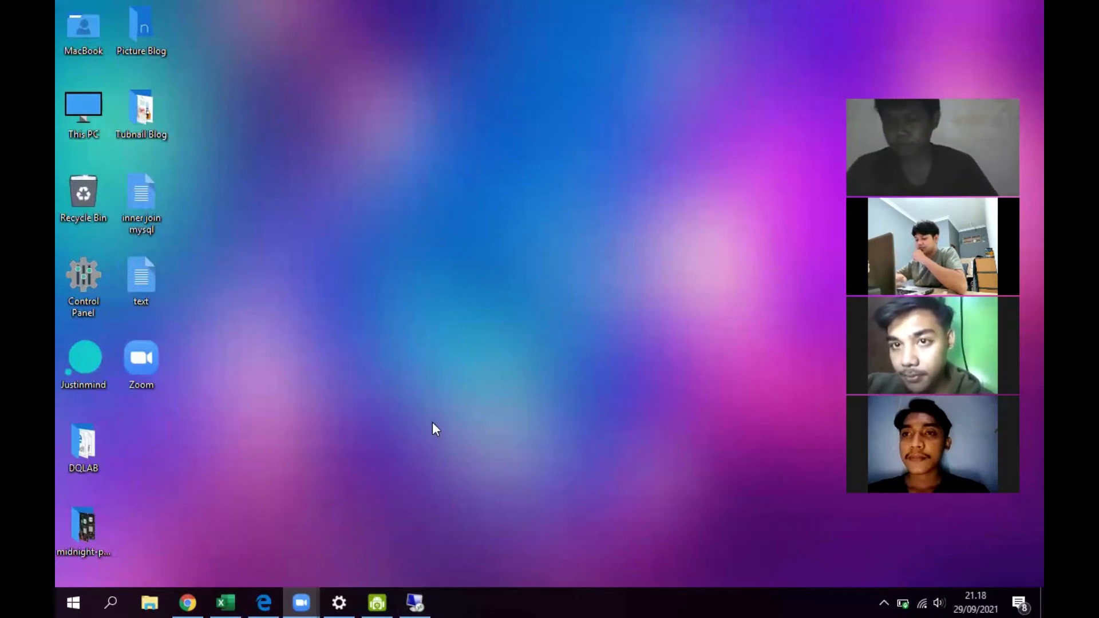
- Launch Remote Desktop Connection with mstsc and connect to bpn.att-group.net
key("super+r")
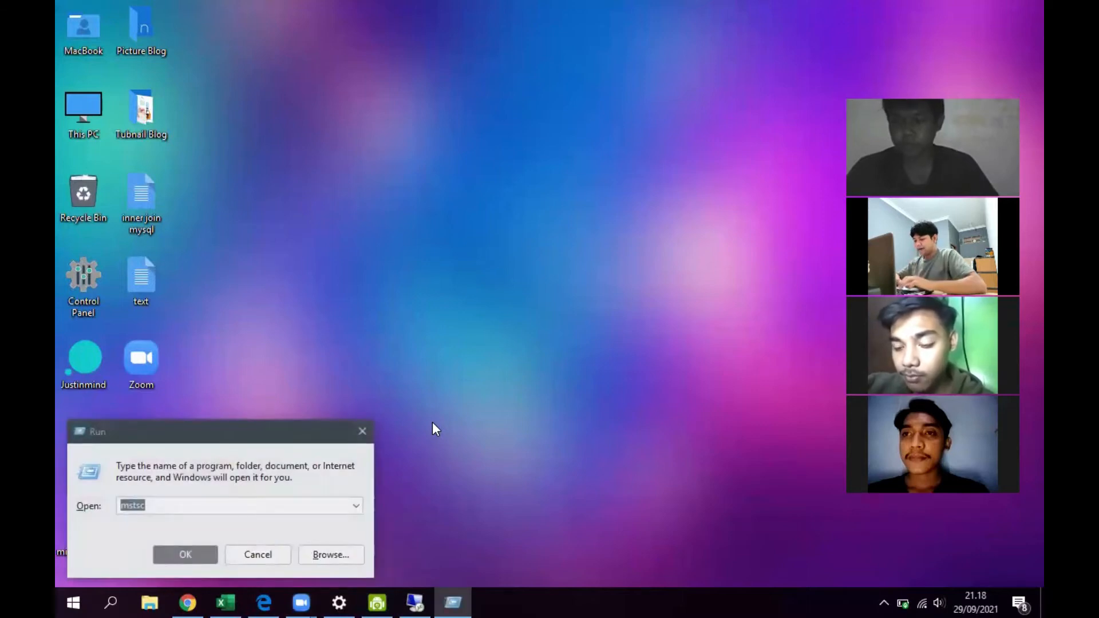
type("msts")
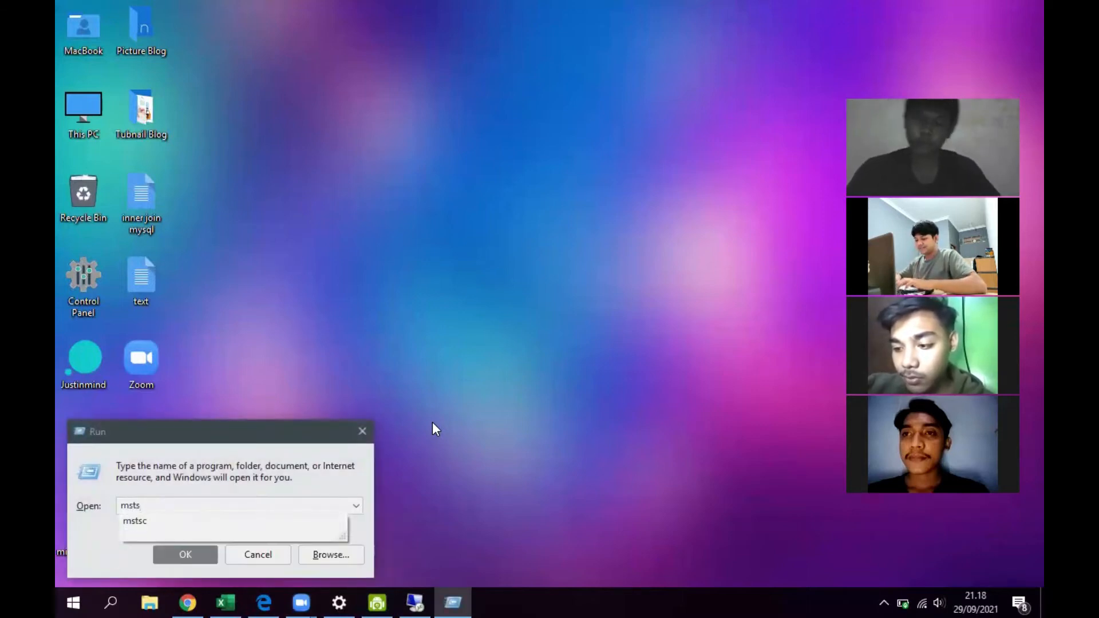
type("c")
key("Return")
type("bpn.att-group.net")
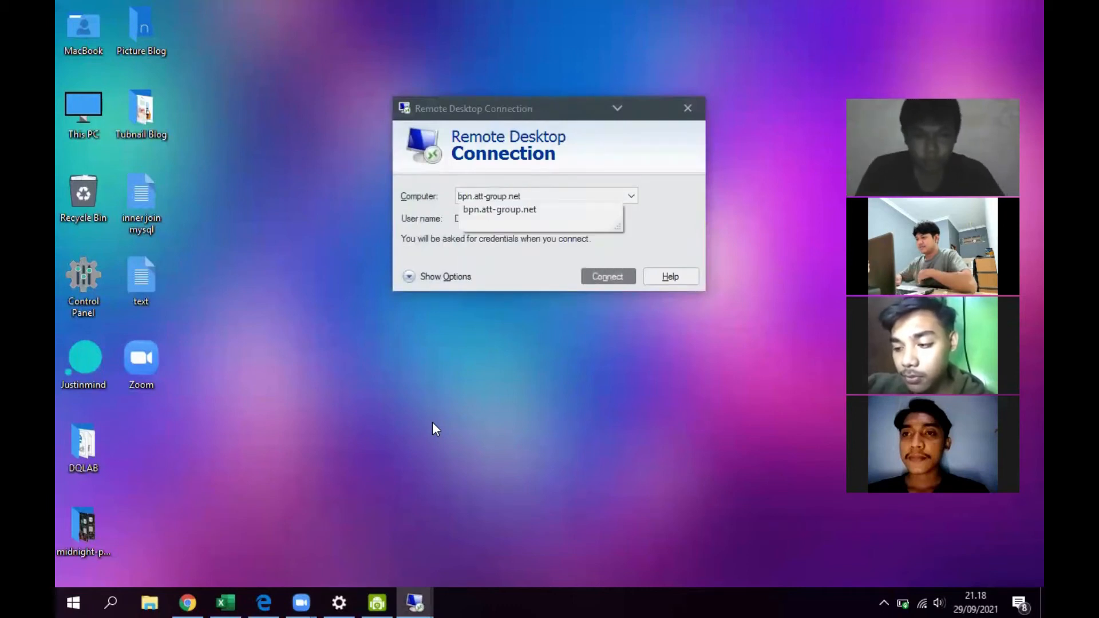
key("Return")
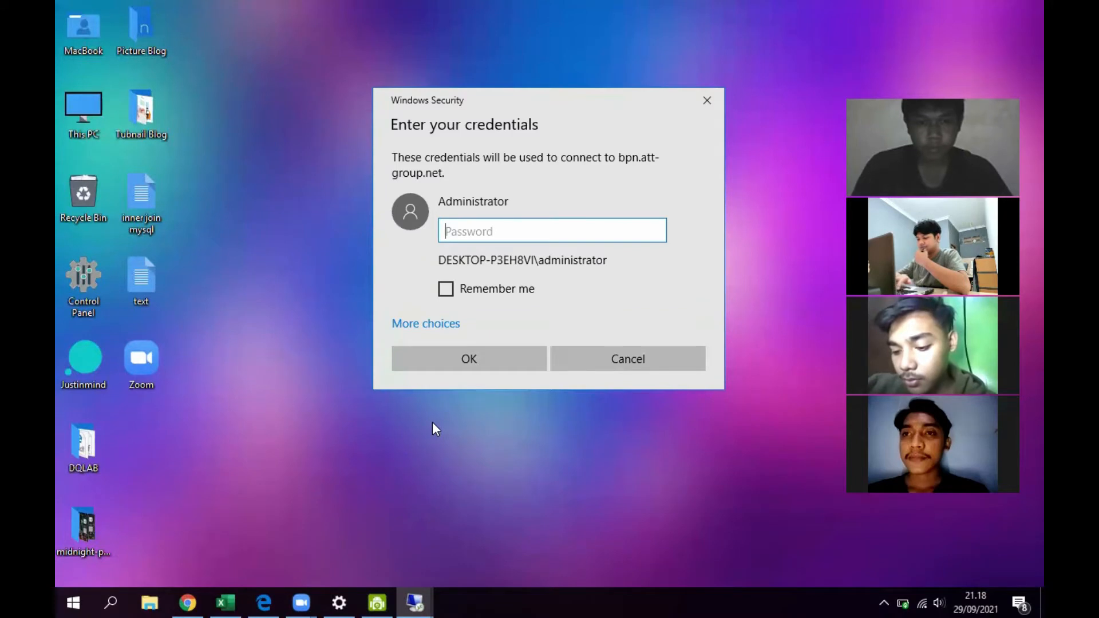
- Try to sign in to the remote computer by entering the Administrator password
type("•••••••••••")
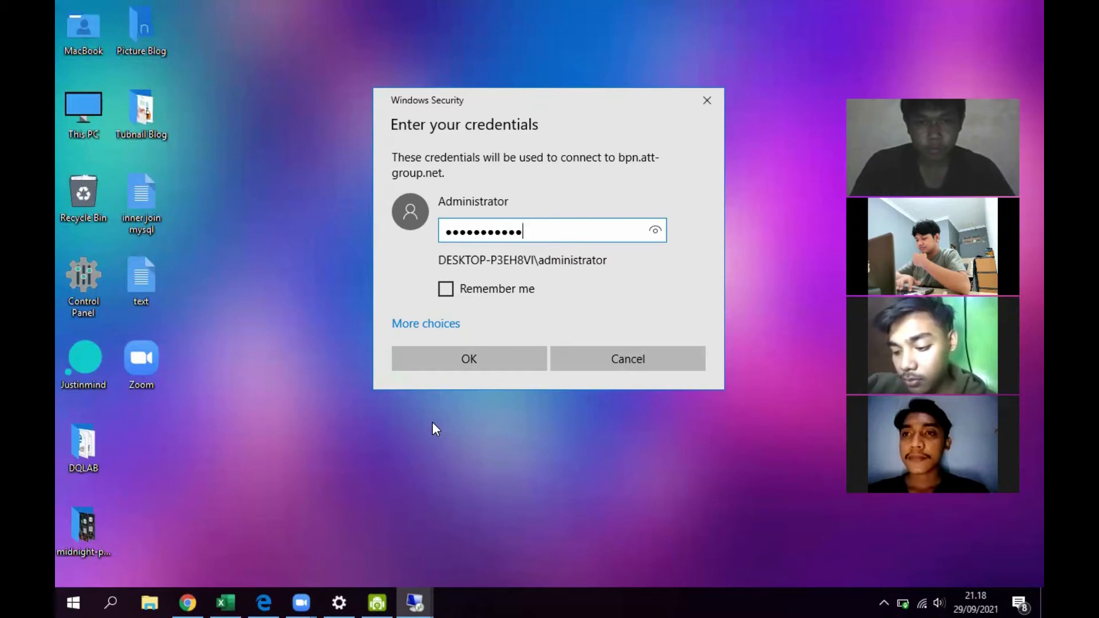
type("•")
key("Return")
- Re-enter the Administrator password and sign in to the remote desktop
type("••••••••••••")
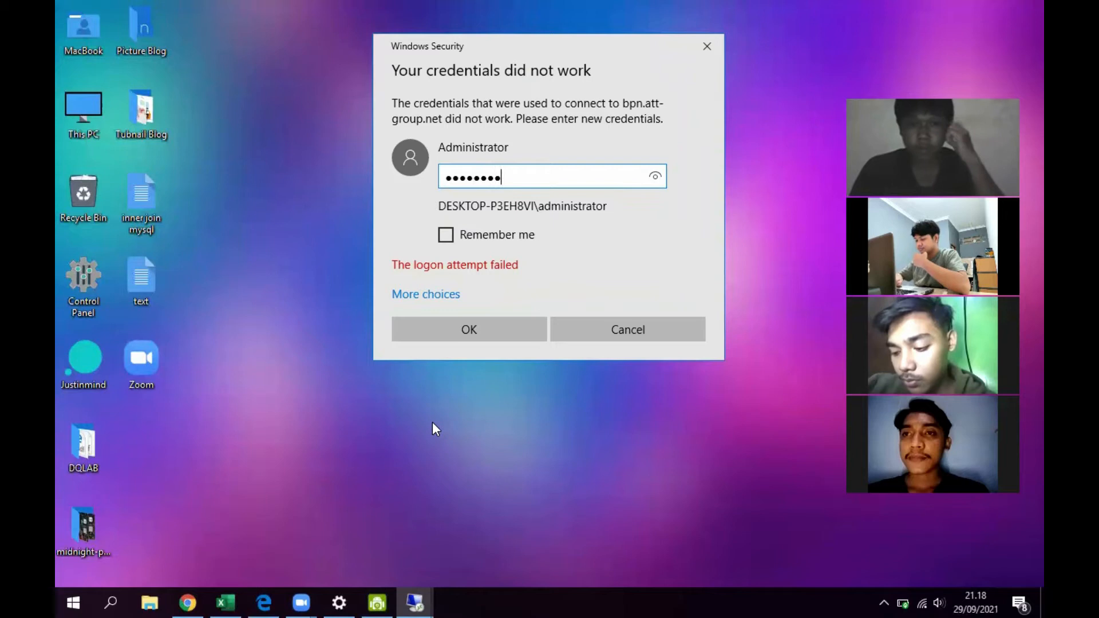
key("Return")
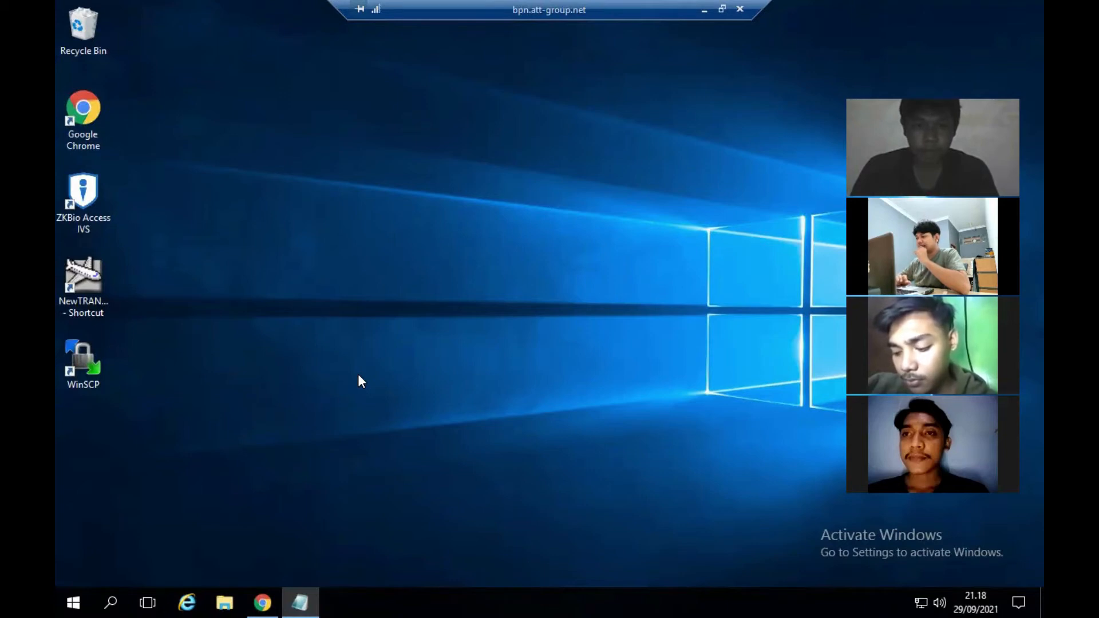
- Open Chrome and browse to the ESXi host at 192.168.100.8
left_click(263, 603)
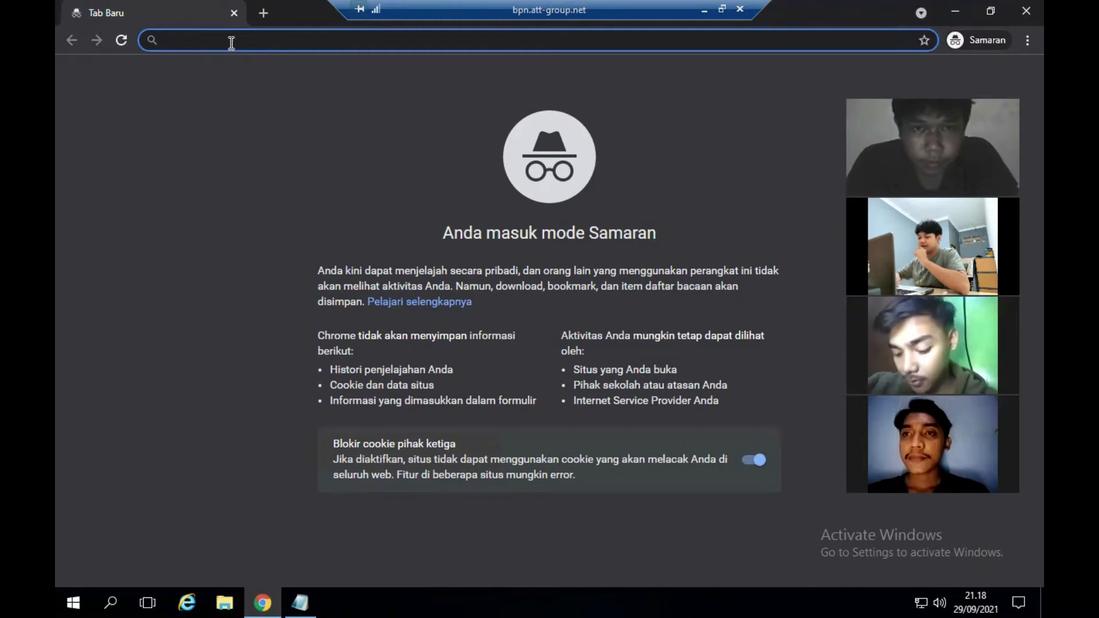
type("192")
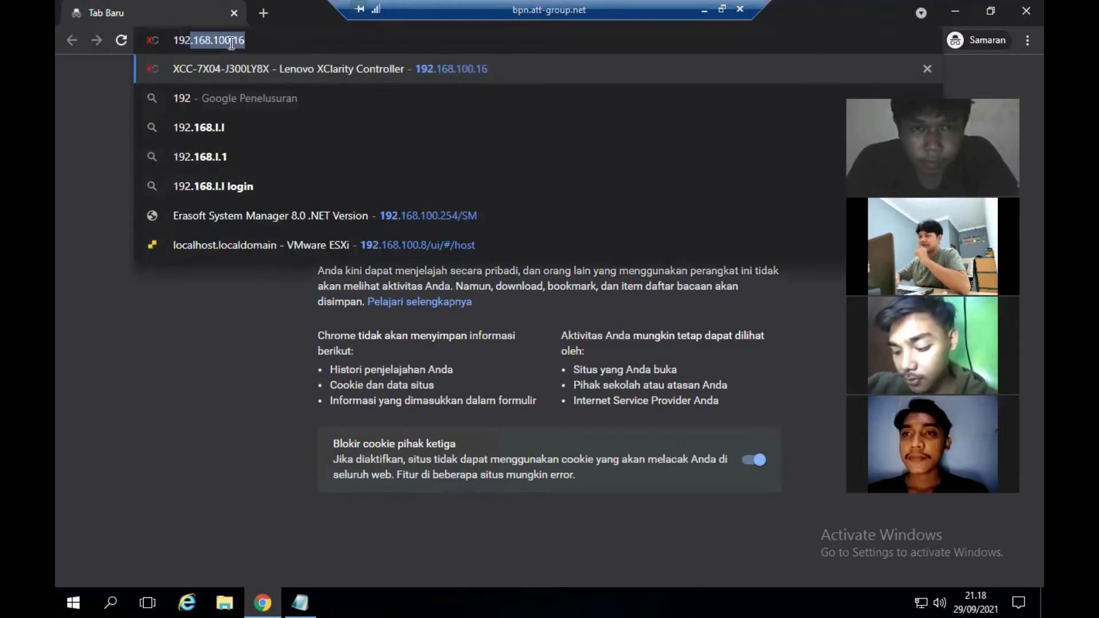
type(".168.100.8")
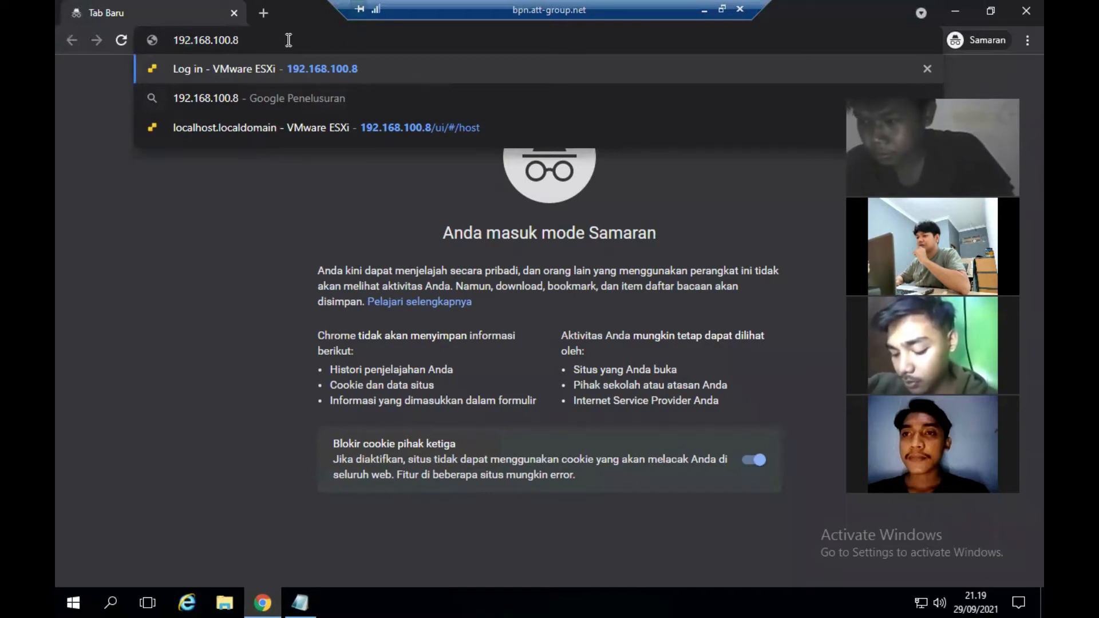
key("Return")
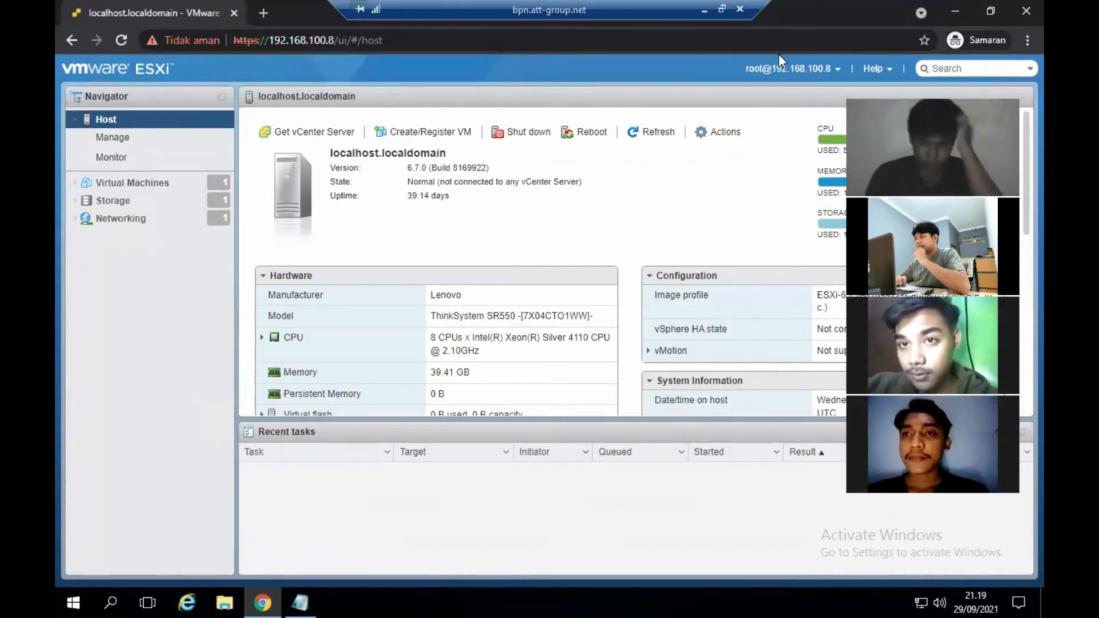
- Log out of the ESXi host client and log back in as root with the root password
left_click(840, 69)
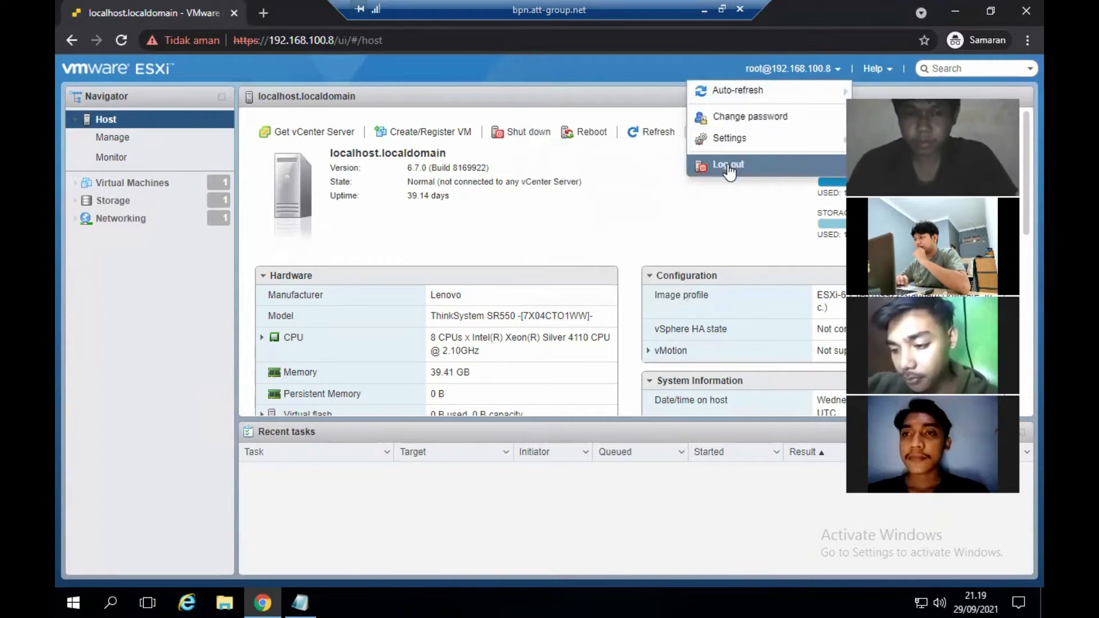
left_click(733, 165)
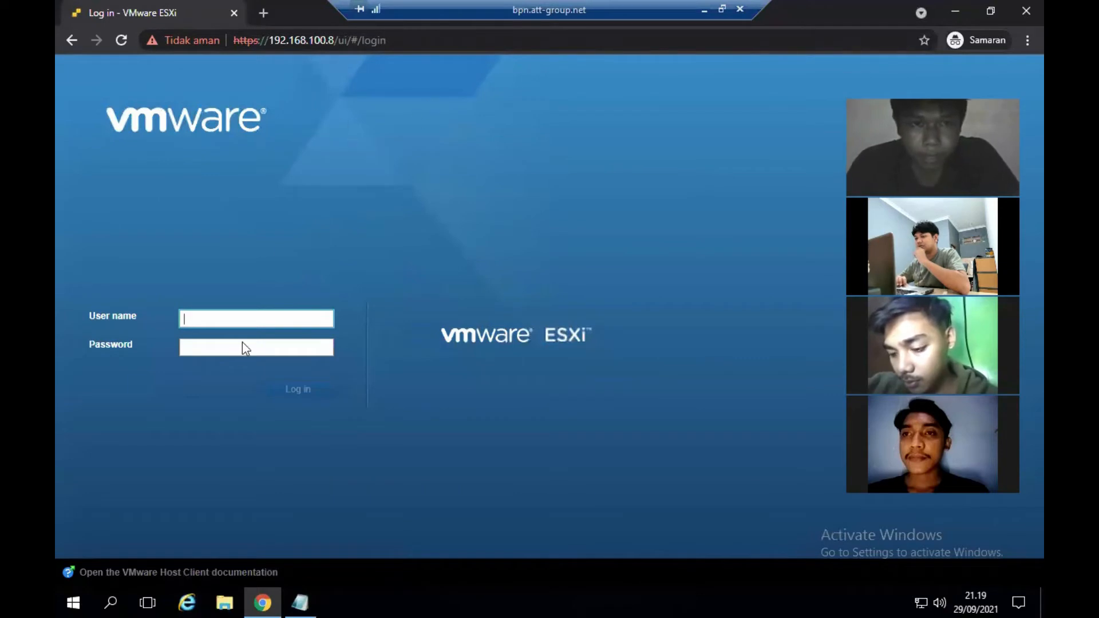
left_click(206, 318)
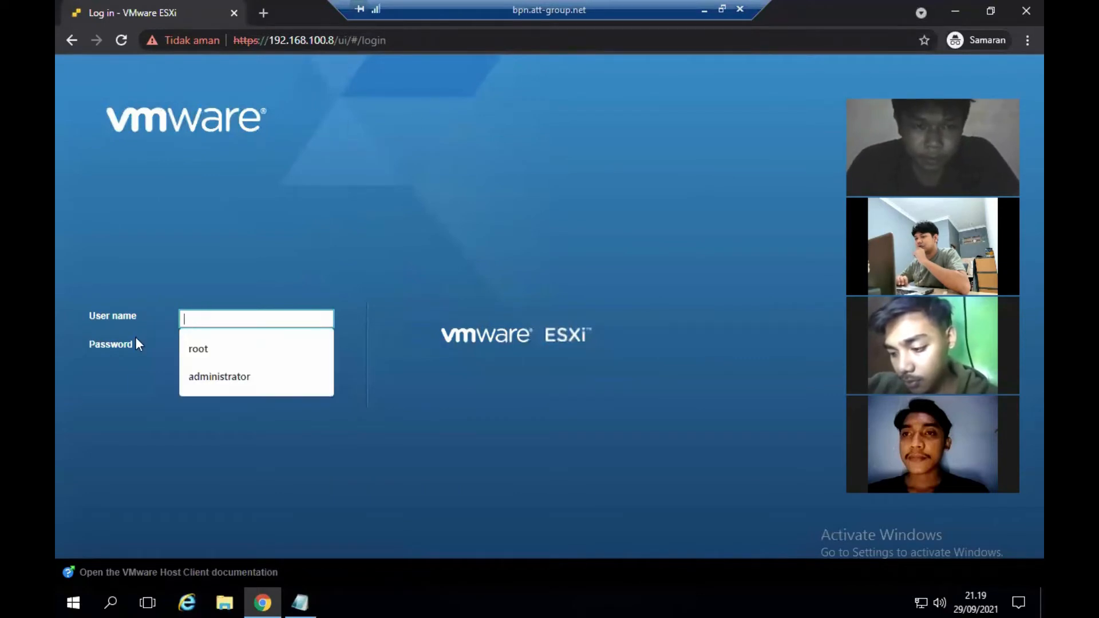
left_click(131, 398)
left_click(227, 312)
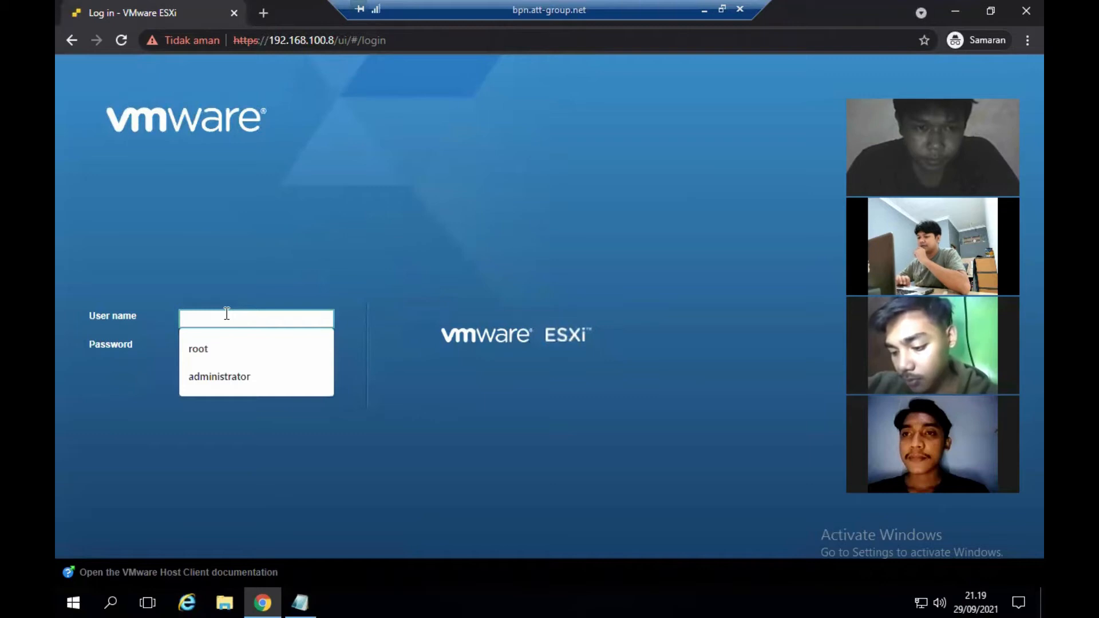
left_click(203, 346)
left_click(201, 351)
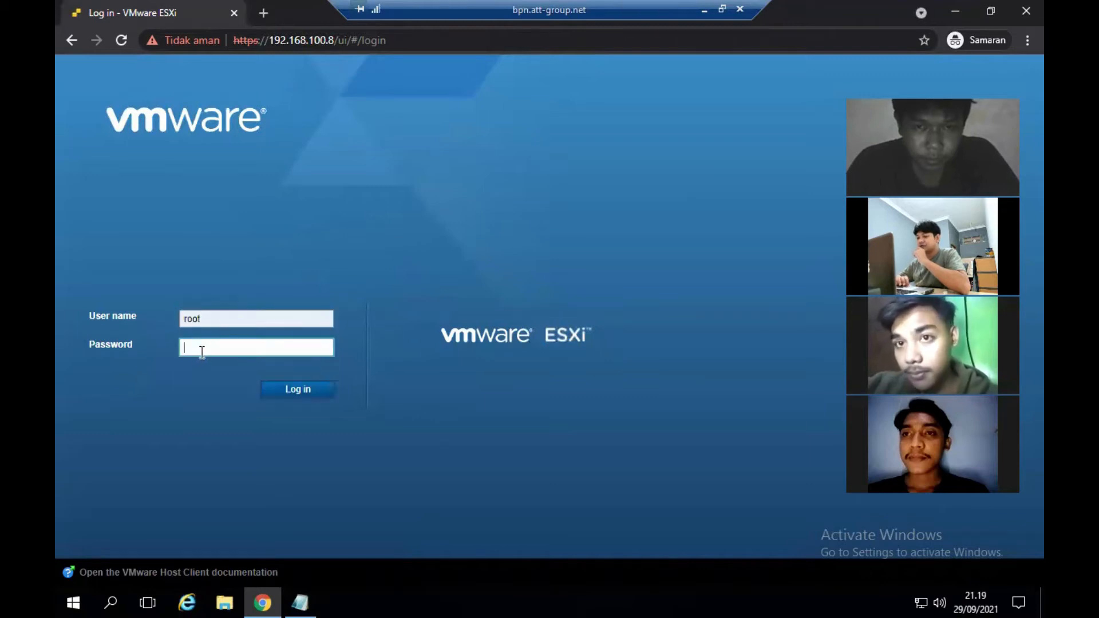
type("•••")
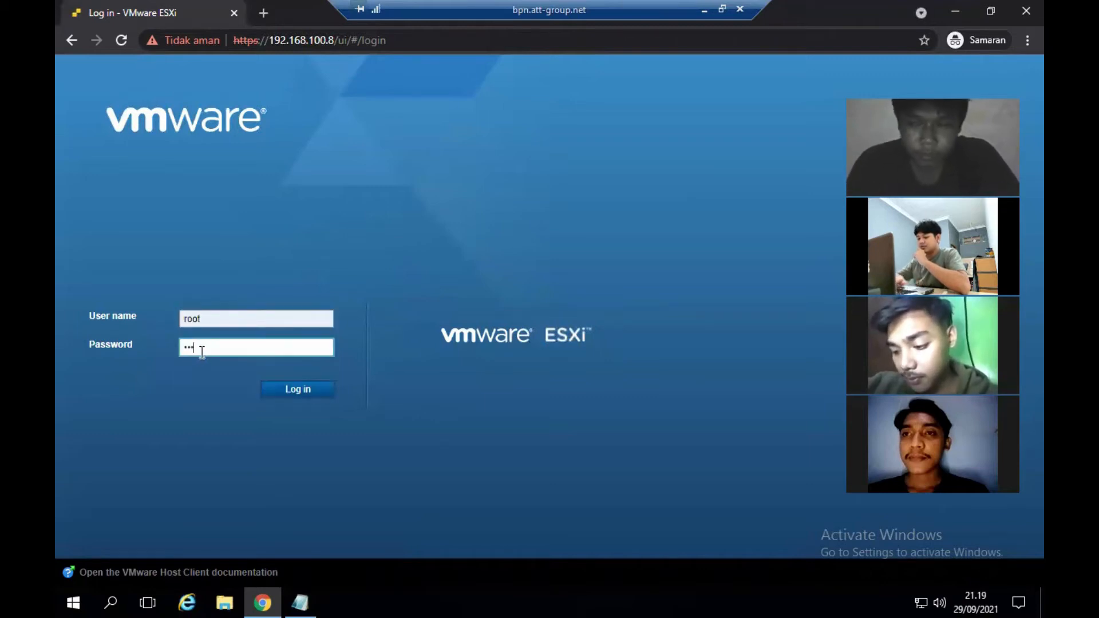
type("•••••••••")
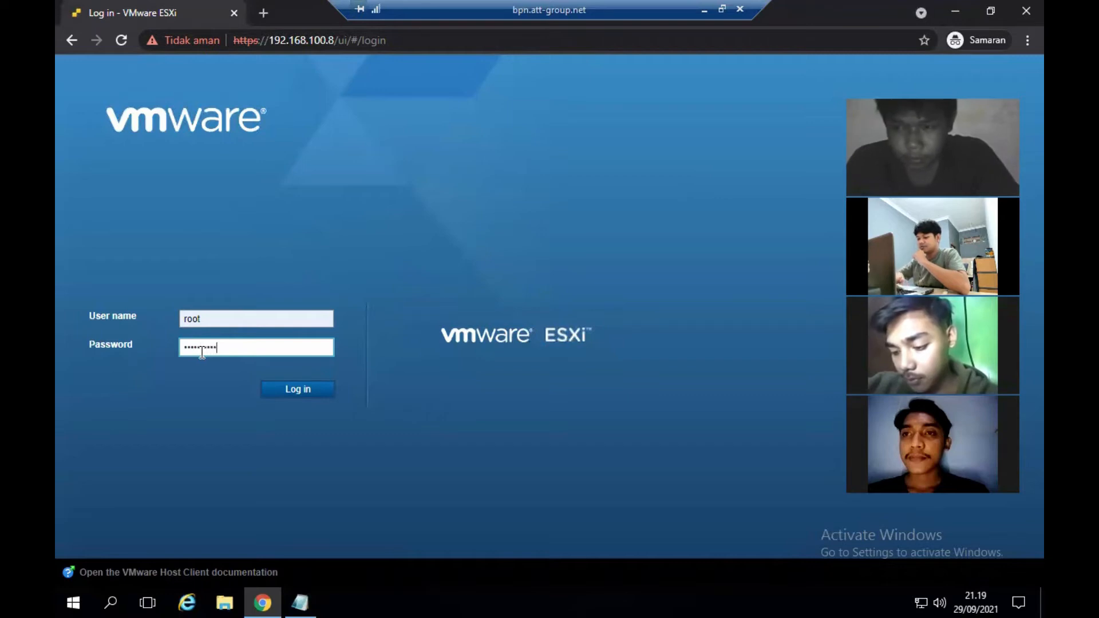
type("•")
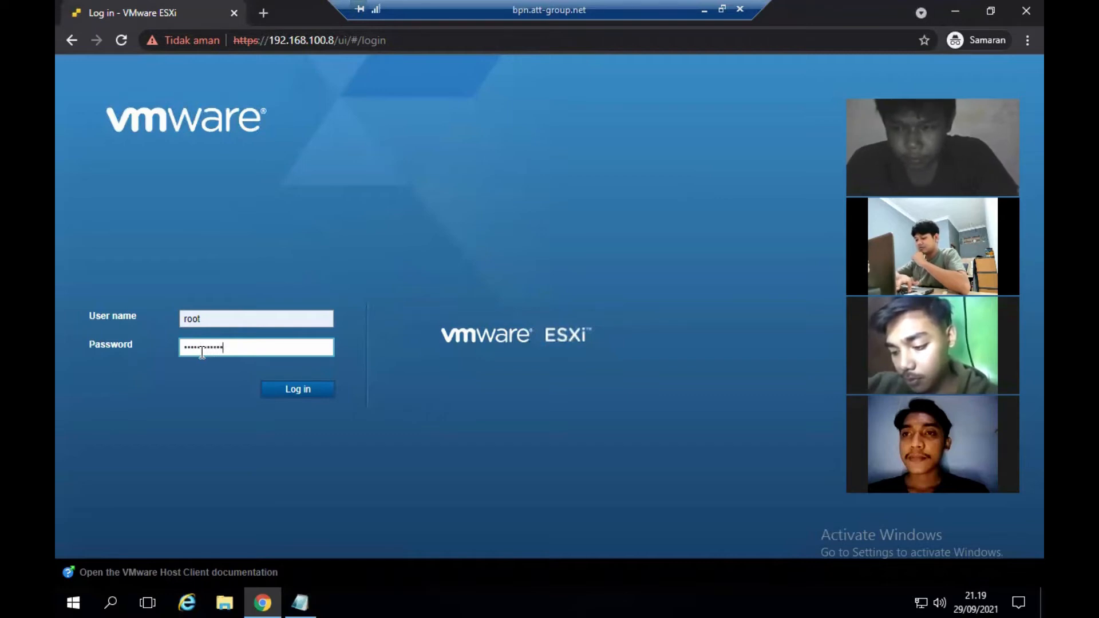
key("Return")
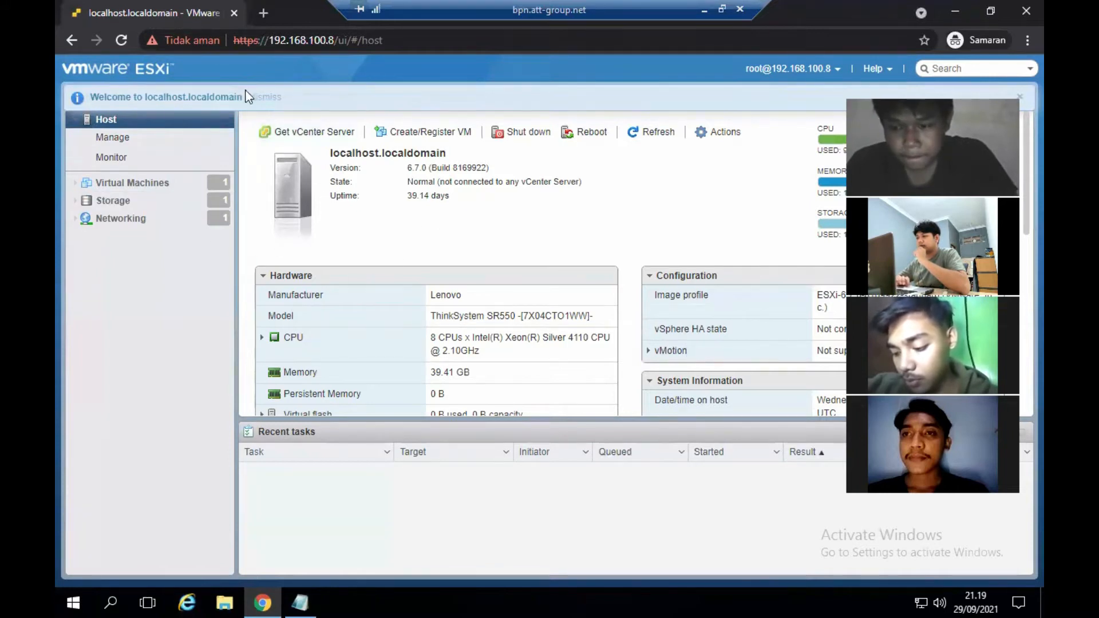
- Dismiss the welcome and battery notices and open the Virtual Machines list
left_click(260, 97)
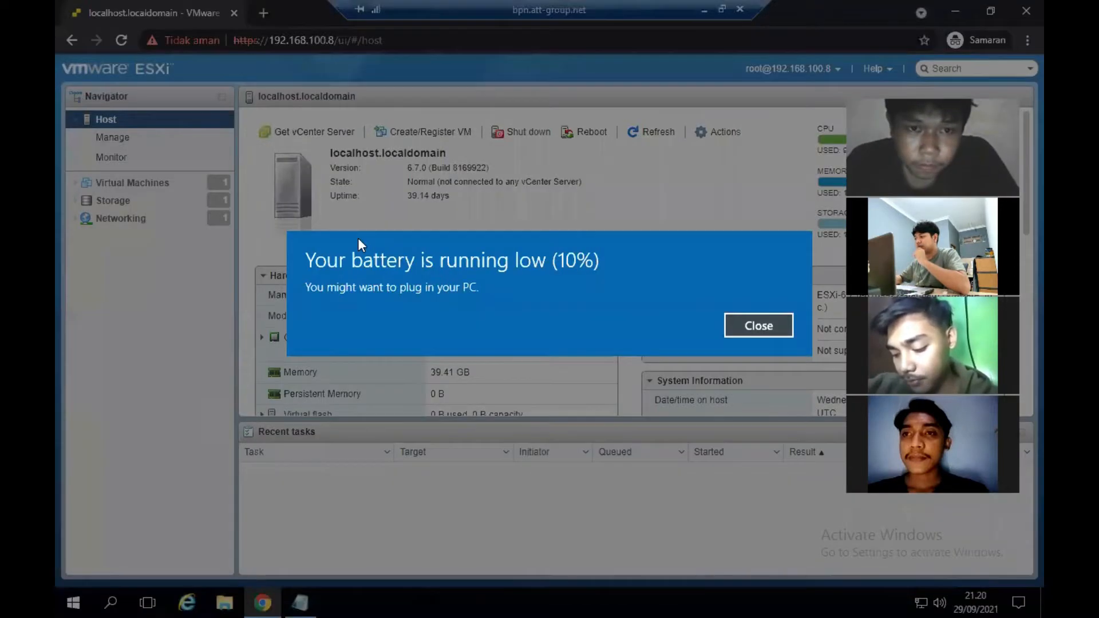
left_click(770, 328)
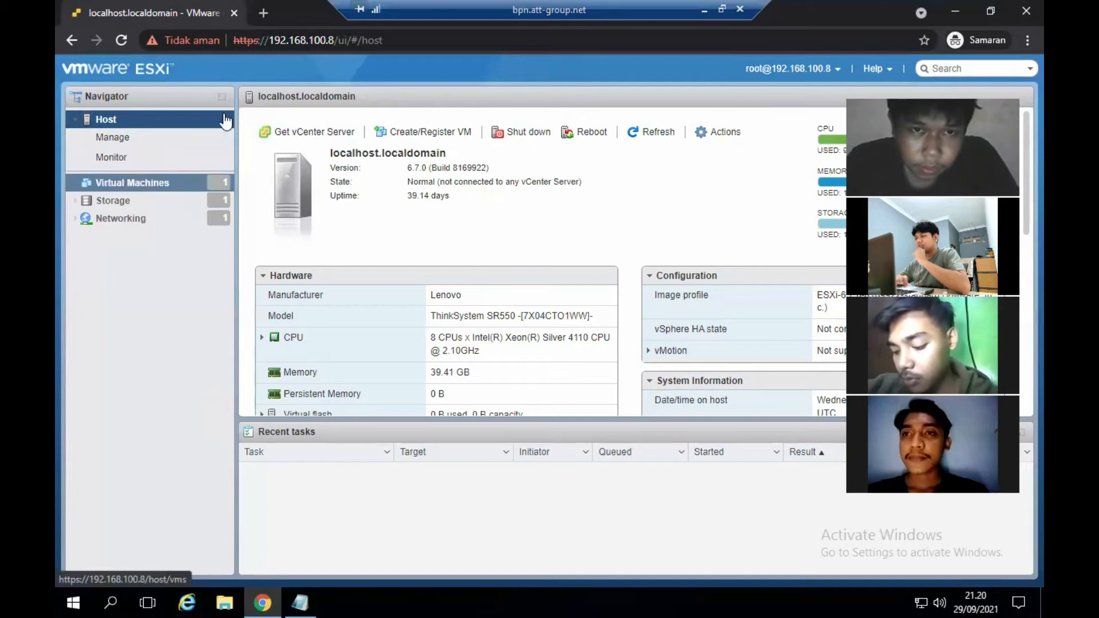
left_click(112, 184)
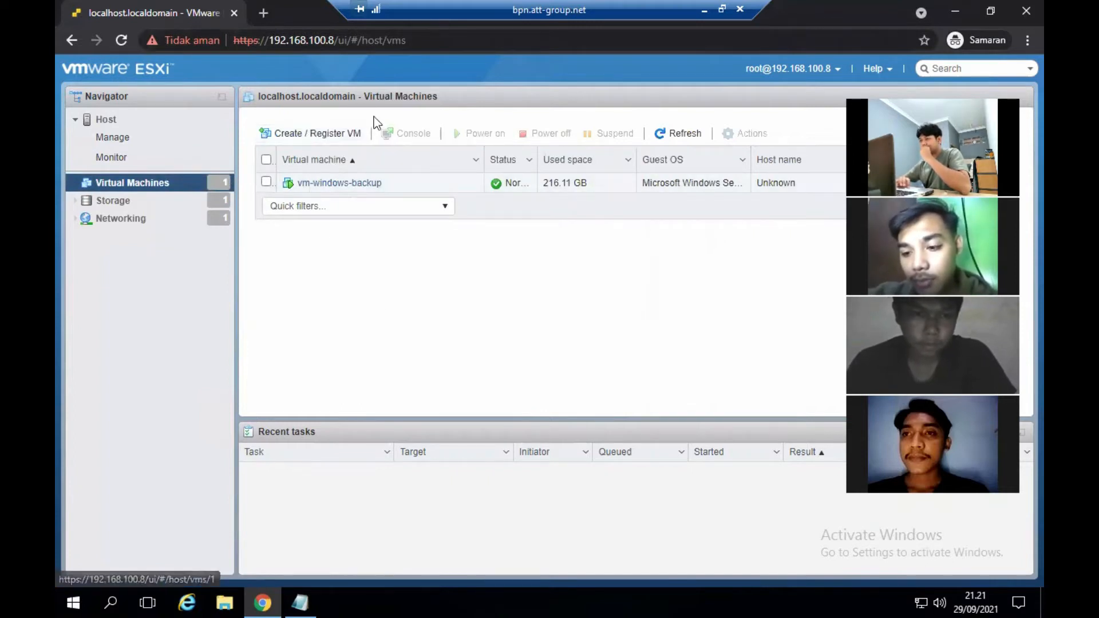
- Start the new virtual machine wizard with the Create a new virtual machine option
left_click(291, 131)
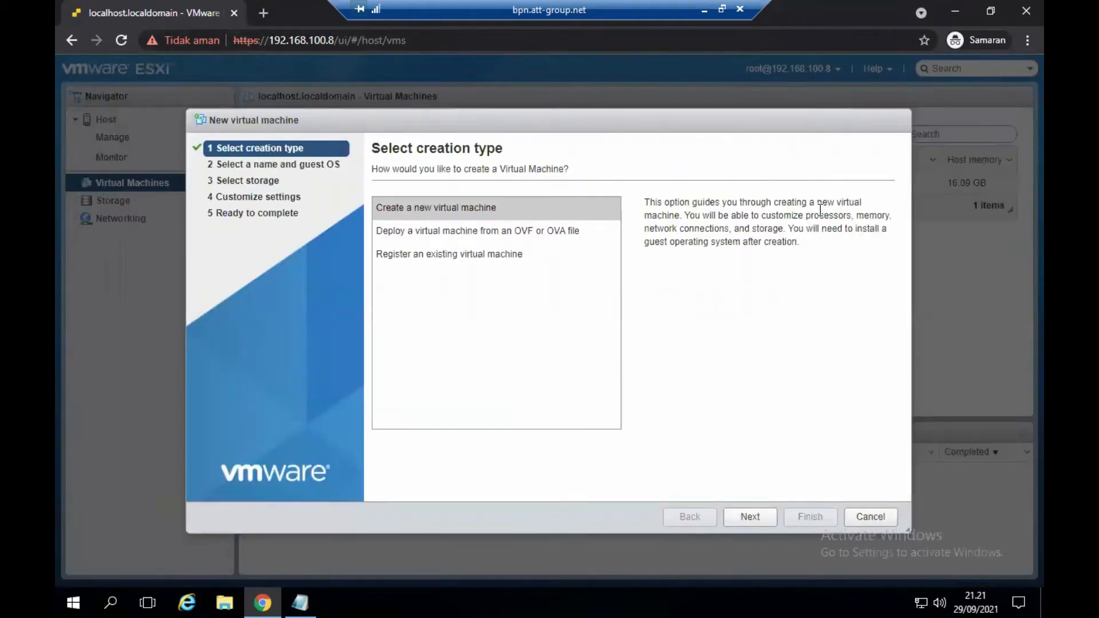
left_click(454, 209)
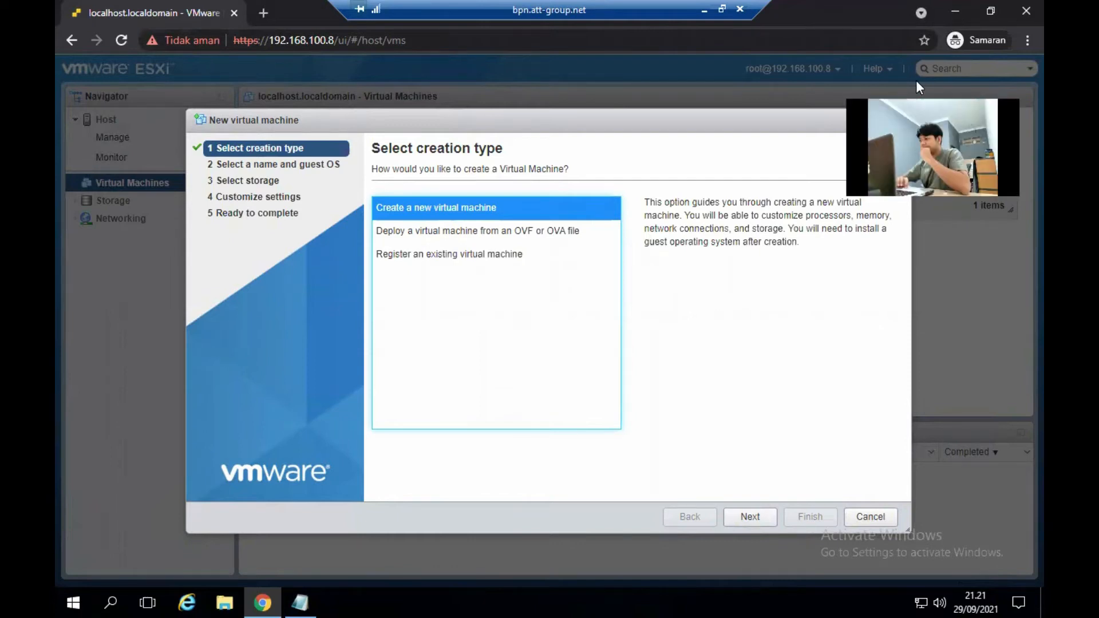
left_click(750, 517)
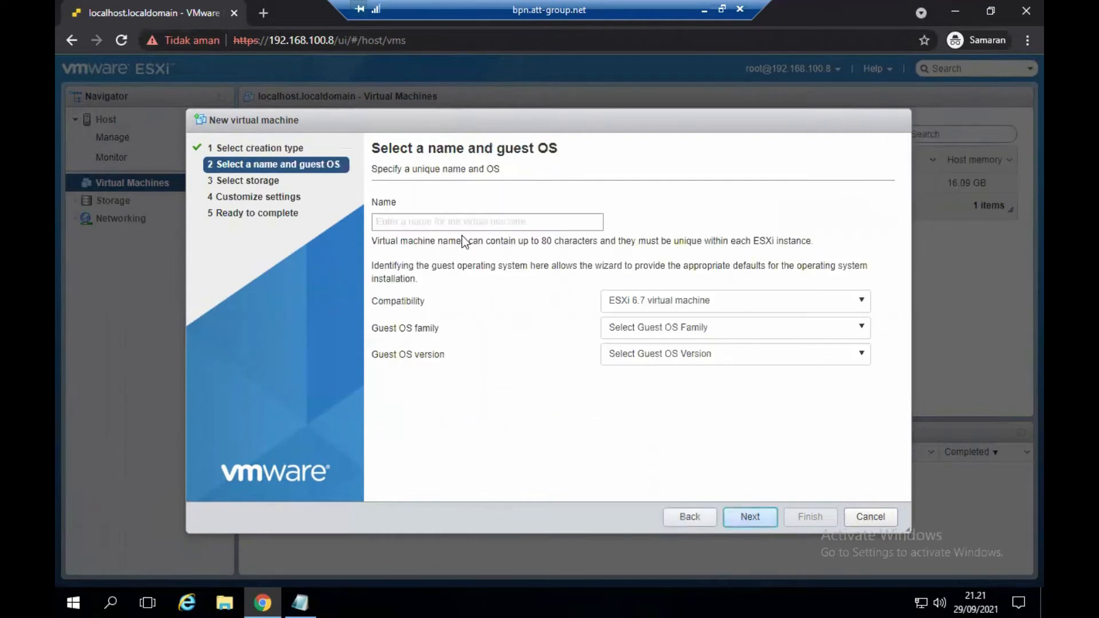
- Name the virtual machine centos and set the guest OS to Linux, CentOS 7 (64-bit)
left_click(422, 220)
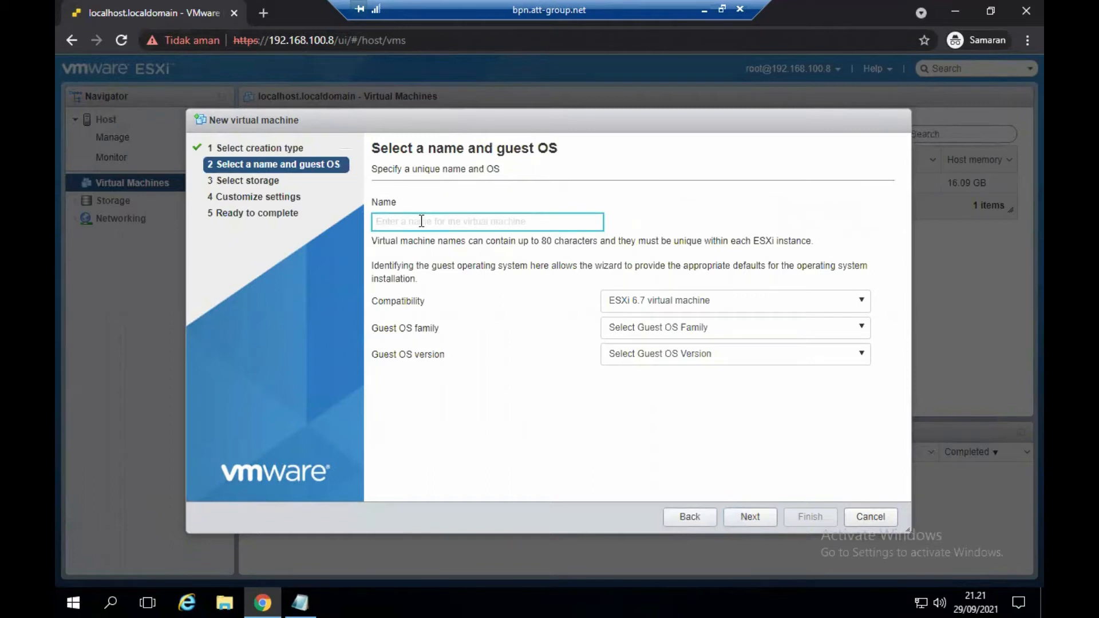
type("centos")
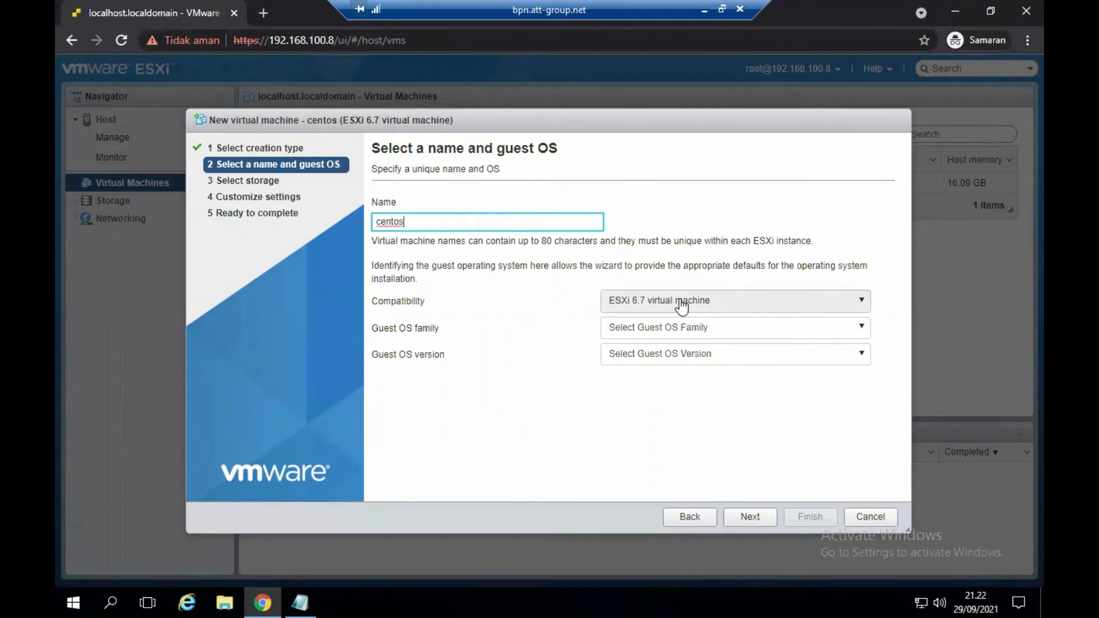
left_click(673, 337)
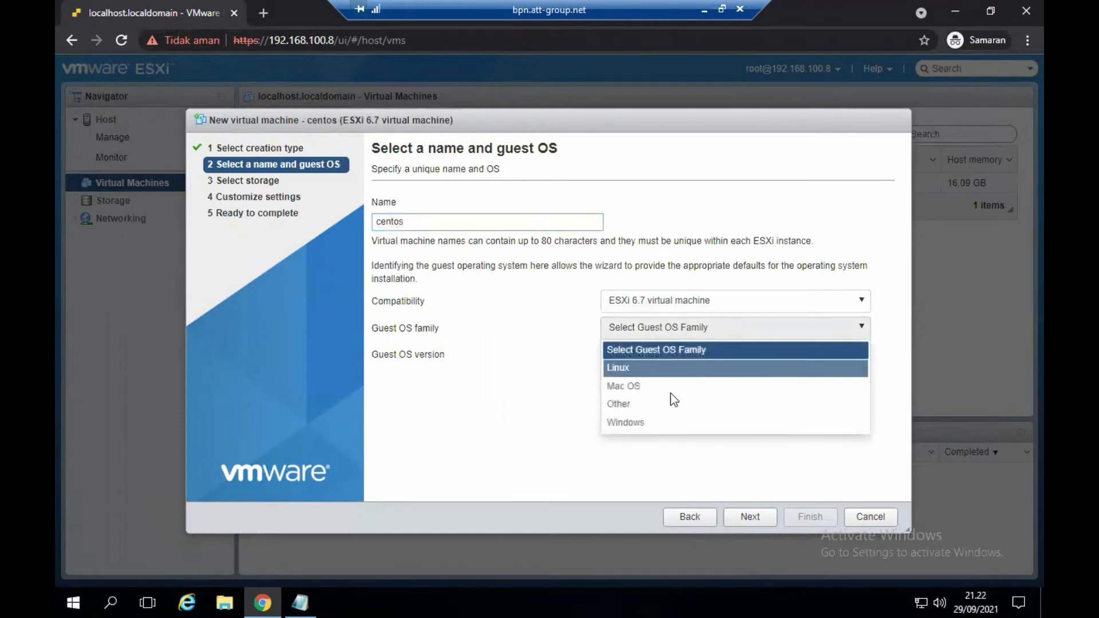
left_click(648, 371)
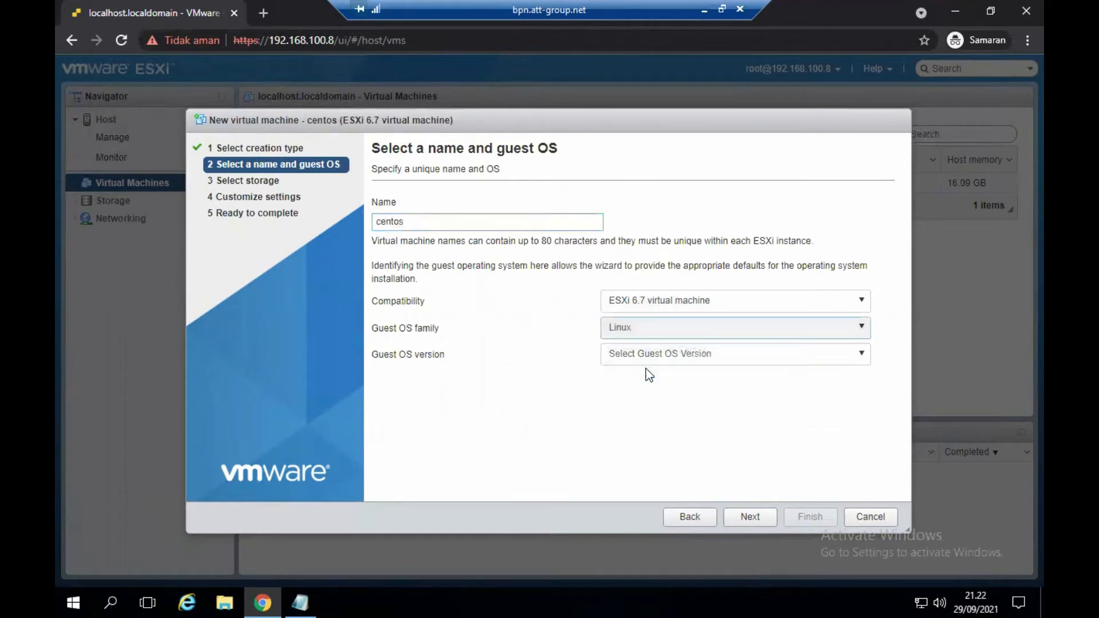
left_click(697, 361)
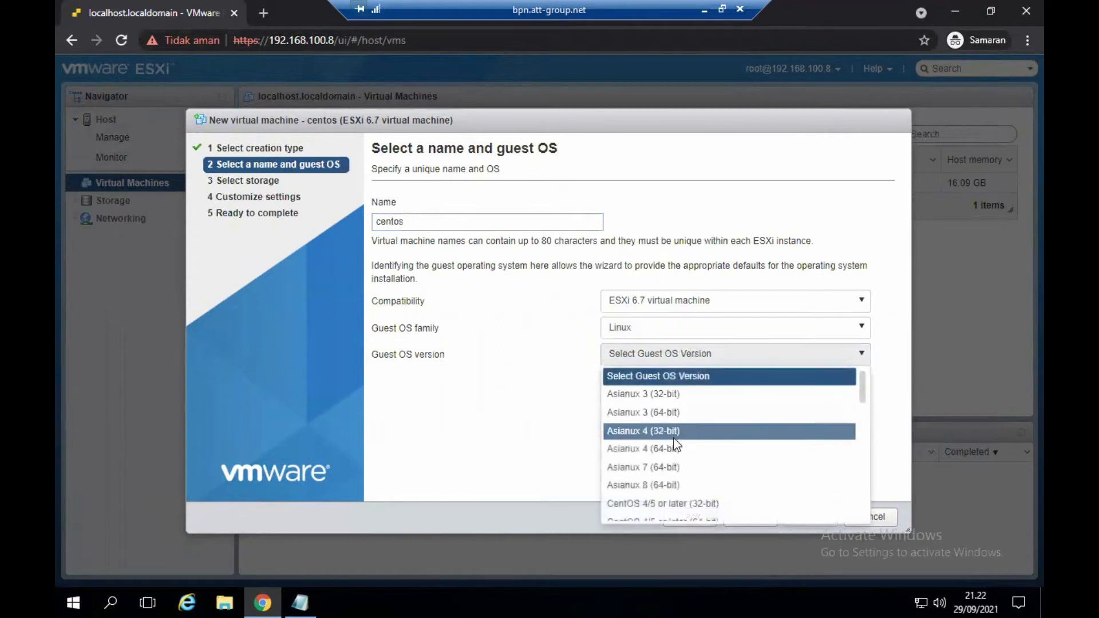
scroll(674, 446, "down", 3)
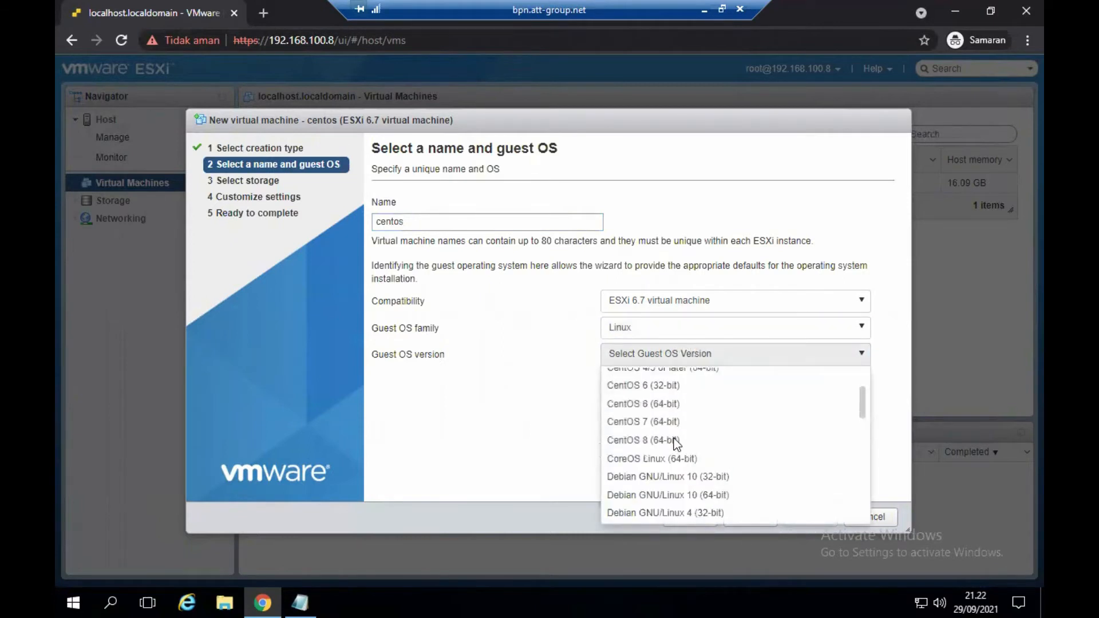
left_click(643, 421)
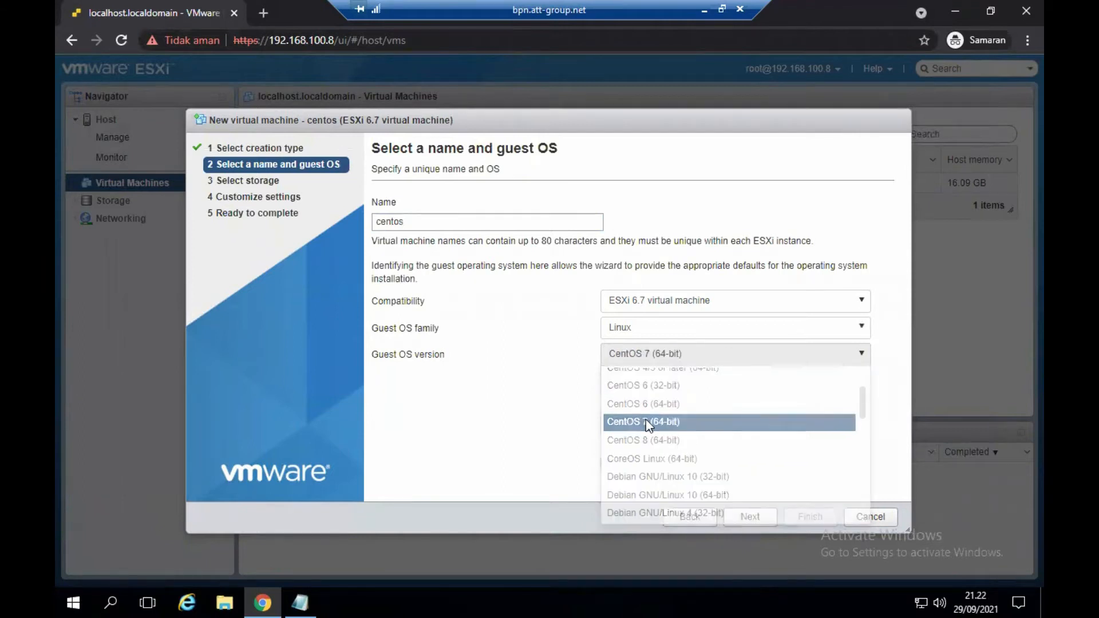
- Advance through the storage page keeping datastore1 as the datastore
left_click(750, 517)
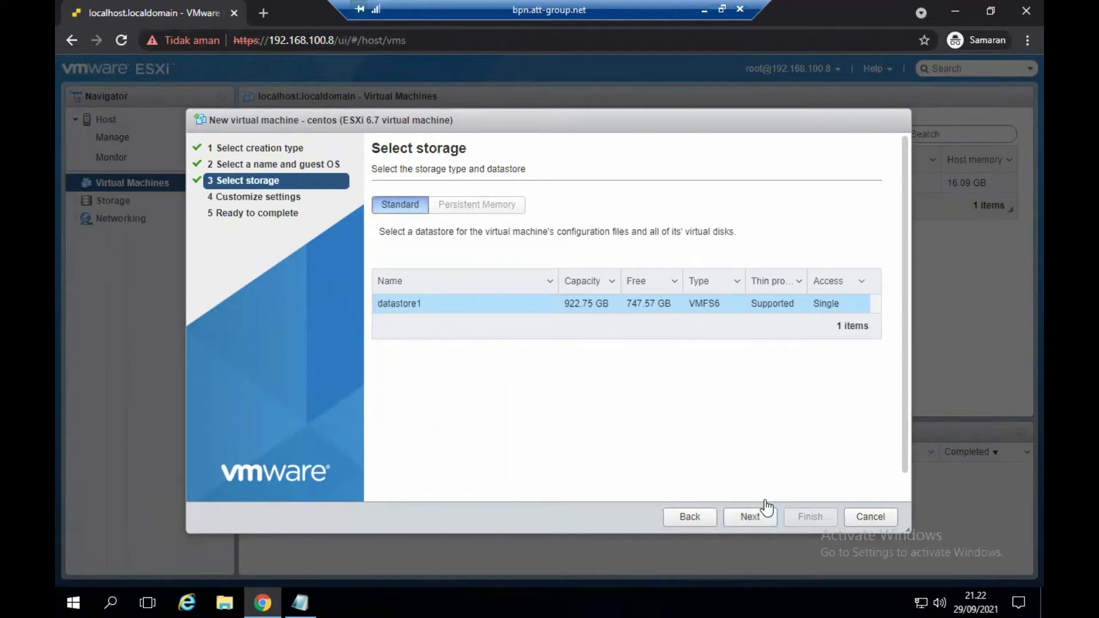
left_click(750, 518)
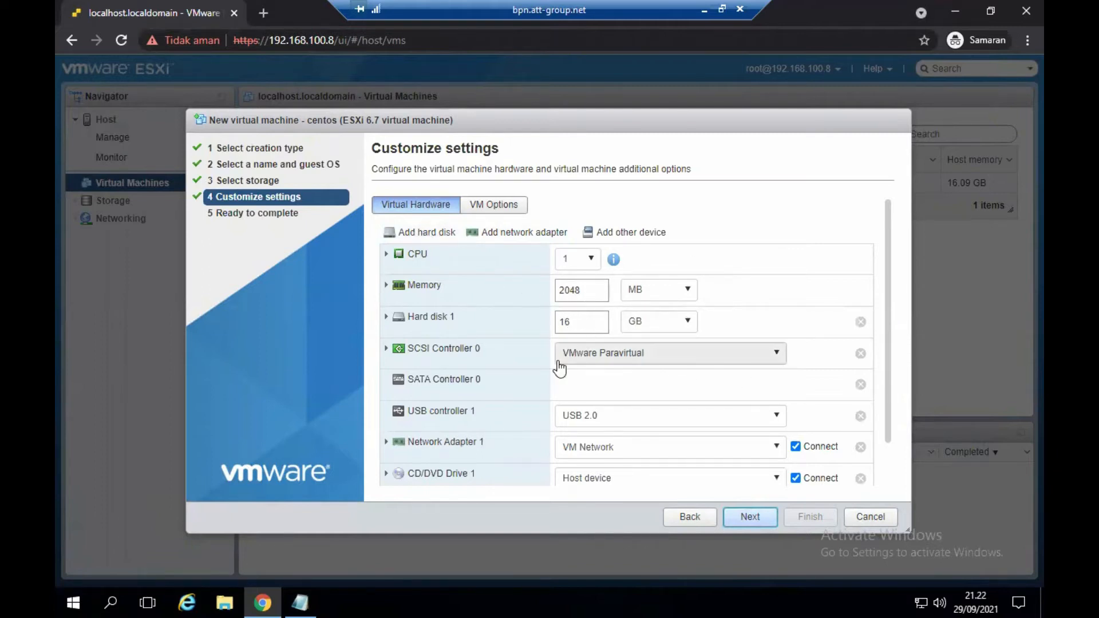
- Set CD/DVD Drive 1 to use a datastore ISO file and browse into the centos folder of datastore1
scroll(560, 369, "down", 1)
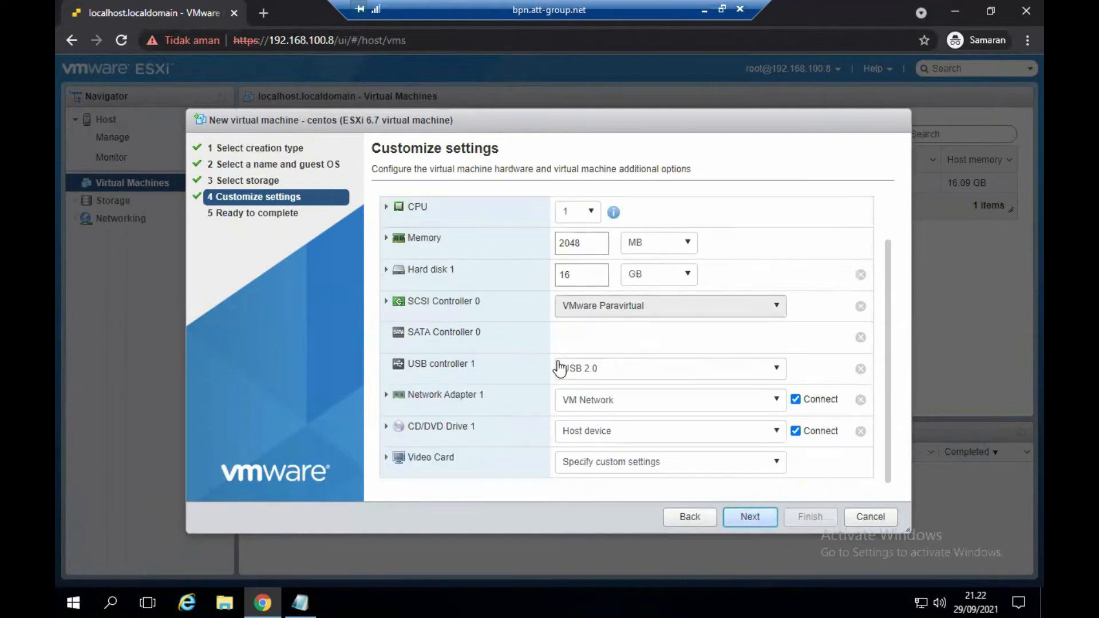
left_click(705, 433)
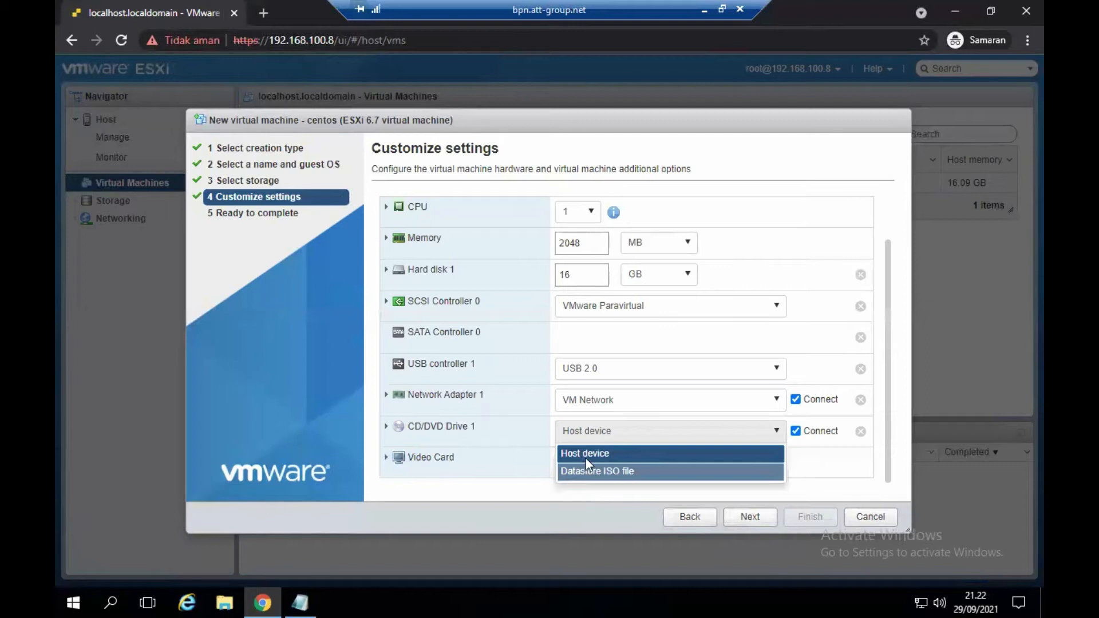
left_click(624, 473)
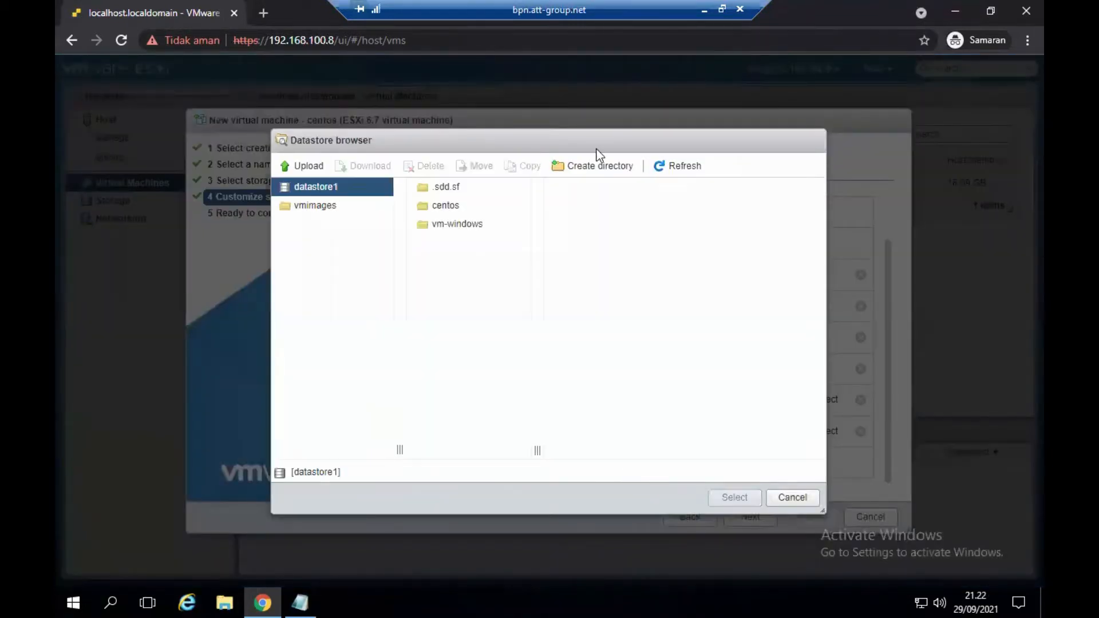
left_click(431, 206)
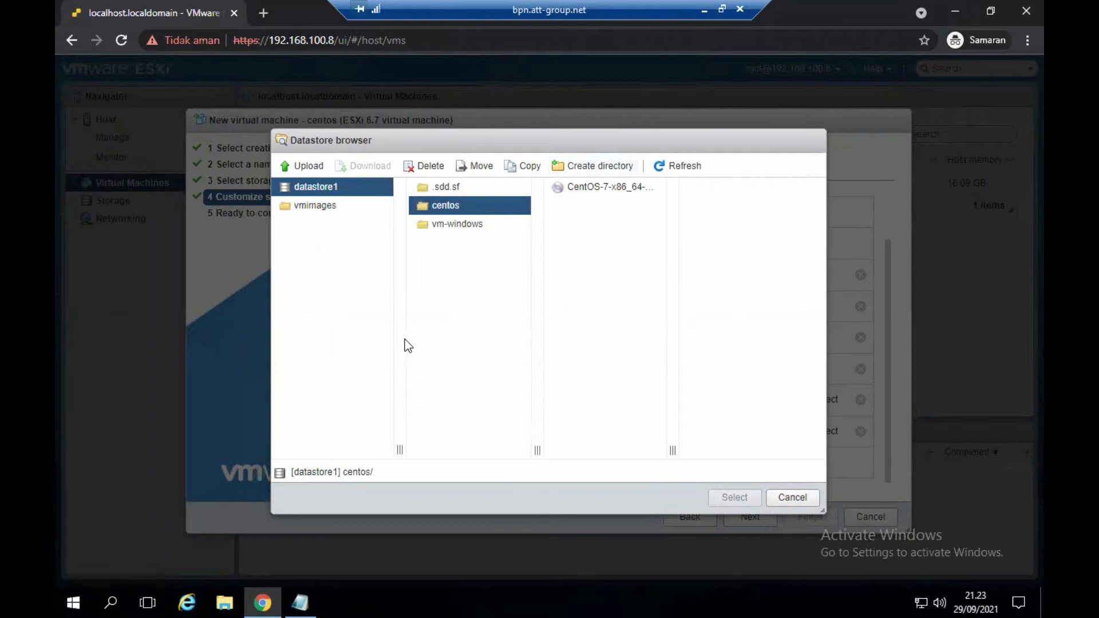
left_click(293, 167)
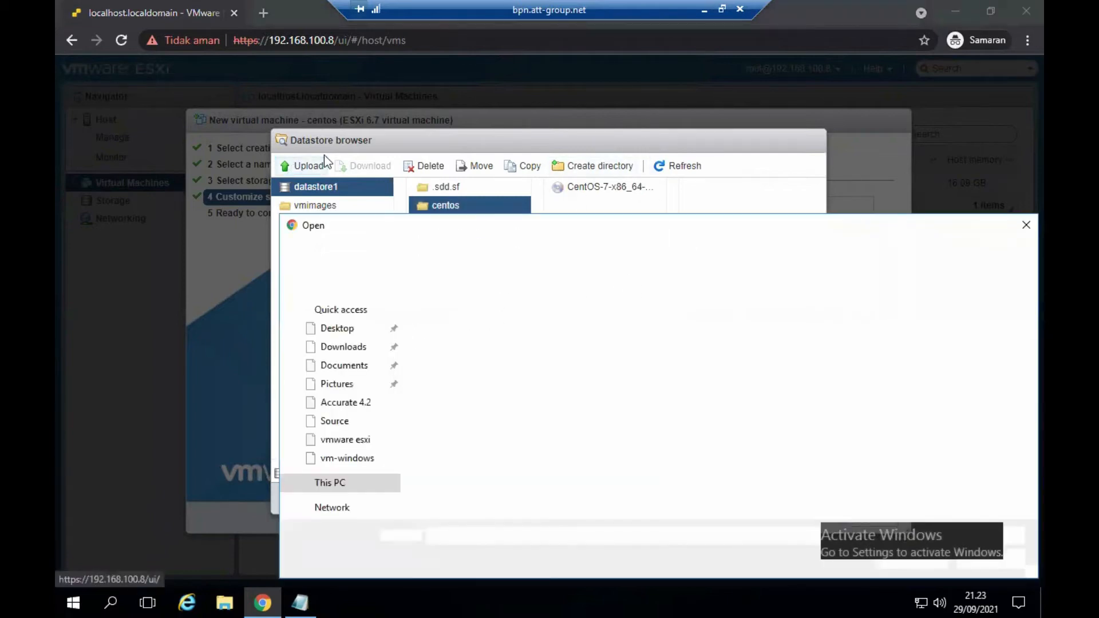
left_click(449, 320)
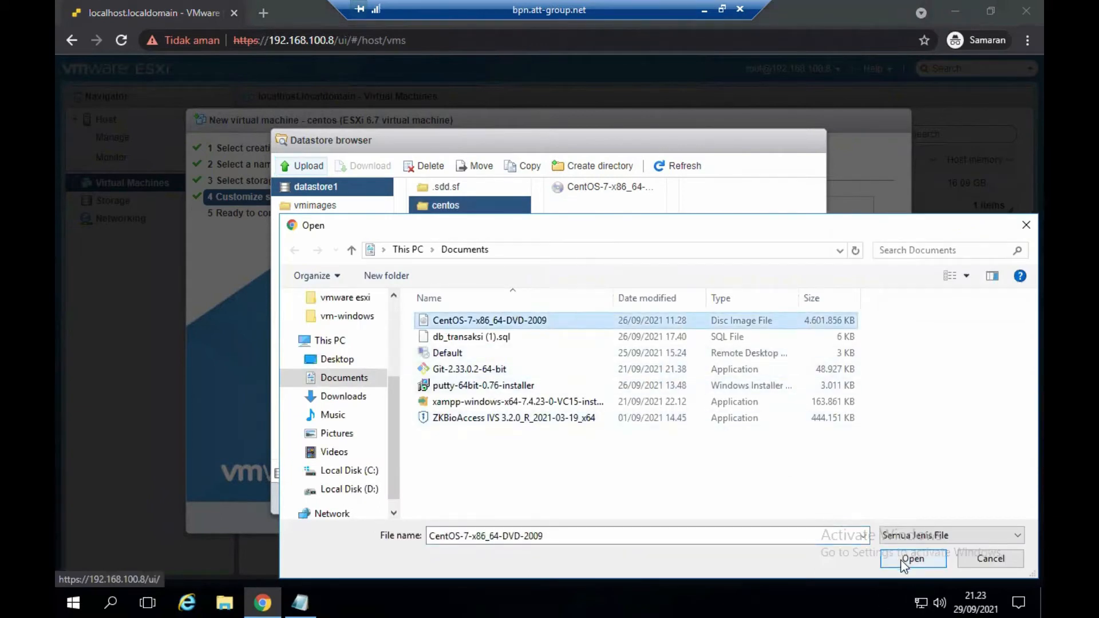
left_click(1021, 225)
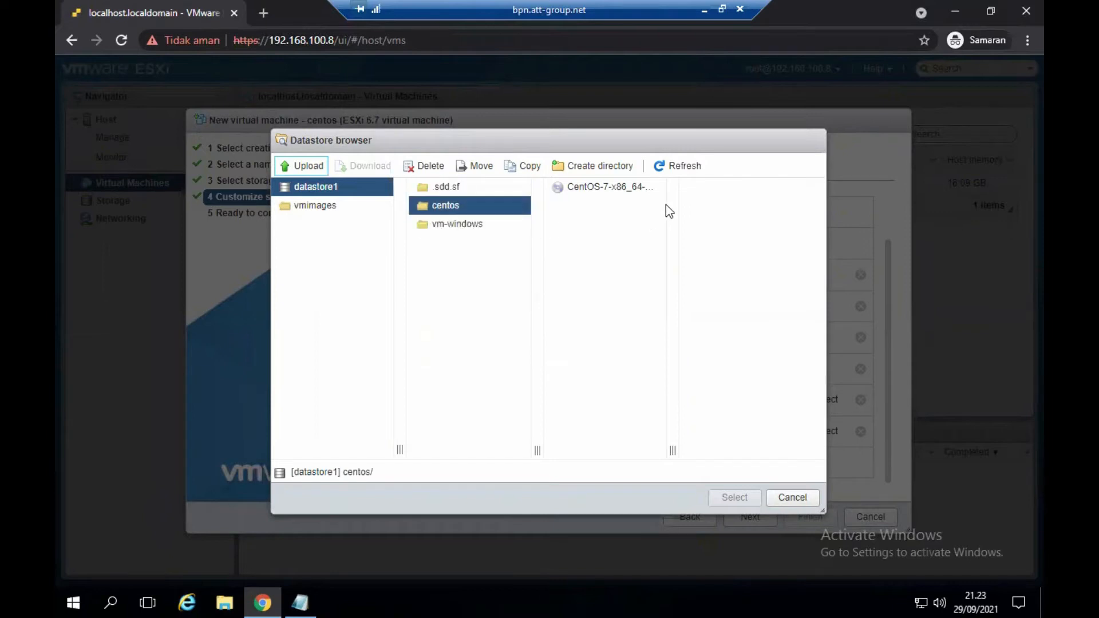
- Select the CentOS-7-x86_64-DVD-2009.iso image from the centos folder for the CD/DVD drive
left_click(615, 192)
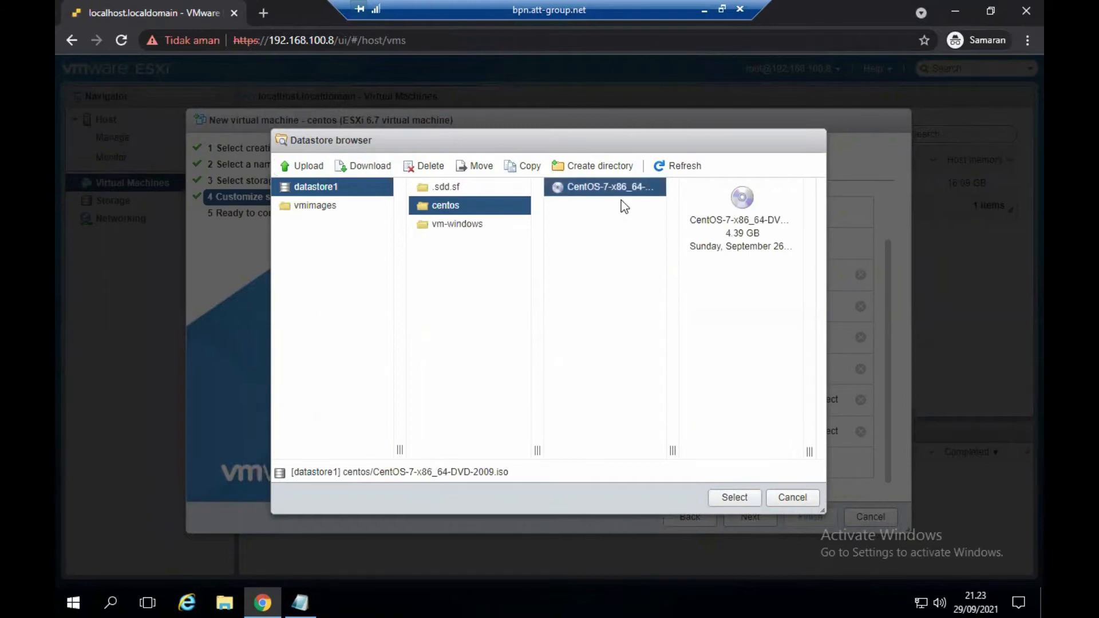
left_click(729, 499)
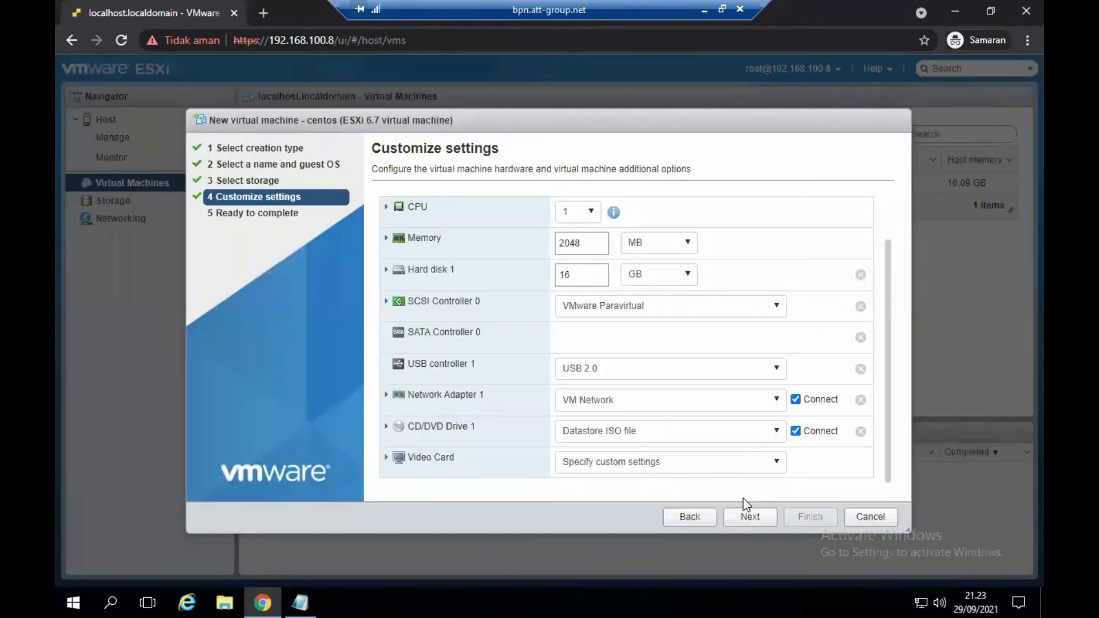
left_click(658, 438)
left_click(659, 438)
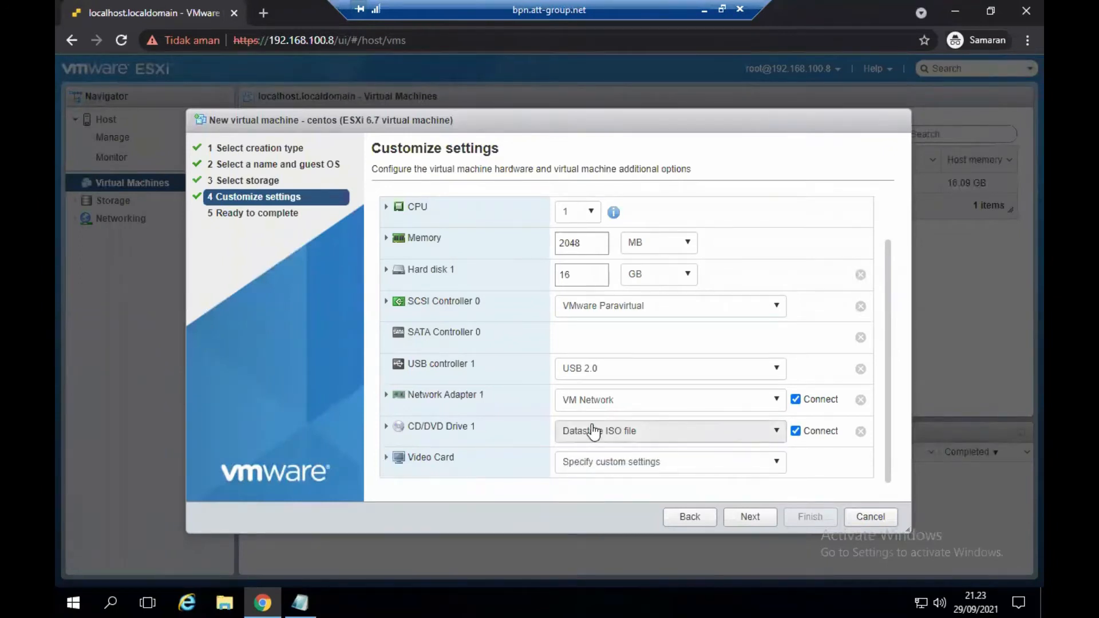
- Advance to the summary page and finish the wizard to create the centos virtual machine
left_click(754, 518)
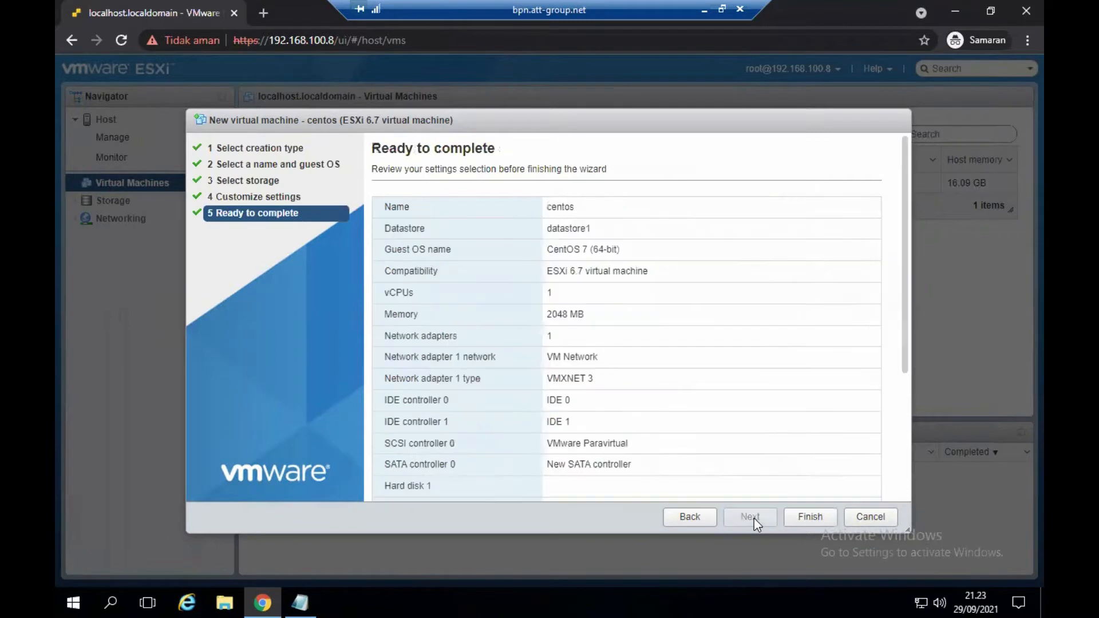
left_click(799, 520)
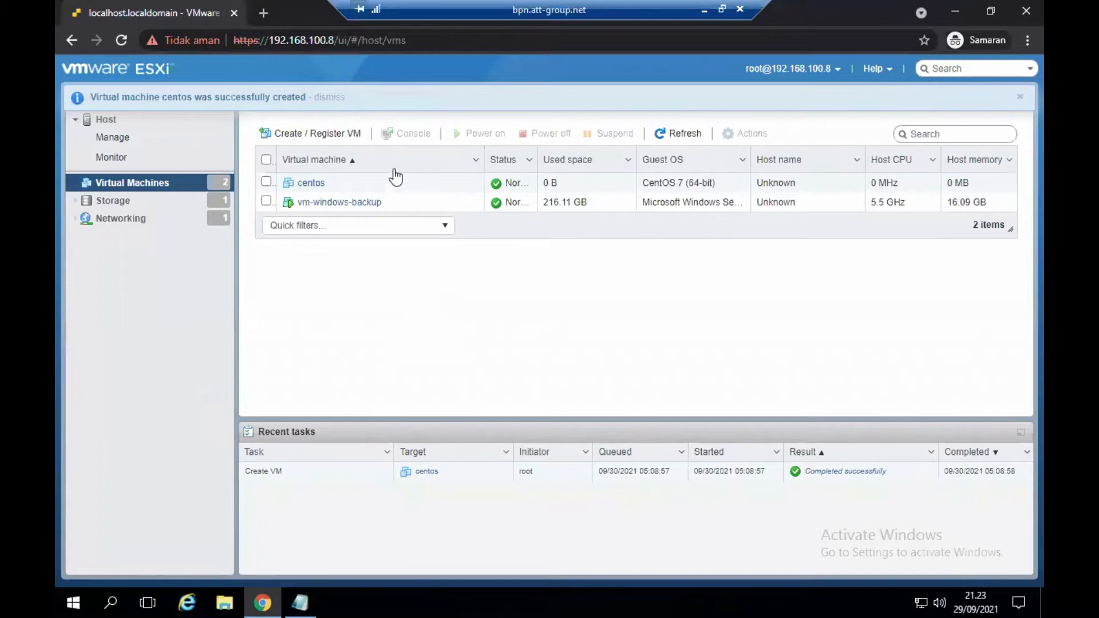
- Open the centos virtual machine and power it on
left_click(309, 184)
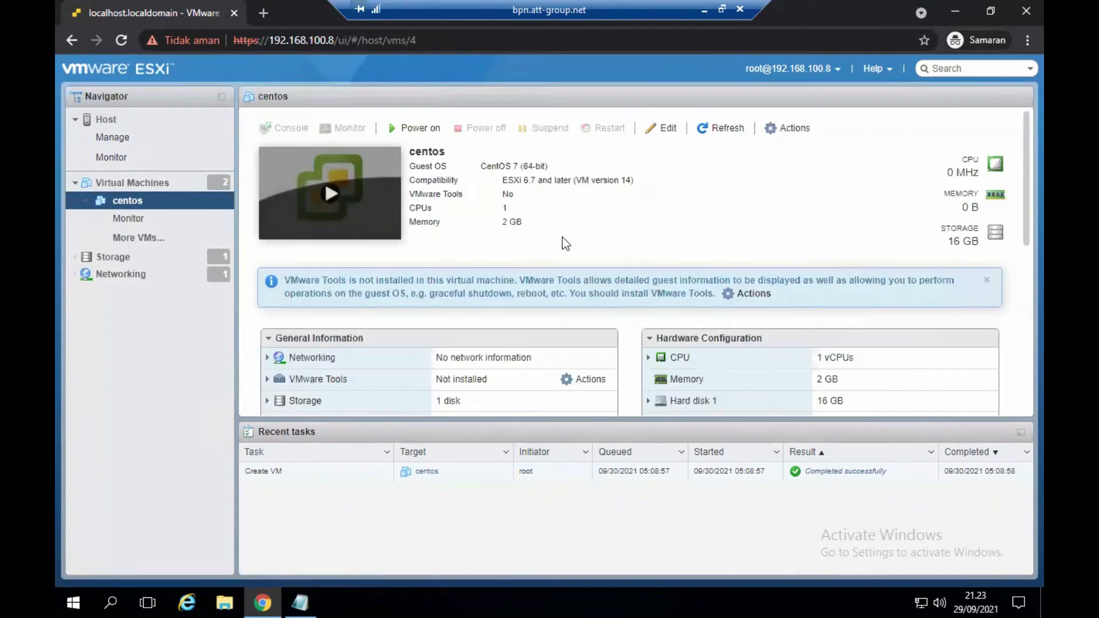
scroll(562, 237, "down", 3)
scroll(562, 237, "up", 3)
left_click(421, 128)
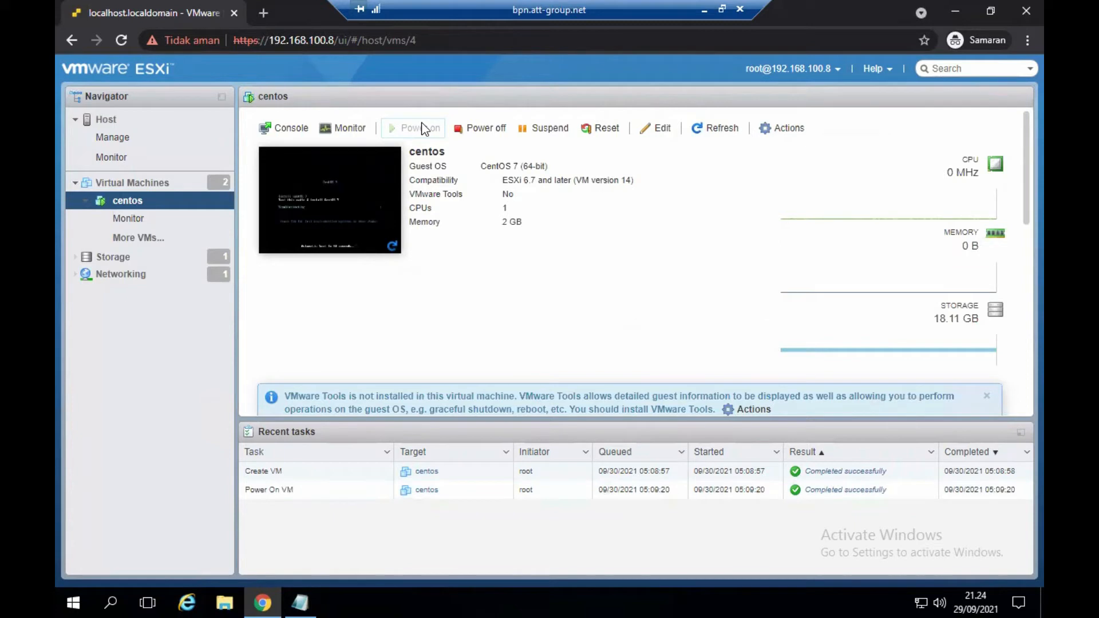
- Open the VM console, boot the Install CentOS 7 entry and continue with English (United States) as language
left_click(351, 183)
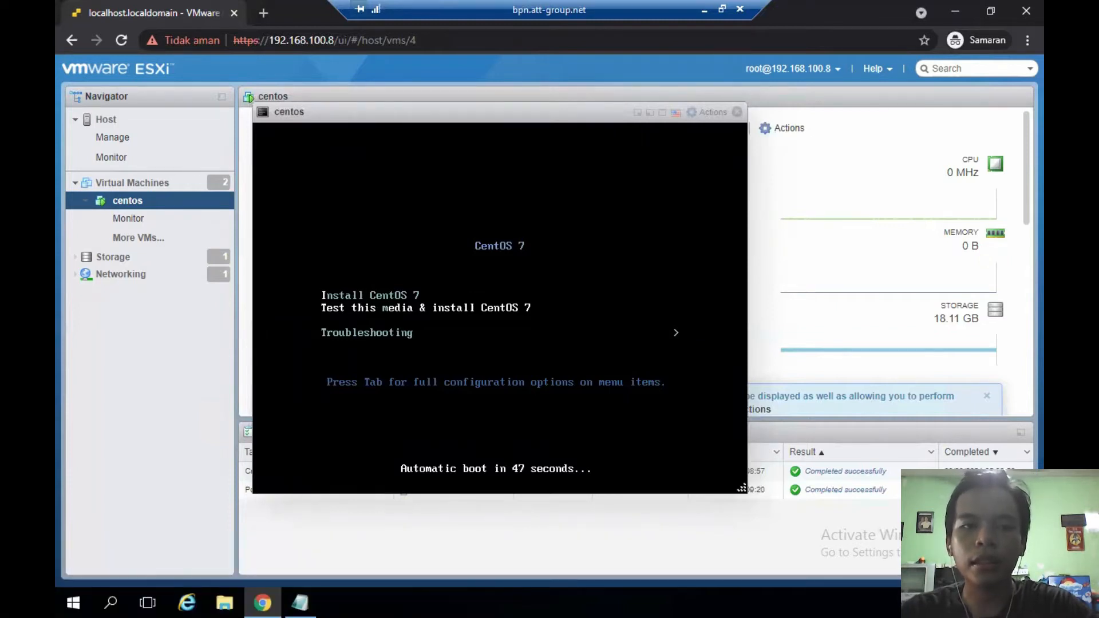
key("Up")
key("Return")
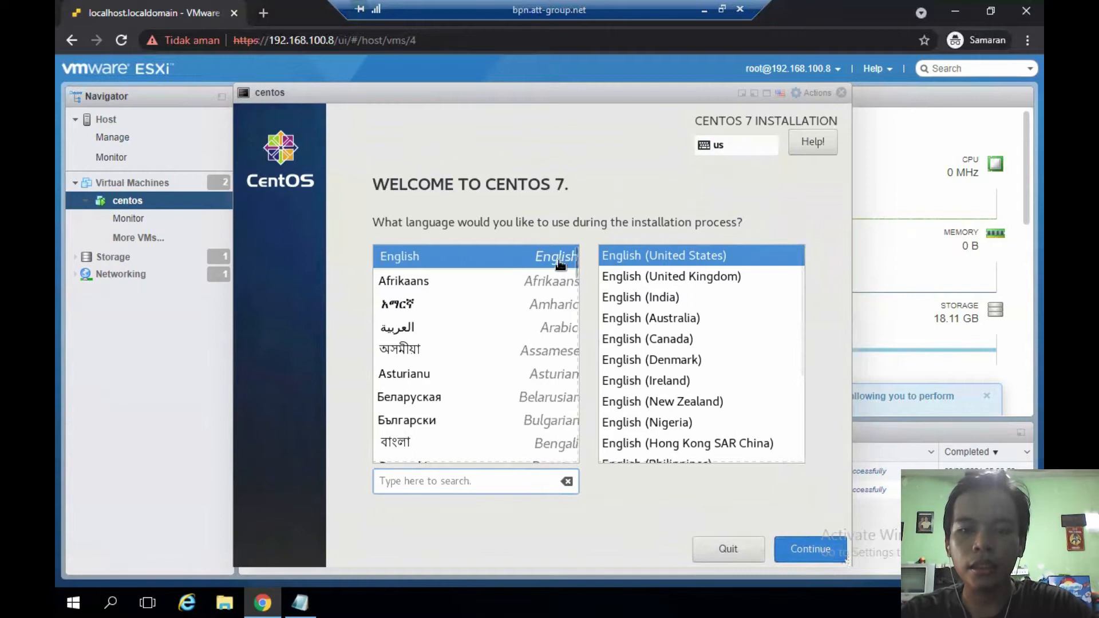
key("Return")
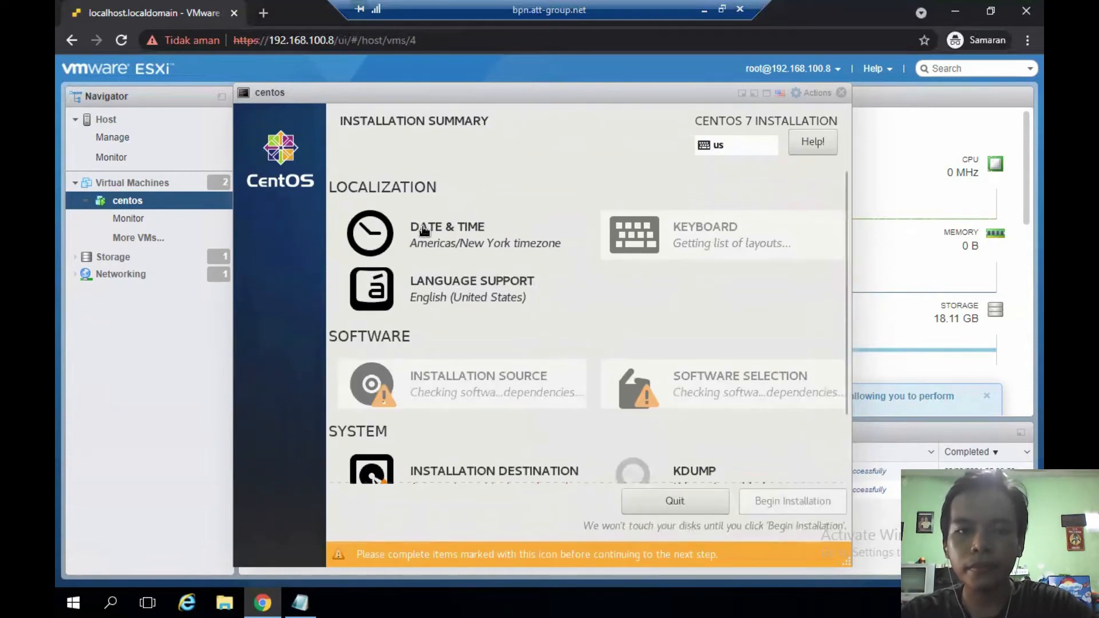
- Set the installer's date and time zone to region Asia and city Jakarta
left_click(465, 232)
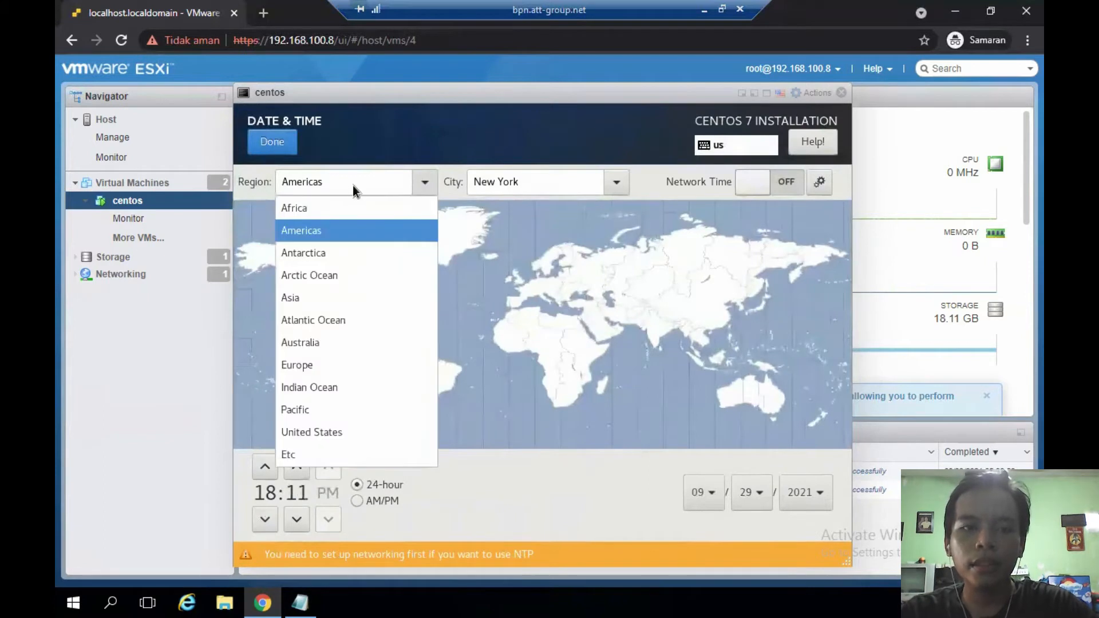
left_click(286, 299)
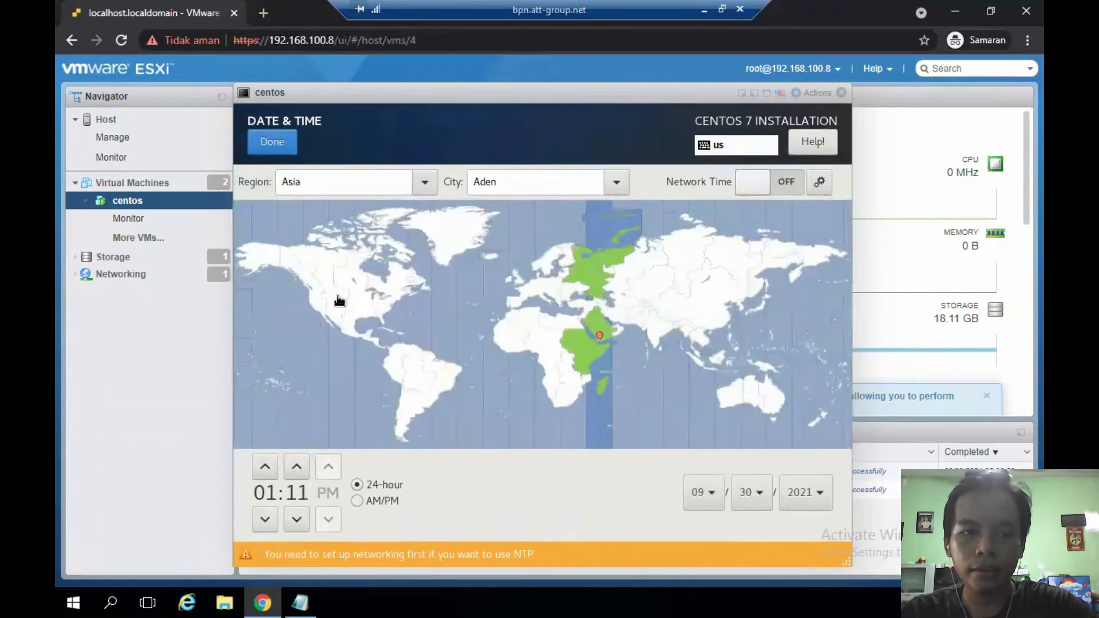
left_click(616, 184)
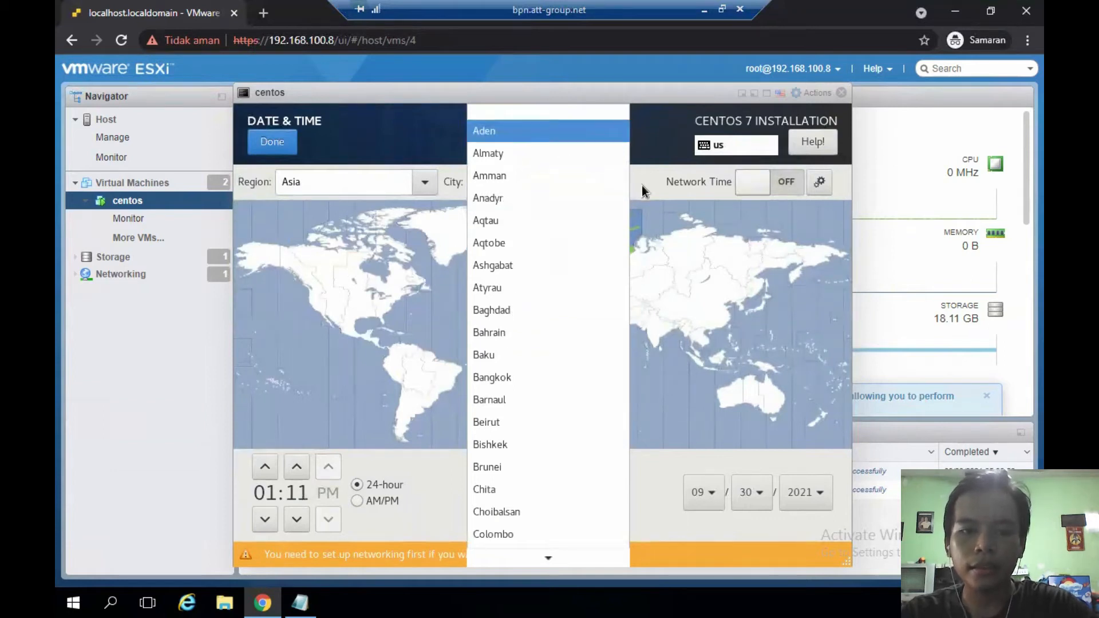
left_click(616, 183)
left_click(557, 179)
key("BackSpace")
key("BackSpace")
key("BackSpace")
key("BackSpace")
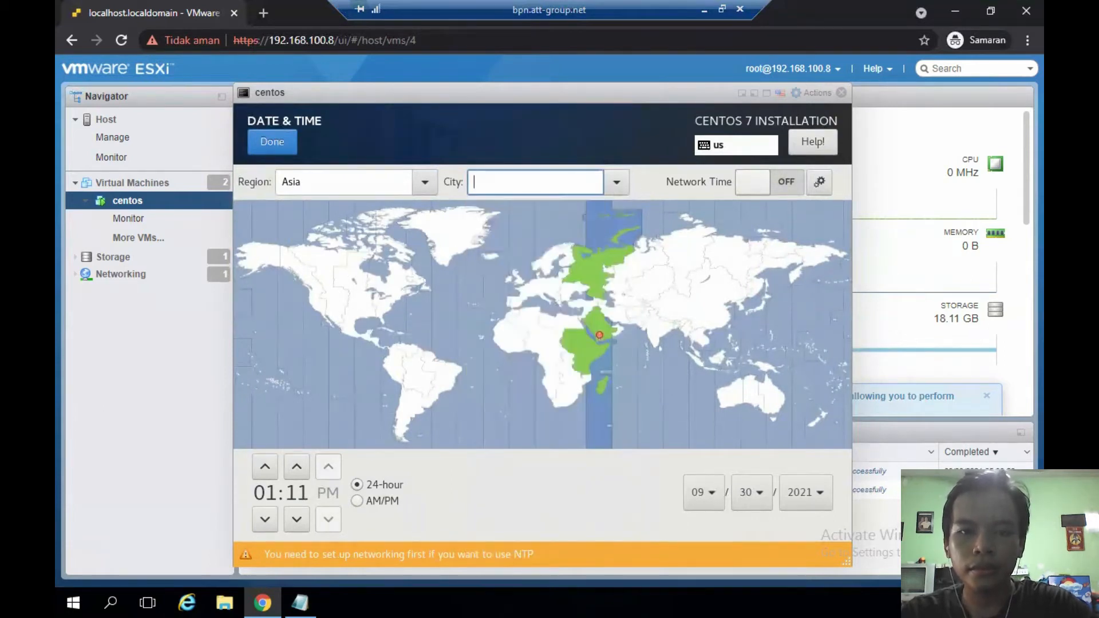
type("jaka")
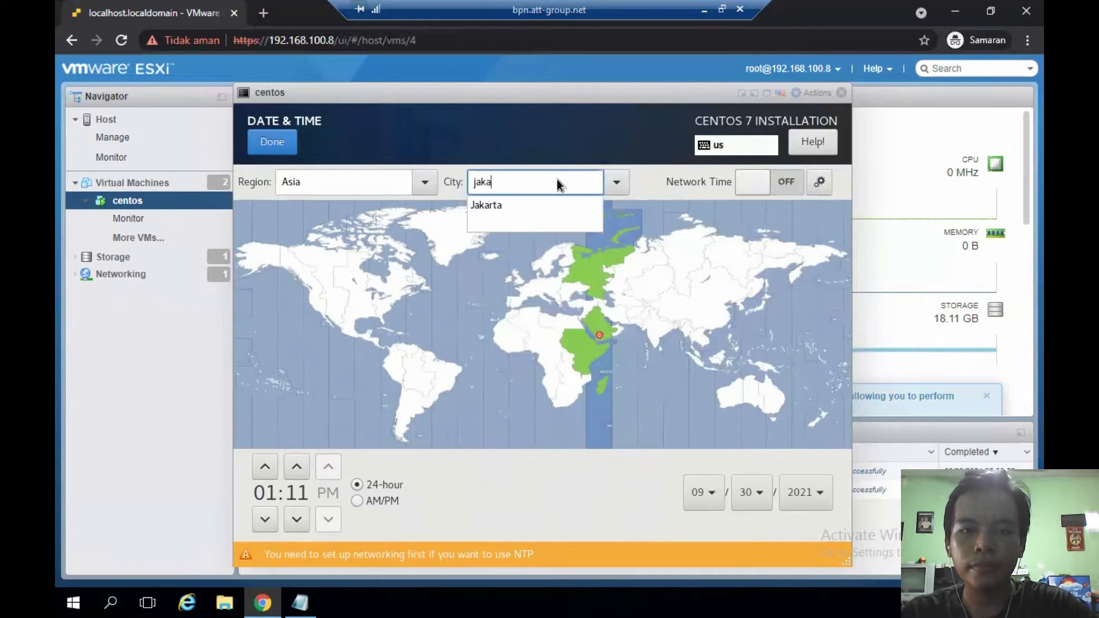
left_click(490, 208)
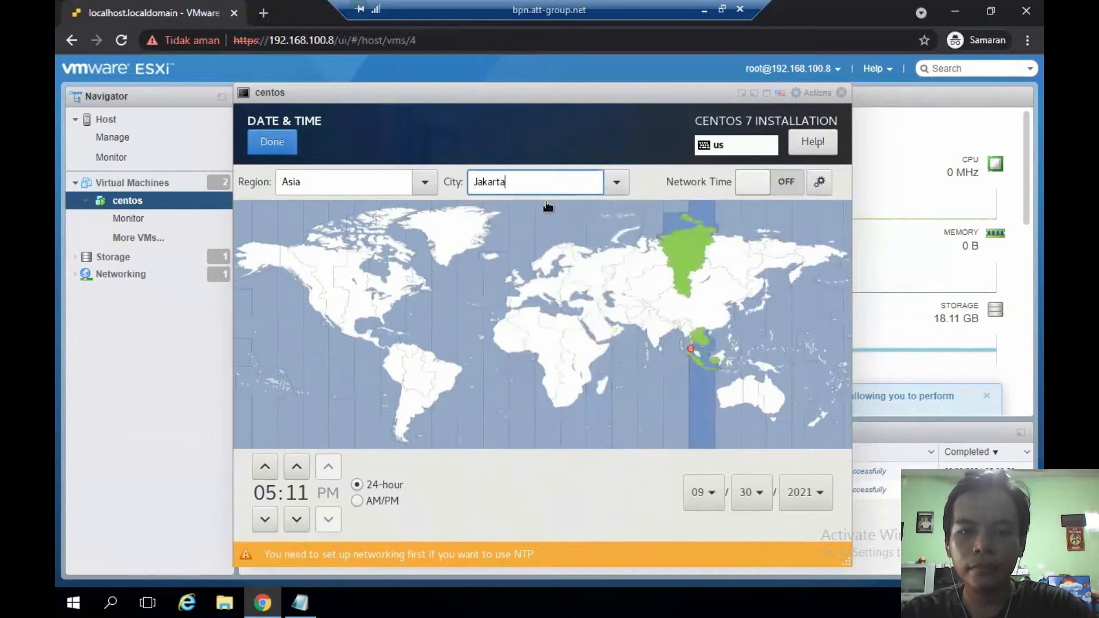
left_click(272, 146)
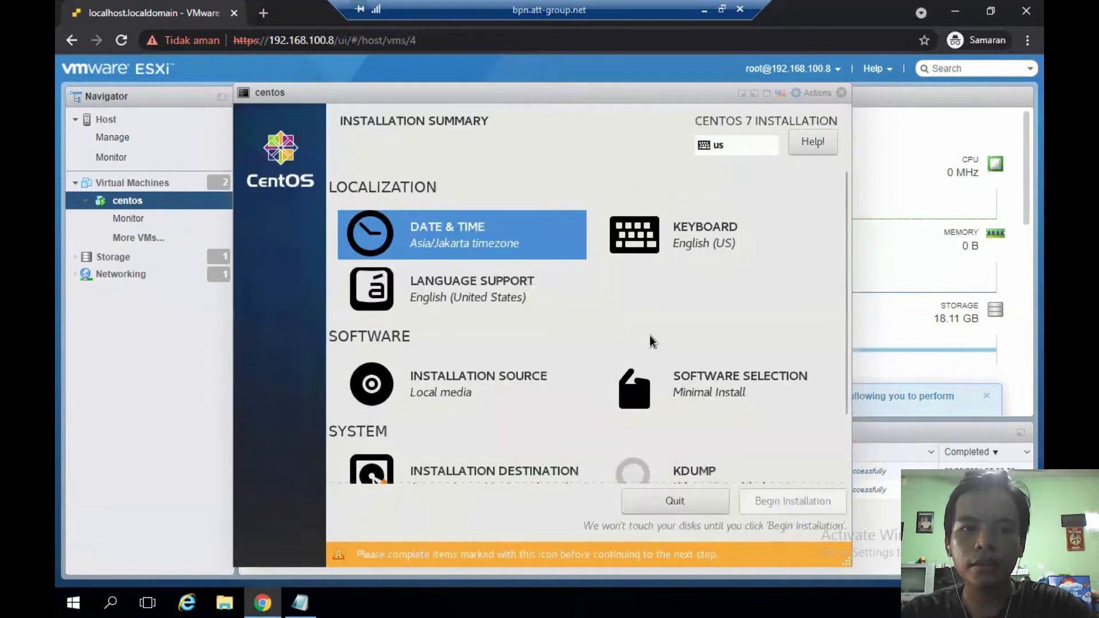
- Change the software selection base environment to GNOME Desktop
left_click(738, 378)
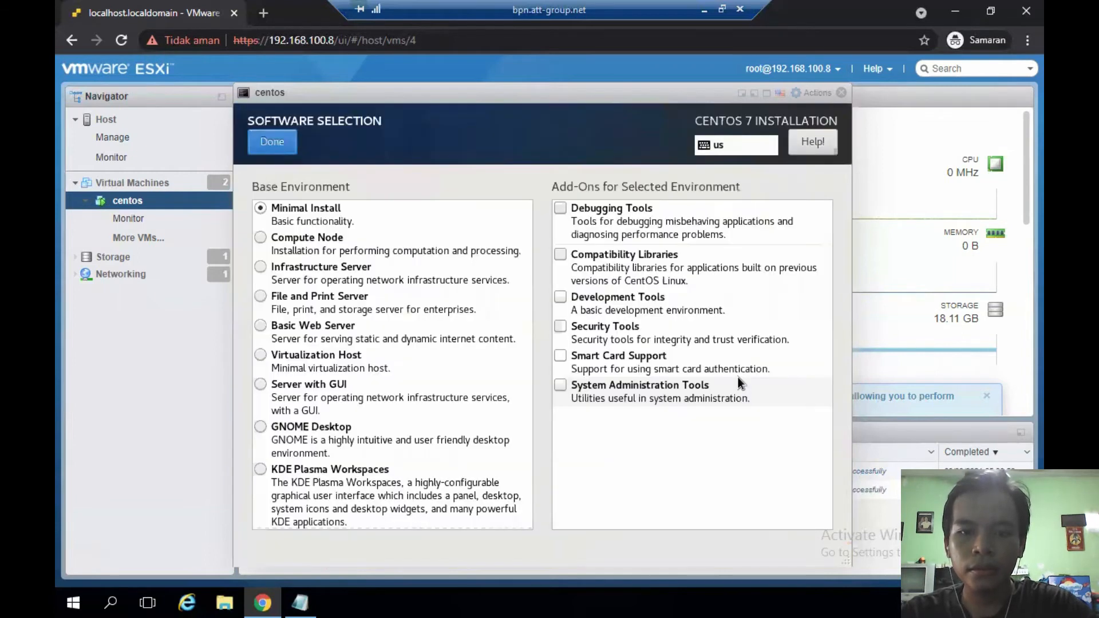
left_click(260, 427)
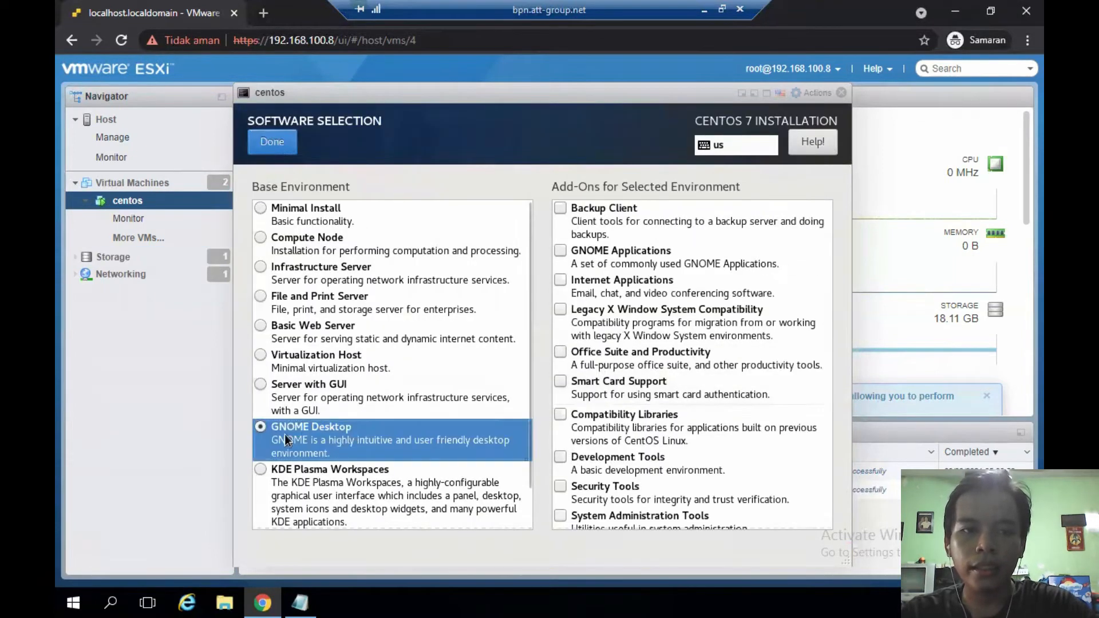
left_click(262, 142)
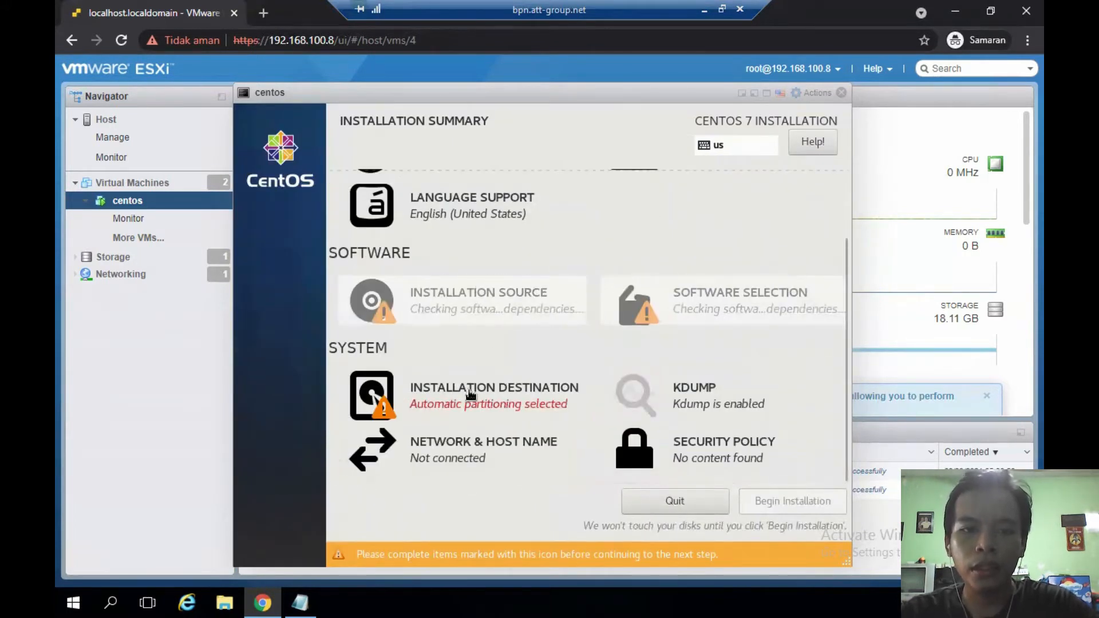
- Confirm the 16 GiB VMware Virtual disk as installation destination with automatic partitioning and begin the installation
left_click(470, 394)
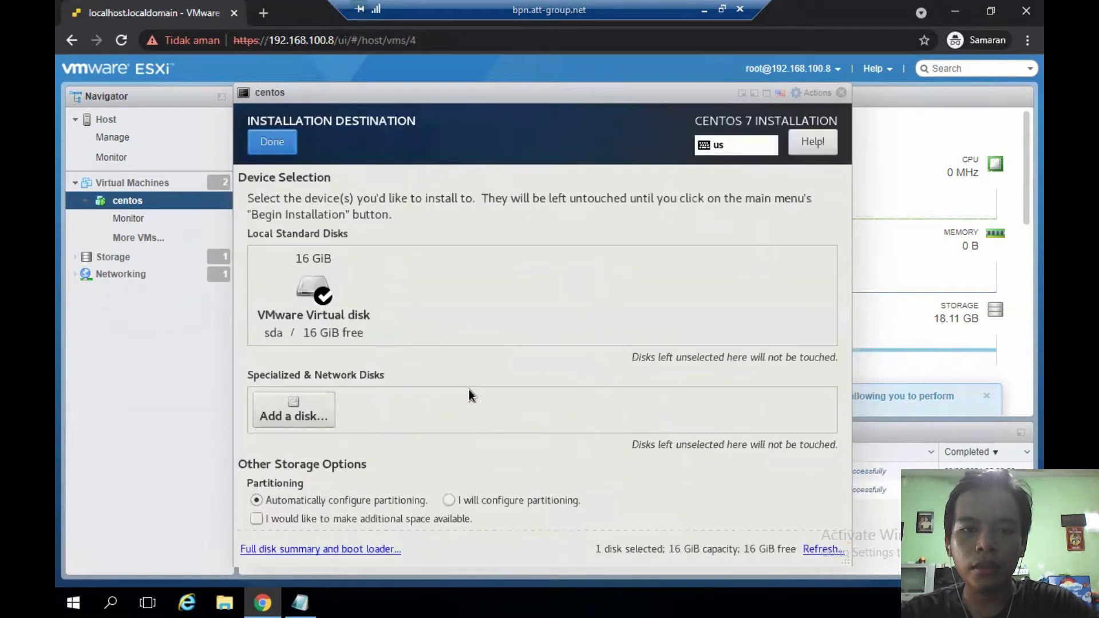
left_click(314, 301)
left_click(332, 310)
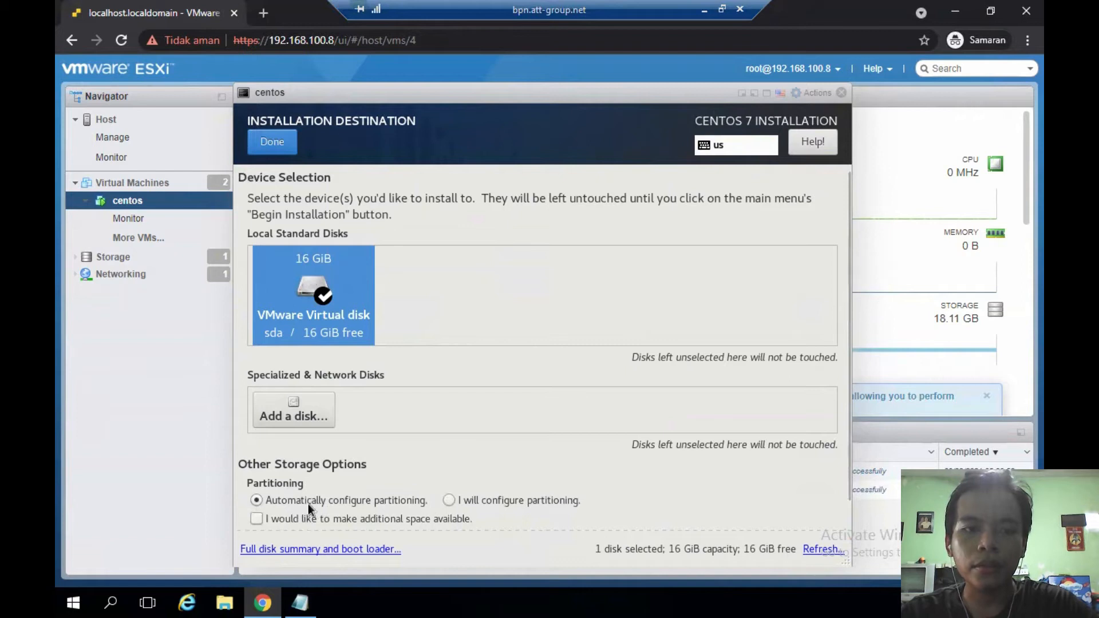
left_click(273, 133)
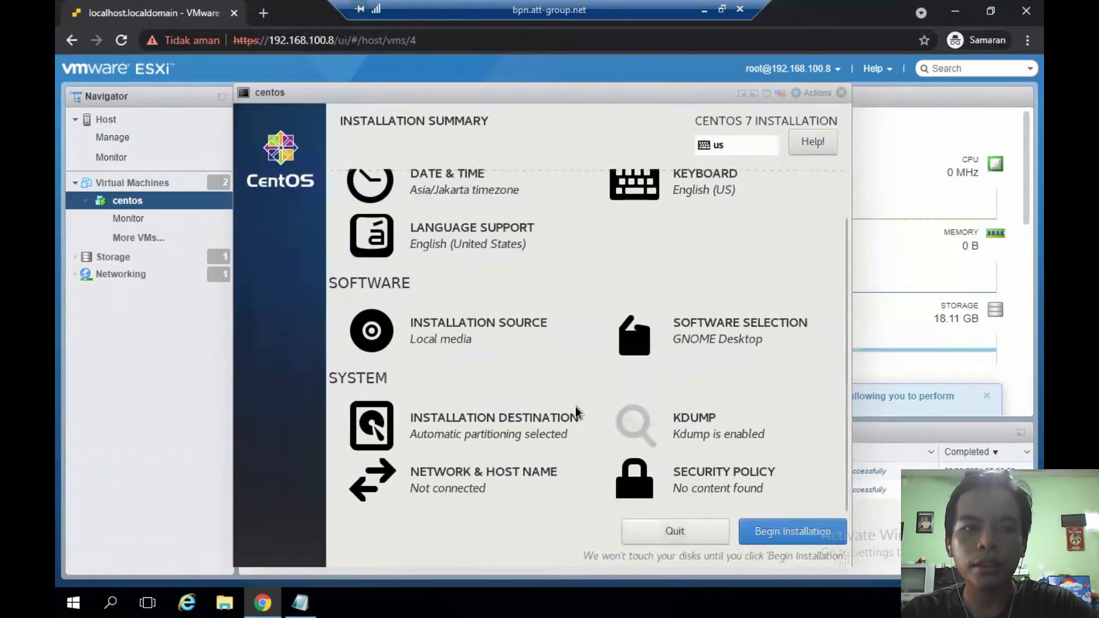
left_click(776, 535)
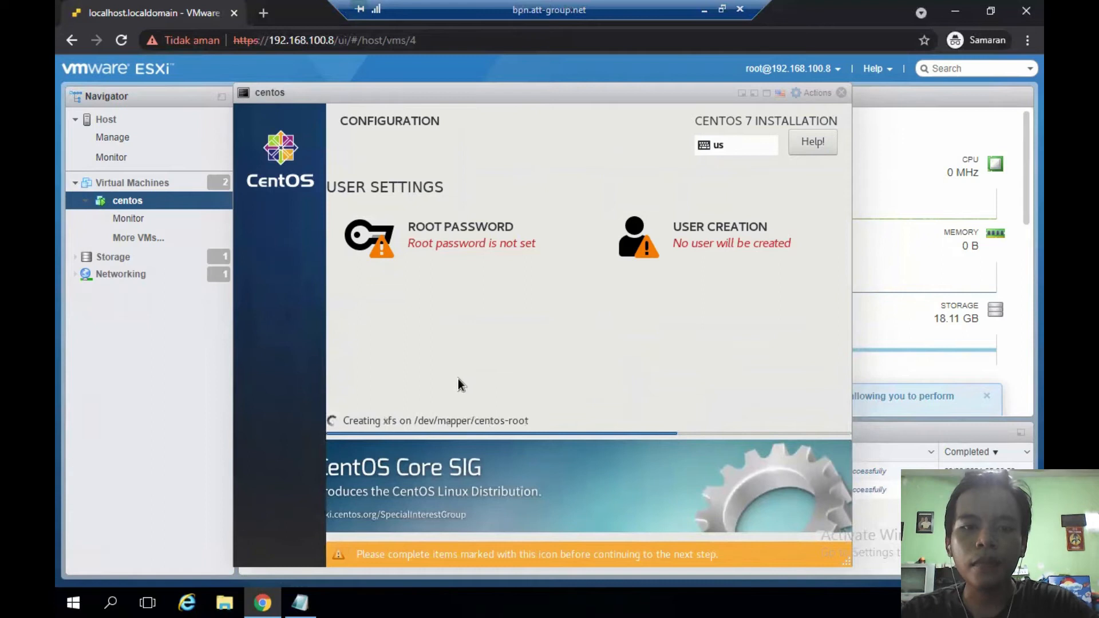
- Enter and confirm the root account password, accepting it despite the short-password warning
left_click(453, 229)
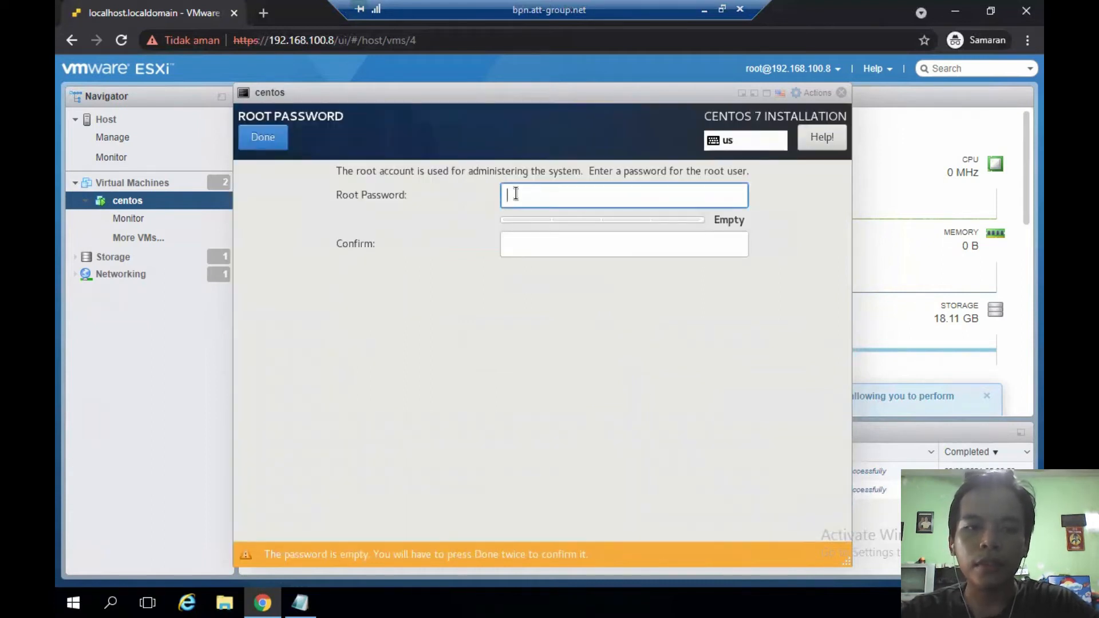
left_click(564, 247)
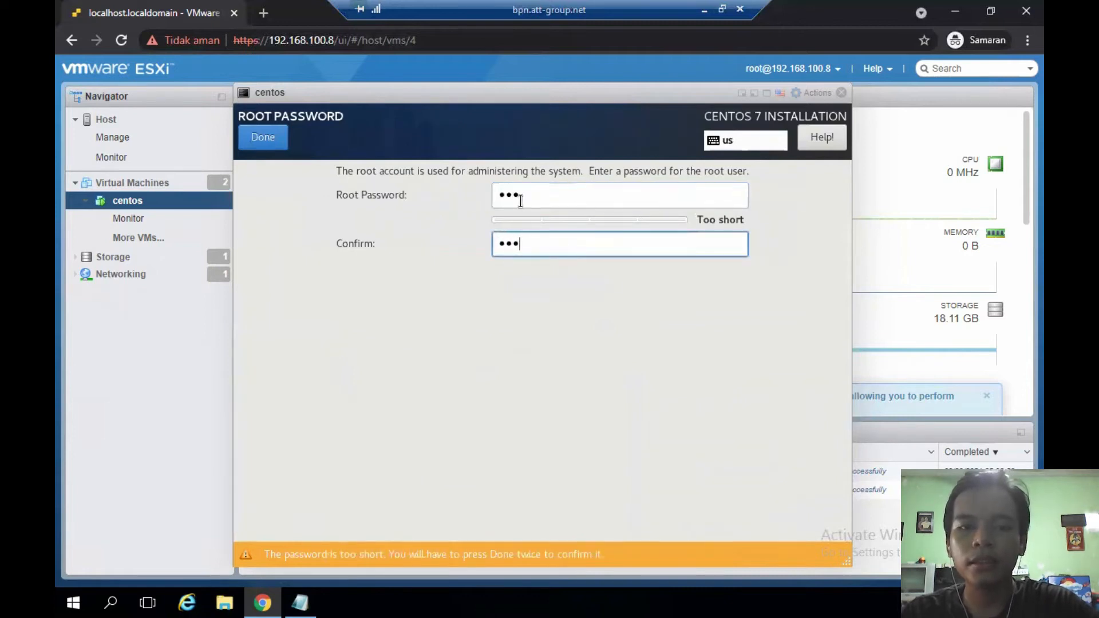
left_click(262, 135)
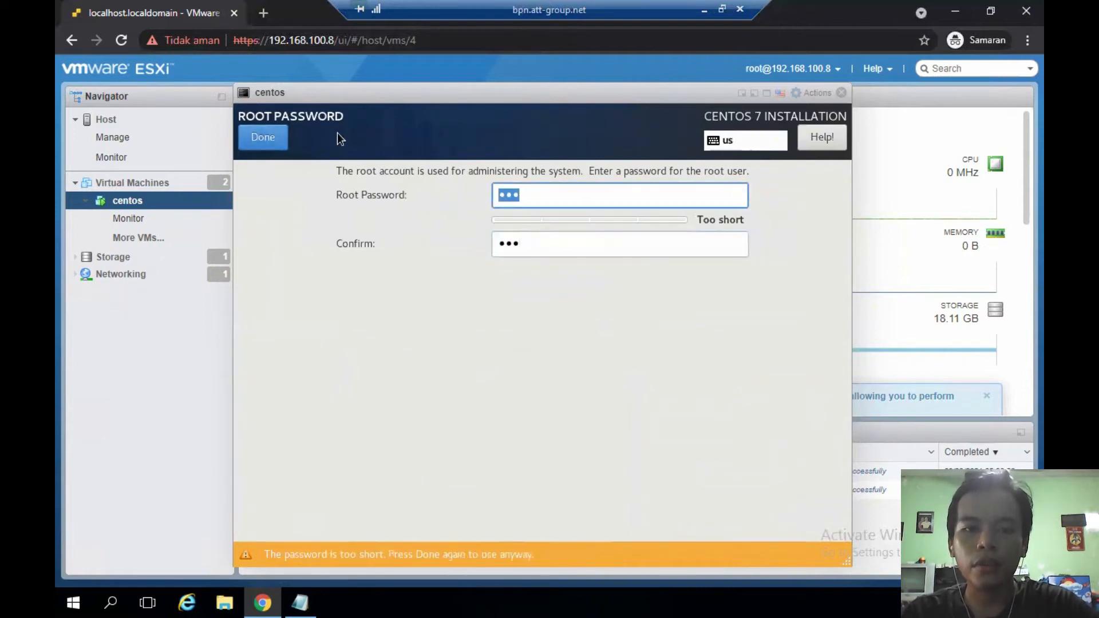
left_click(258, 139)
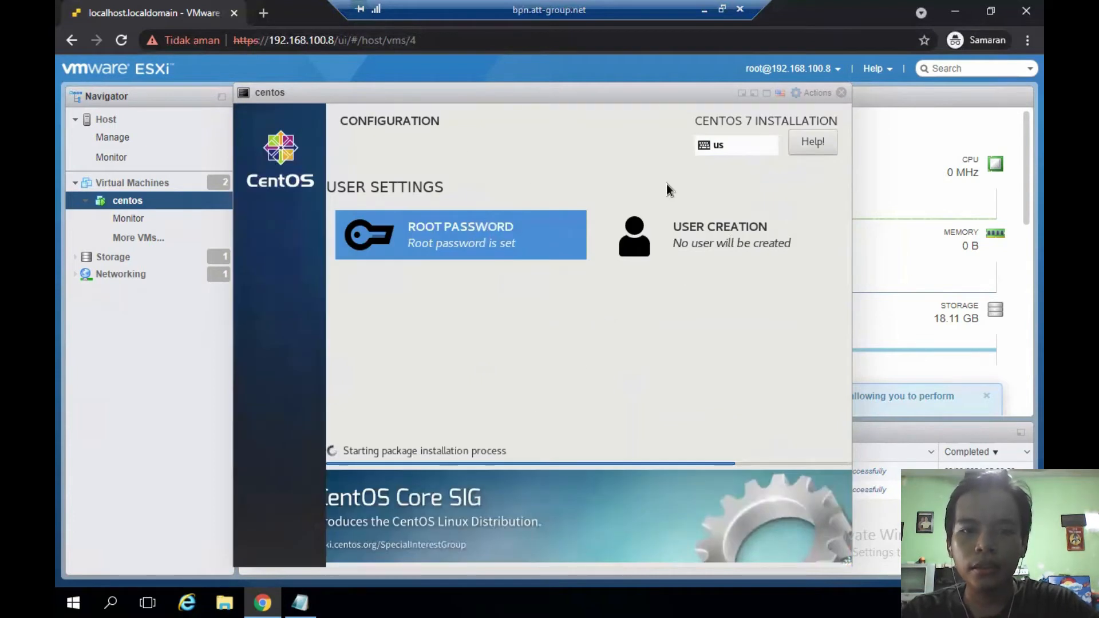
- Create a user with full name and user name admin, and make this user an administrator
left_click(718, 242)
type("admin")
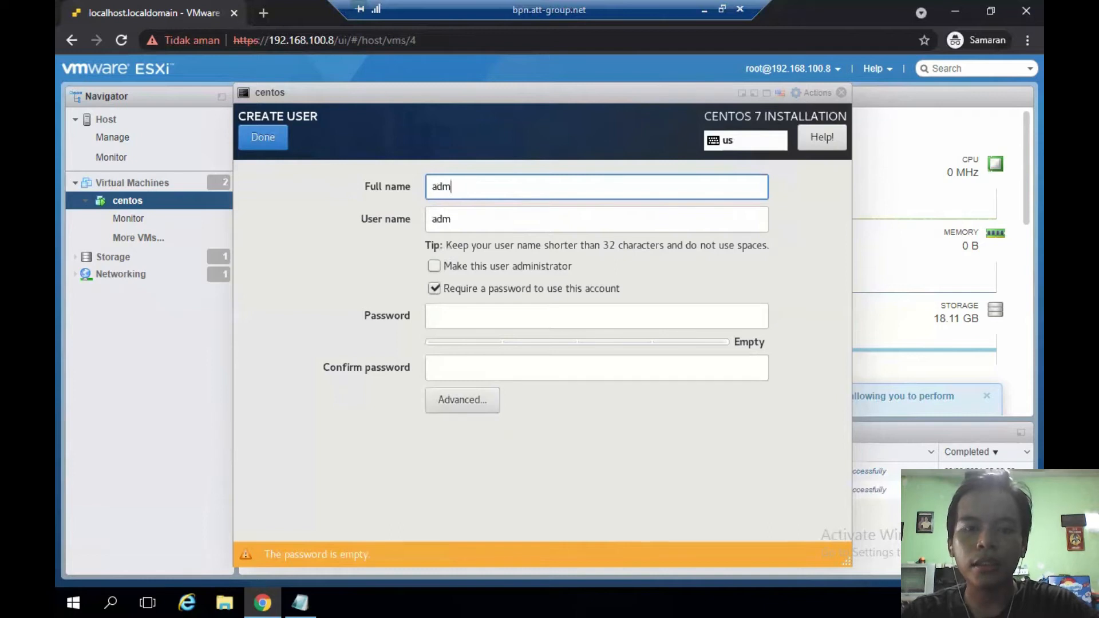
left_click(458, 267)
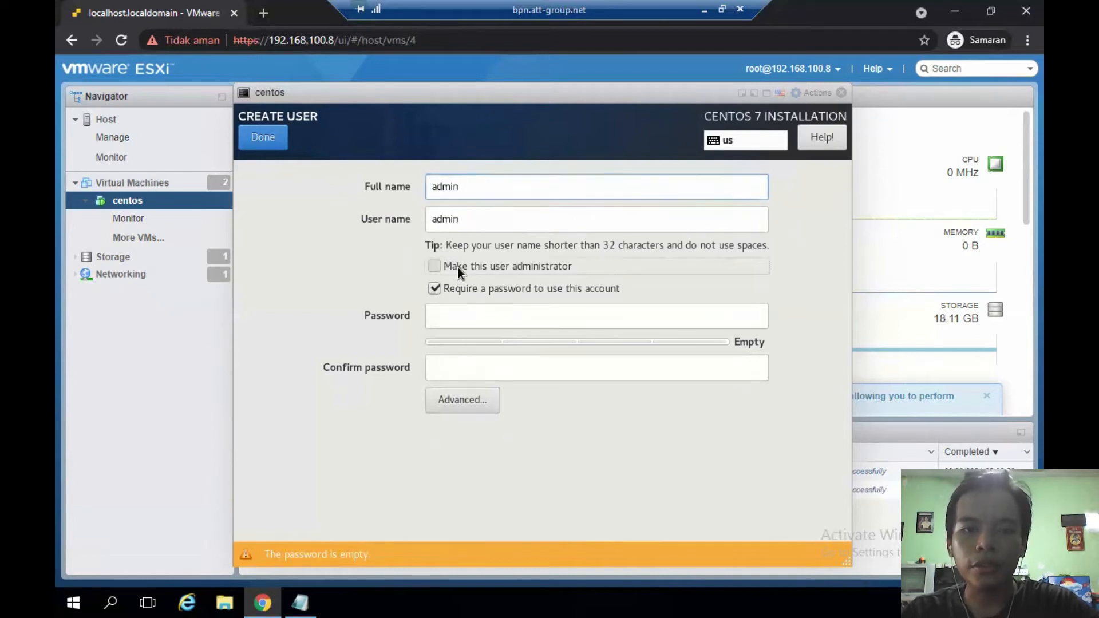
- Enter and confirm the admin user's password, accepting it despite the short-password warning
left_click(471, 316)
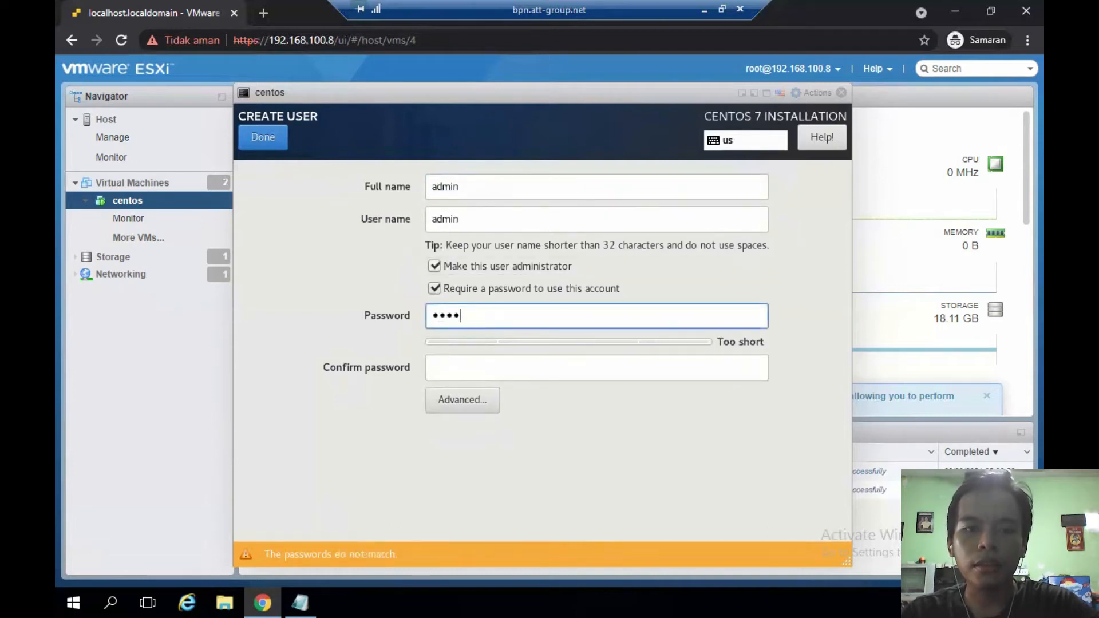
left_click(477, 367)
left_click(472, 313)
left_click_drag(472, 314, 418, 314)
left_click(471, 369)
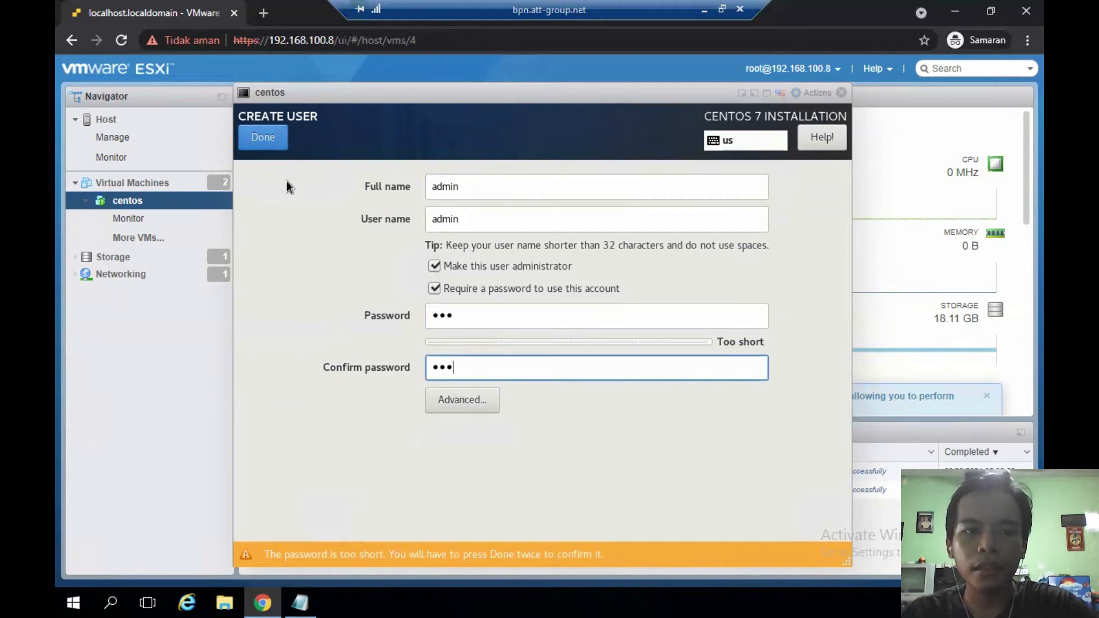
left_click(255, 137)
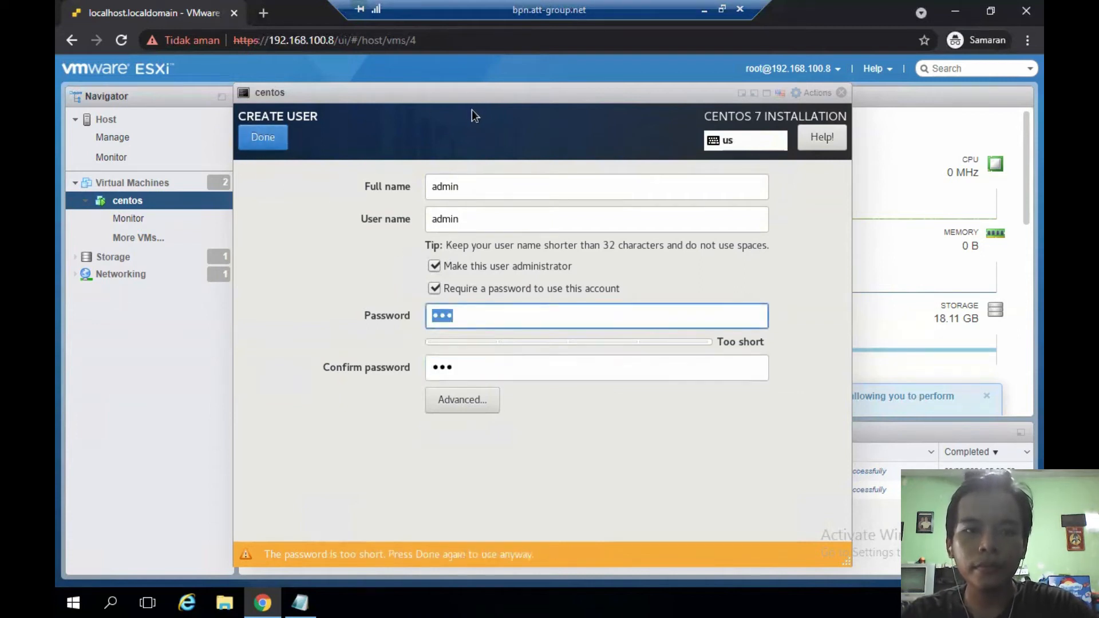
left_click(276, 138)
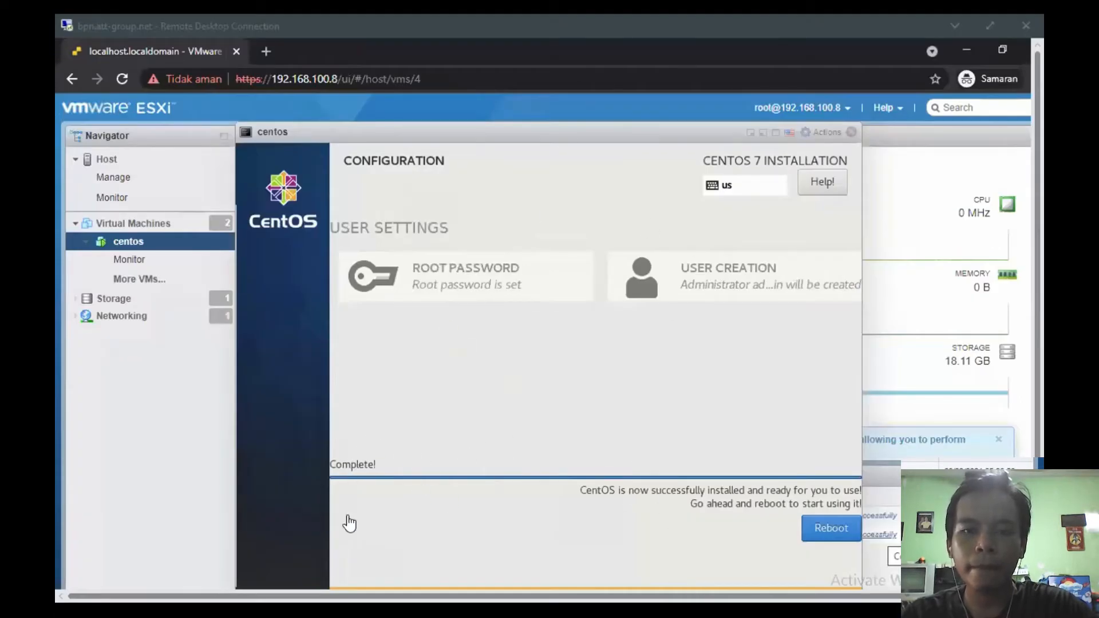
- Reboot into the installed system and accept the CentOS 7 Linux license agreement
left_click(819, 528)
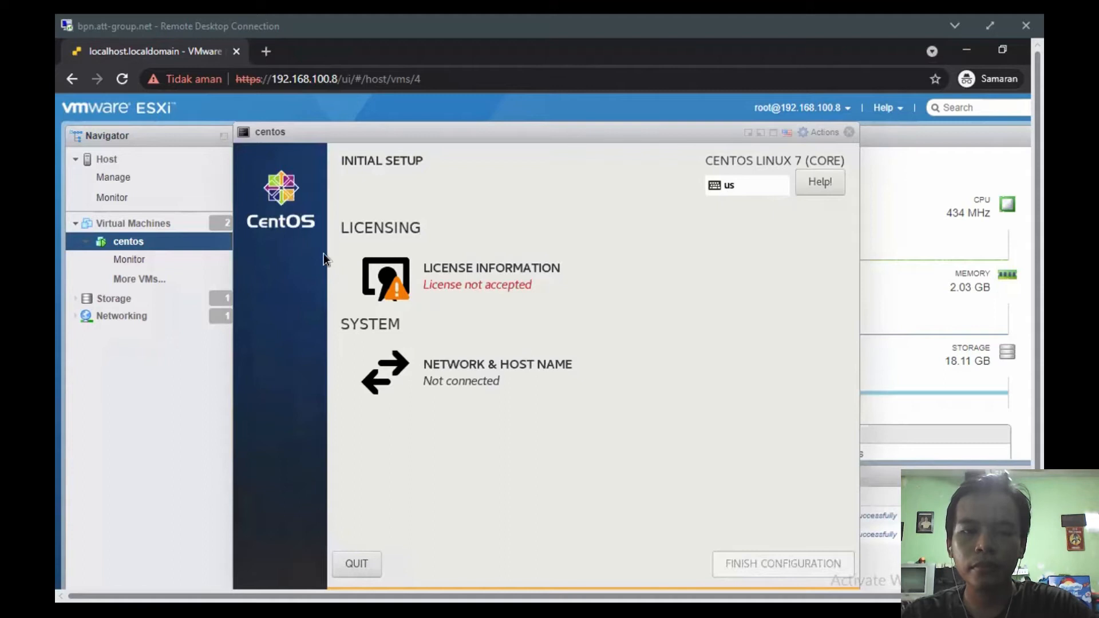
left_click(442, 275)
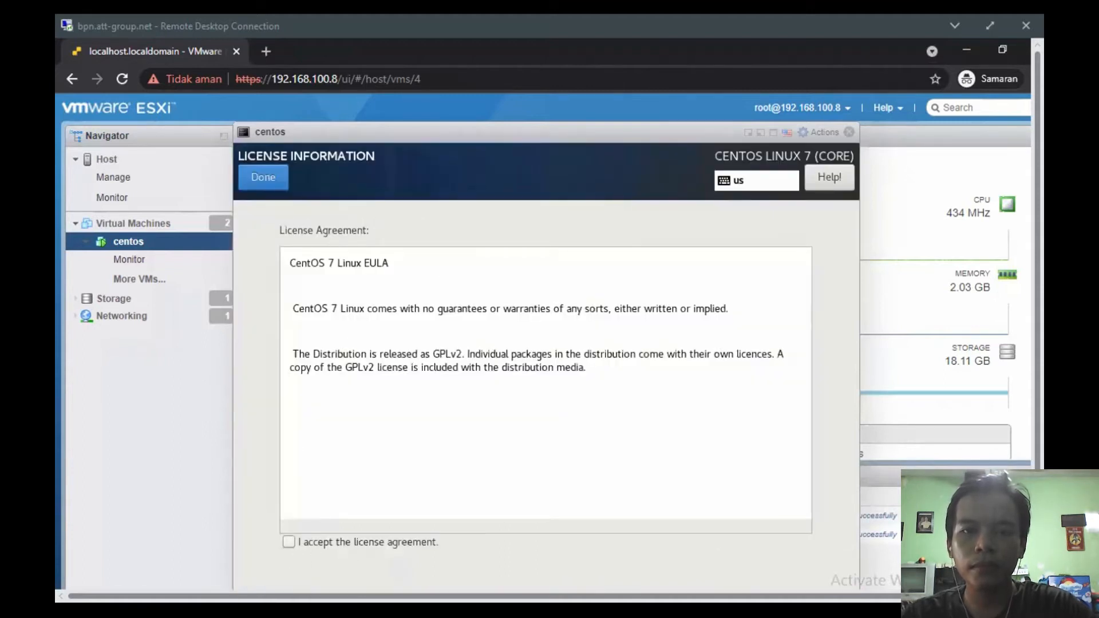
left_click(288, 542)
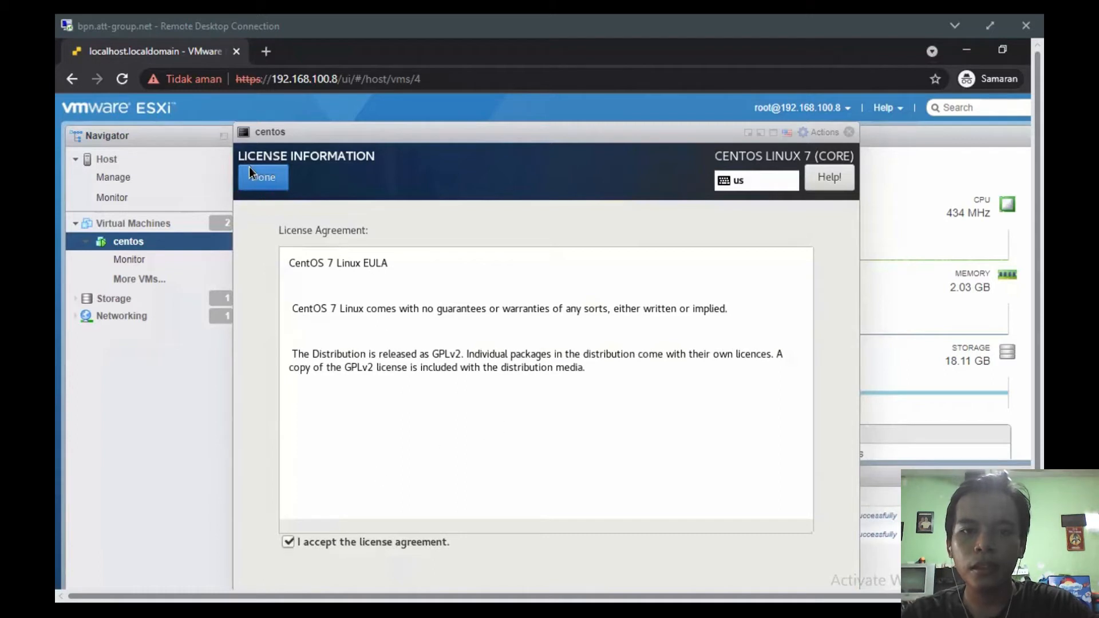
left_click(262, 179)
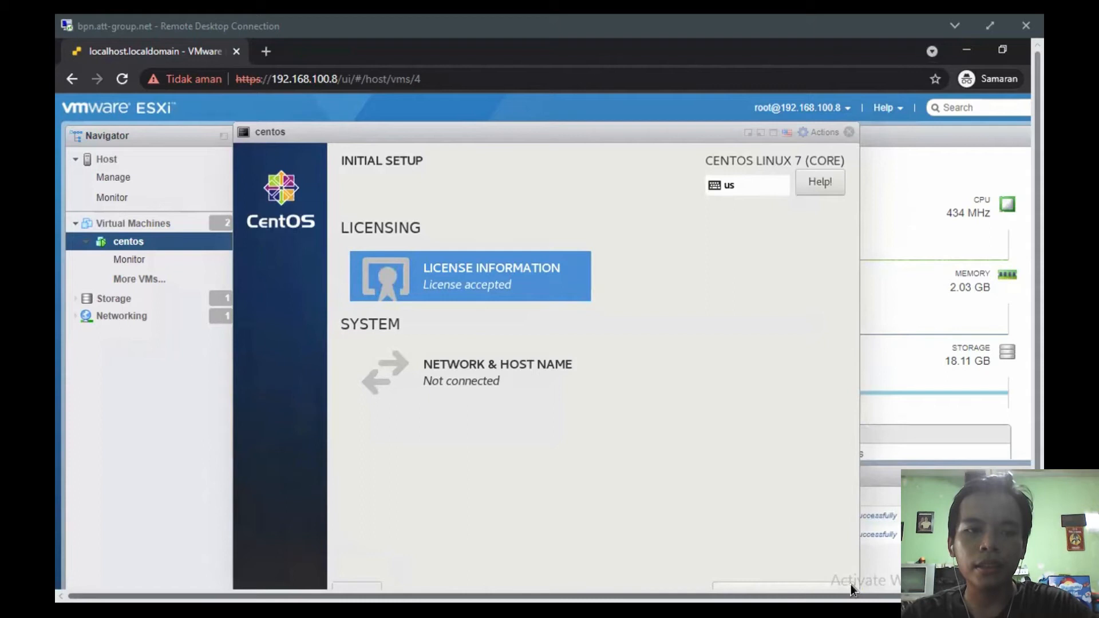
- Finish the initial setup configuration
left_click(987, 26)
left_click(734, 544)
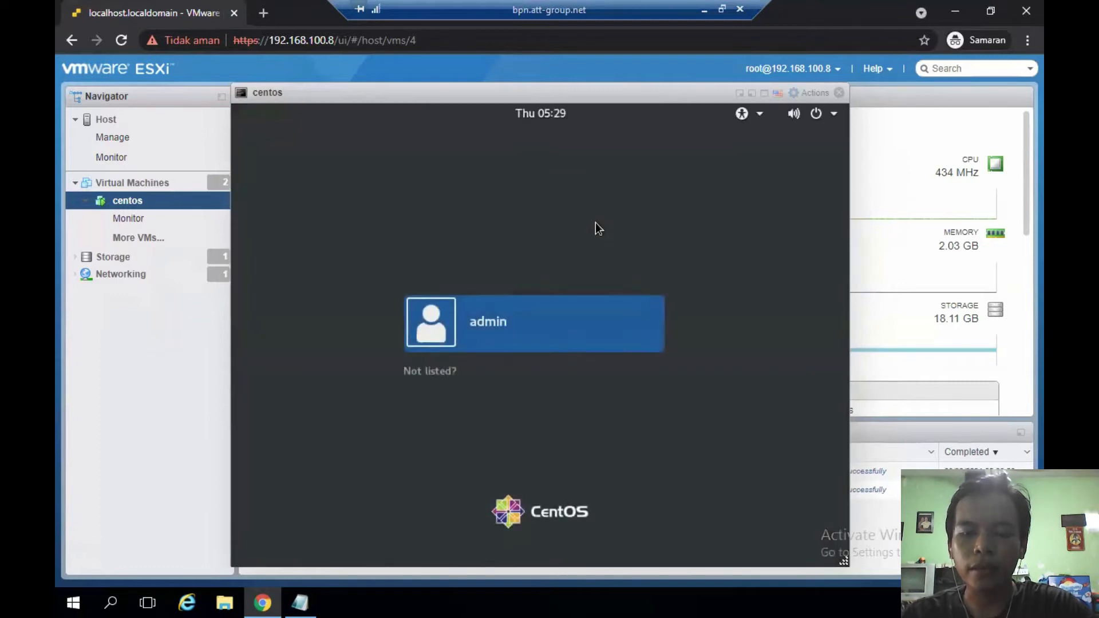
- Sign in to the desktop as admin with the account password
left_click(494, 304)
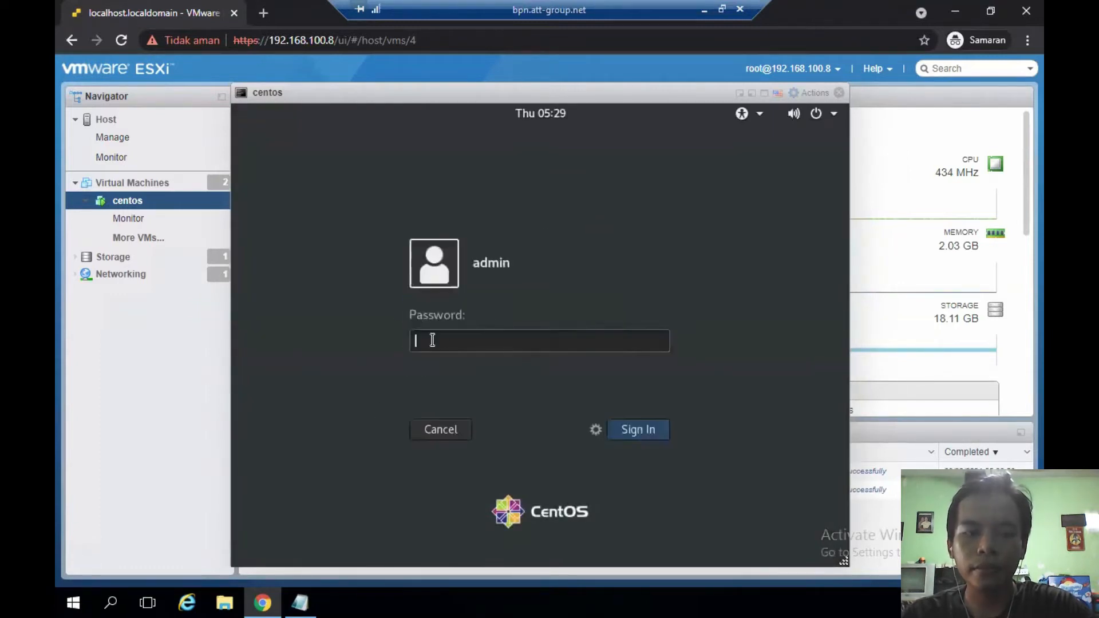
left_click(654, 434)
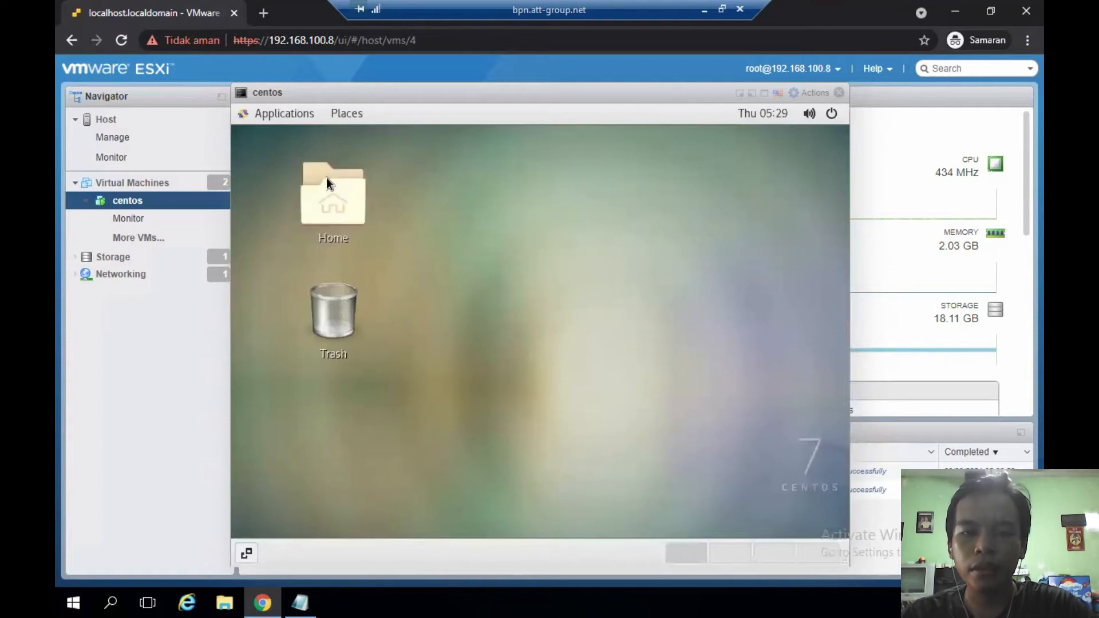
- Complete the GNOME initial setup with English language, English (US) keyboard and default privacy, then close the Getting Started help
left_click(277, 112)
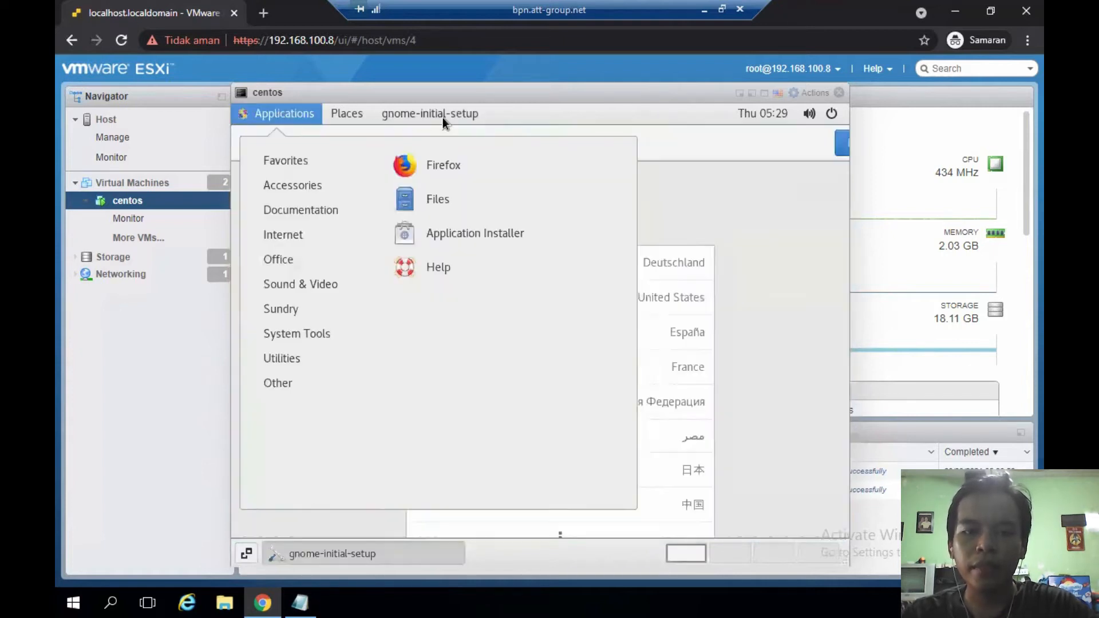
left_click(664, 191)
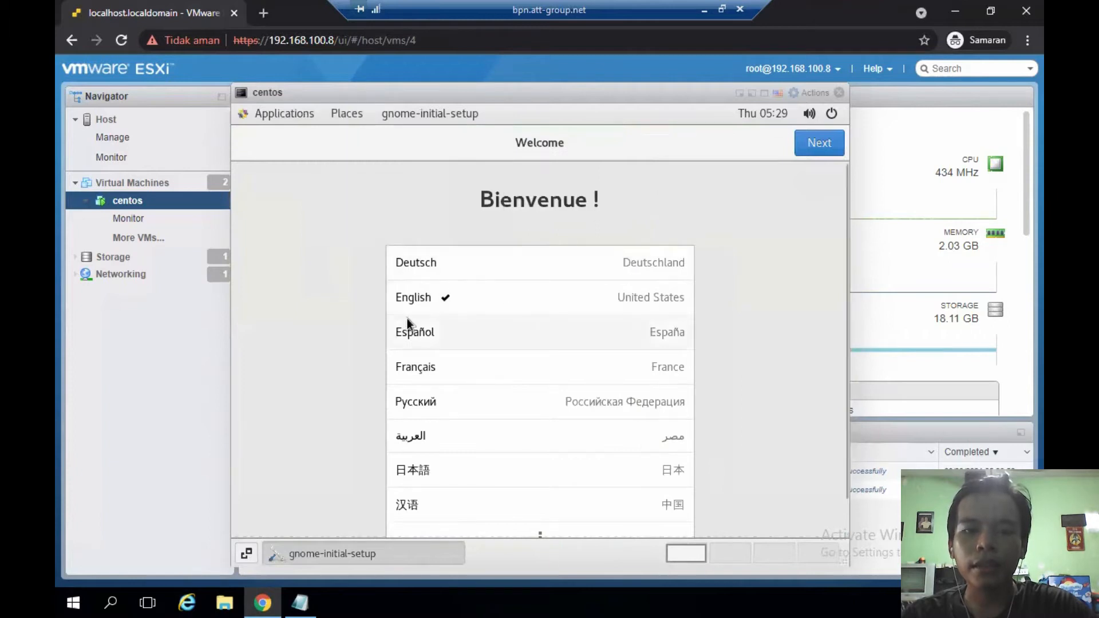
left_click(816, 146)
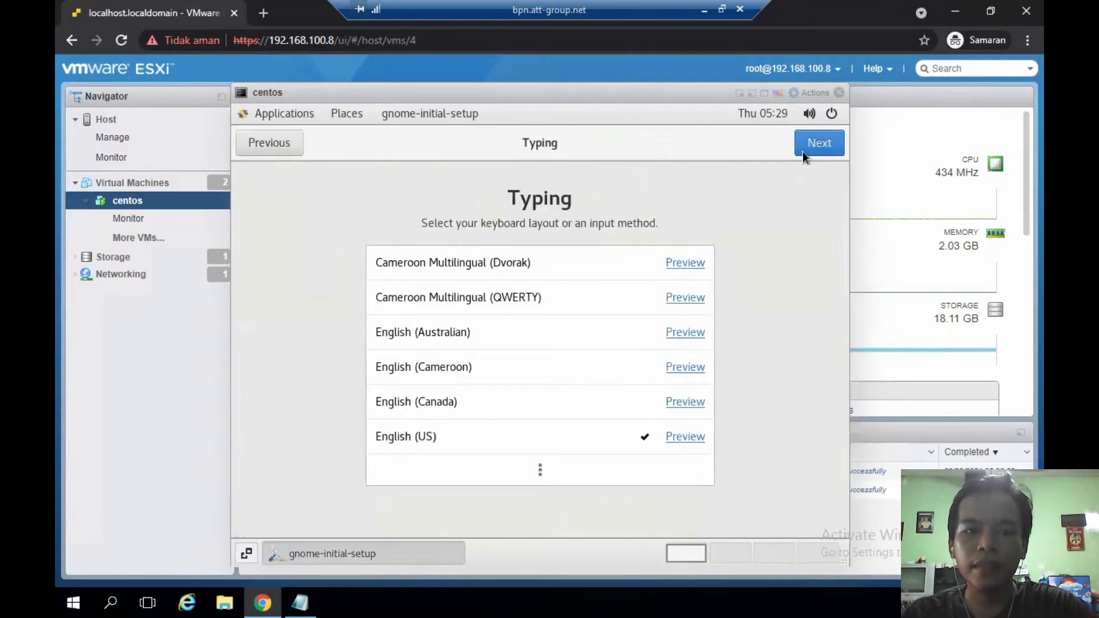
left_click(831, 147)
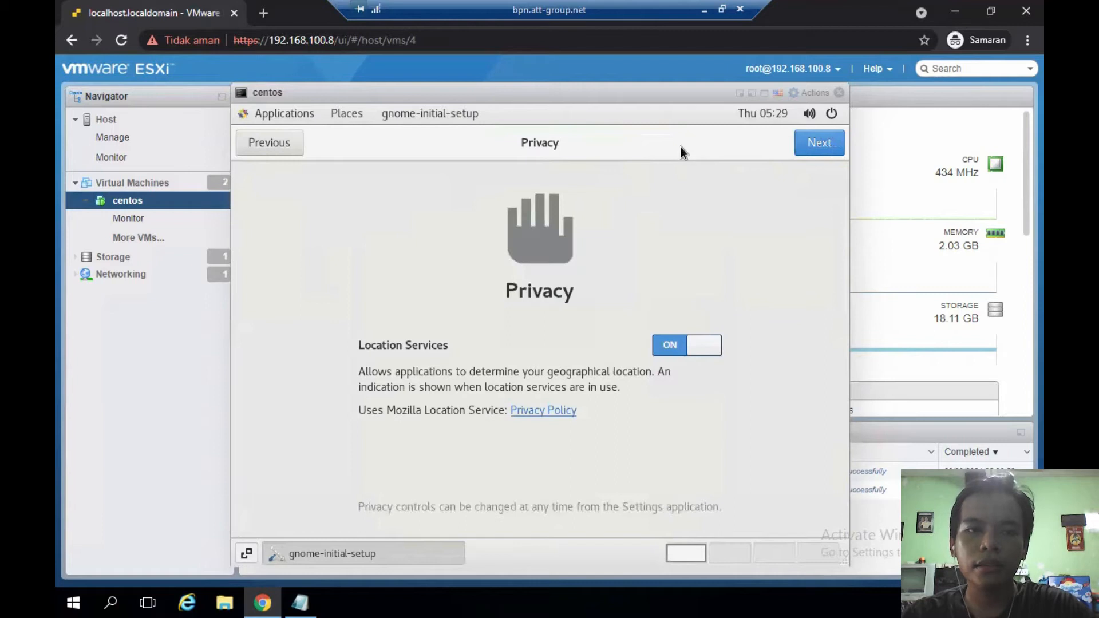
left_click(807, 145)
left_click(821, 146)
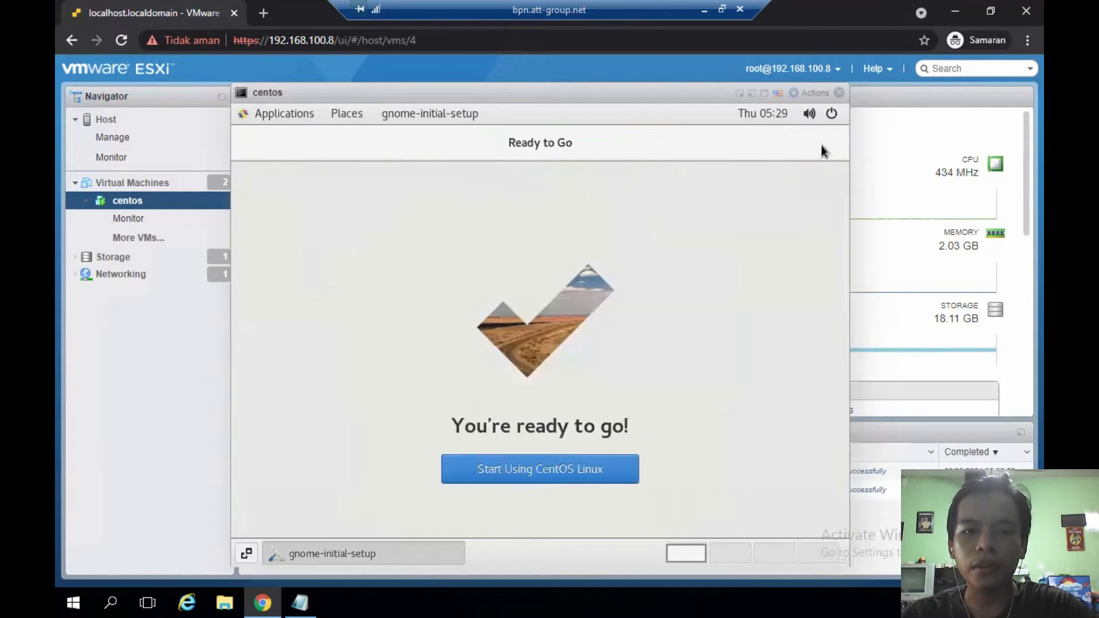
left_click(538, 478)
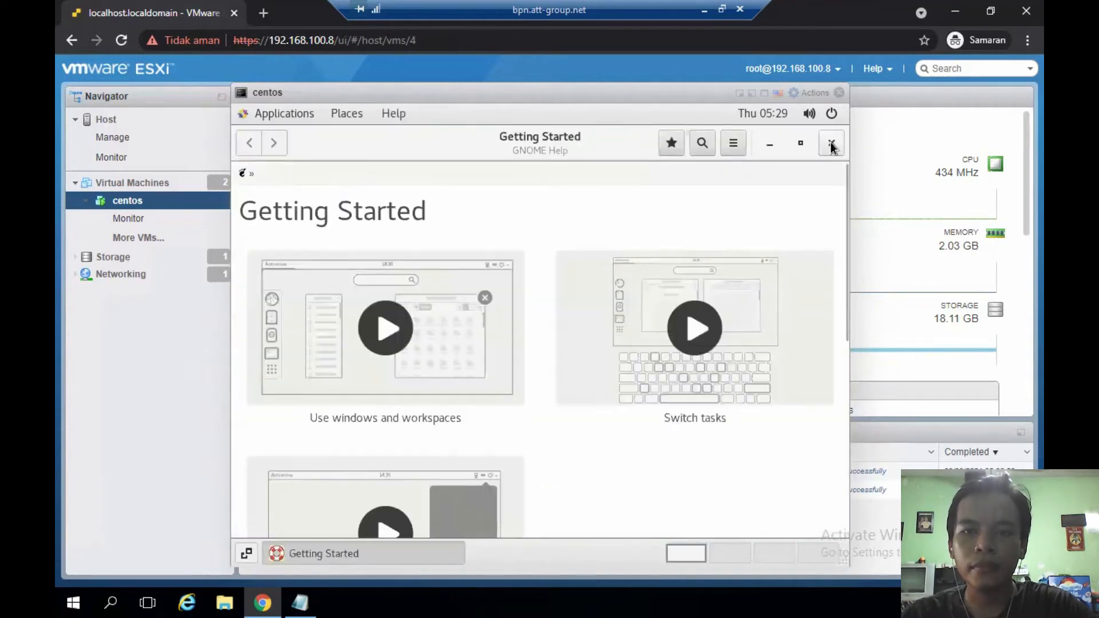
left_click(831, 144)
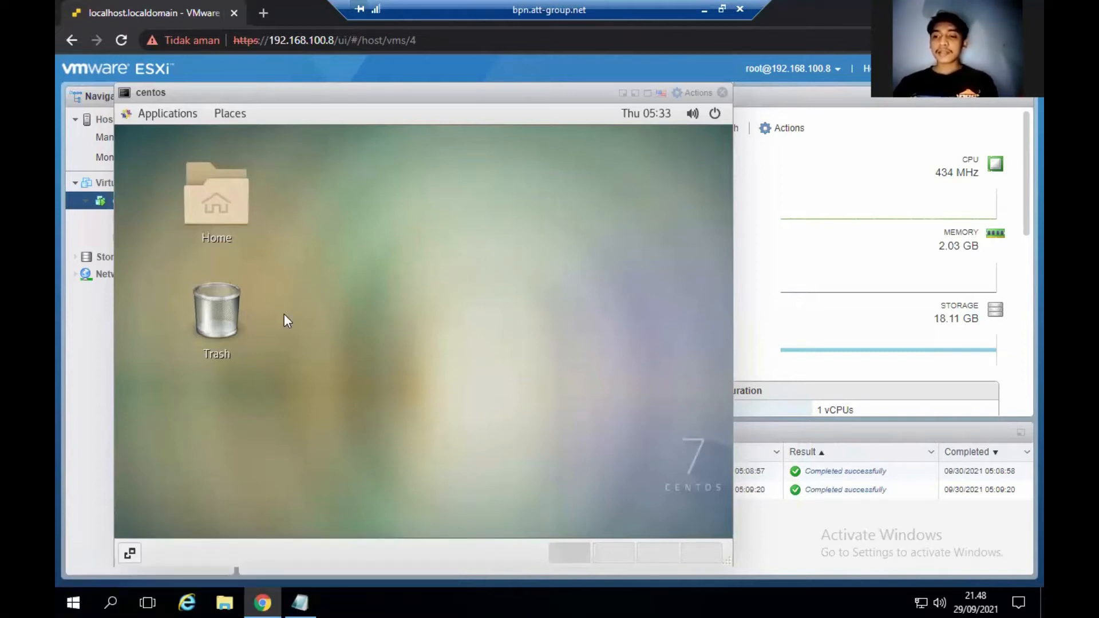
- Open the wired connection's settings and switch its IPv4 method to Manual
left_click(714, 114)
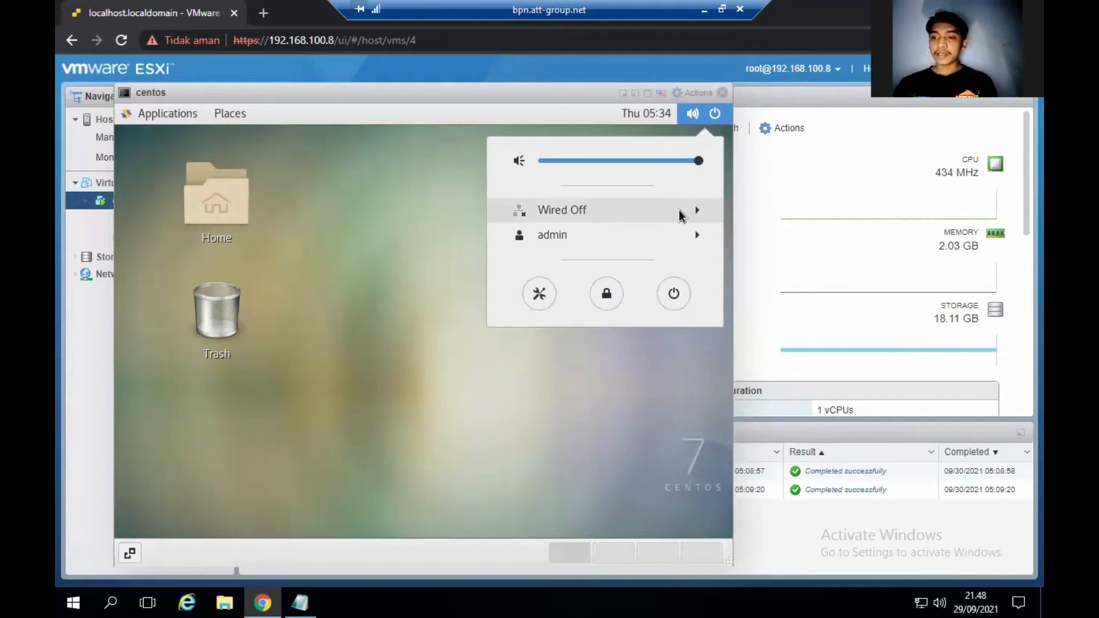
left_click(681, 212)
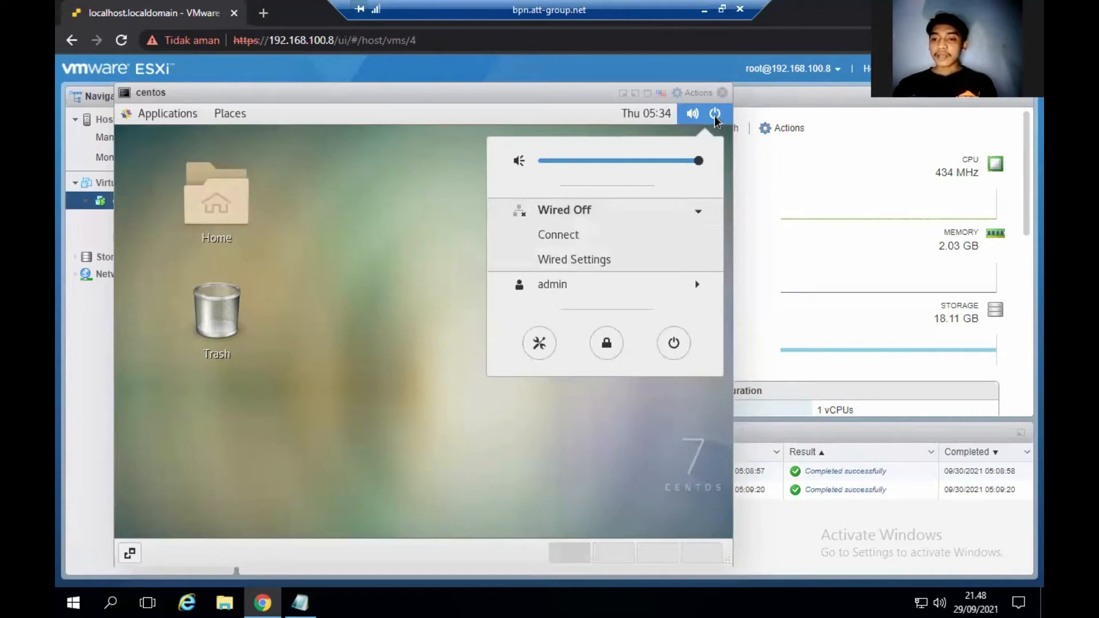
left_click(592, 261)
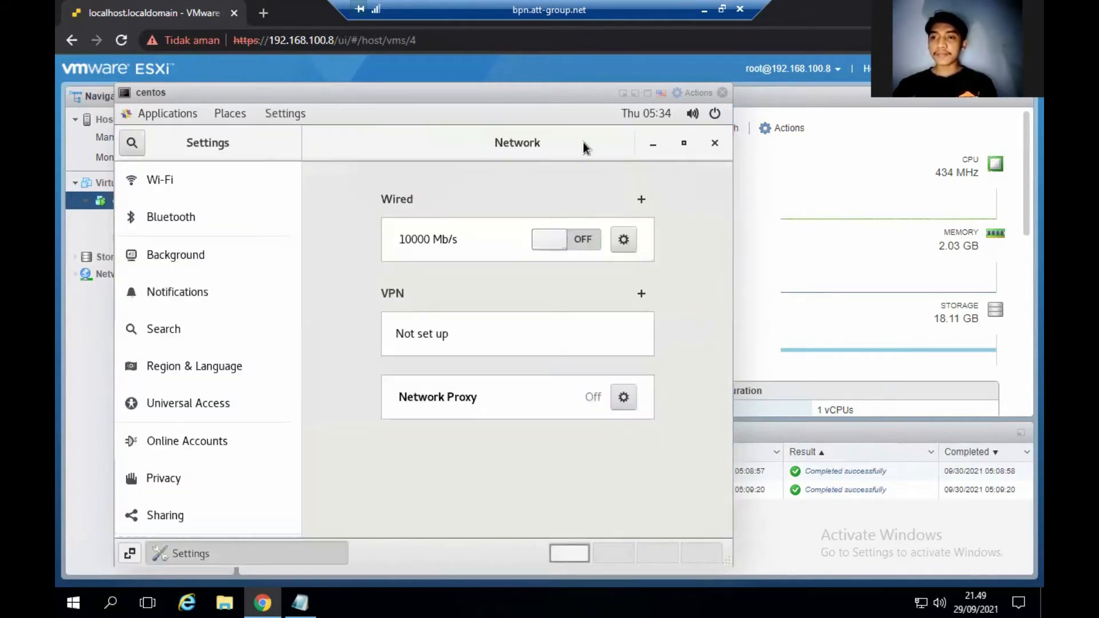
left_click(624, 240)
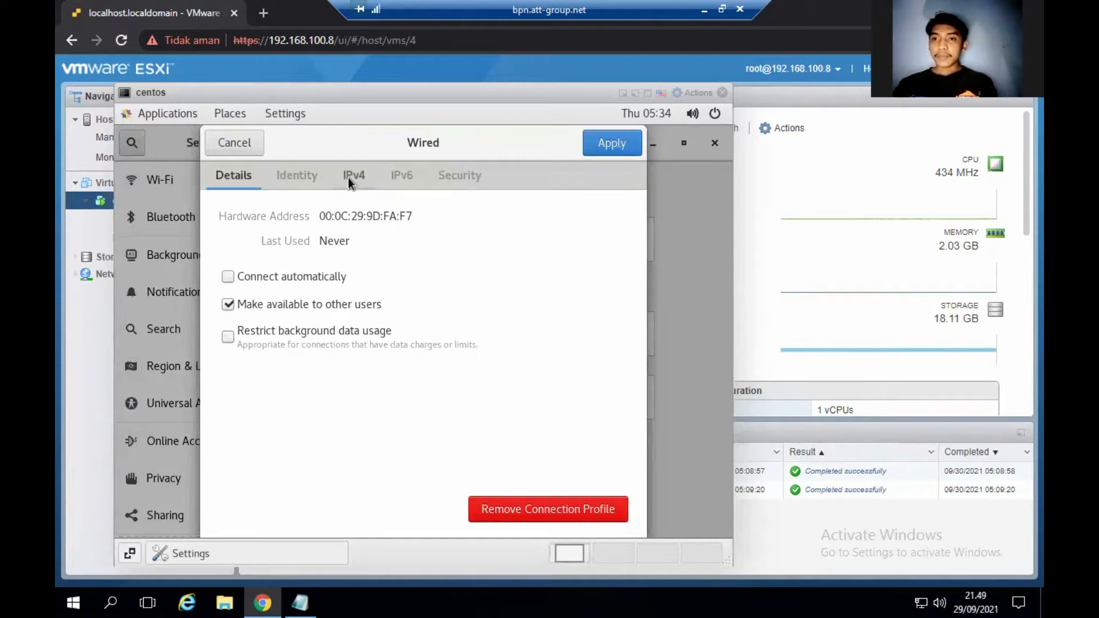
left_click(355, 175)
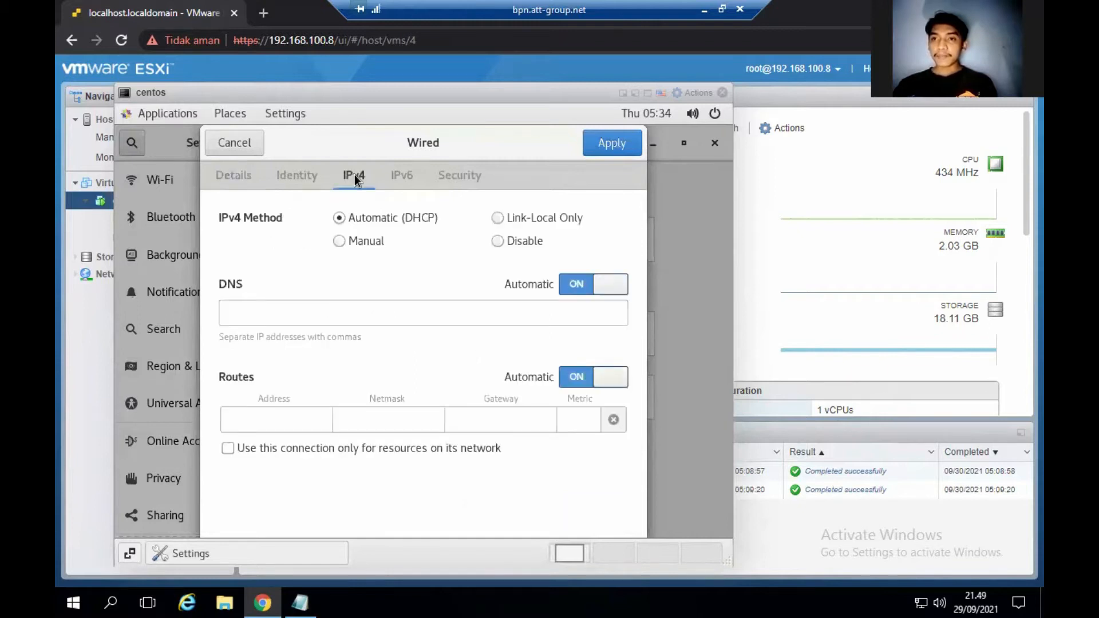
left_click(338, 241)
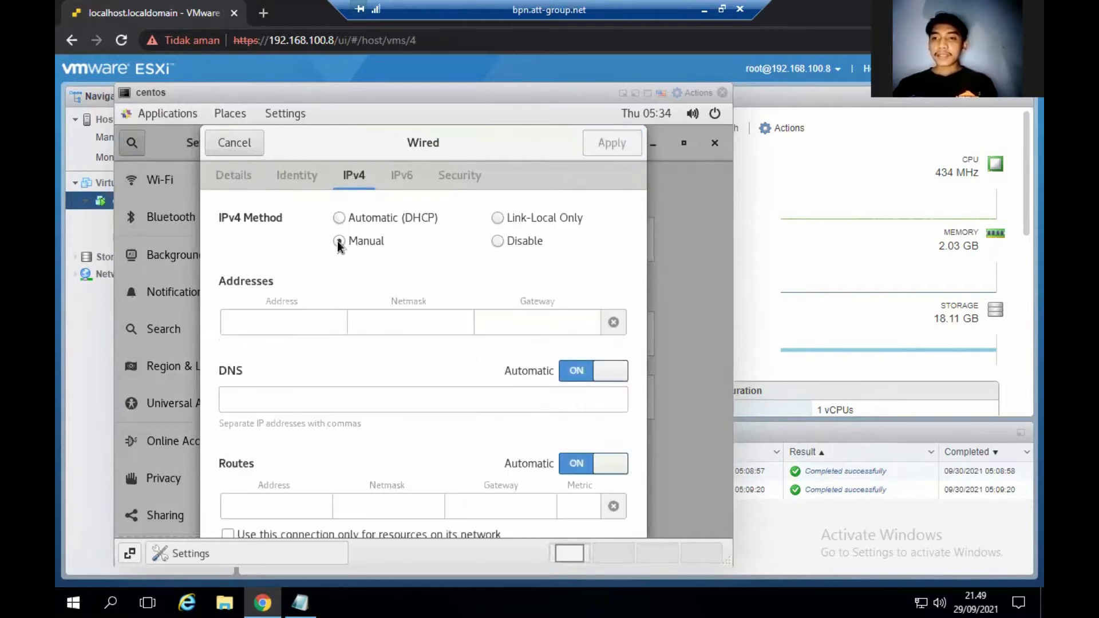
- Set the wired connection's IPv4 address to 192.168.100.17
left_click(286, 323)
type("192.168.")
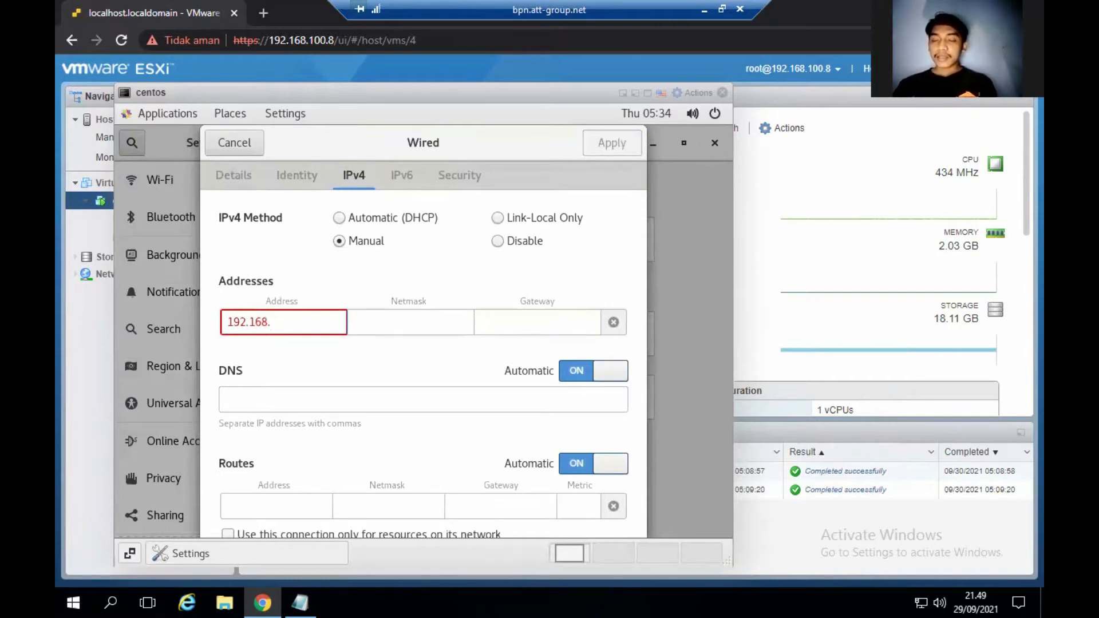
type("1111111111111111100")
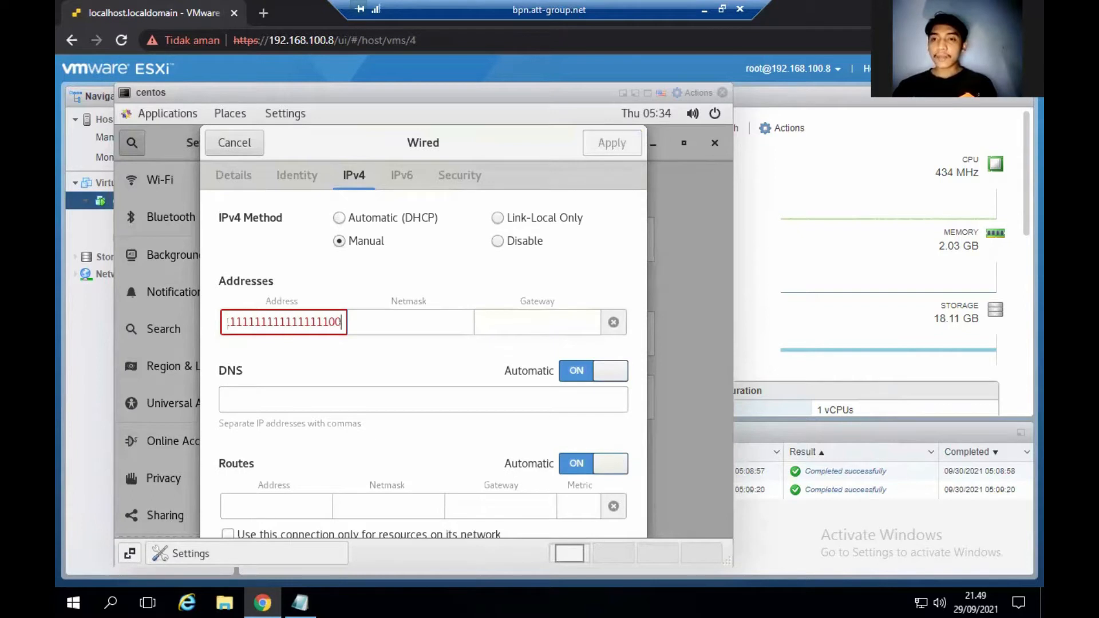
key("BackSpace")
key("BackSpace")
key("BackSpace")
key("BackSpace")
key("BackSpace")
key("BackSpace")
key("BackSpace")
key("BackSpace")
key("BackSpace")
key("BackSpace")
key("BackSpace")
key("BackSpace")
key("BackSpace")
key("BackSpace")
key("BackSpace")
key("BackSpace")
key("BackSpace")
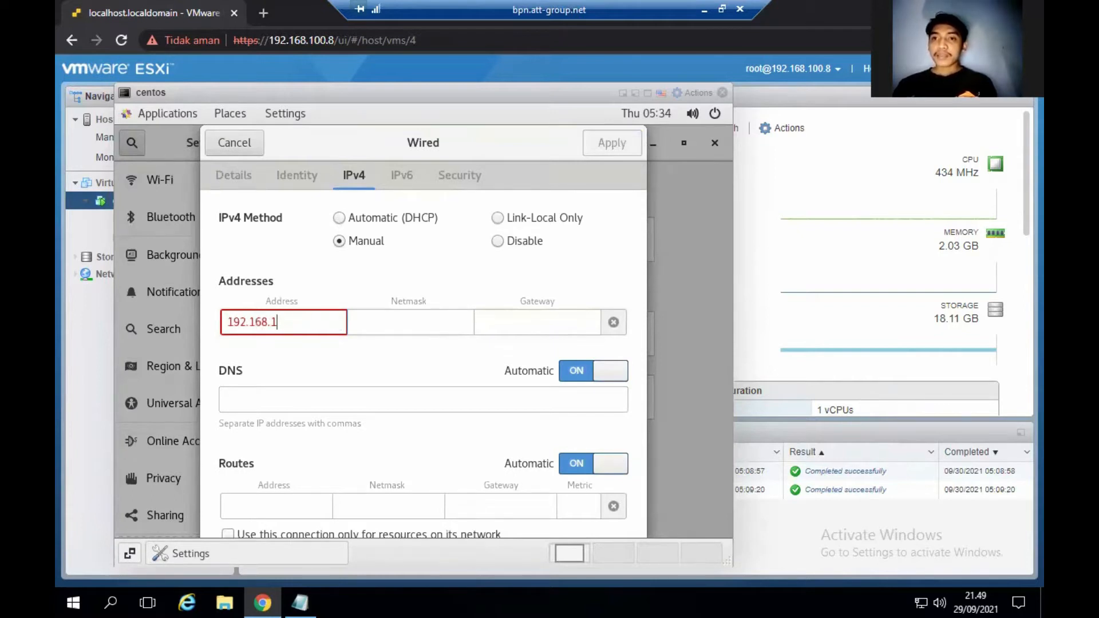
type("00.17")
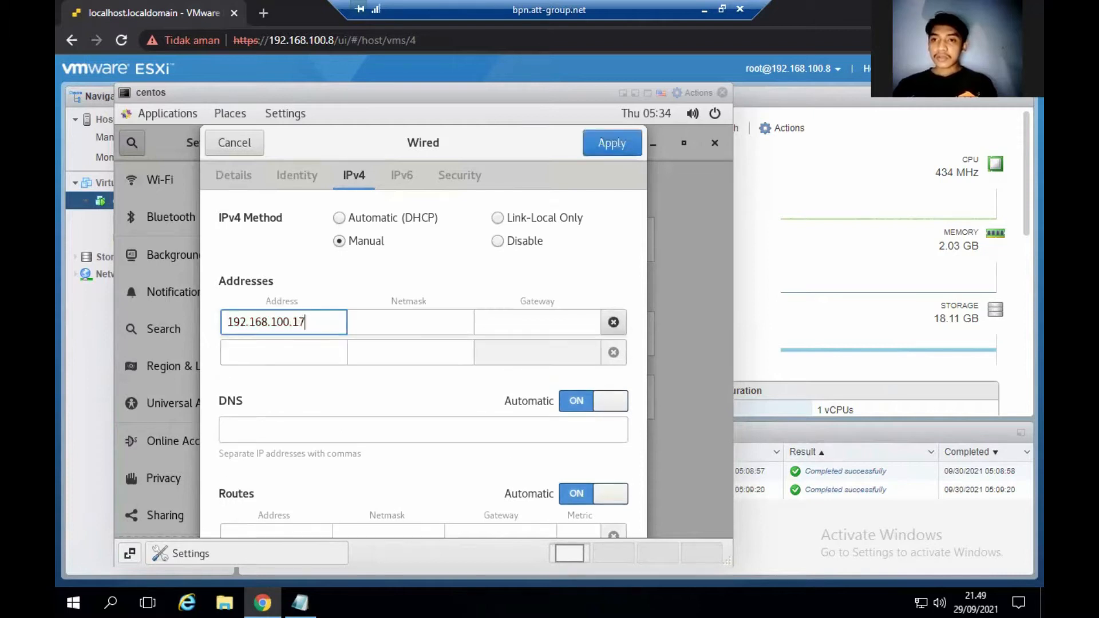
- Set the wired connection's IPv4 netmask to 255.255.255.0
left_click(383, 322)
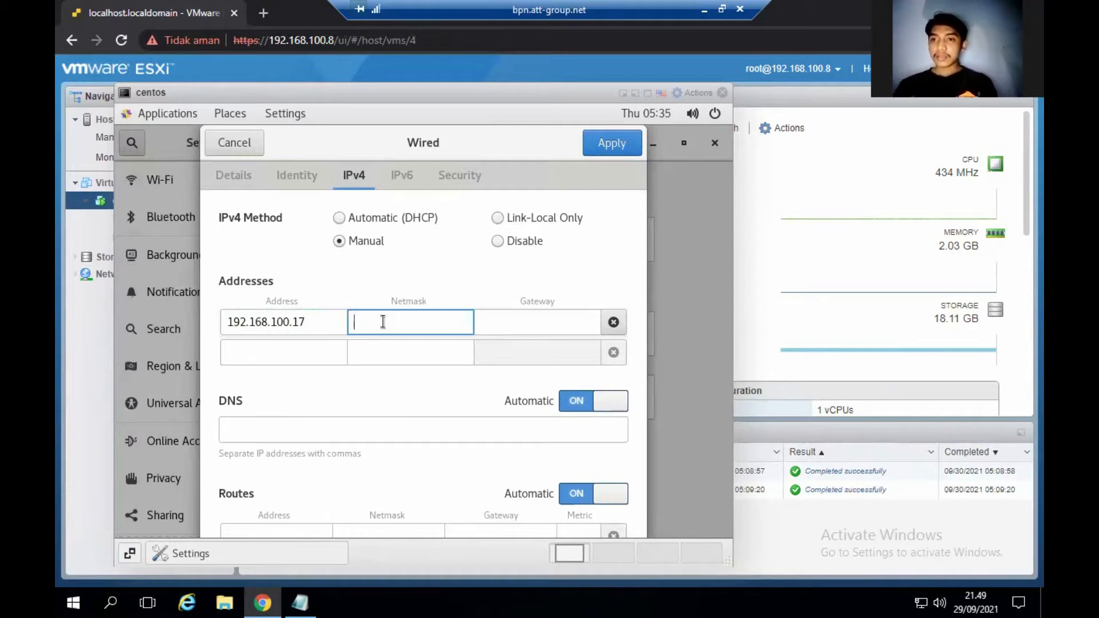
type("25")
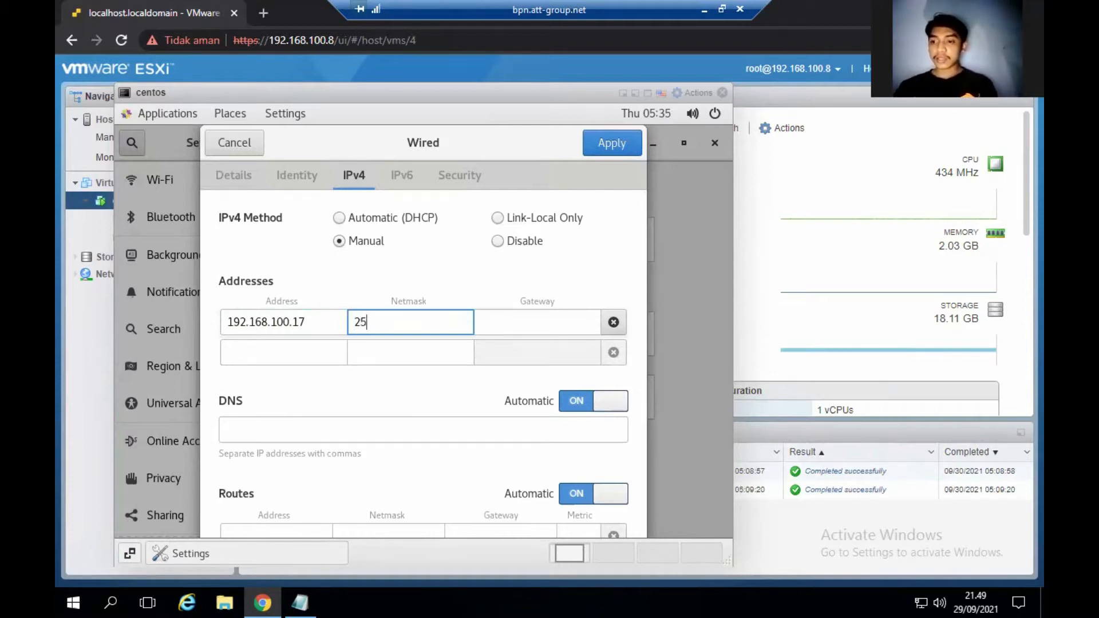
type("5.")
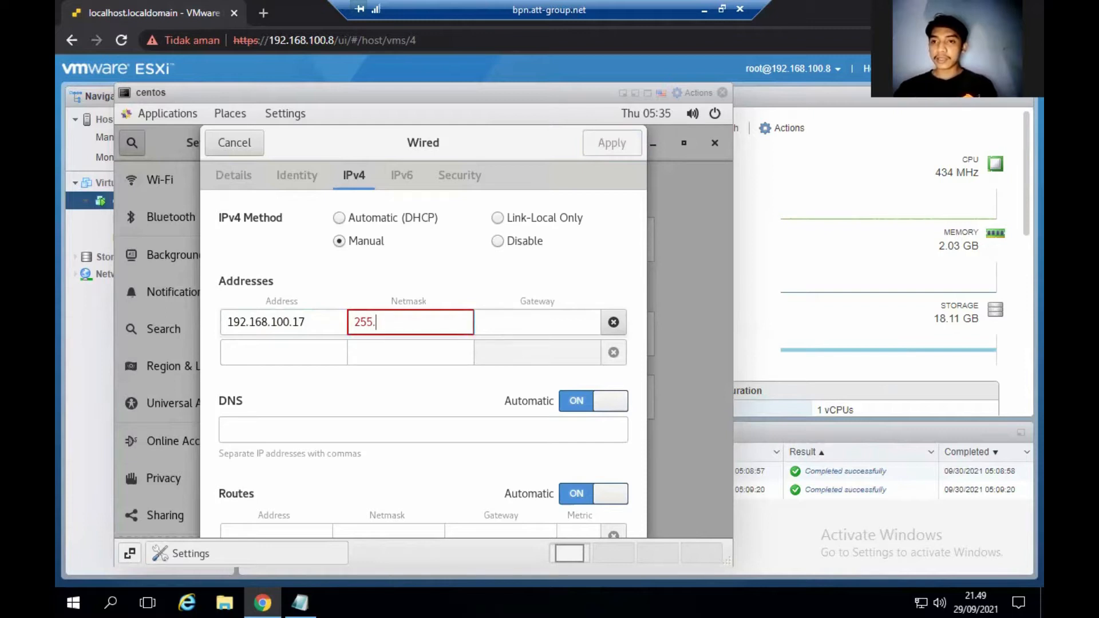
type("255")
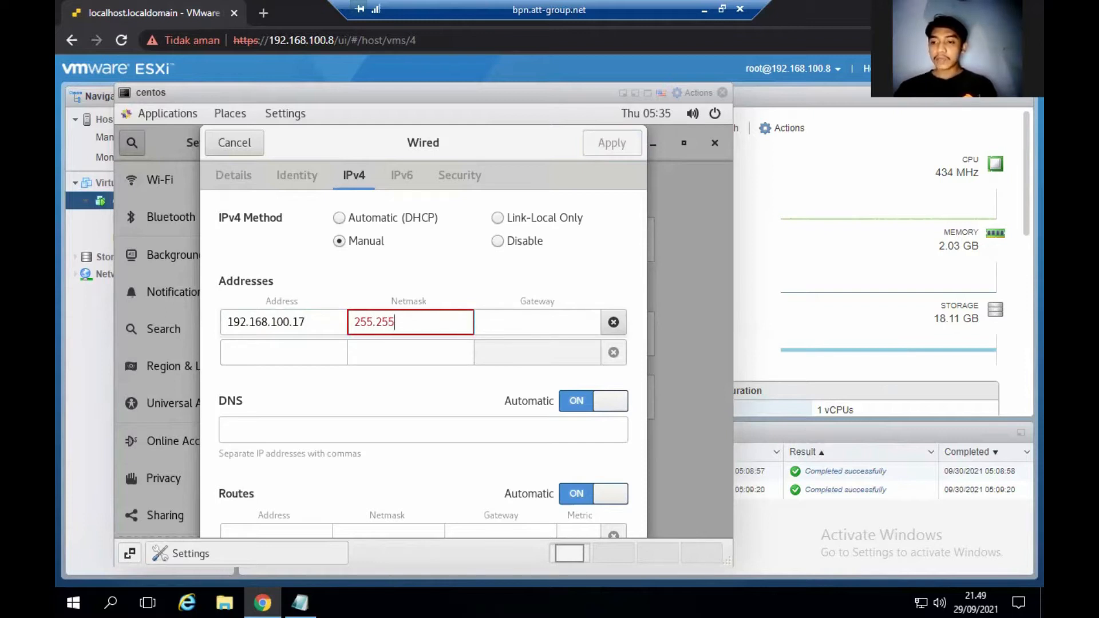
type(".255.")
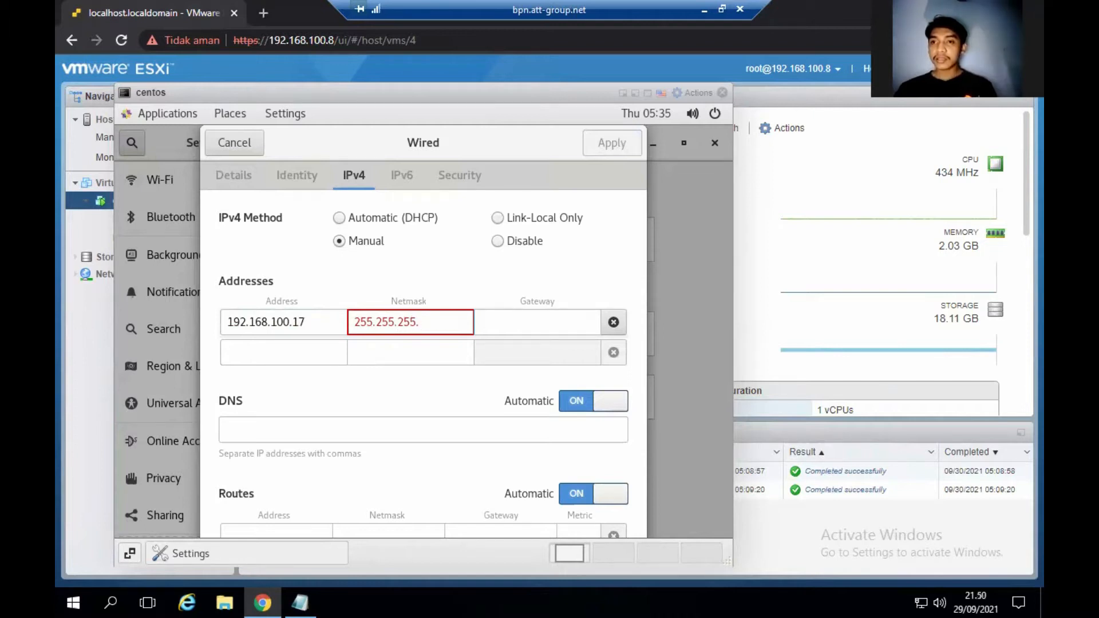
type("0")
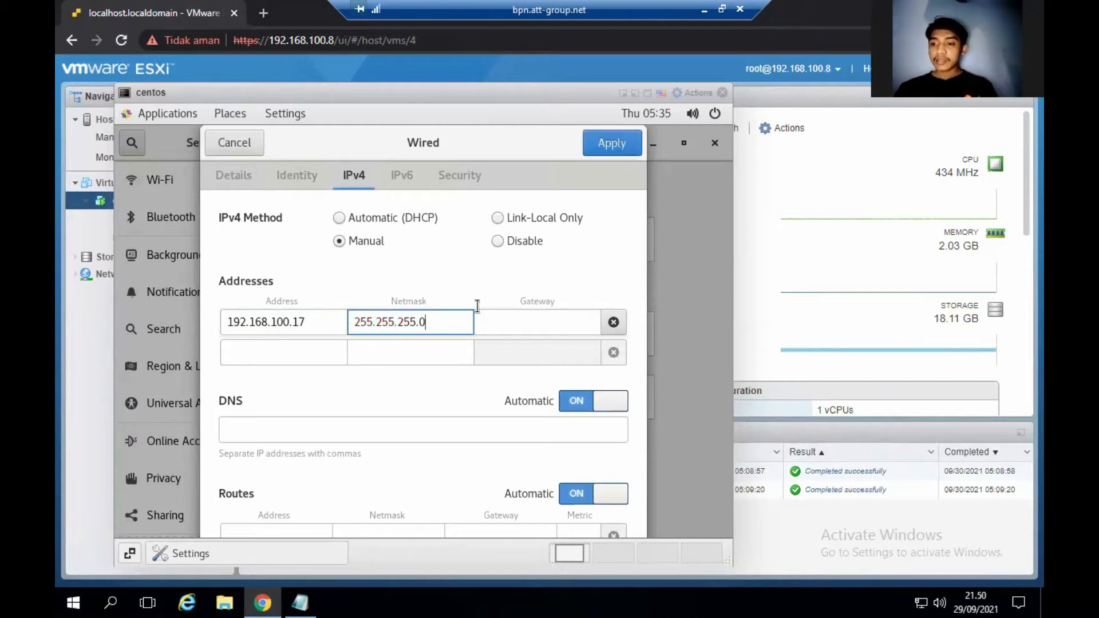
- Set the IPv4 gateway to 192.168.100.1
left_click(507, 321)
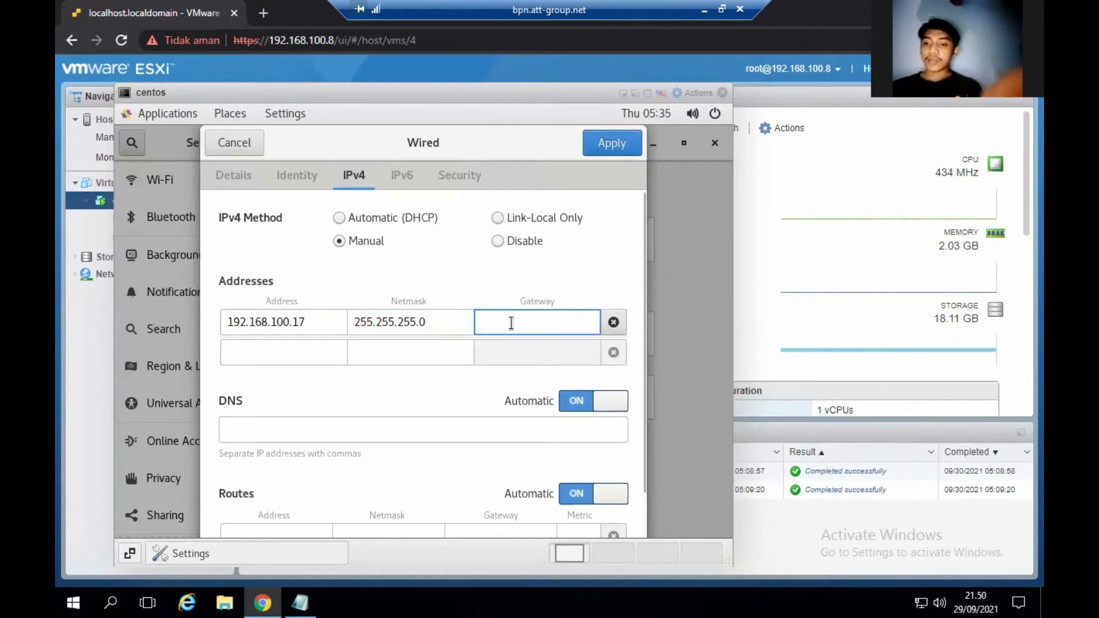
type("192.1")
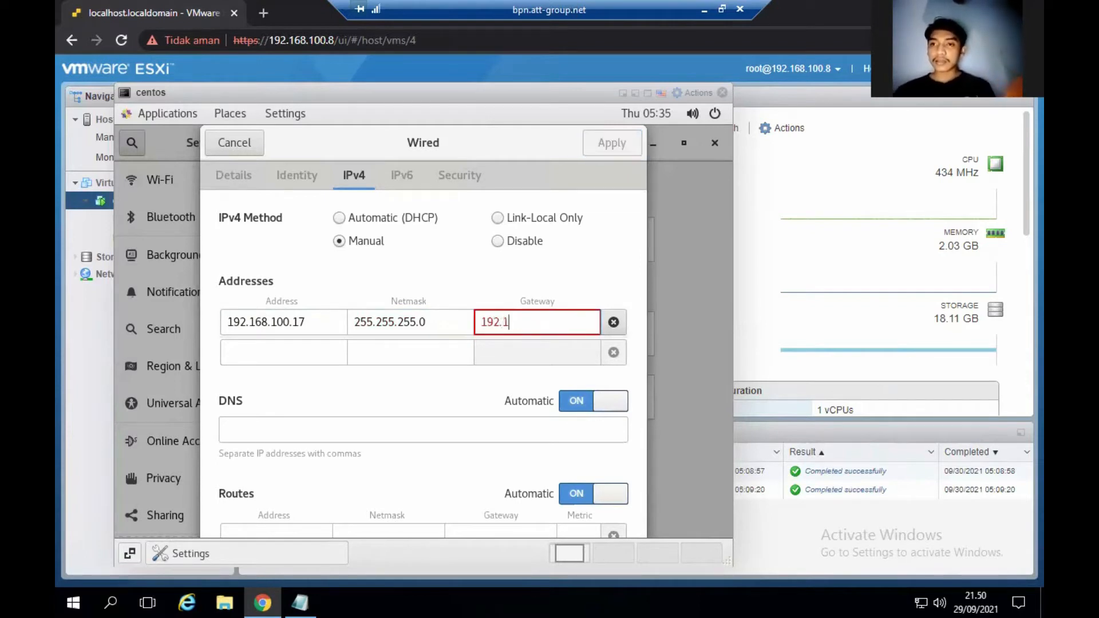
type("68.100.1")
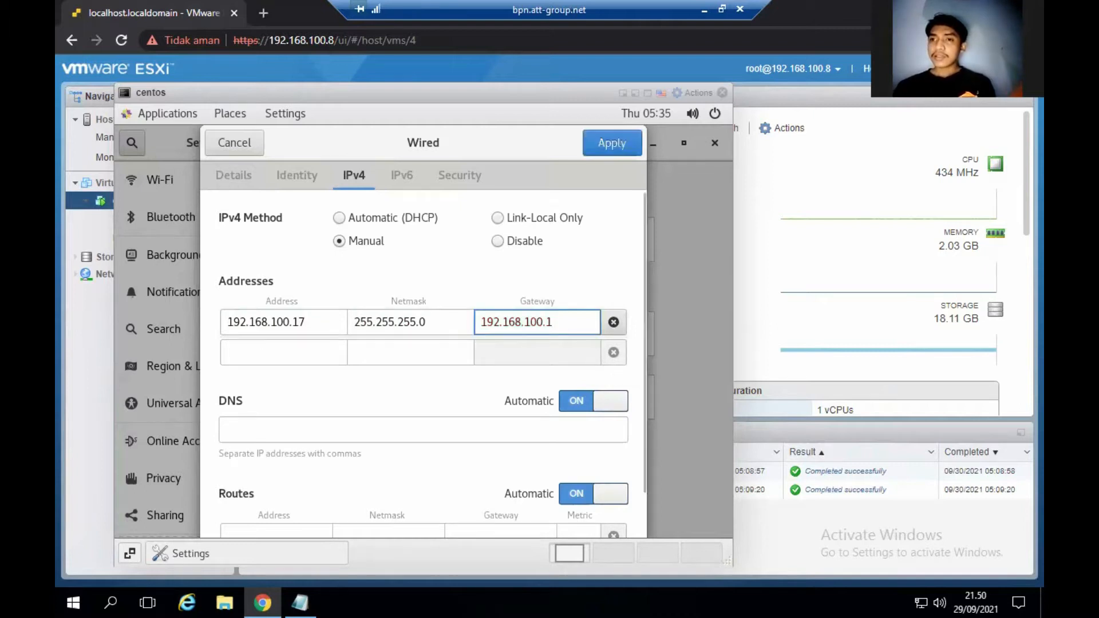
- Enter 8.8.8.8 as the DNS server and apply the wired connection settings
left_click(251, 429)
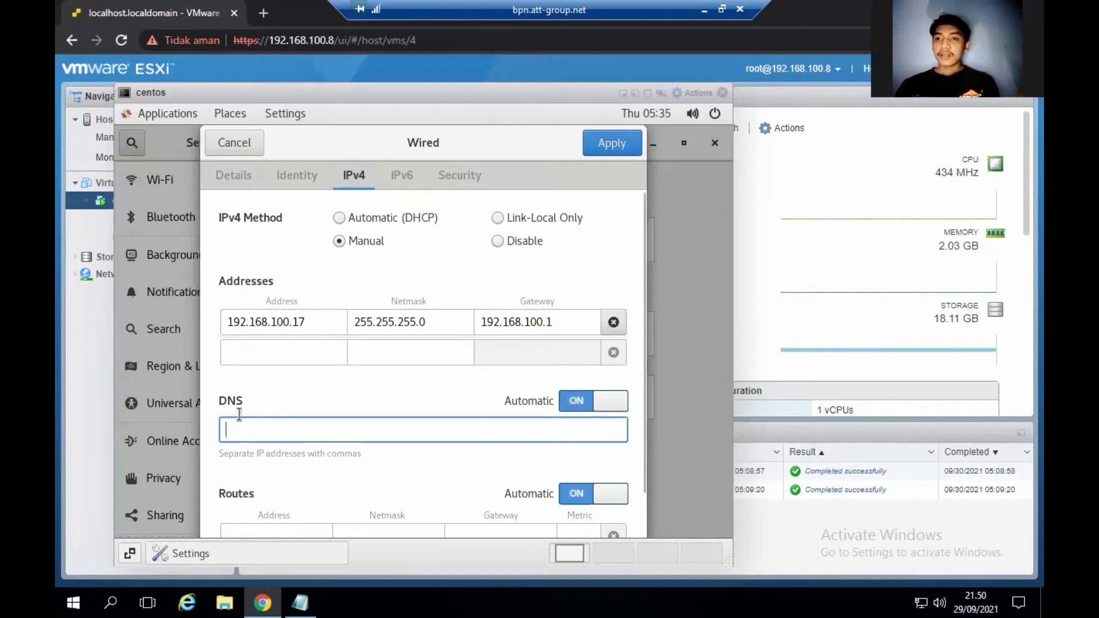
type("8.")
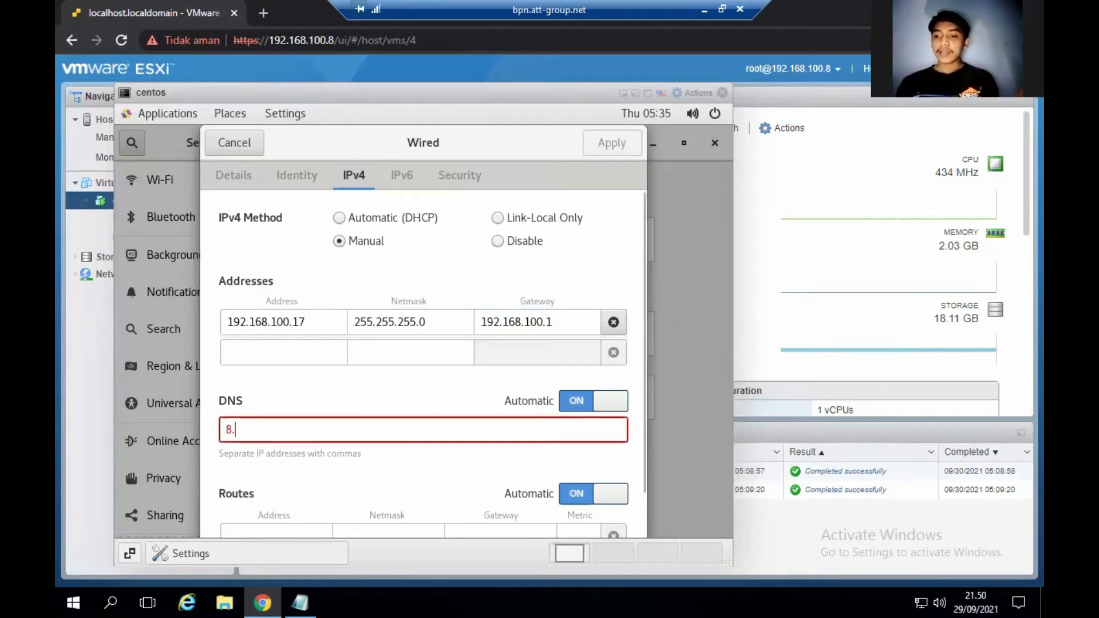
type("8.8.8")
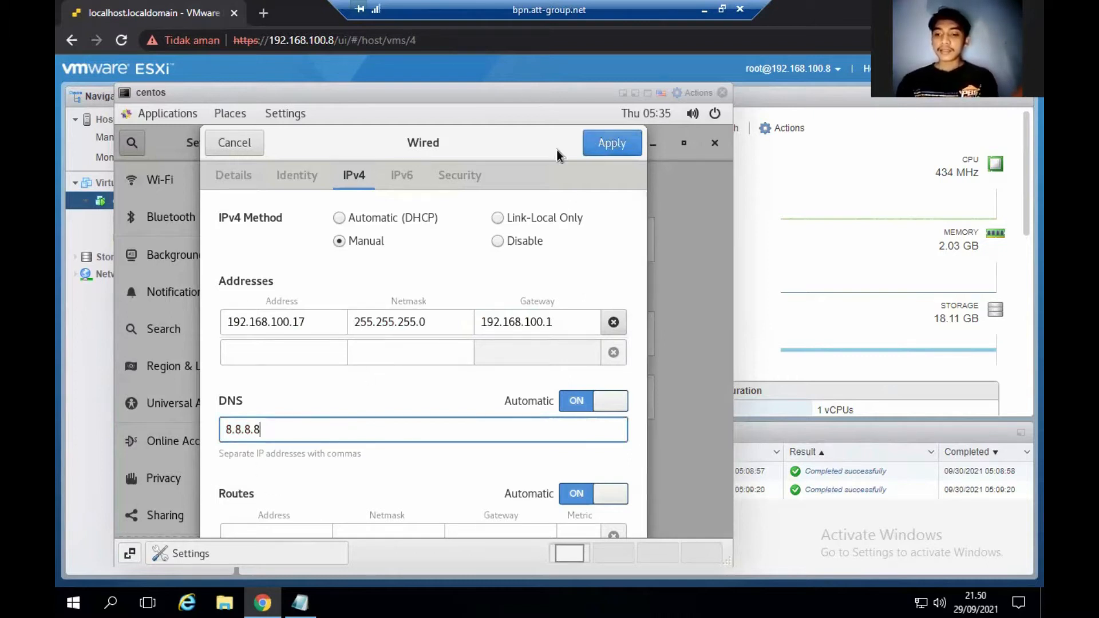
left_click(609, 143)
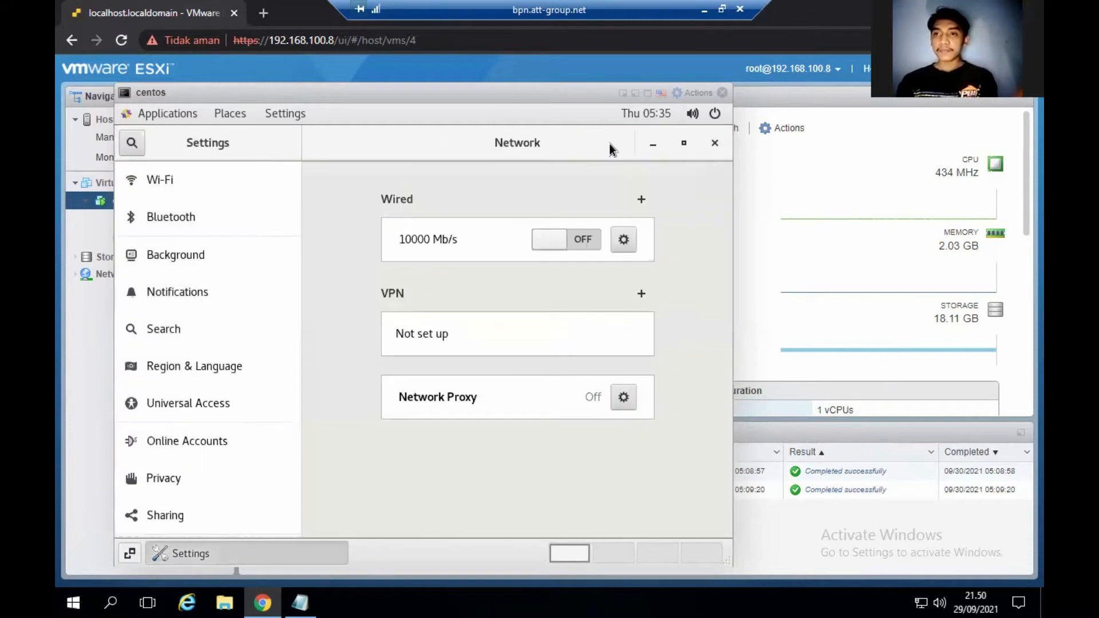
- Switch the wired connection on and open a Terminal from System Tools
left_click(584, 240)
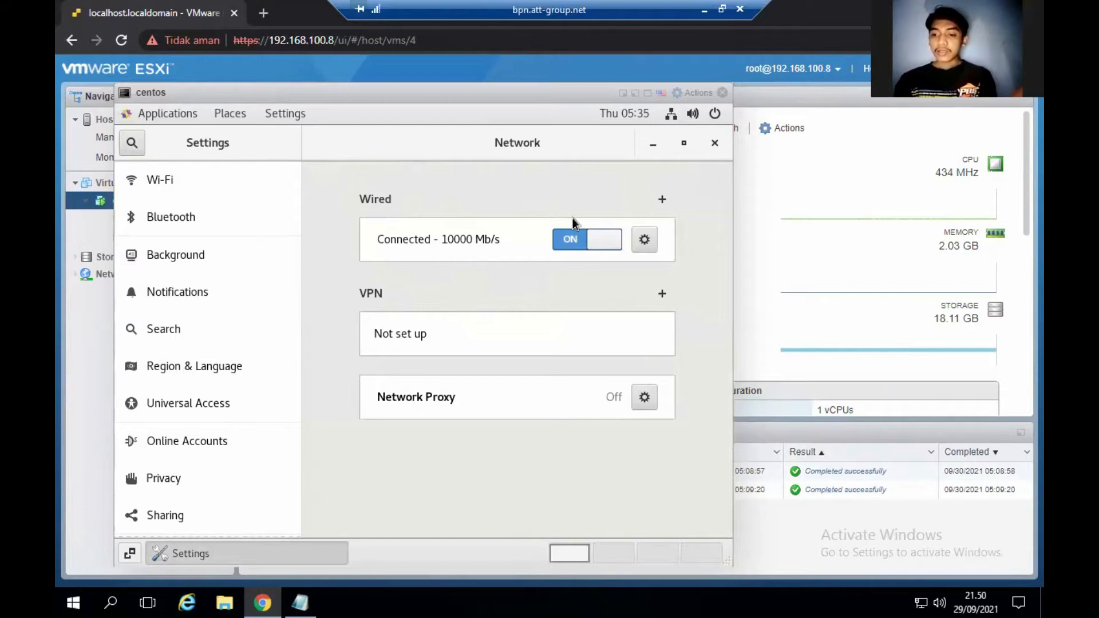
left_click(158, 113)
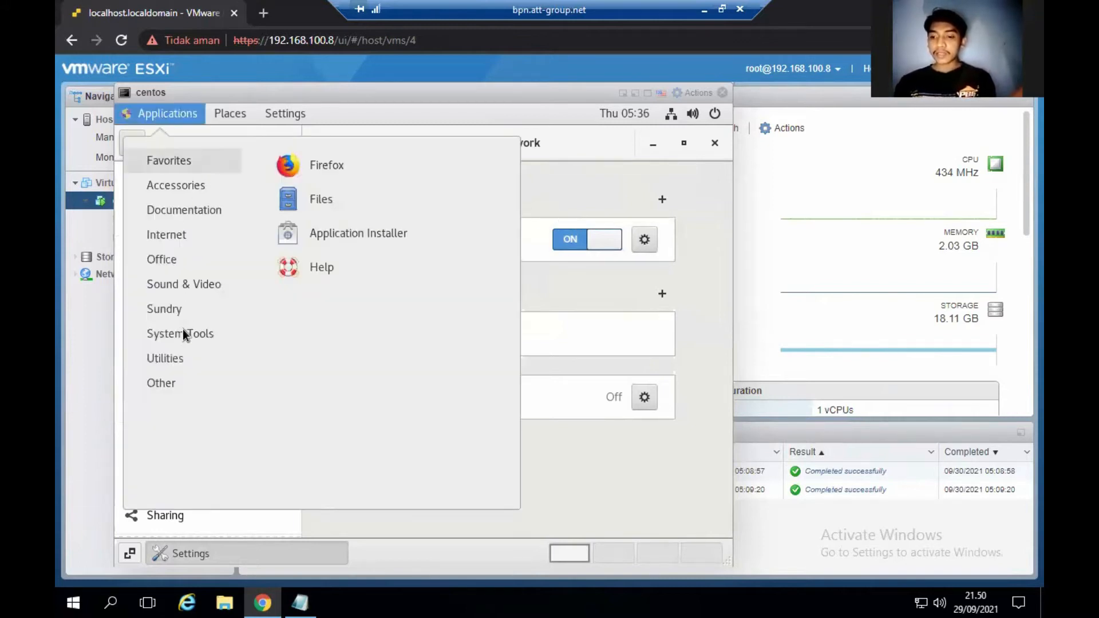
mouse_move(184, 330)
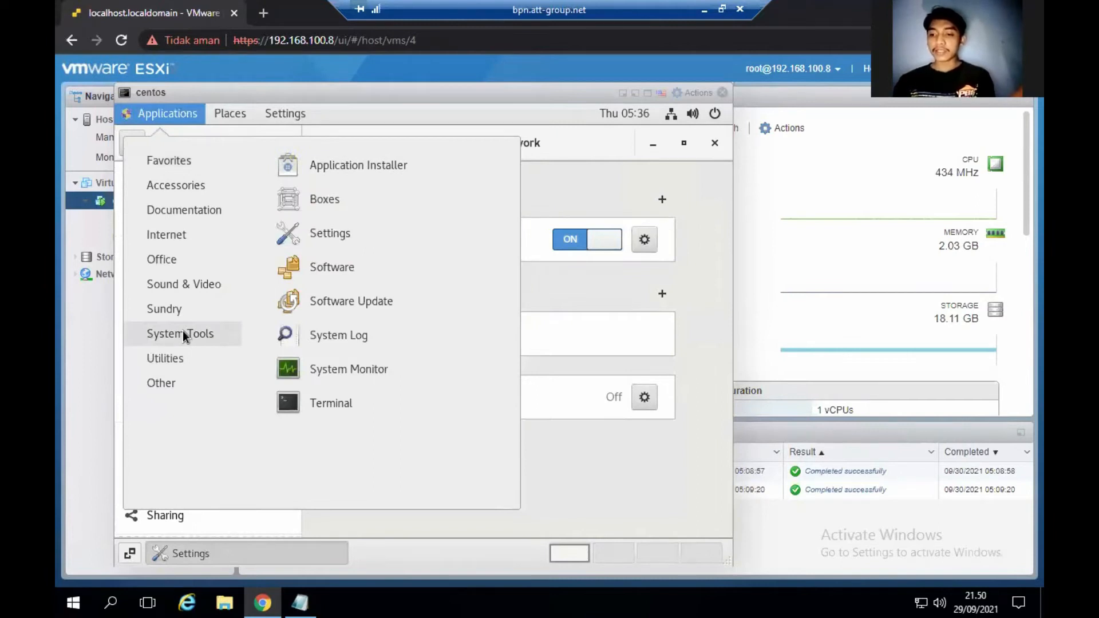
left_click(308, 404)
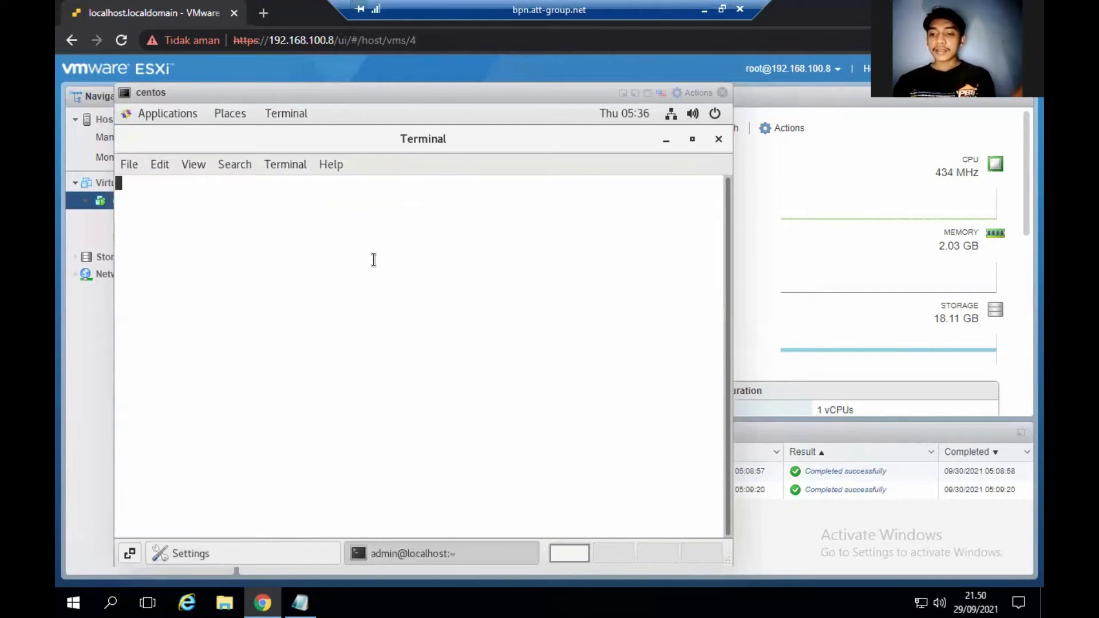
- Ping 8.8.8.8 from the terminal to test internet connectivity
type("ping 8.8.8.8")
key("Return")
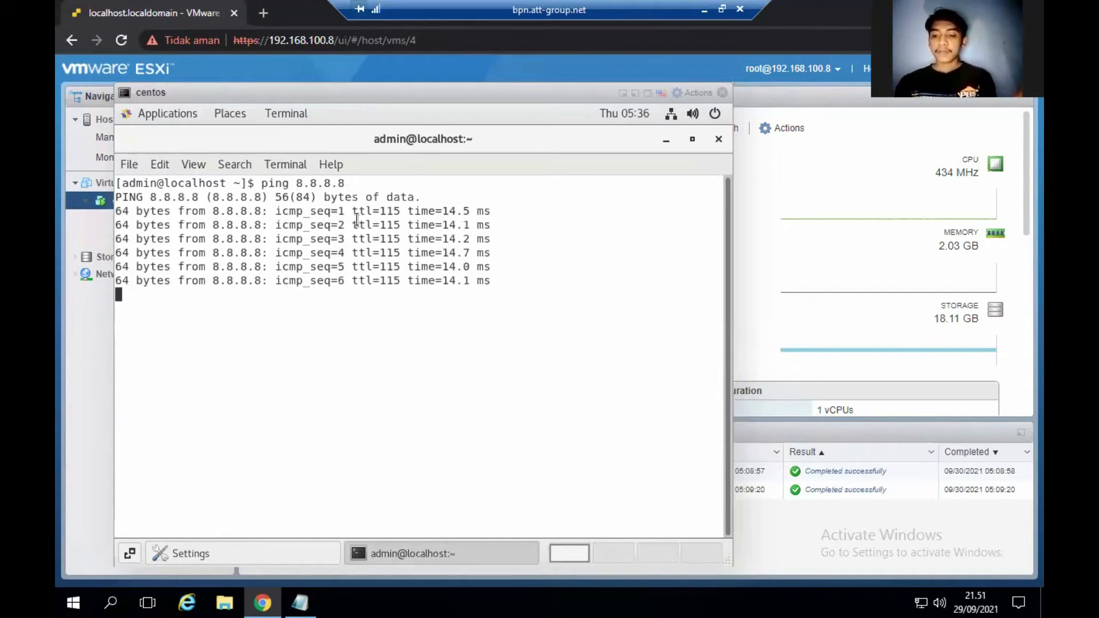
left_click_drag(352, 211, 395, 208)
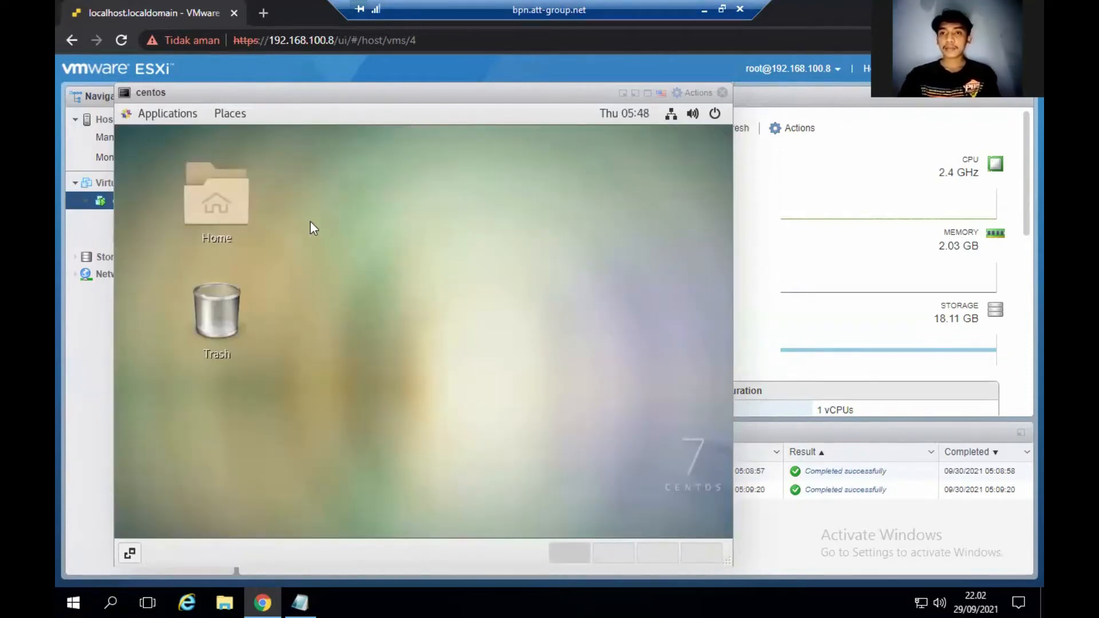
- Open the Application Installer and install LibreOffice Calc from the Productivity category
left_click(144, 112)
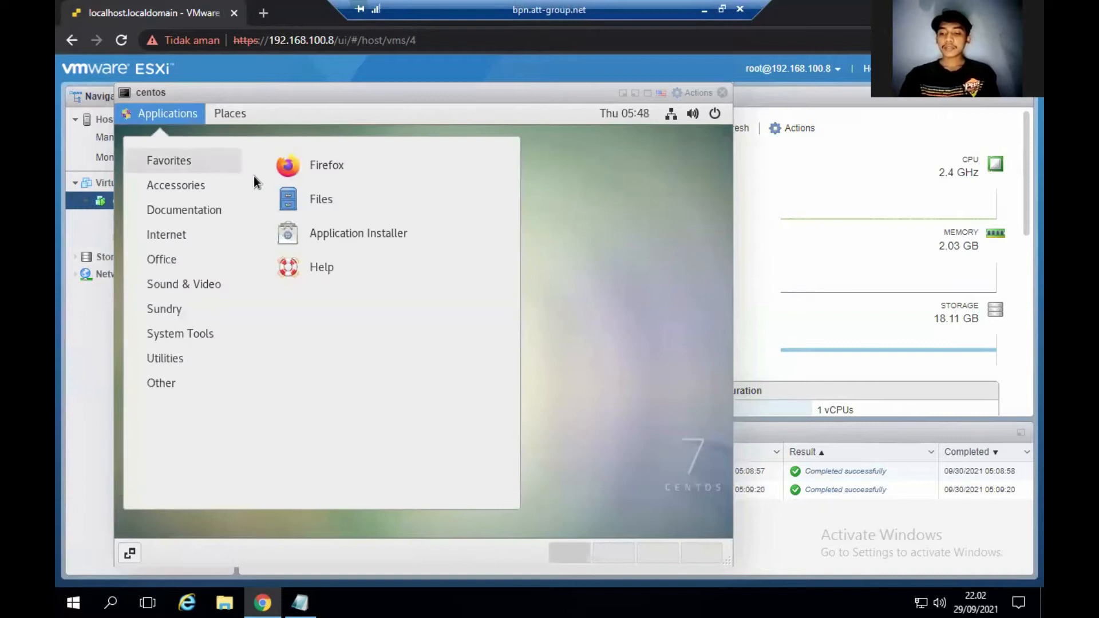
left_click(334, 232)
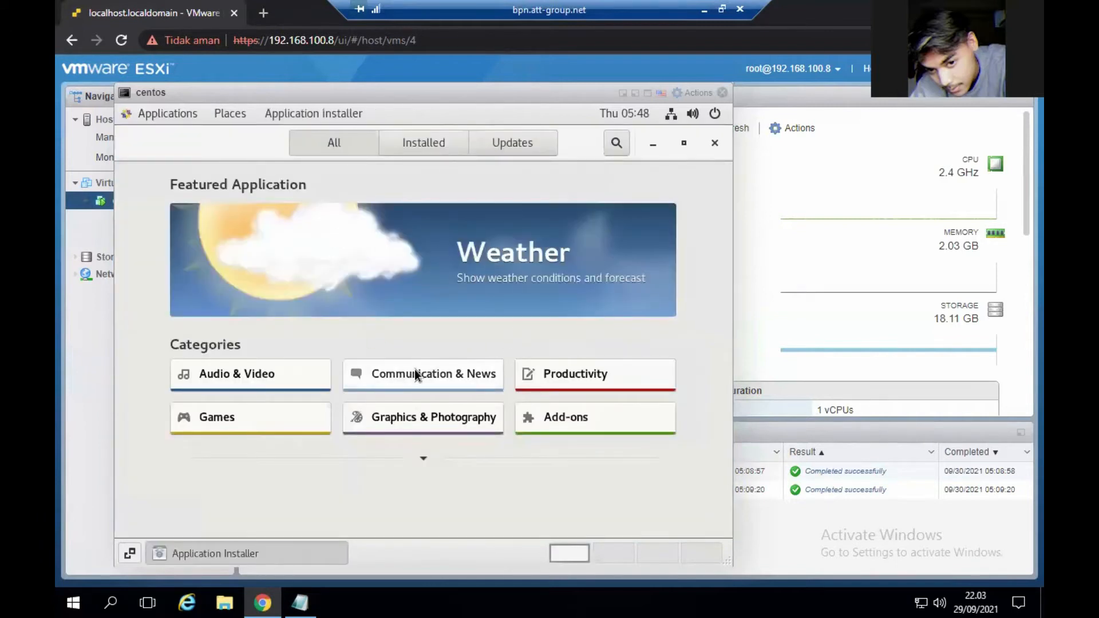
left_click(550, 373)
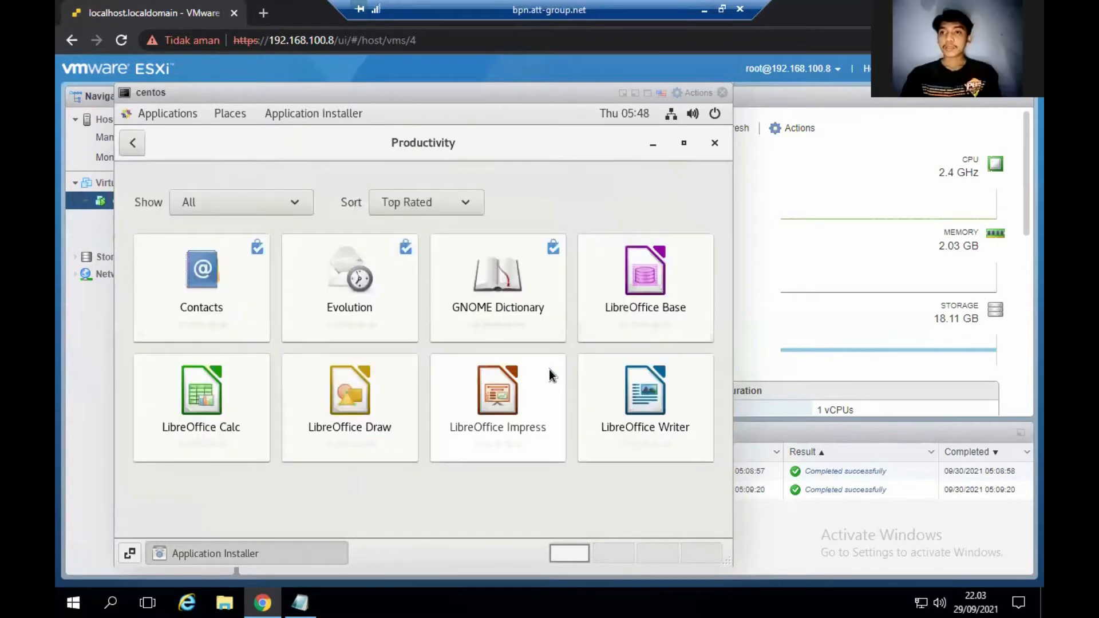
left_click(187, 398)
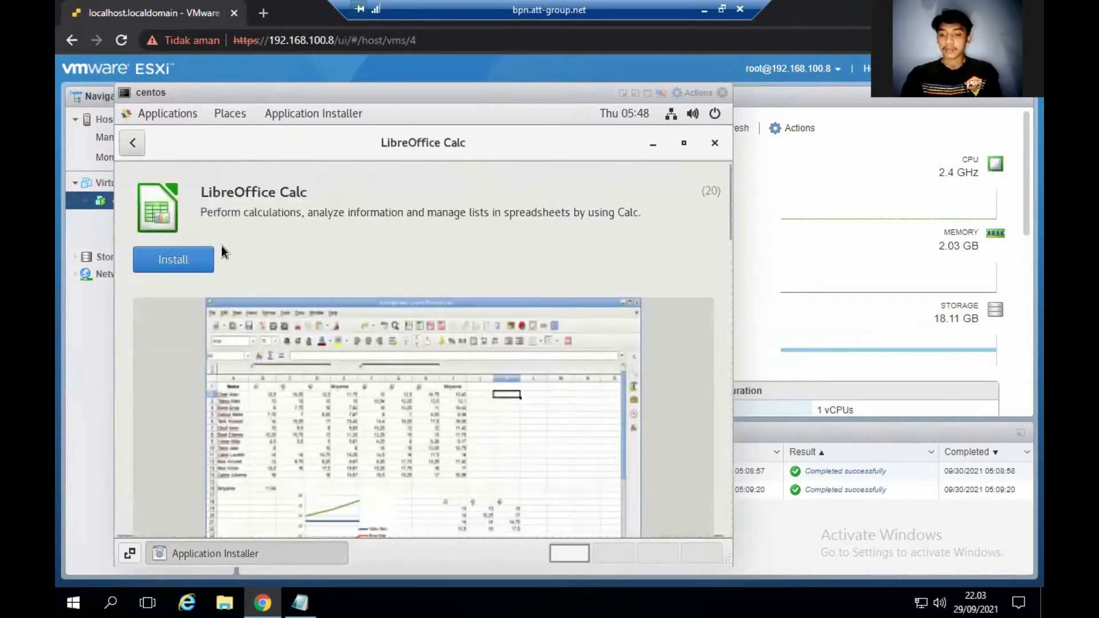
left_click(171, 259)
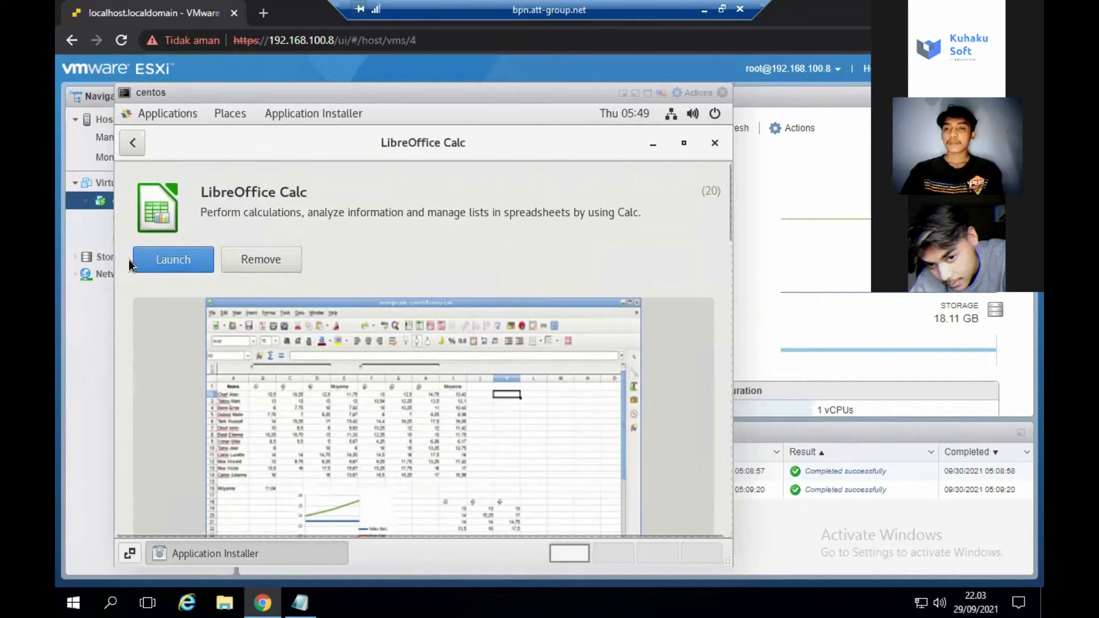
- Return to Productivity and install LibreOffice Draw
left_click(136, 147)
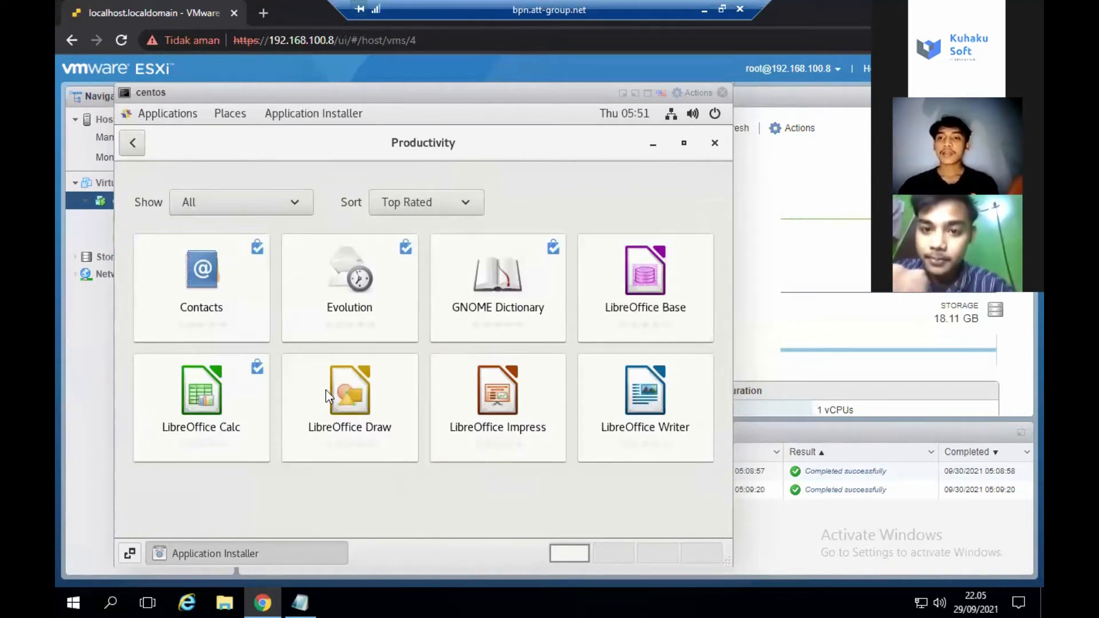
left_click(339, 399)
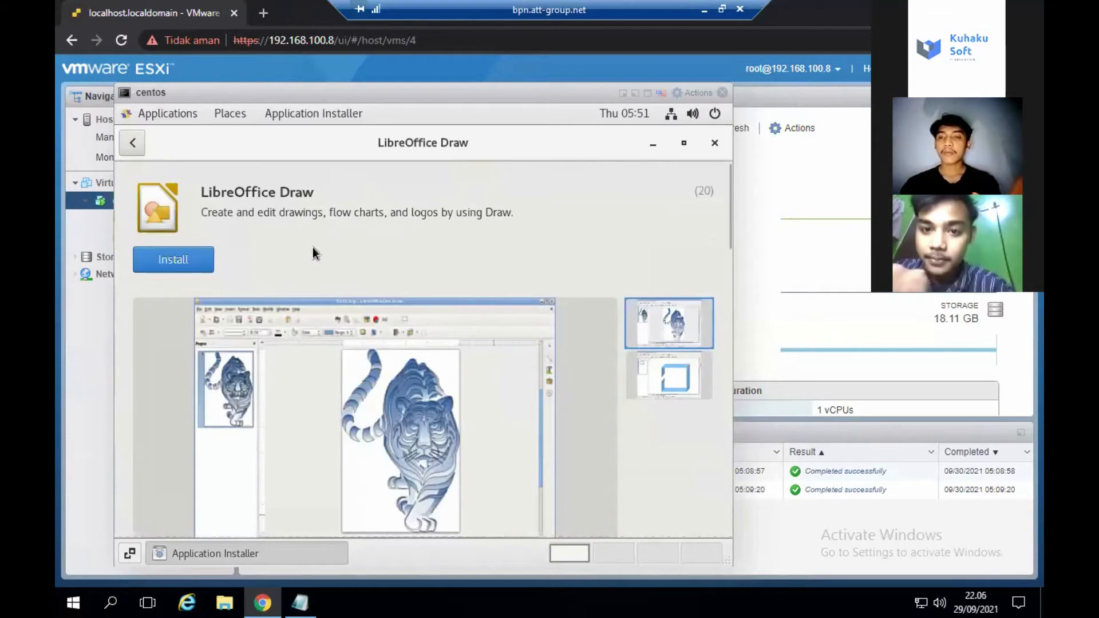
left_click(183, 256)
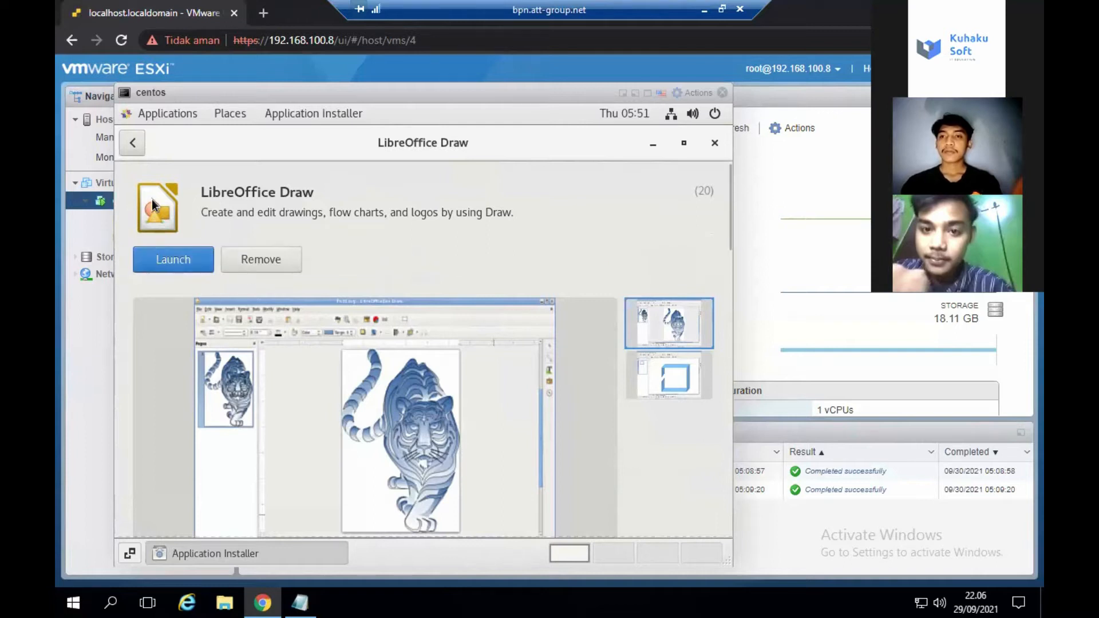
- Return to Productivity and install LibreOffice Writer
left_click(133, 143)
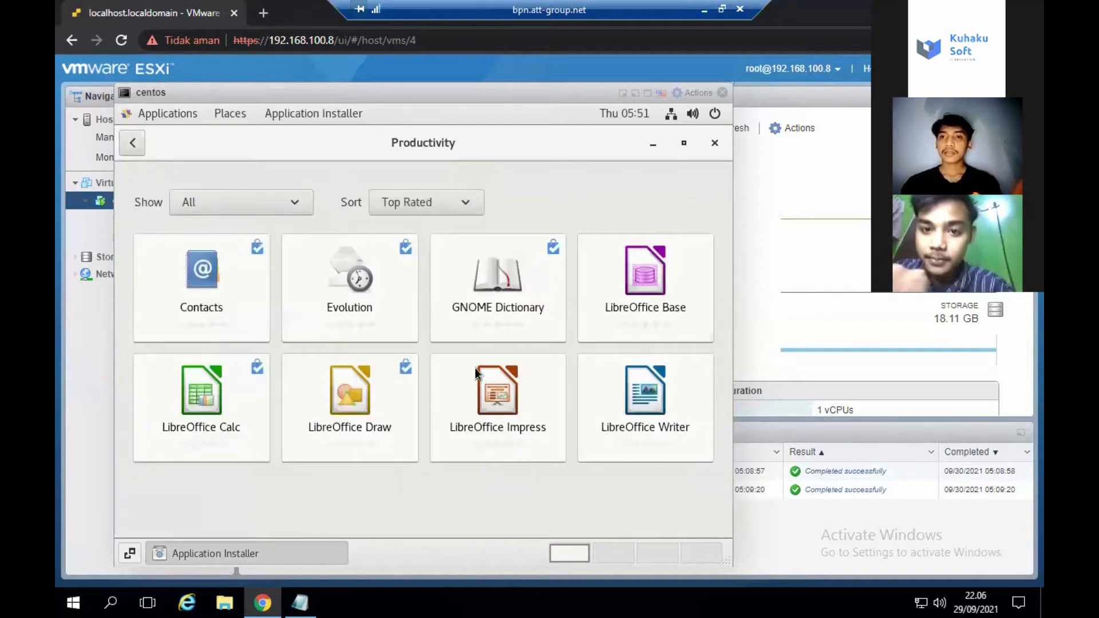
left_click(641, 392)
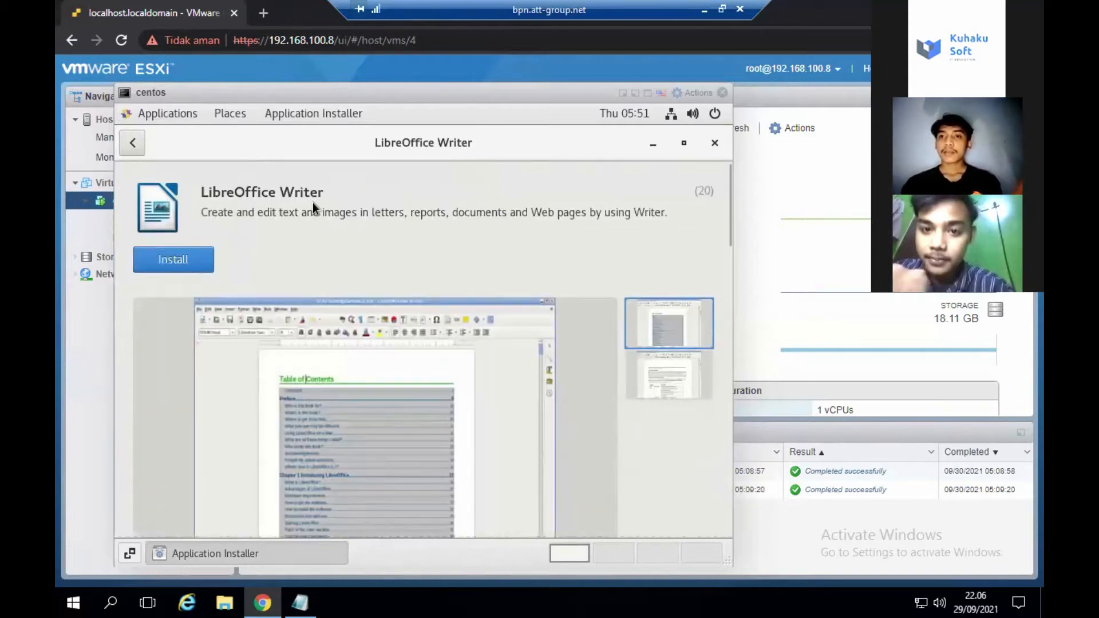
left_click(158, 261)
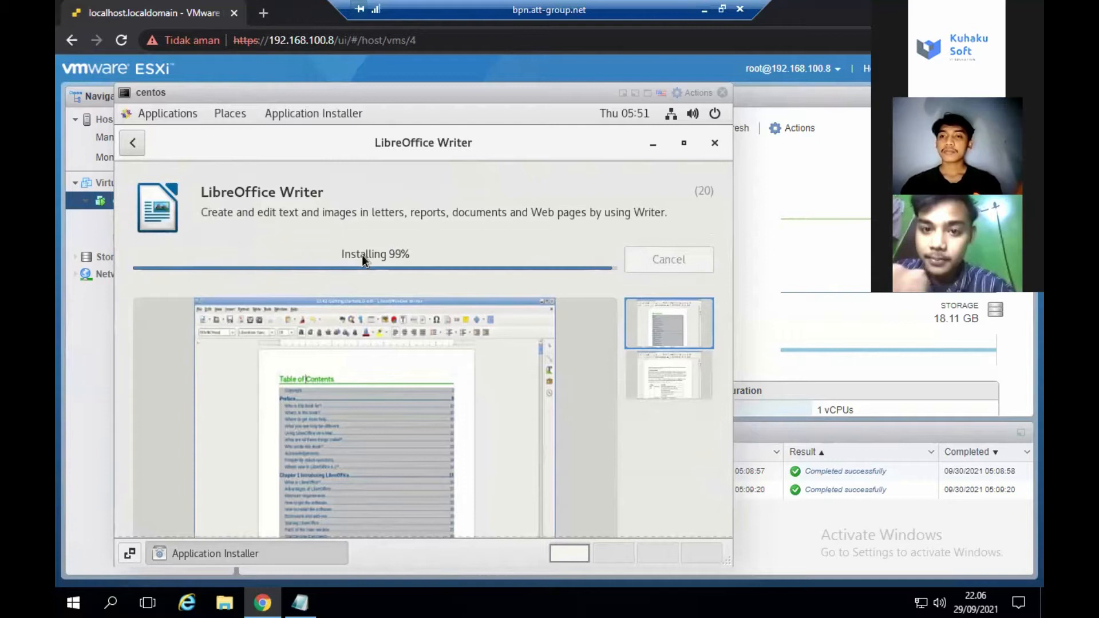
- Return to Productivity and install LibreOffice Impress
left_click(134, 144)
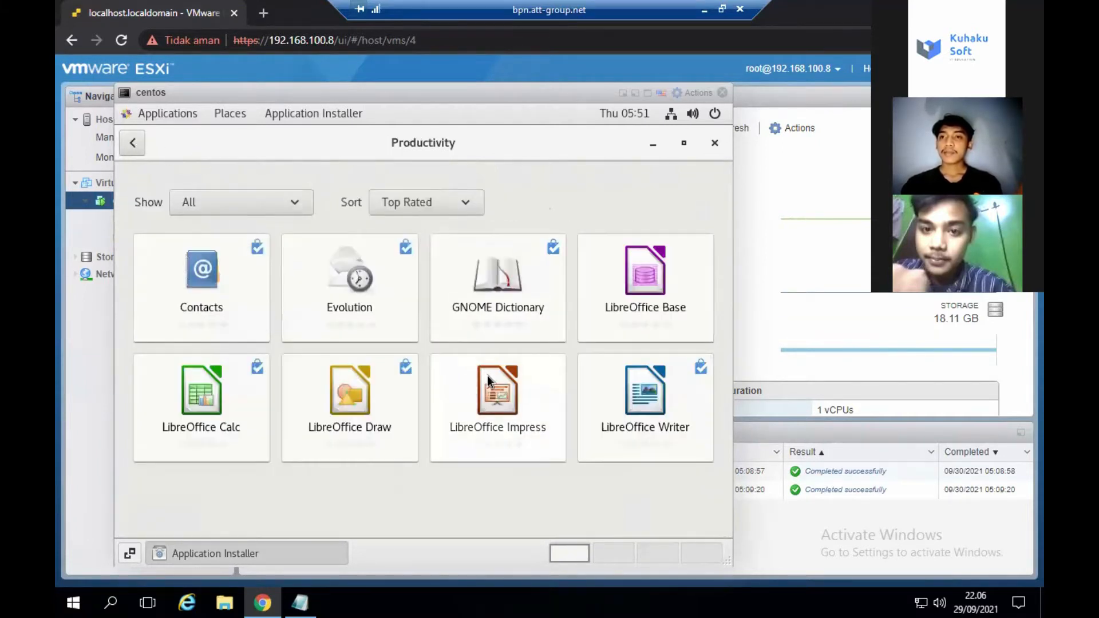
left_click(495, 398)
left_click(184, 253)
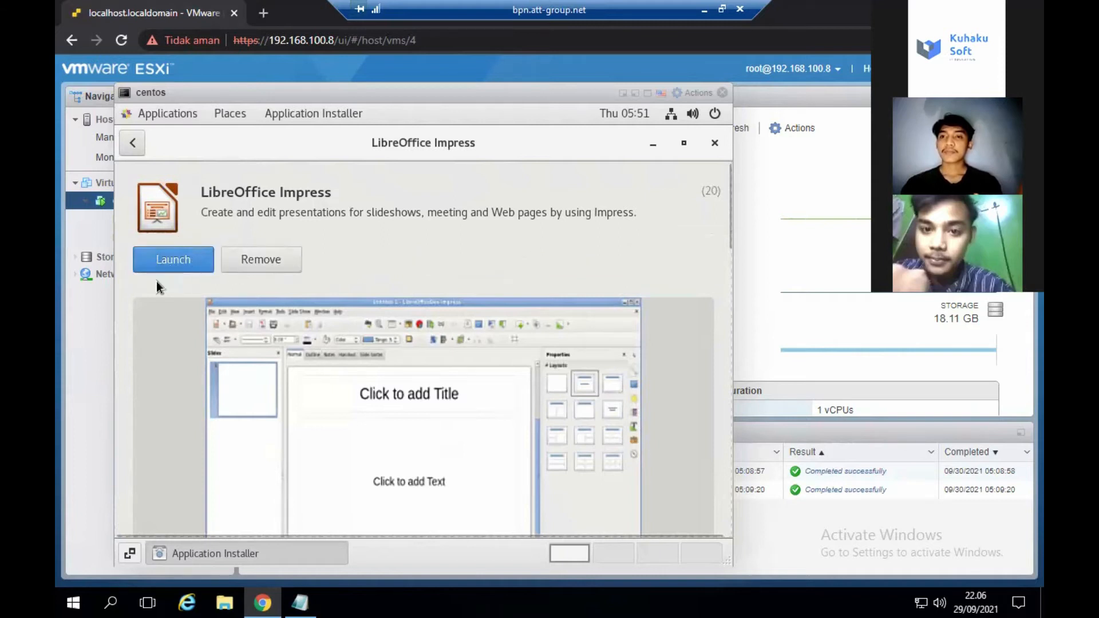
- Launch LibreOffice Impress, dismiss the template dialog, close Impress and go back to the category list
left_click(147, 257)
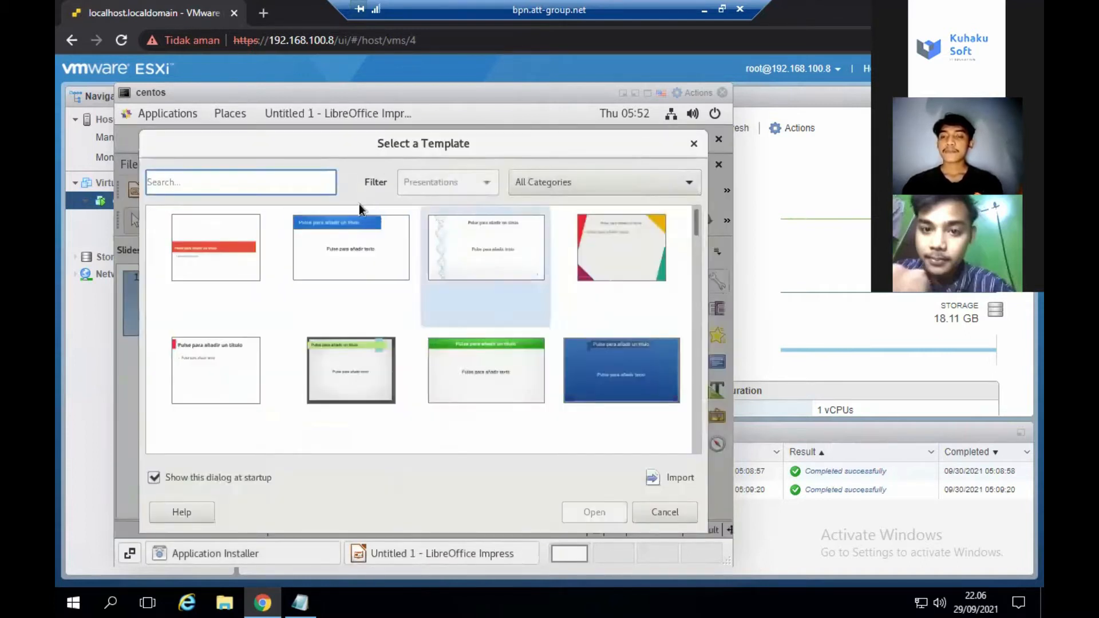
left_click(693, 146)
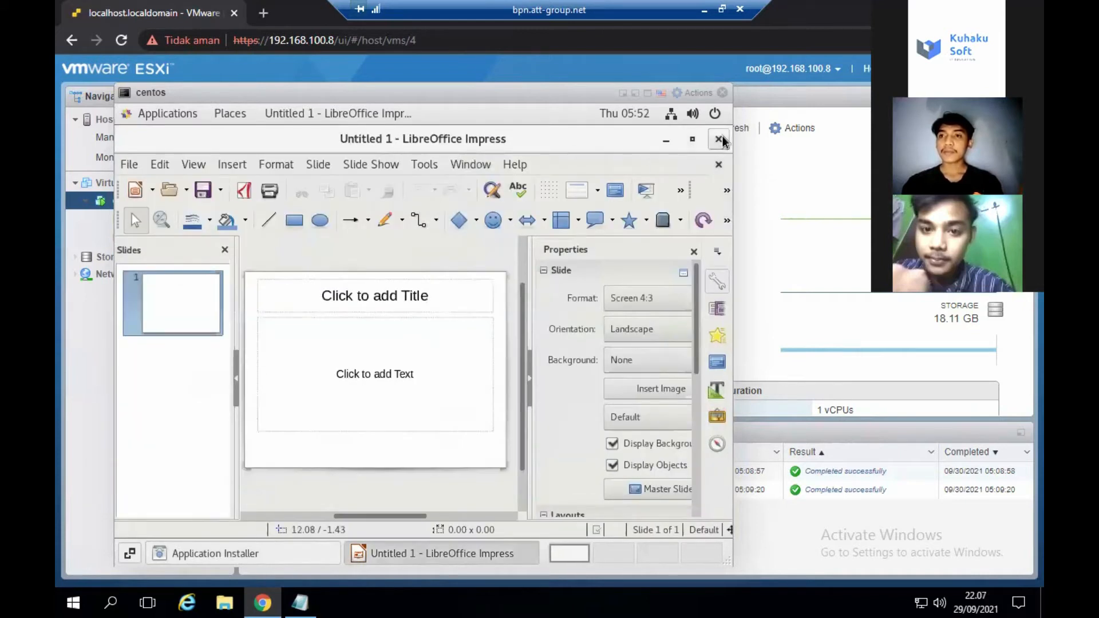
left_click(720, 139)
left_click(138, 142)
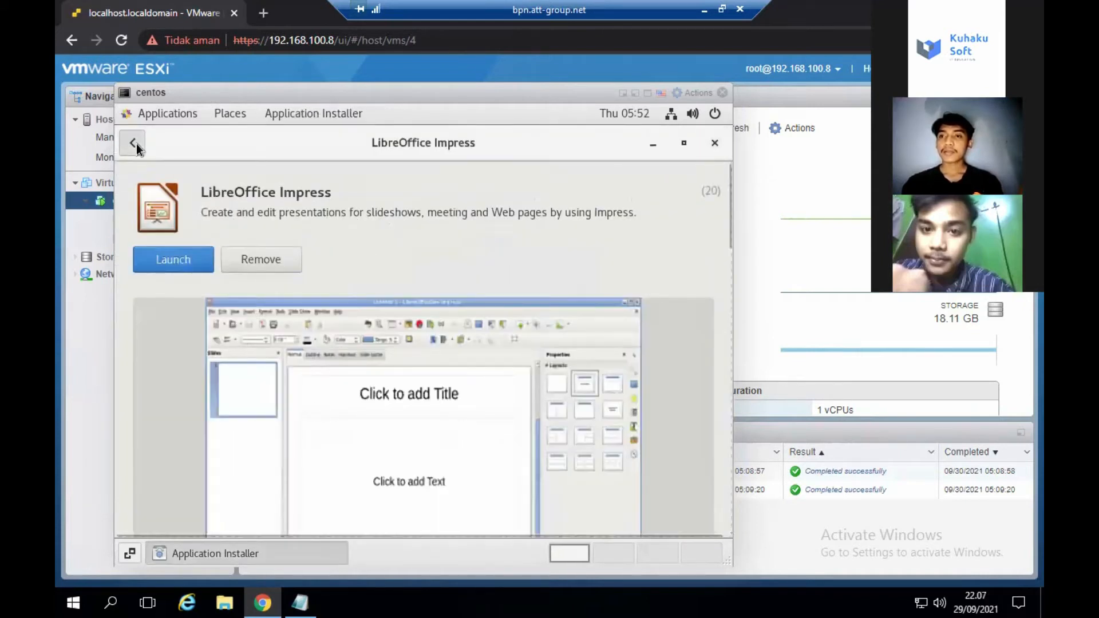
- Open LibreOffice Calc from the category list, launch it, and close the empty spreadsheet window
left_click(201, 397)
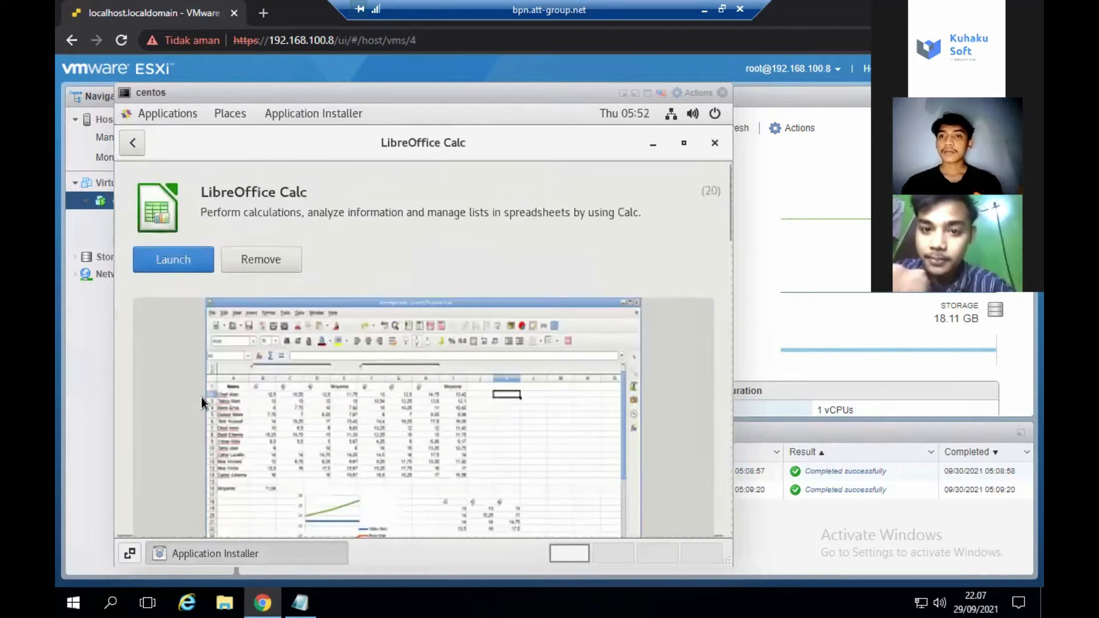
left_click(188, 265)
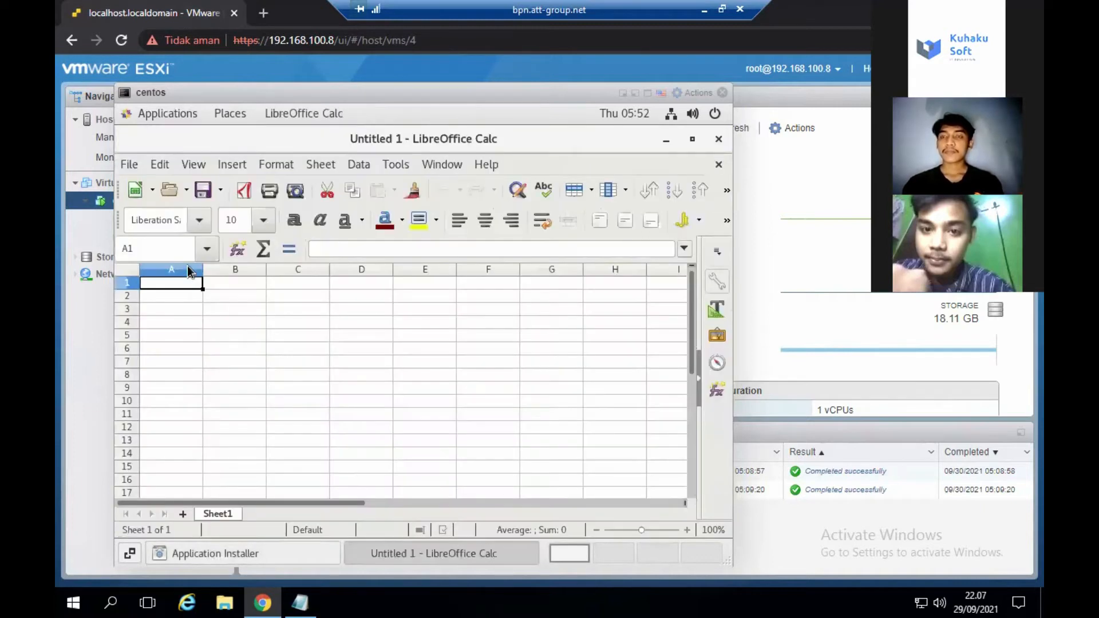
left_click(717, 140)
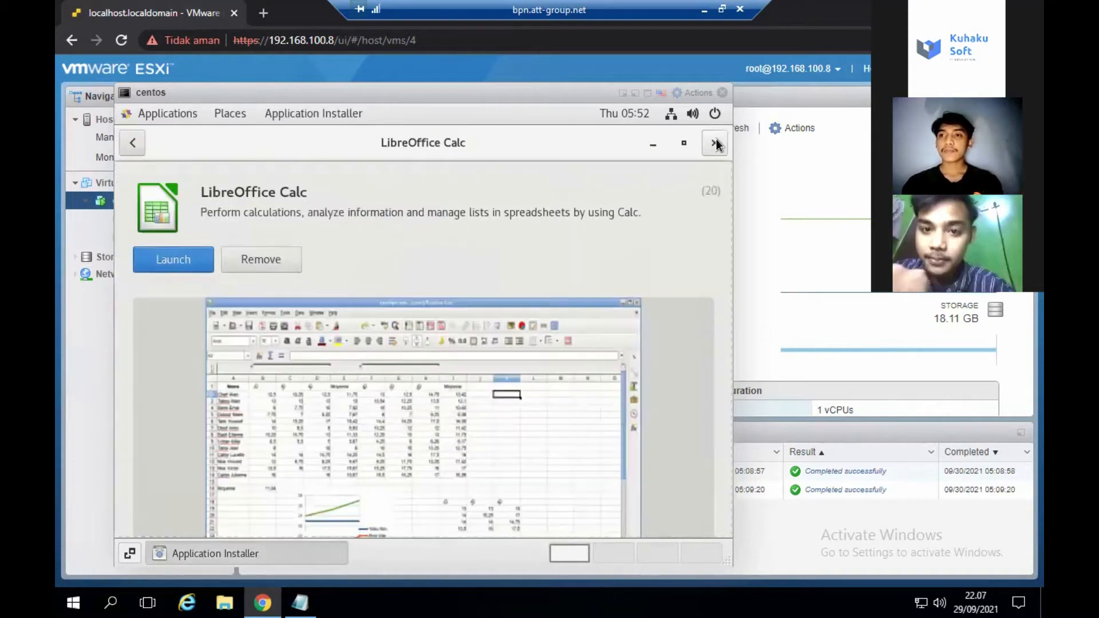
- Go back to the category list, open LibreOffice Draw, launch it and close the empty drawing
left_click(133, 143)
left_click(368, 414)
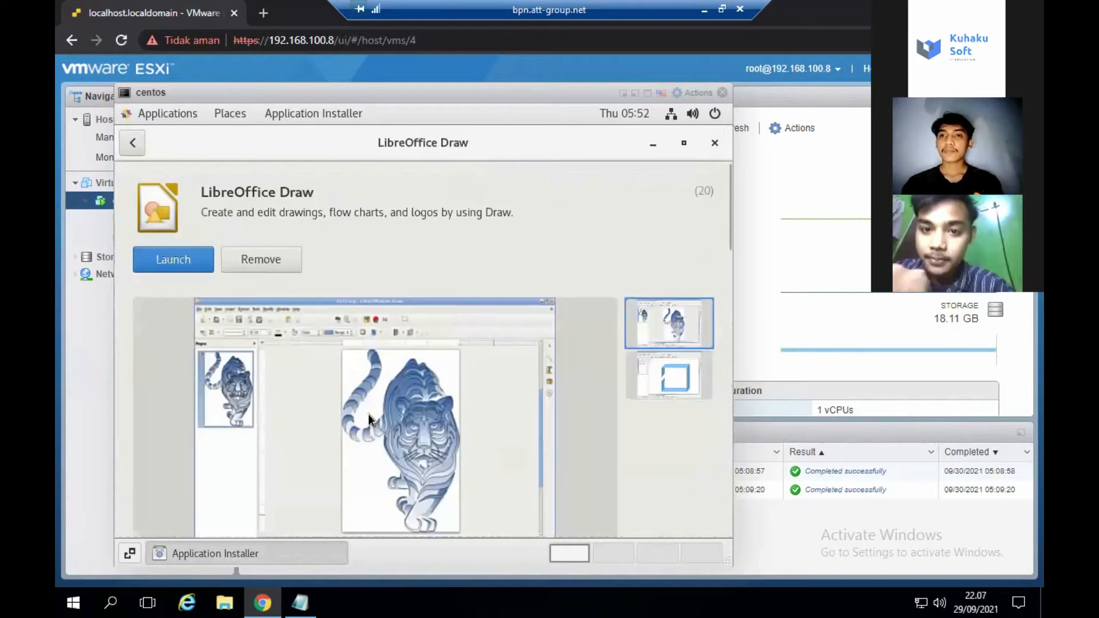
left_click(181, 260)
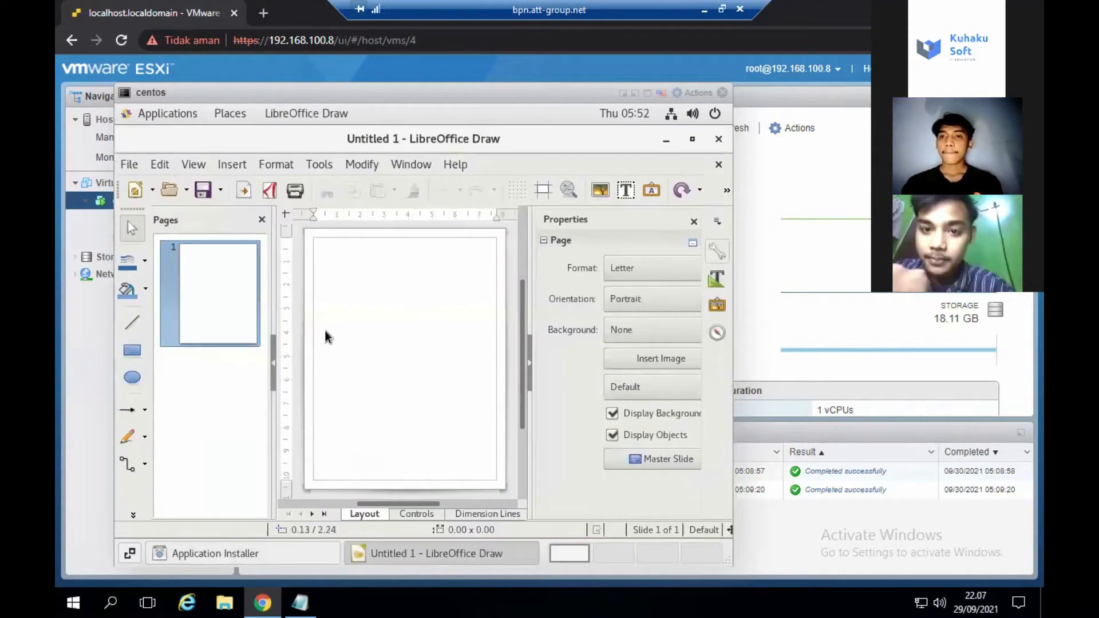
left_click(718, 140)
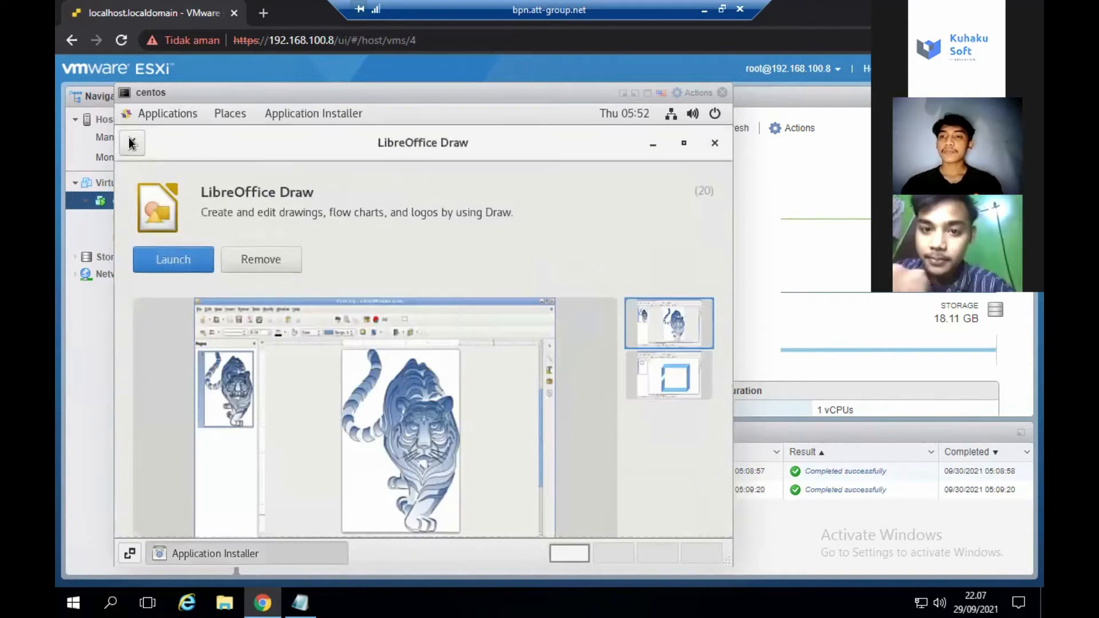
- Go back, launch LibreOffice Writer, type test text hgfh, then close Writer without saving the document
left_click(130, 141)
left_click(650, 410)
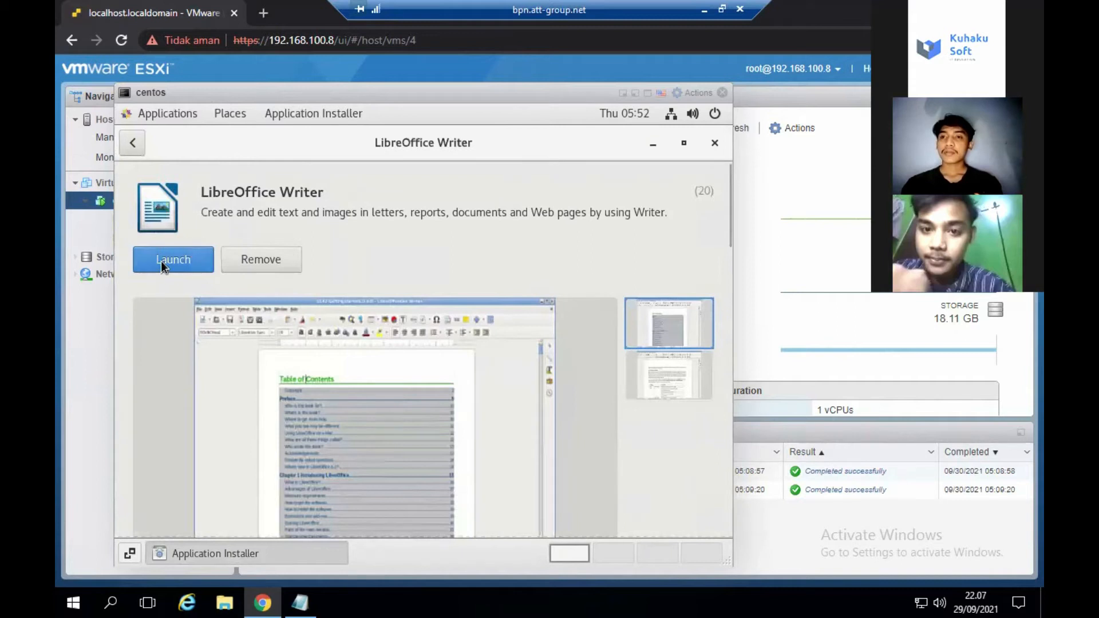
left_click(163, 259)
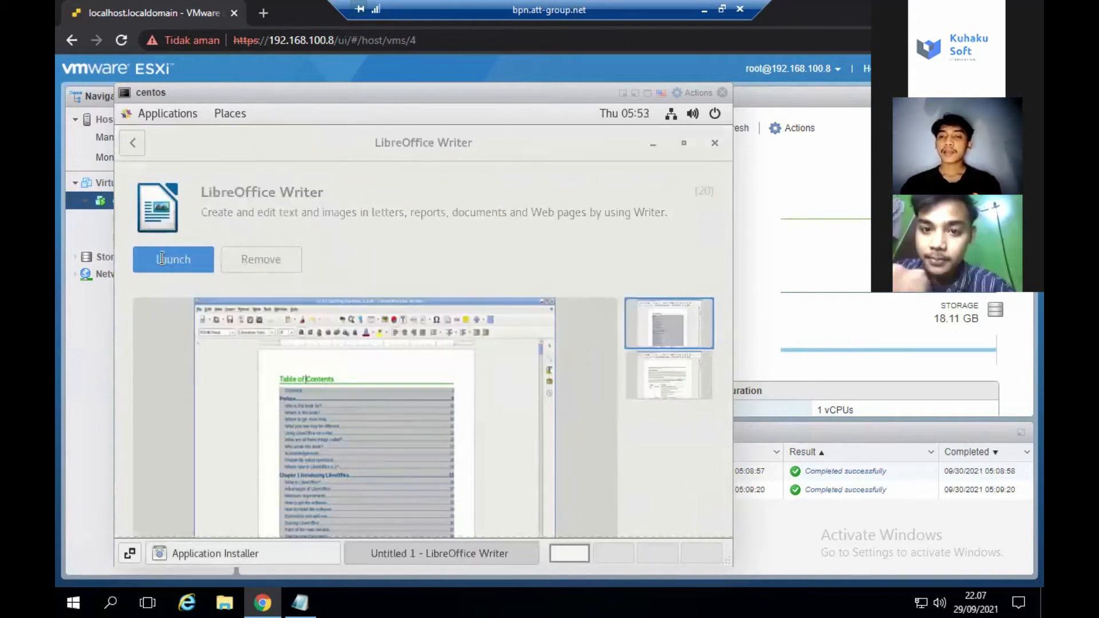
type("hgfh")
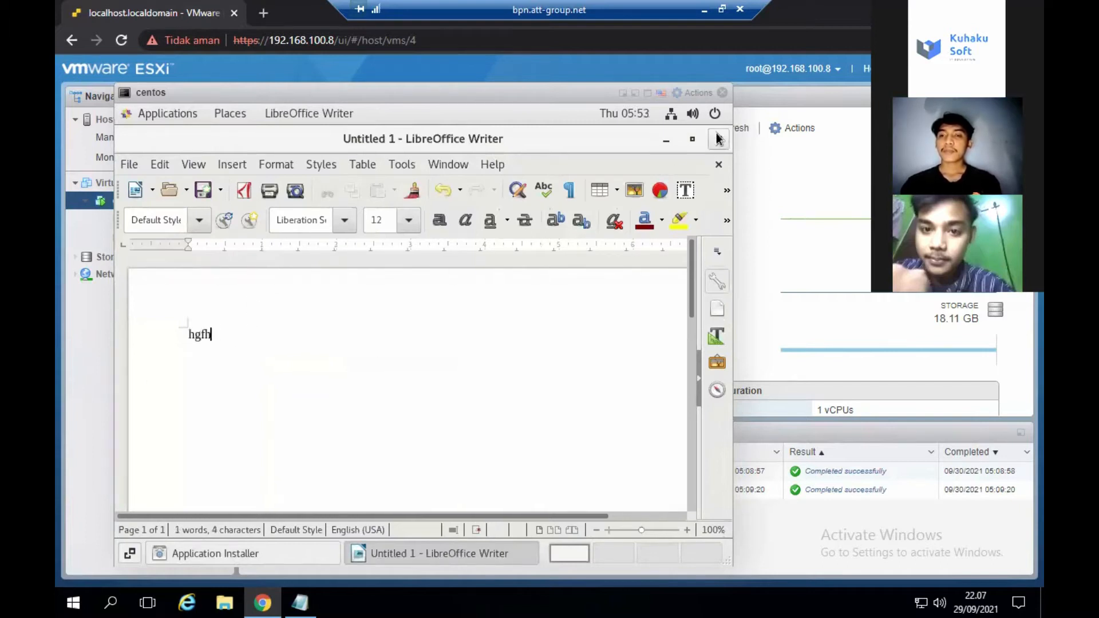
left_click(717, 142)
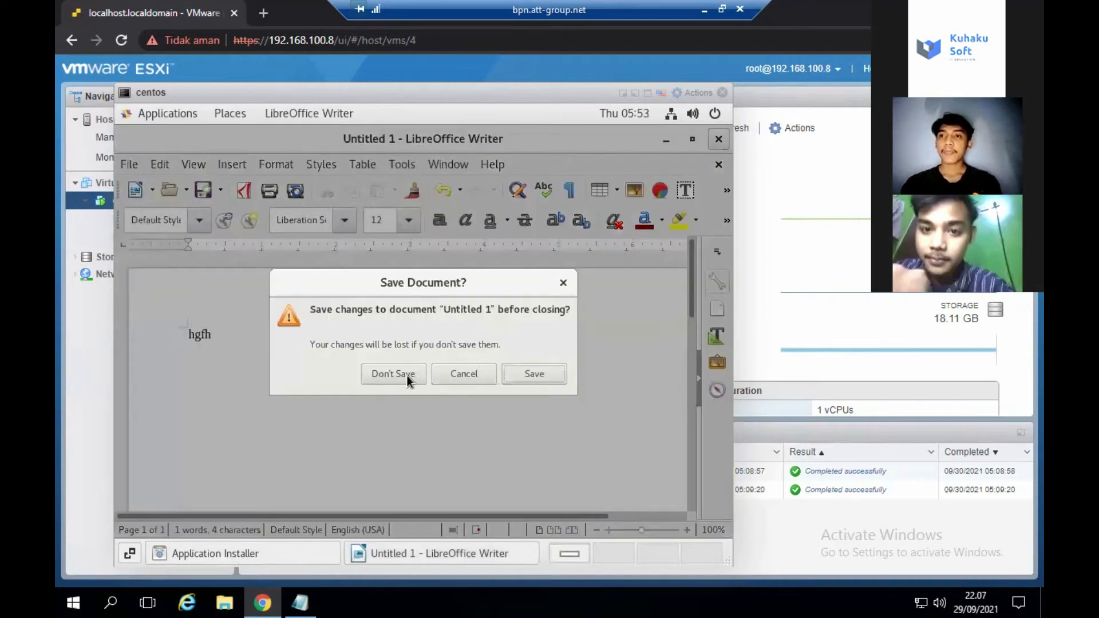
left_click(404, 376)
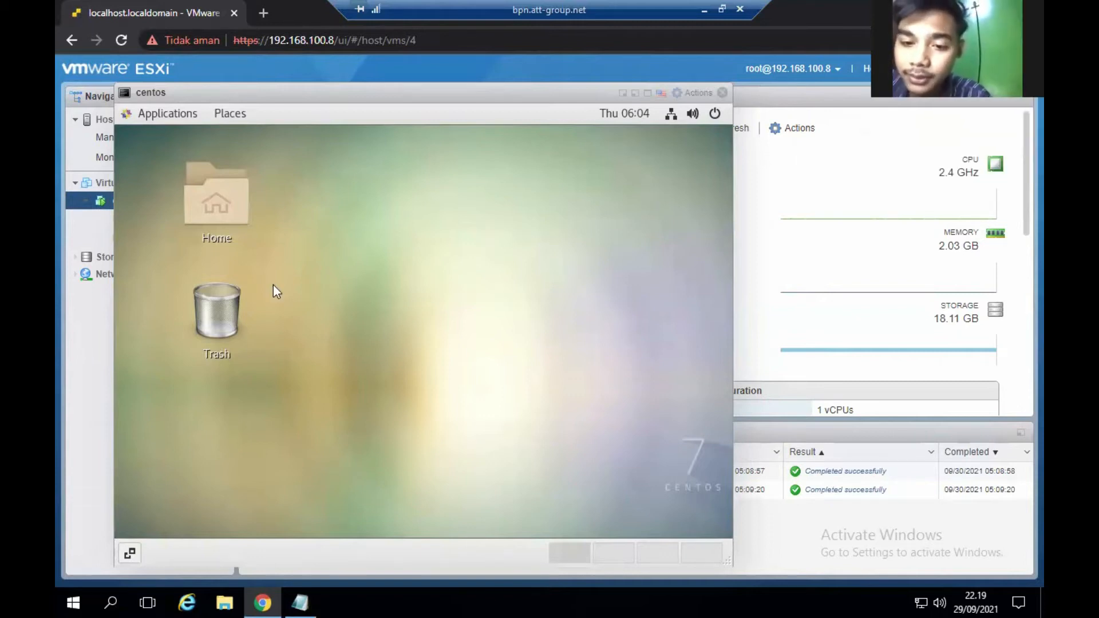
- Start PuTTY and open an SSH session to host 192.168.100.17 on port 22
left_click(73, 602)
left_click(164, 222)
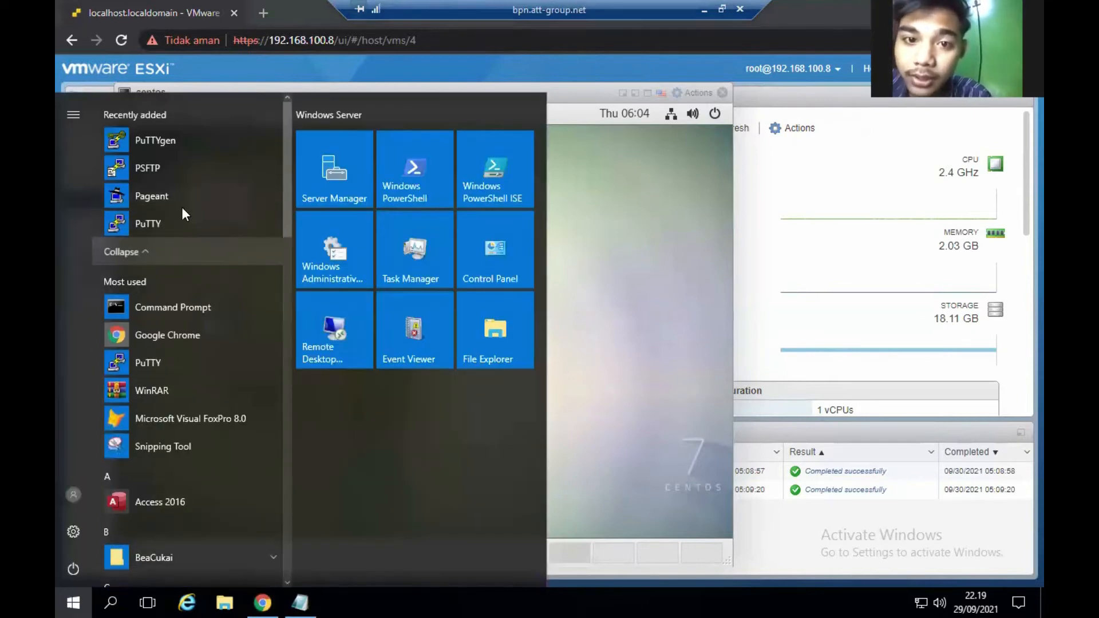
left_click(156, 223)
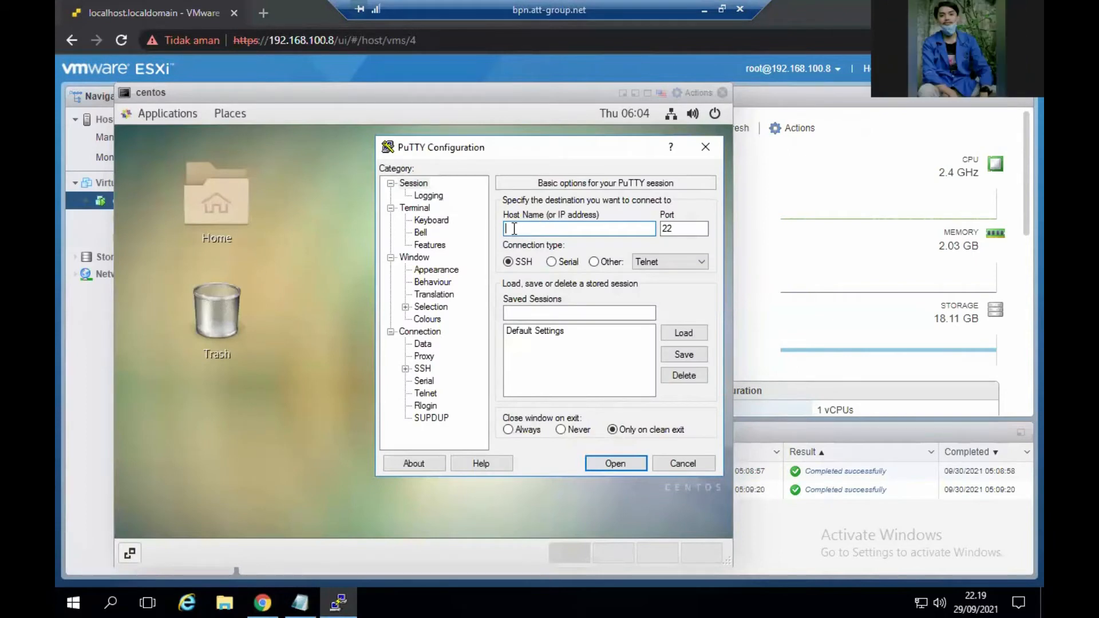
type("1")
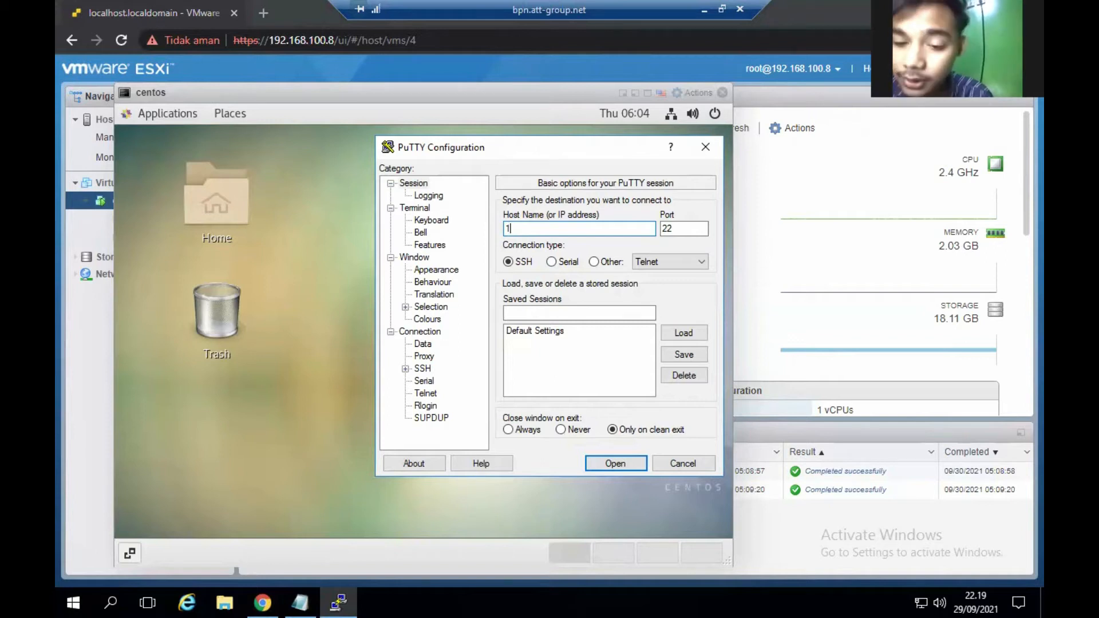
type("92")
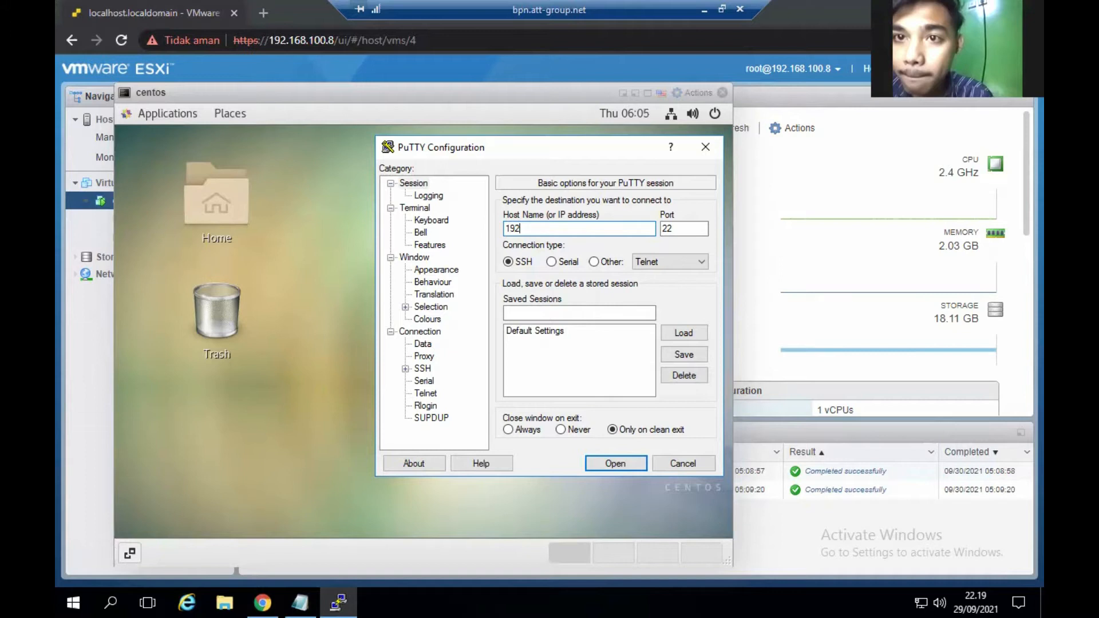
type(".168")
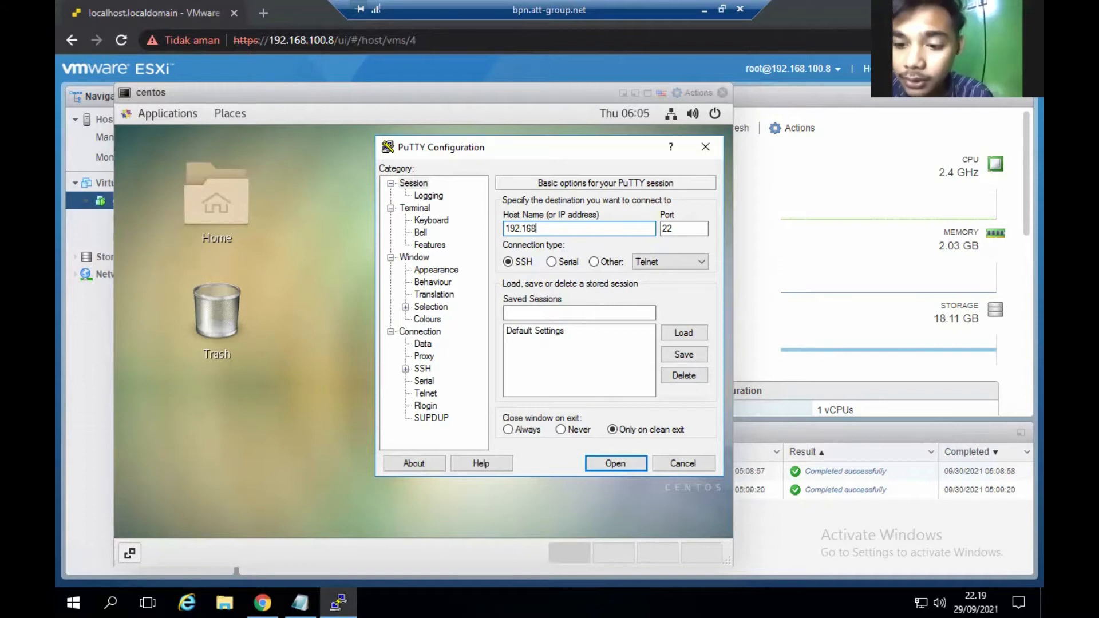
type(".")
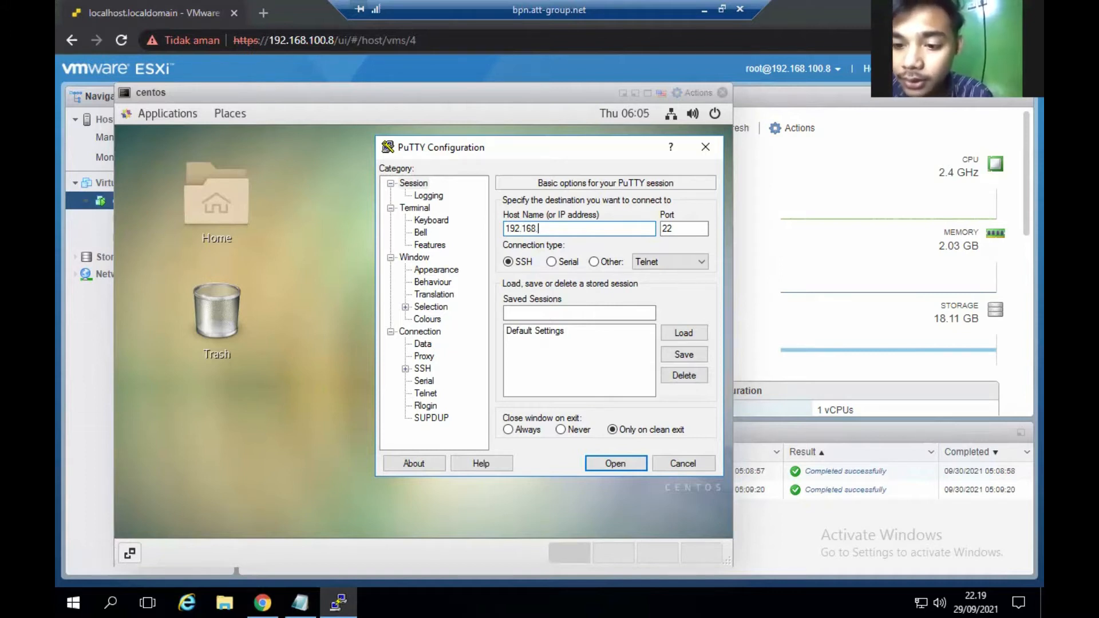
type("100.17")
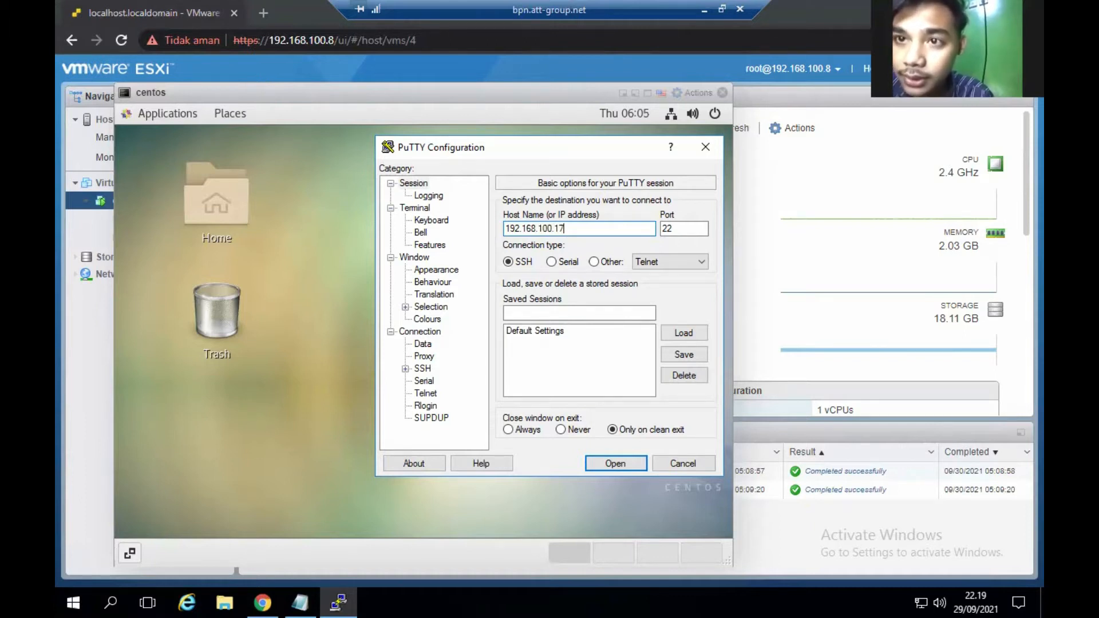
left_click(666, 229)
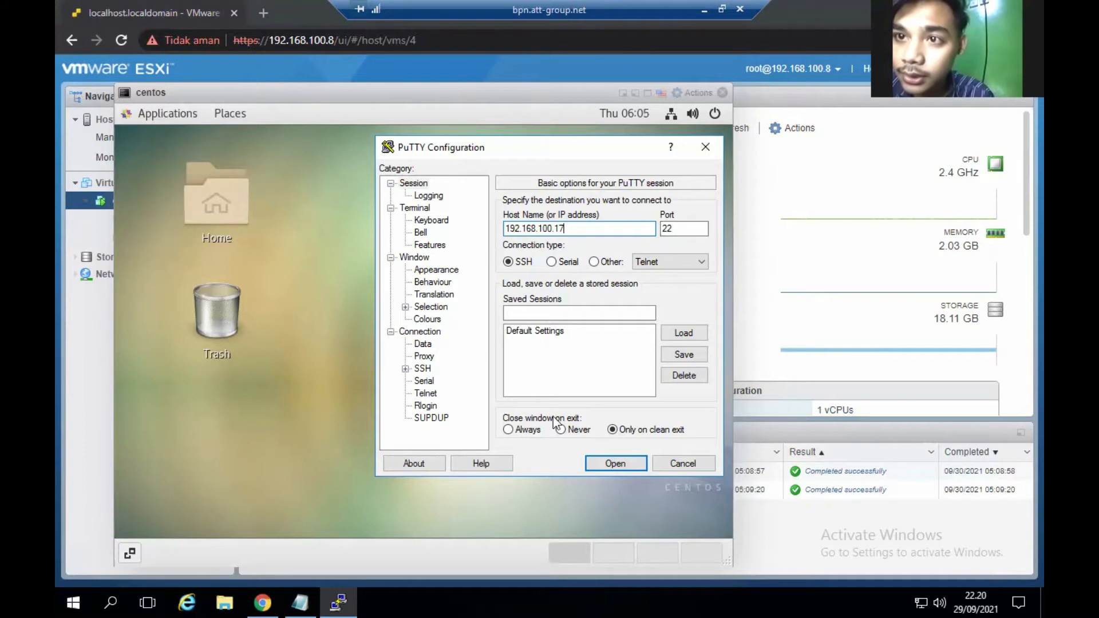
left_click(624, 464)
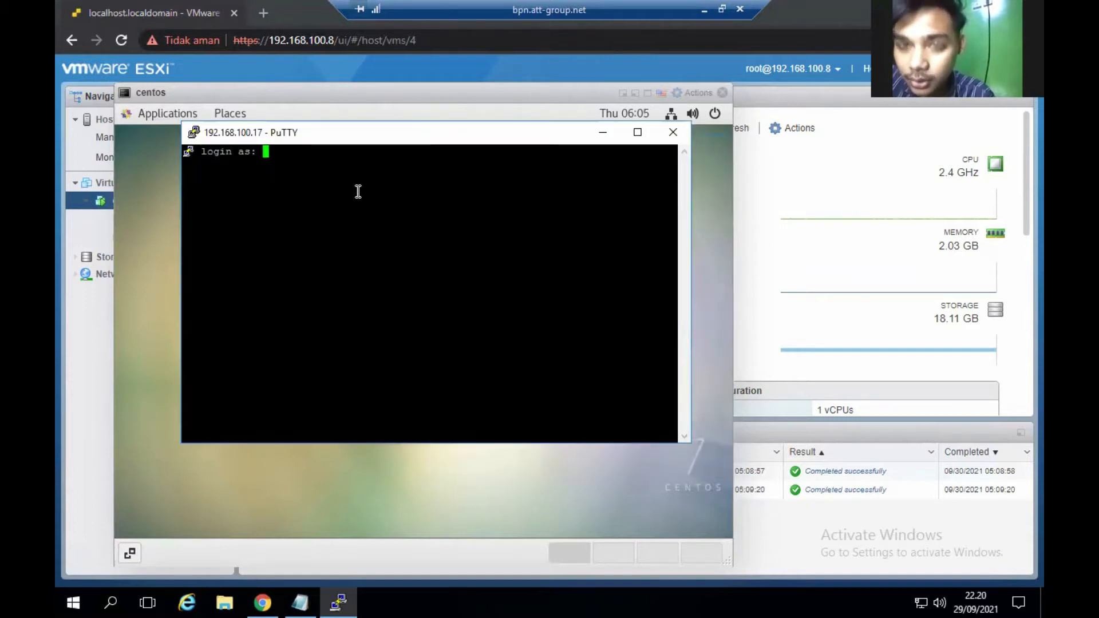
- Log in to the SSH session as admin and enter the account password
type("ad")
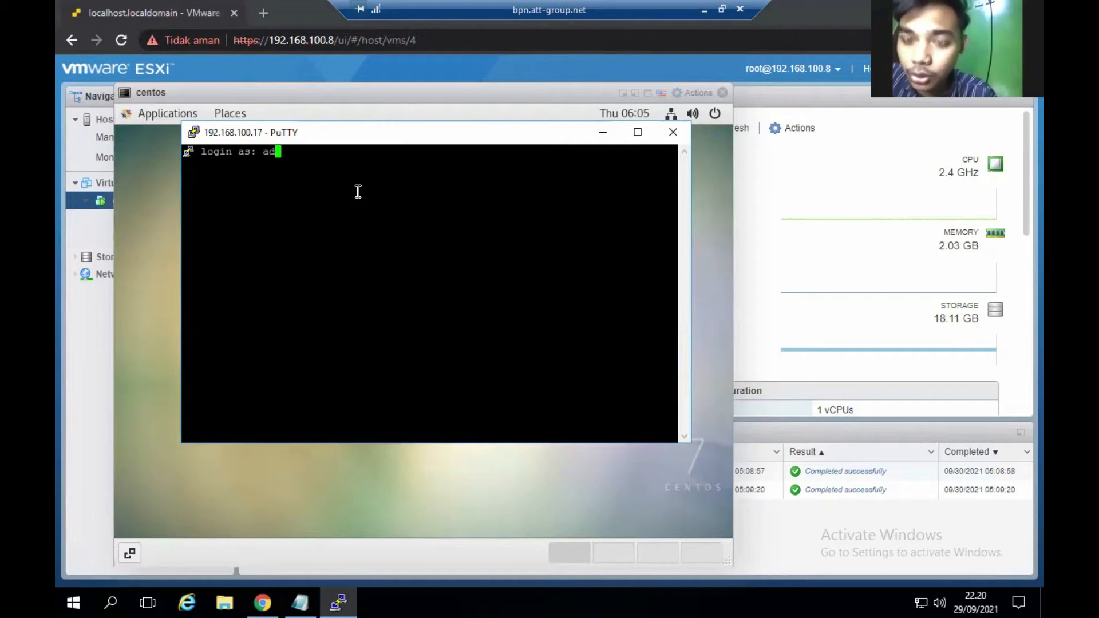
type("min")
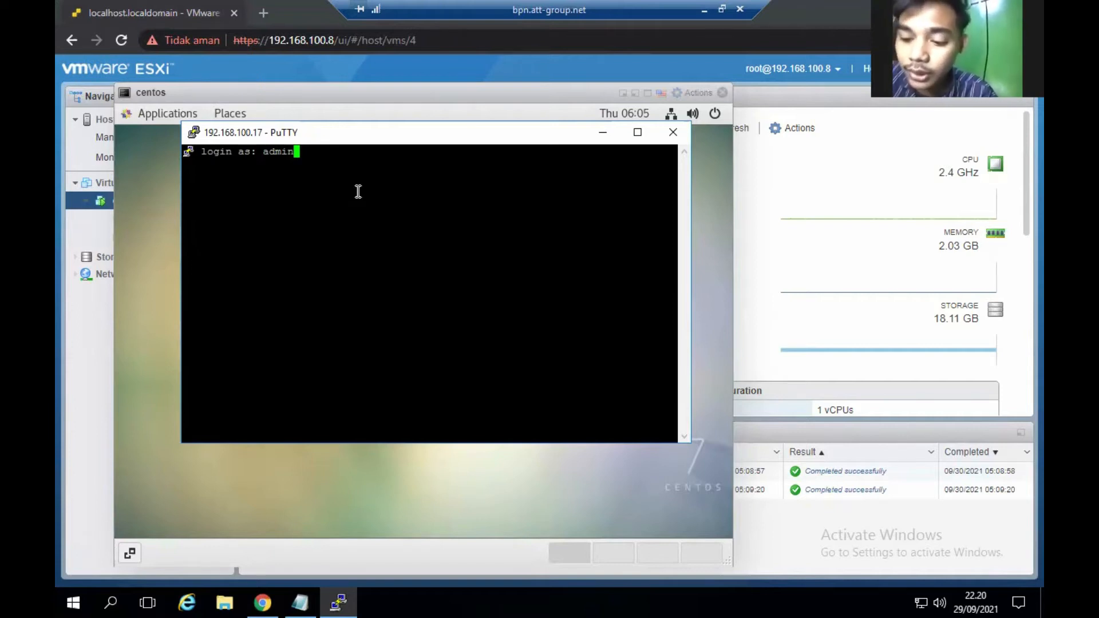
key("Return")
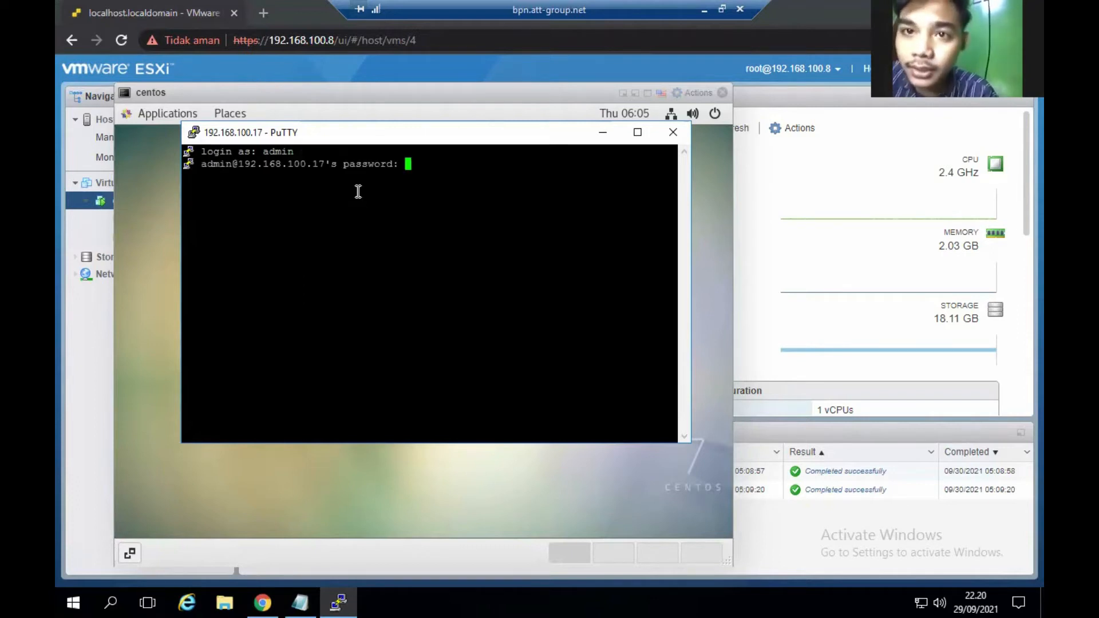
key("Return")
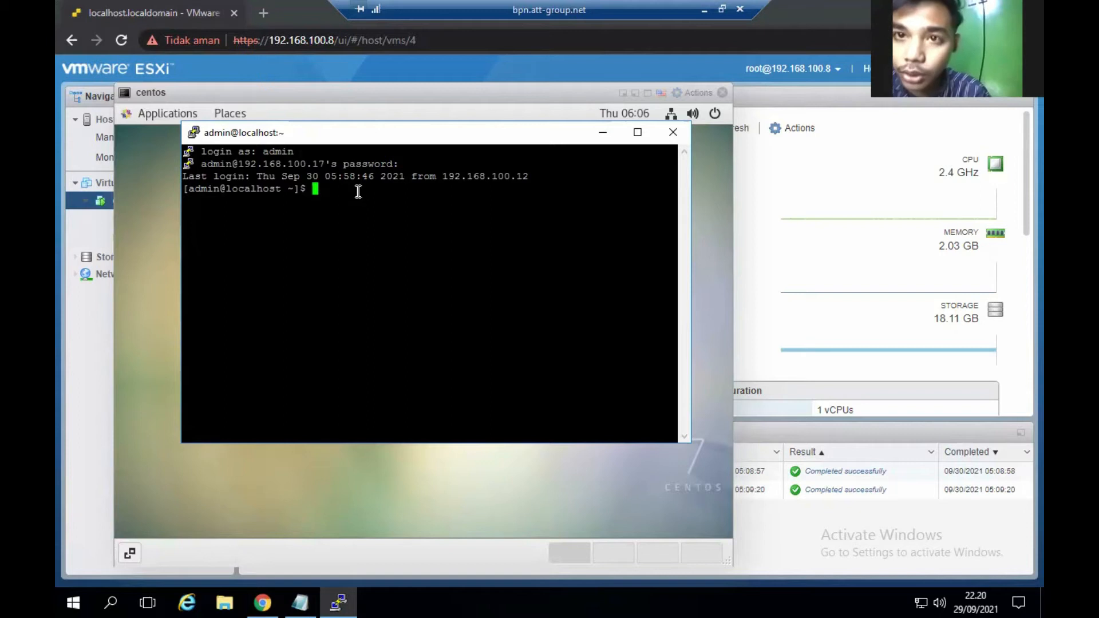
- Switch to root with sudo su, entering the admin password
type("sud")
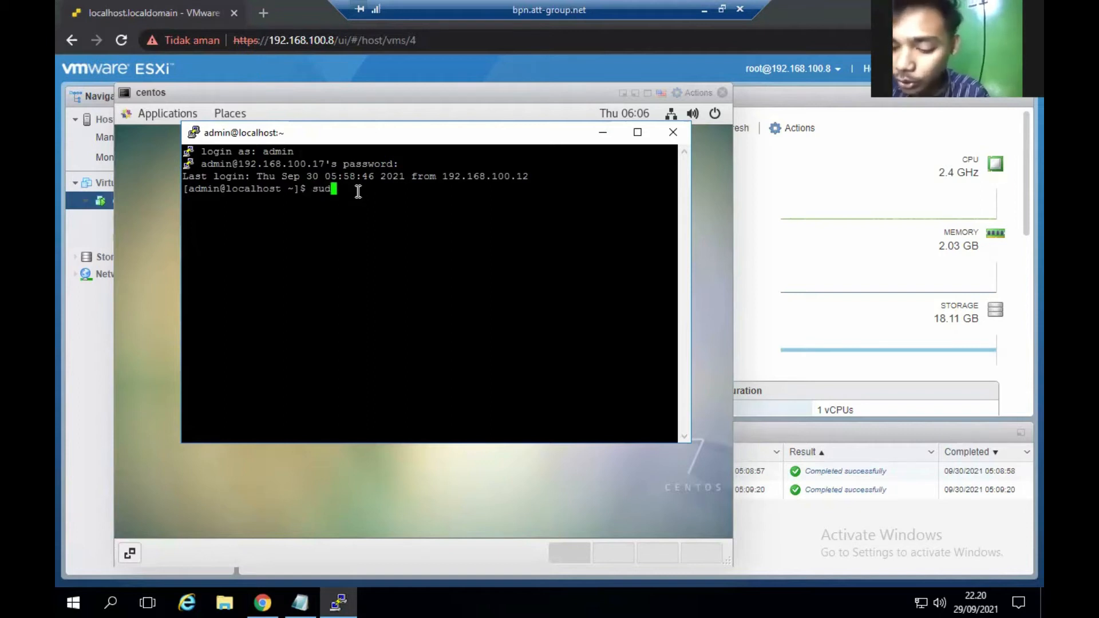
type("o su")
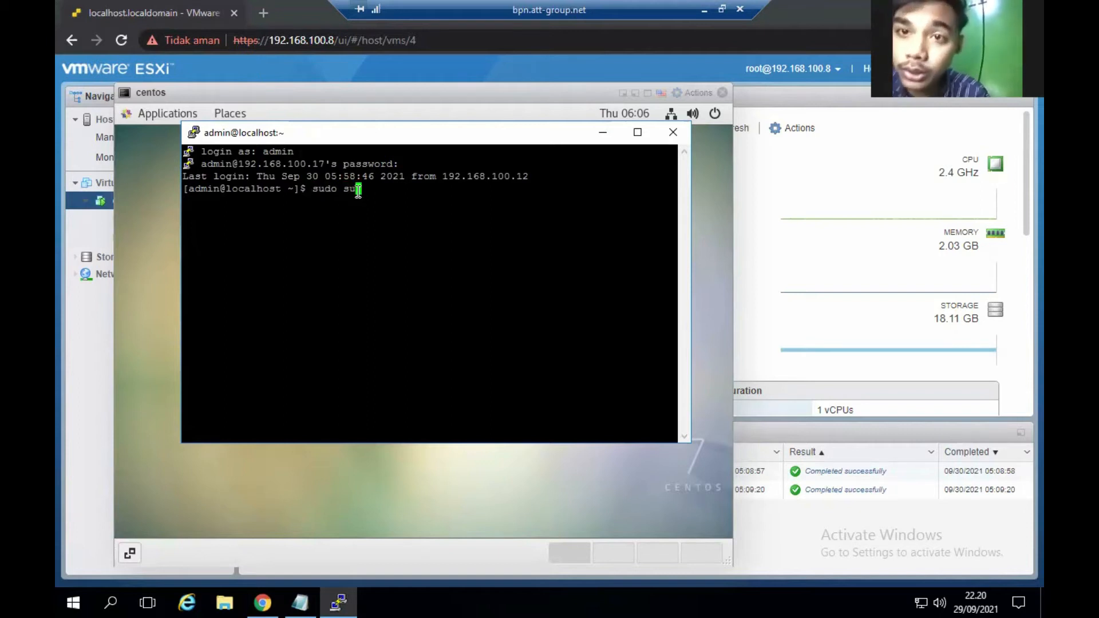
key("Return")
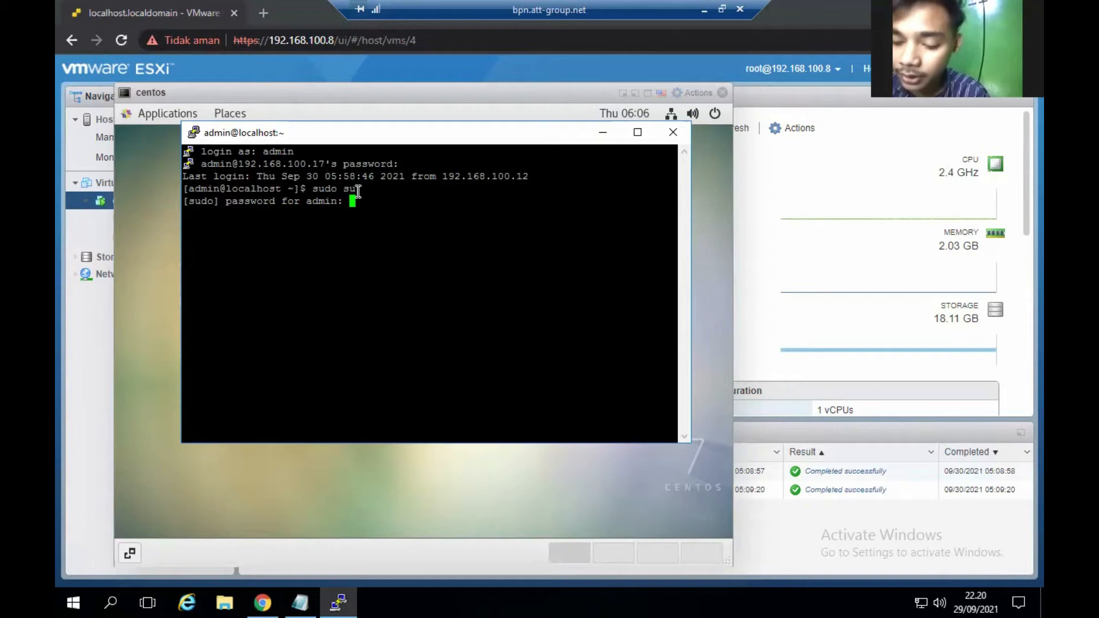
key("Return")
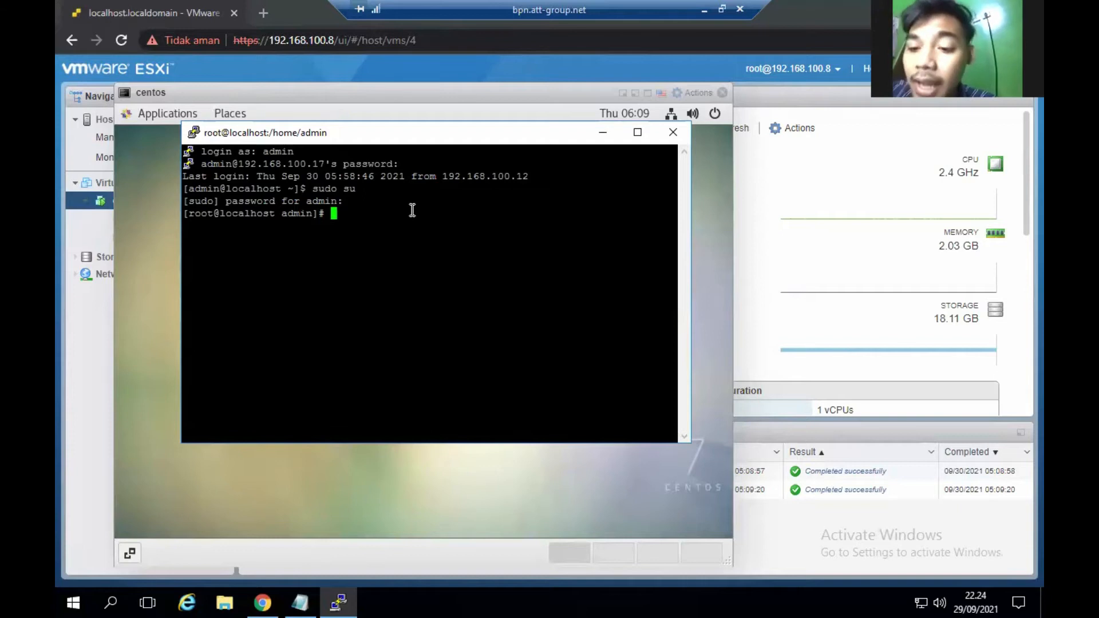
- Install the Apache web server with sudo yum install httpd and confirm the installation with y
type("sudo yum")
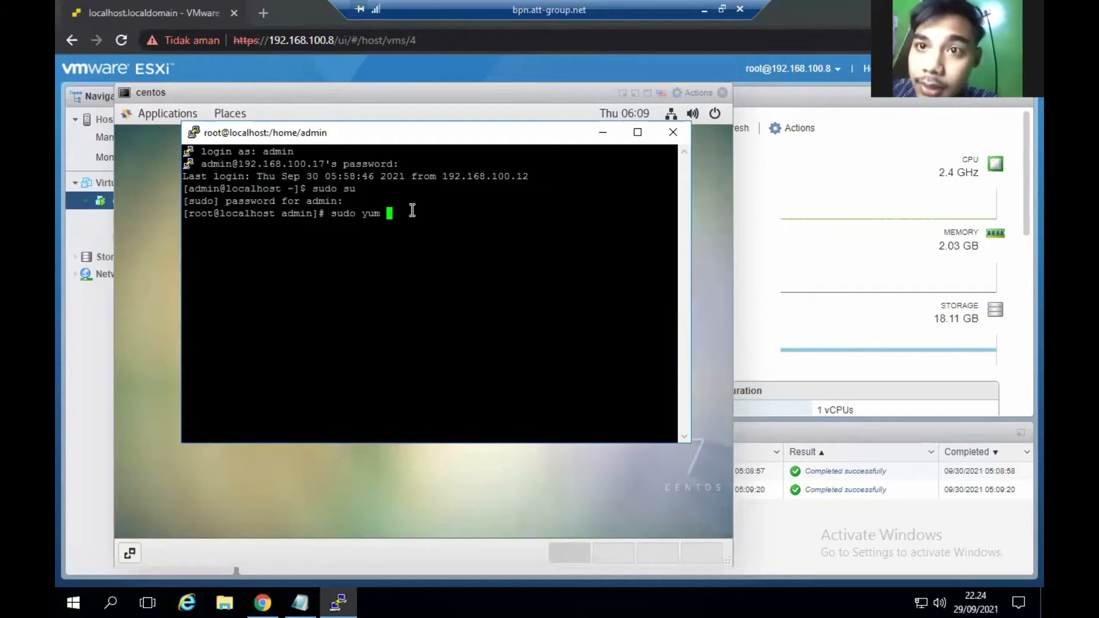
type(" install ")
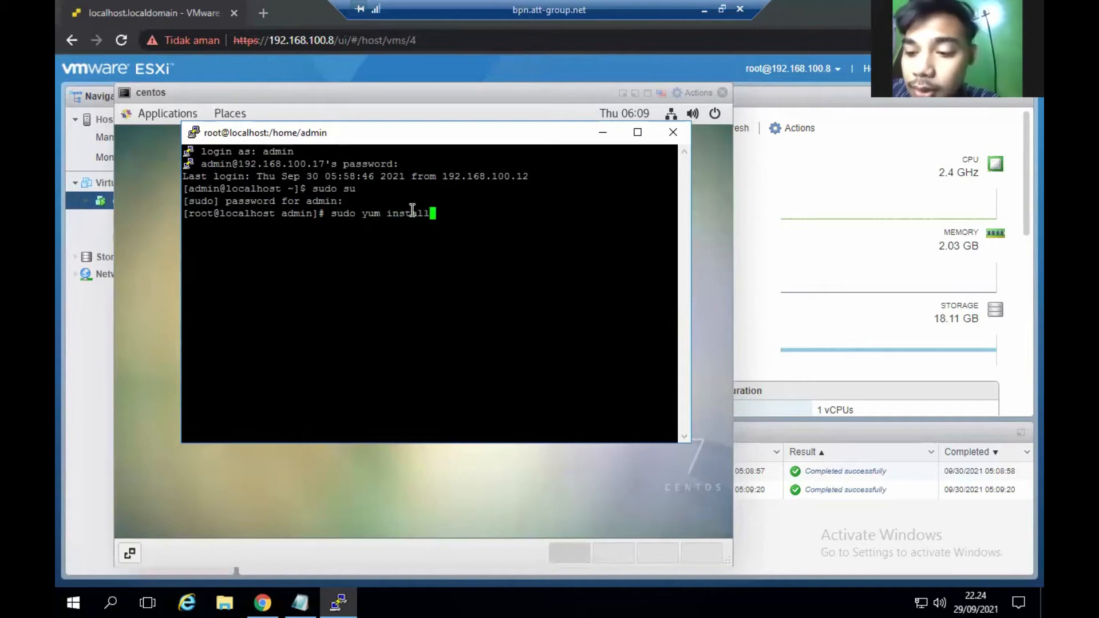
type("httpd")
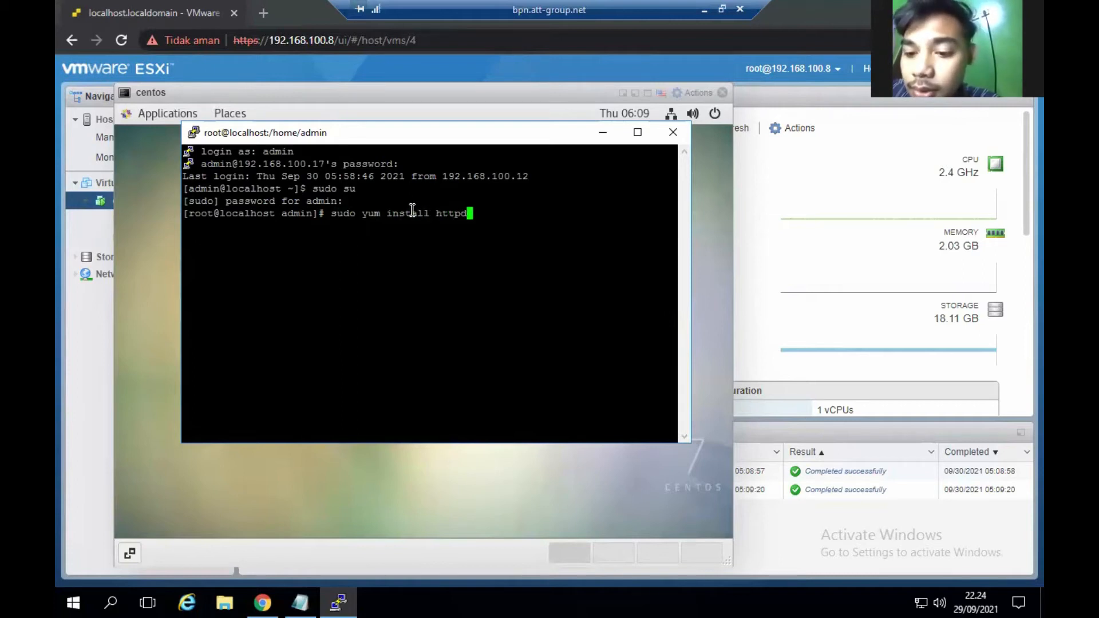
key("Return")
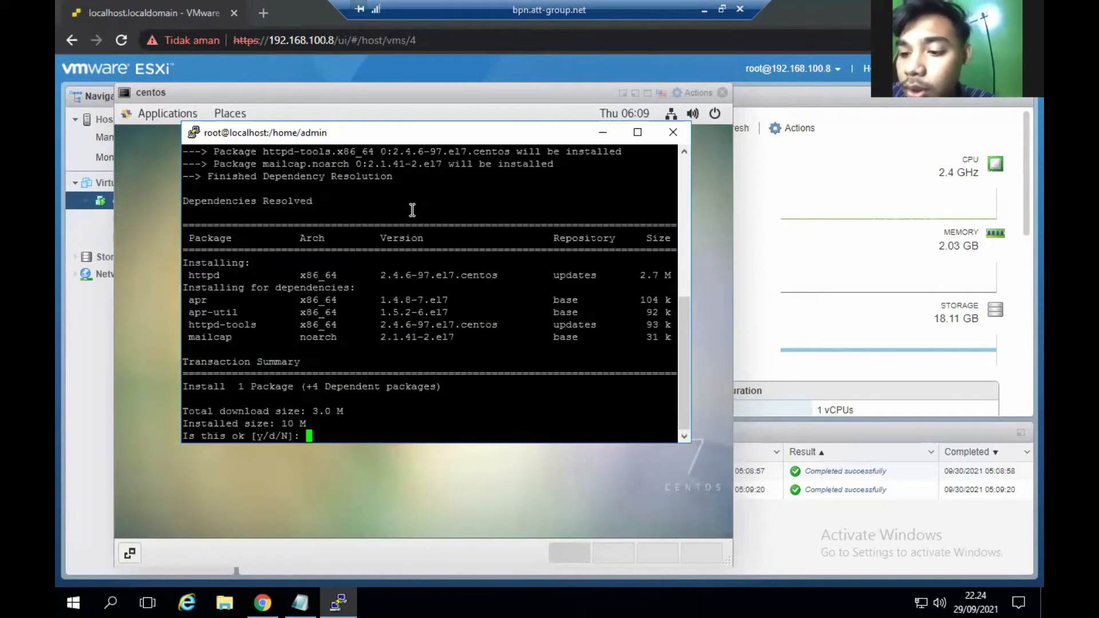
type("y")
key("Return")
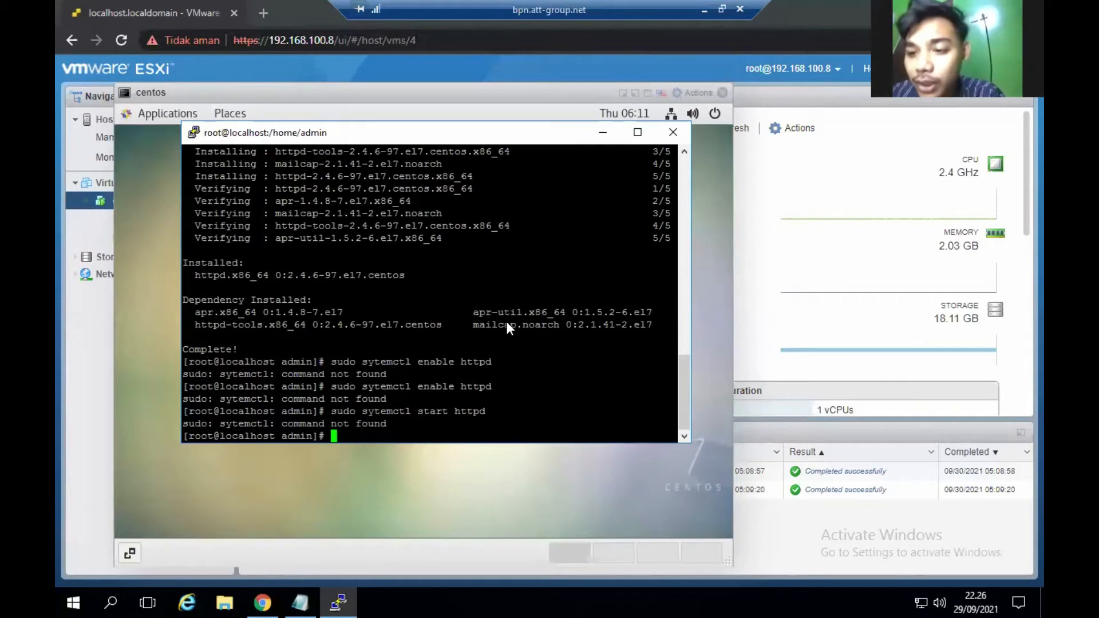
- Enable the Apache service to start at boot with sudo systemctl enable httpd
type("sudo system")
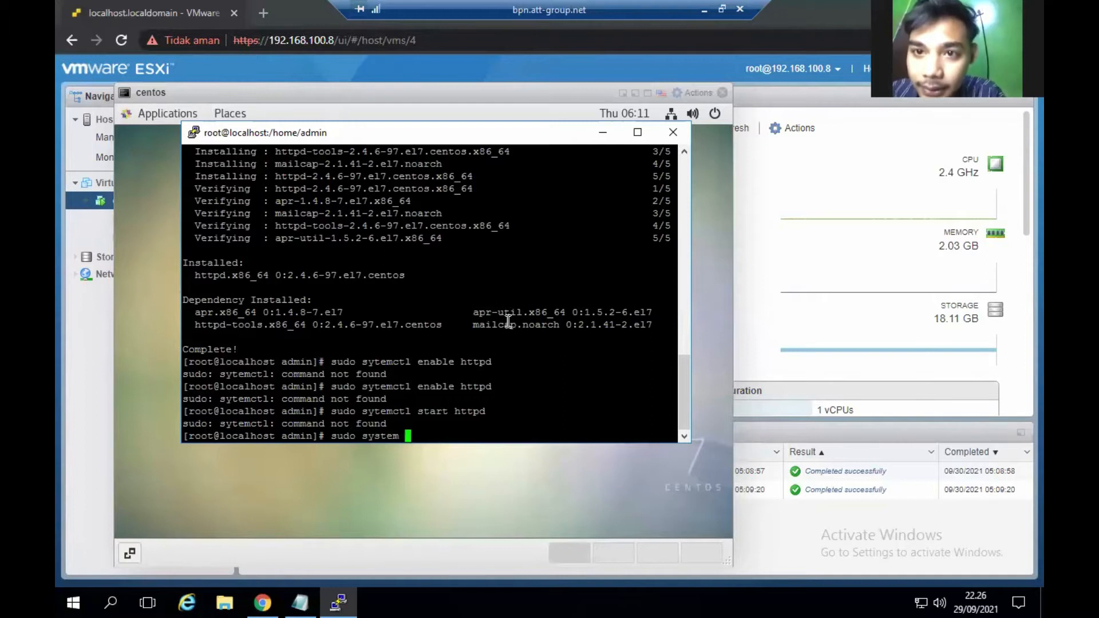
key("BackSpace")
type("ctl enable")
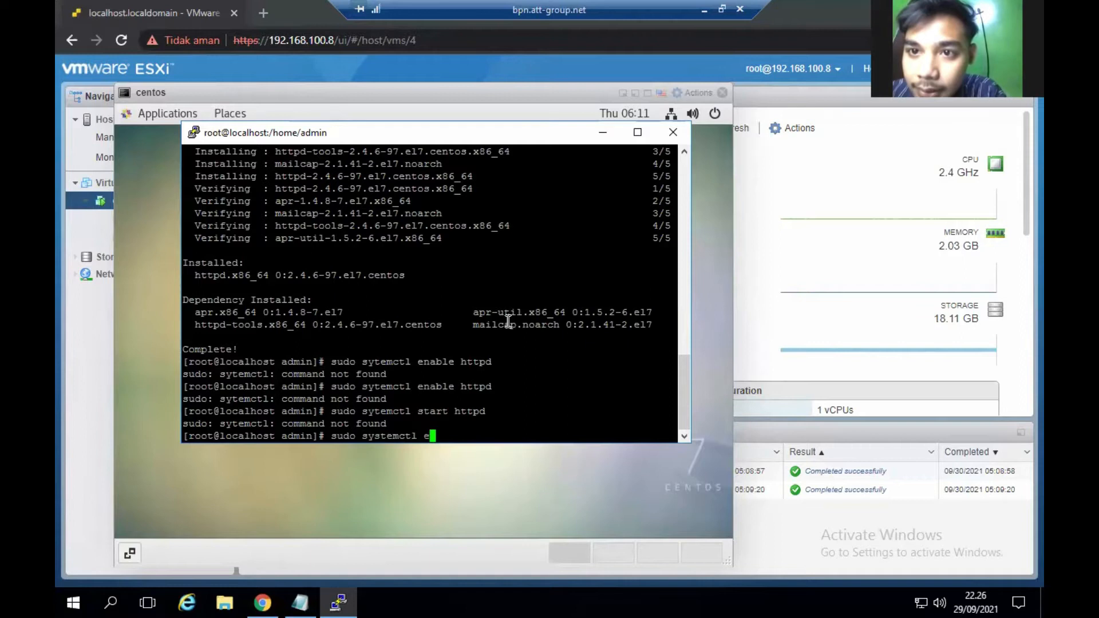
type("ttpd")
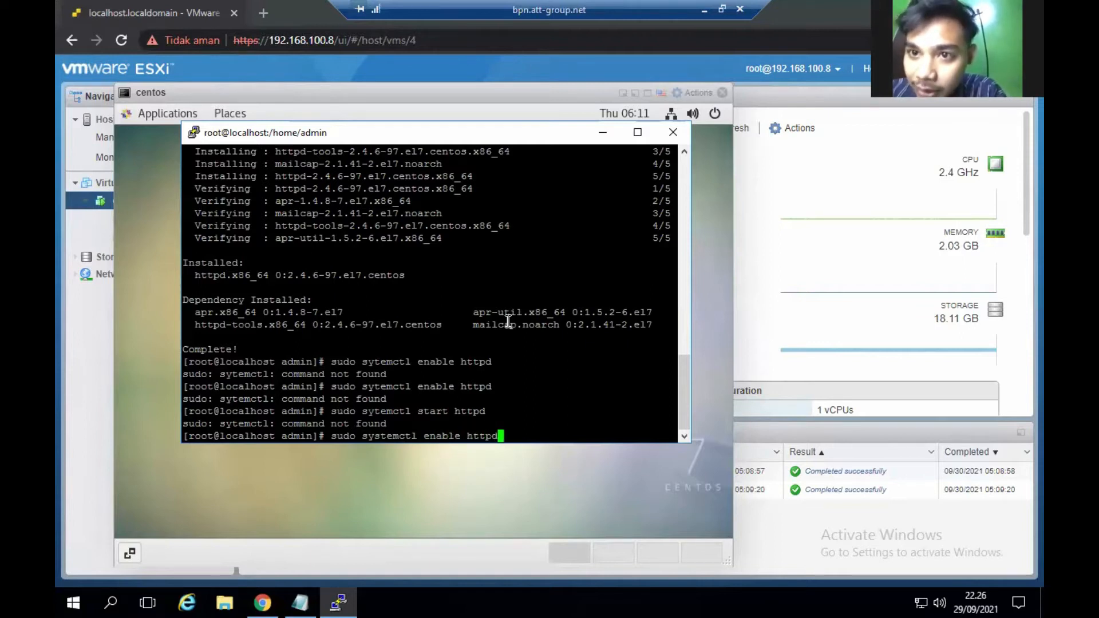
key("Return")
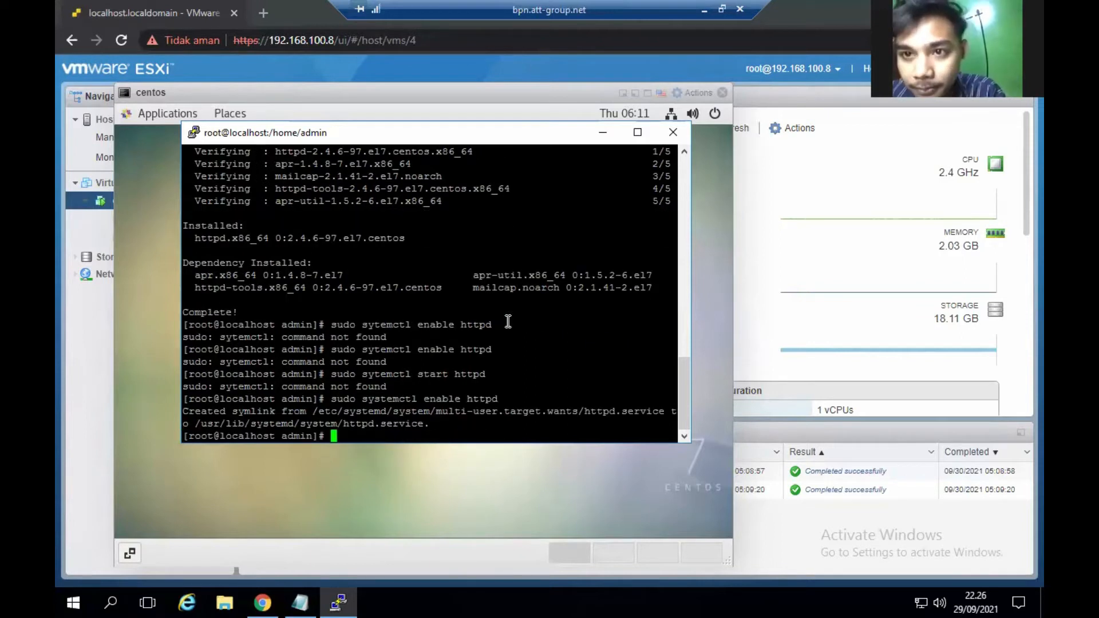
- Start the Apache service by rerunning the previous command with start instead of enable: sudo systemctl start httpd
key("Up")
key("Left")
key("Left")
key("Left")
key("Left")
key("Left")
key("Left")
key("BackSpace")
key("BackSpace")
key("BackSpace")
key("BackSpace")
key("BackSpace")
key("BackSpace")
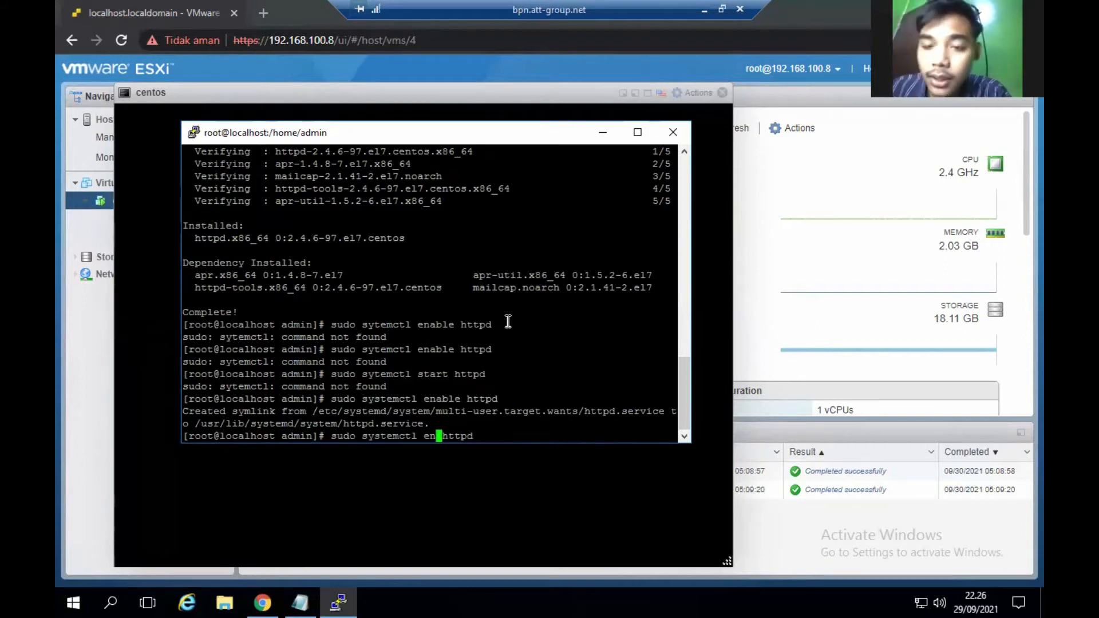
type("start")
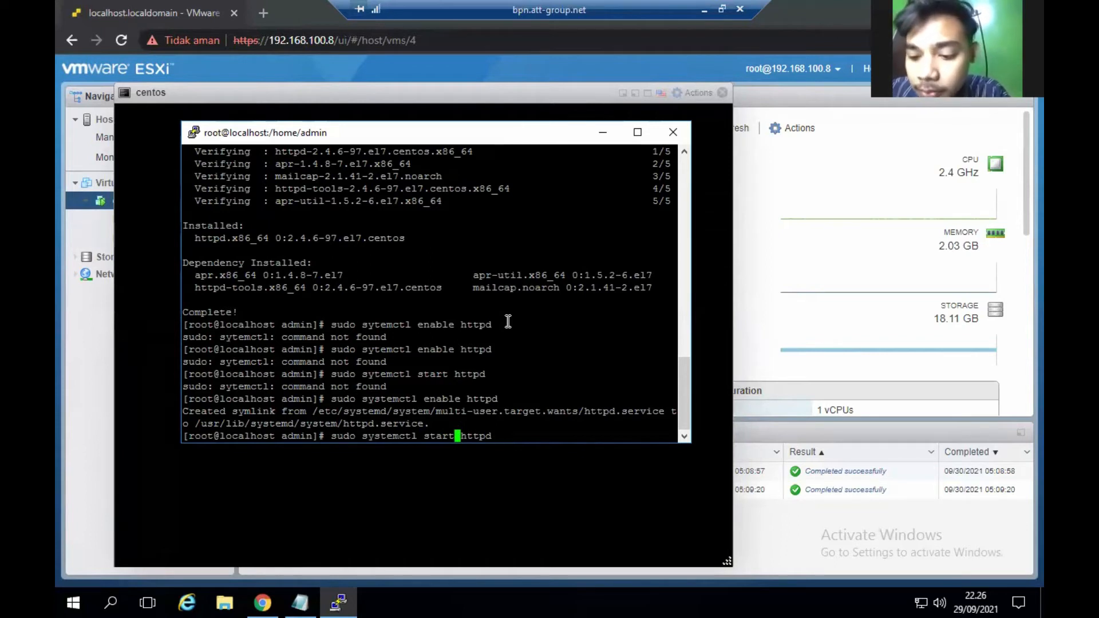
key("Right")
key("Right")
key("Right")
key("Right")
key("Right")
key("Right")
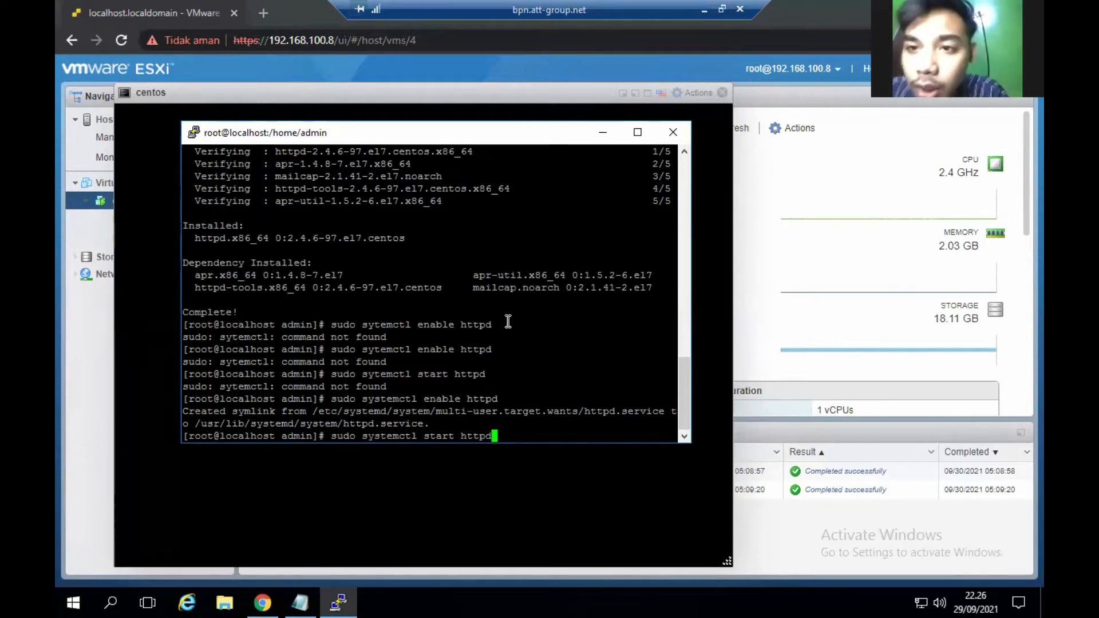
key("Return")
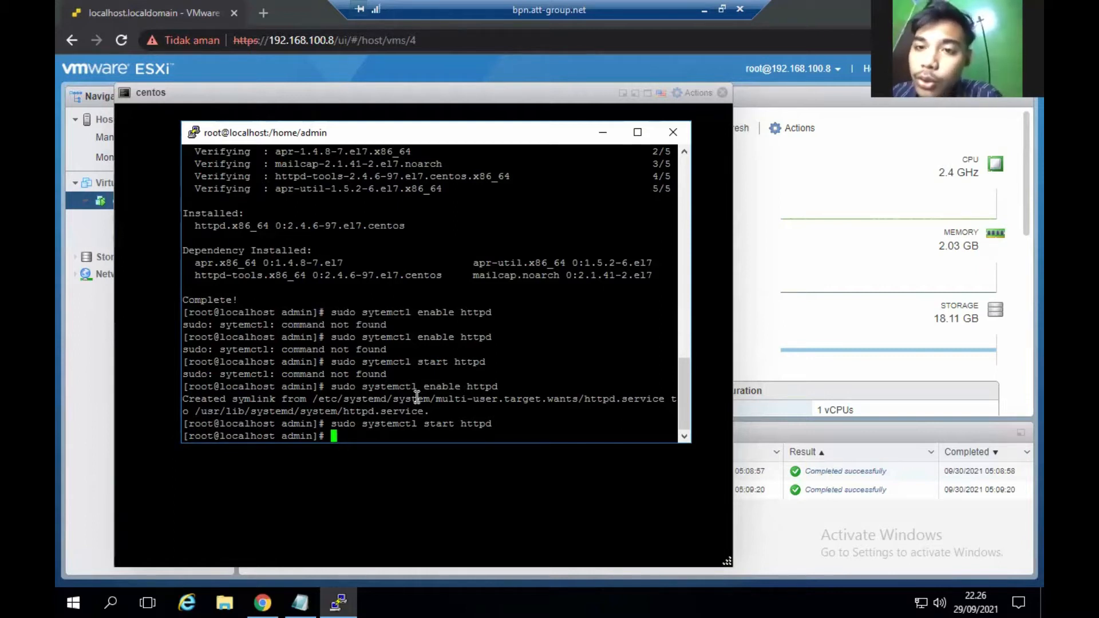
- Install git with sudo yum install git, correcting the misspelled install command, and confirm the installation with y
type("sudo")
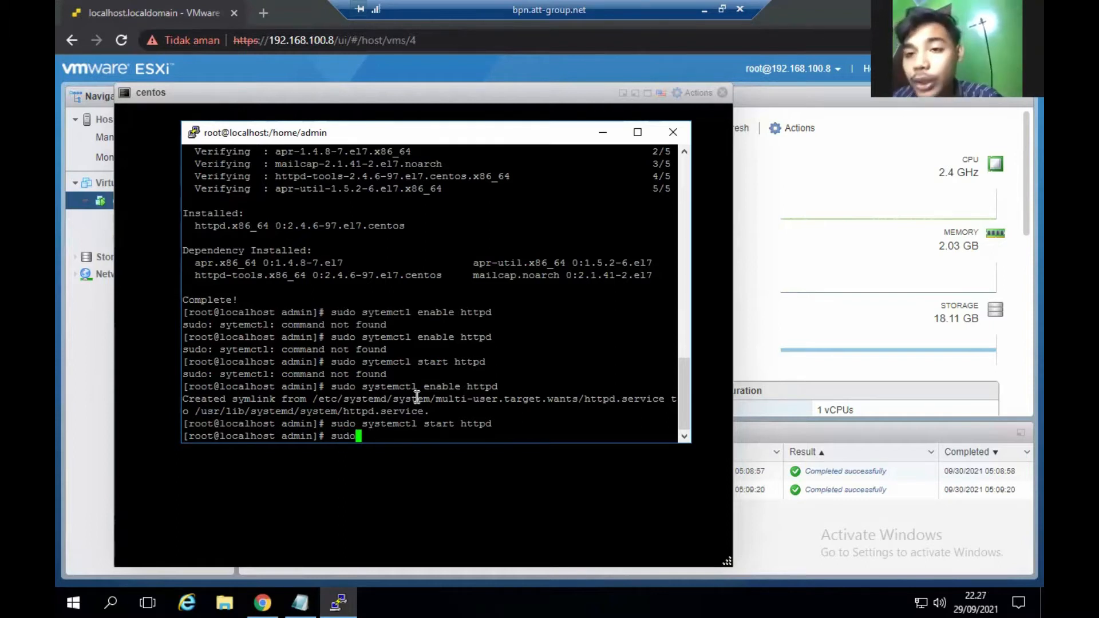
type(" yum intall git")
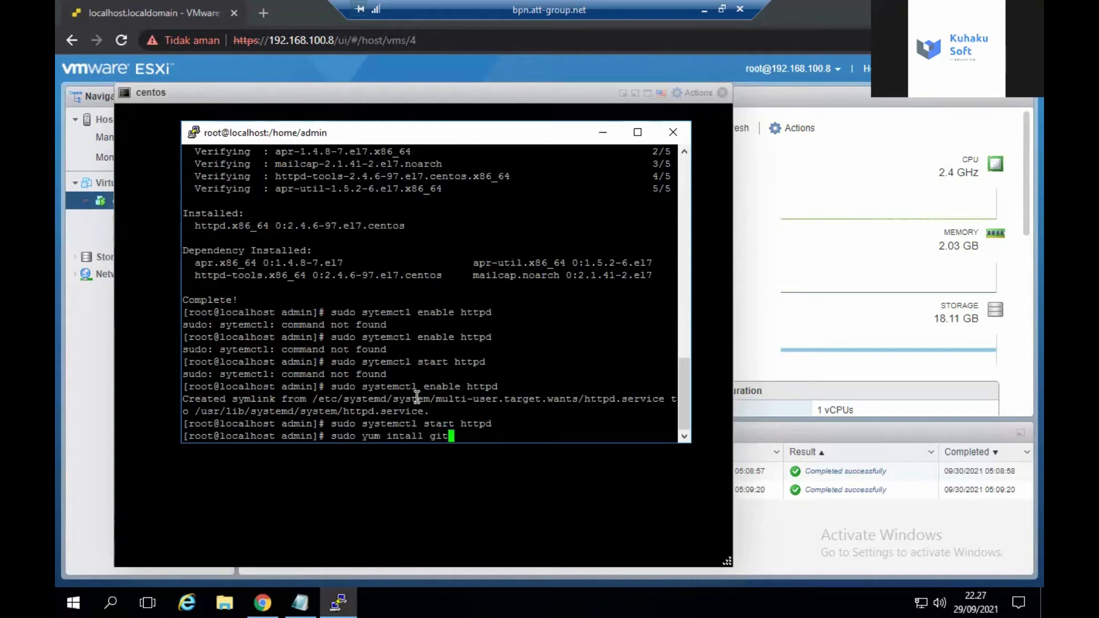
key("Return")
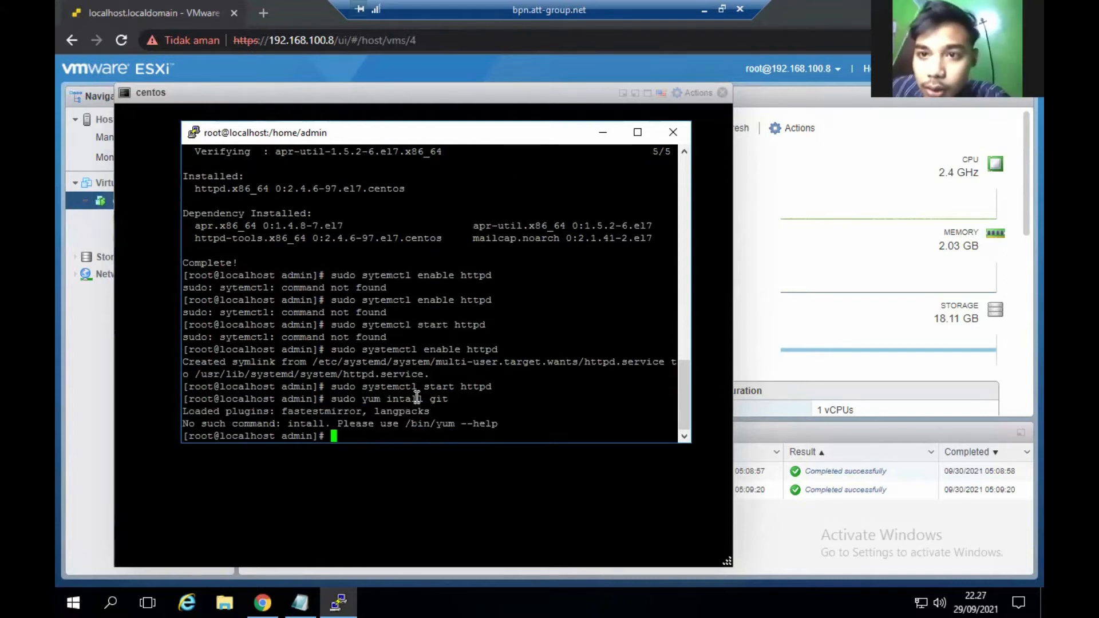
key("Up")
key("Left")
key("Left")
key("Left")
key("Left")
key("Left")
key("Left")
key("Left")
key("Left")
type("s")
key("Return")
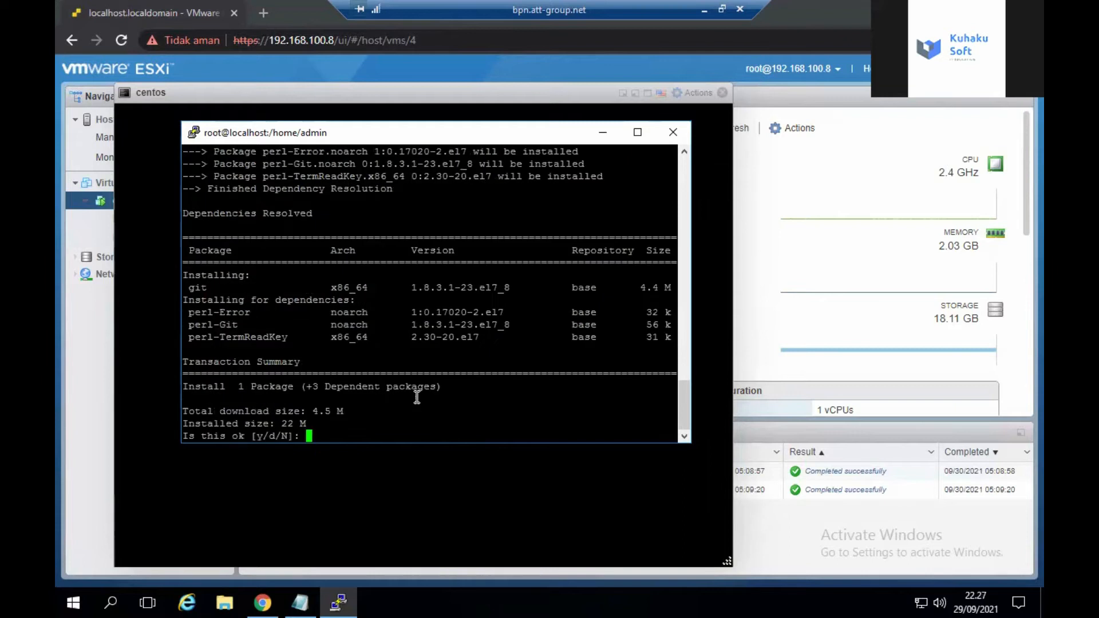
type("y")
key("Return")
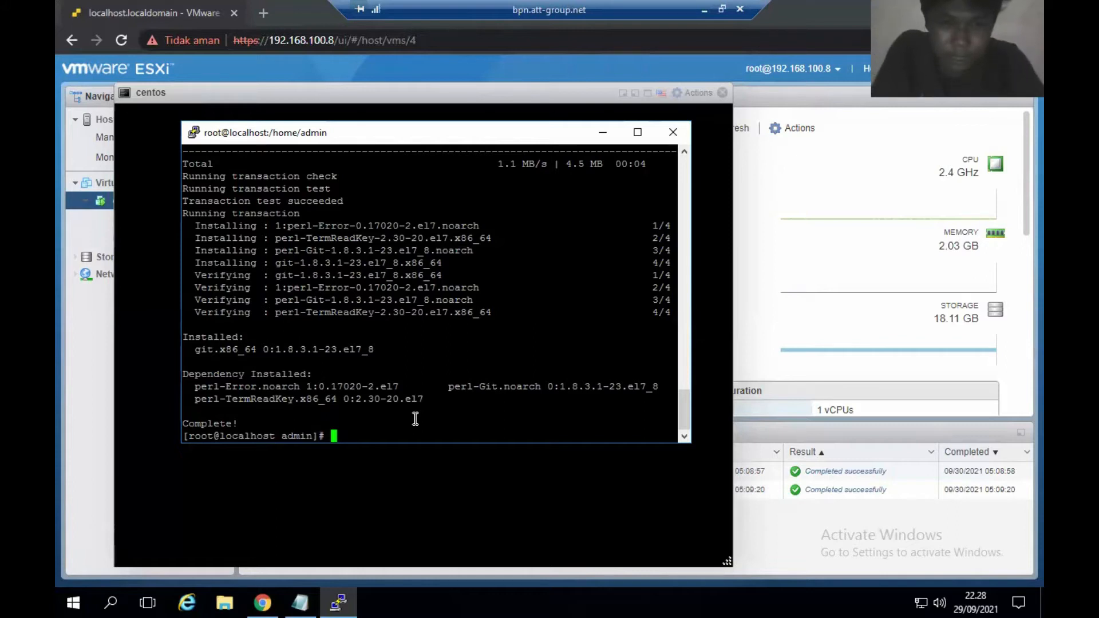
- Copy the wget command from the notes and run it to download mysql80-community-release-el7-3.noarch.rpm from dev.mysql.com
left_click_drag(391, 139, 415, 136)
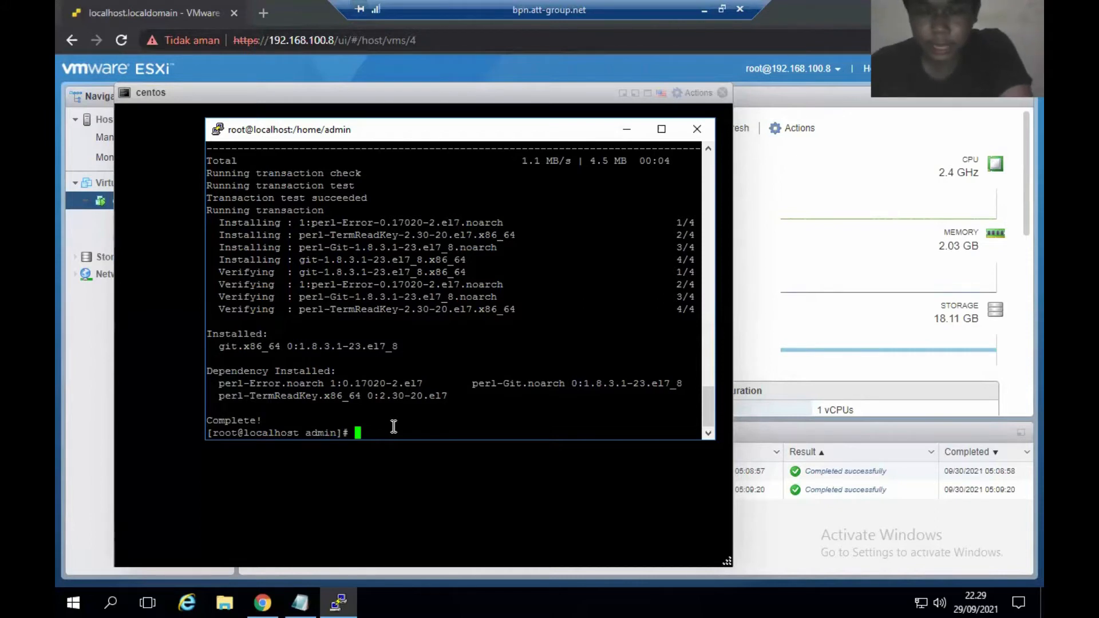
left_click(300, 603)
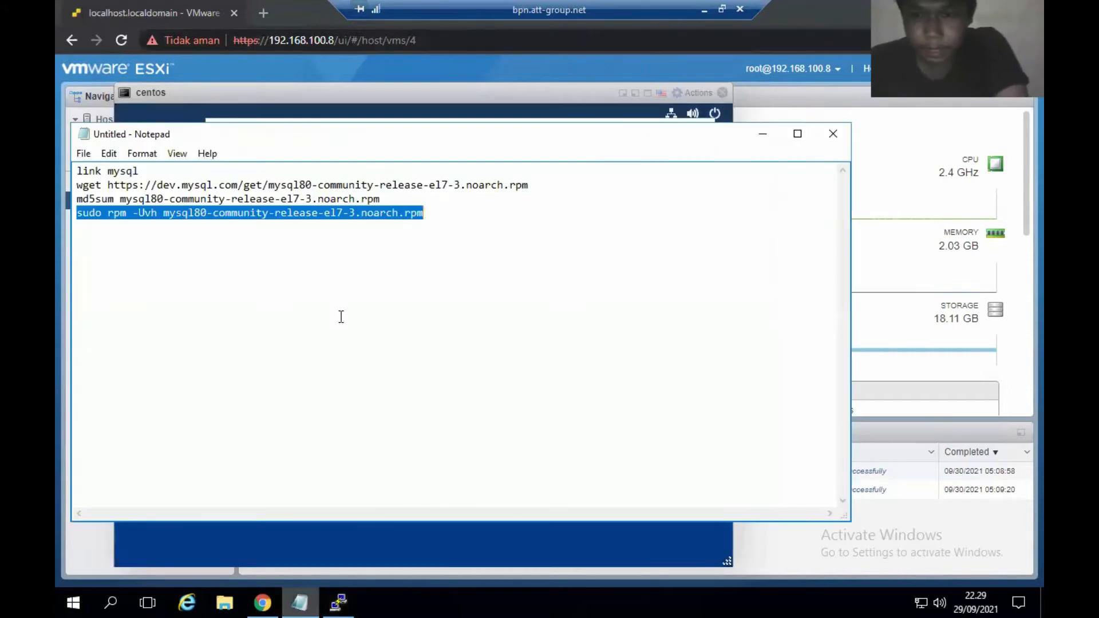
left_click(283, 190)
left_click_drag(532, 185, 78, 185)
key("super+c")
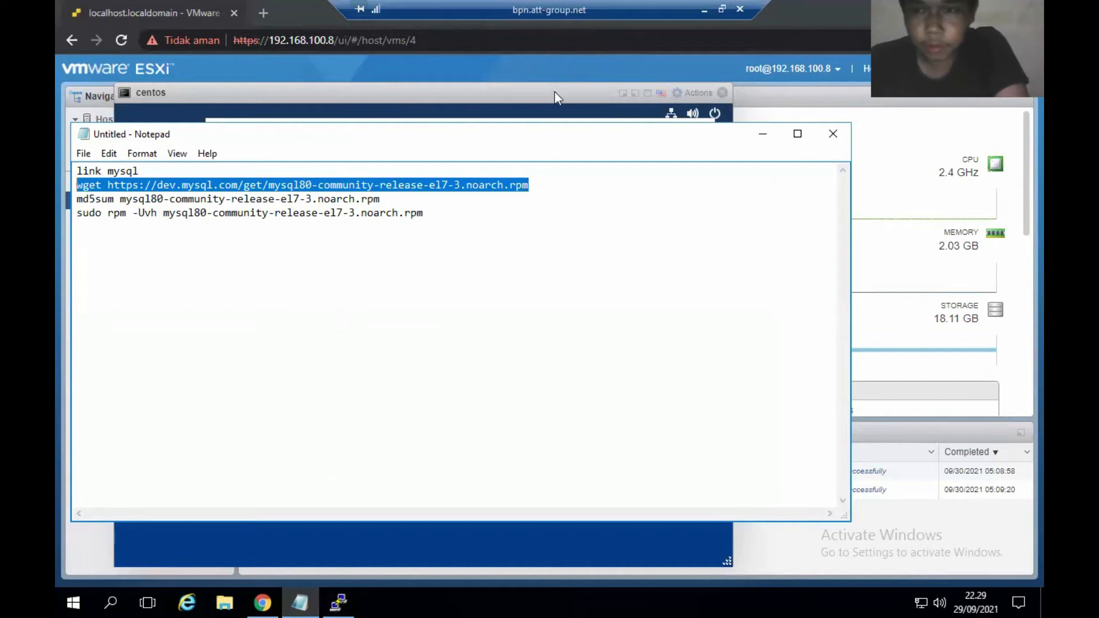
left_click(763, 134)
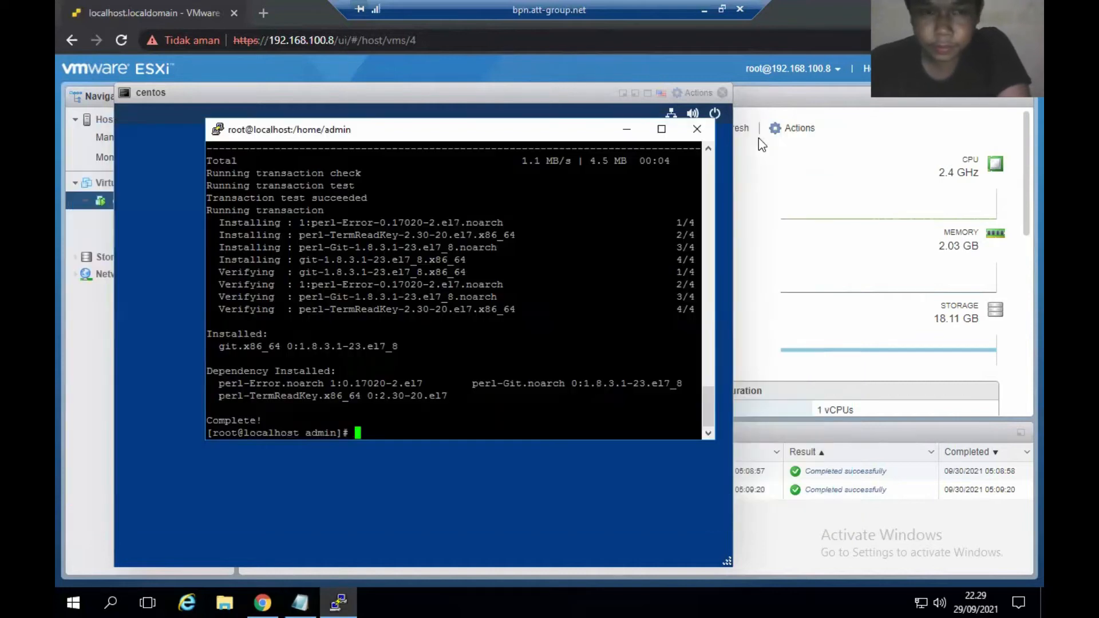
right_click(400, 429)
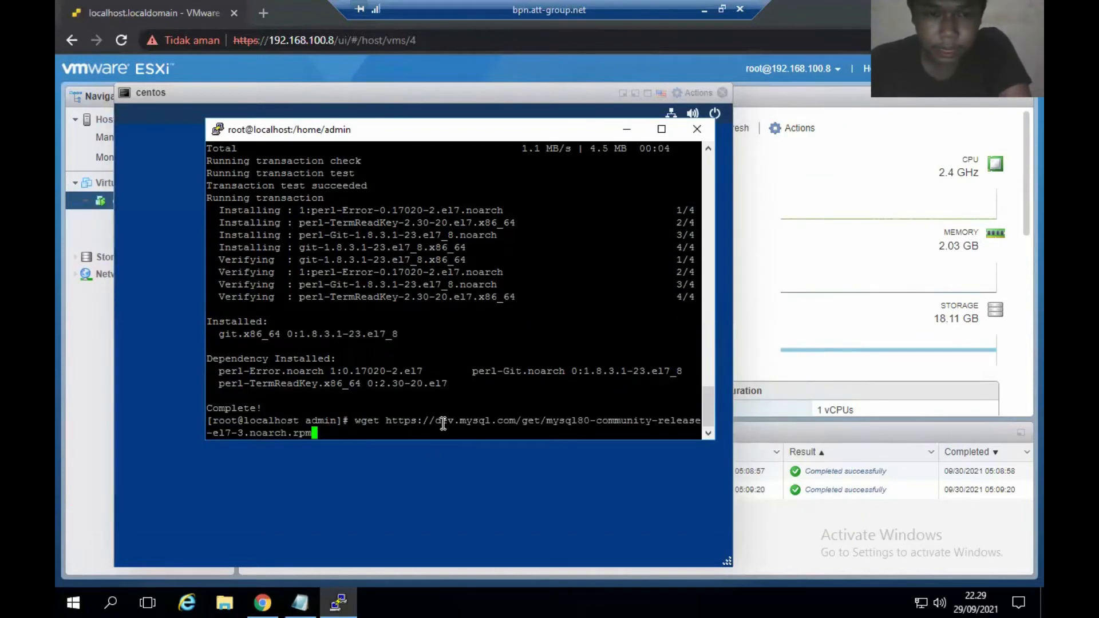
key("Return")
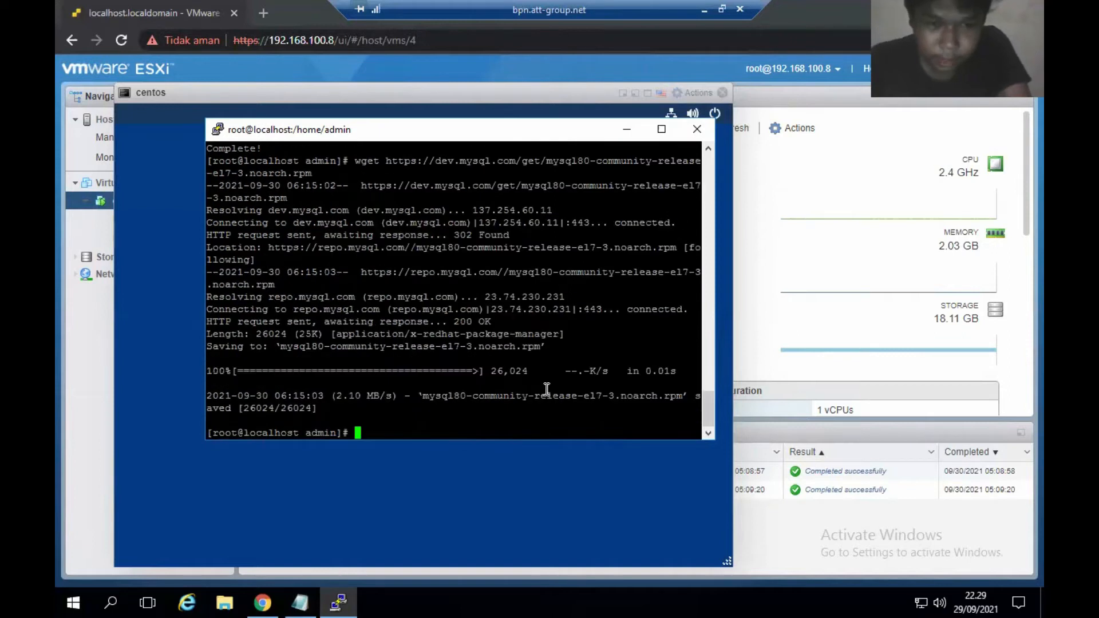
- Copy the md5sum command from the notes and run it to check the downloaded mysql80-community-release-el7-3.noarch.rpm file
left_click(301, 601)
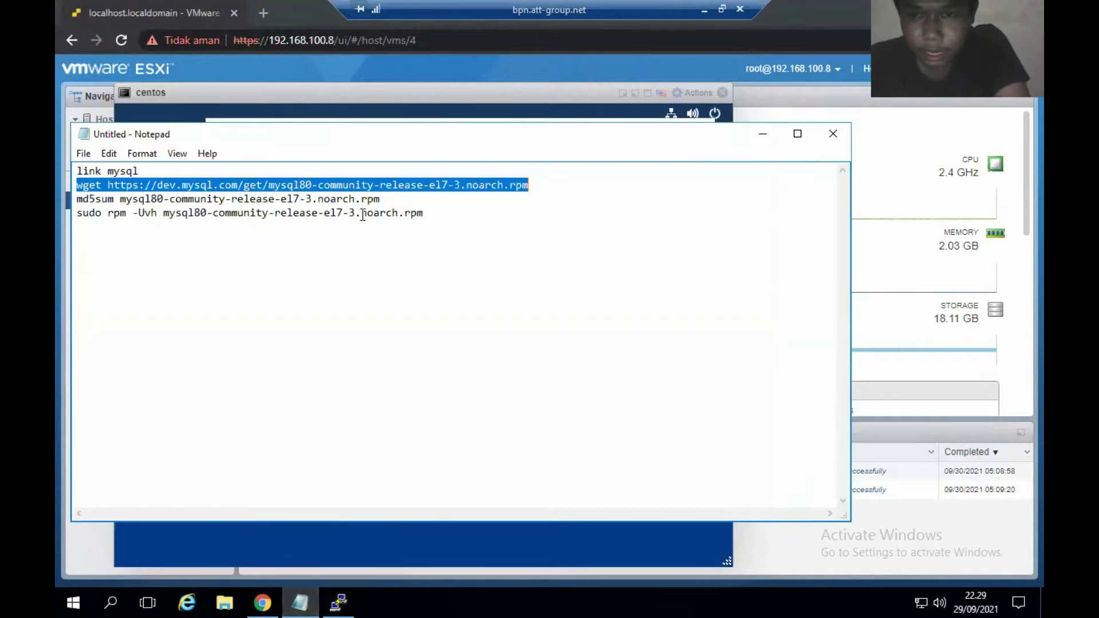
left_click(387, 199)
left_click_drag(388, 200, 74, 200)
right_click(155, 200)
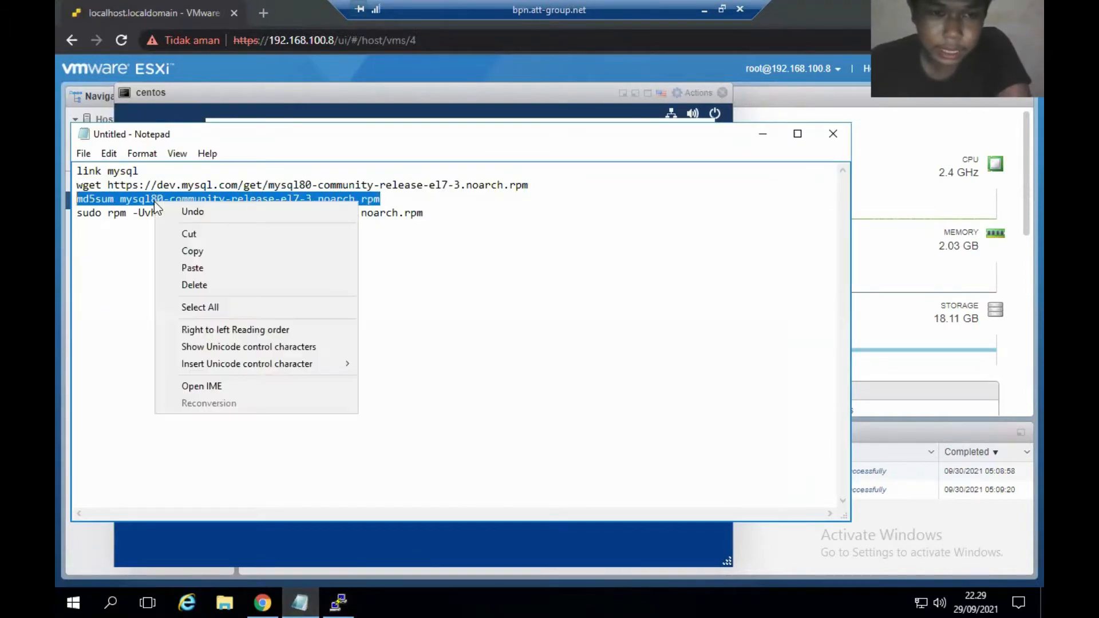
left_click(201, 251)
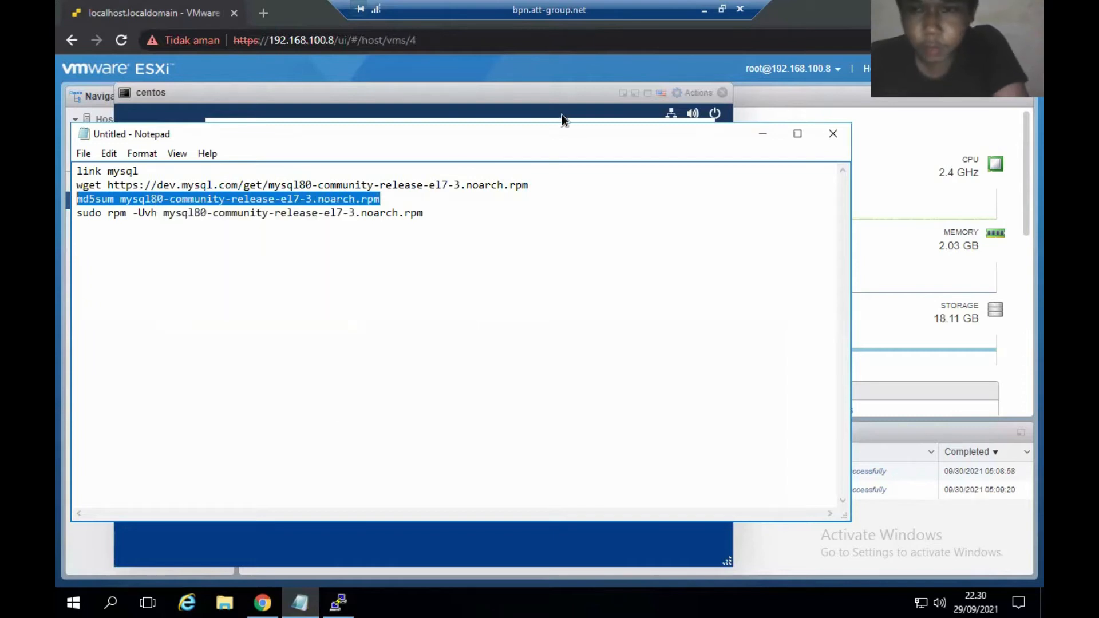
left_click(762, 134)
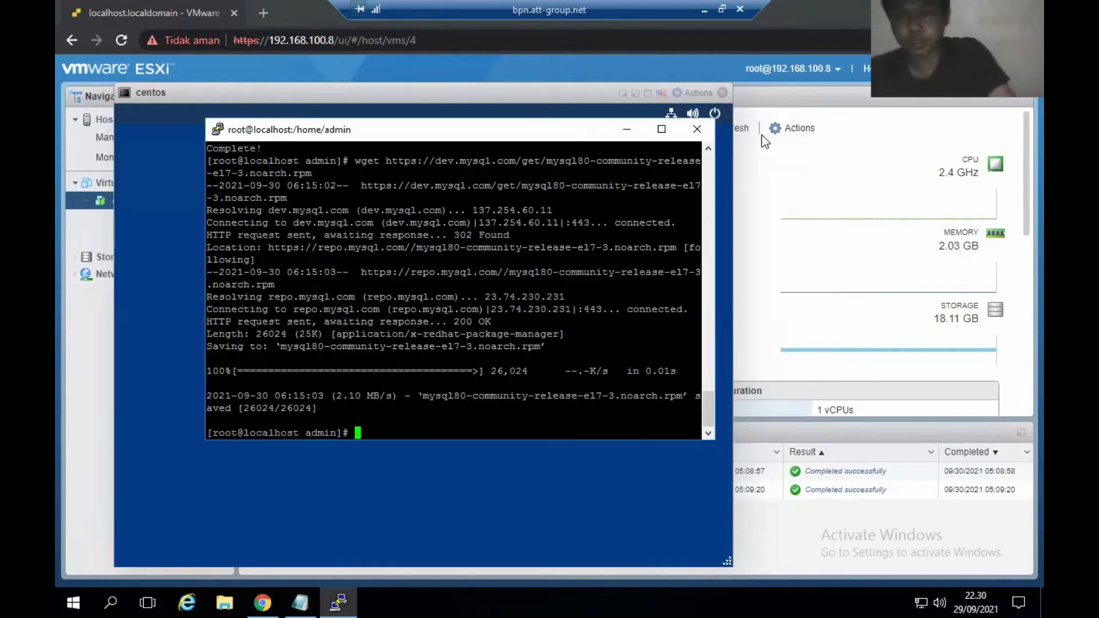
right_click(421, 428)
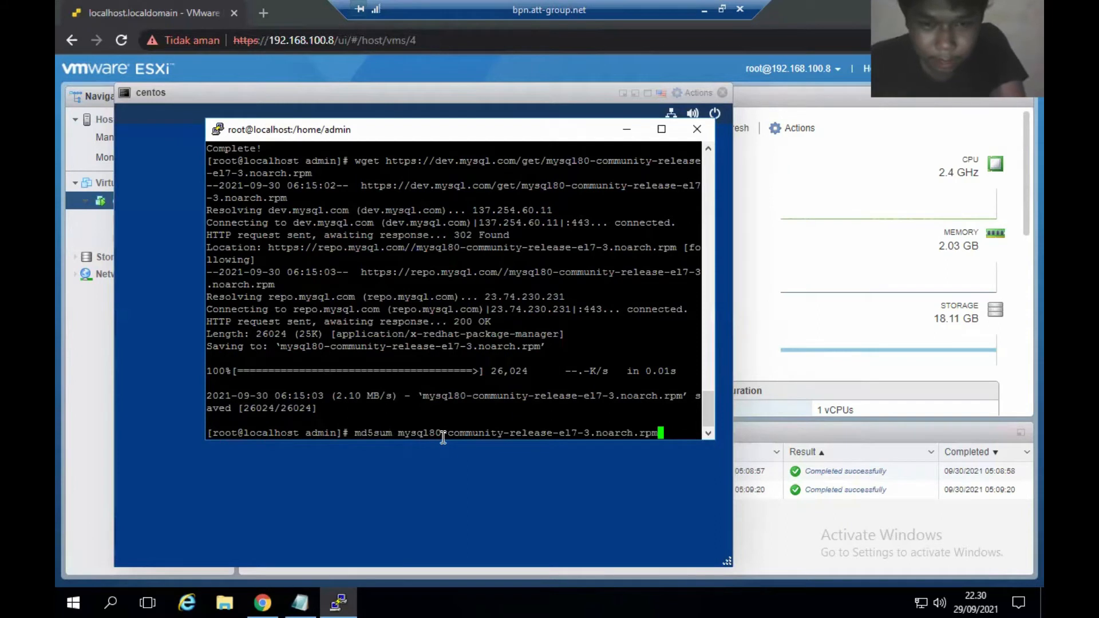
key("Return")
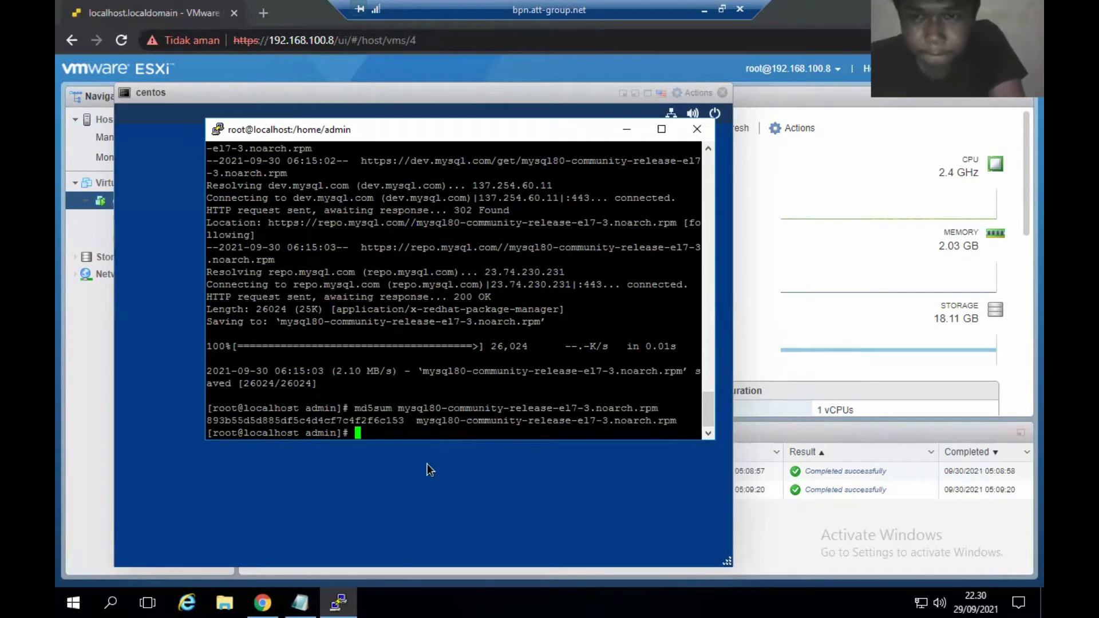
- Copy the sudo rpm -Uvh mysql80-community-release-el7-3.noarch.rpm command from the notes and run it to add the MySQL repository
left_click(302, 601)
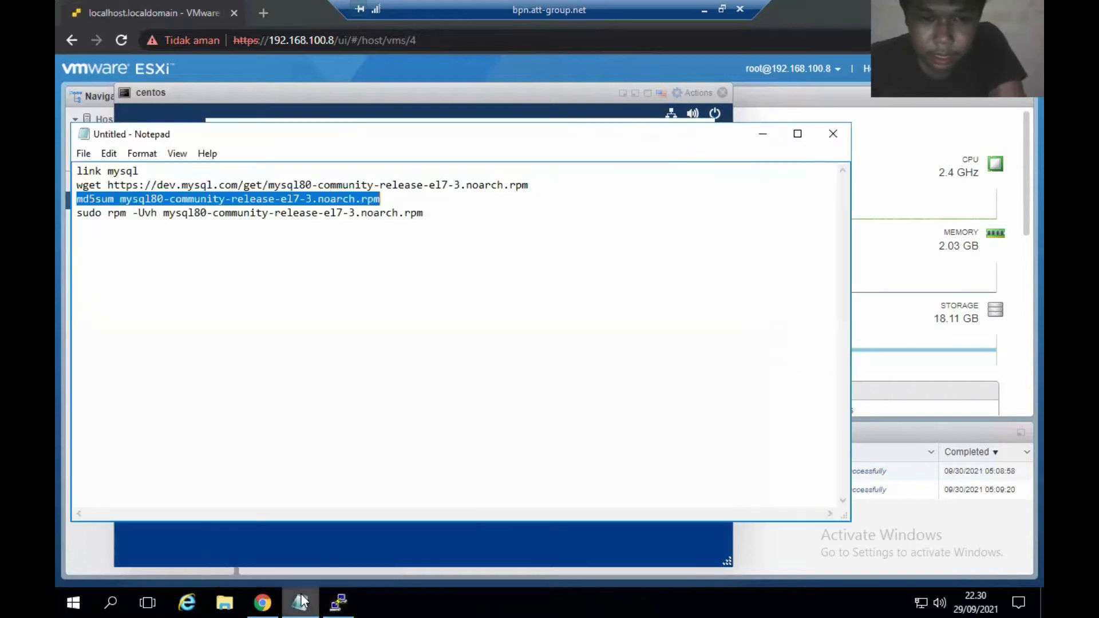
left_click_drag(427, 213, 77, 214)
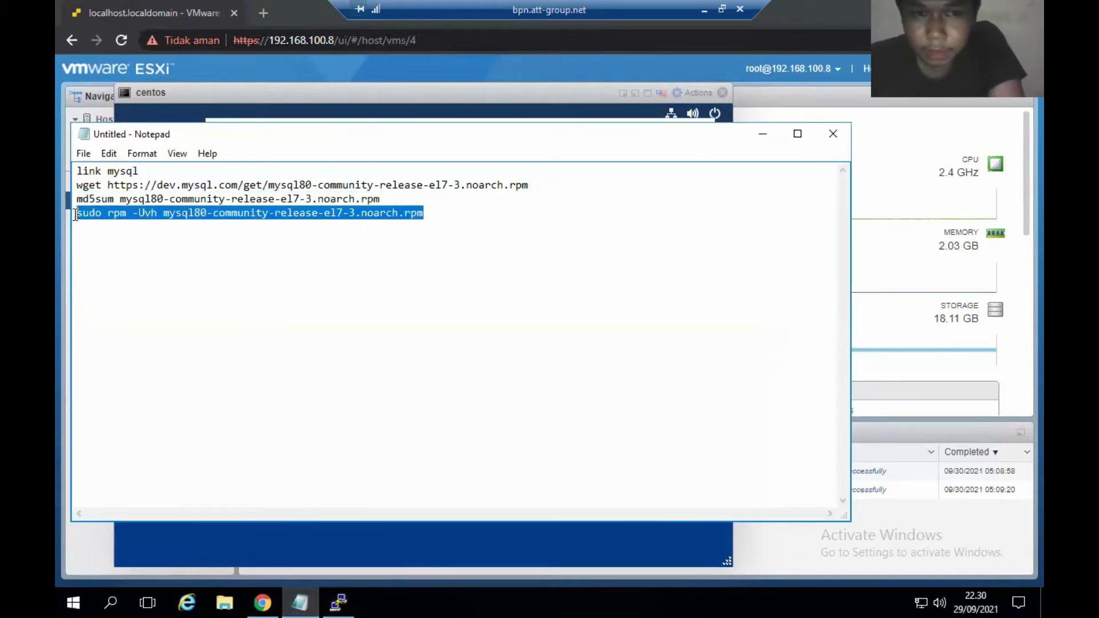
right_click(135, 218)
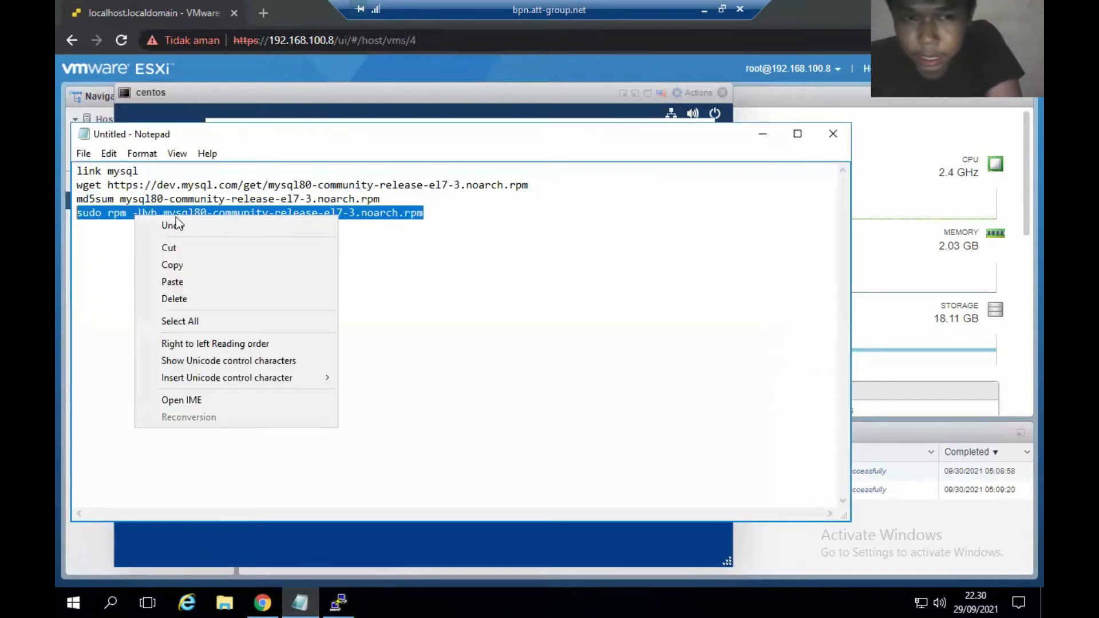
left_click(180, 265)
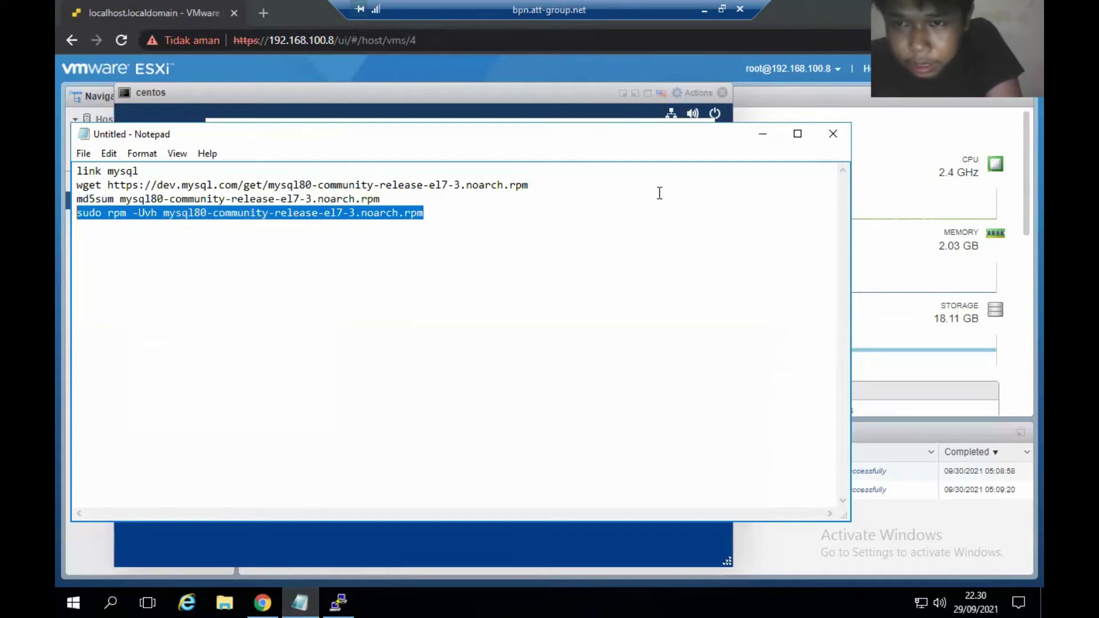
left_click(763, 134)
right_click(417, 426)
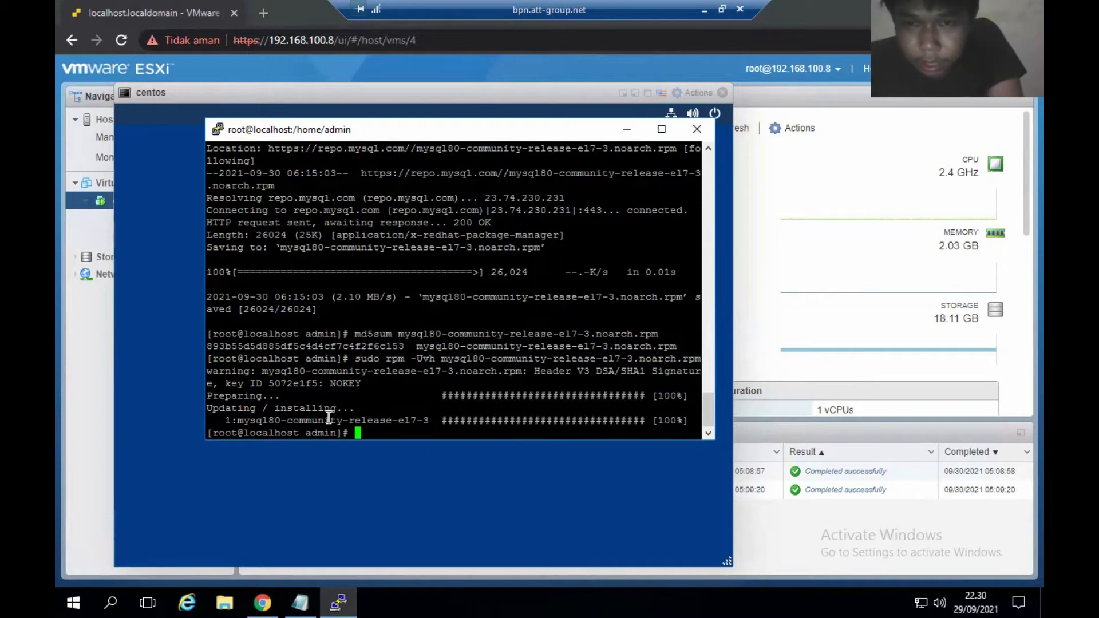
- Install the MySQL server with sudo yum install mysql-server and confirm the installation with y
type("sudo")
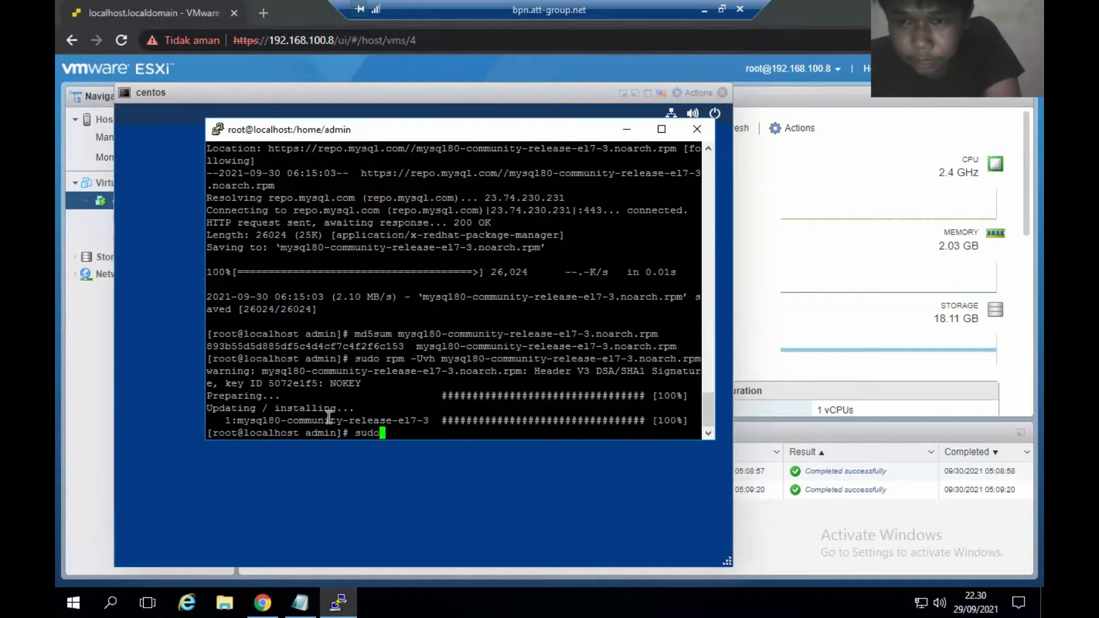
type(" yum ")
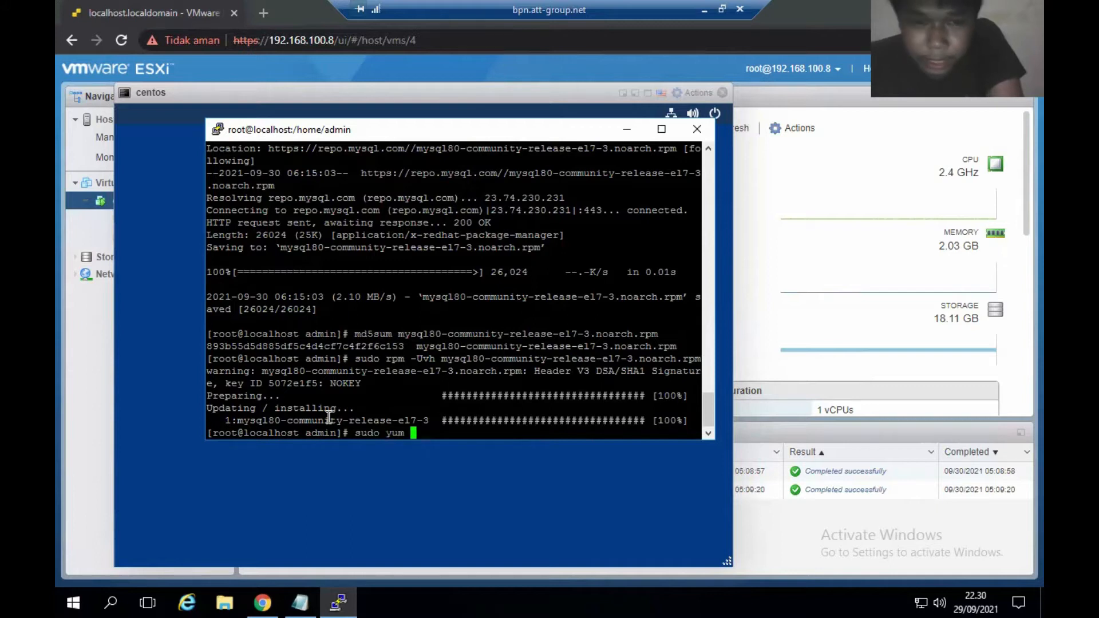
type("install ")
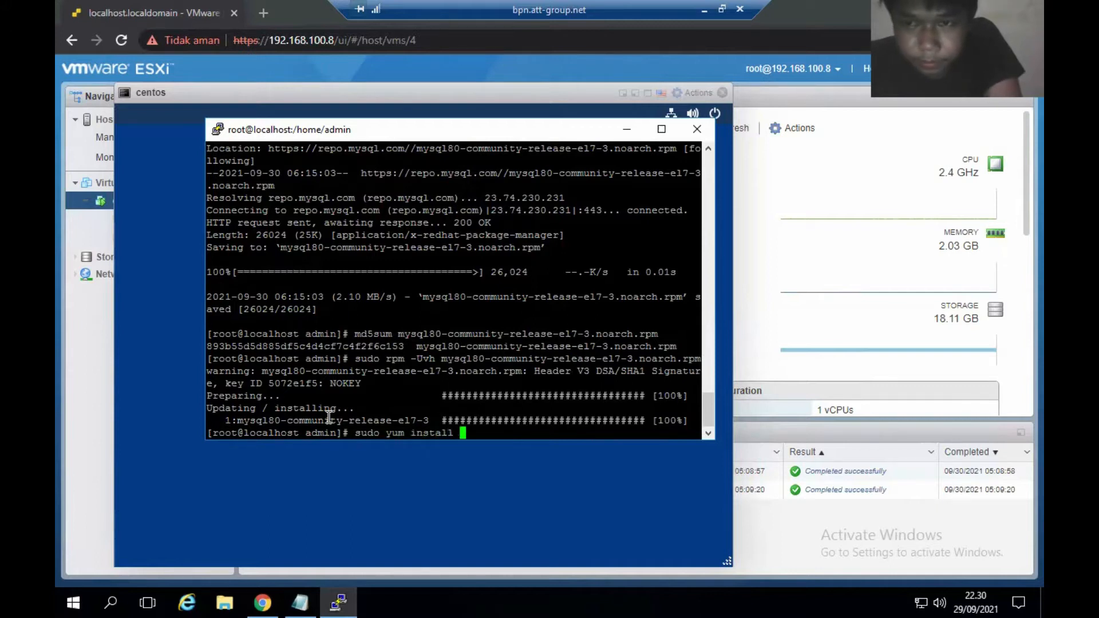
type("mysql-server")
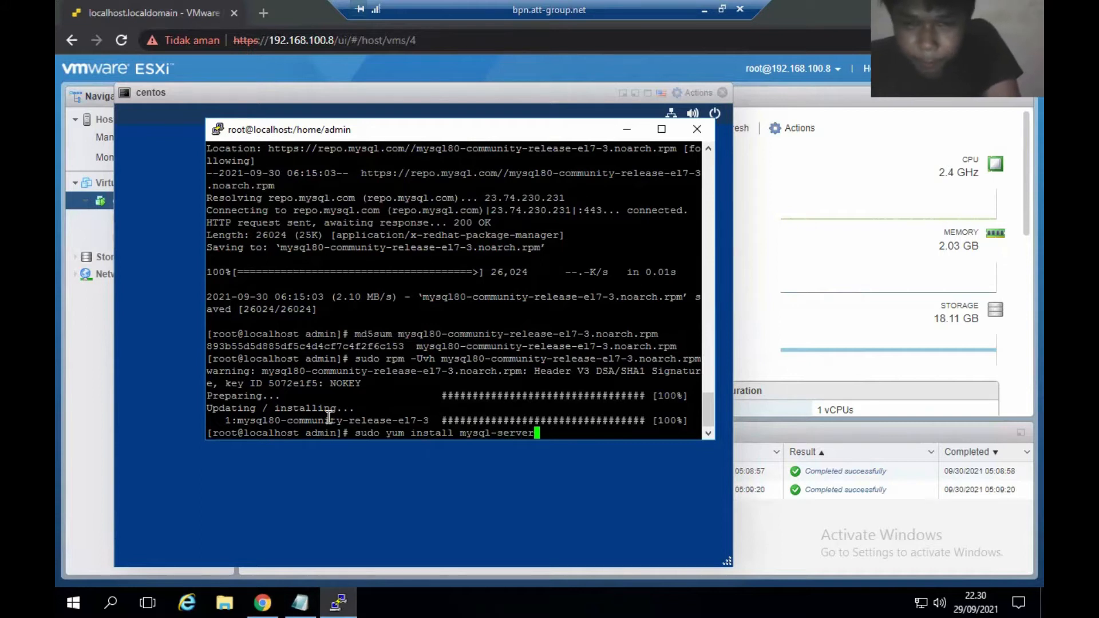
key("Return")
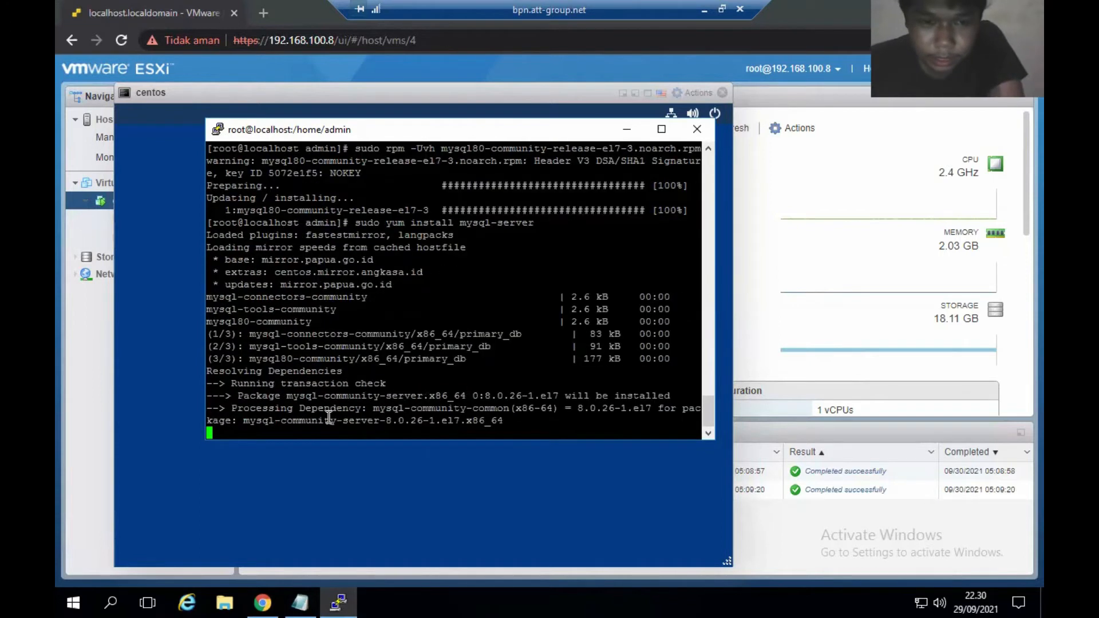
type("y")
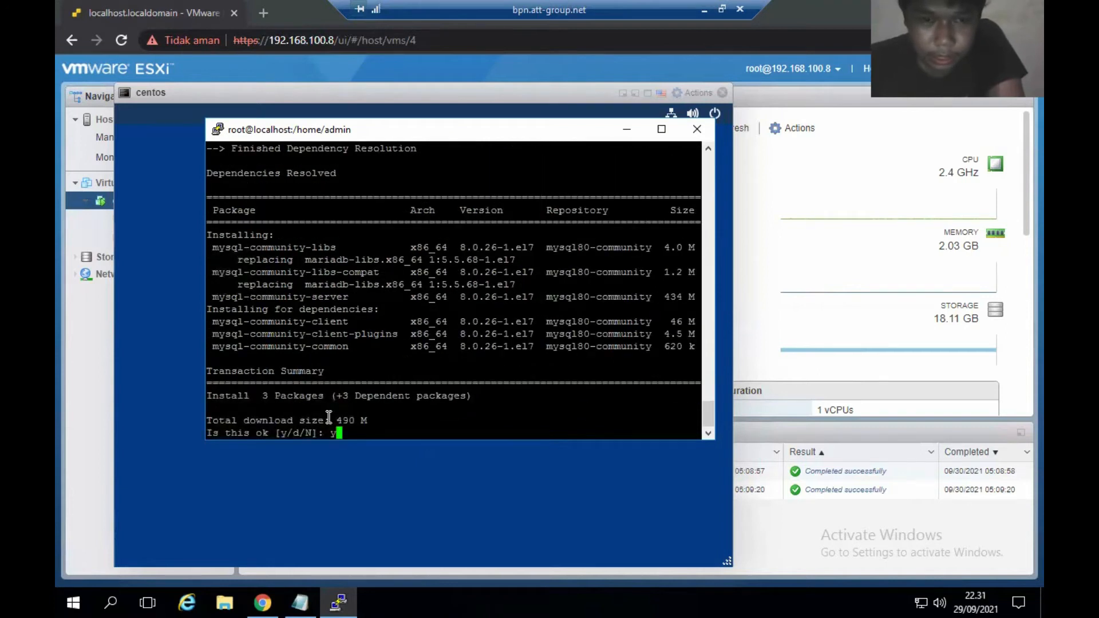
key("Return")
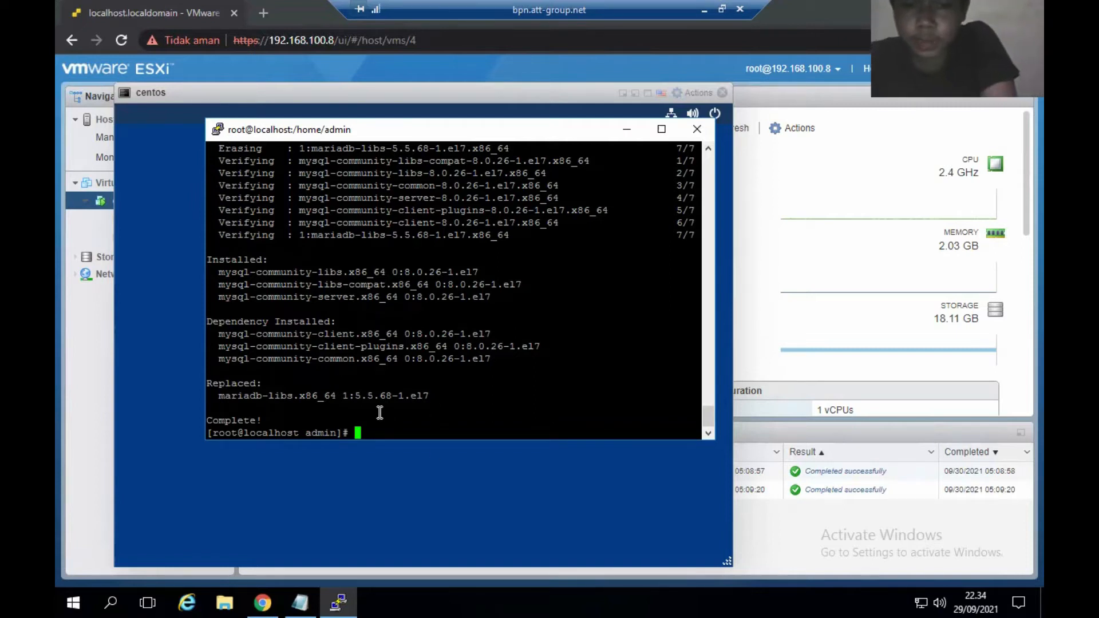
- Start the MySQL service with sudo systemctl start mysqld
type("sudo ")
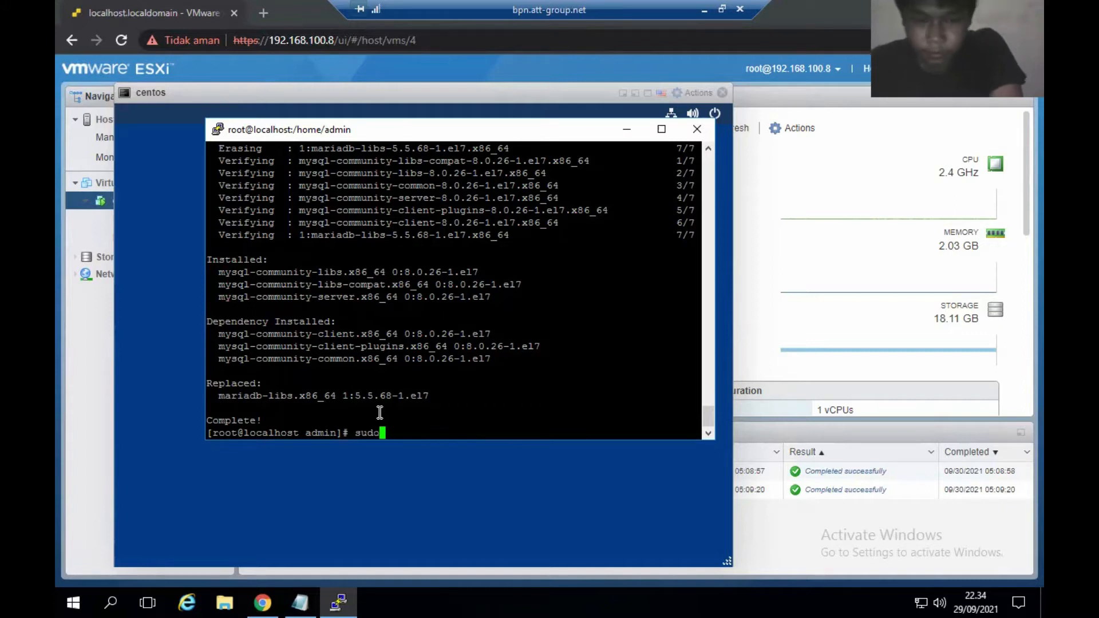
type("s")
type("yste")
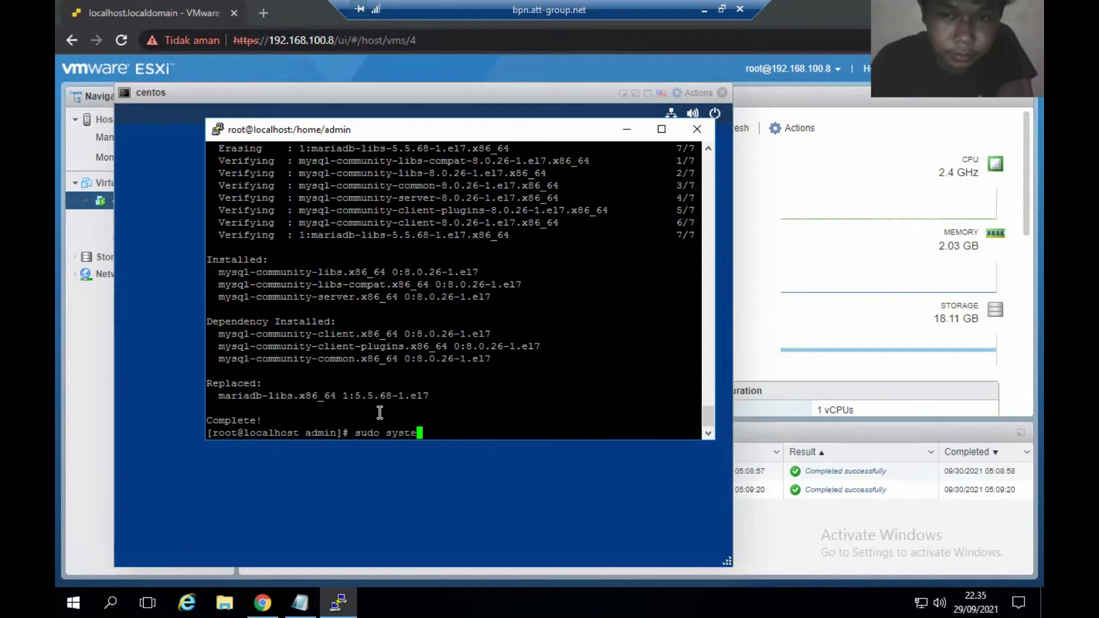
type("mctl ")
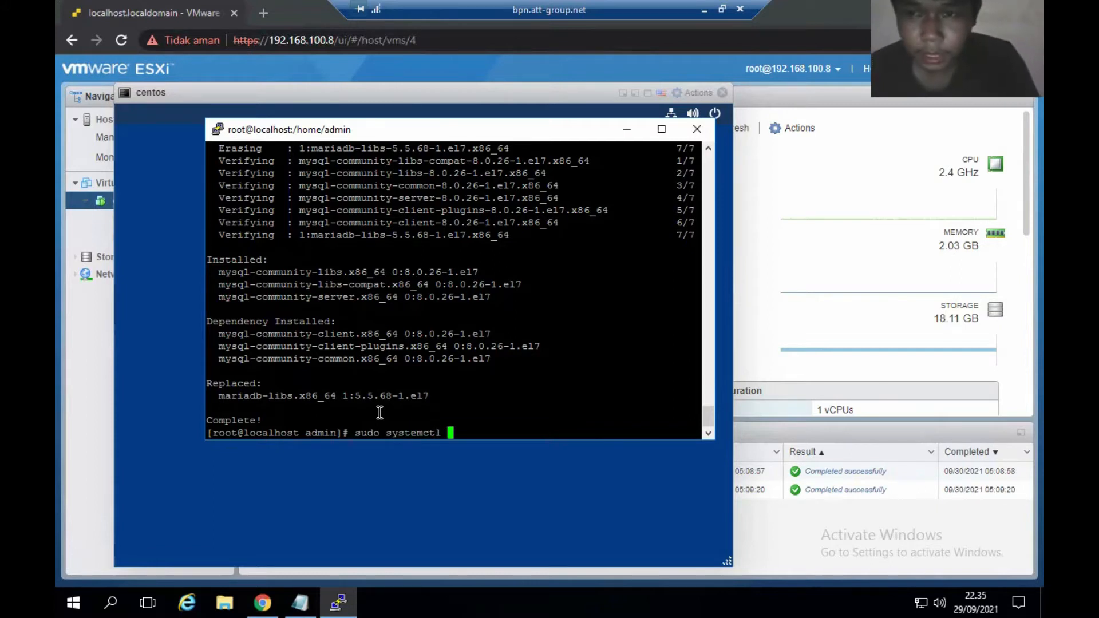
type("start mysqld")
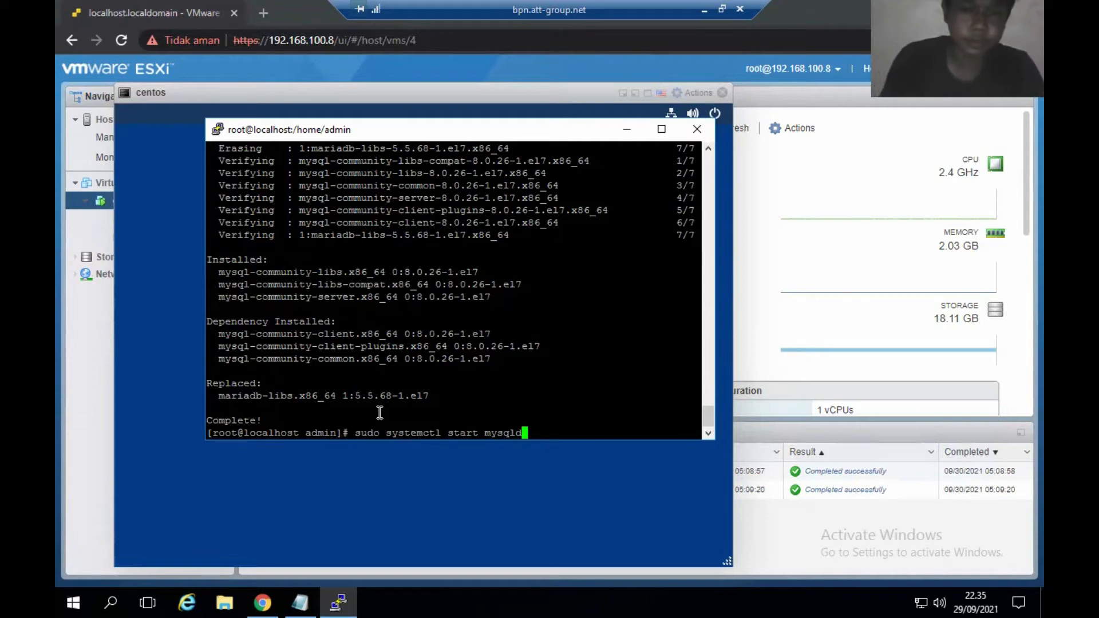
key("Return")
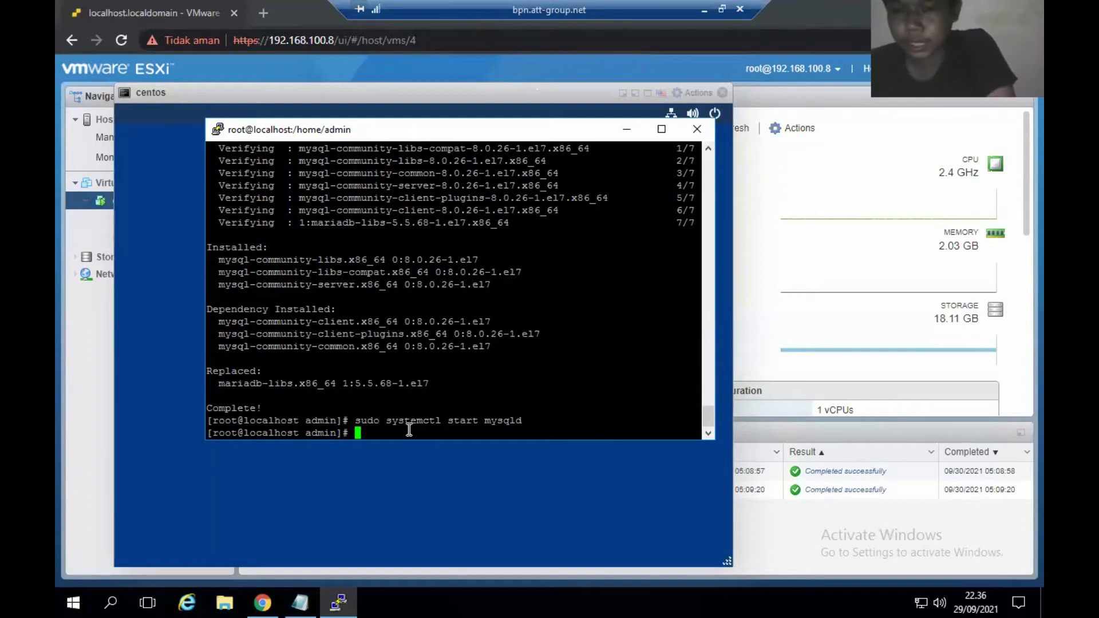
- Try to install the EPEL repository with sudo yum install epel-realese
type("sudo")
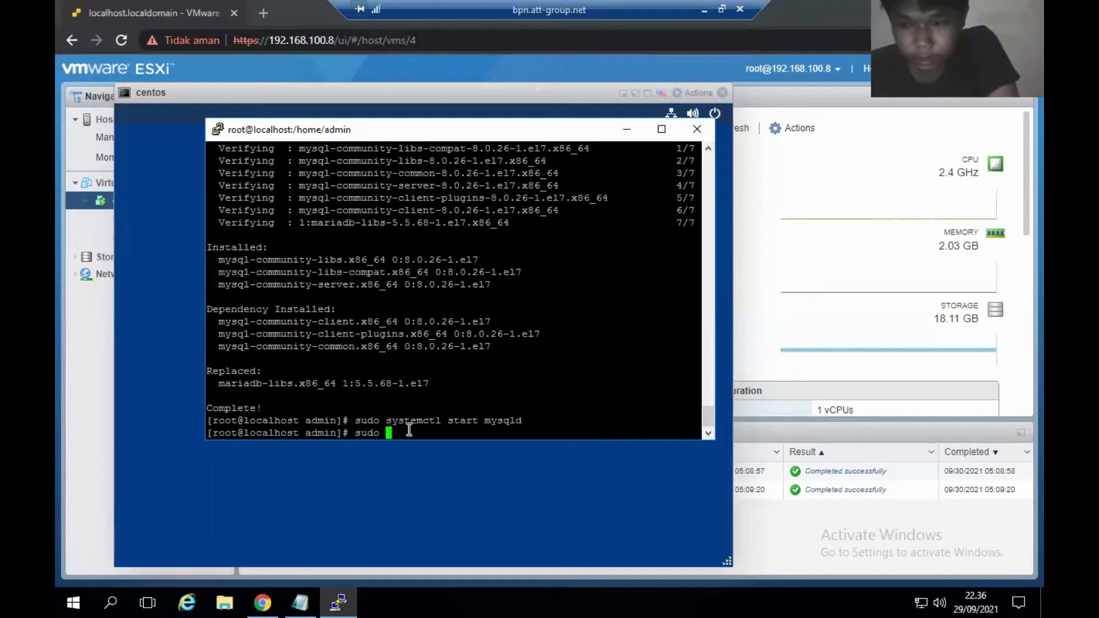
type(" yum ")
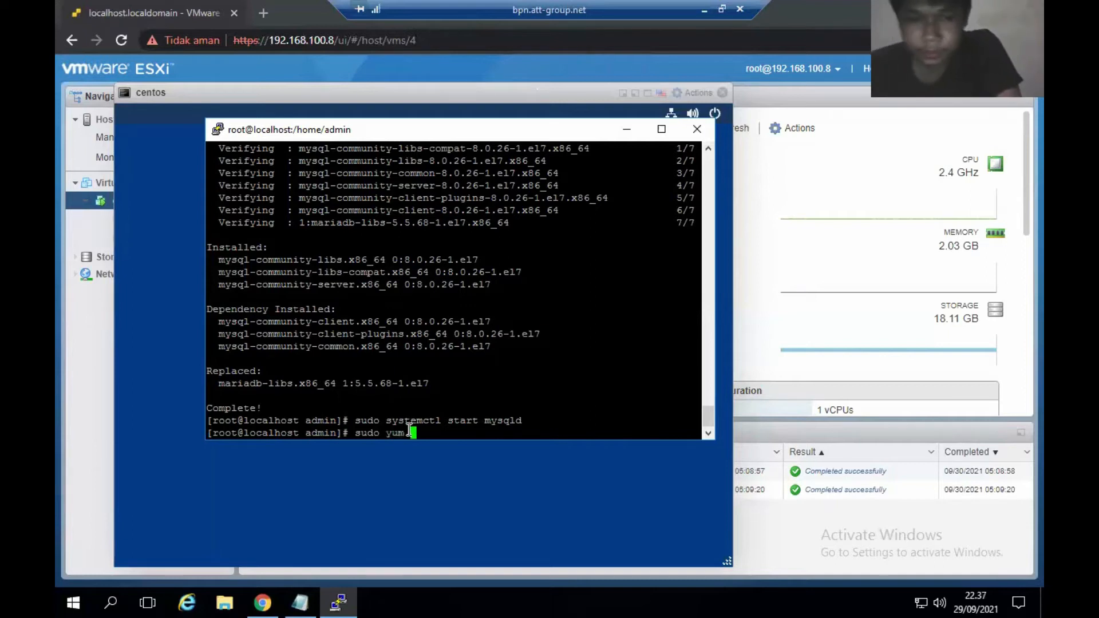
type("install")
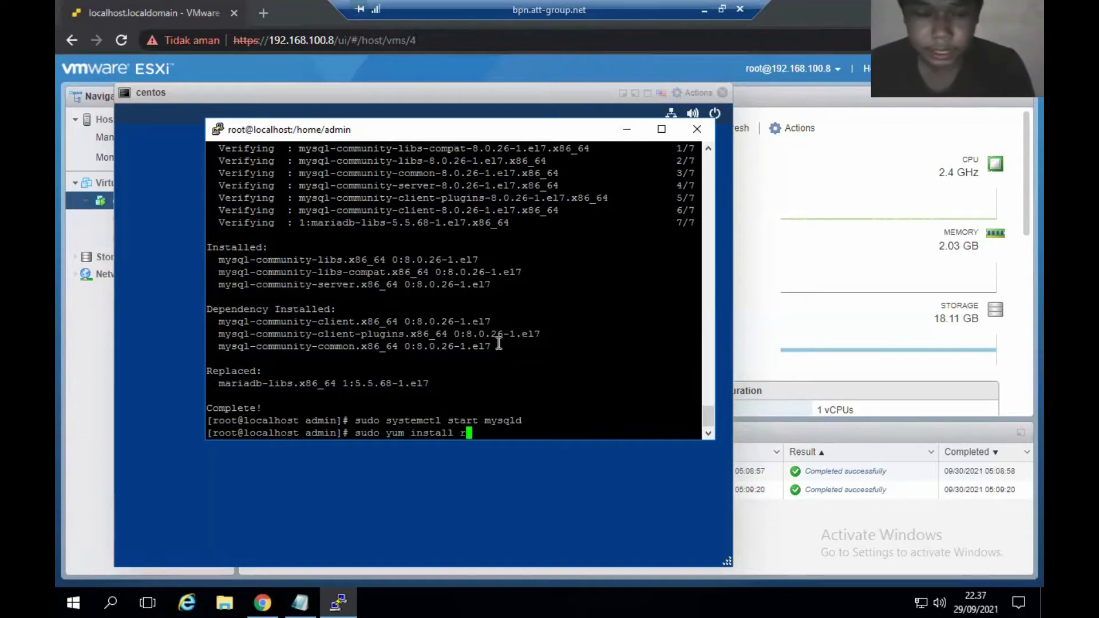
type(" epe")
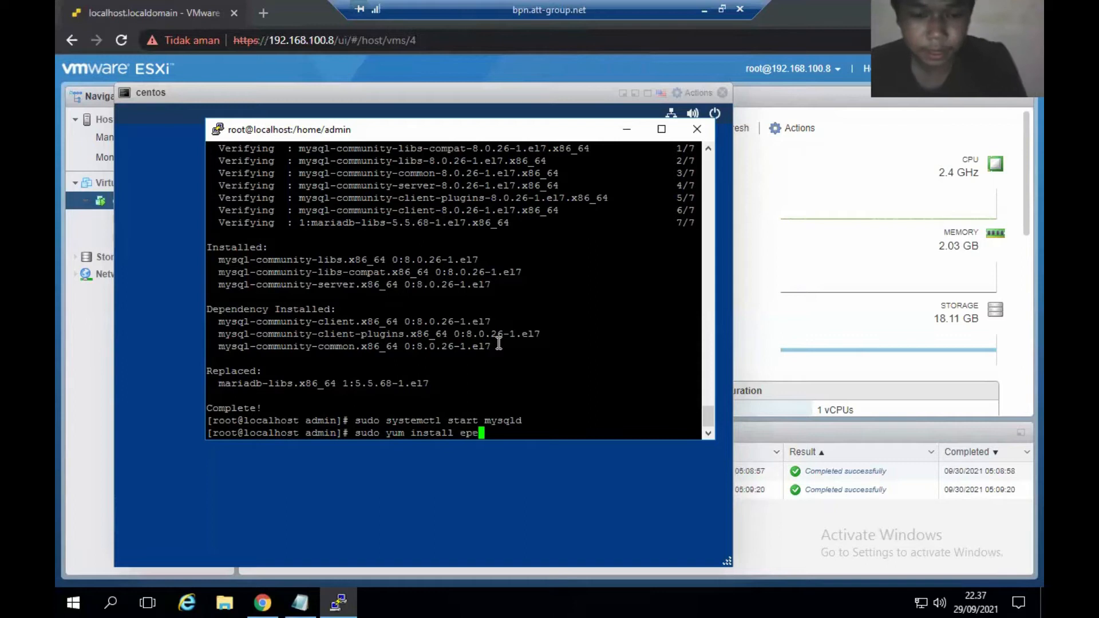
type("l-realese")
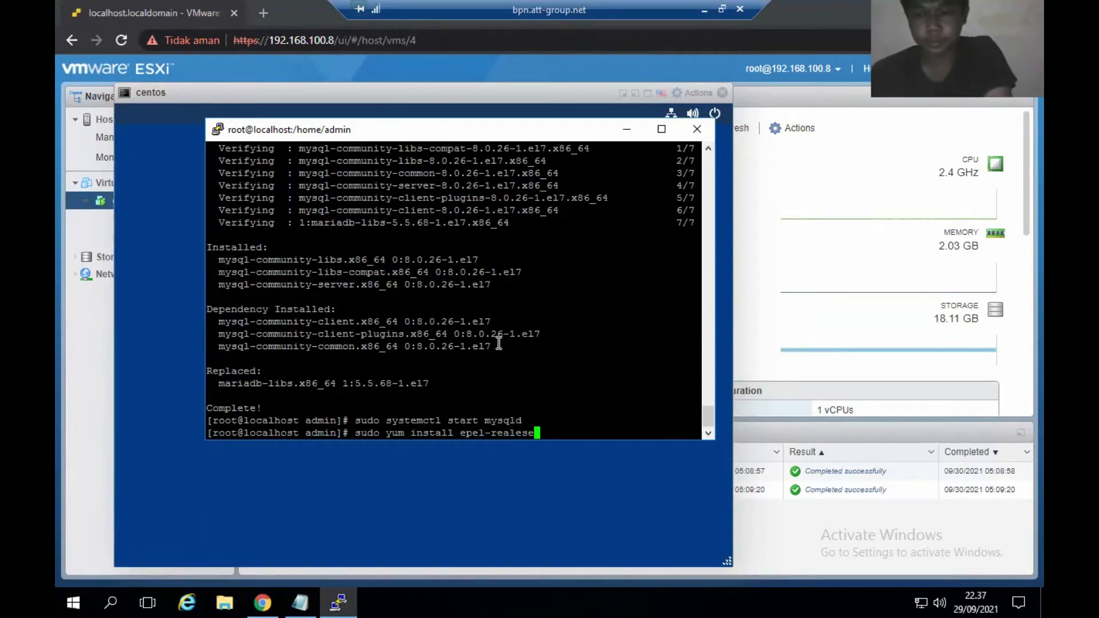
key("Return")
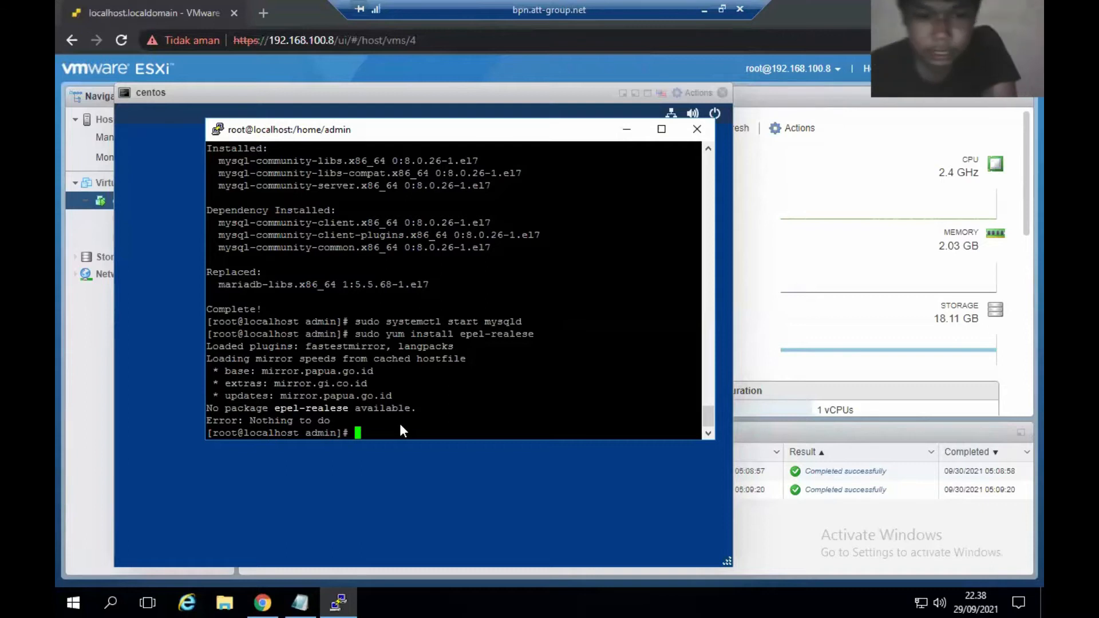
- Install the EPEL repository with sudo yum install epel-release and confirm the installation with y
key("Up")
key("Up")
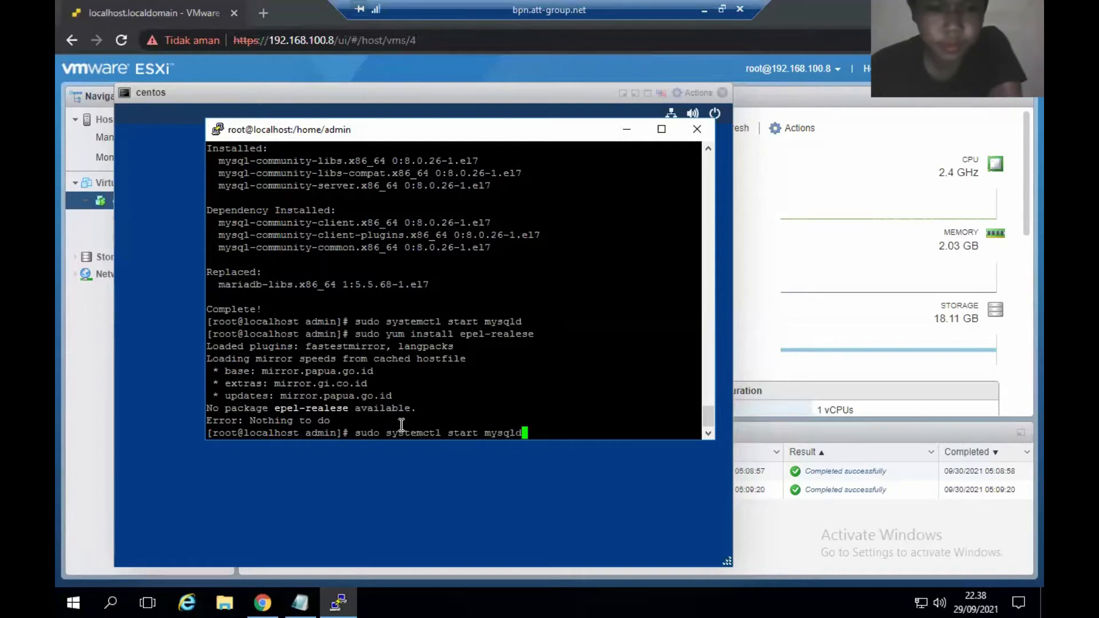
key("Down")
key("Down")
type("sudo yum inst")
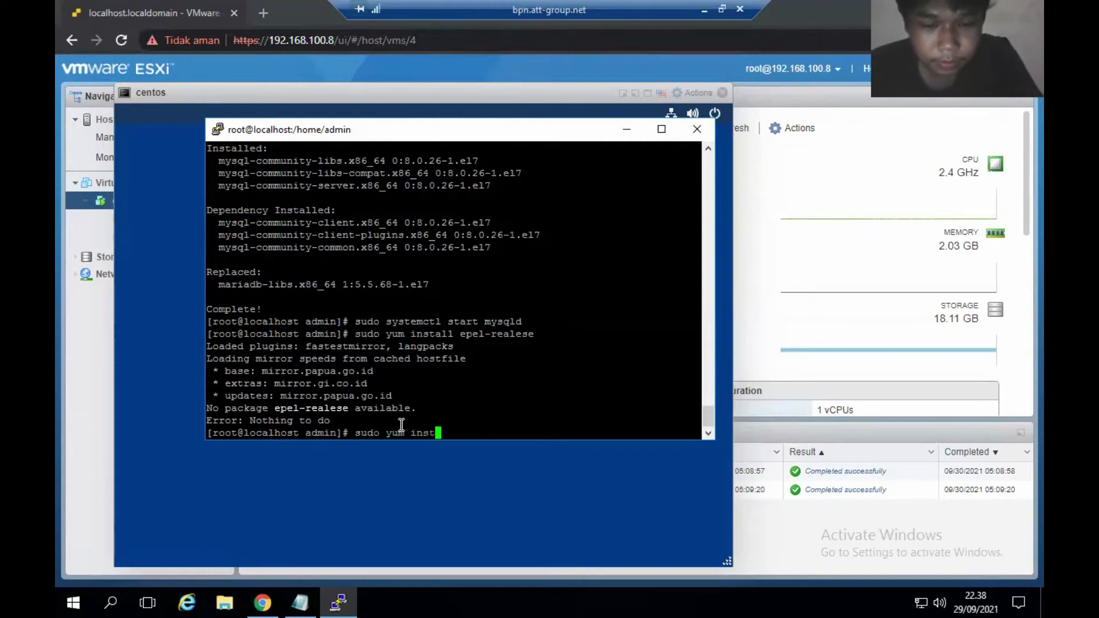
type("all epel")
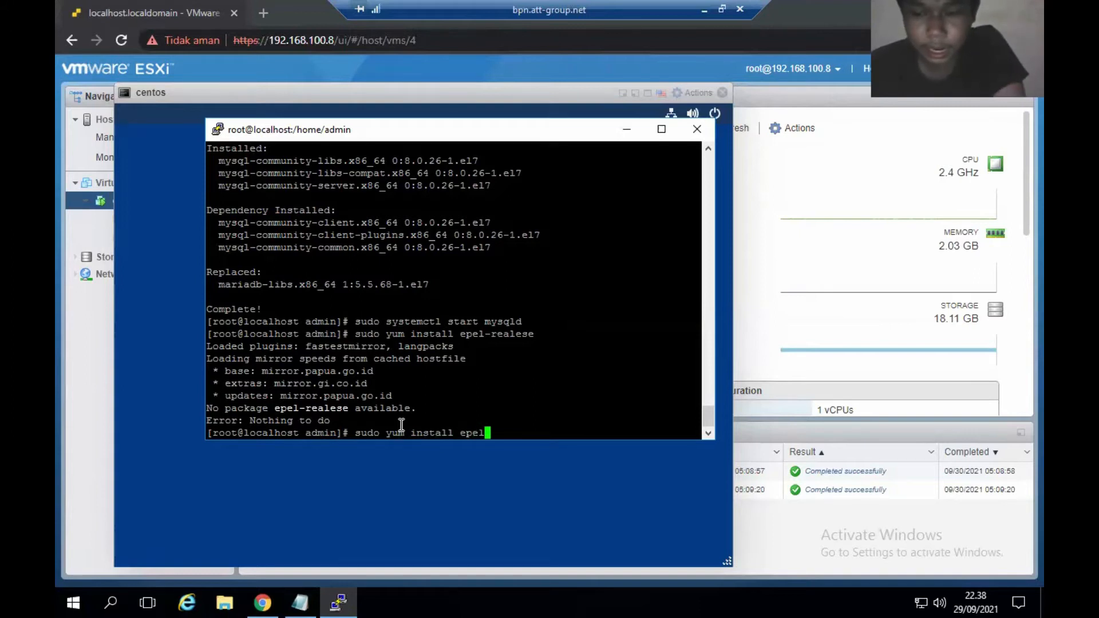
type("-re")
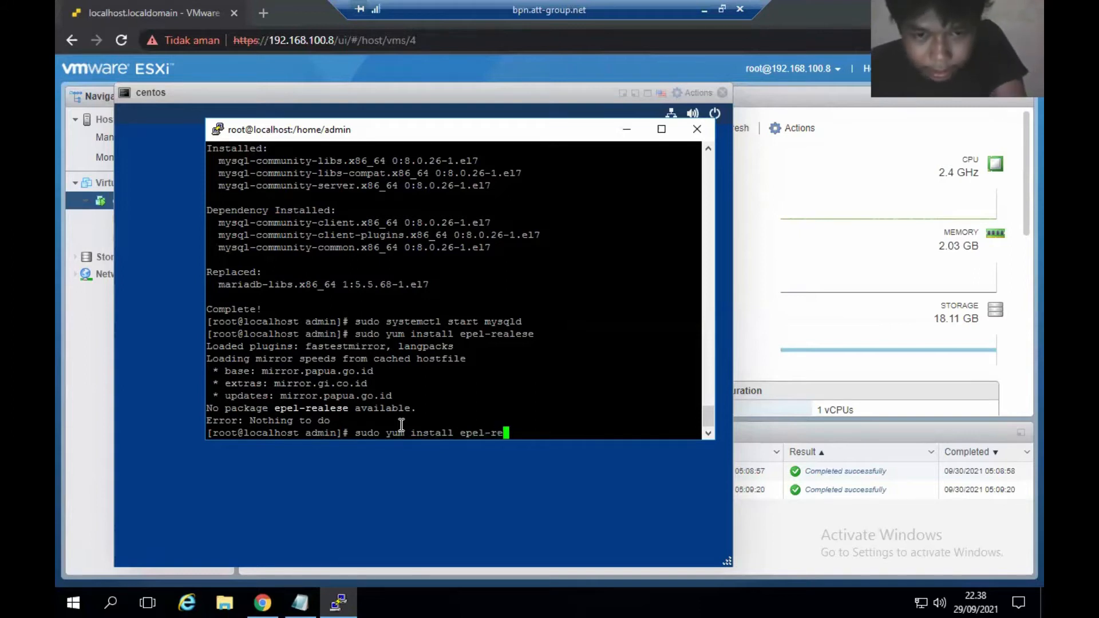
type("lease")
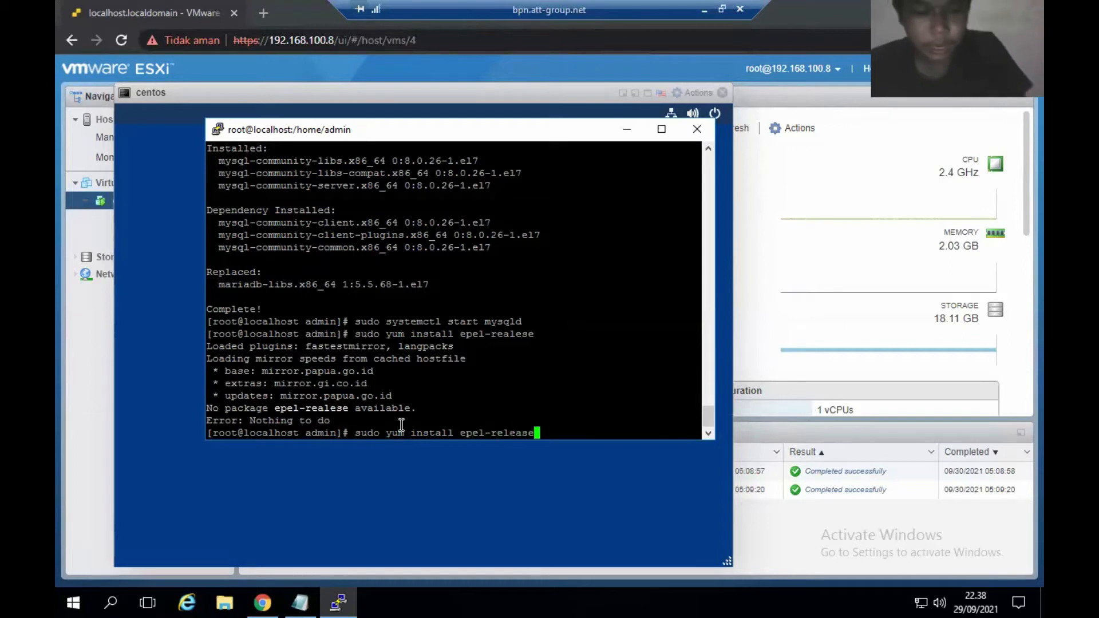
key("Return")
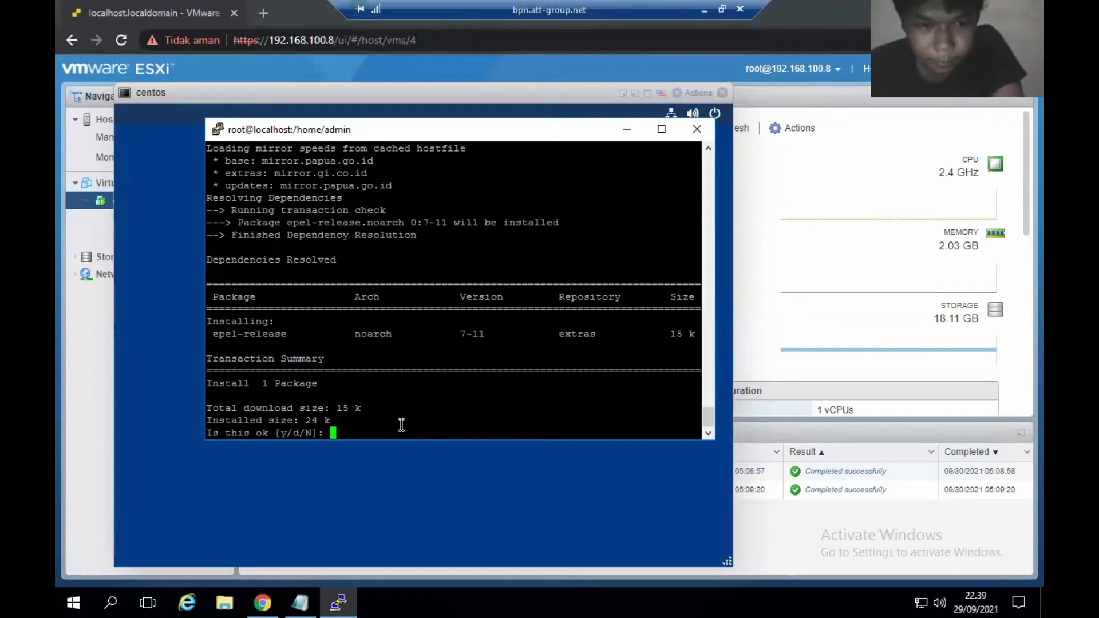
type("y")
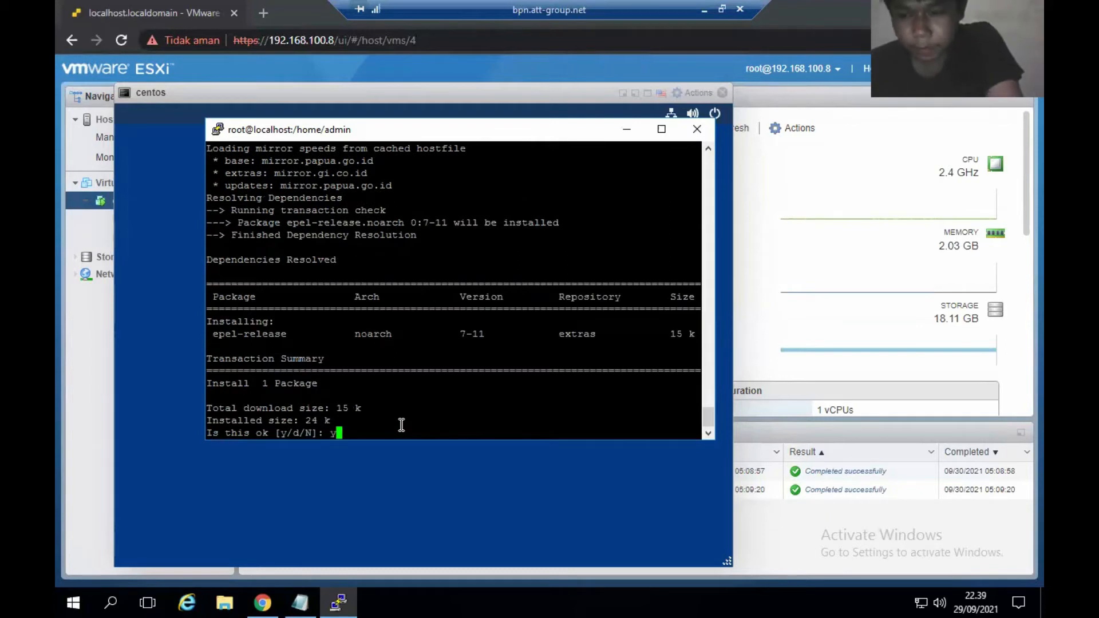
key("Return")
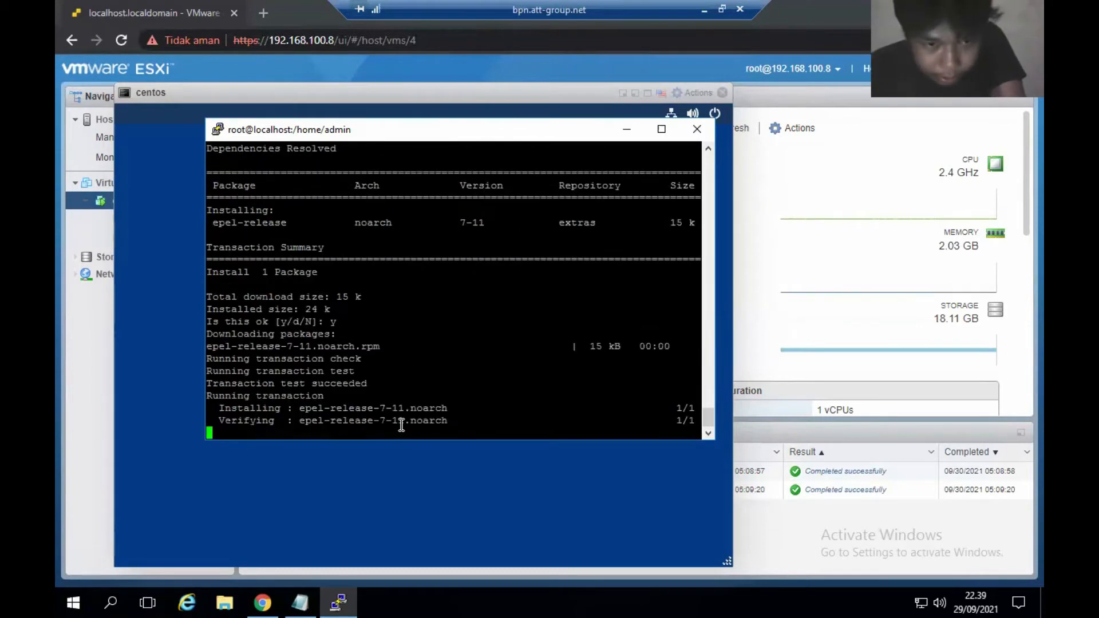
key("Return")
key("Return")
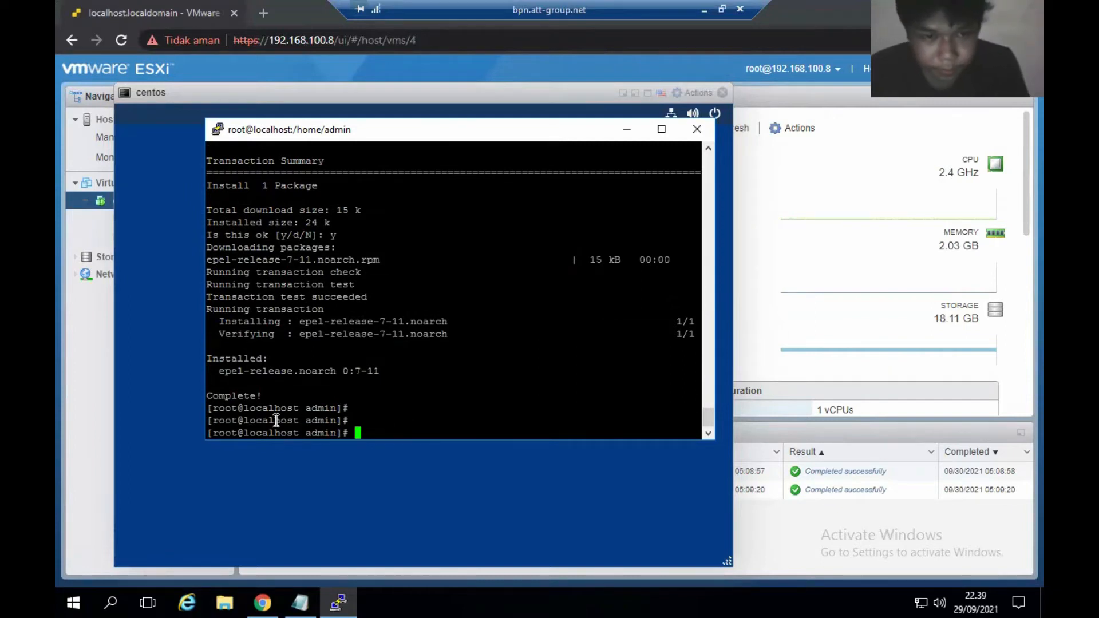
left_click_drag(207, 395, 269, 395)
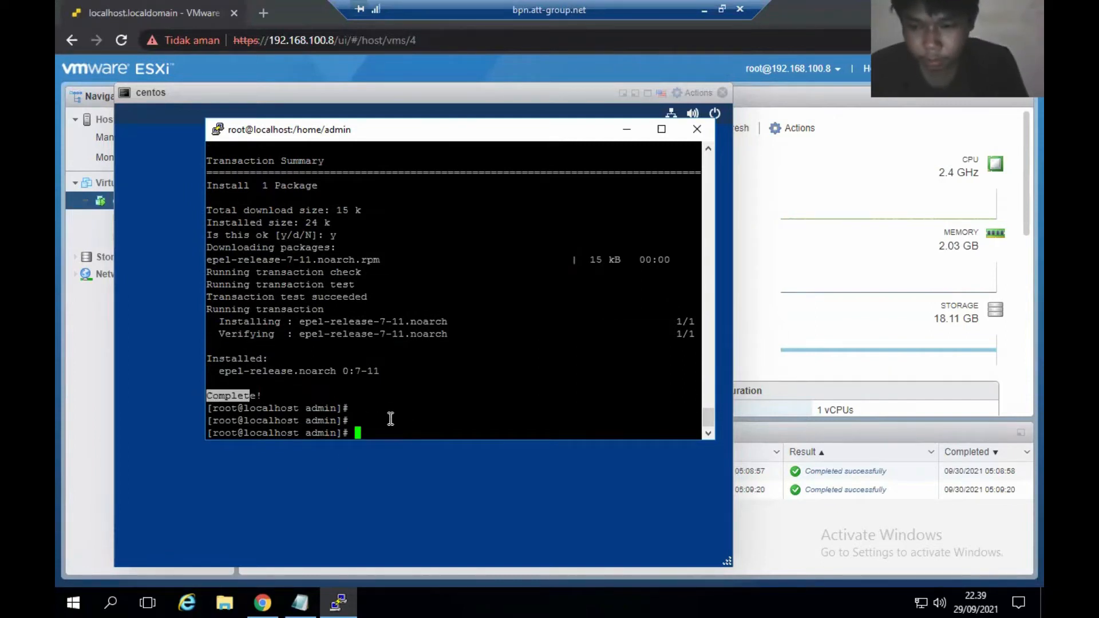
left_click(373, 426)
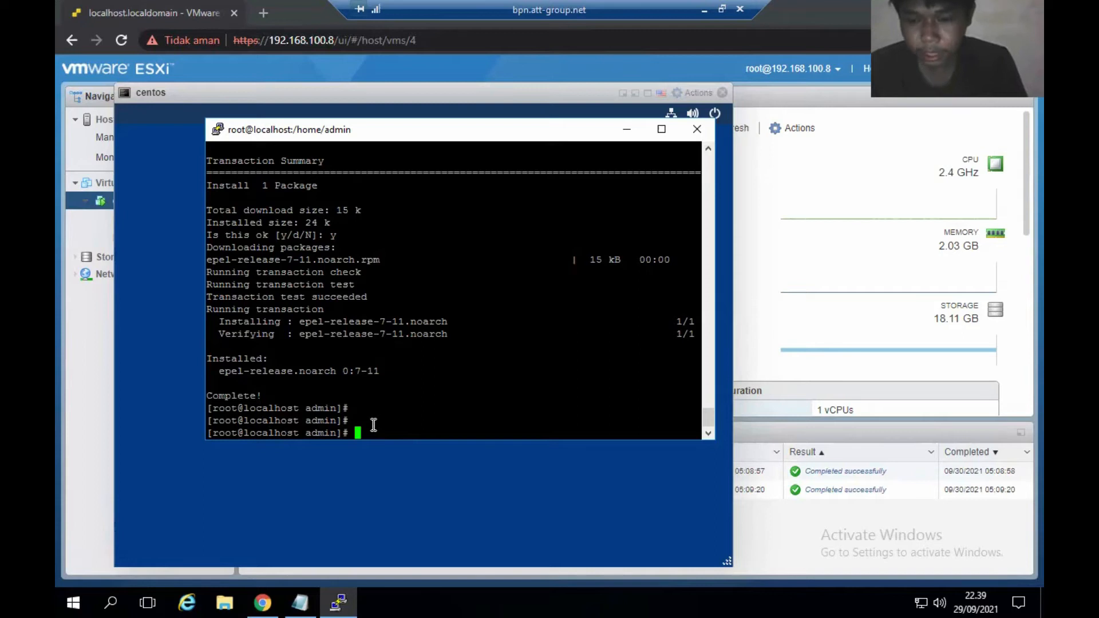
- Try to install phpMyAdmin with sudo yum intall phpmyadmin
type("p")
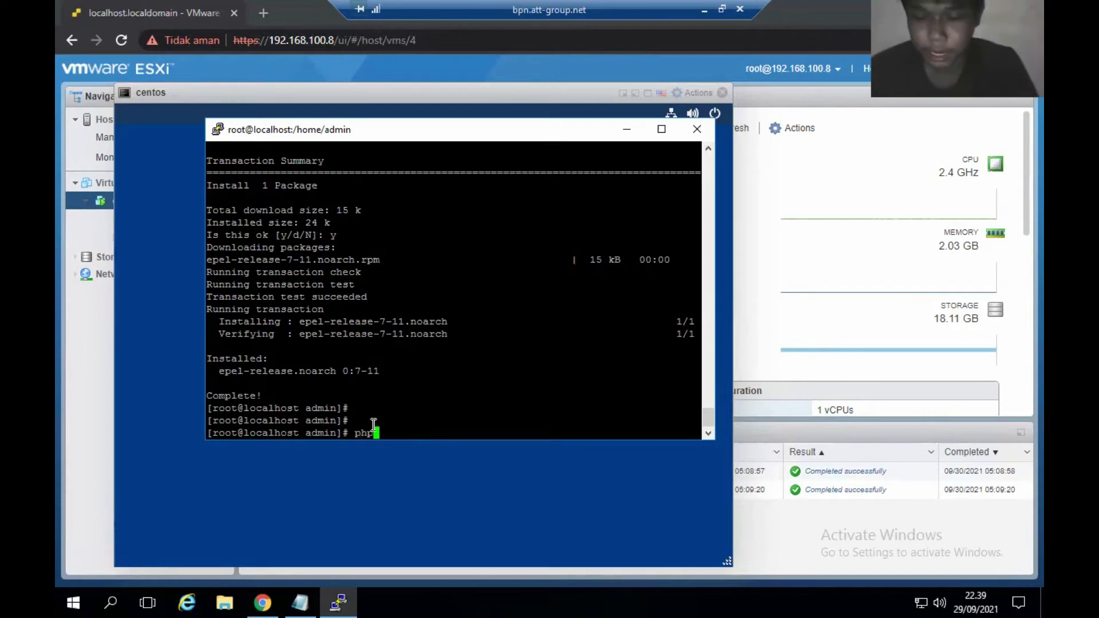
key("BackSpace")
type("sud")
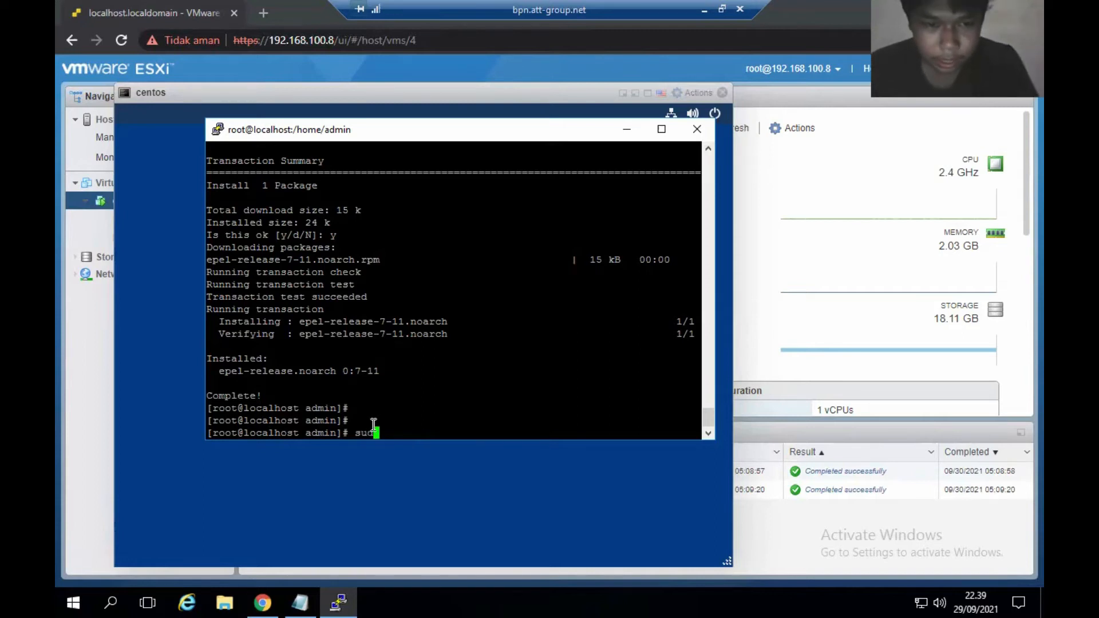
type("o yum ")
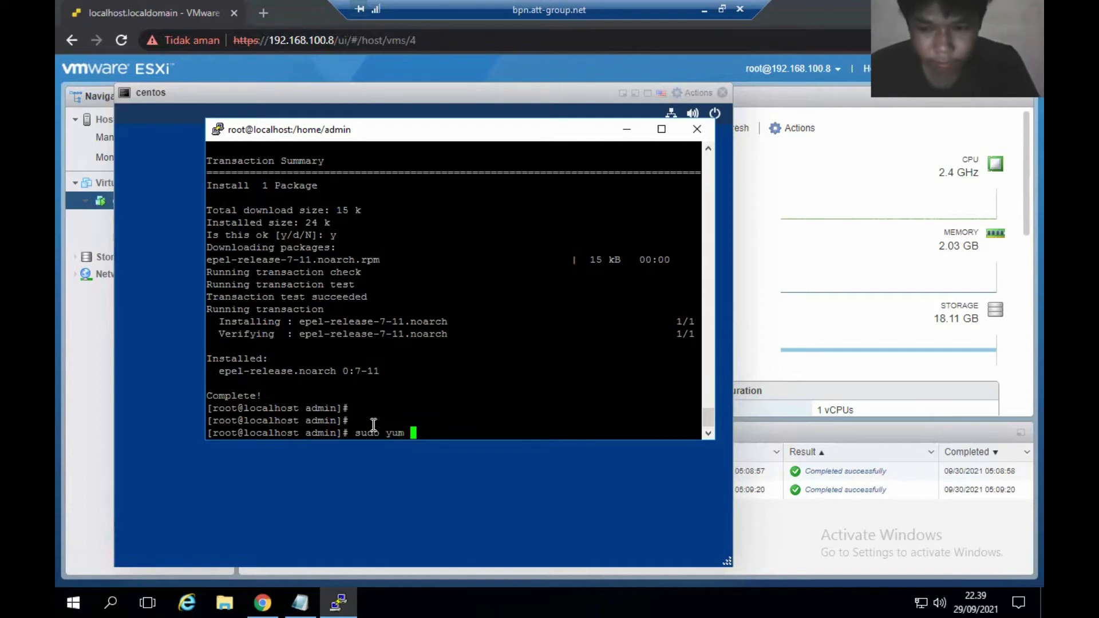
type("intall ")
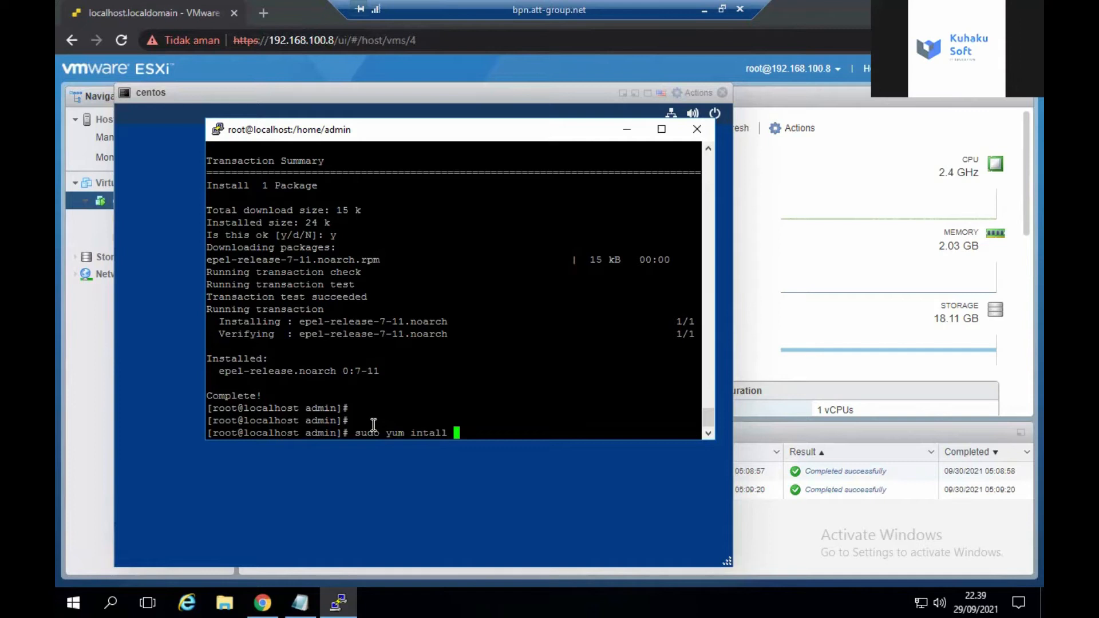
type("phpmyadmin")
key("Return")
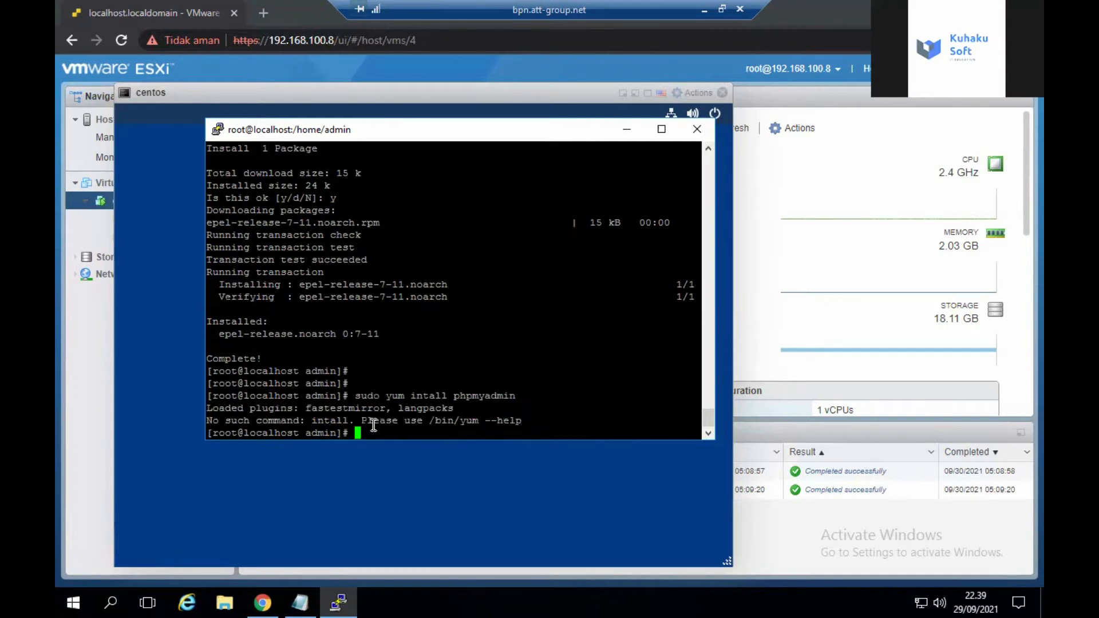
- Recall the previous command, correct it to sudo yum install phpmyadmin, and run it
key("Up")
key("Left")
key("Left")
key("Left")
key("Left")
key("Left")
key("Left")
key("Left")
key("Left")
key("Left")
key("Left")
key("Left")
key("Left")
key("Left")
key("Left")
key("Left")
key("Left")
type("s")
key("BackSpace")
key("Right")
type("s")
key("Return")
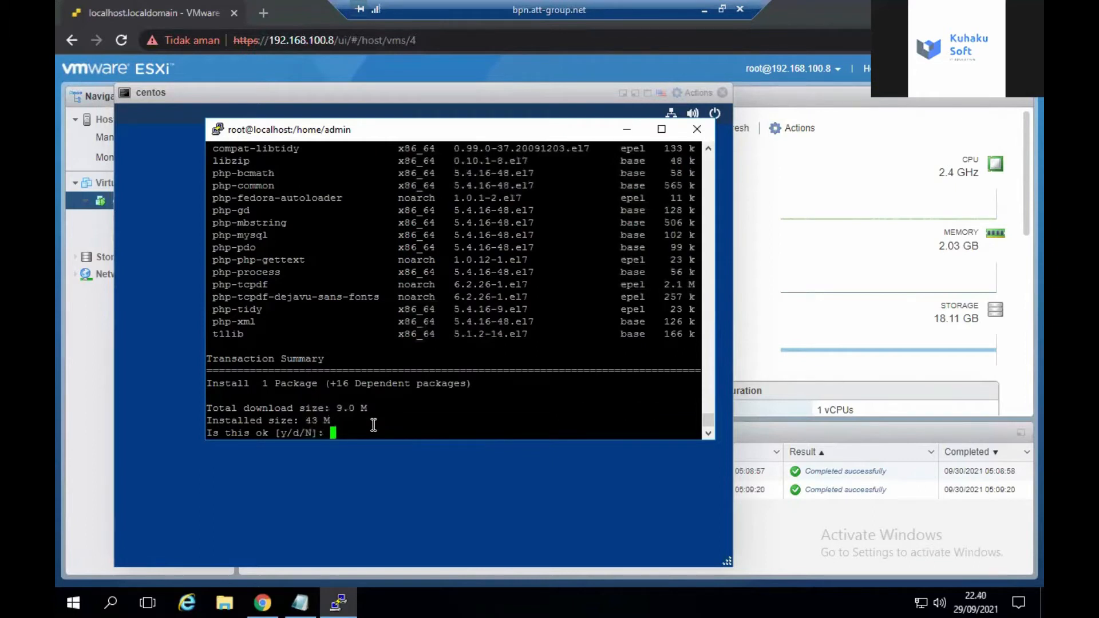
- Confirm the phpMyAdmin installation with y and accept the EPEL GPG key import with y
type("y")
key("Return")
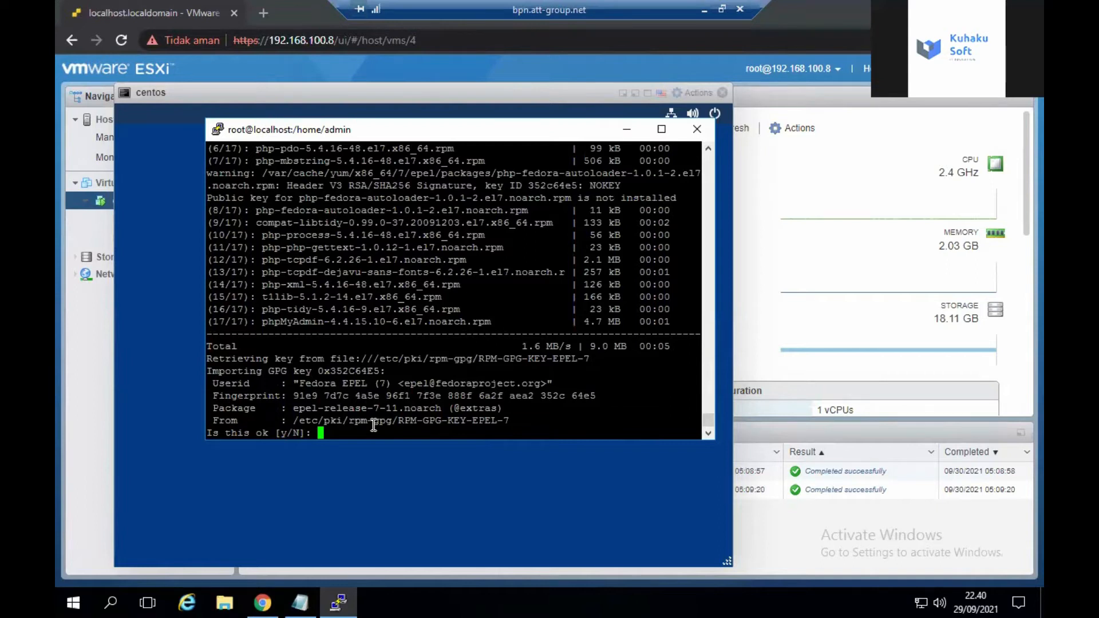
type("y")
key("Return")
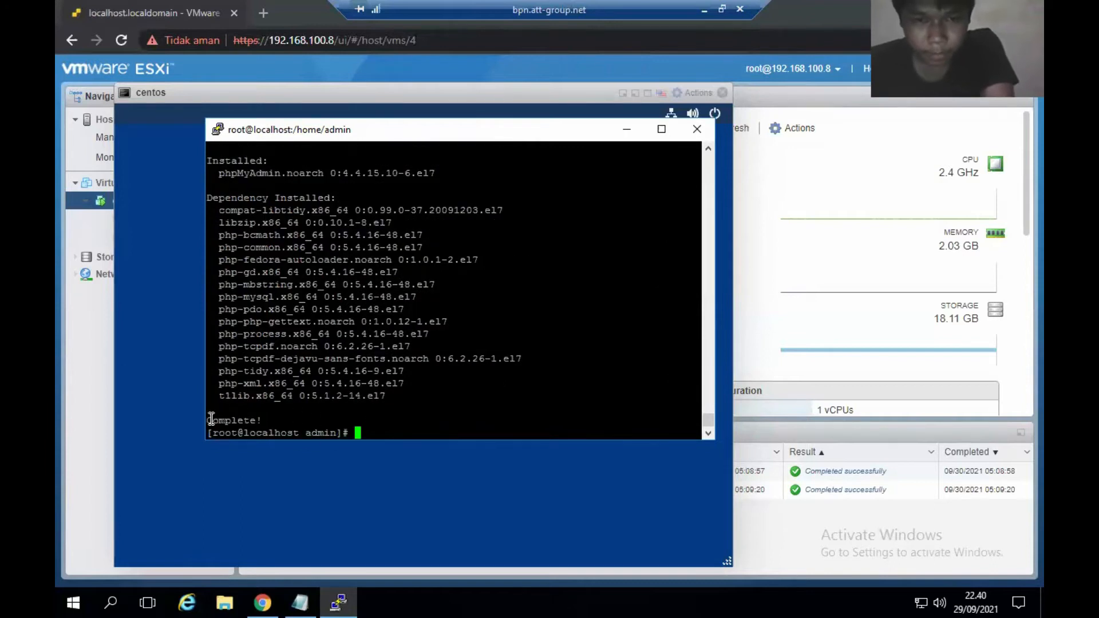
- Run sudo yum install epel-release yum-utils and confirm the update with y
left_click_drag(258, 424, 207, 422)
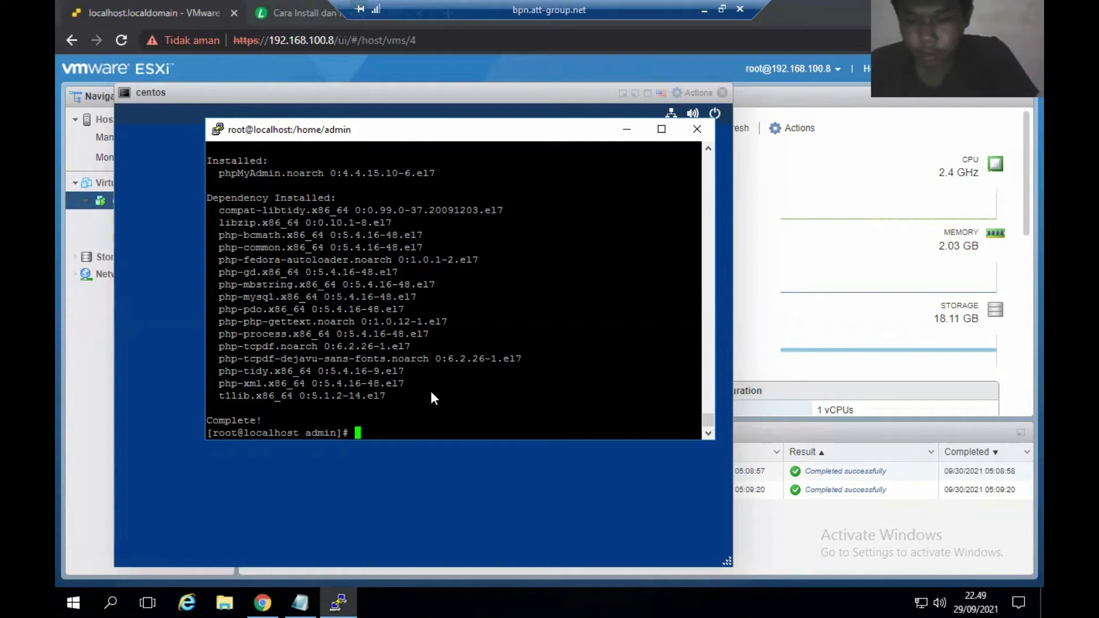
type("sudo")
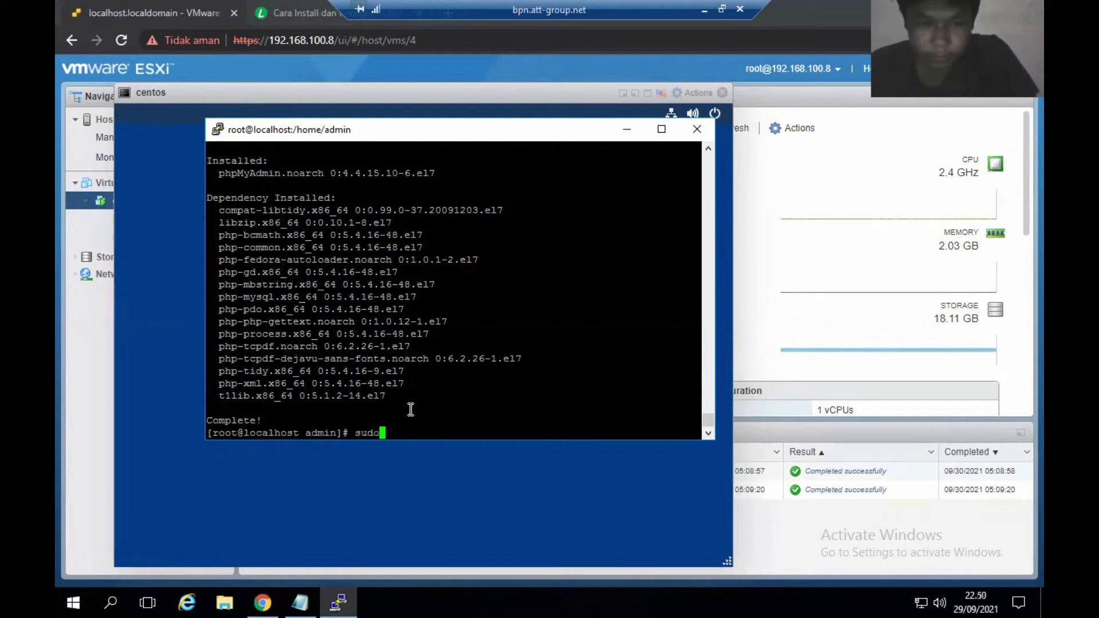
type(" yum")
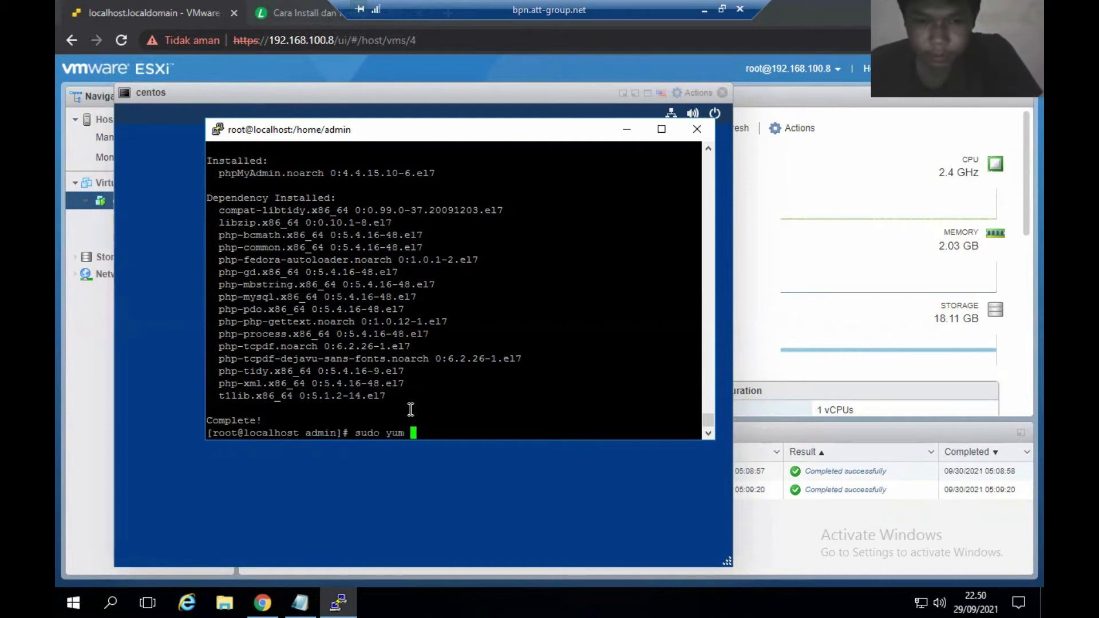
type(" install ")
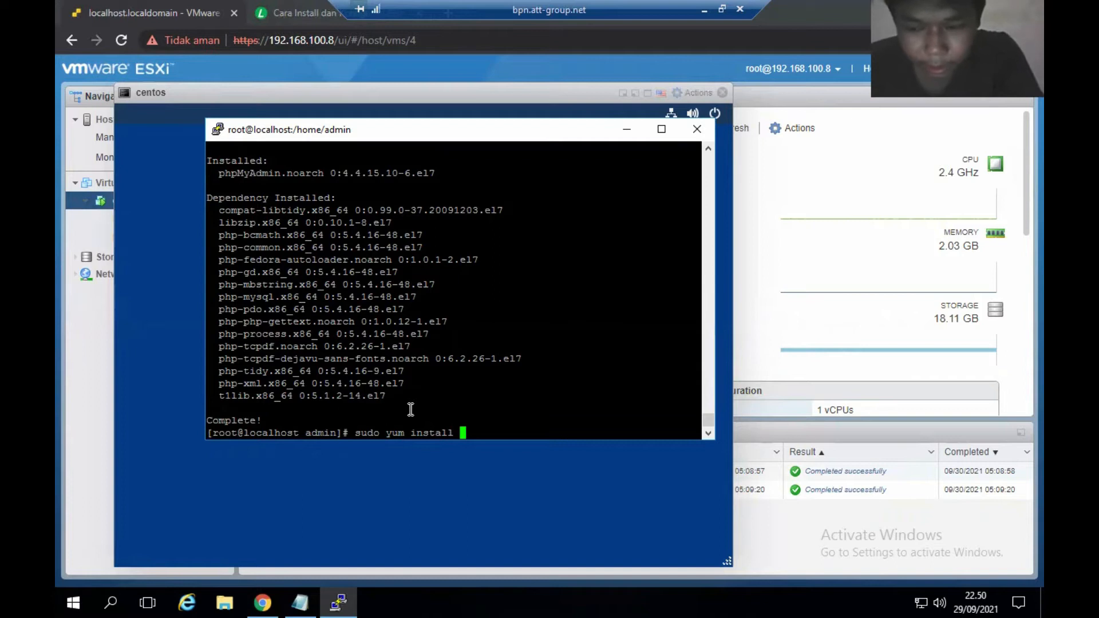
type("epel-")
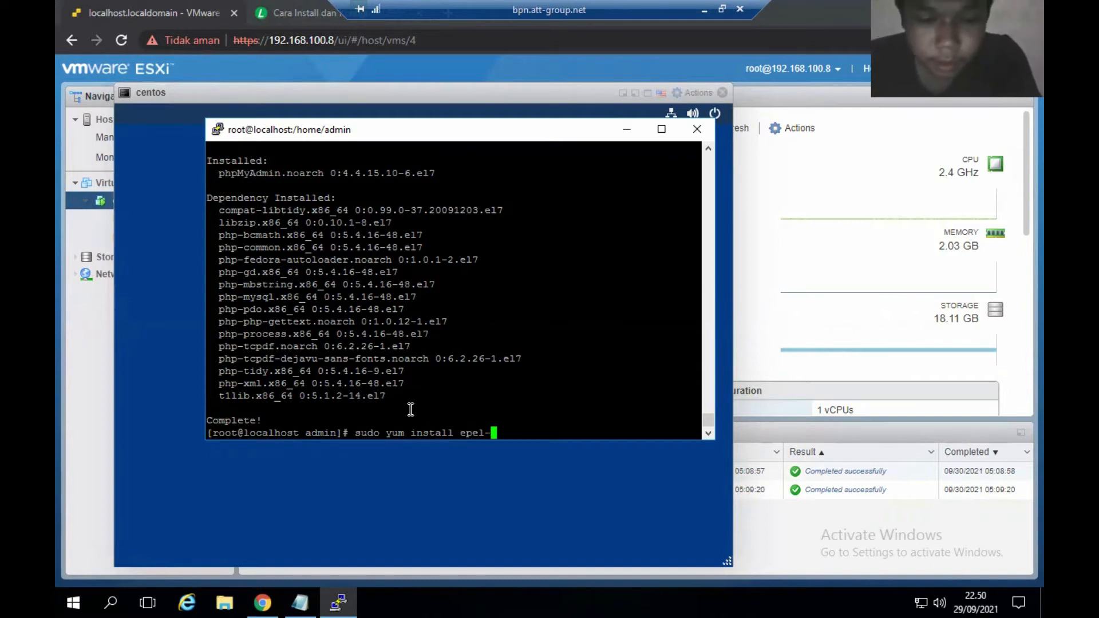
type("release")
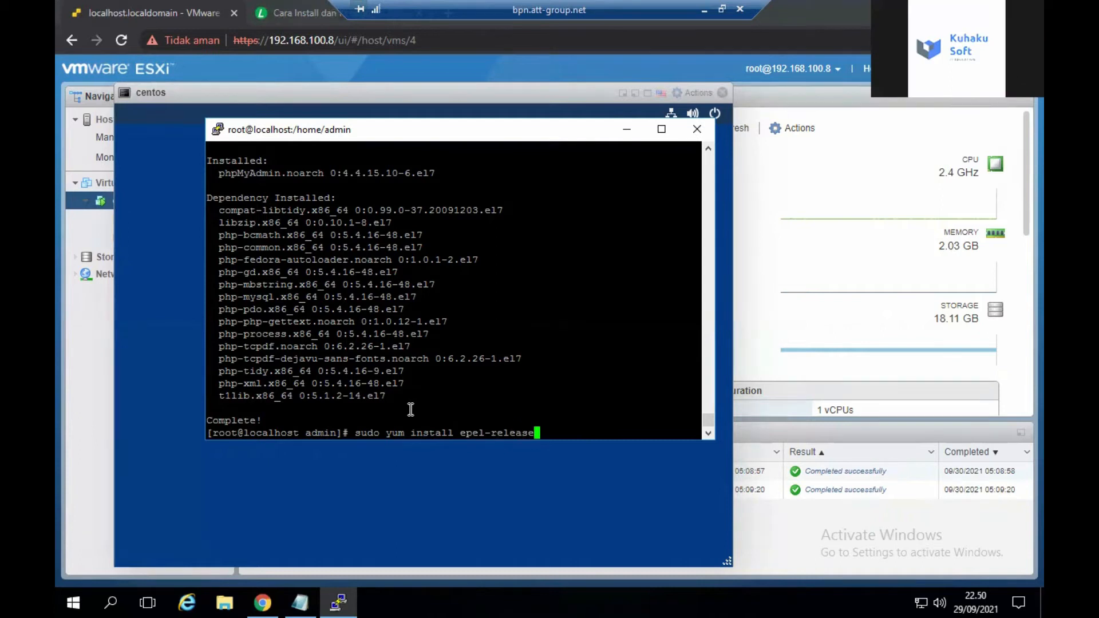
type(" yum")
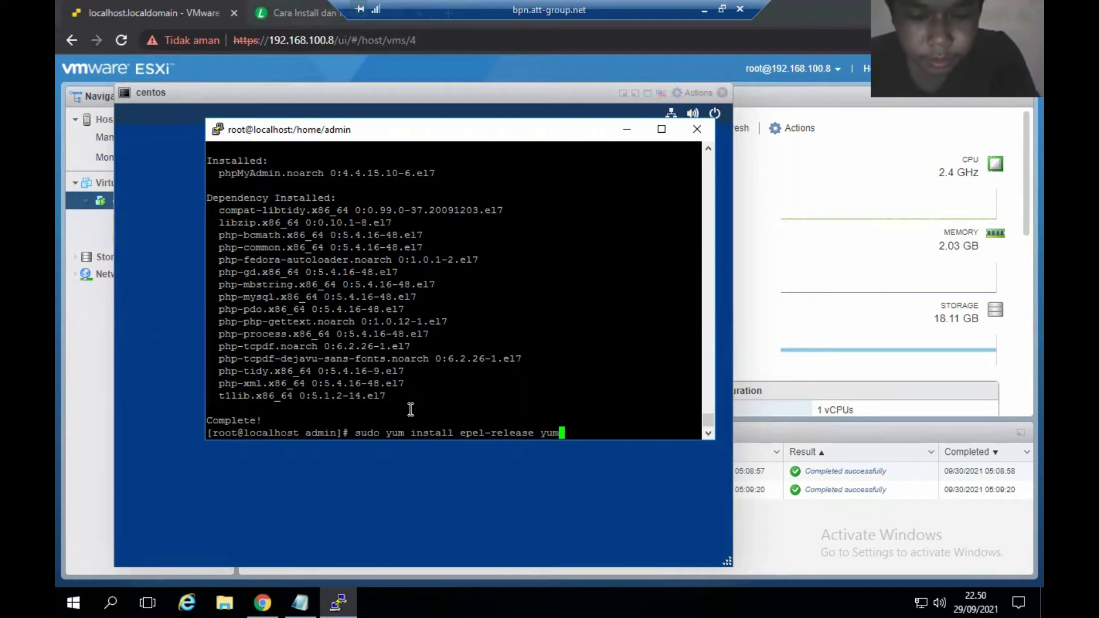
type("-ut")
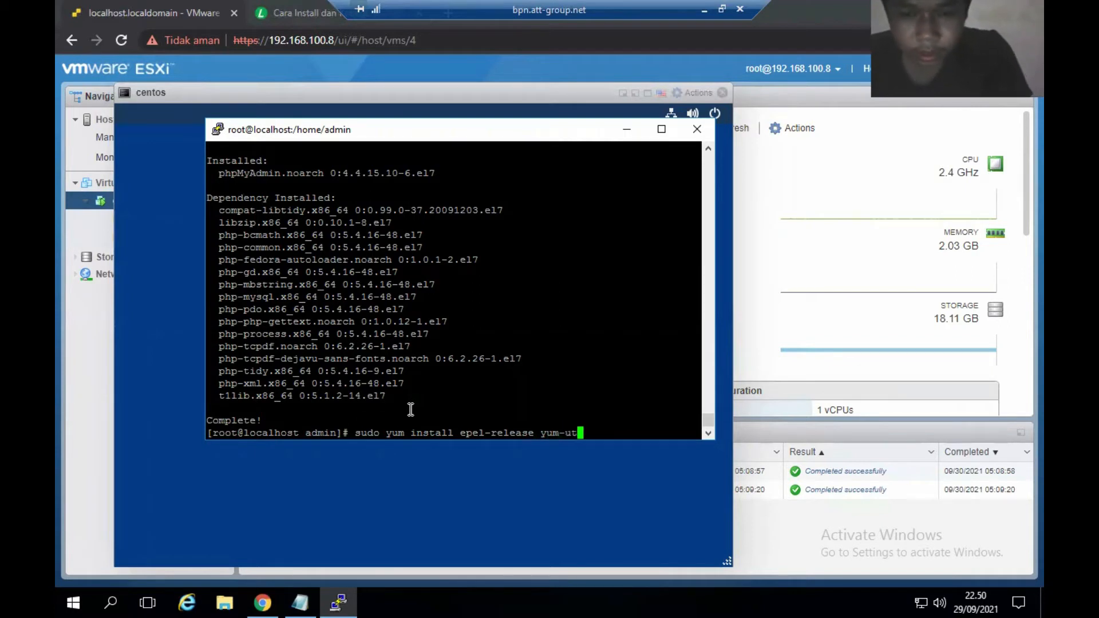
type("ilities")
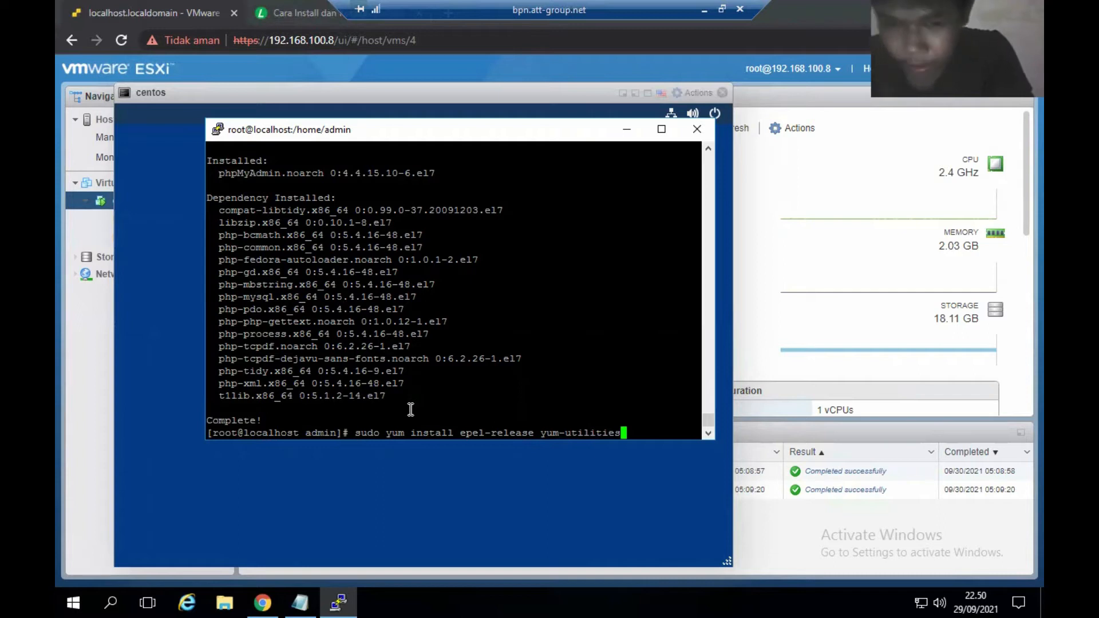
key("BackSpace")
key("BackSpace")
key("BackSpace")
key("BackSpace")
key("BackSpace")
key("BackSpace")
key("BackSpace")
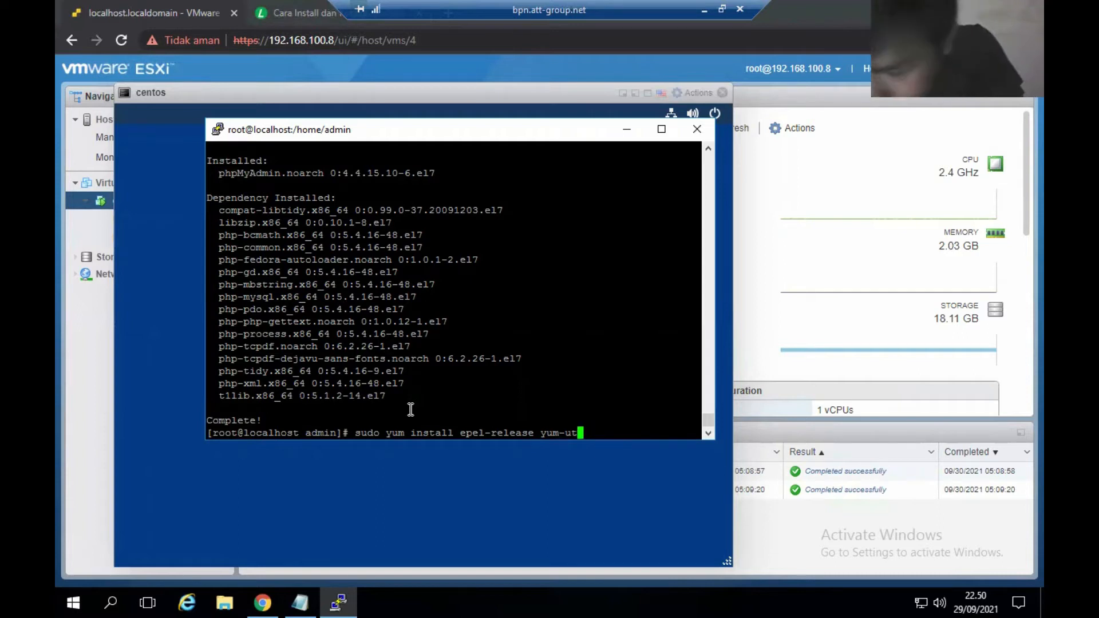
type("il")
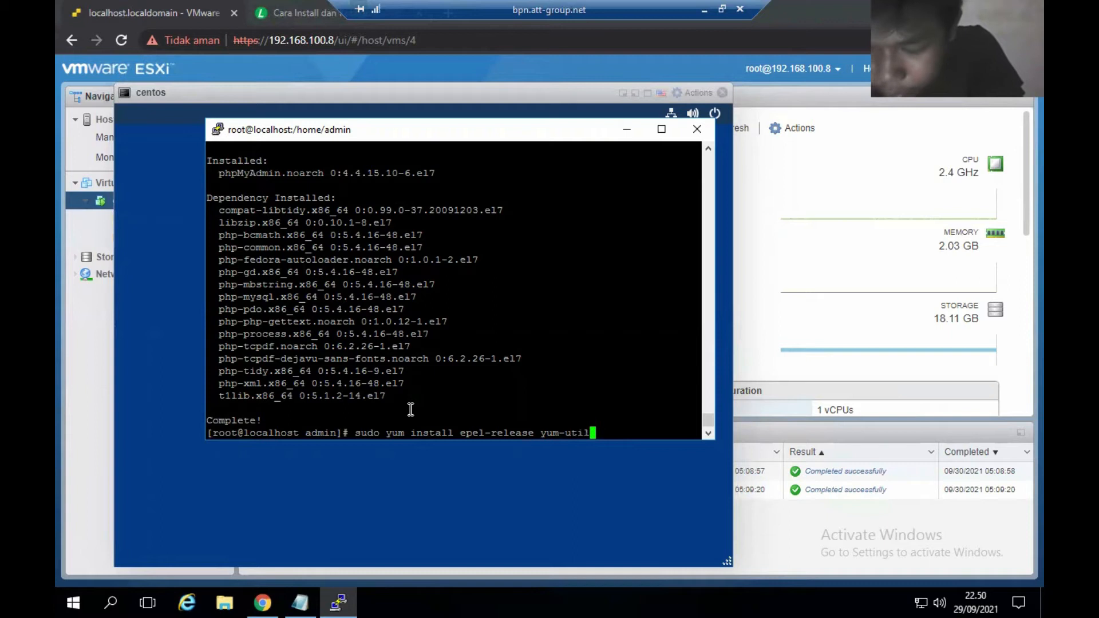
key("BackSpace")
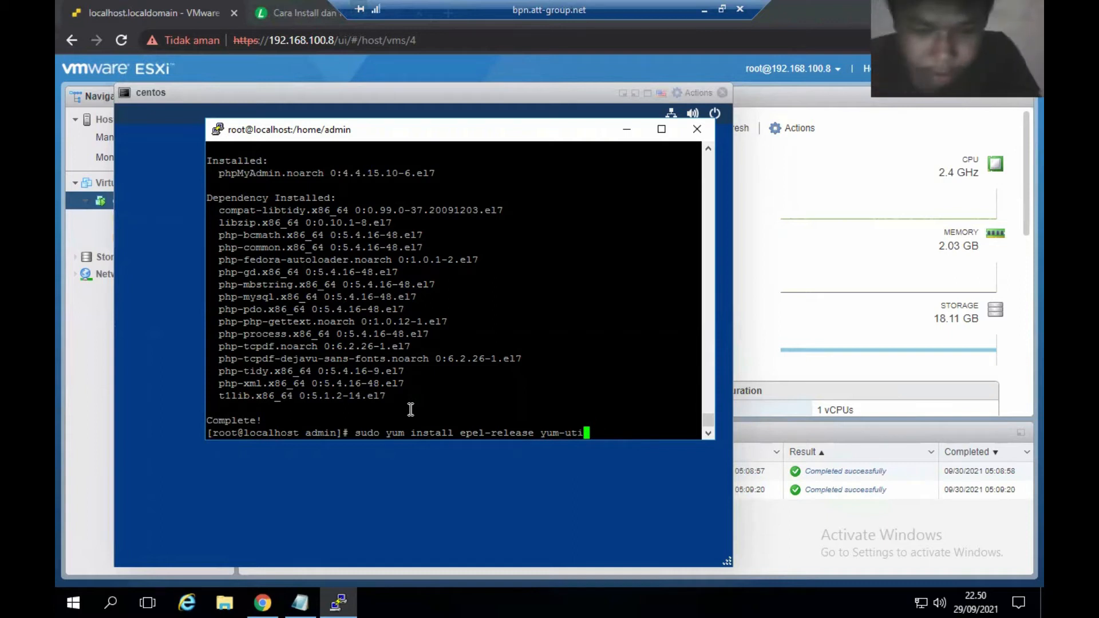
type("l")
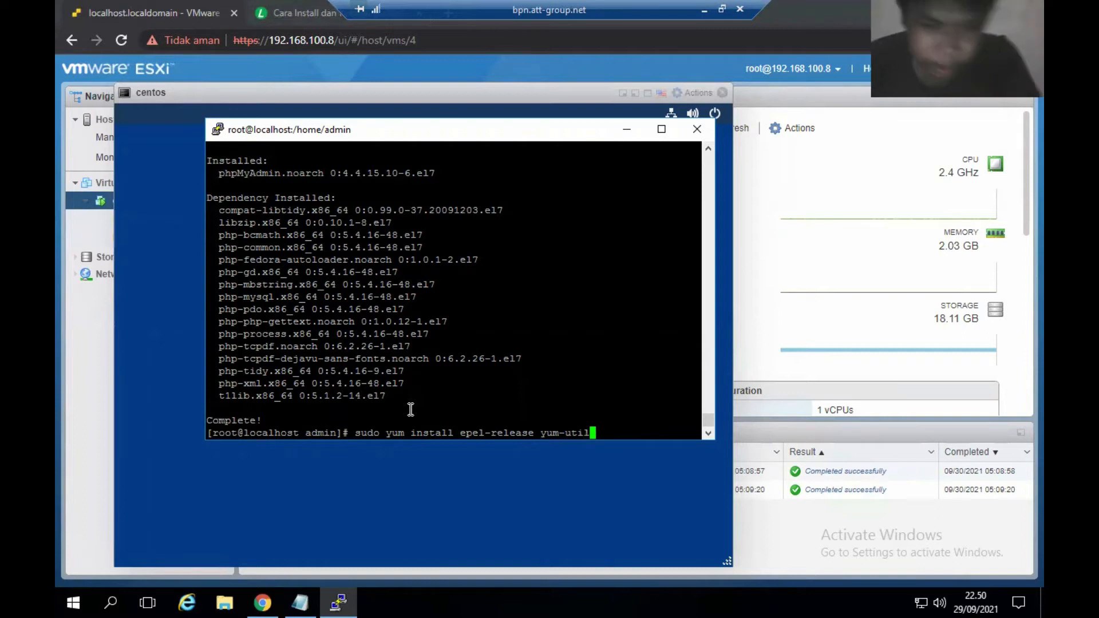
type("s")
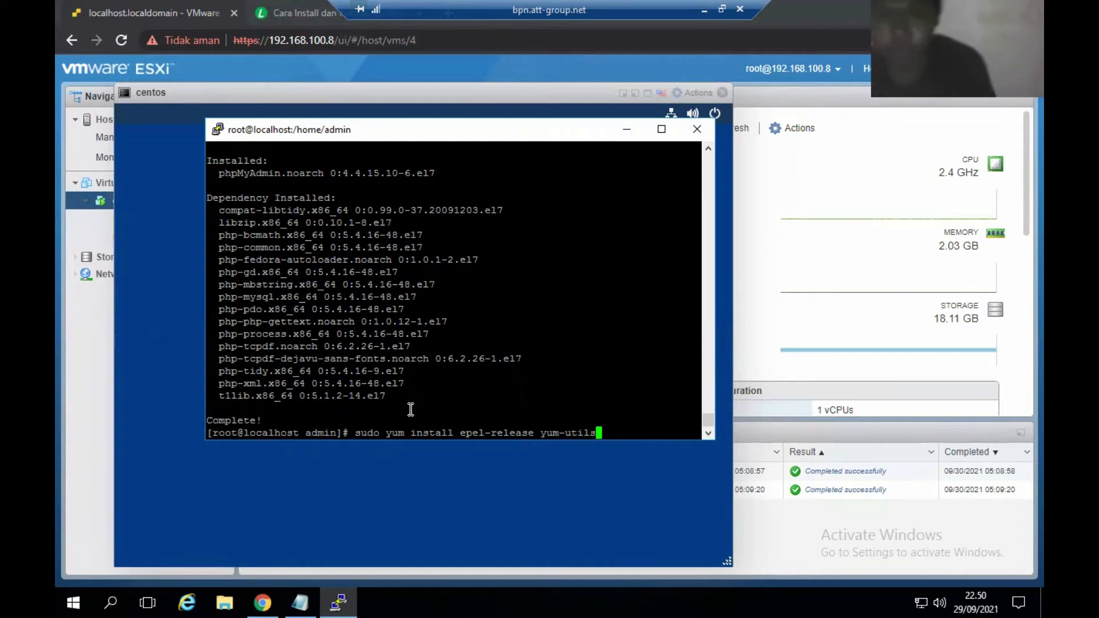
key("Return")
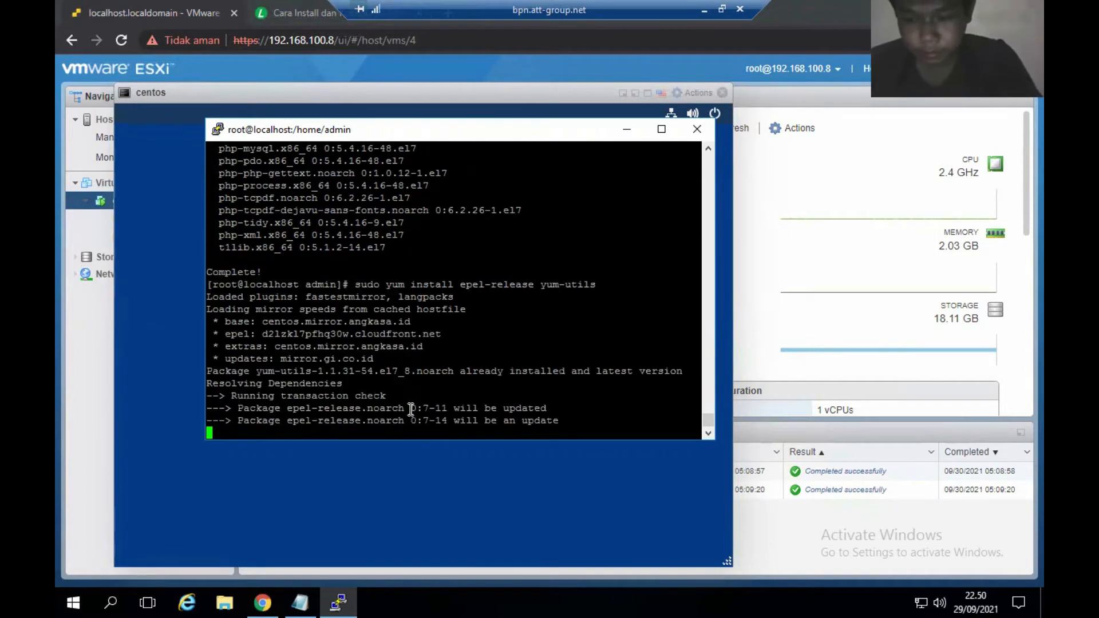
type("y")
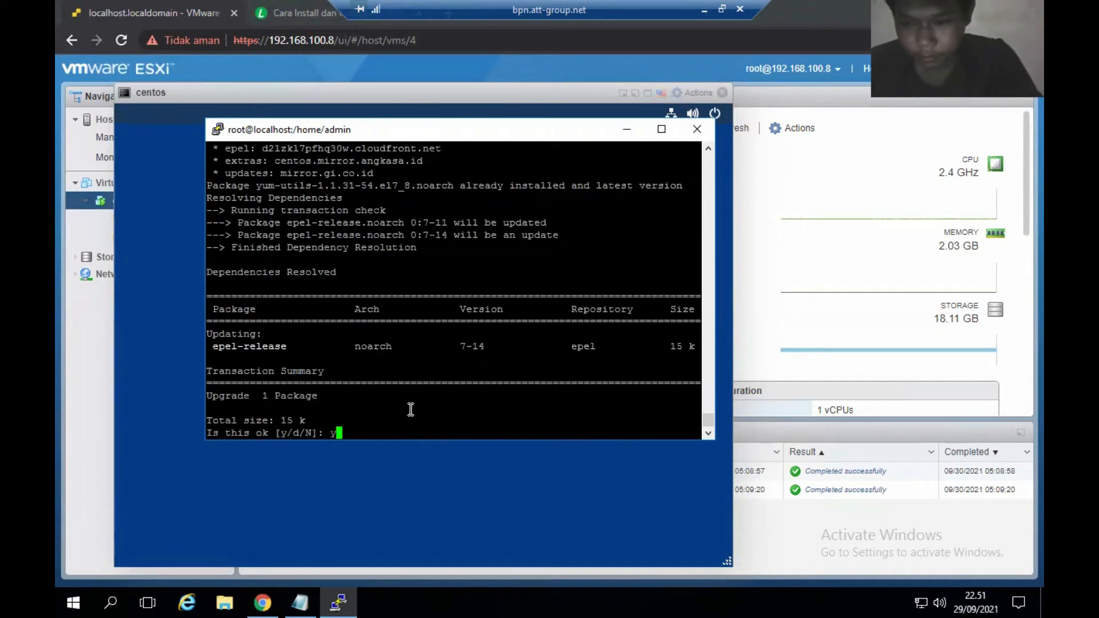
key("Return")
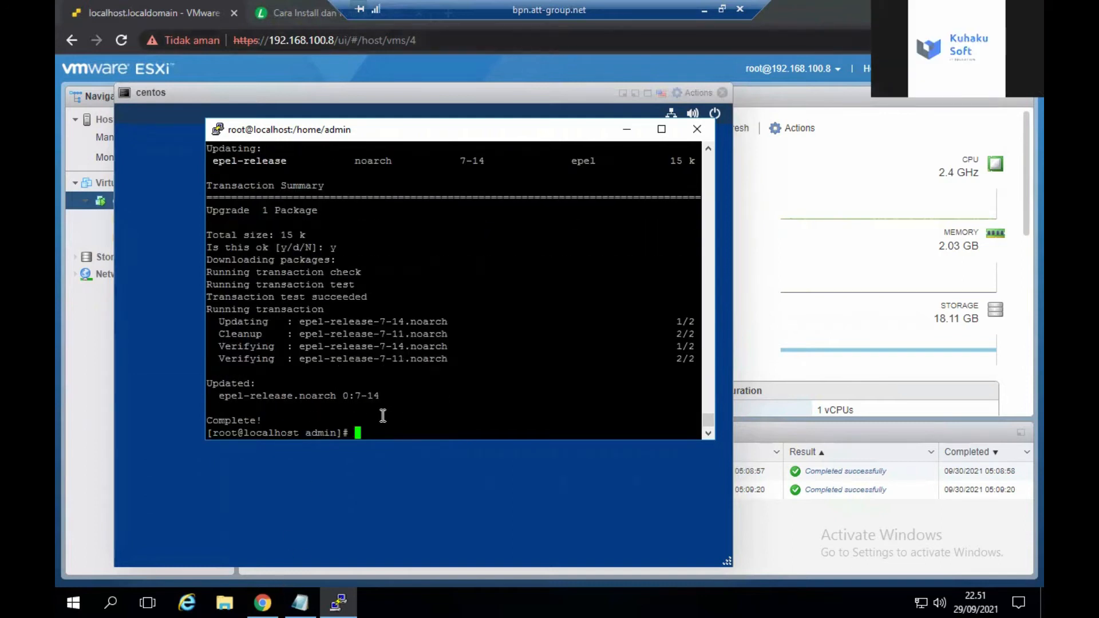
left_click(299, 602)
left_click_drag(536, 275, 65, 269)
key("super+c")
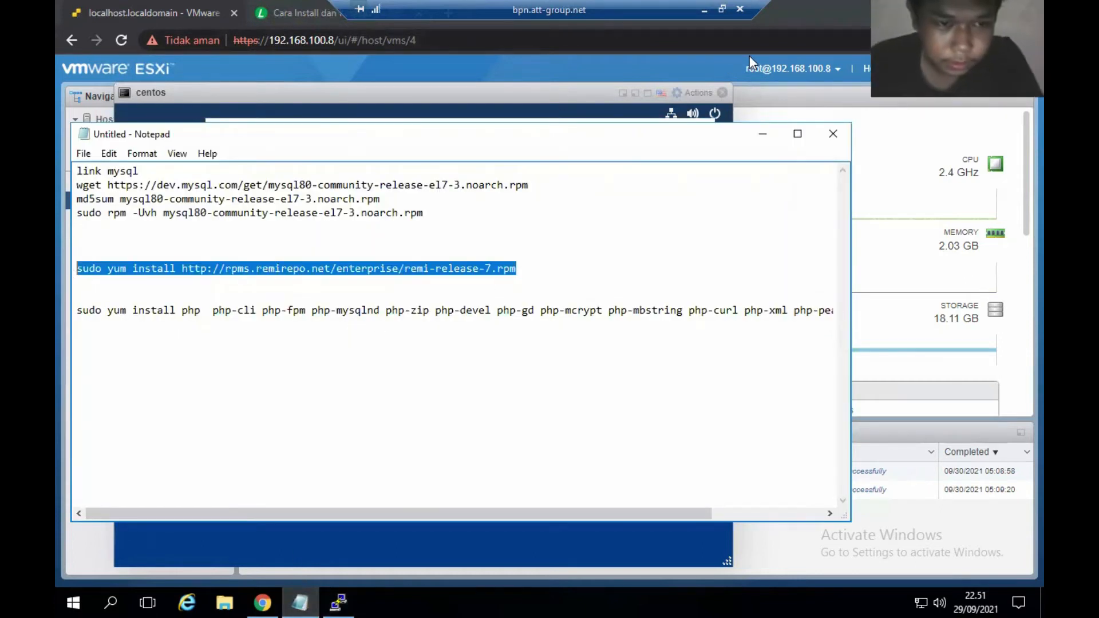
left_click(764, 135)
right_click(414, 426)
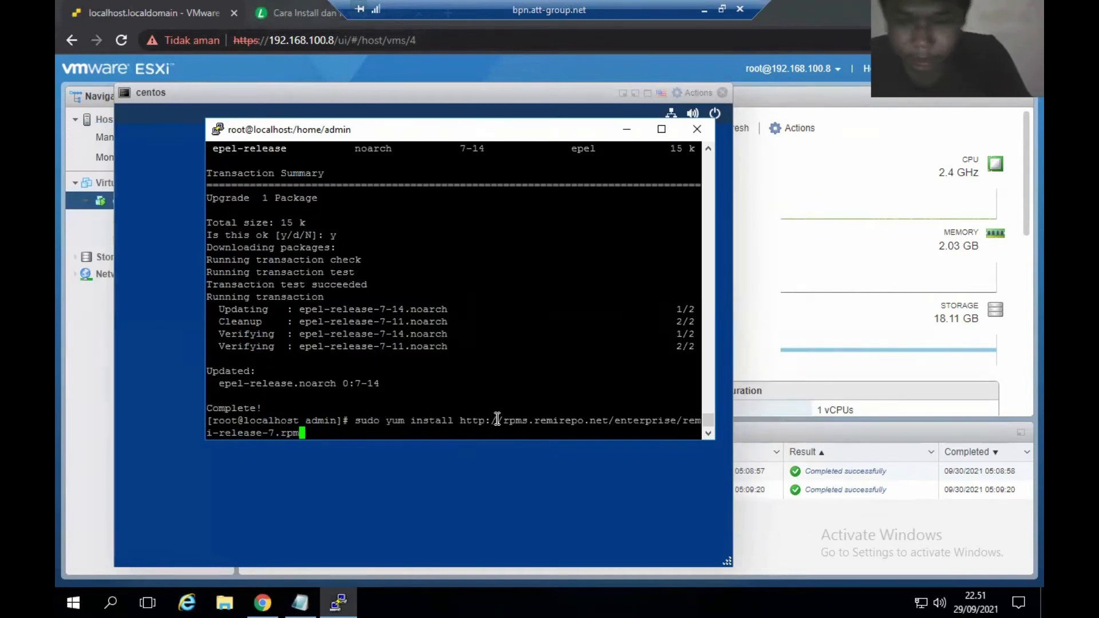
key("Return")
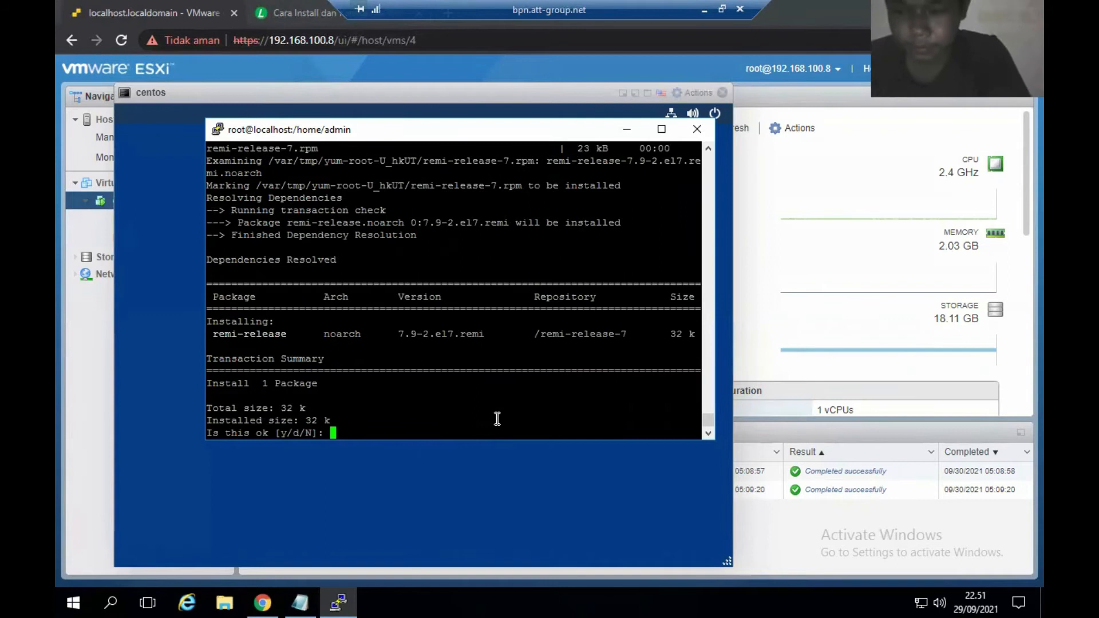
type("y")
key("Return")
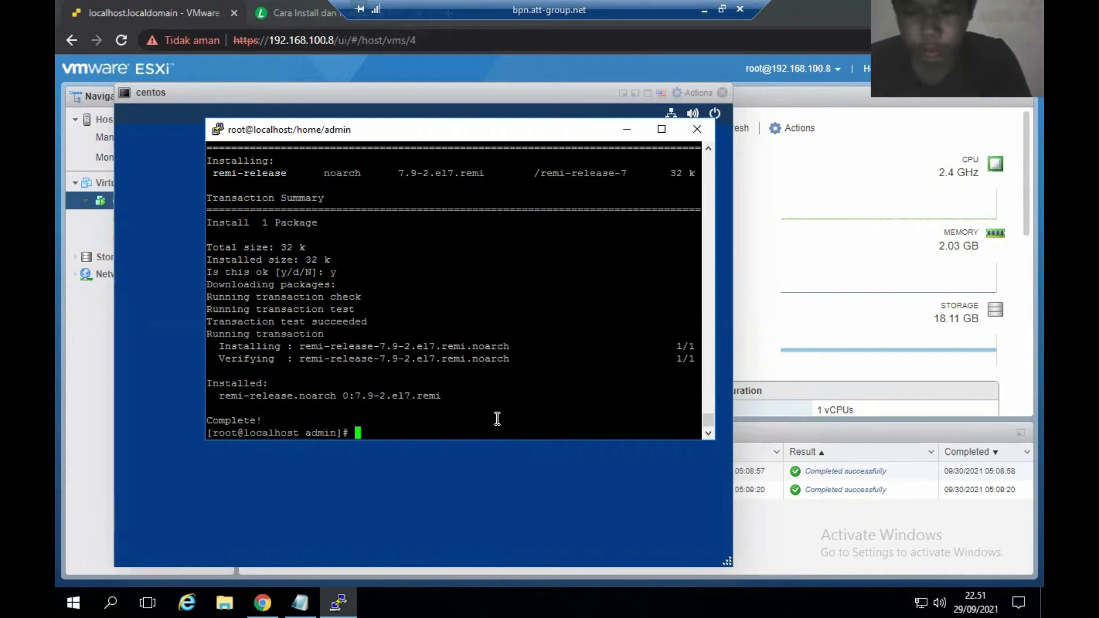
- Try to run sudo yum config-manager
type("su")
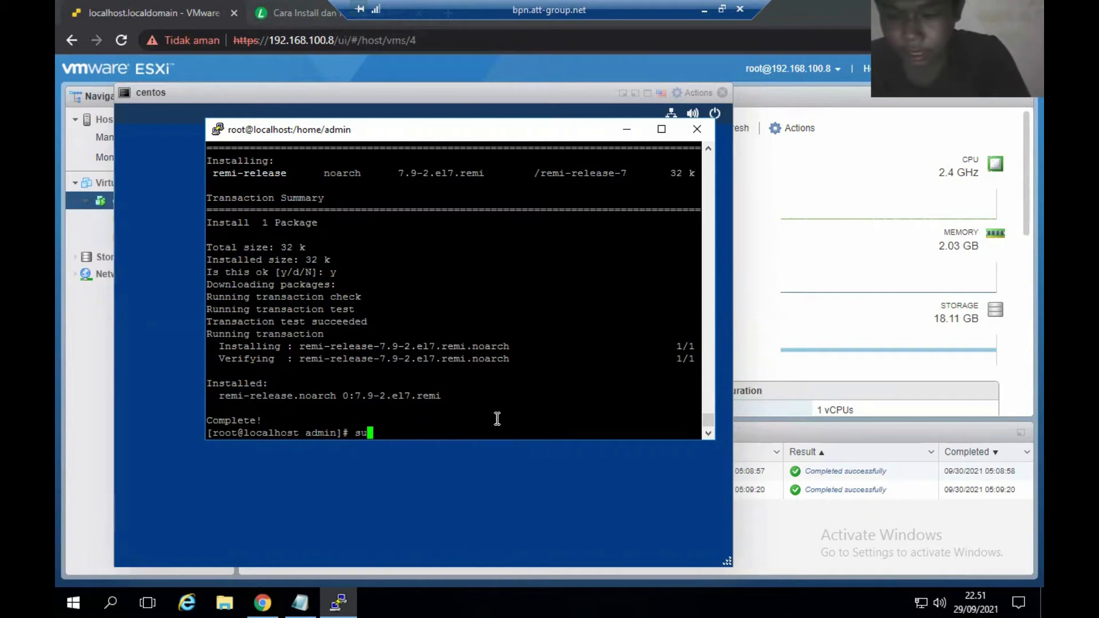
type("do yum ")
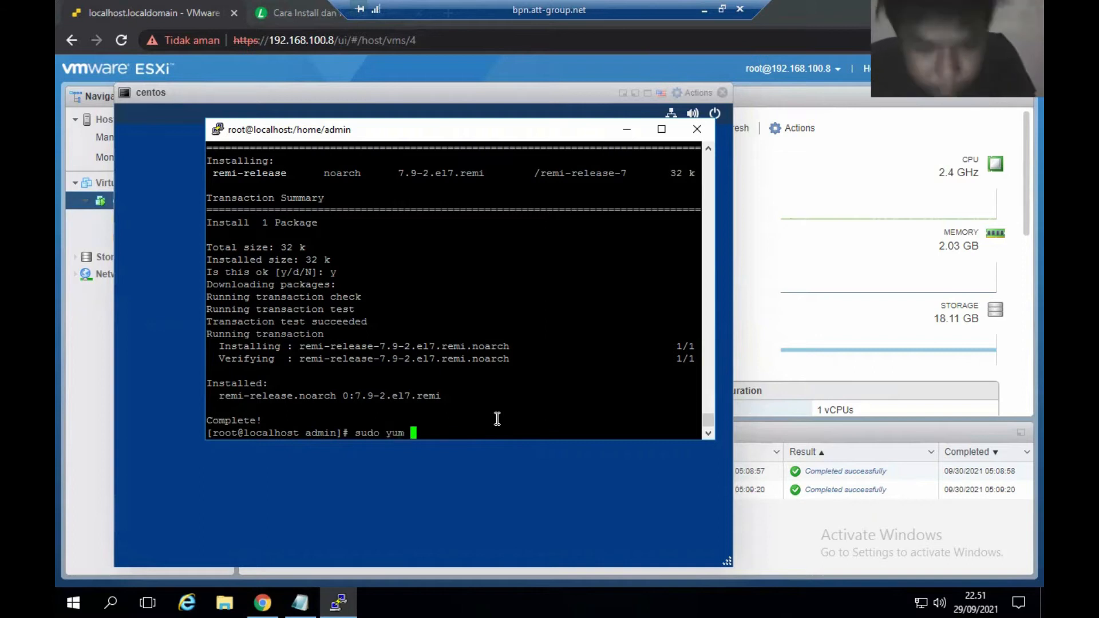
type("config-manager")
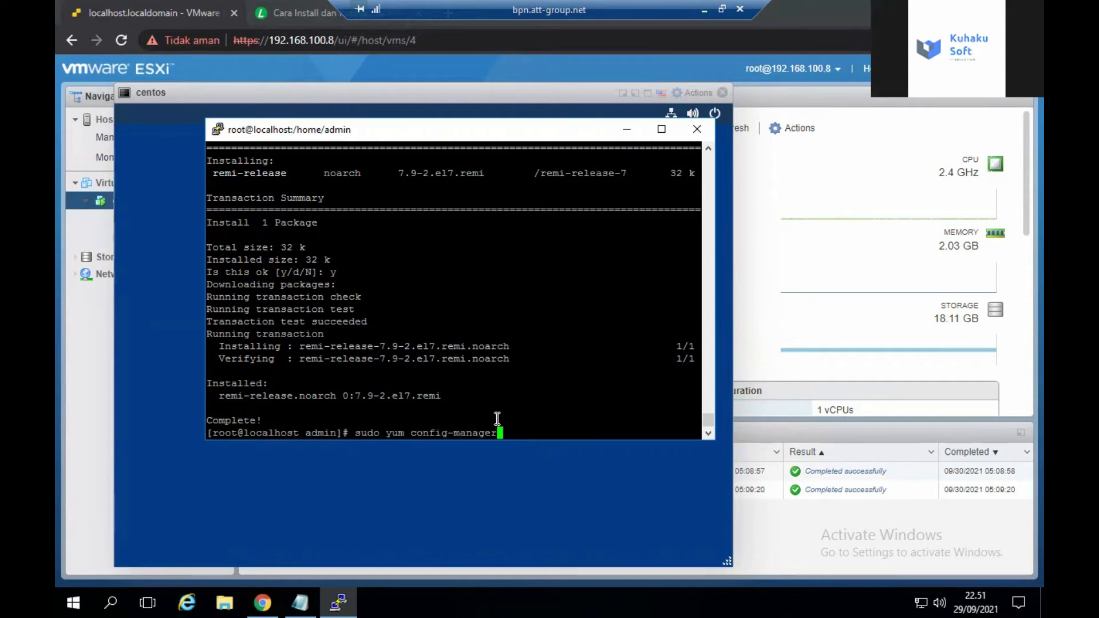
key("Return")
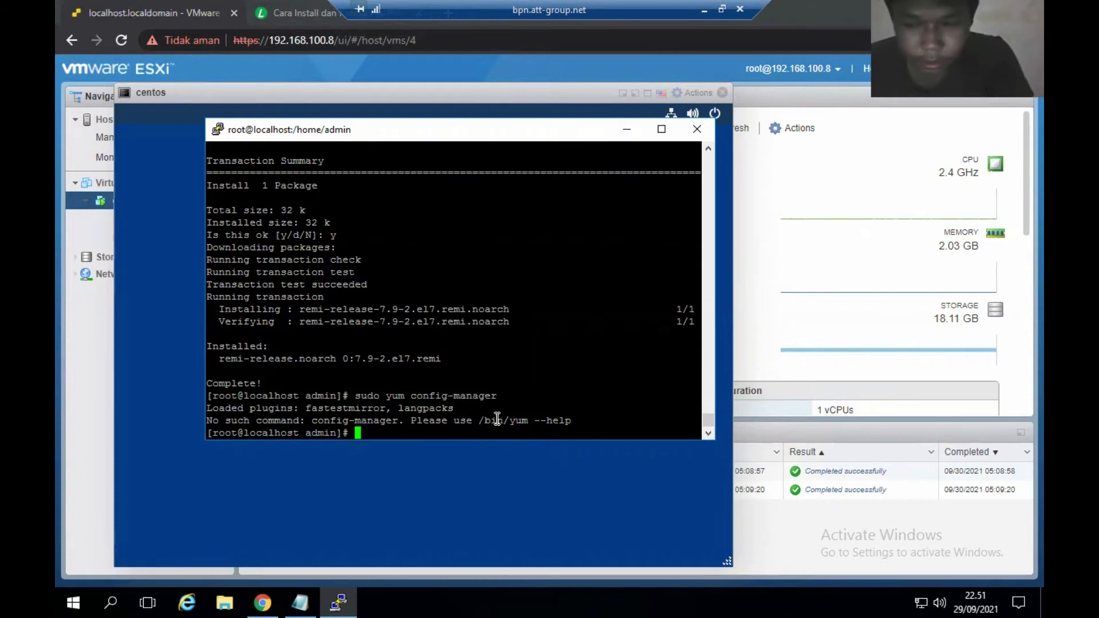
- Recall the previous command, rework it into sudo yum-config-manager, and run it
key("Up")
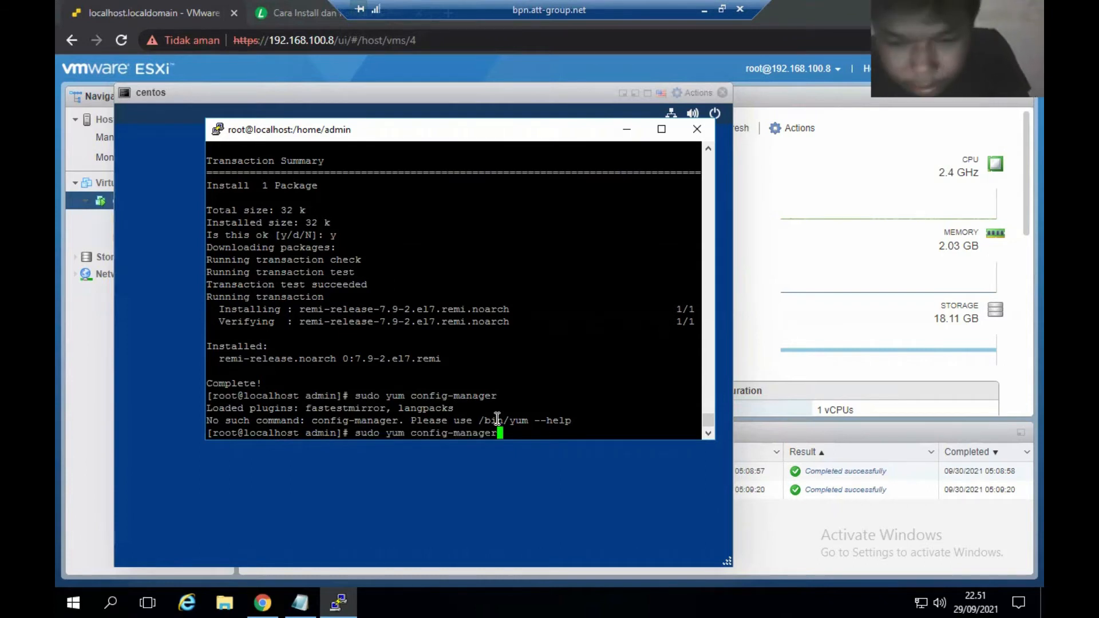
key("Left")
key("Left")
key("Left")
key("Left")
key("Left")
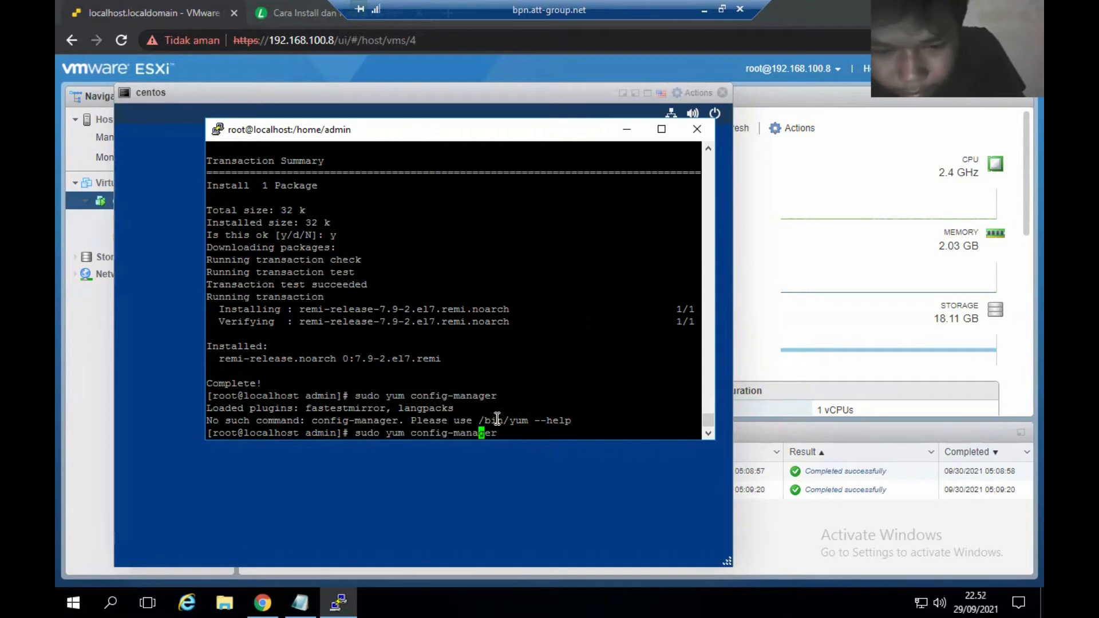
key("Right")
key("Right")
key("Right")
key("Right")
key("Right")
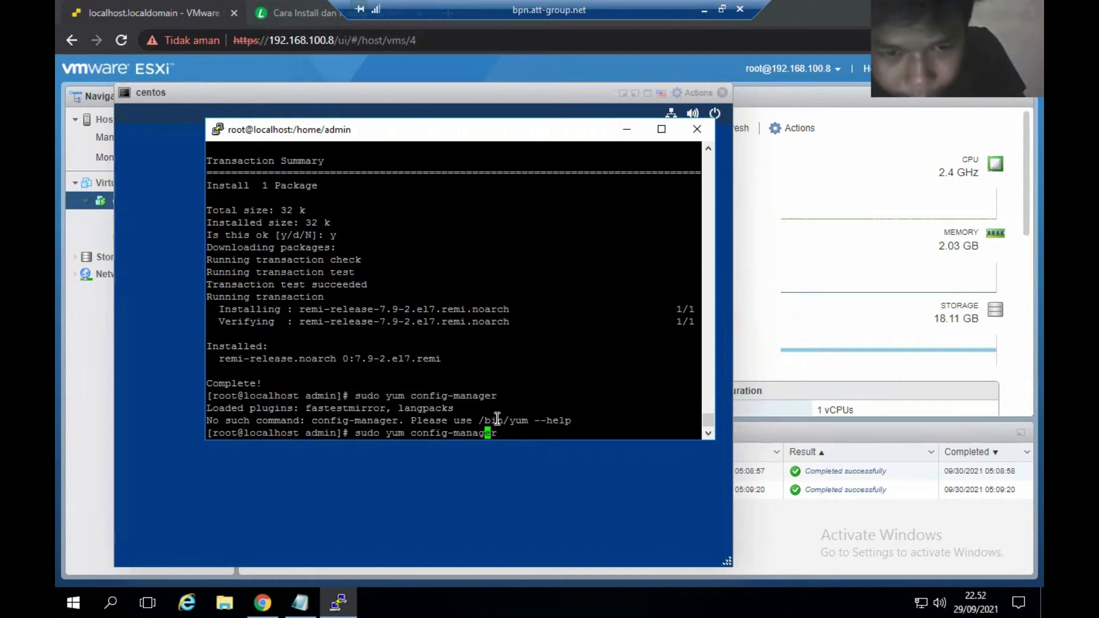
type("--")
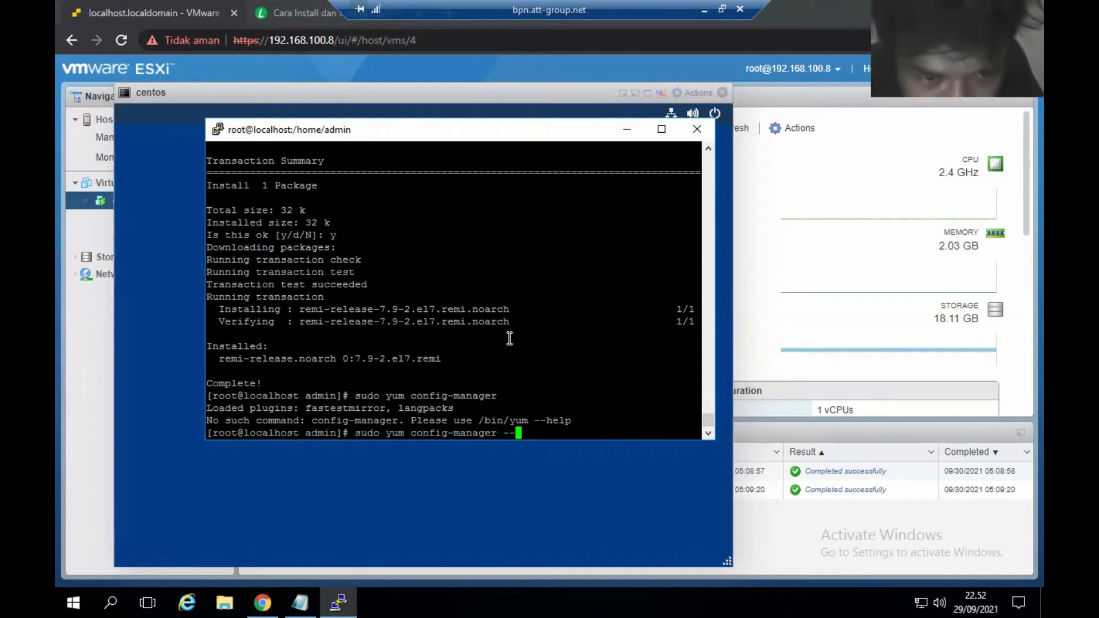
key("BackSpace")
key("BackSpace")
key("BackSpace")
key("BackSpace")
key("BackSpace")
key("BackSpace")
key("BackSpace")
key("BackSpace")
key("BackSpace")
key("BackSpace")
key("BackSpace")
key("BackSpace")
key("BackSpace")
key("BackSpace")
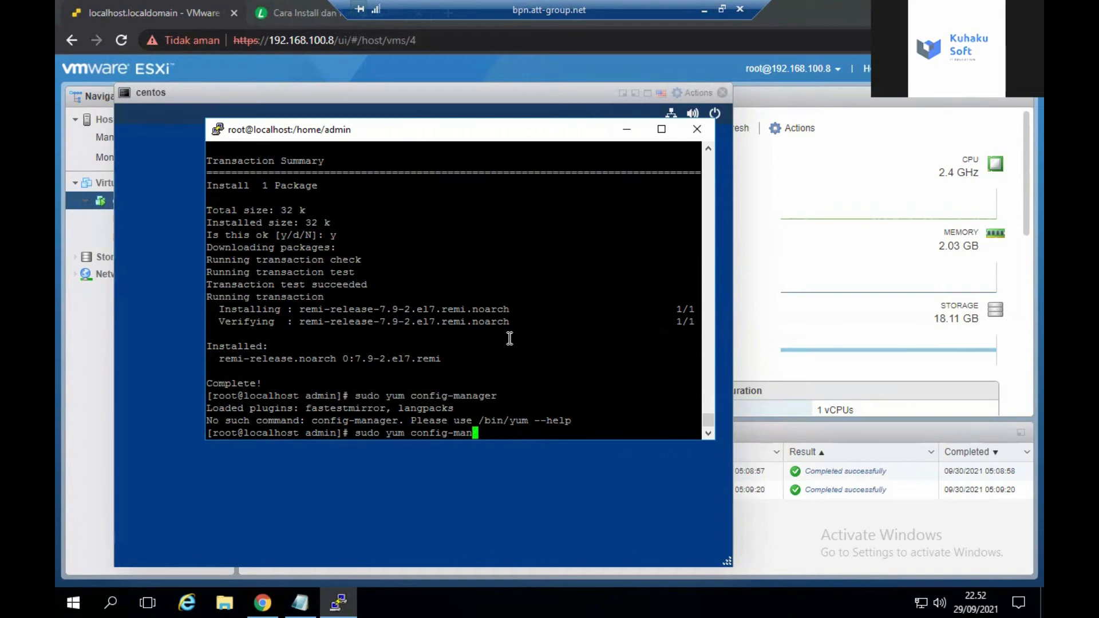
key("BackSpace")
key("BackSpace")
key("BackSpace")
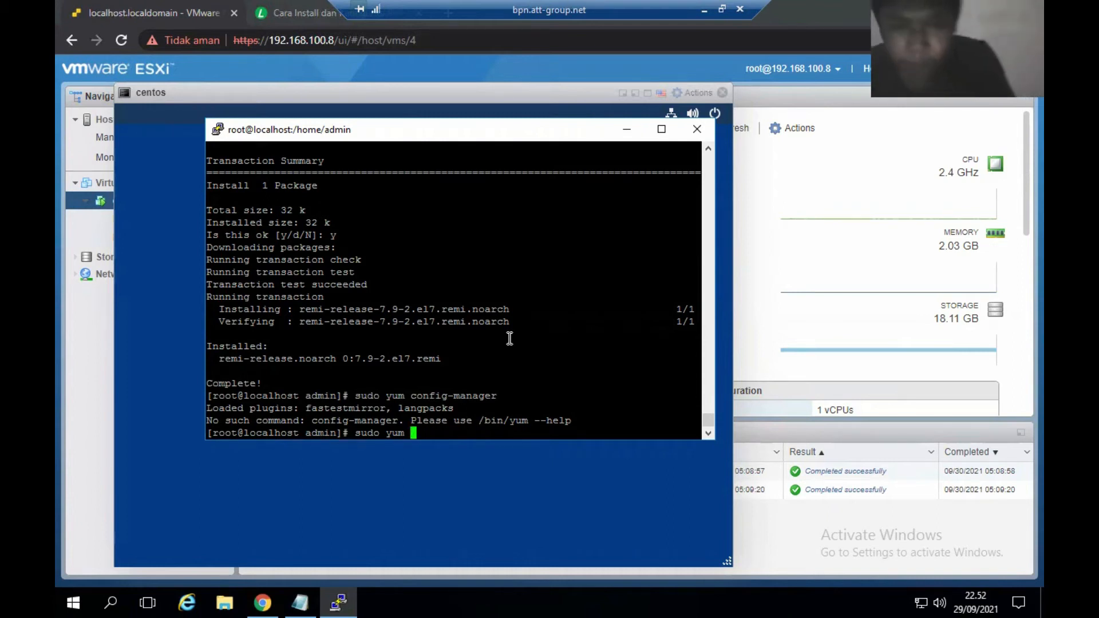
type("-co")
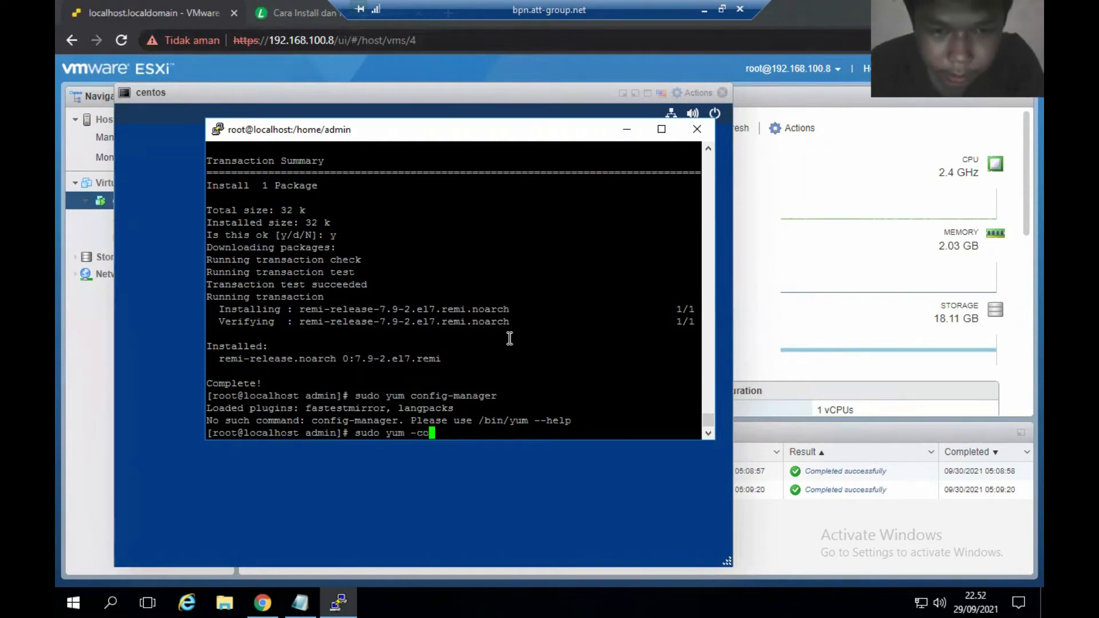
key("BackSpace")
key("BackSpace")
type("-")
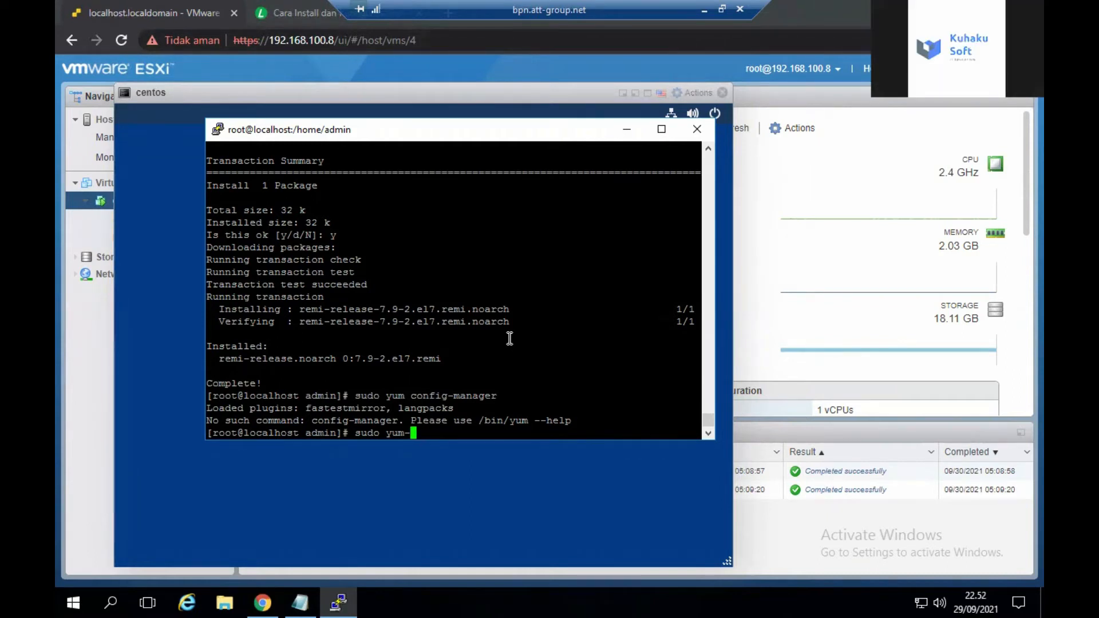
type("config")
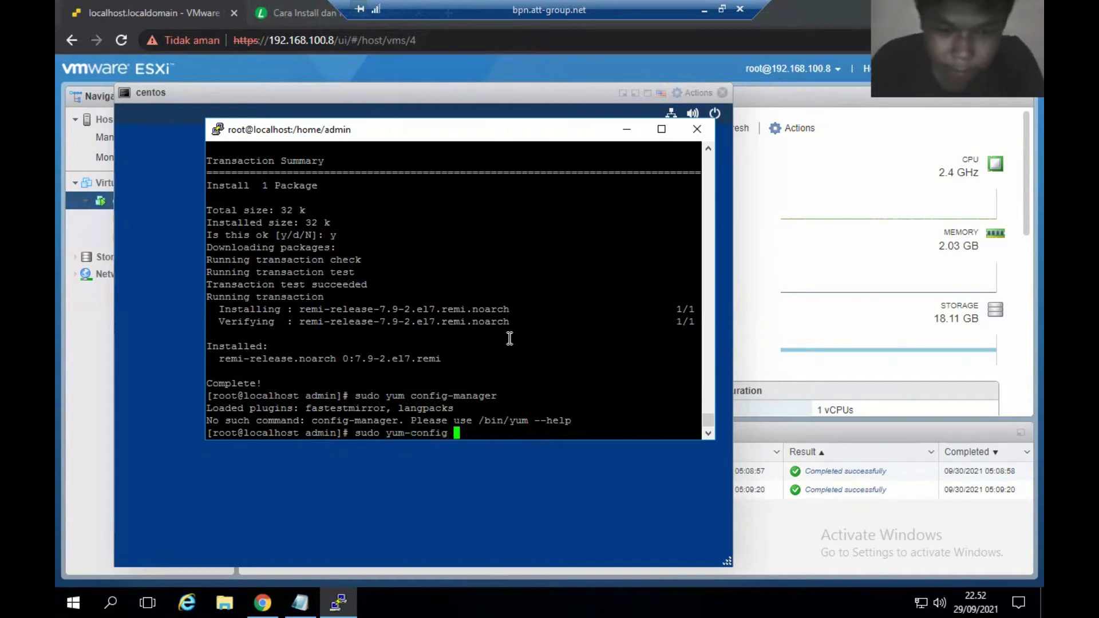
key("BackSpace")
type("-manager")
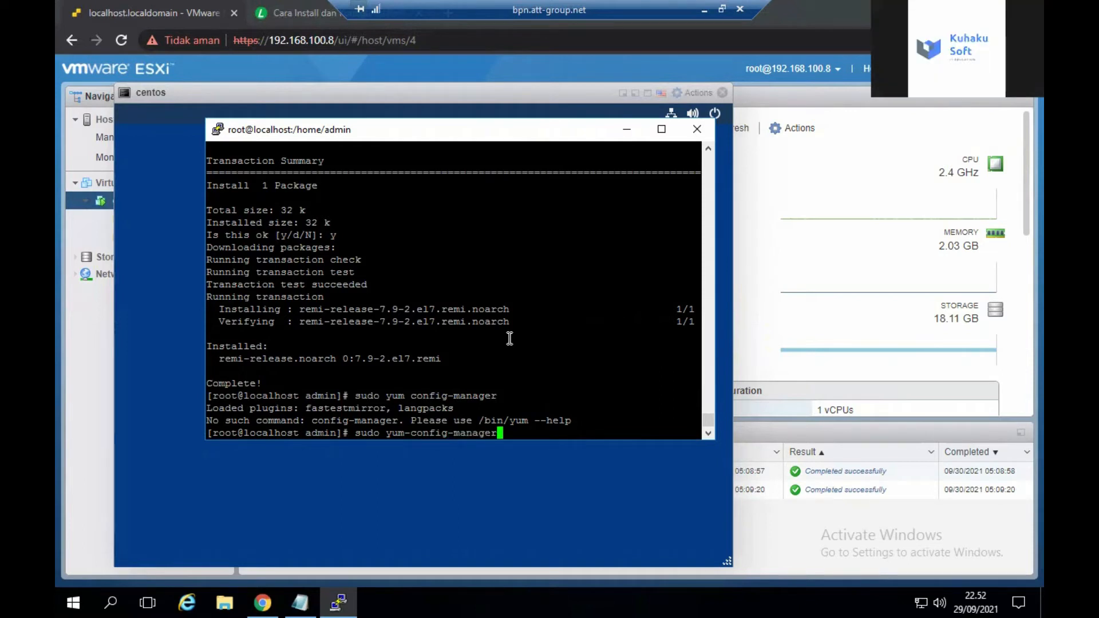
key("Return")
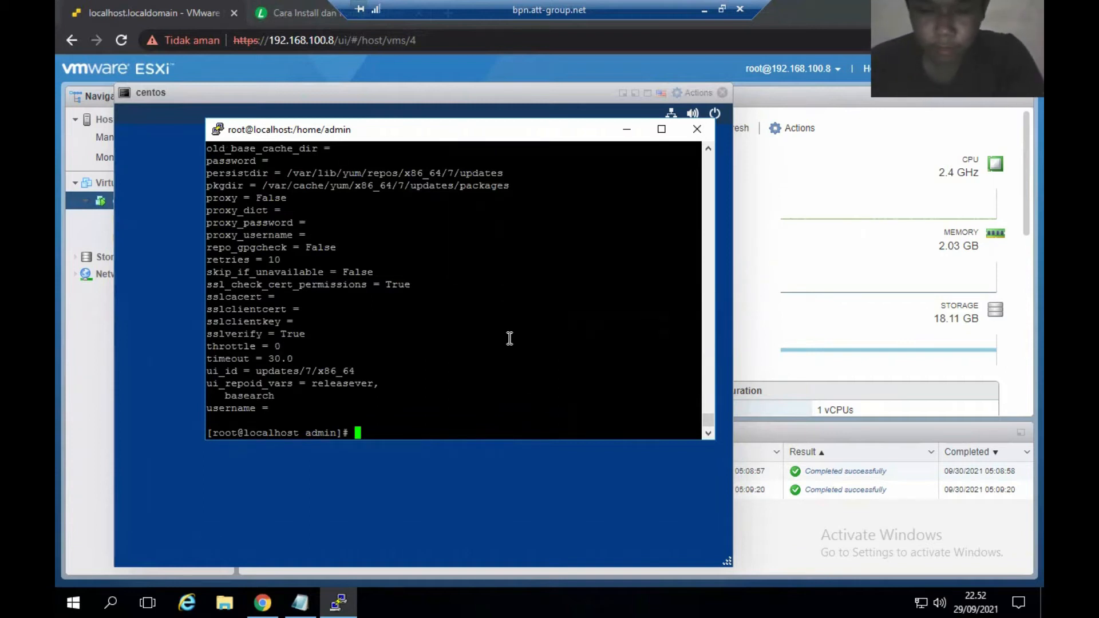
- Try to run sudo yum intall php php-common php-opchace php-mcrypt php-cli php-gd php-curl php-mysqlnd
type("sudo yum")
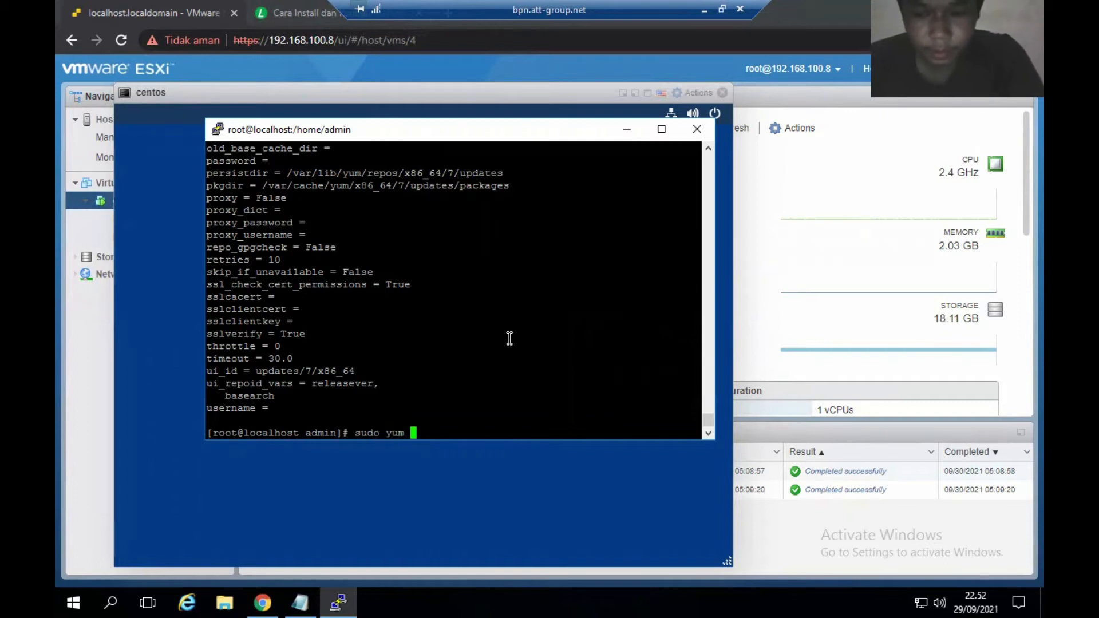
type(" intall php")
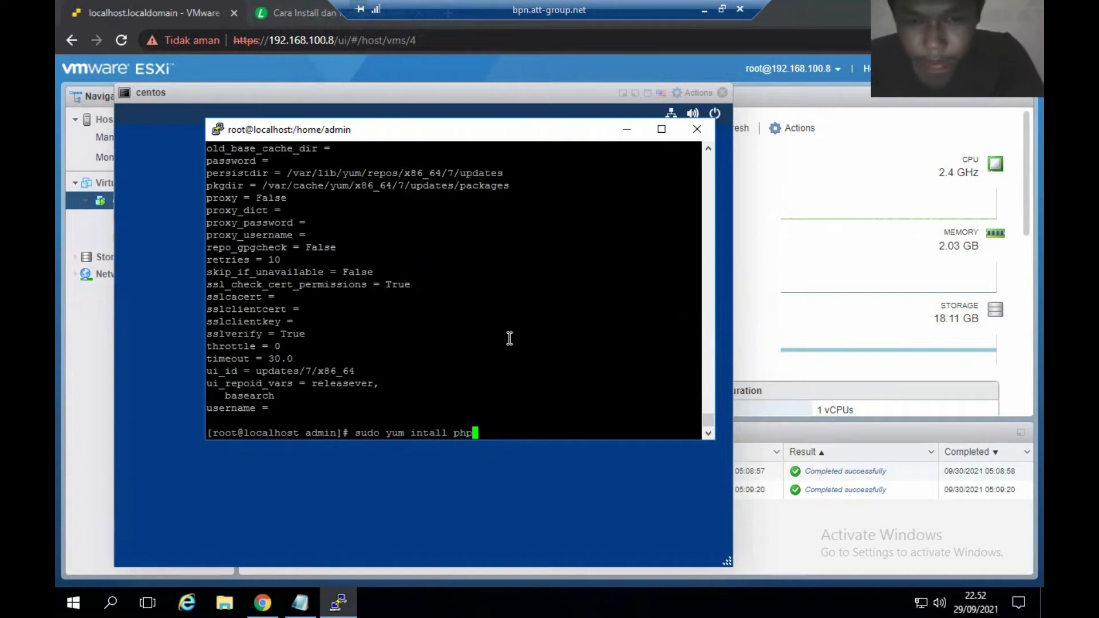
type(" php-")
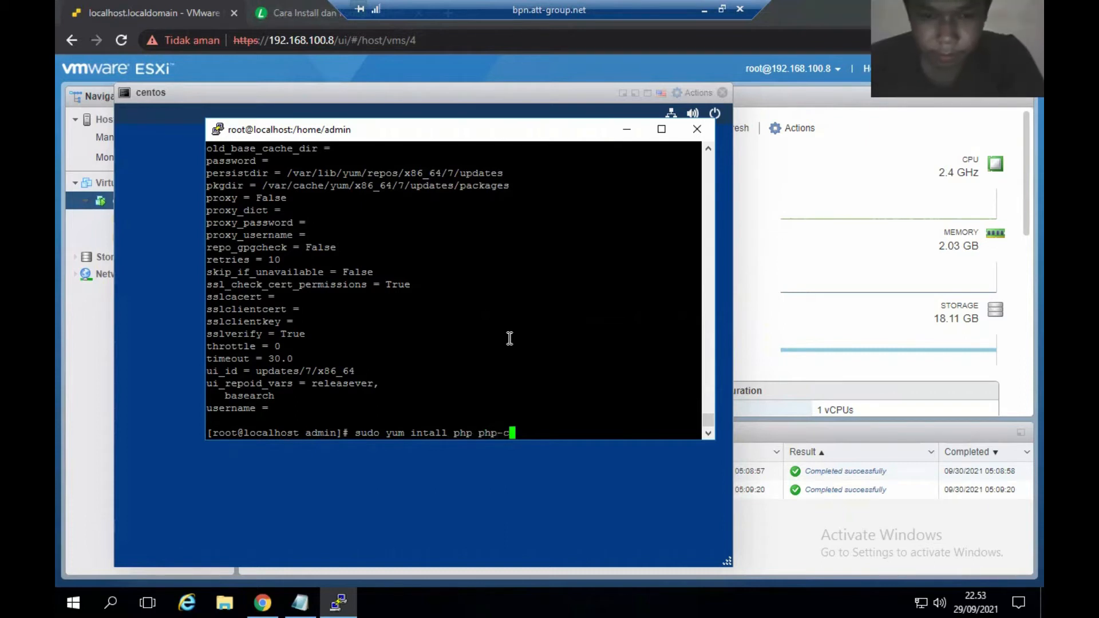
type("common")
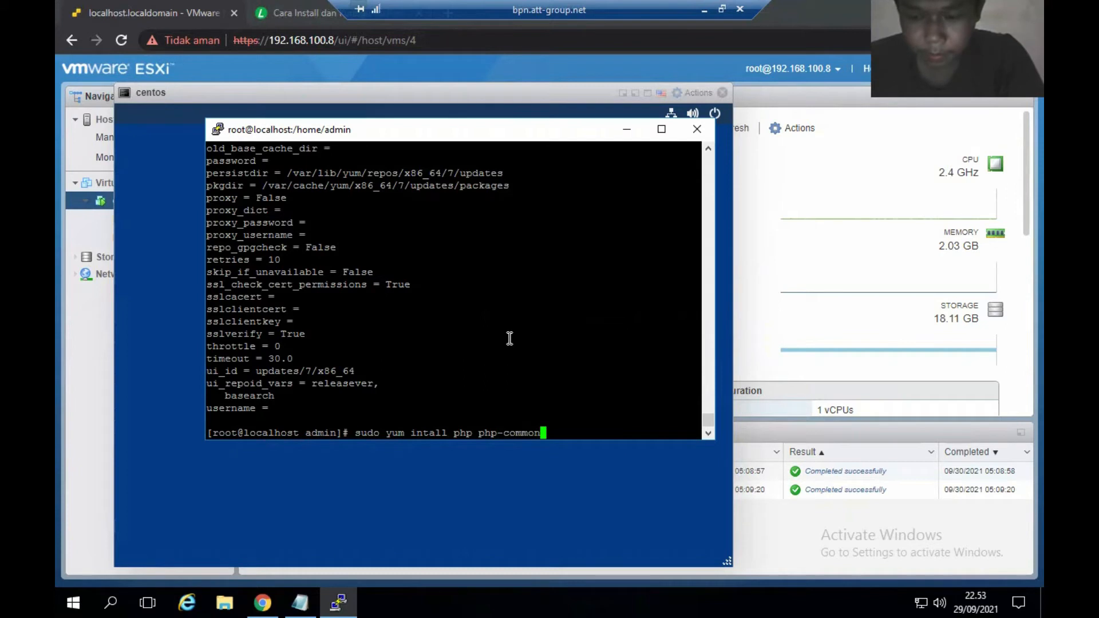
type(" php-o")
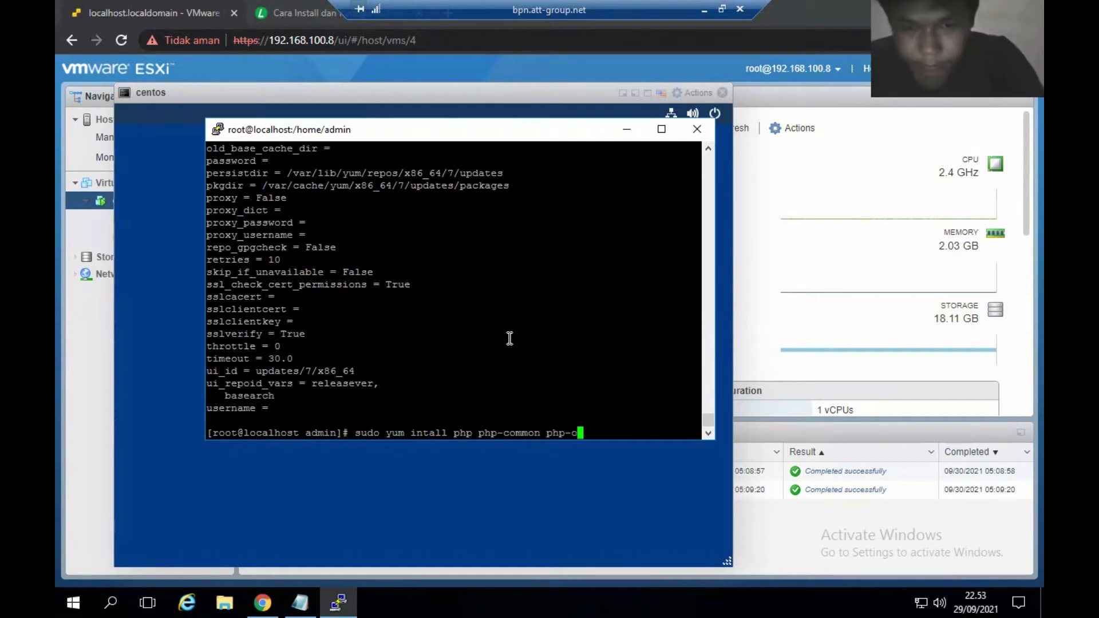
type("p")
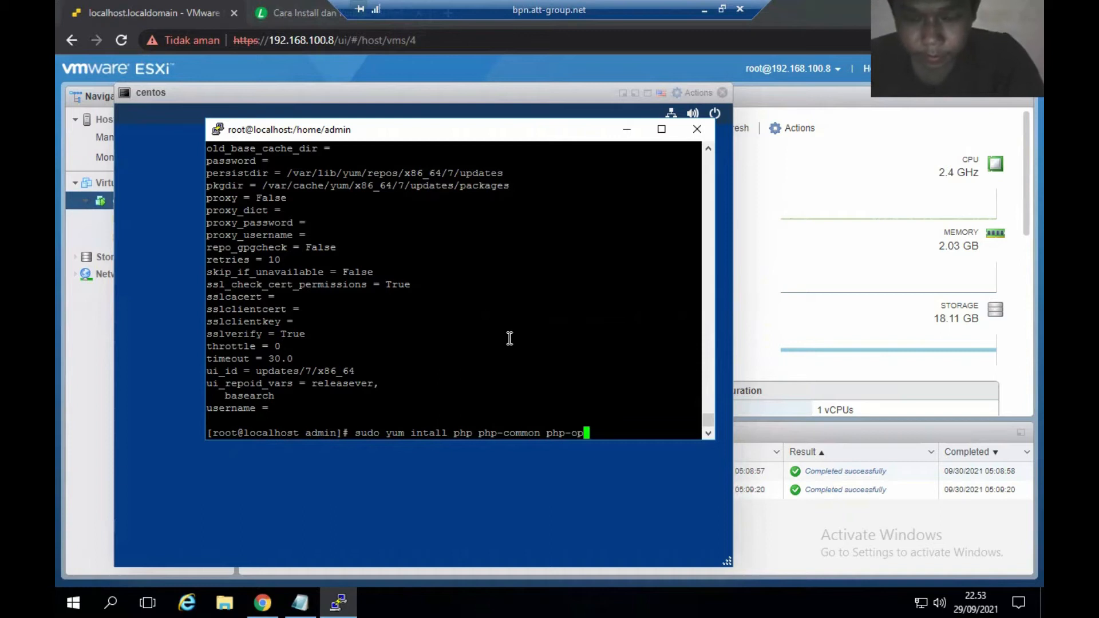
type("chace")
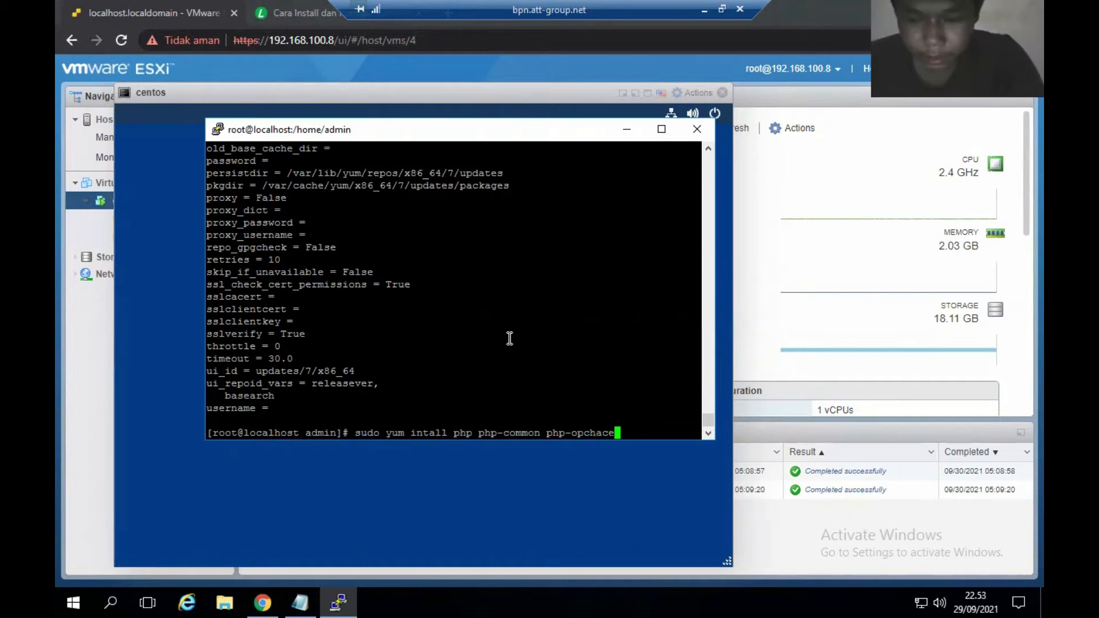
type(" php")
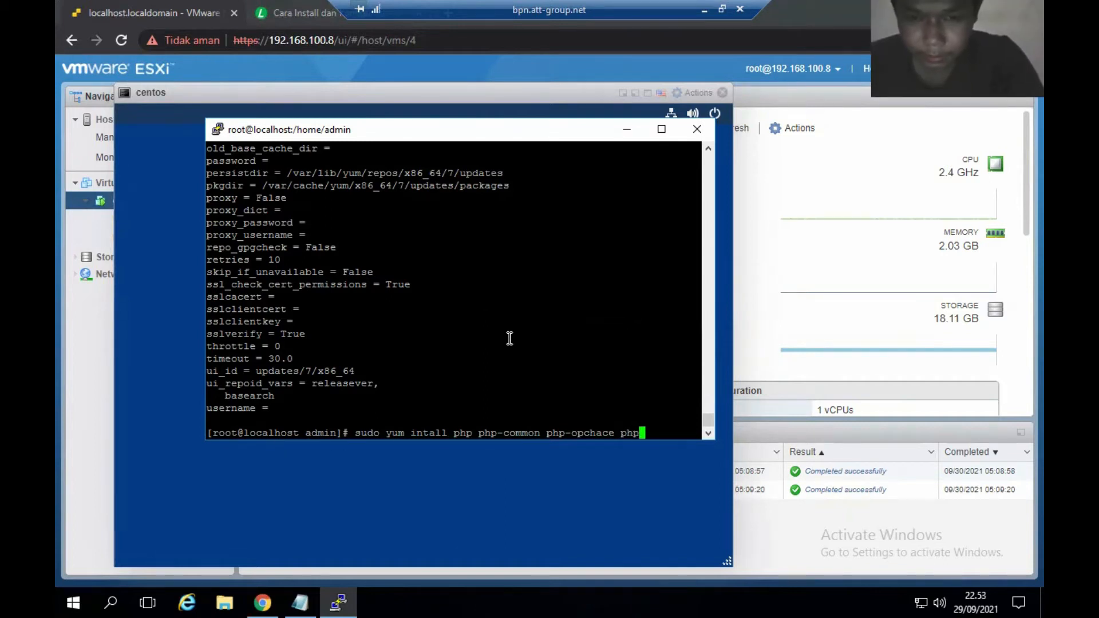
type("-m")
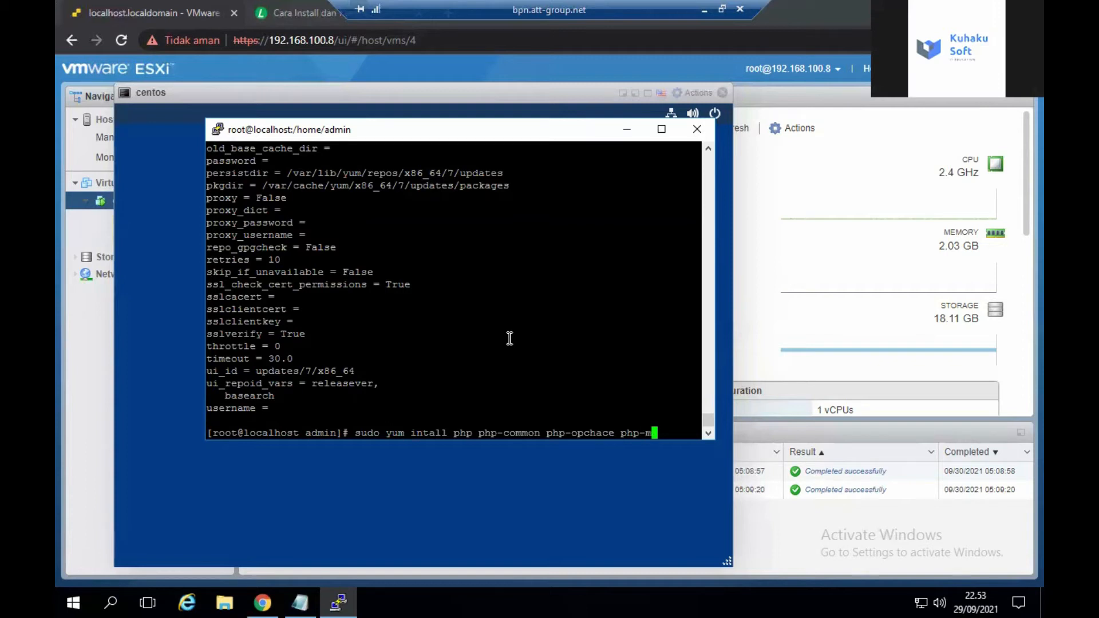
type("c")
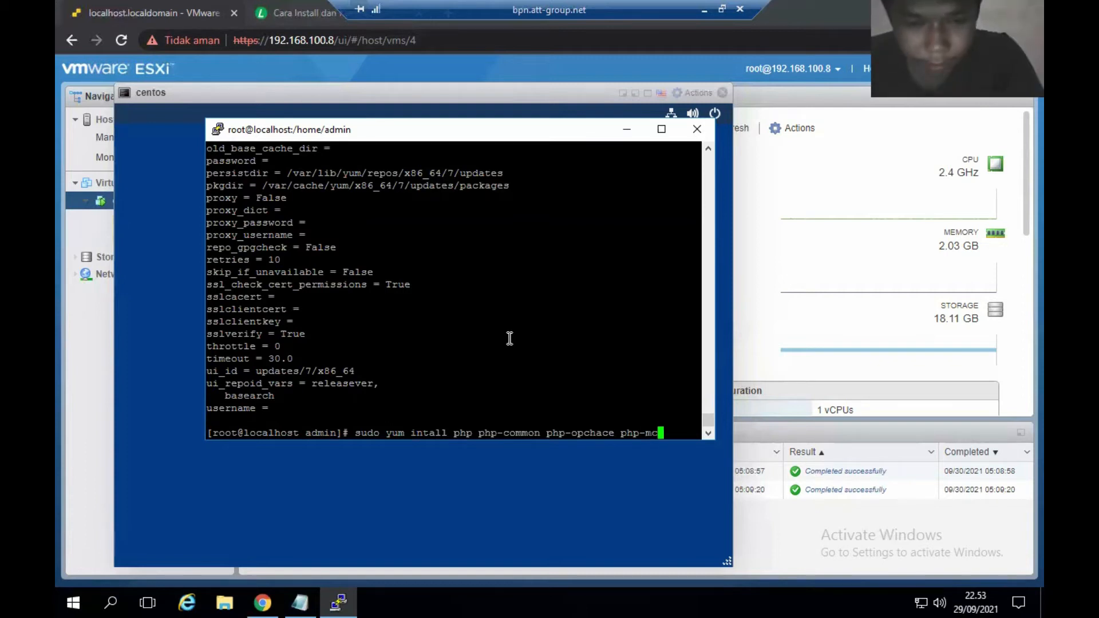
type("rypt")
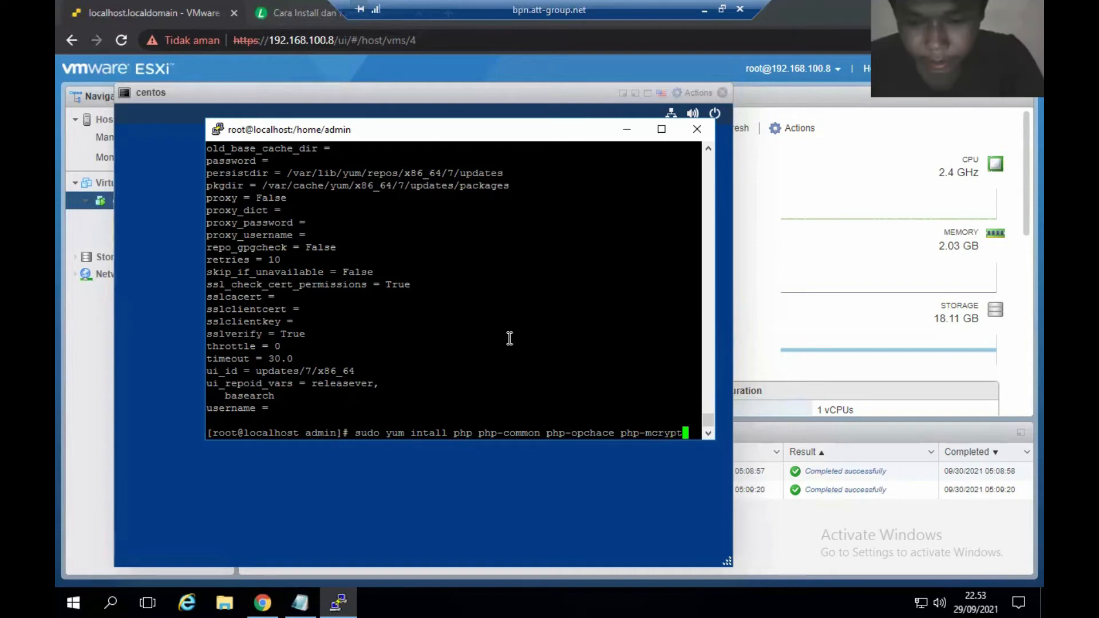
type(" php")
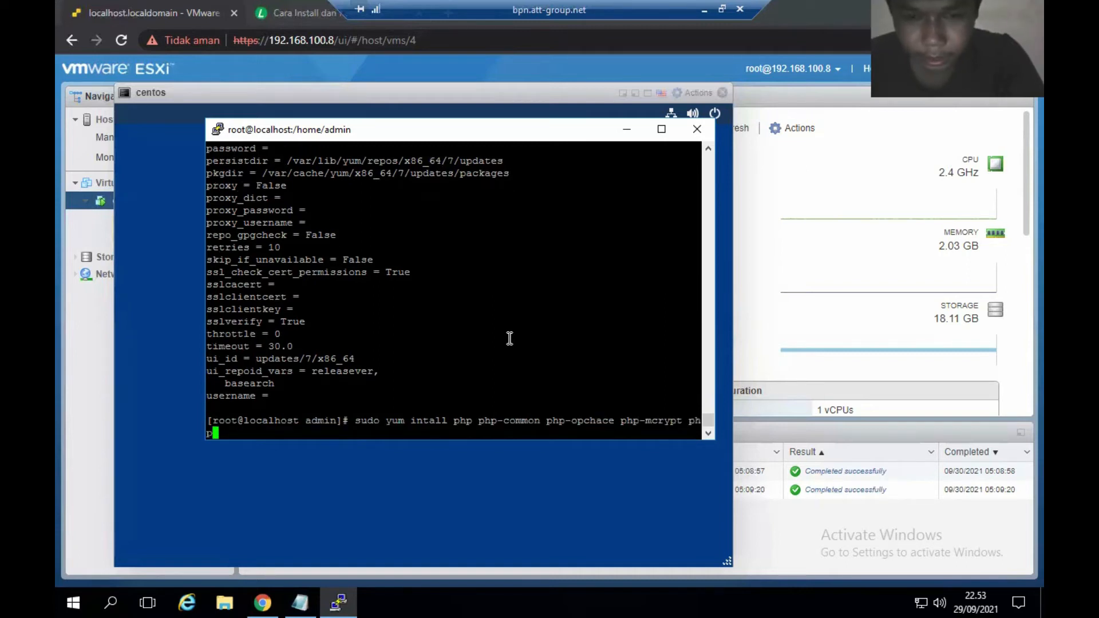
type("-cli")
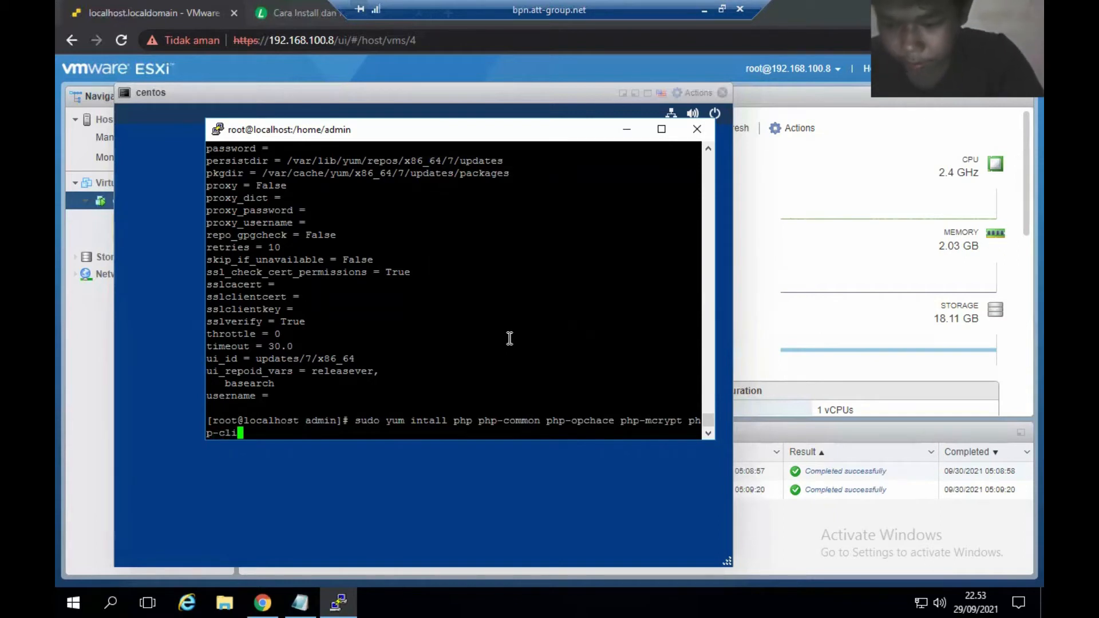
type(" php-gd")
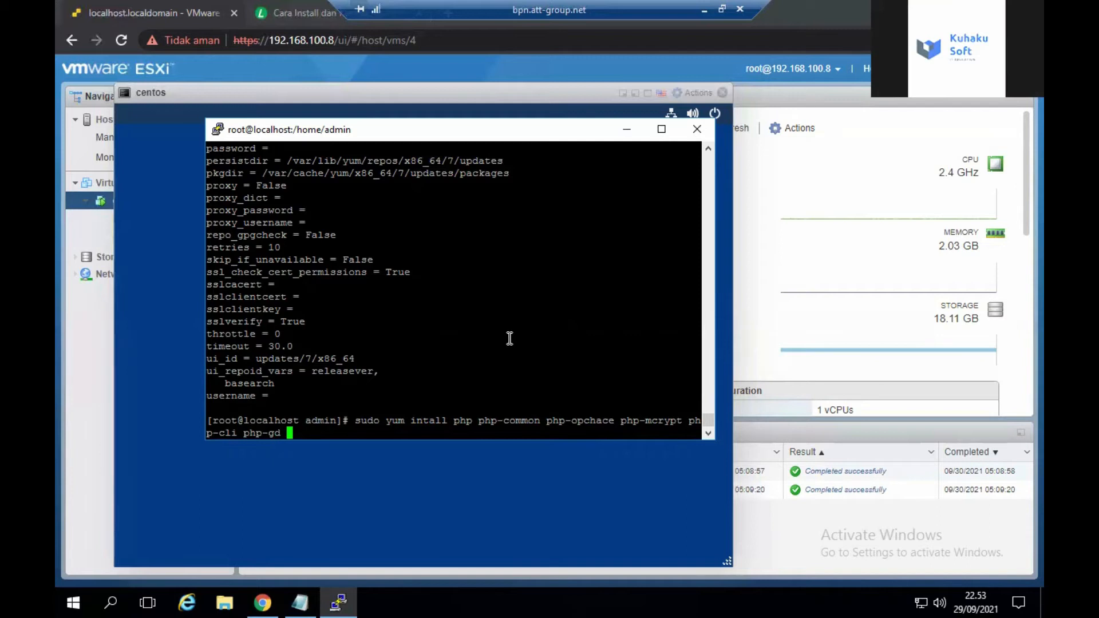
type(" php-curl")
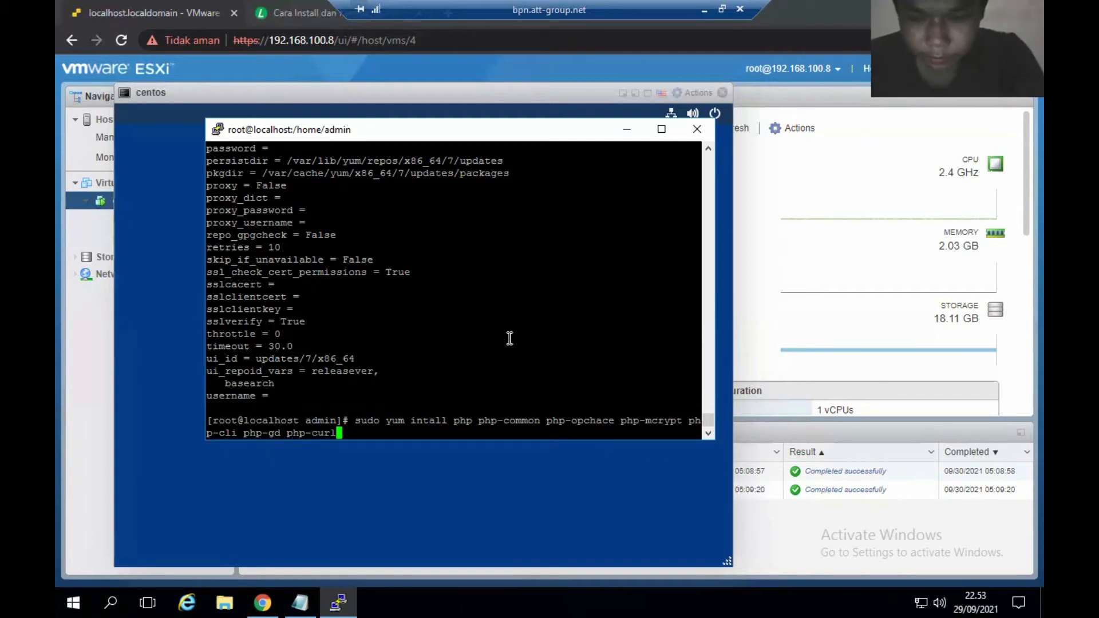
type(" php-mysql")
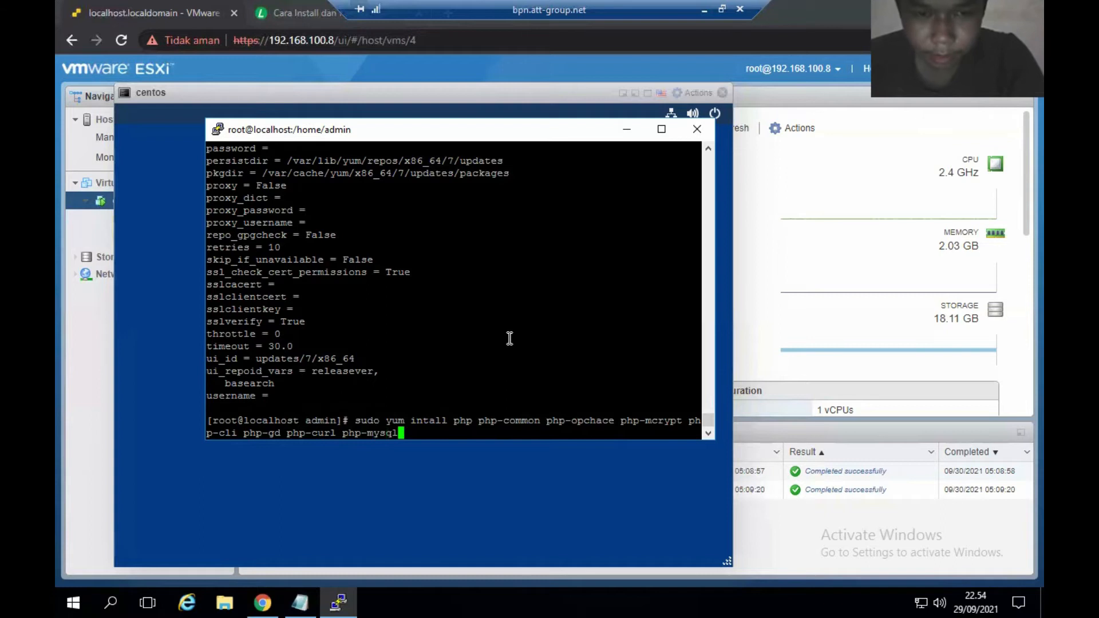
type("nd")
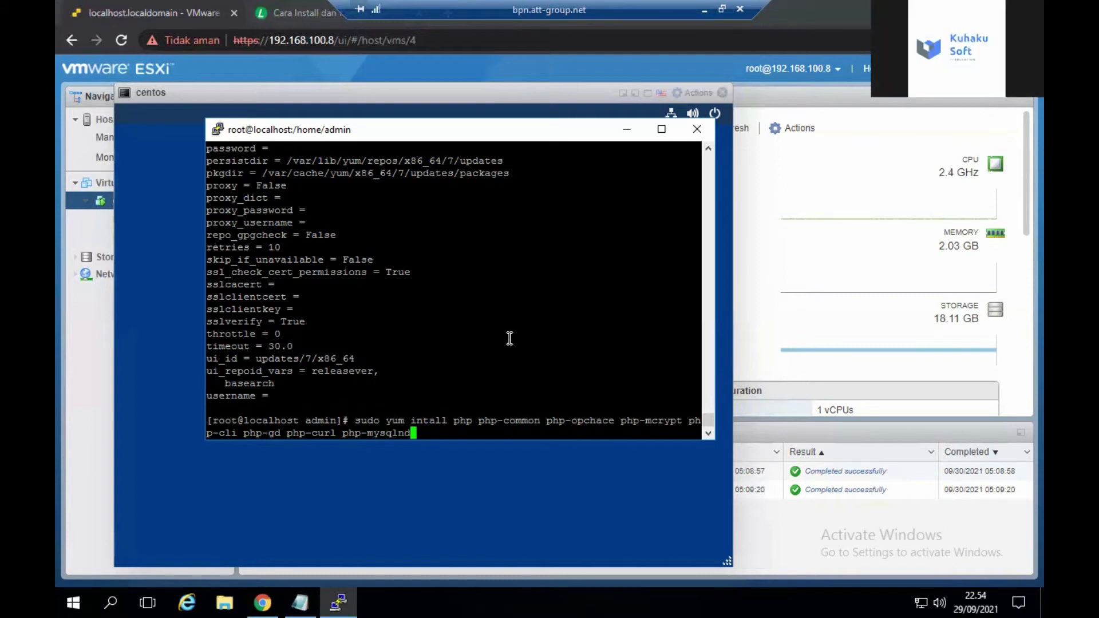
key("Return")
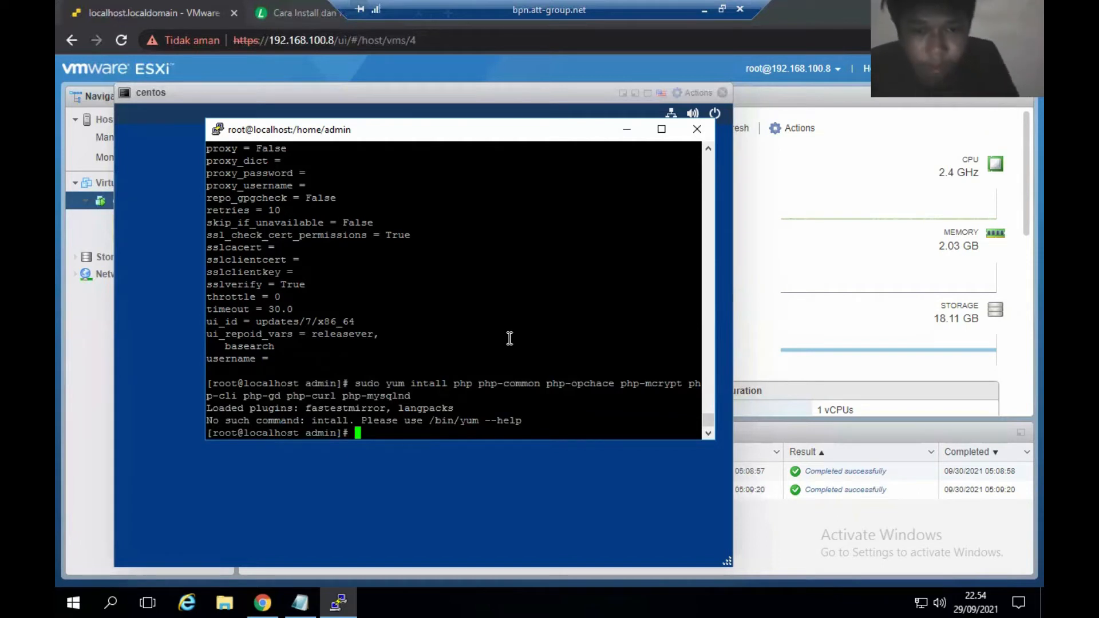
- Recall the PHP command, correct intall to install, and run it again
key("Up")
key("Left")
key("Left")
key("Left")
key("Left")
key("Left")
key("Left")
key("Left")
key("Left")
key("Left")
key("Left")
key("Left")
key("Left")
key("Left")
key("Left")
key("Left")
key("Left")
key("Left")
key("Left")
key("Left")
key("Left")
key("Left")
key("Left")
key("Left")
key("Left")
key("Left")
key("Left")
key("Left")
key("Left")
key("Left")
key("Left")
key("Left")
key("Left")
key("Left")
key("Left")
key("Left")
key("Left")
key("Left")
key("Left")
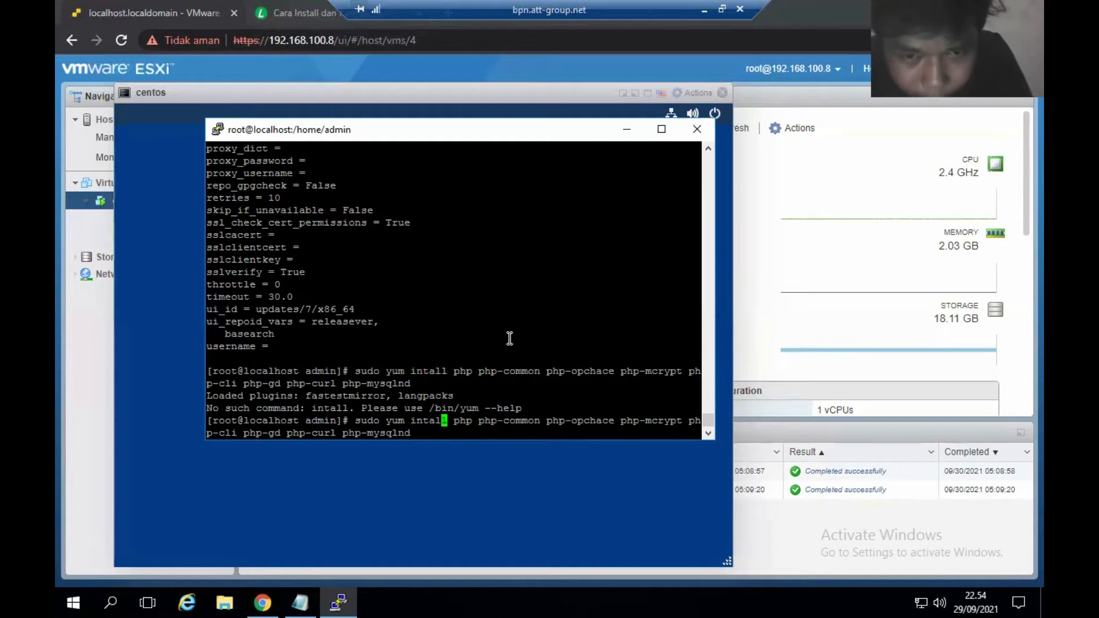
key("Right")
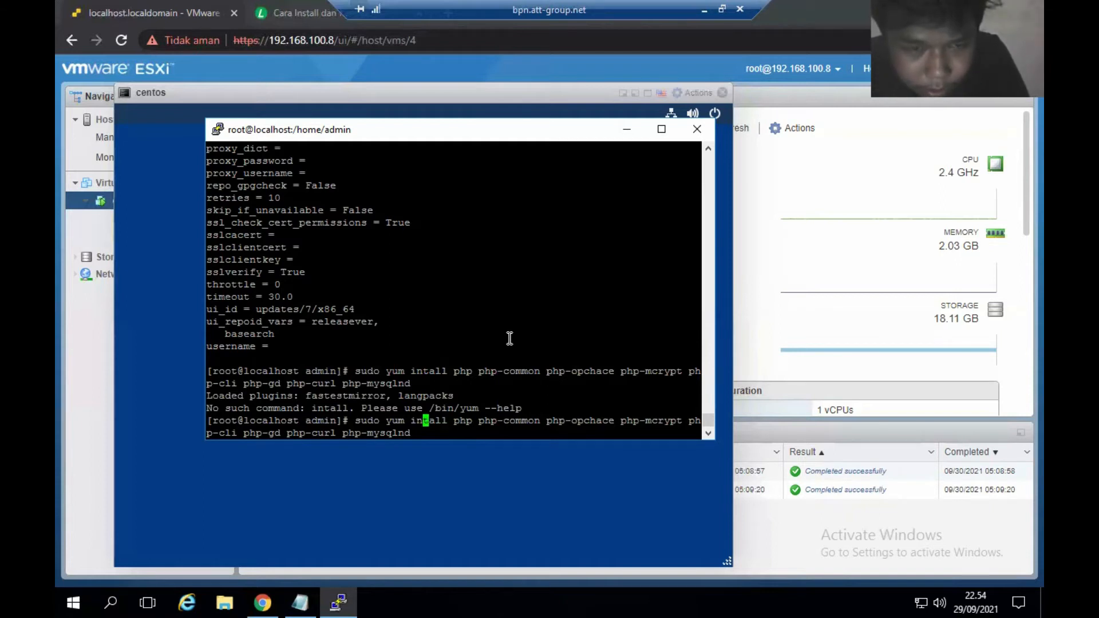
type("s")
key("Right")
key("Right")
key("Right")
key("Right")
key("Right")
key("Right")
key("Return")
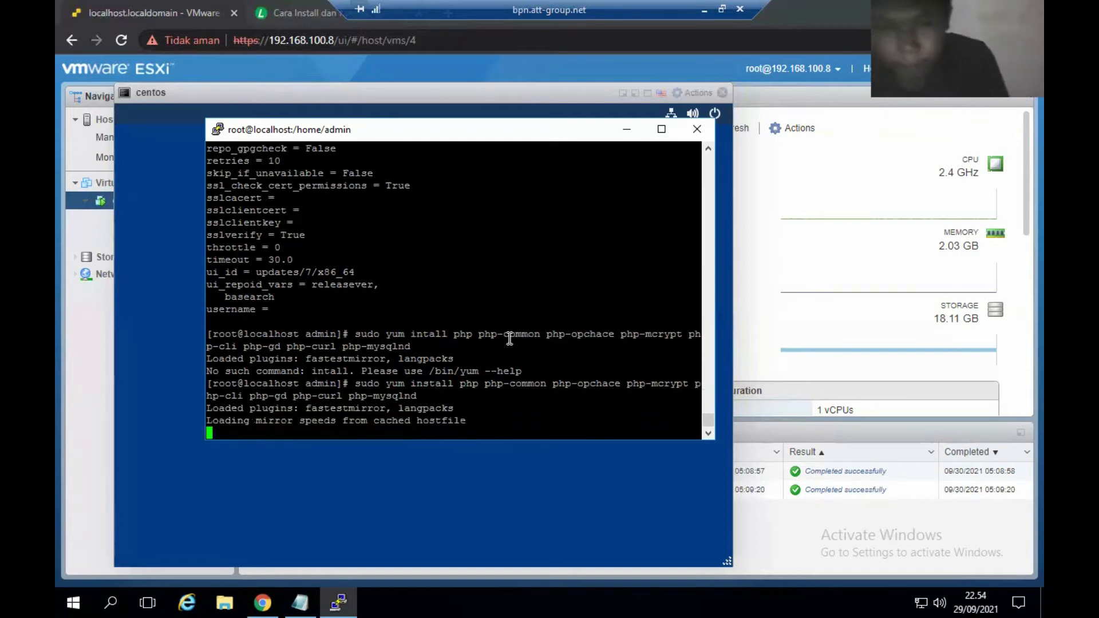
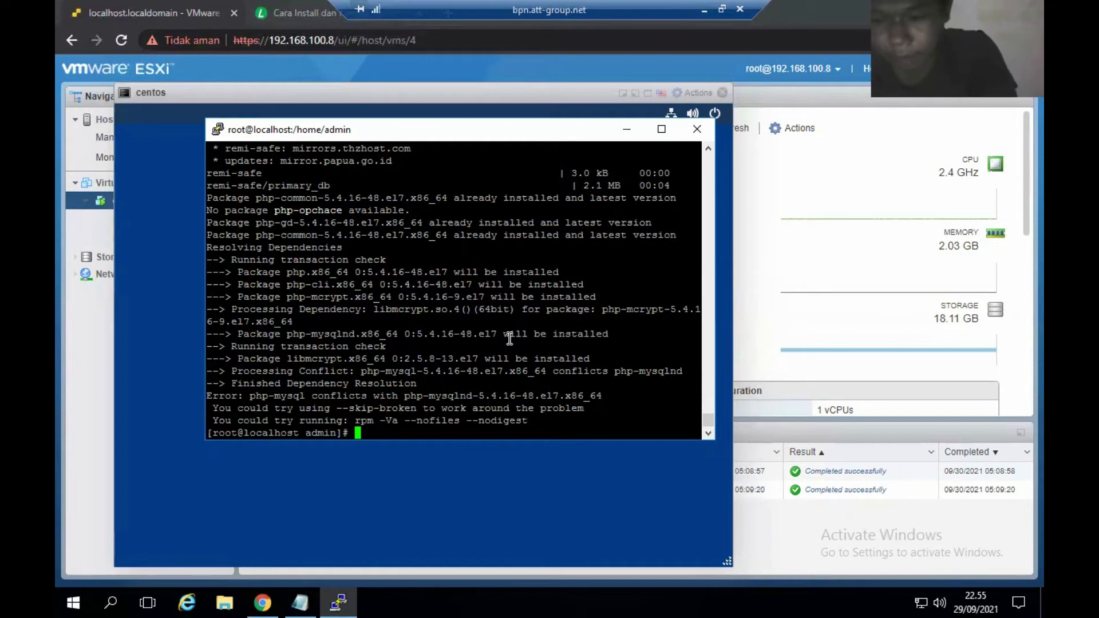
- Check the installed PHP version with php -v
type("p")
type("p ")
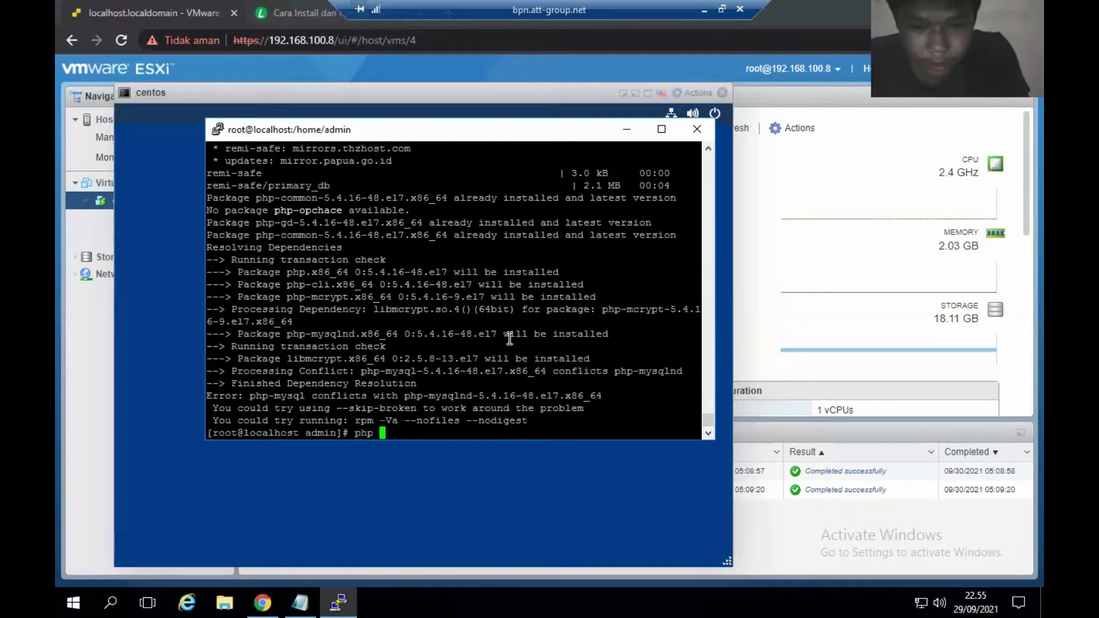
type("-v")
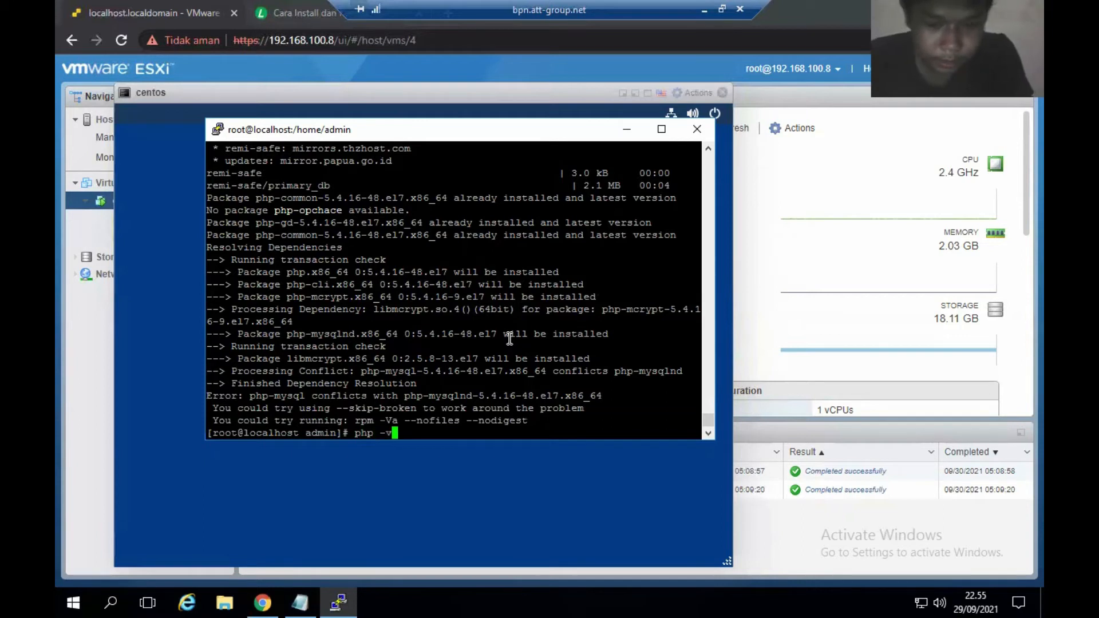
key("Return")
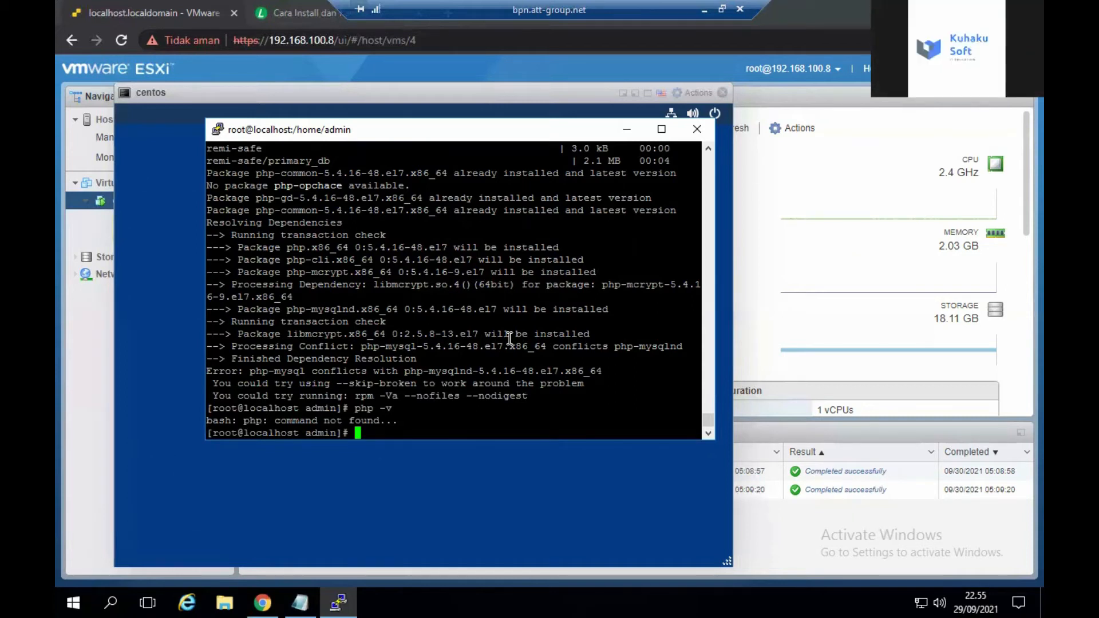
- Paste the PHP install command, change php-mysqlnd to php-mysqld, run it and confirm the installation
right_click(509, 338)
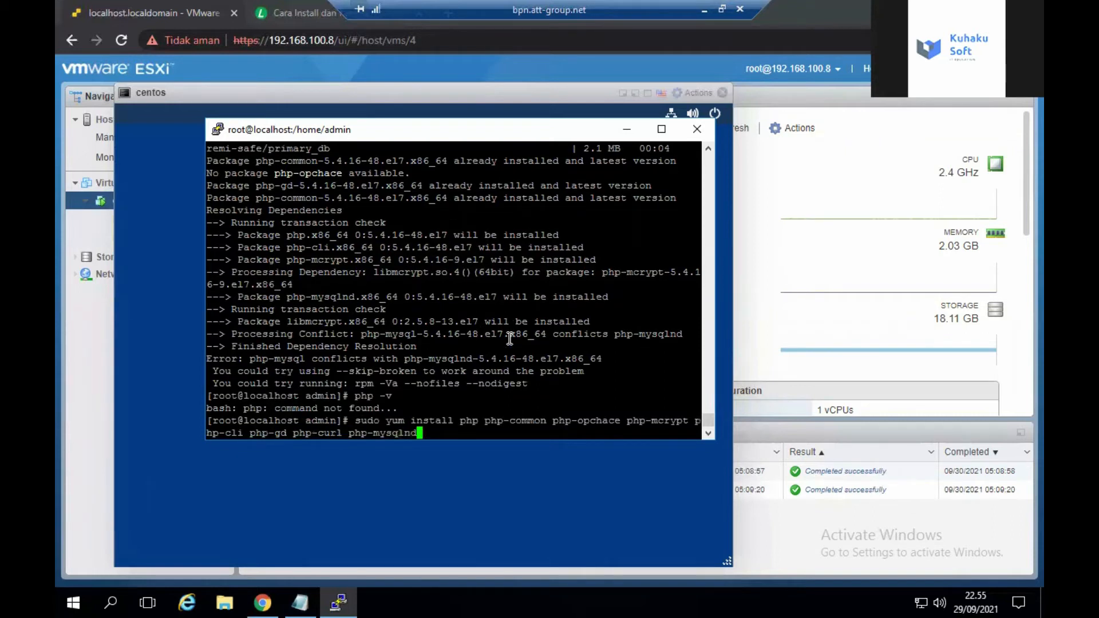
key("BackSpace")
key("BackSpace")
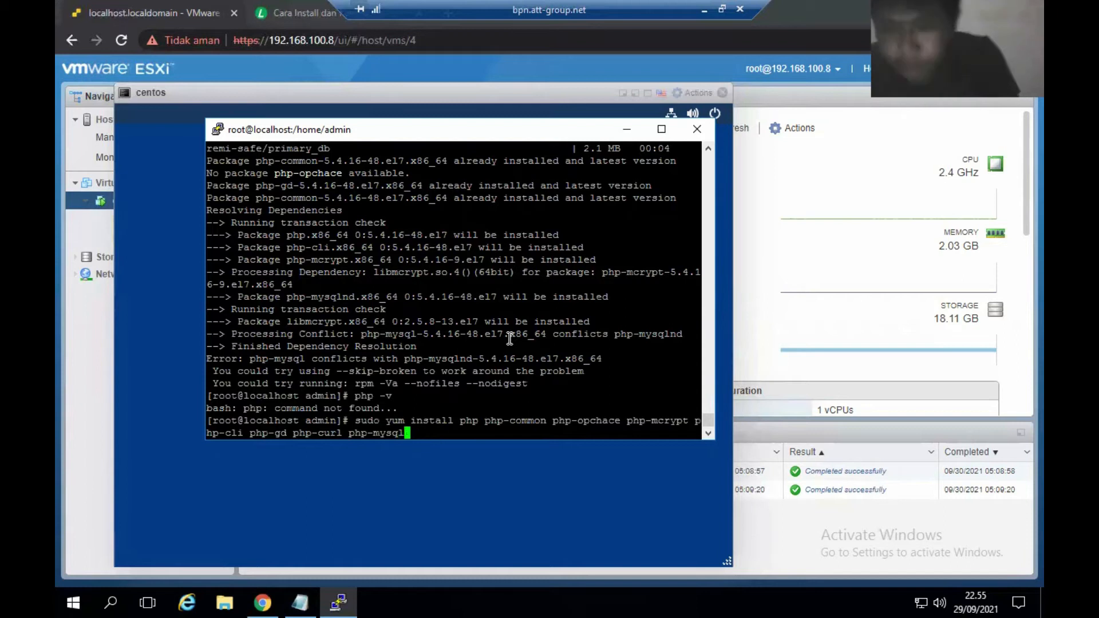
type("d")
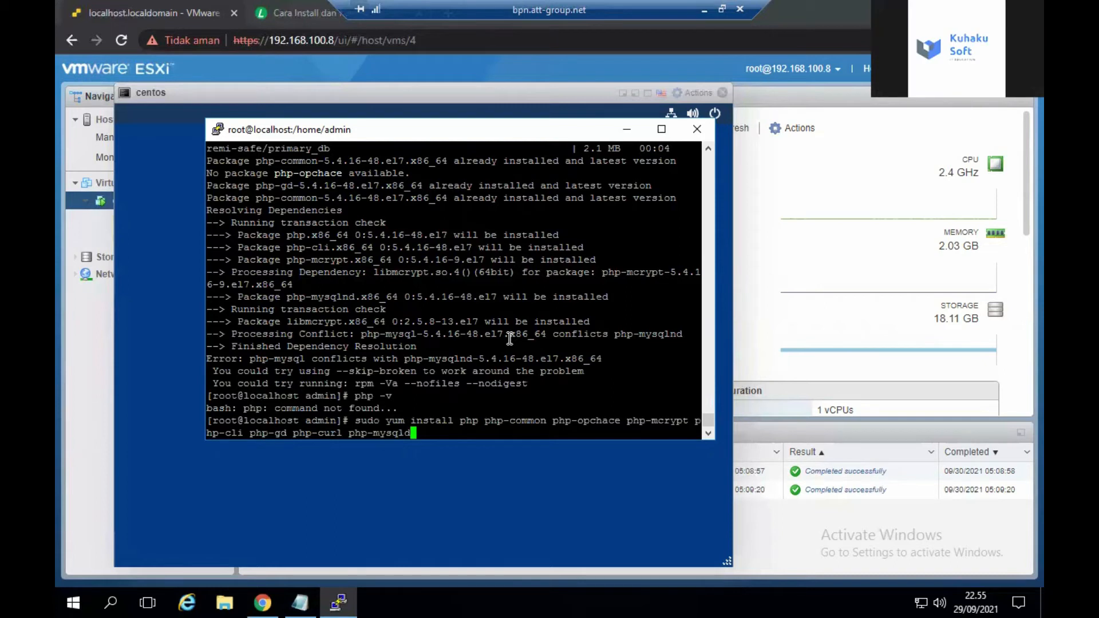
key("Return")
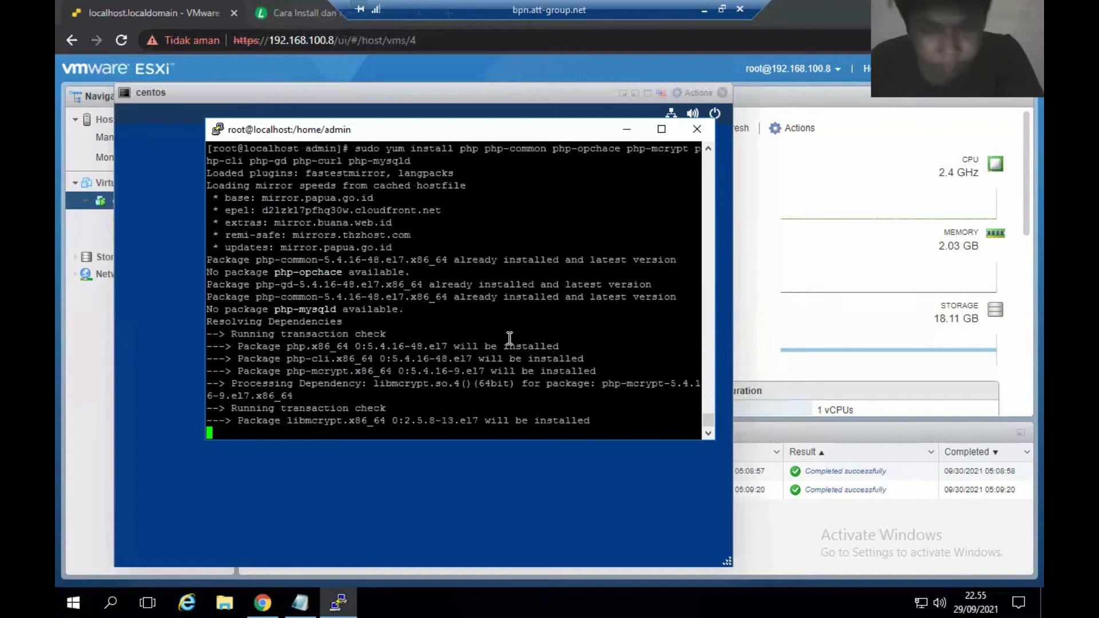
type("y")
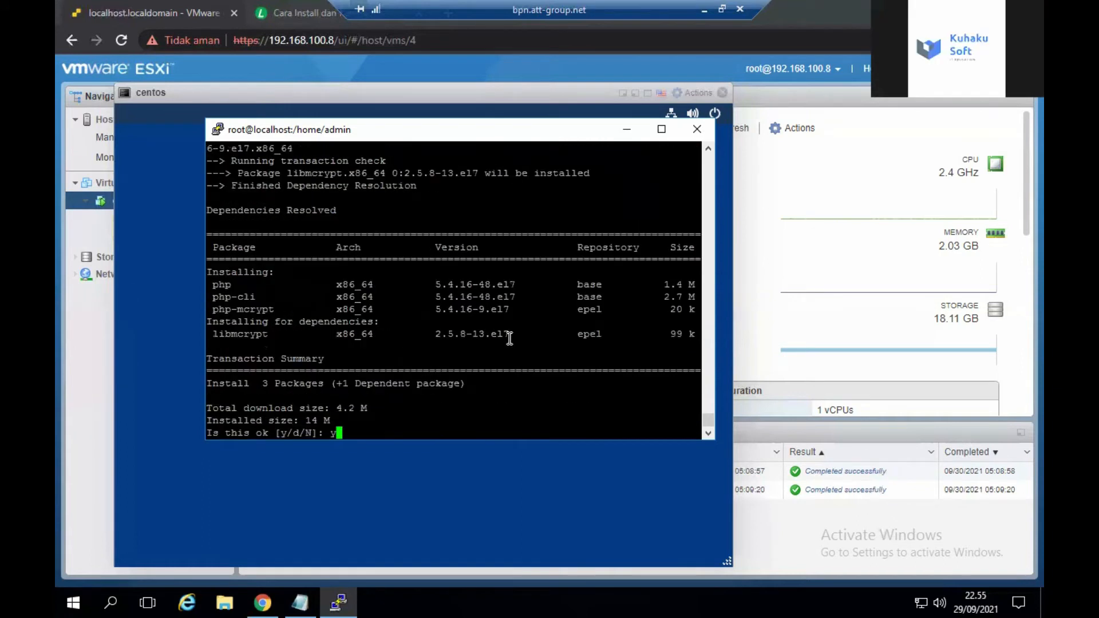
key("Return")
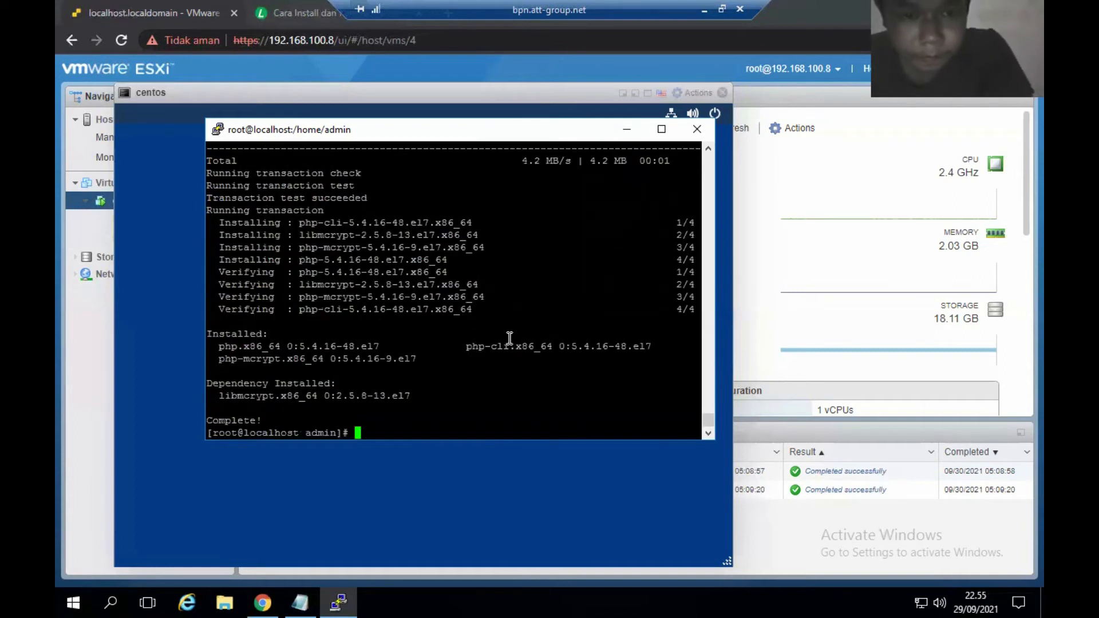
- Check the PHP version again with php -v
double_click(228, 420)
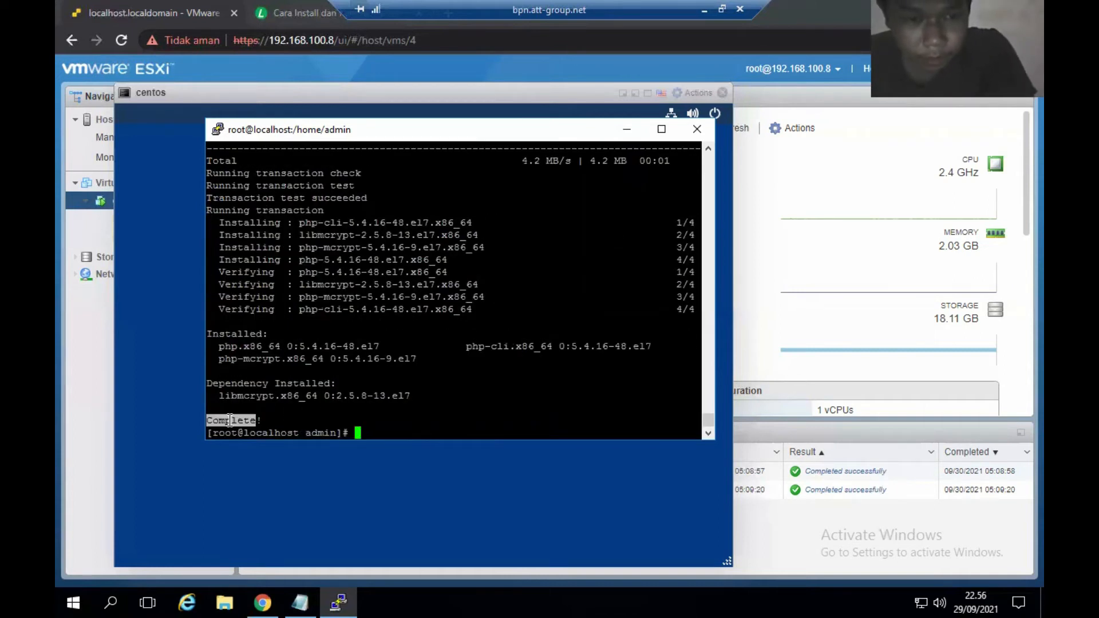
type("php -v")
key("Return")
left_click(325, 404)
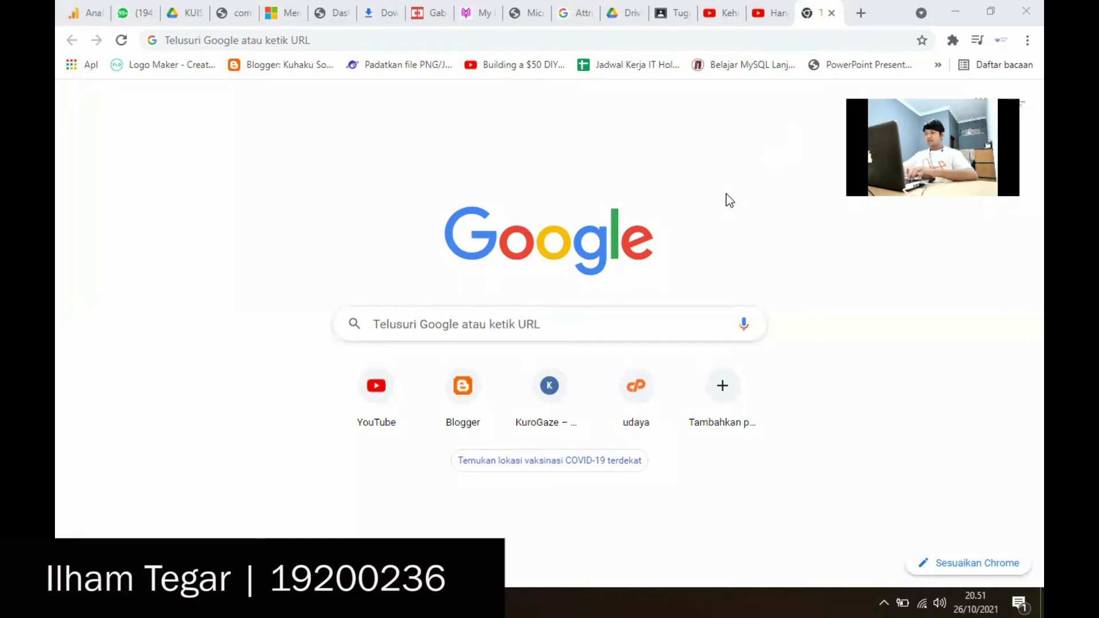
- Open Remote Desktop Connection and connect to bpn.att-group.net
left_click(953, 8)
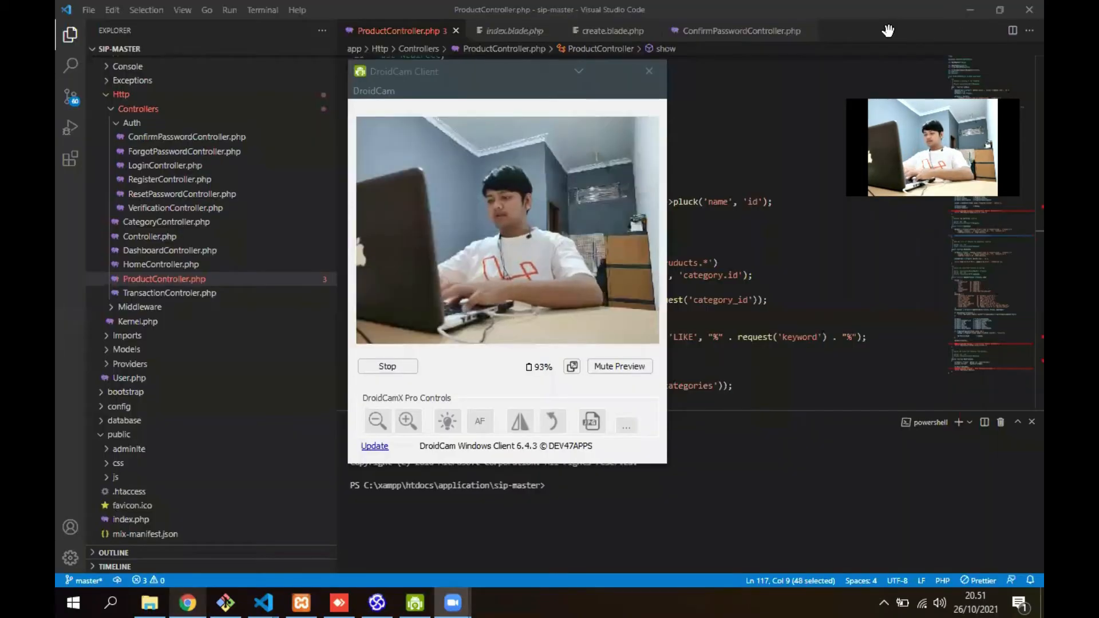
key("super+r")
key("Return")
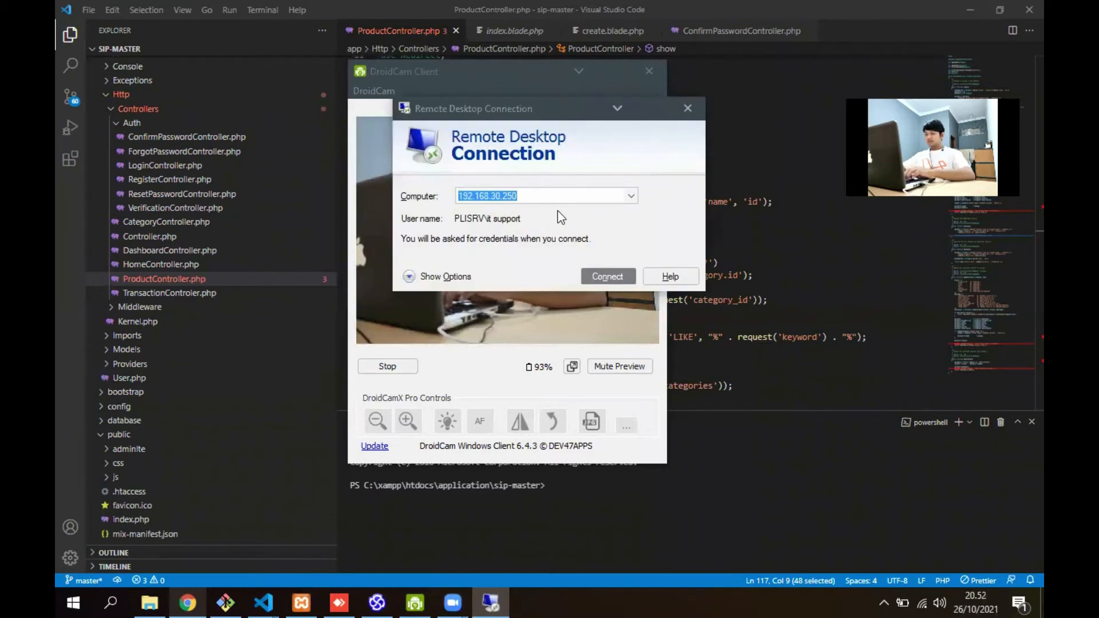
type("bpn.att-group.net")
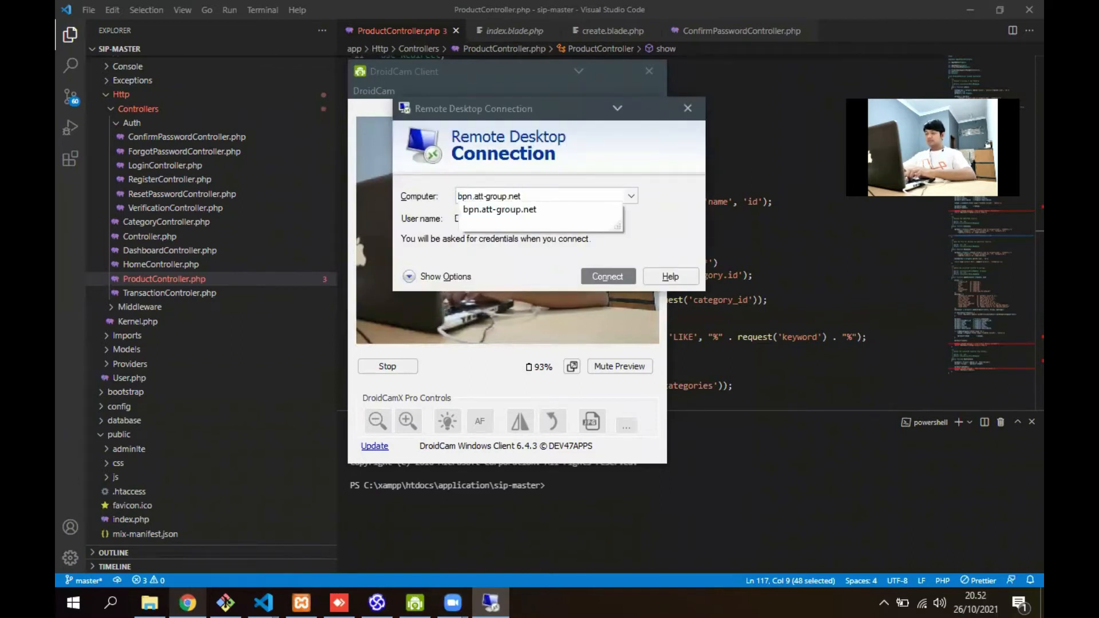
key("Return")
key("Return")
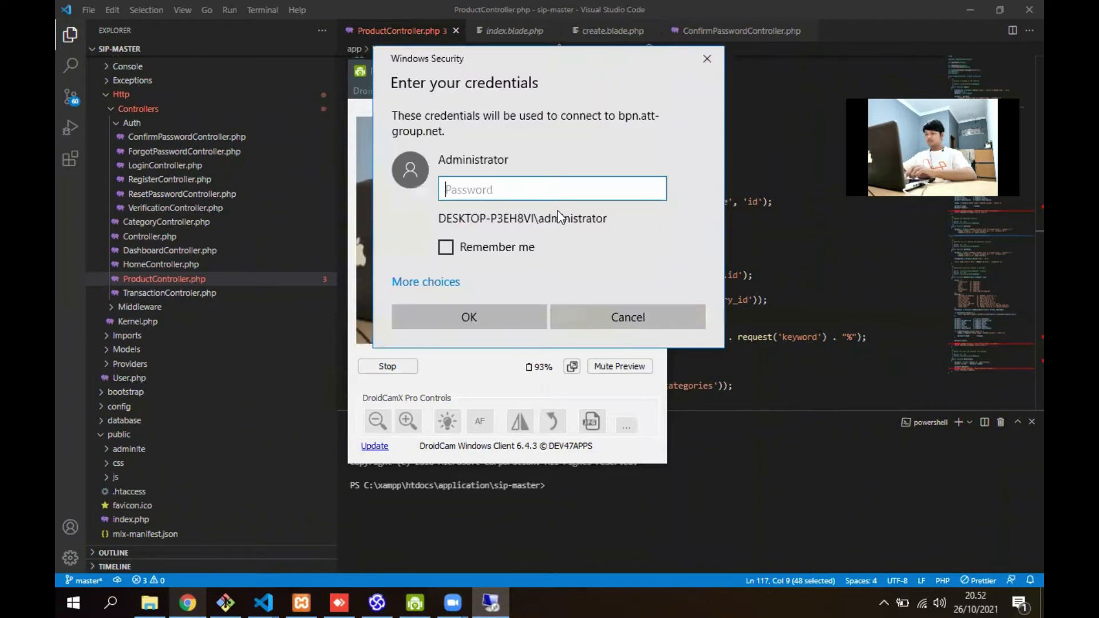
- Enter the Administrator account password and complete the remote desktop connection
type("********")
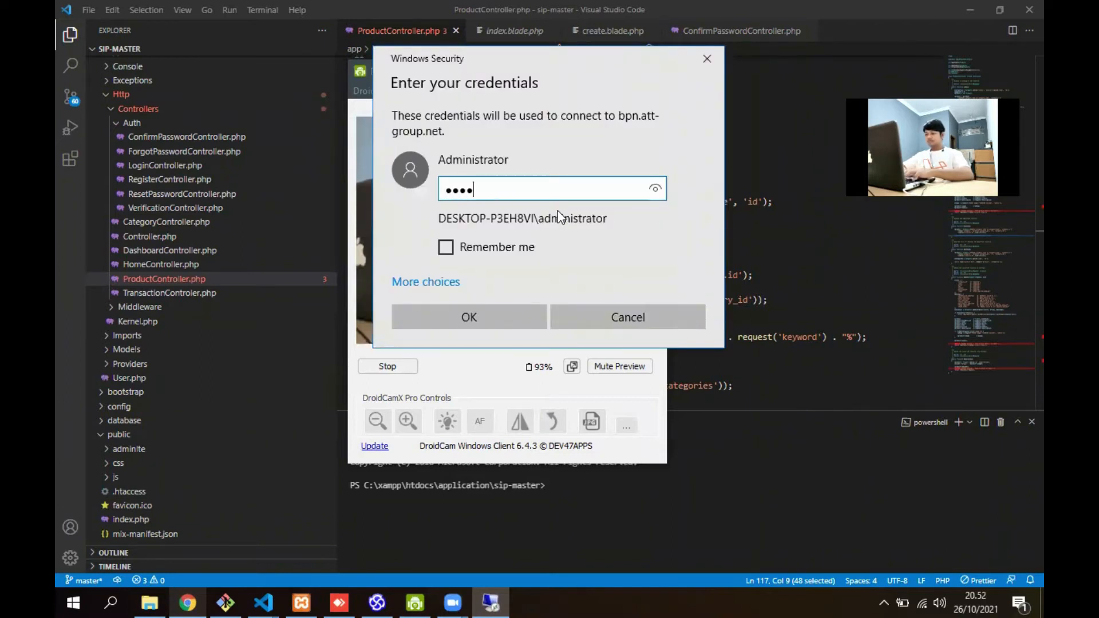
type("*****")
key("Return")
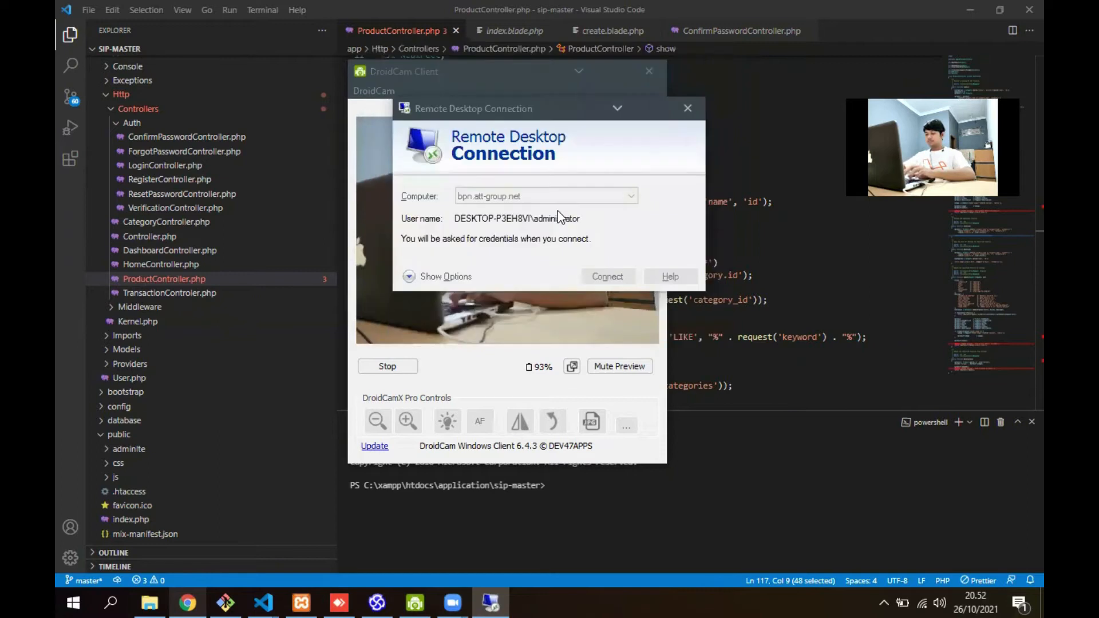
key("Return")
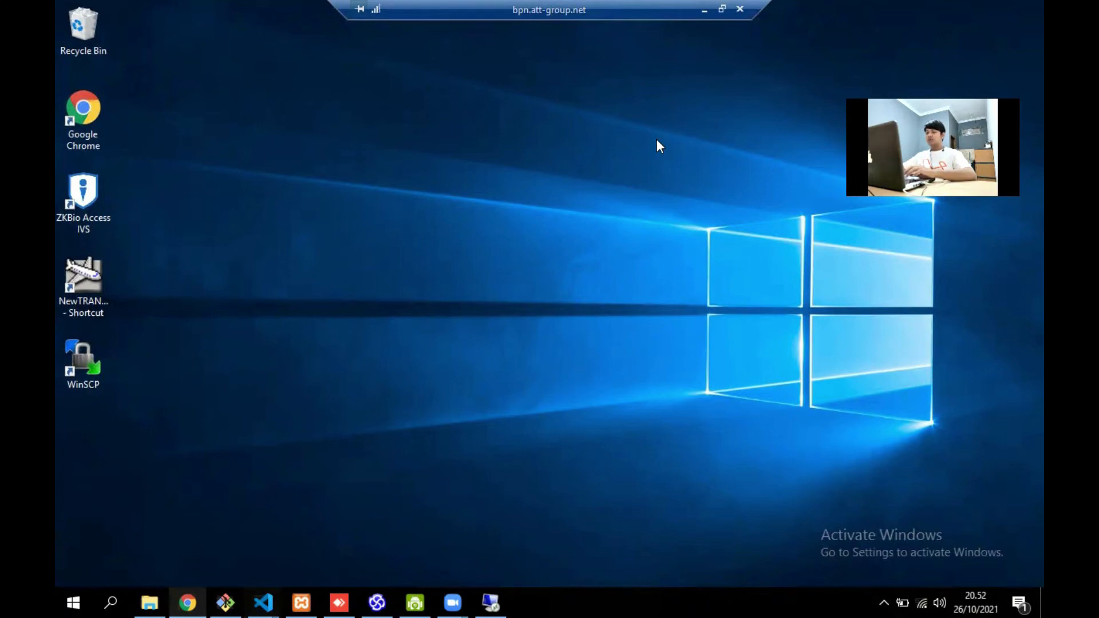
- Open Google Chrome on the remote desktop in a new incognito window and maximize it
double_click(89, 112)
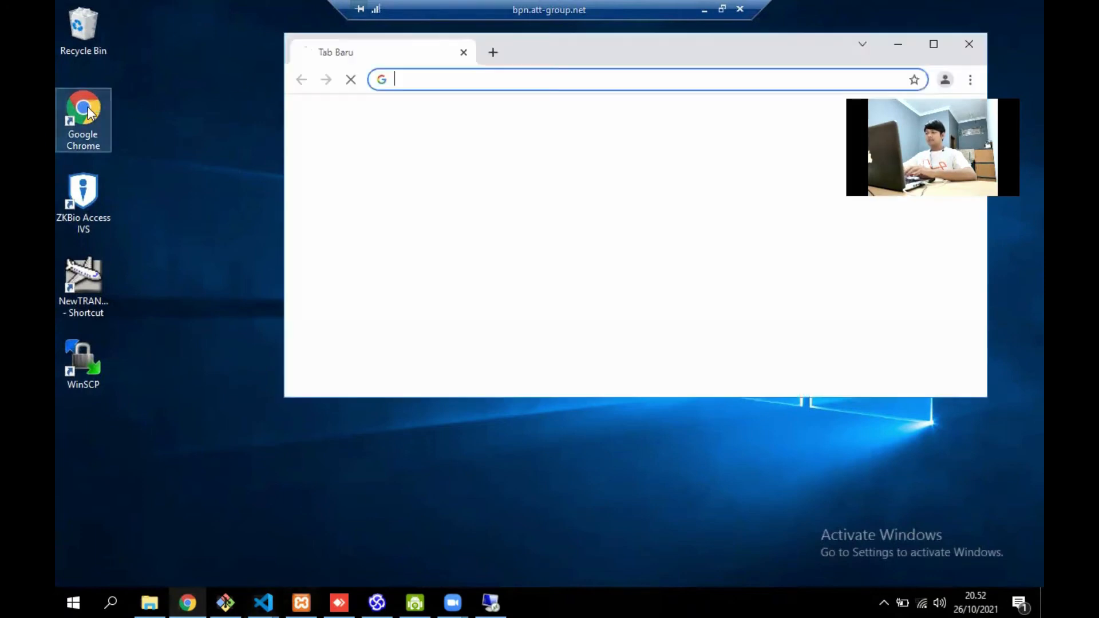
left_click(970, 80)
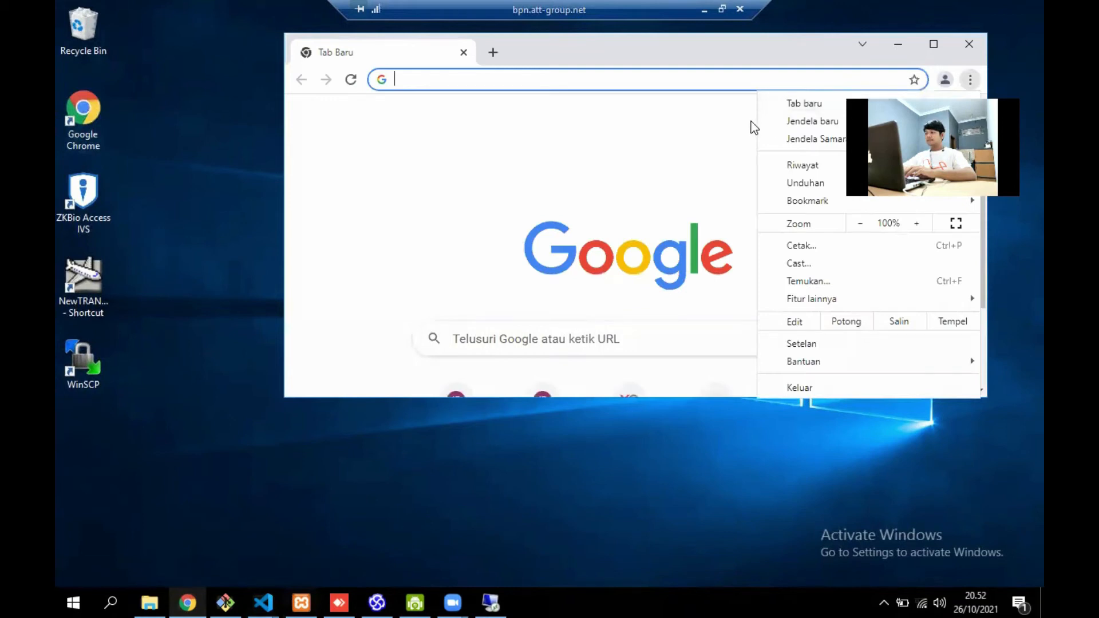
mouse_move(800, 167)
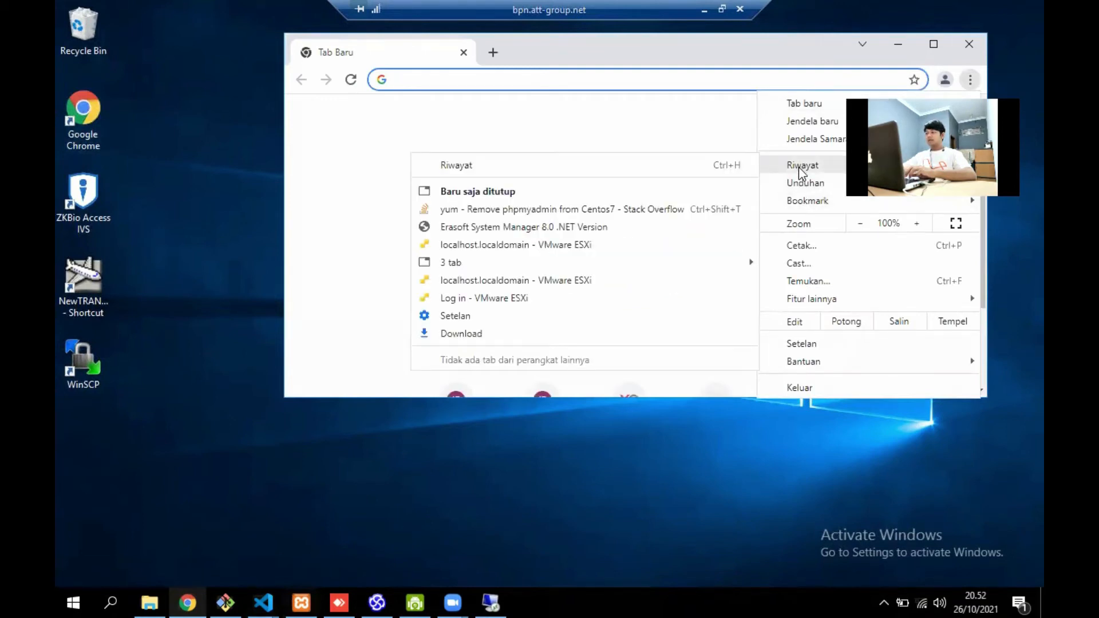
left_click(798, 138)
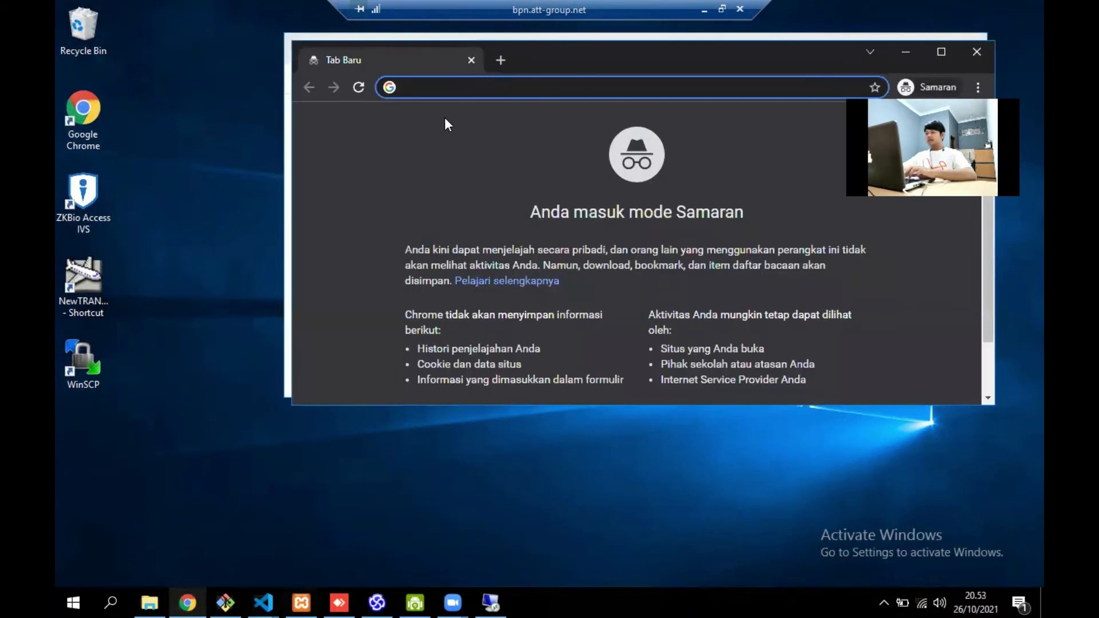
left_click_drag(609, 59, 579, 55)
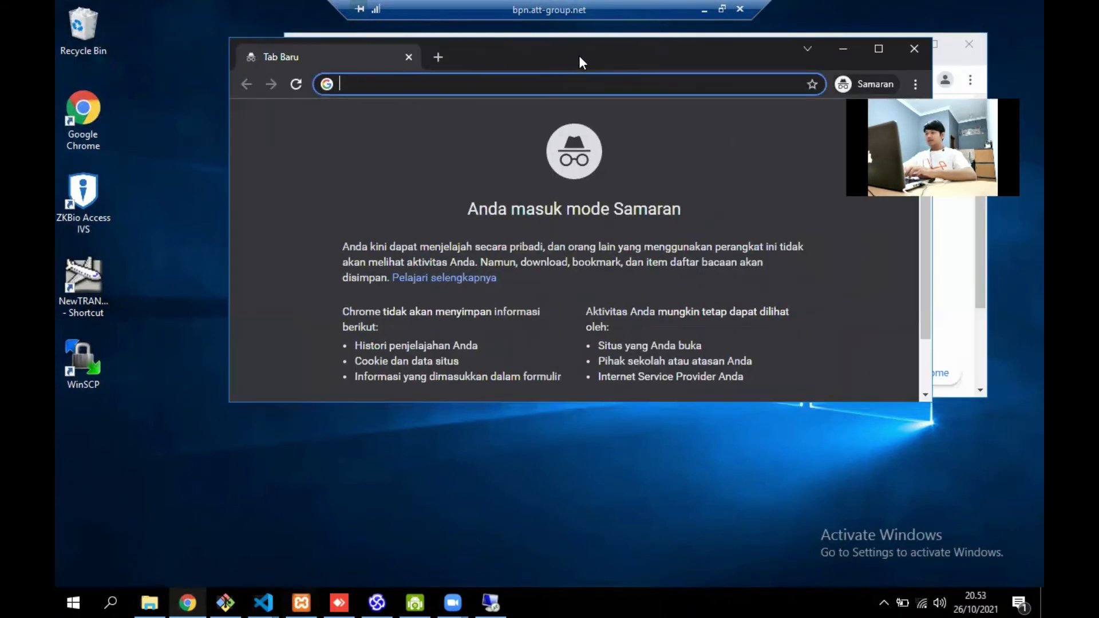
left_click(878, 48)
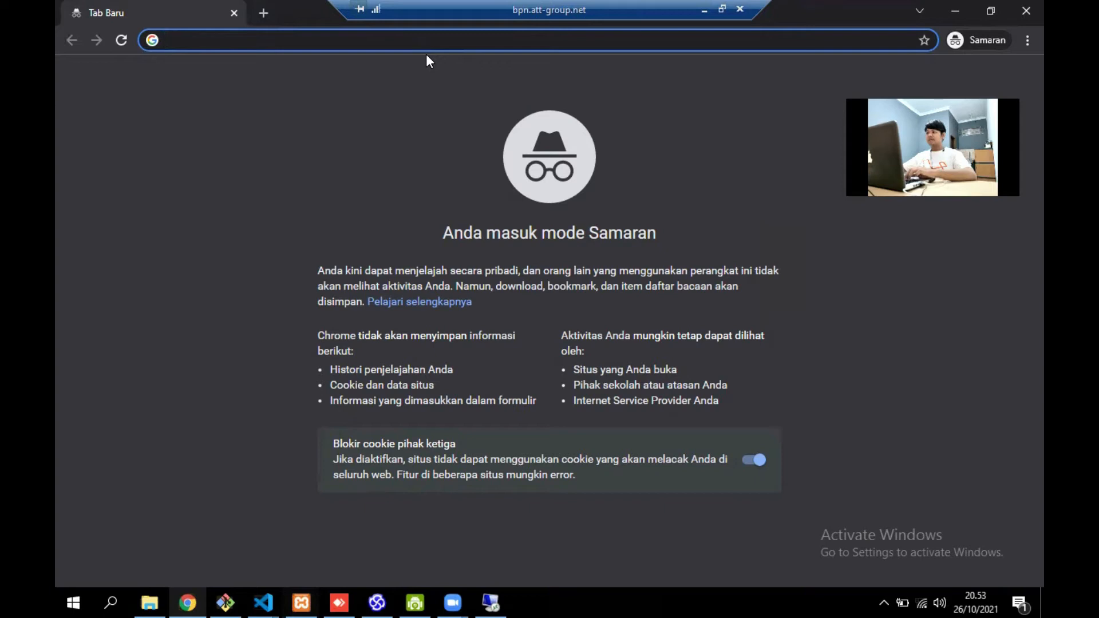
- Browse to 192.168.100.8 and proceed past the certificate warning to the ESXi host client
type("192")
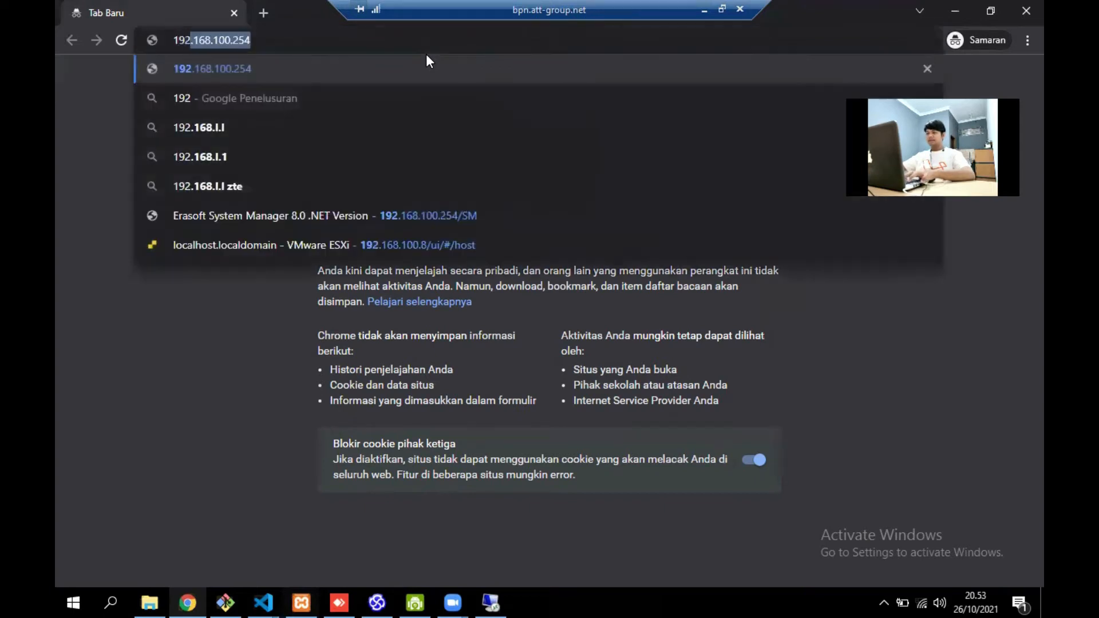
type(".168.100.")
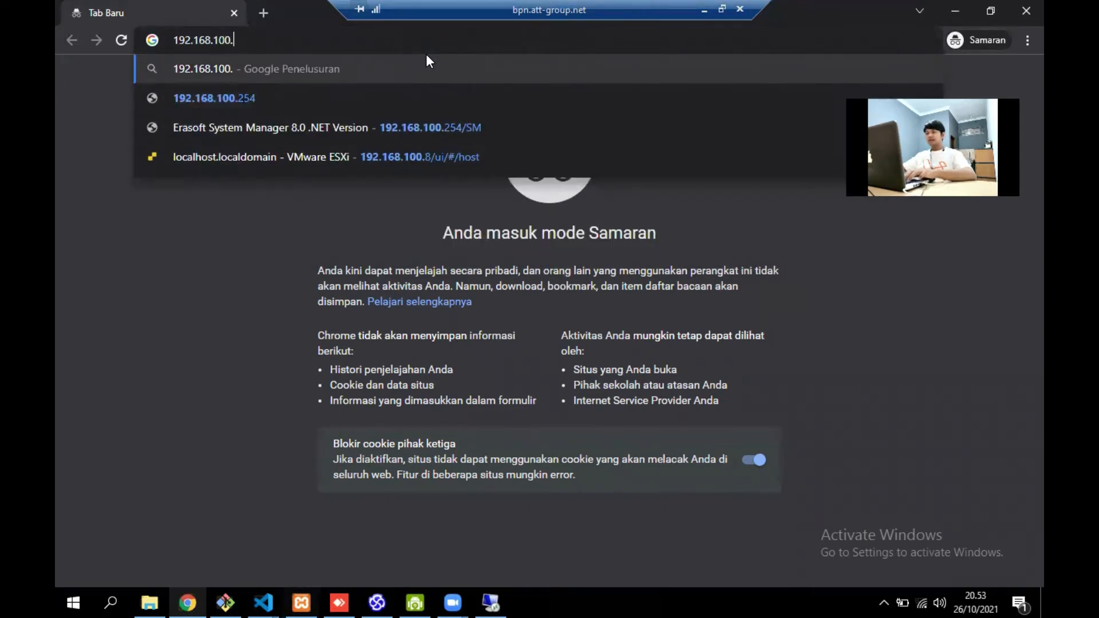
type("8")
key("Return")
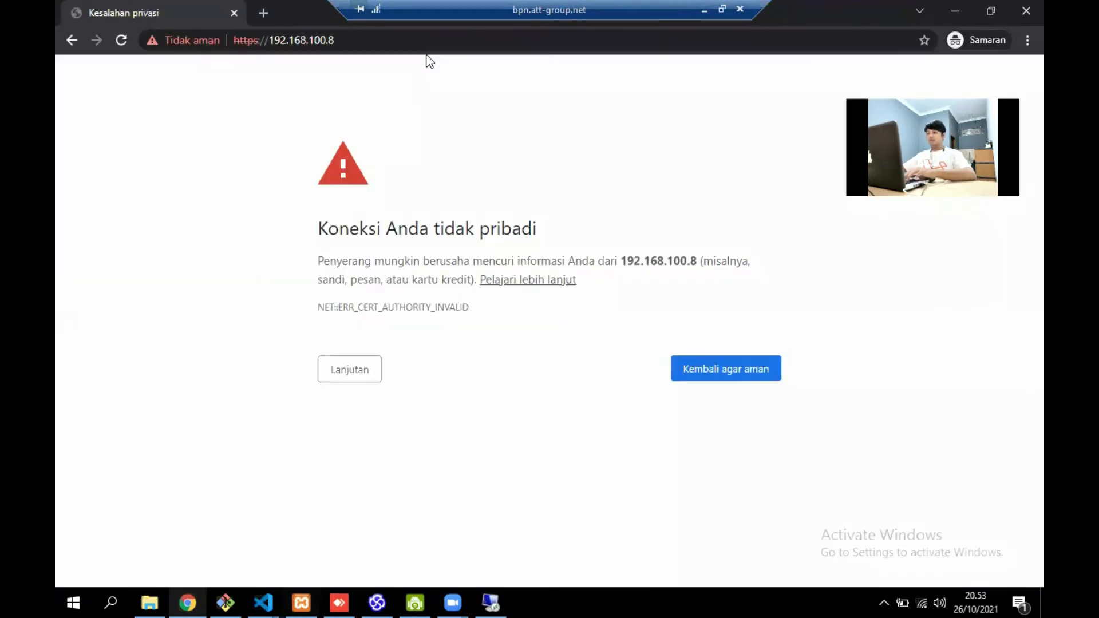
left_click(358, 372)
left_click(420, 488)
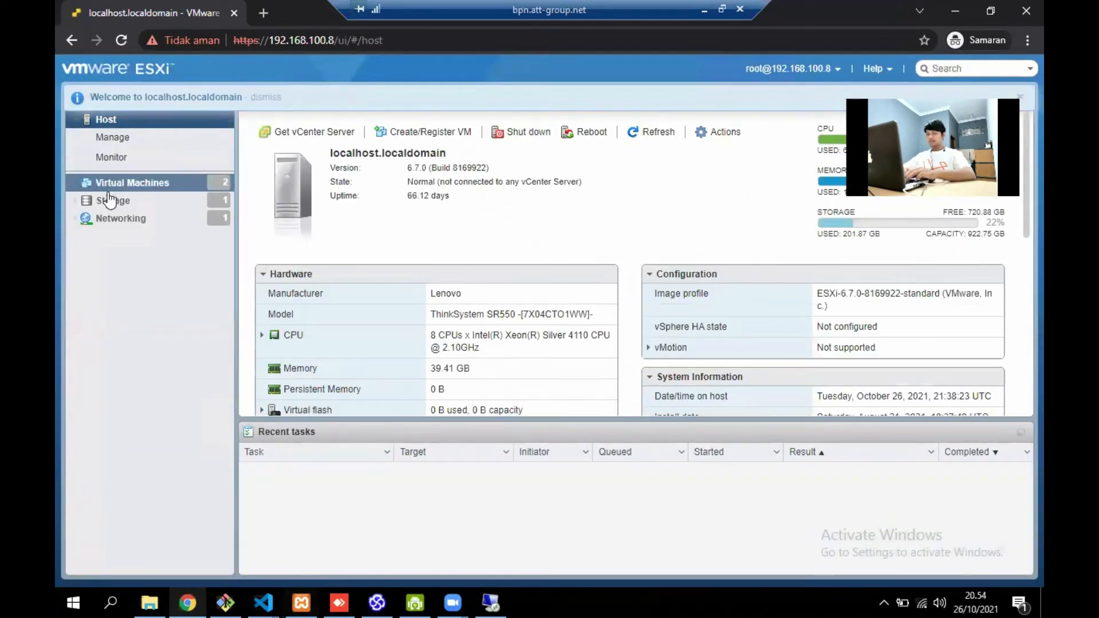
- Open the console of the centos virtual machine from the Virtual Machines list
left_click(148, 182)
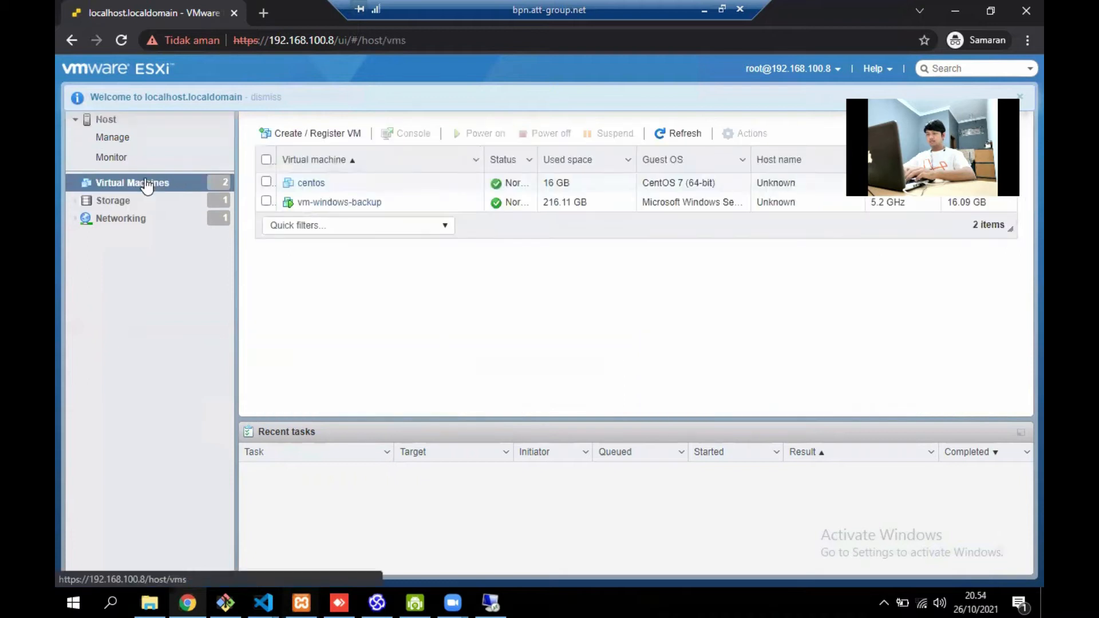
left_click(311, 184)
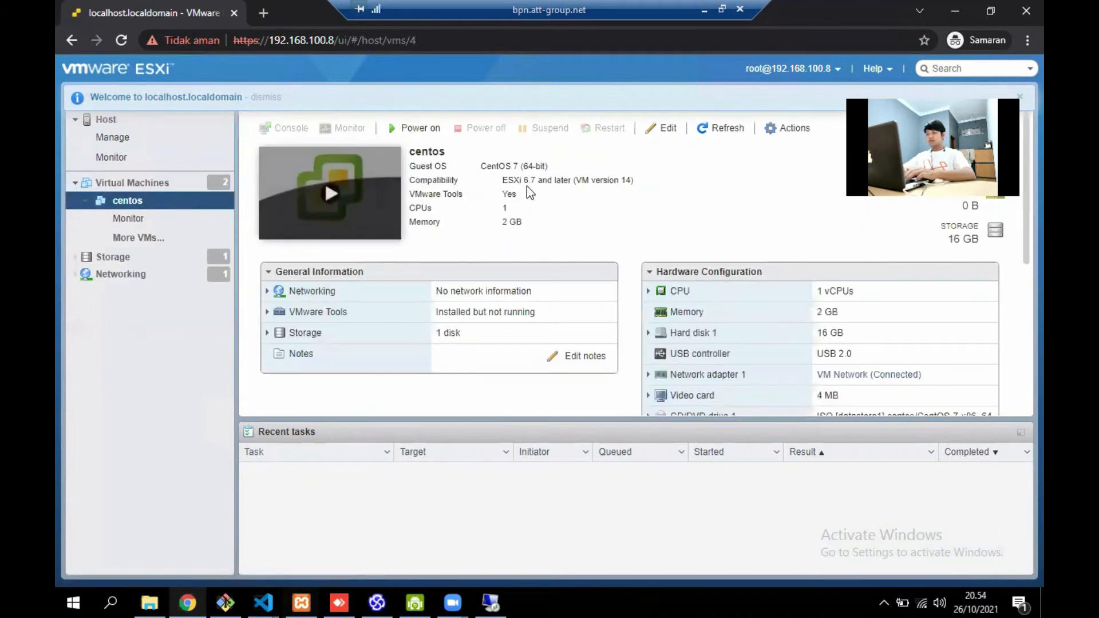
left_click(324, 215)
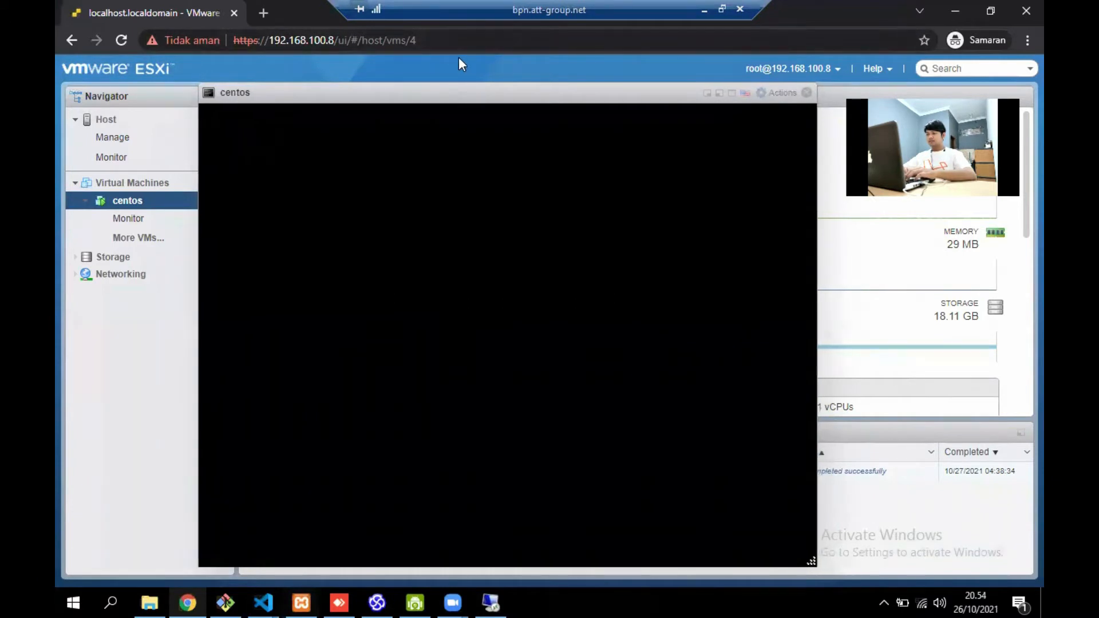
- Launch PuTTY and enter 192.168.100.17 as the host name for an SSH connection
key("super")
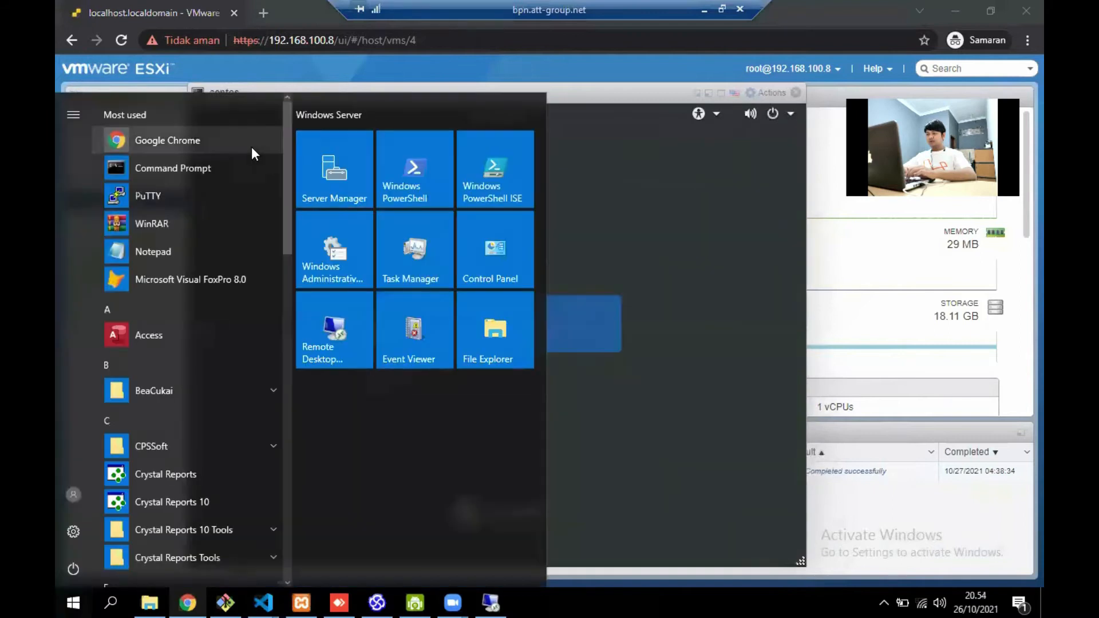
left_click(135, 193)
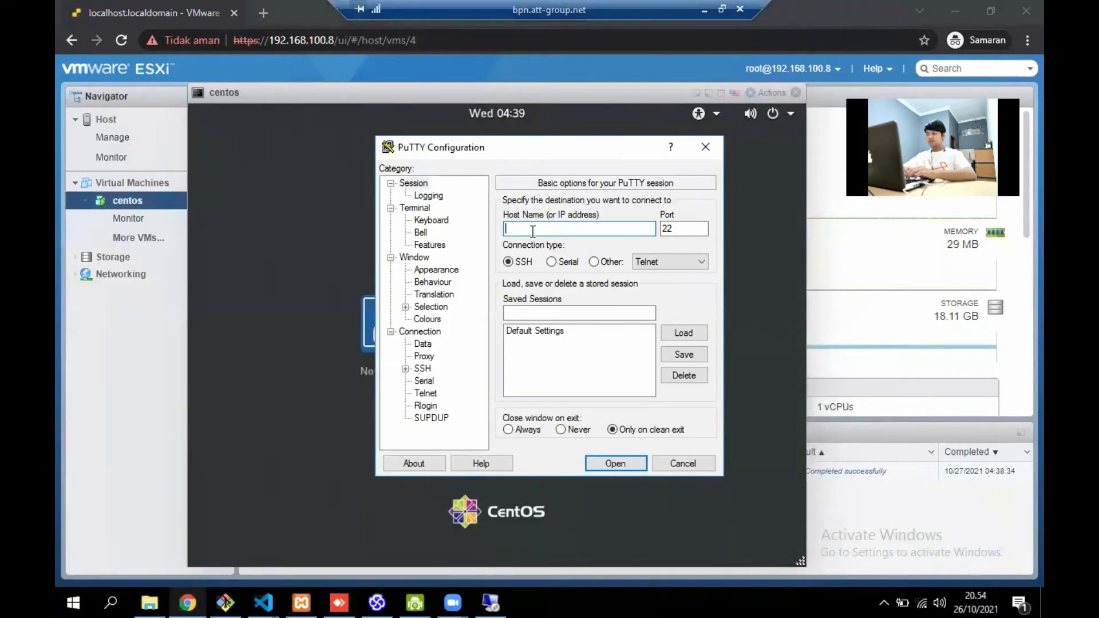
type("192")
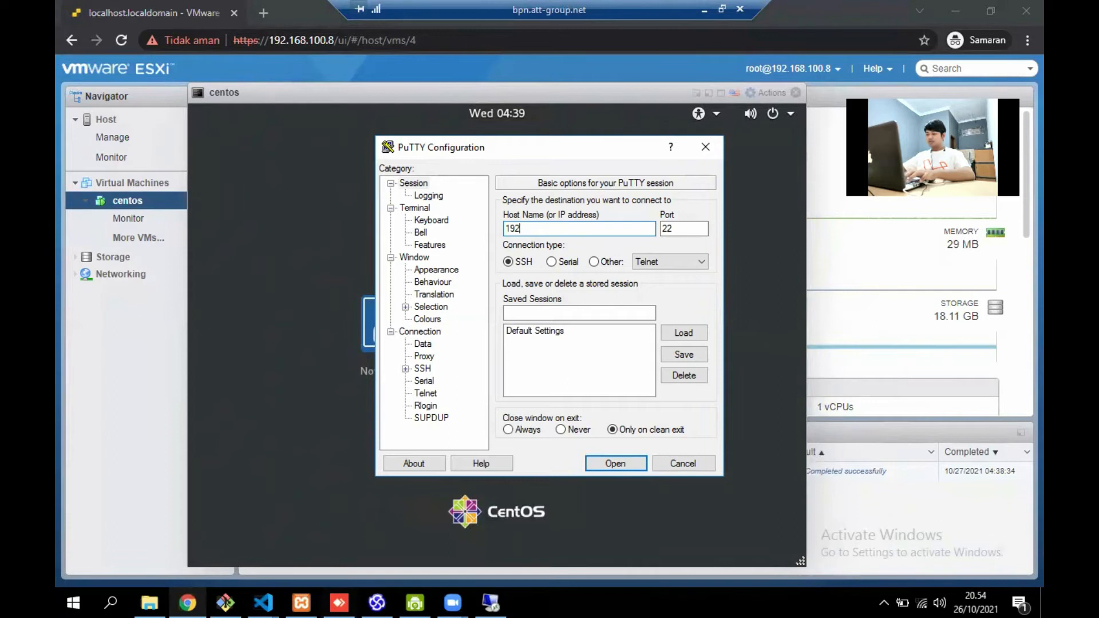
type(".168.")
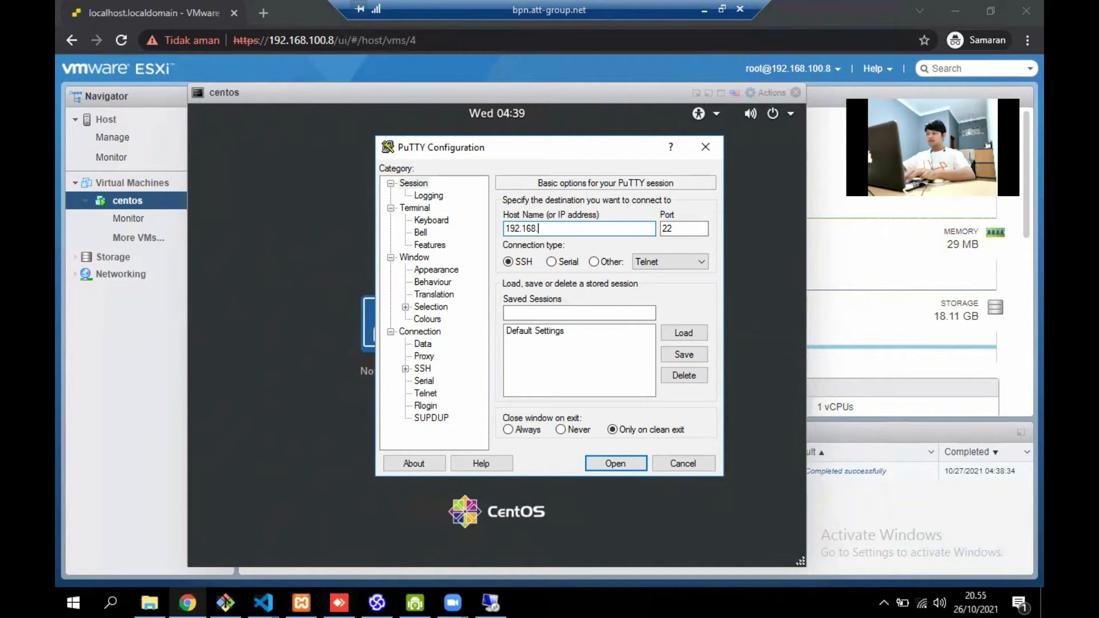
type("00.17")
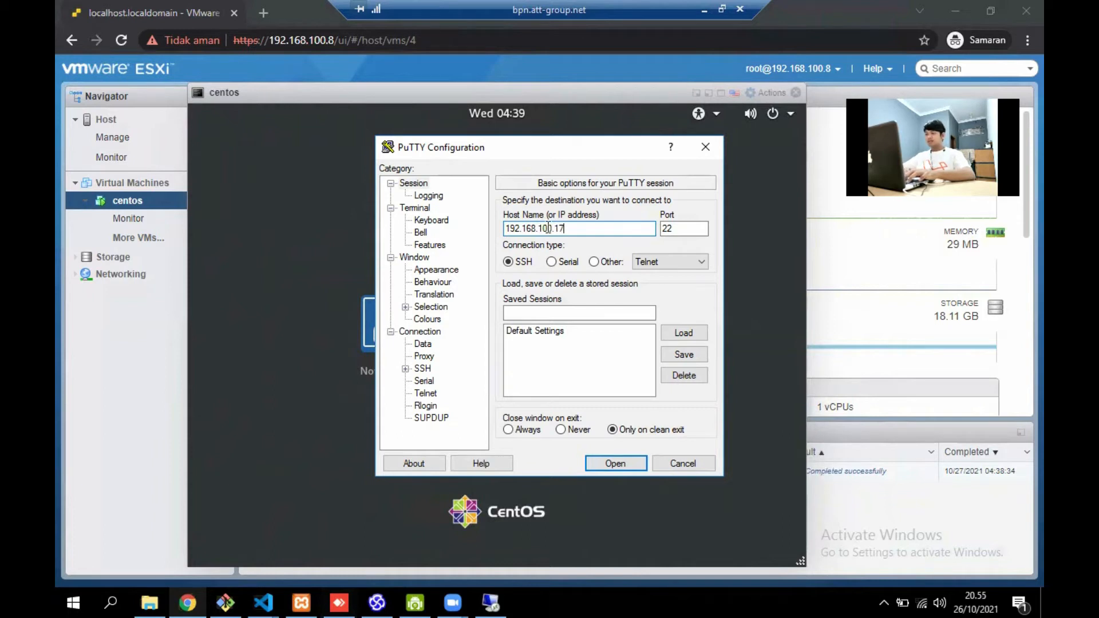
- Log in to the CentOS desktop in the virtual machine console with the user's password
left_click(276, 283)
left_click(467, 332)
key("Return")
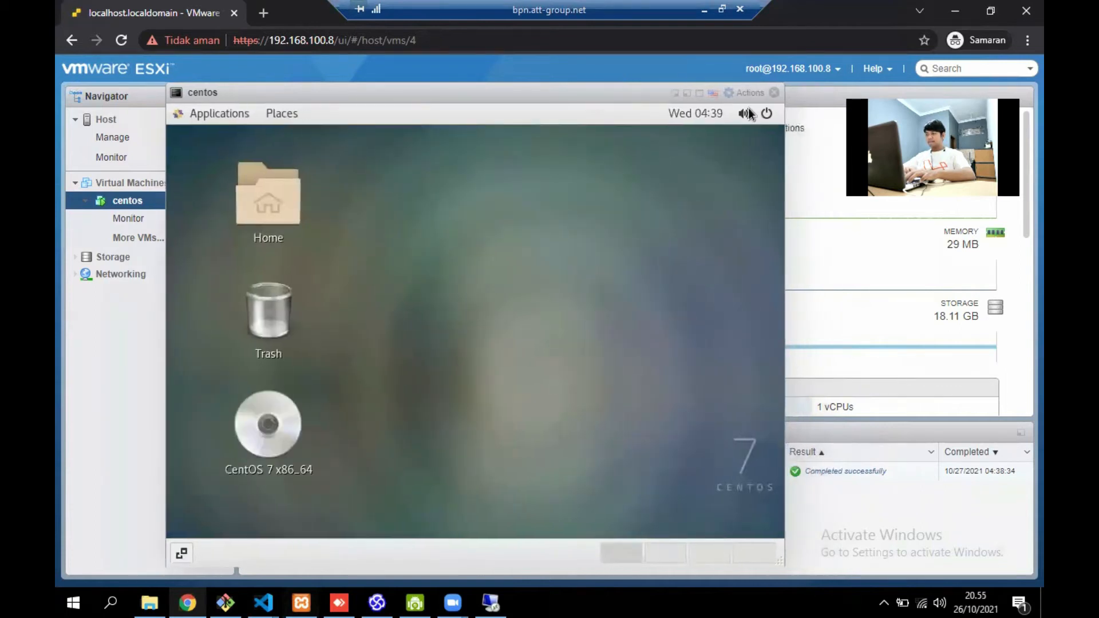
- Connect the CentOS virtual machine's wired network from the system menu
left_click(768, 114)
left_click(695, 113)
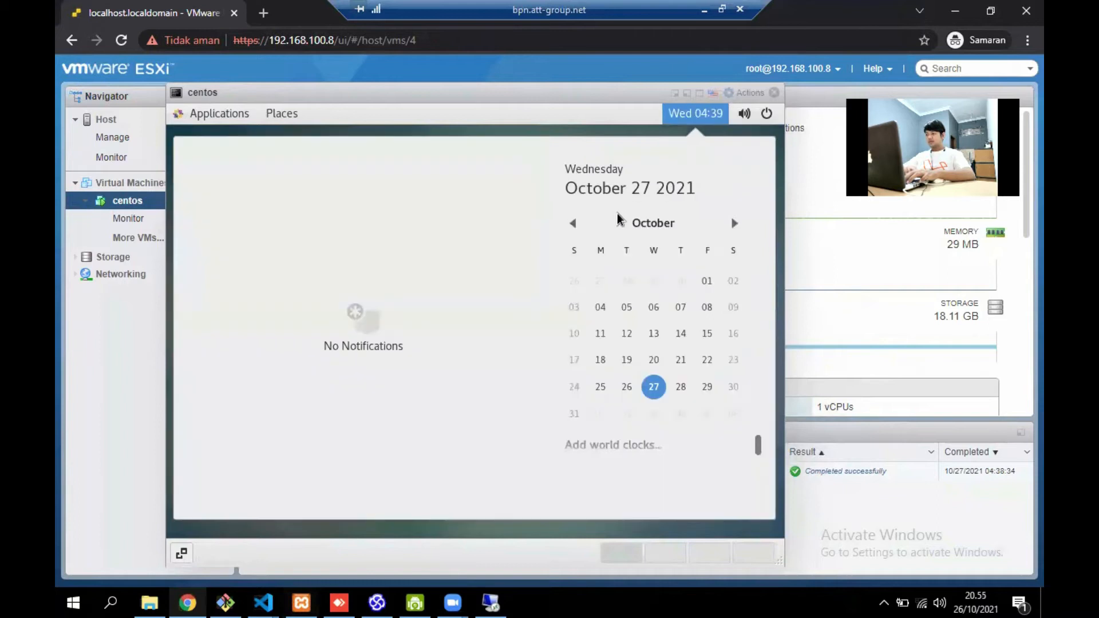
left_click(769, 113)
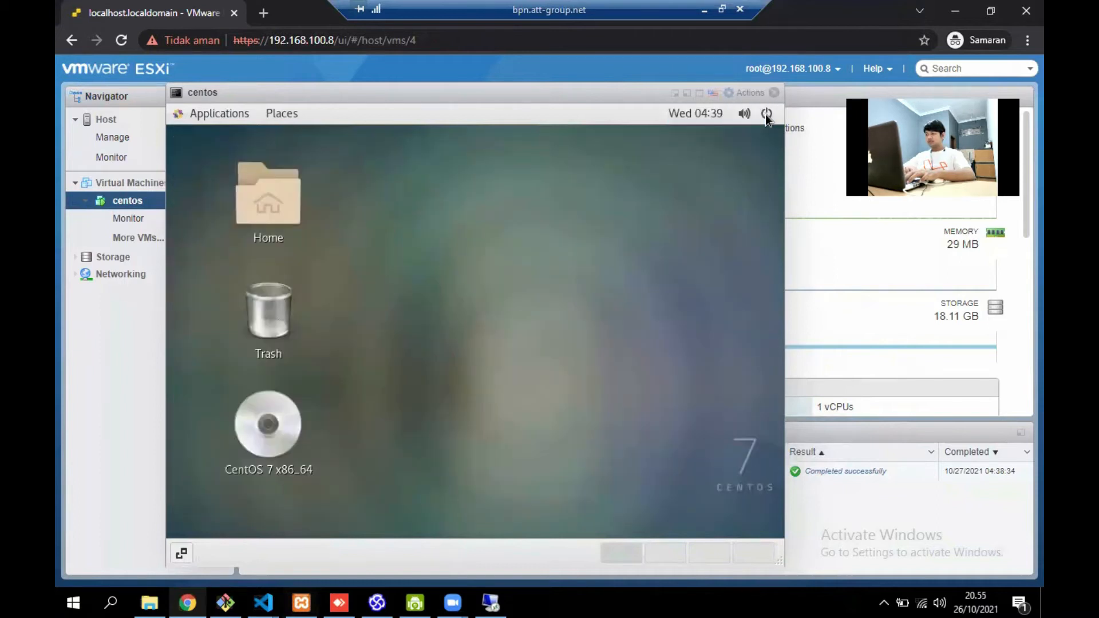
left_click(766, 116)
left_click(613, 208)
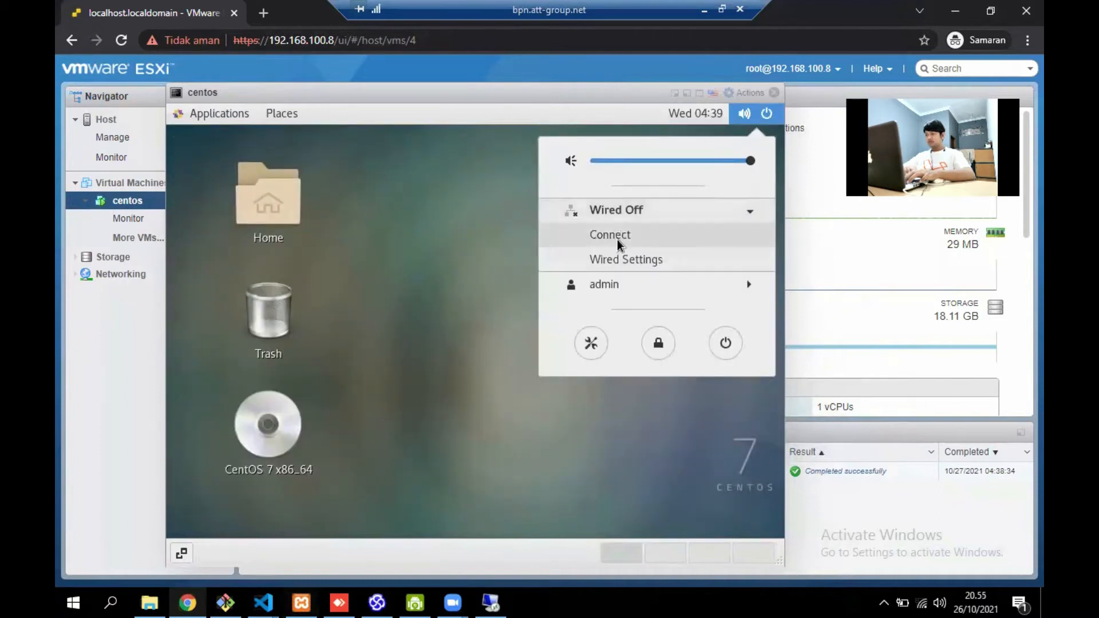
left_click(617, 239)
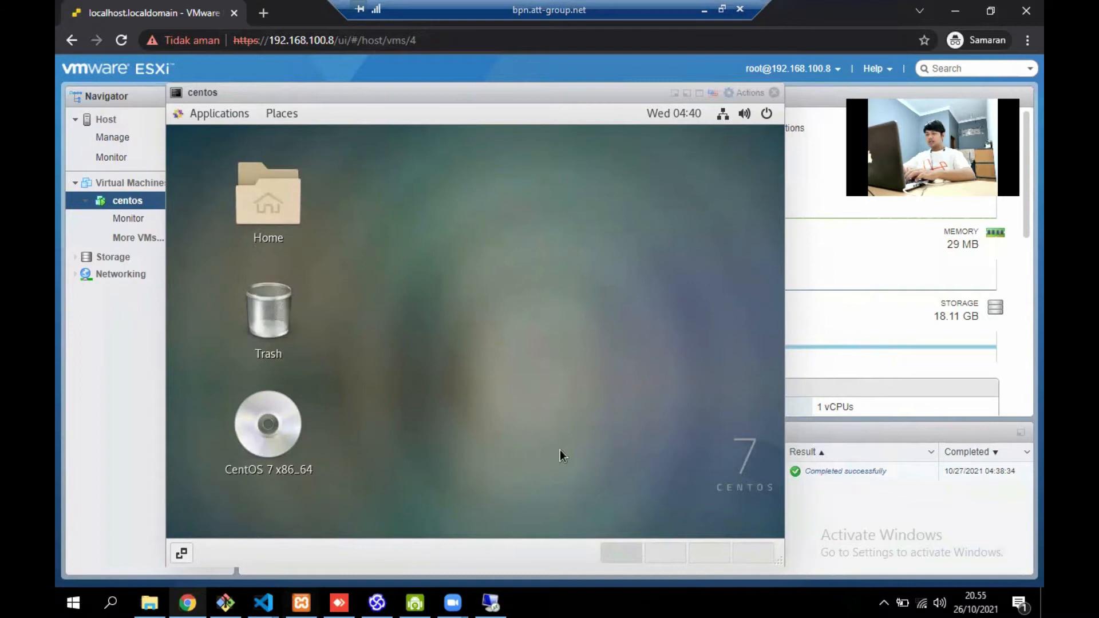
- Open the PuTTY SSH session and log in as root with the account password
key("alt+Tab")
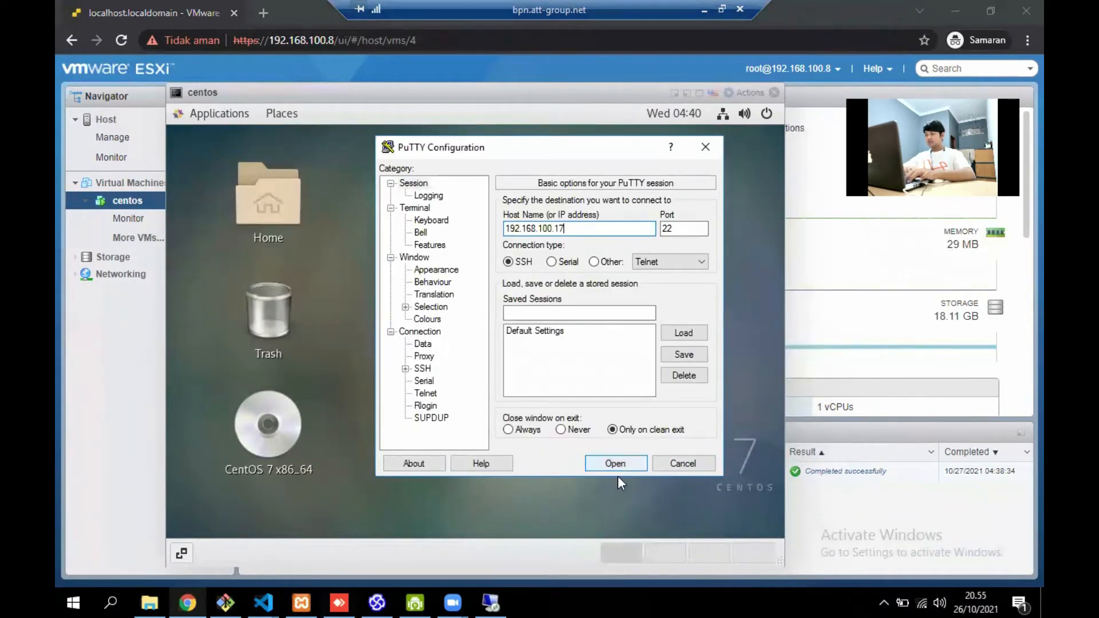
left_click(600, 467)
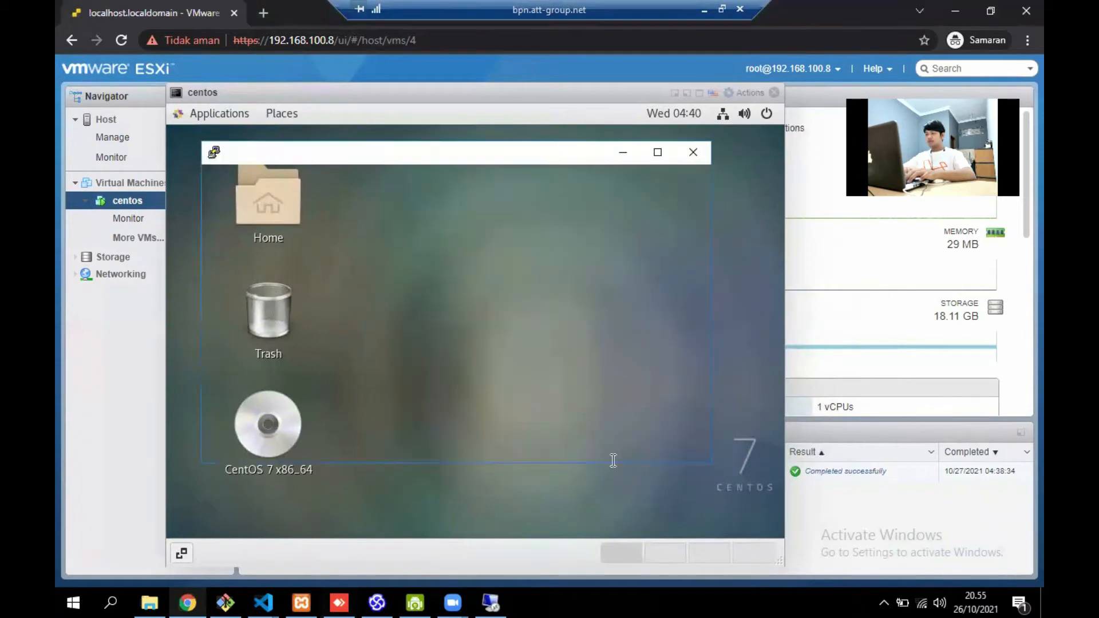
type("root")
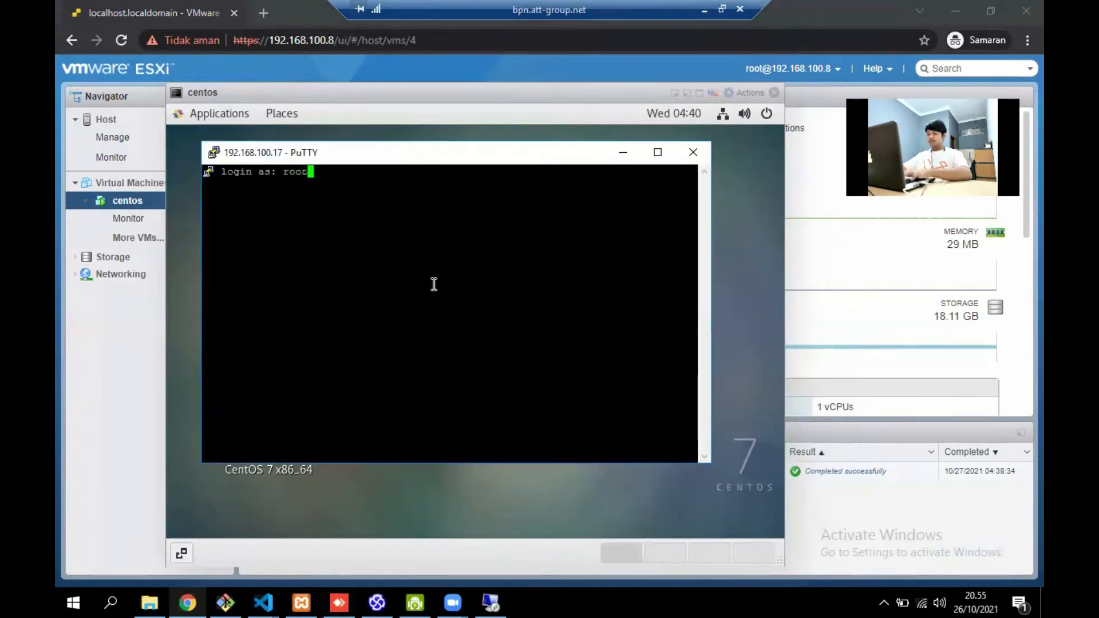
key("Return")
key("Return")
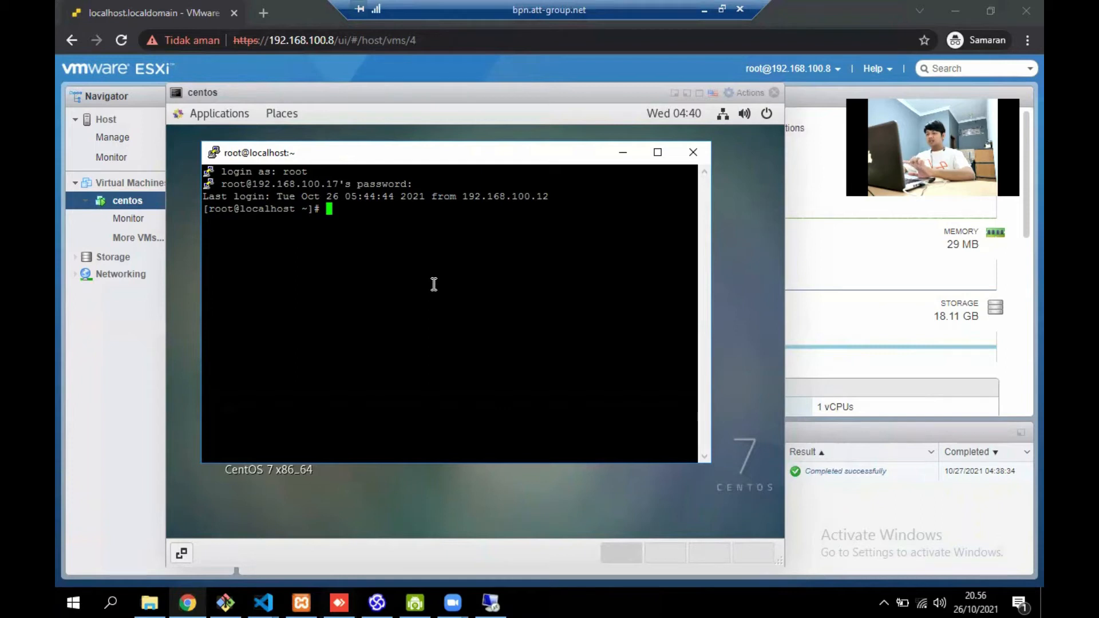
- Check the installed PHP version with php -v
type("php -v")
key("Return")
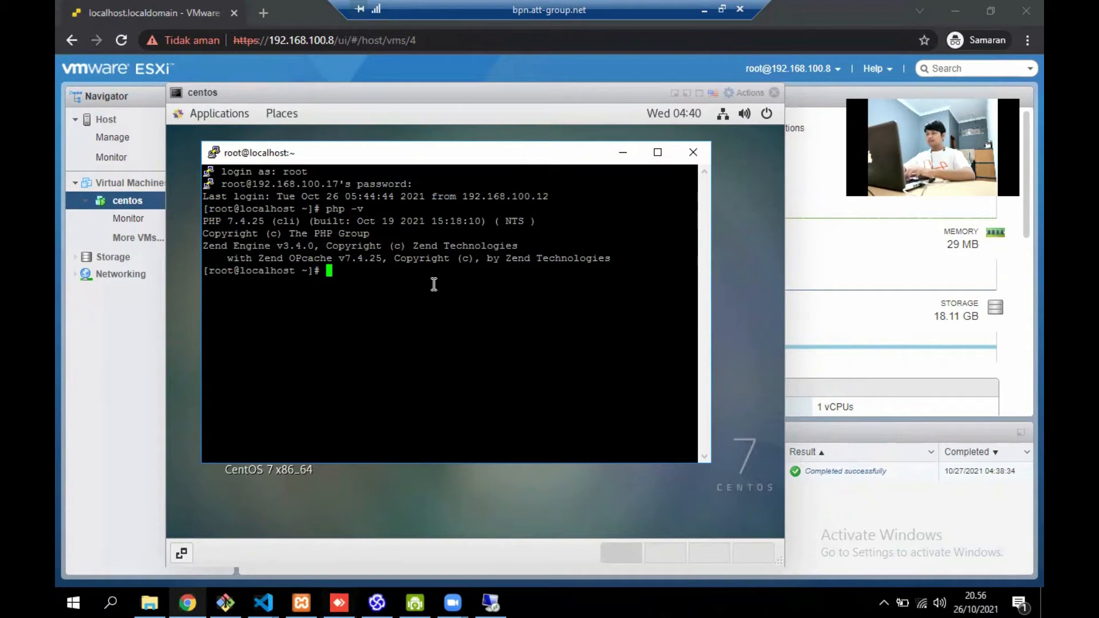
- Log in to the MySQL monitor as root with mysql -u root -p and the database password
type("mysql -u root ")
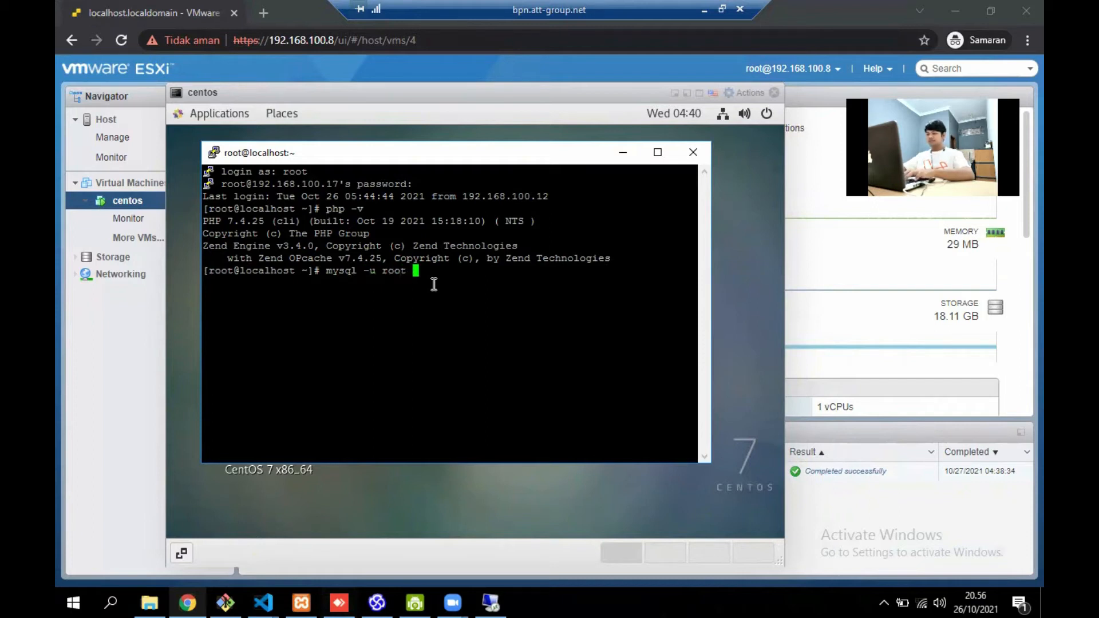
type("-p")
key("Return")
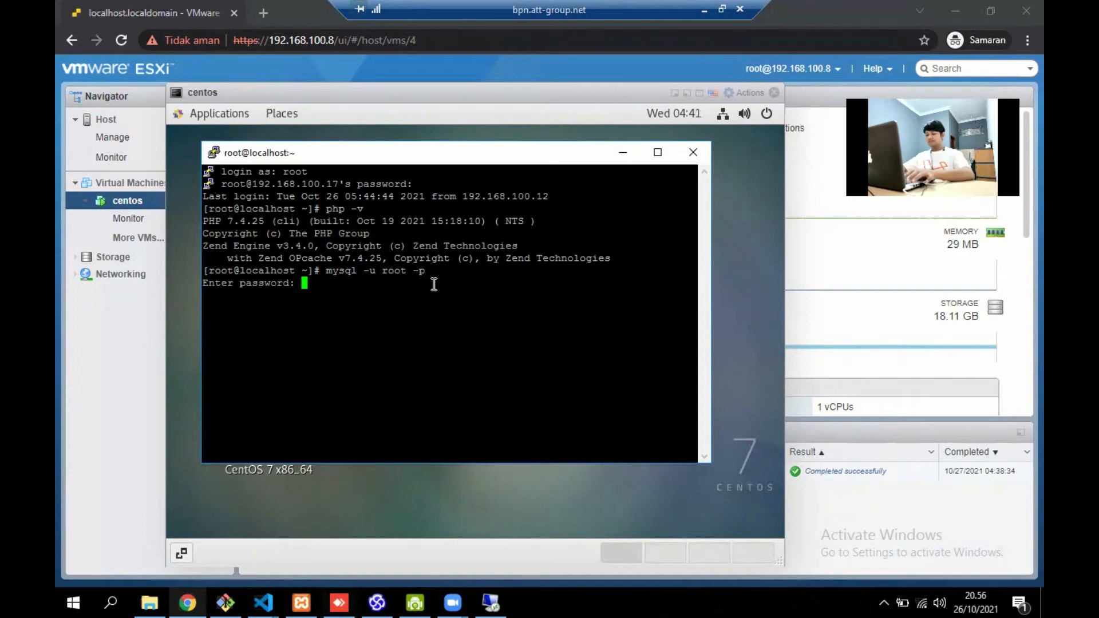
key("Return")
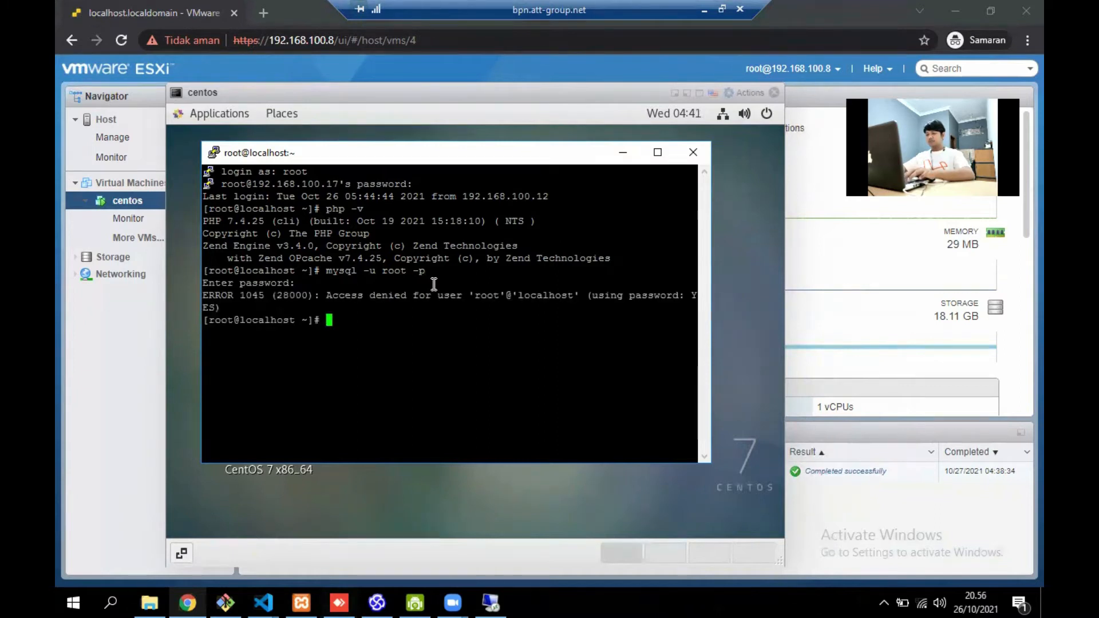
key("Up")
key("Return")
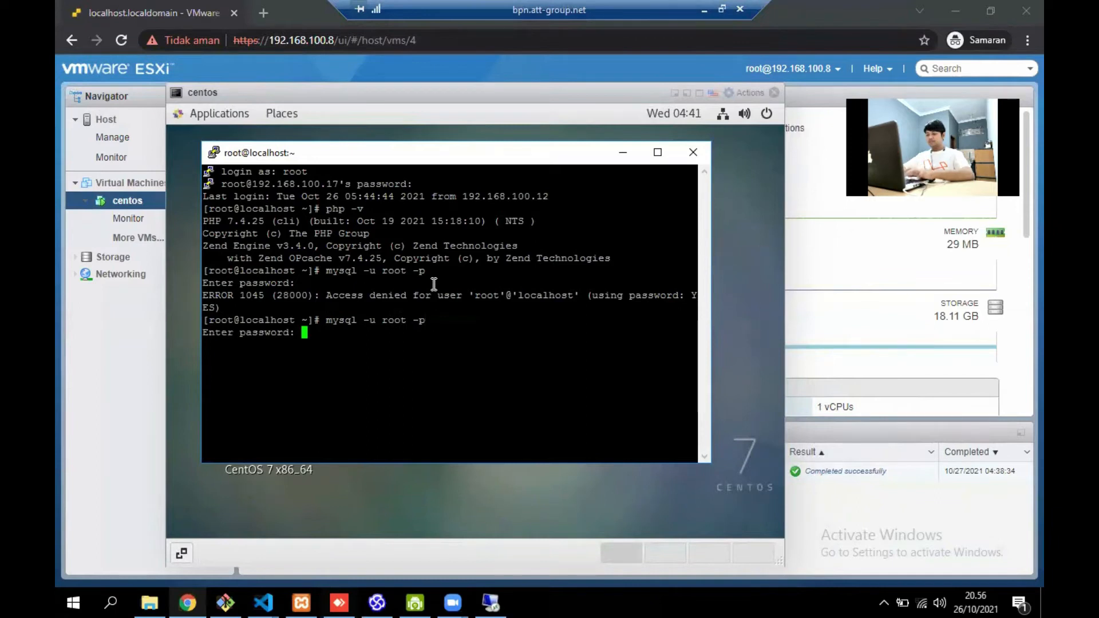
key("Return")
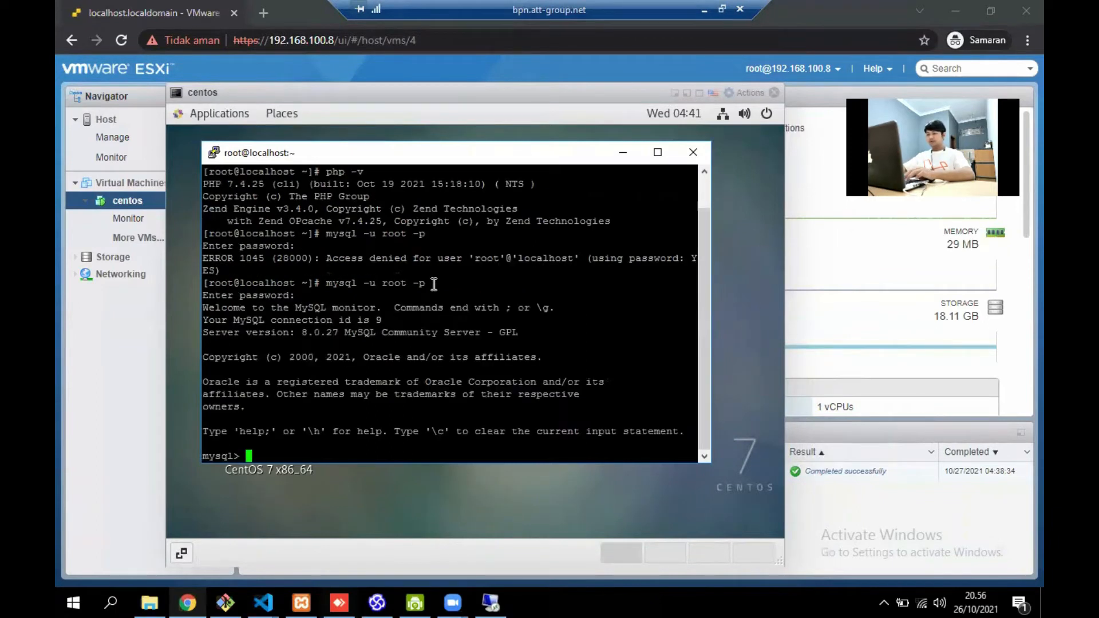
- List the MySQL databases with show databases; and quit the MySQL monitor
type("show")
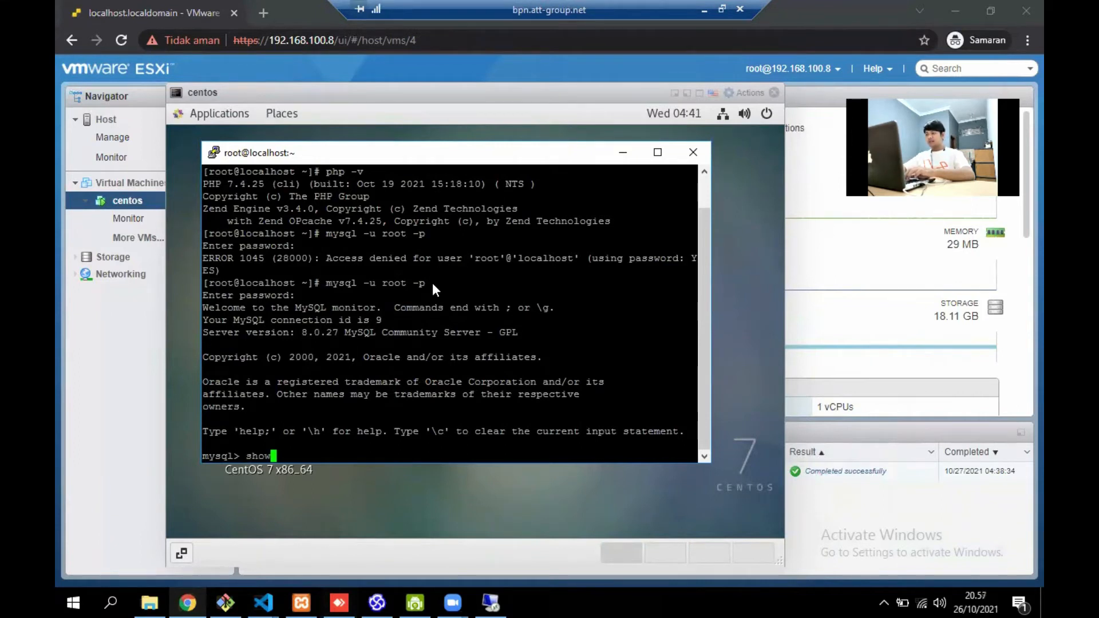
type("databases")
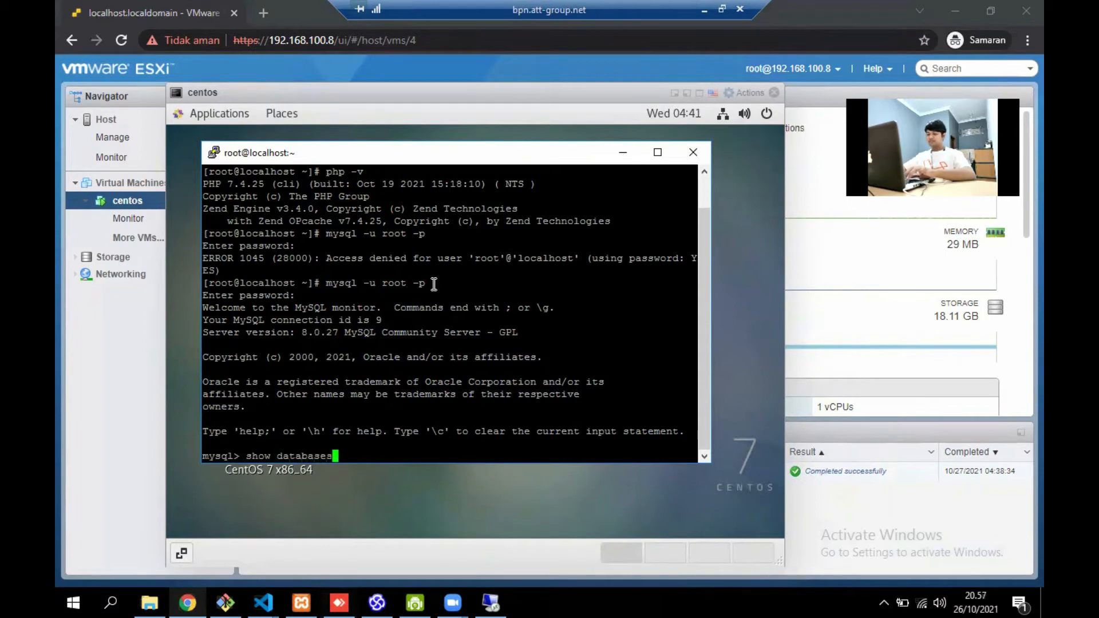
type(";")
key("Return")
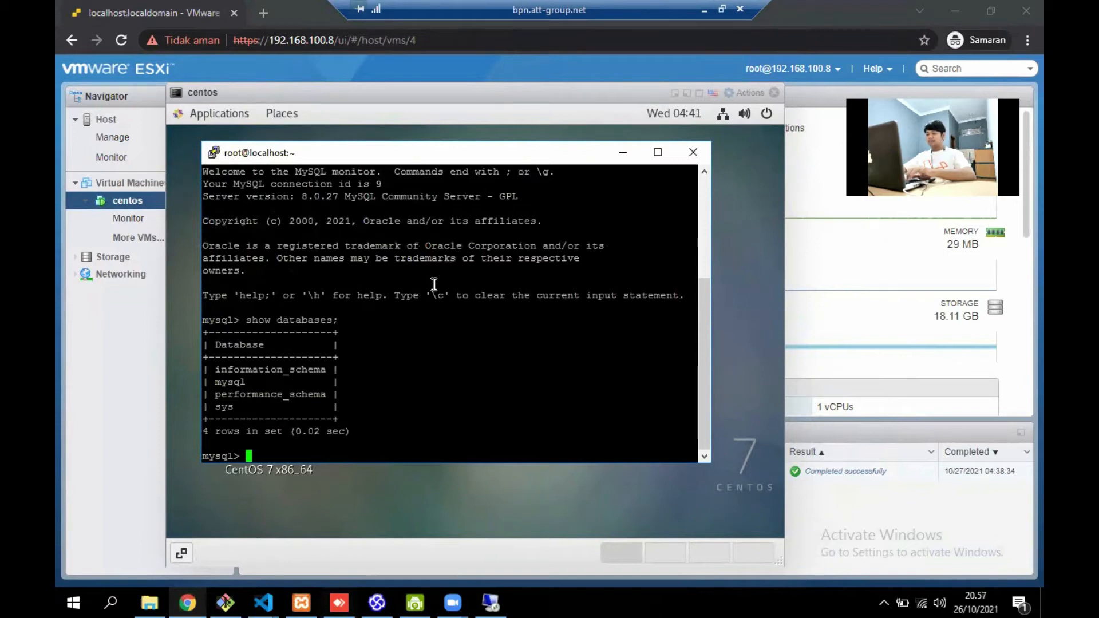
type("quit")
key("Return")
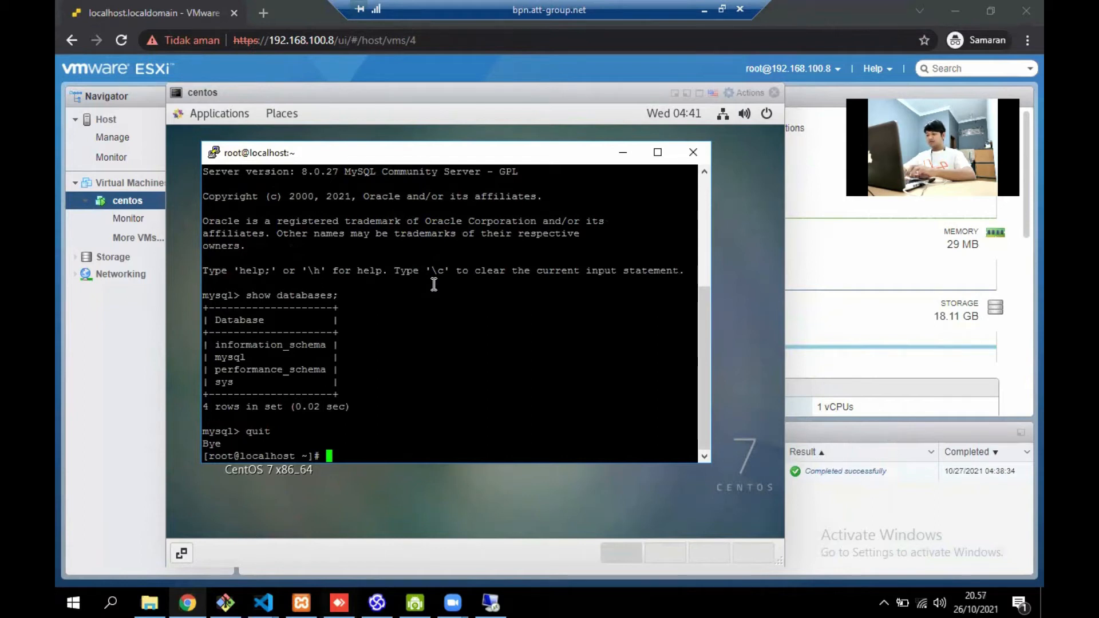
- Try to list the contents of the /etc/https/conf.d/ directory
type("dir ")
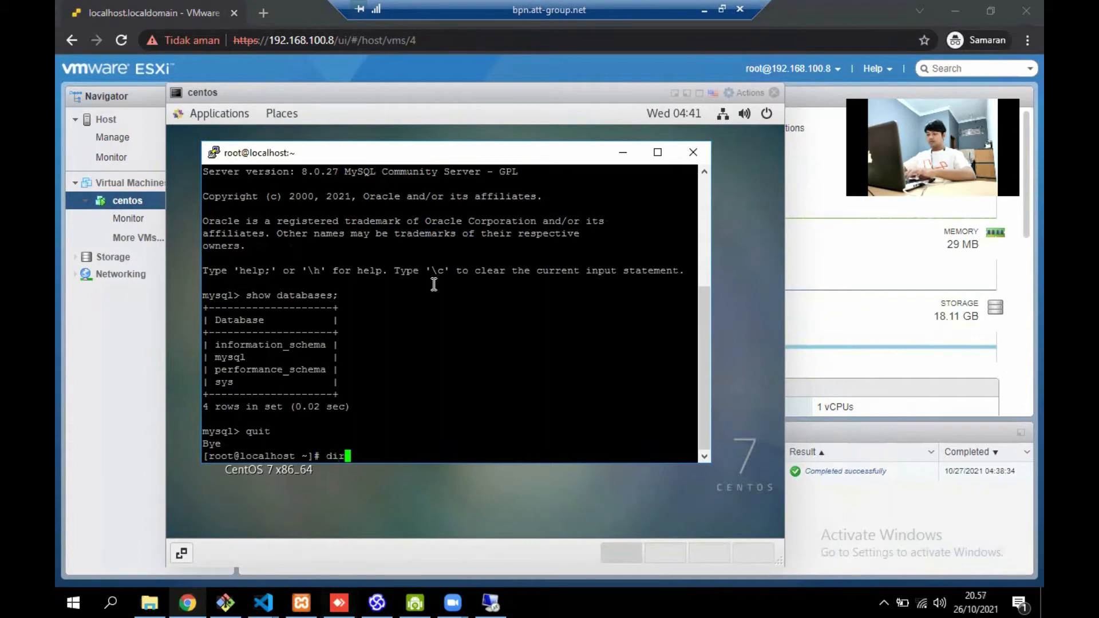
type("/etc")
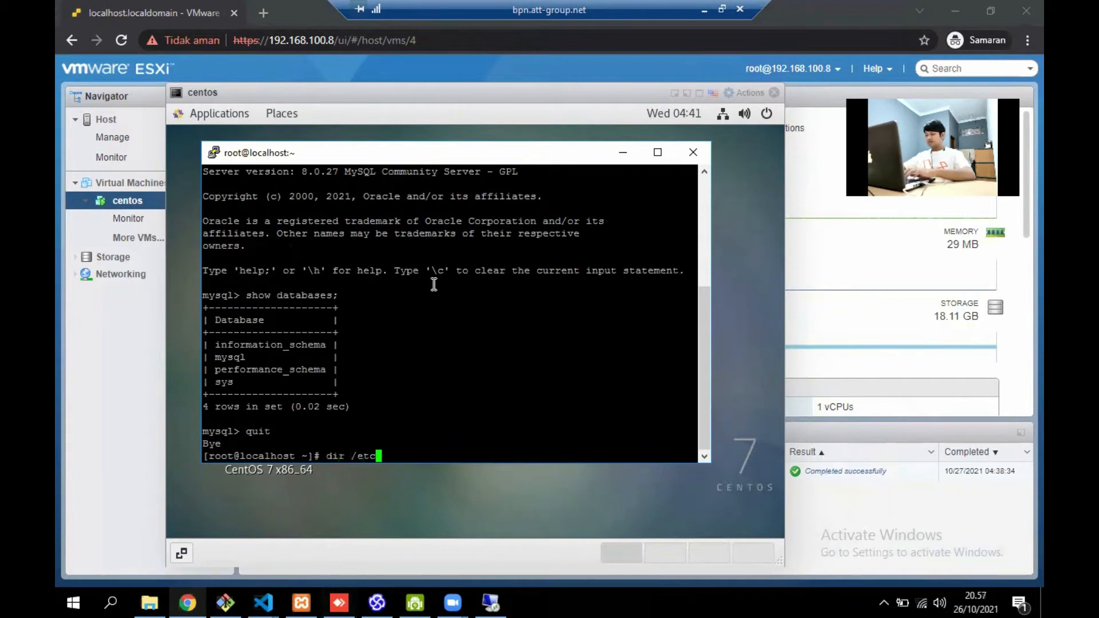
type("/https/")
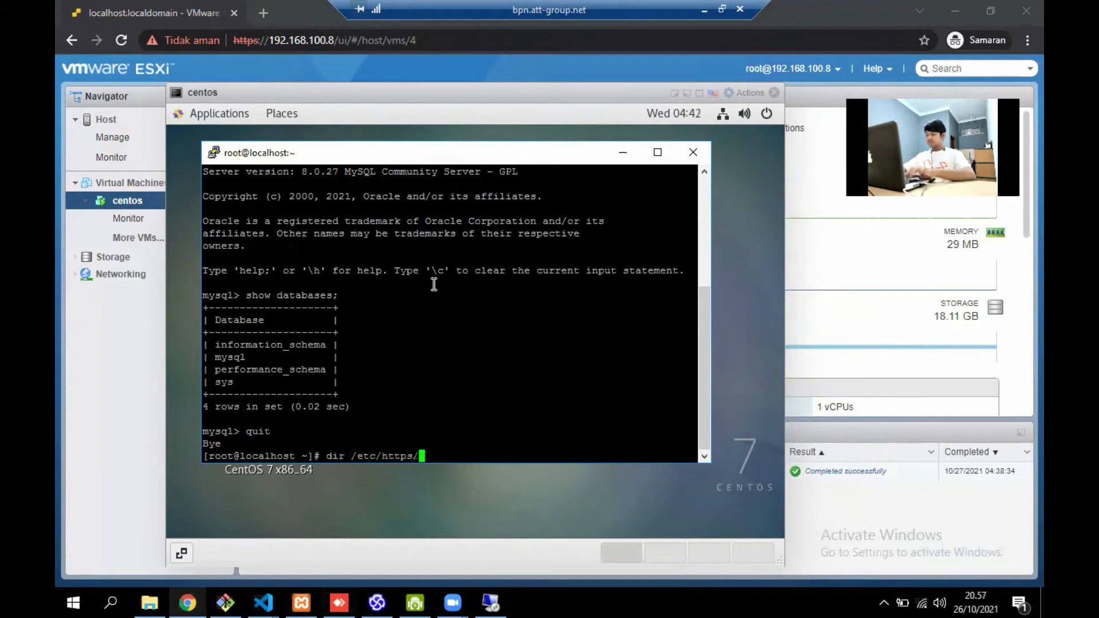
type("conf")
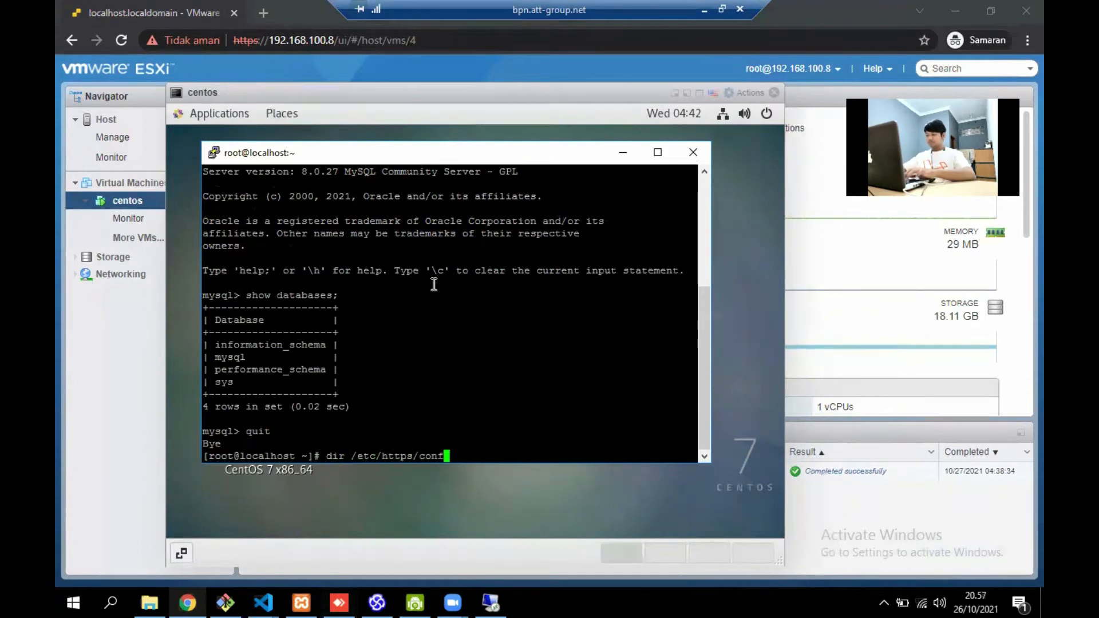
type(".d/")
key("Return")
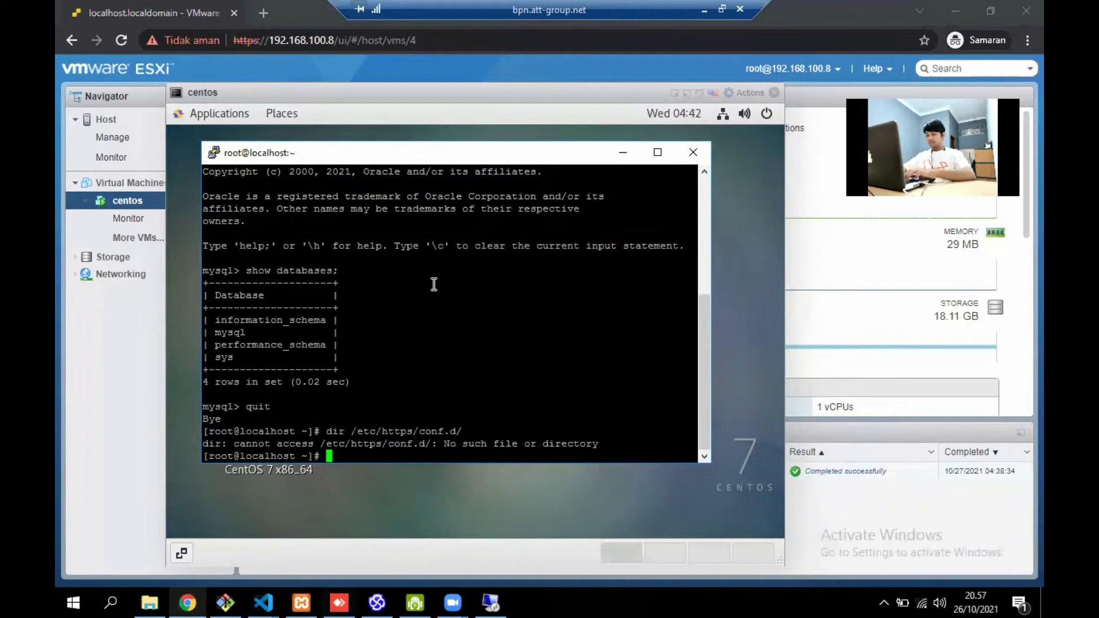
- Correct the path and list the contents of the /etc/httpd/conf.d/ directory
key("Up")
key("Left")
key("Left")
key("Left")
key("Left")
key("Left")
key("Left")
key("Left")
key("Left")
key("BackSpace")
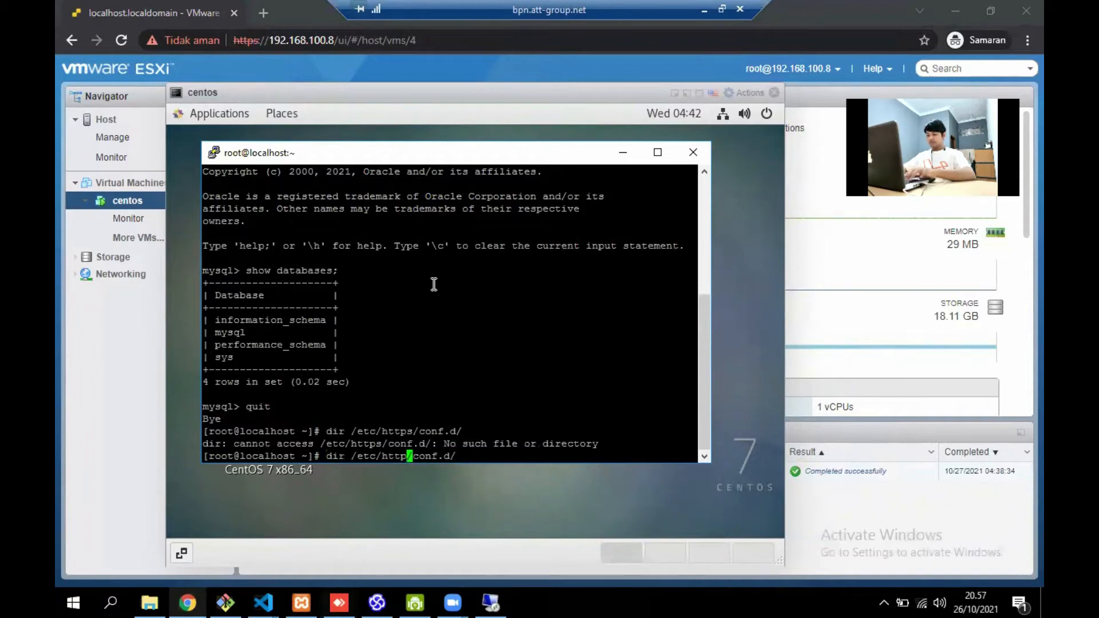
type("d")
key("Return")
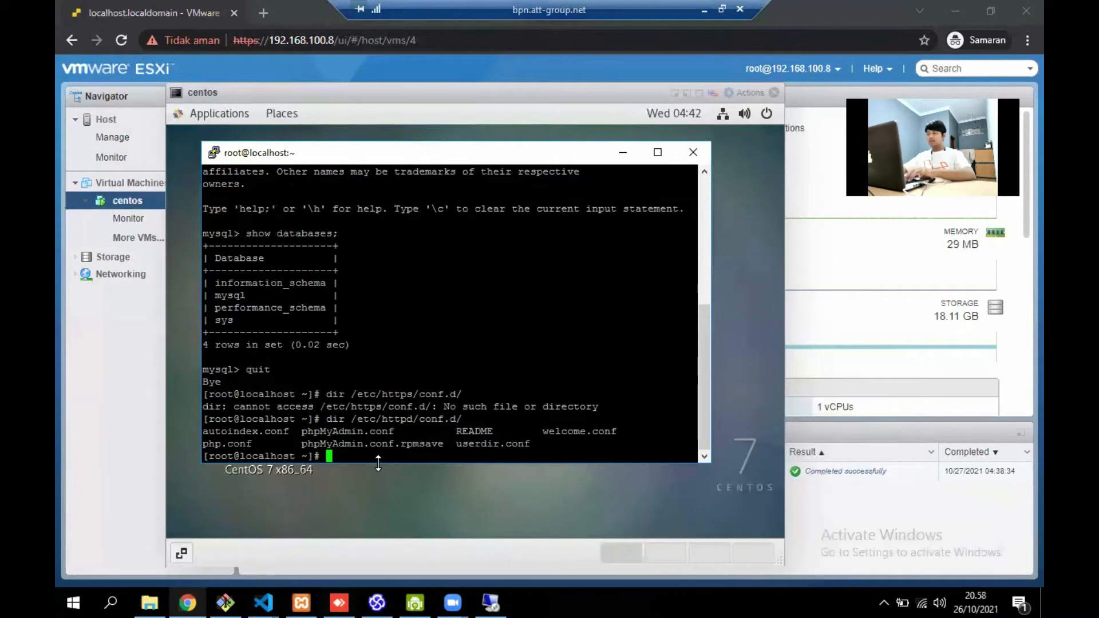
- Start the Apache web server with sudo systemctl start httpd
type("sudo systemctl")
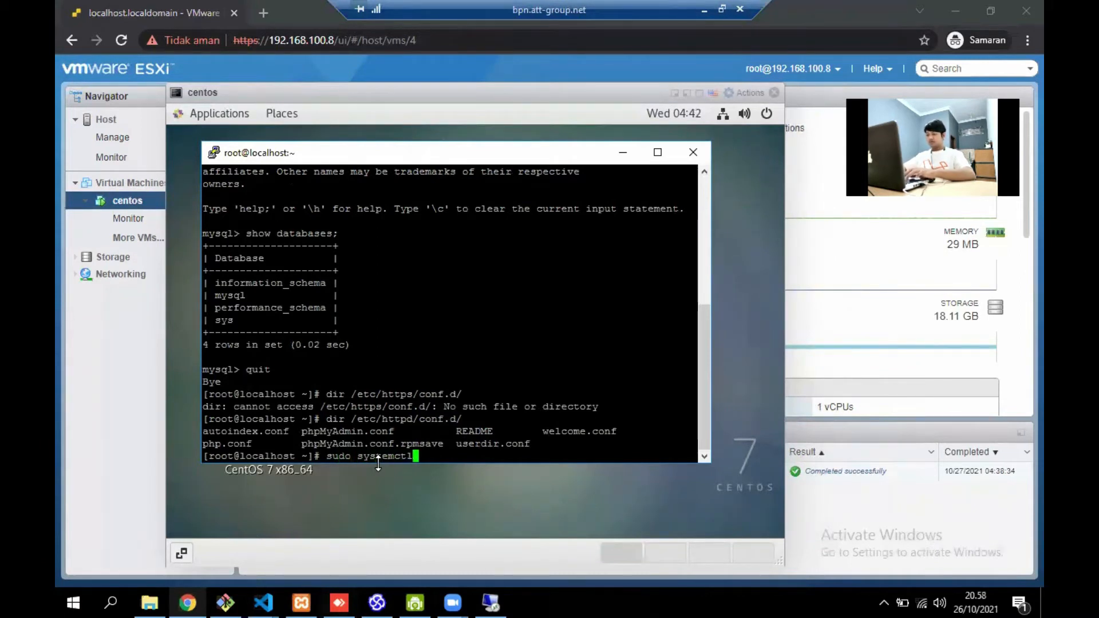
type(" start httpd")
key("Return")
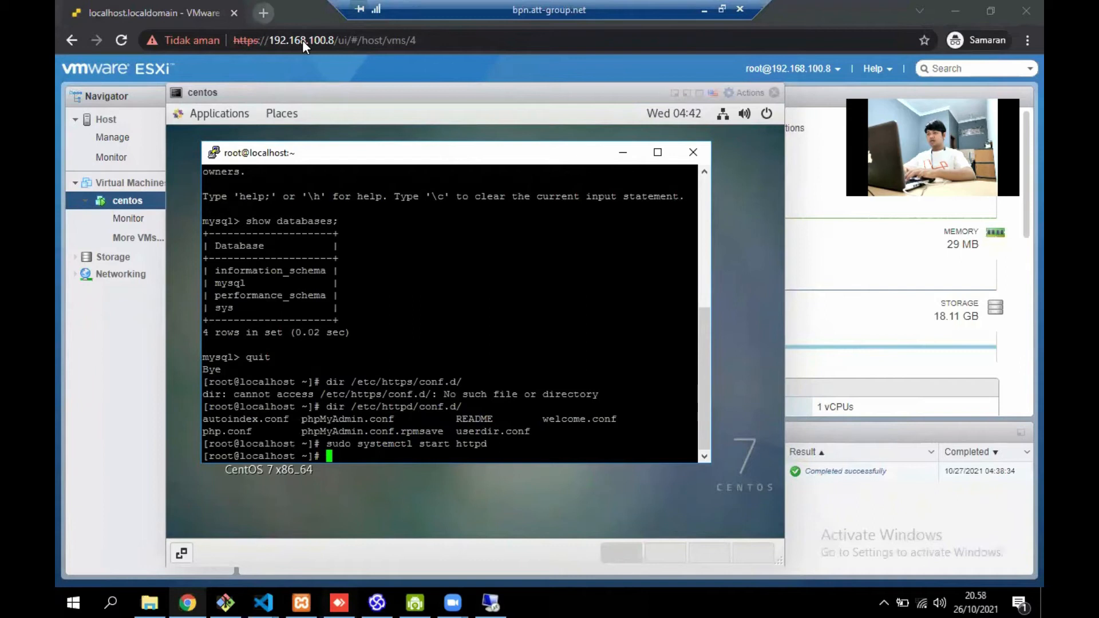
- Open a new browser tab and load the server address 192.168.100.17 to check the Apache test page
key("ctrl+t")
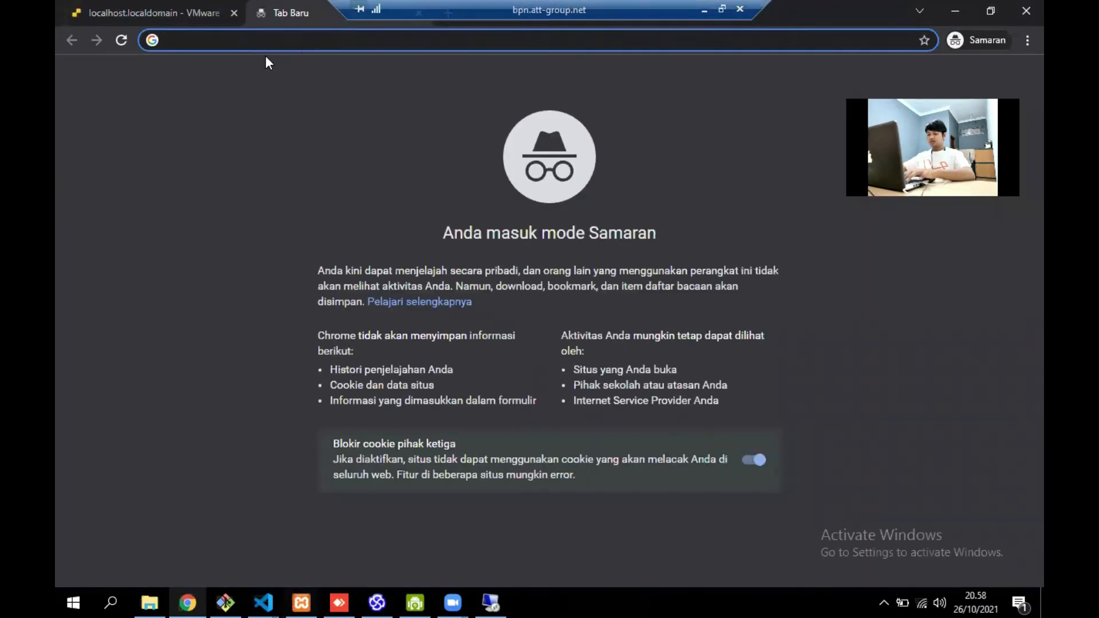
type("192.168")
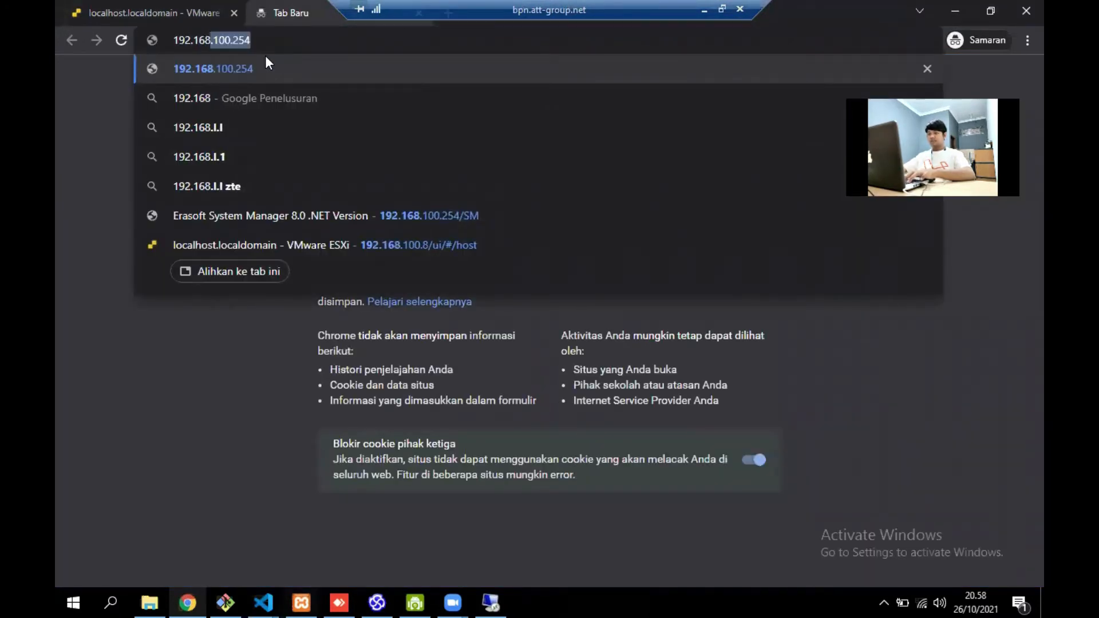
type(".100.2")
key("BackSpace")
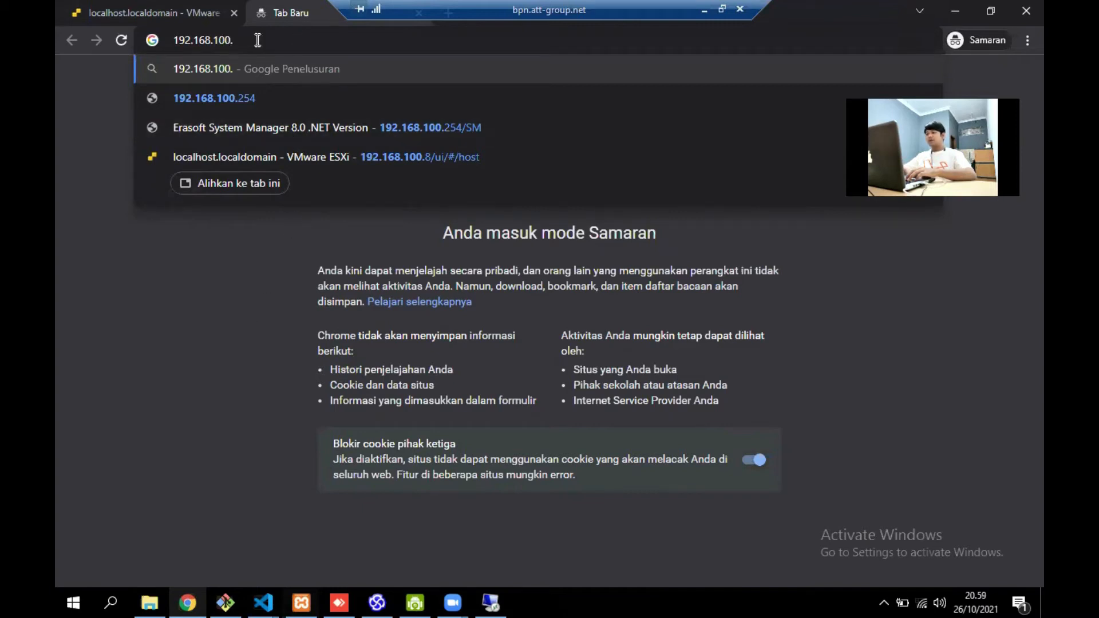
type("7")
key("BackSpace")
type("17")
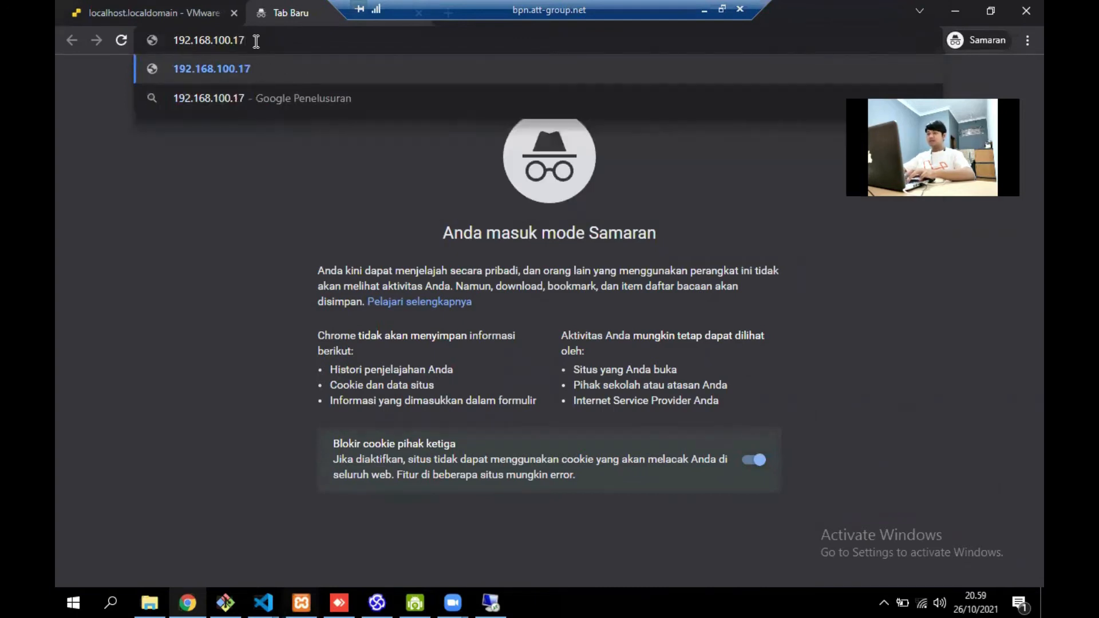
key("Return")
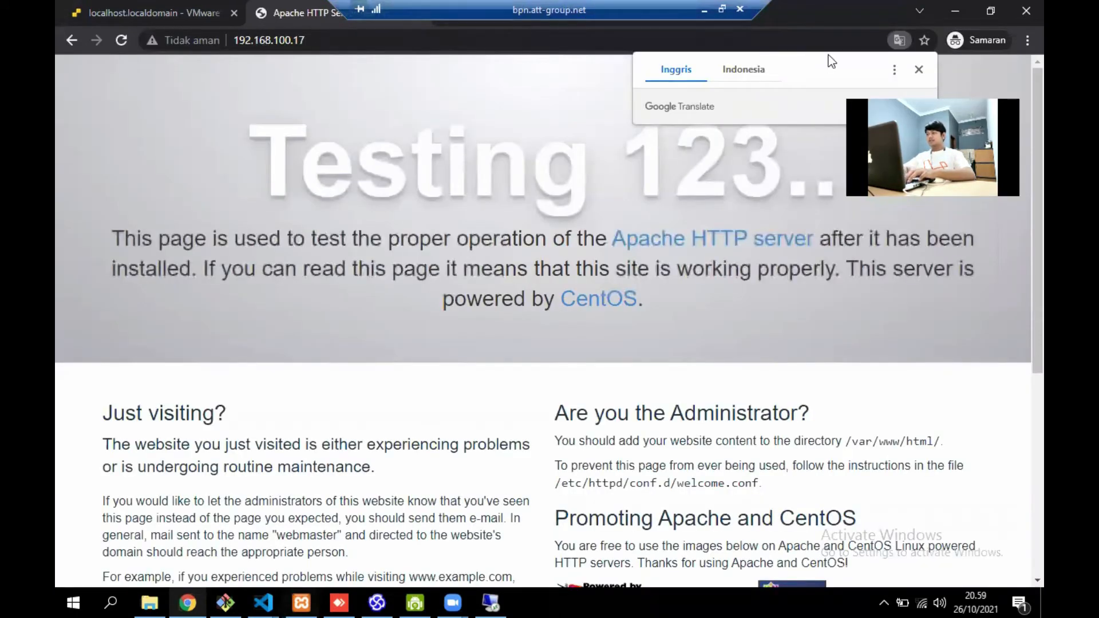
- Load 192.168.100.17/phpmyadmin in the browser to test access to phpMyAdmin
left_click(565, 93)
left_click_drag(260, 190, 675, 309)
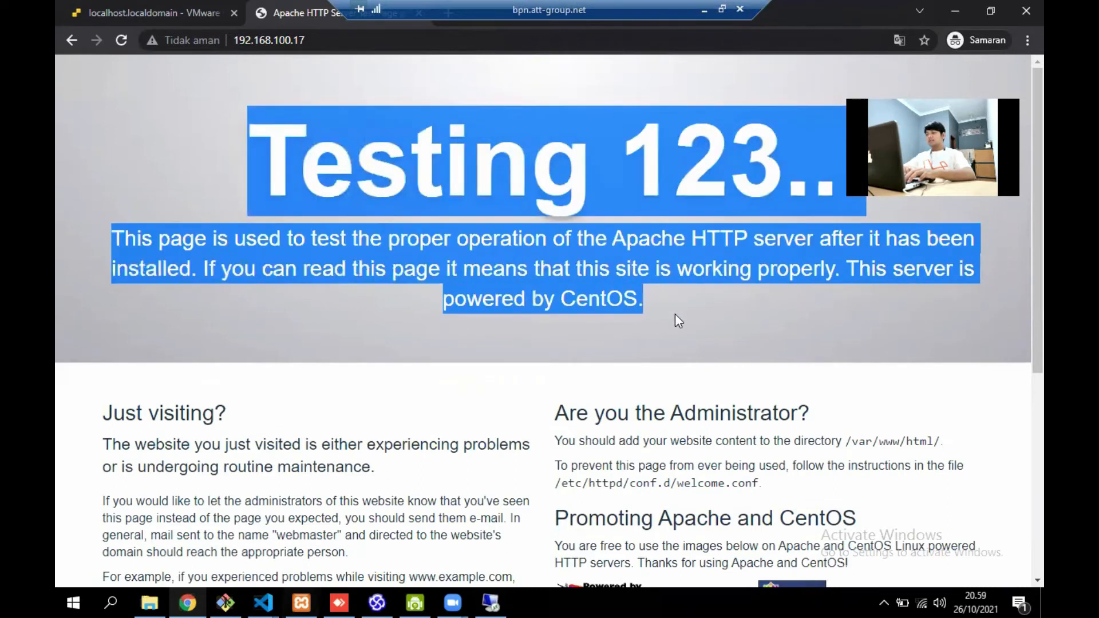
left_click(337, 40)
left_click(337, 41)
type("/p")
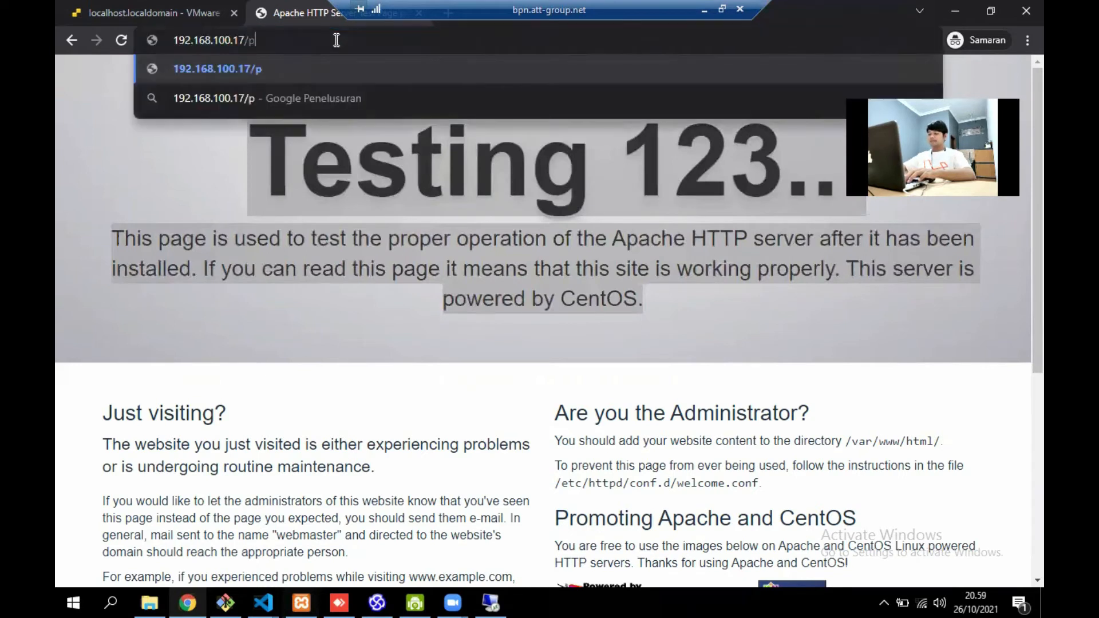
type("hpmyadmin")
key("Return")
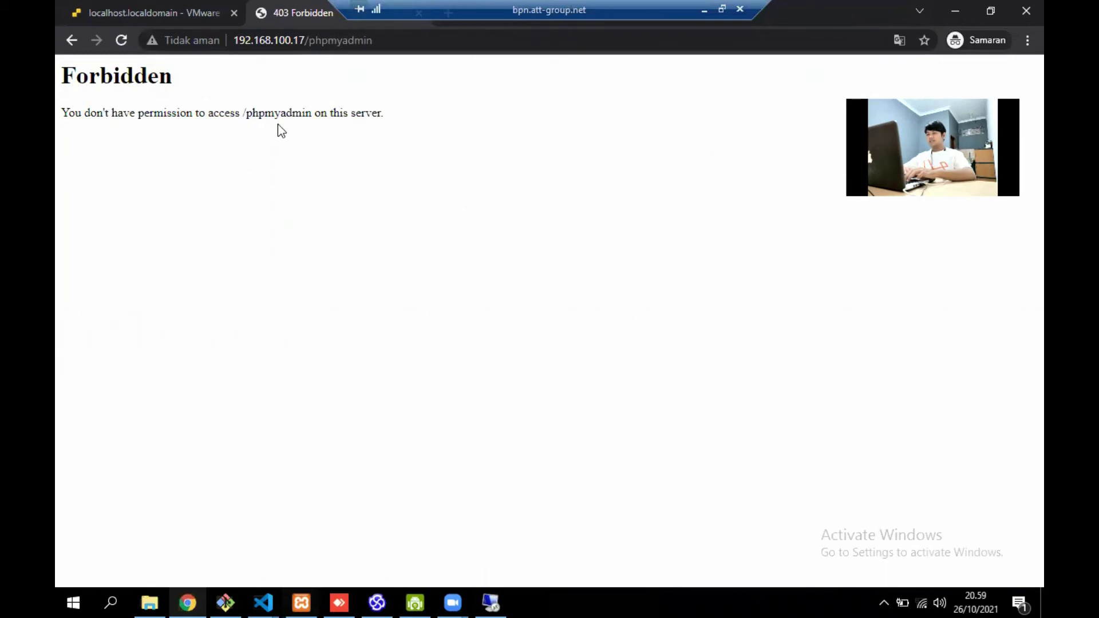
- Return to the PuTTY session and open /etc/httpd/conf.d/phpMyAdmin.conf in nano with sudo
left_click(171, 7)
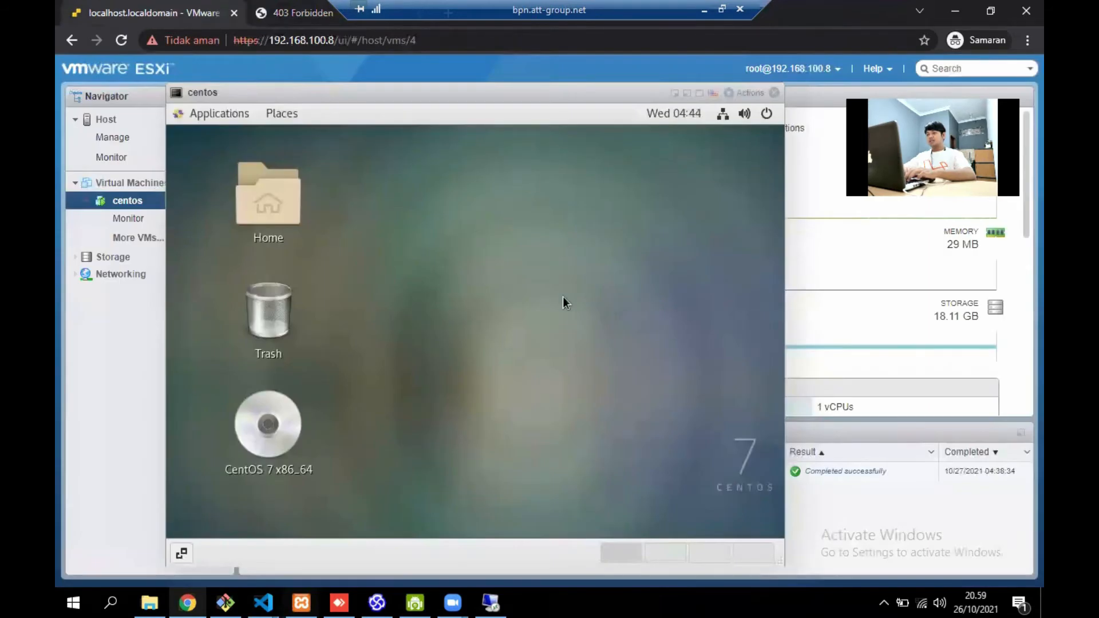
key("alt+Tab")
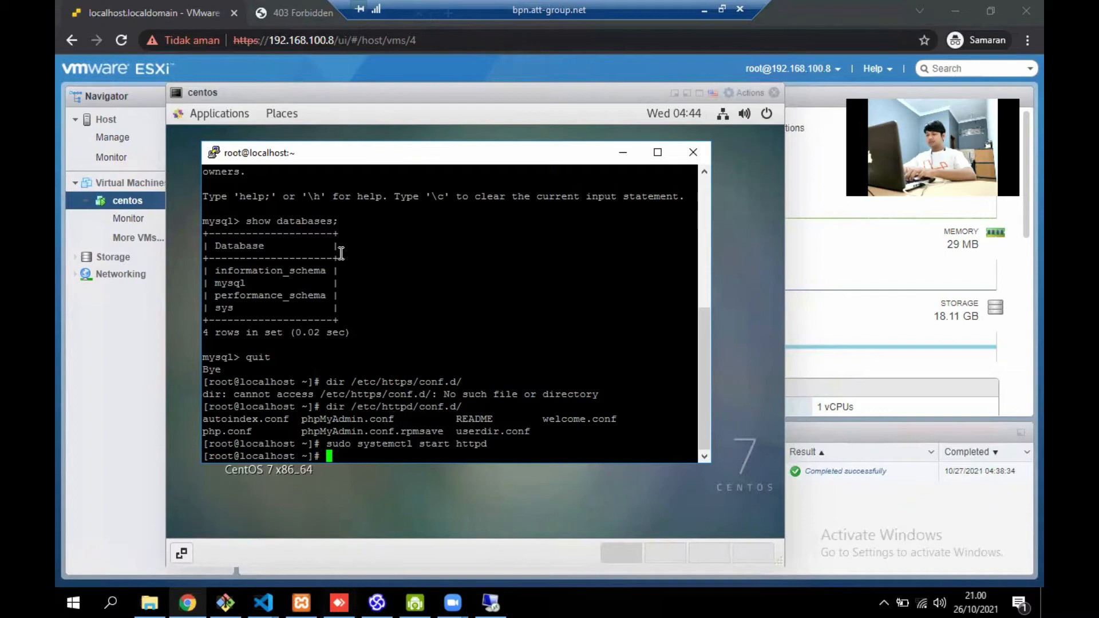
left_click_drag(384, 158, 369, 112)
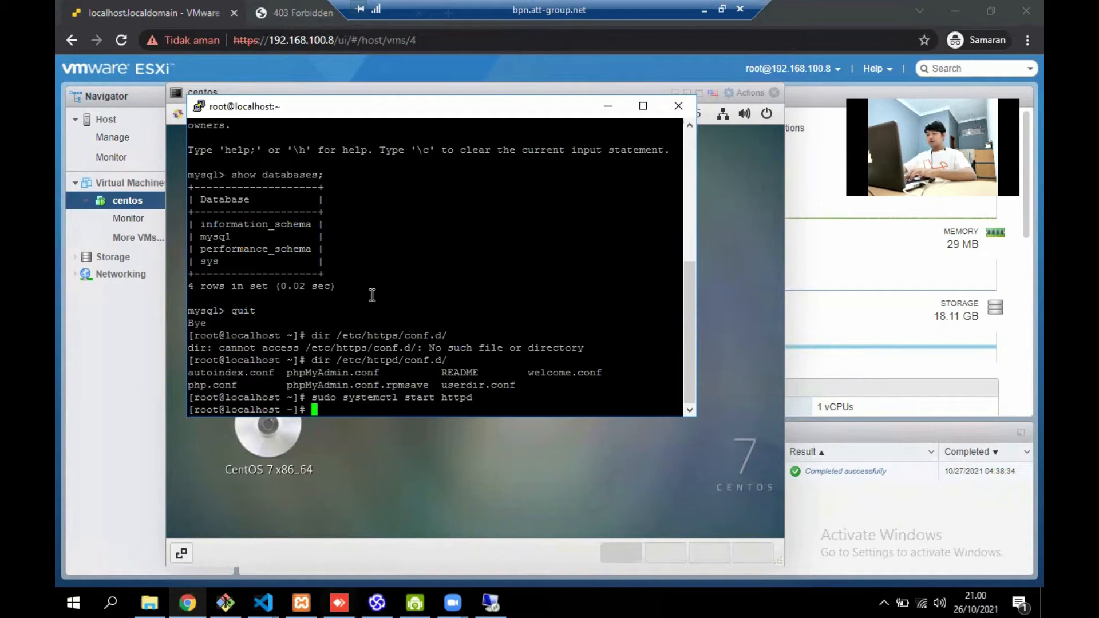
type("sudo nano")
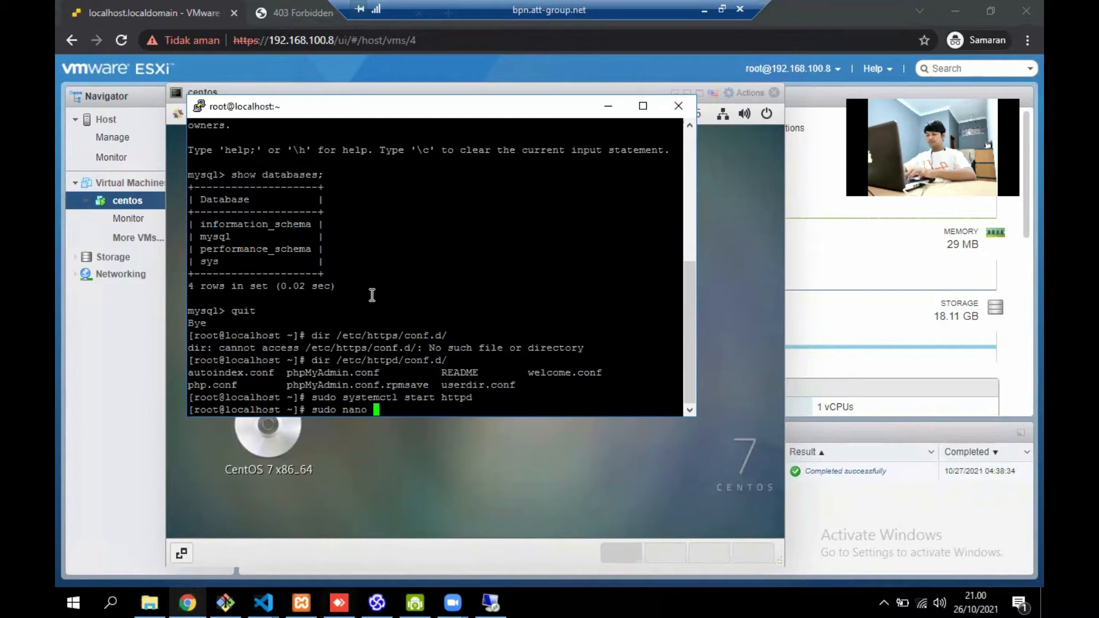
type(" /etc/")
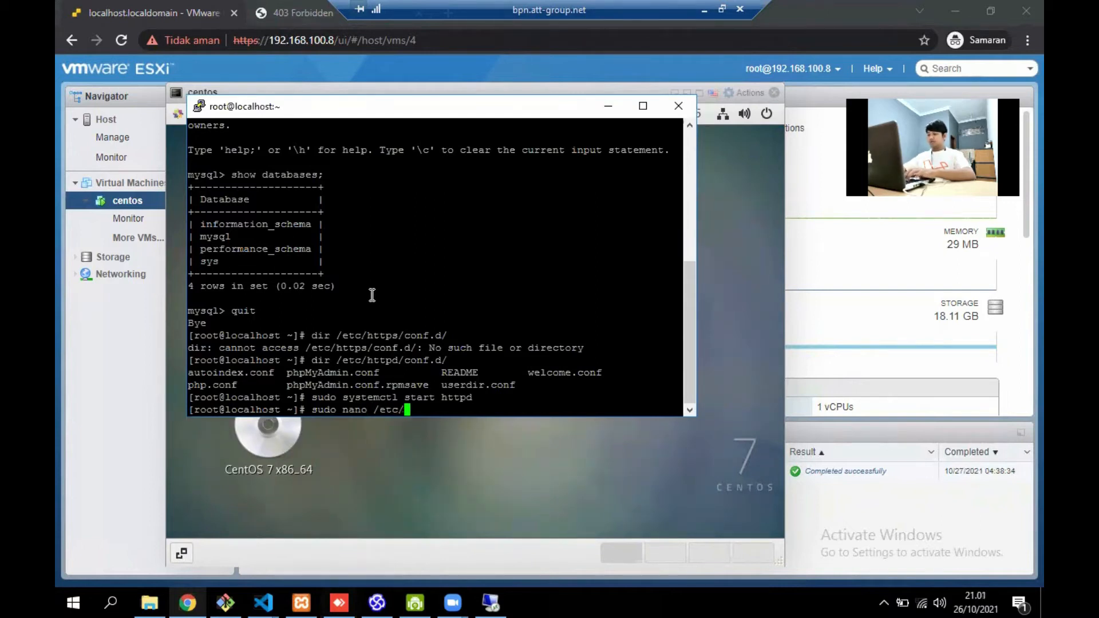
type("ht")
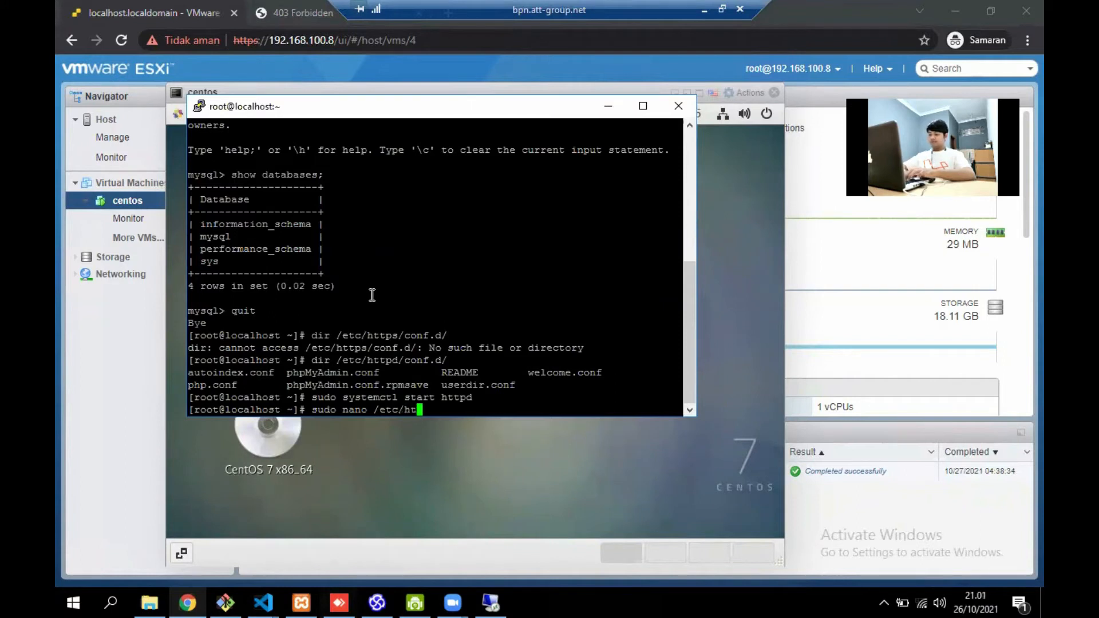
type("tpd/")
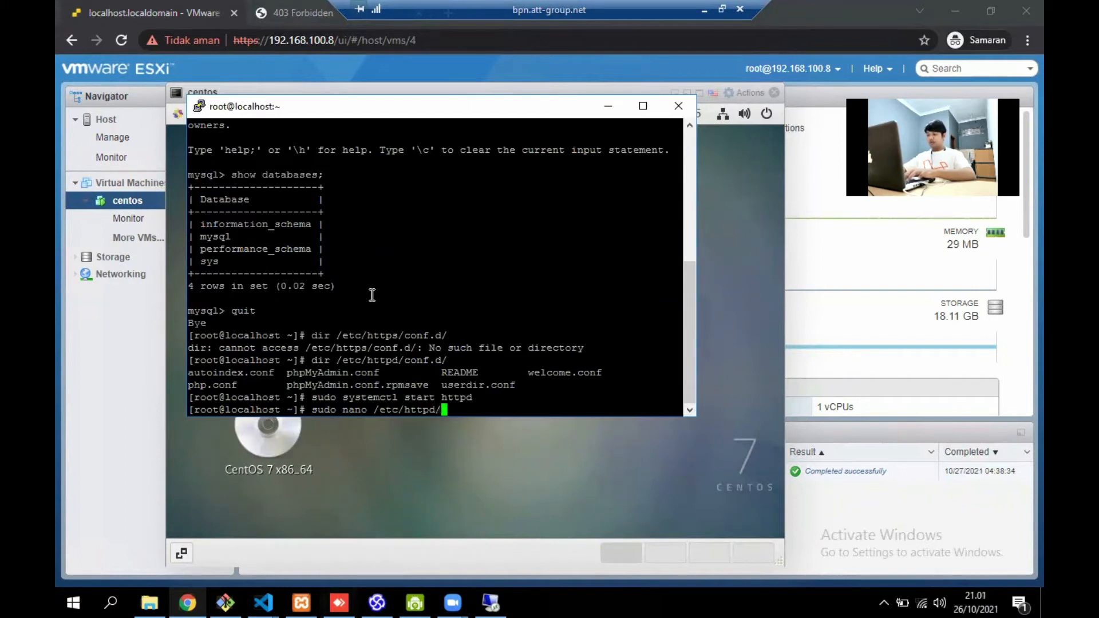
type("con")
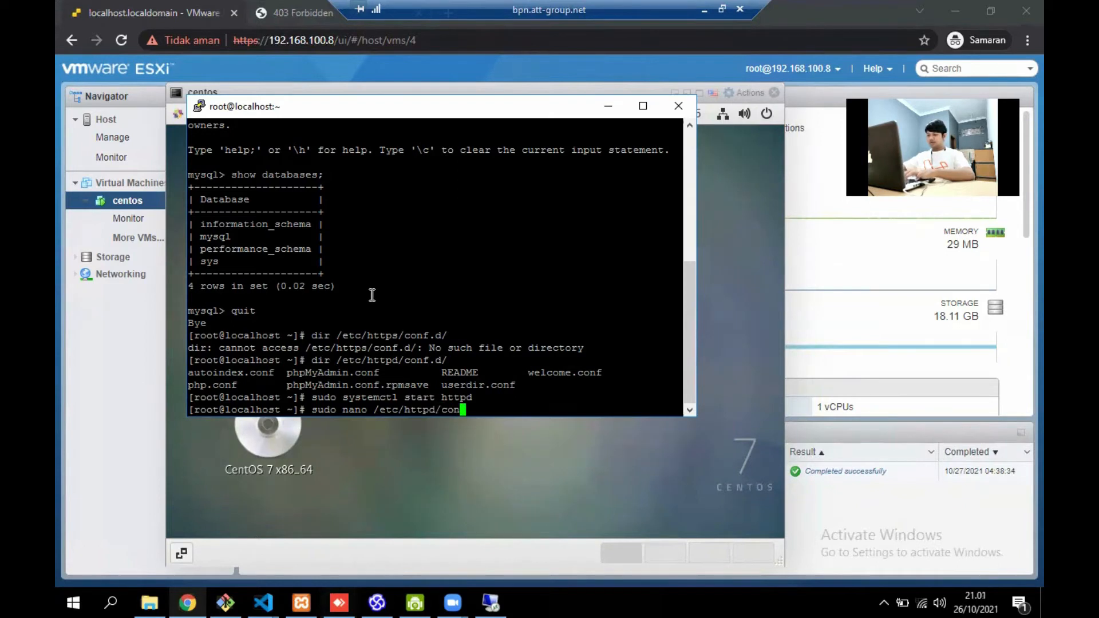
type("f.d/")
left_click_drag(347, 372, 299, 372)
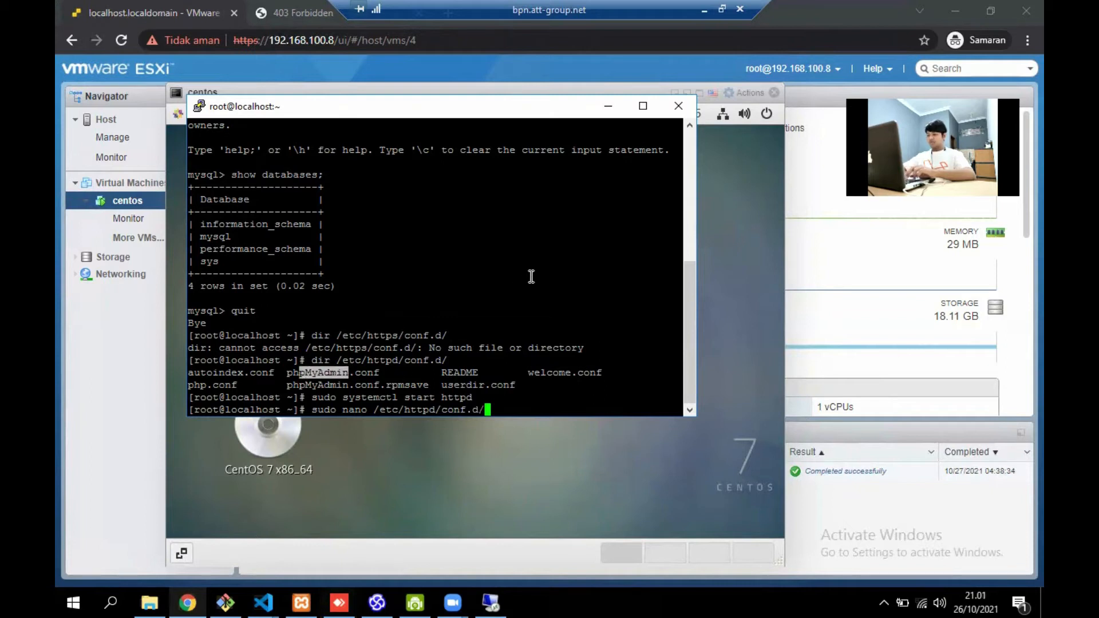
type("php")
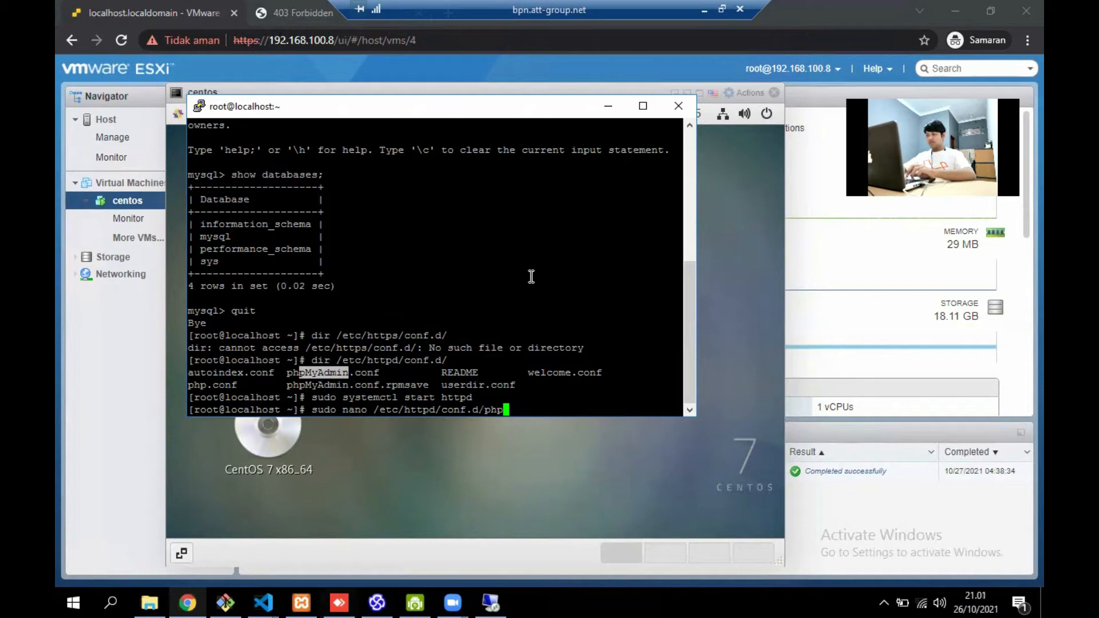
type("M")
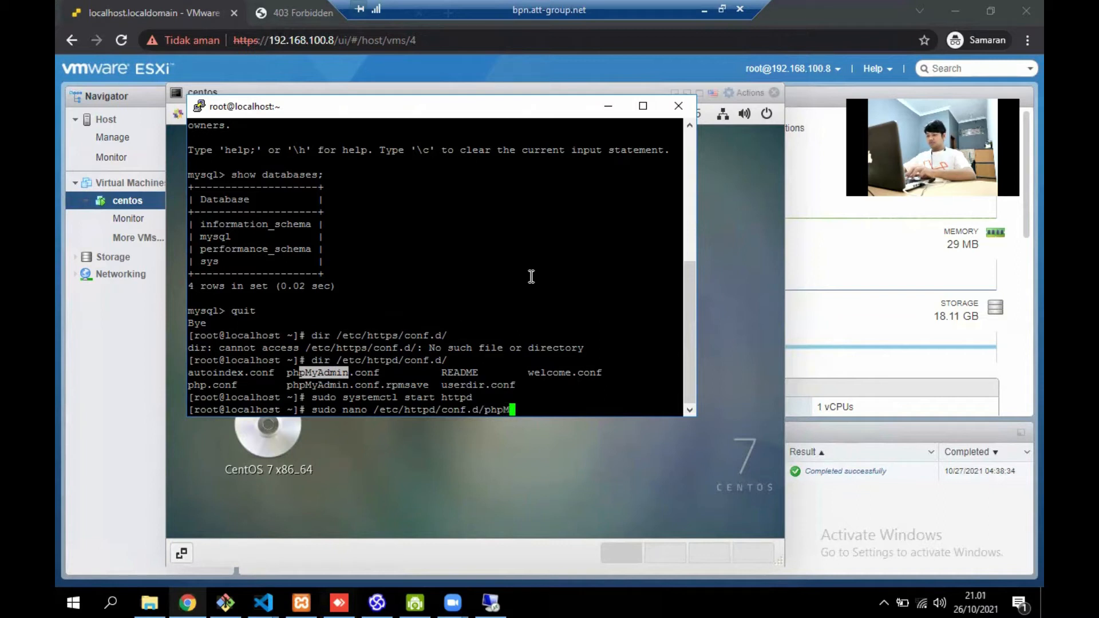
type("aAdmin.conf")
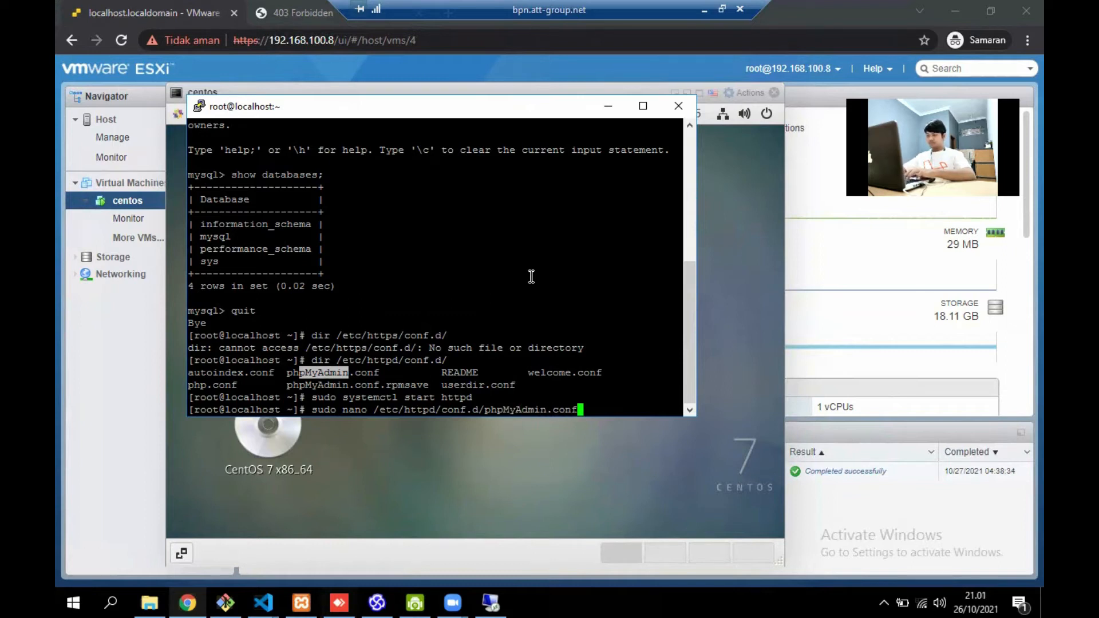
key("Return")
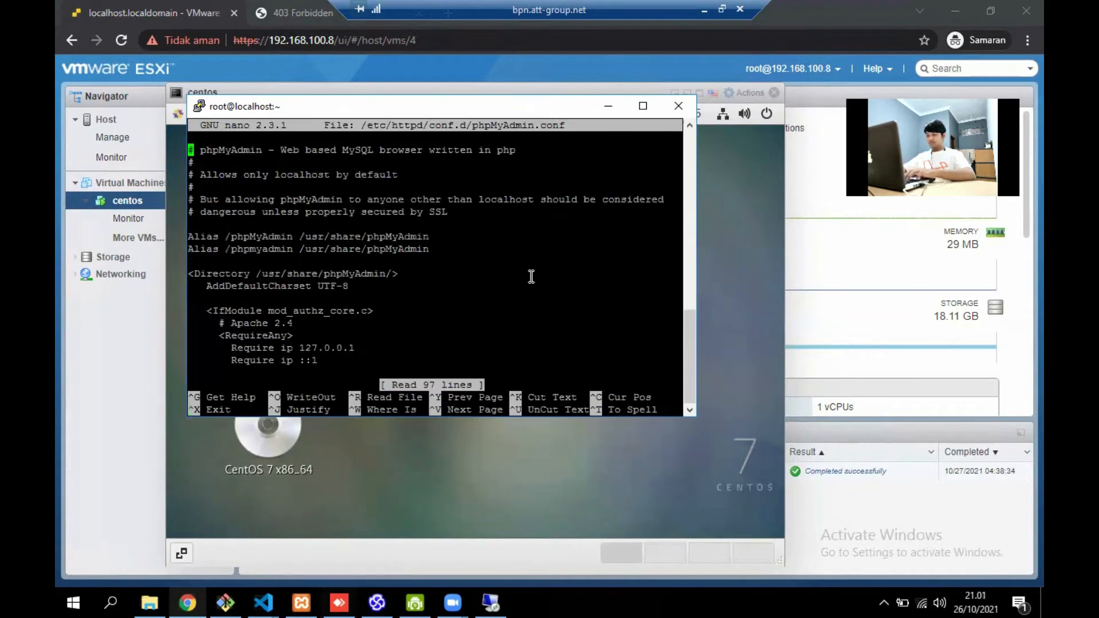
- Comment out both Require ip lines inside the RequireAny block and start a new line beneath them
key("Down")
key("Down")
key("Down")
key("Down")
key("Down")
key("Down")
key("Down")
key("Down")
key("Down")
key("Down")
key("Down")
key("Down")
key("Down")
key("Down")
key("Down")
key("Right")
key("Right")
key("Right")
key("Right")
key("Right")
key("Right")
key("Right")
key("Up")
key("Up")
key("Up")
key("Down")
key("Right")
key("Right")
key("Down")
key("Down")
key("Down")
key("Down")
key("Up")
key("Up")
key("Left")
key("Left")
key("Down")
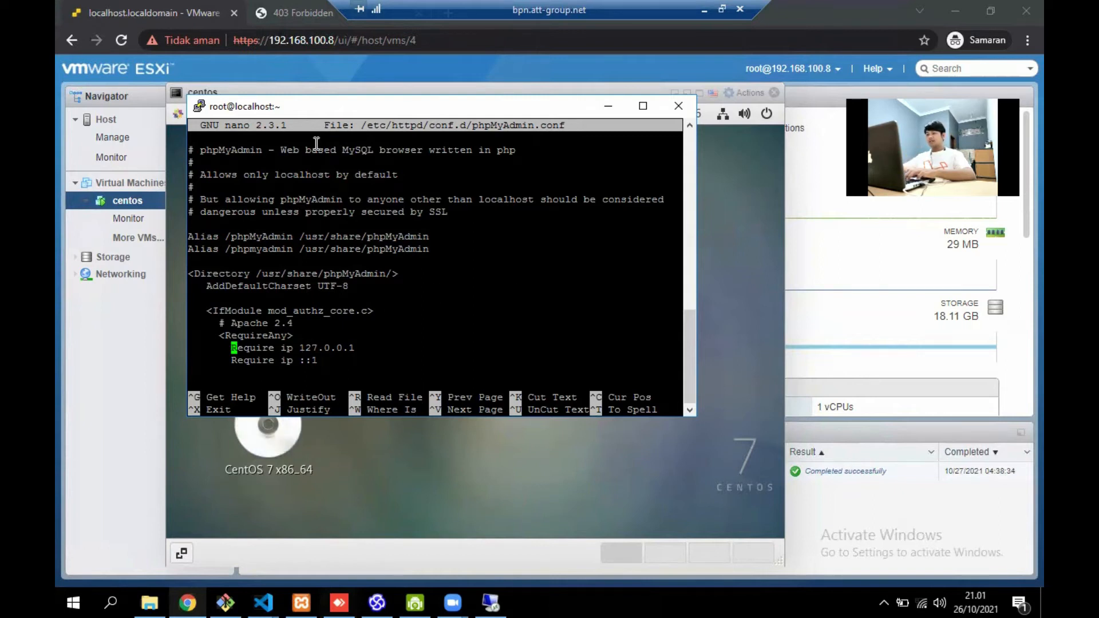
left_click_drag(318, 111, 521, 152)
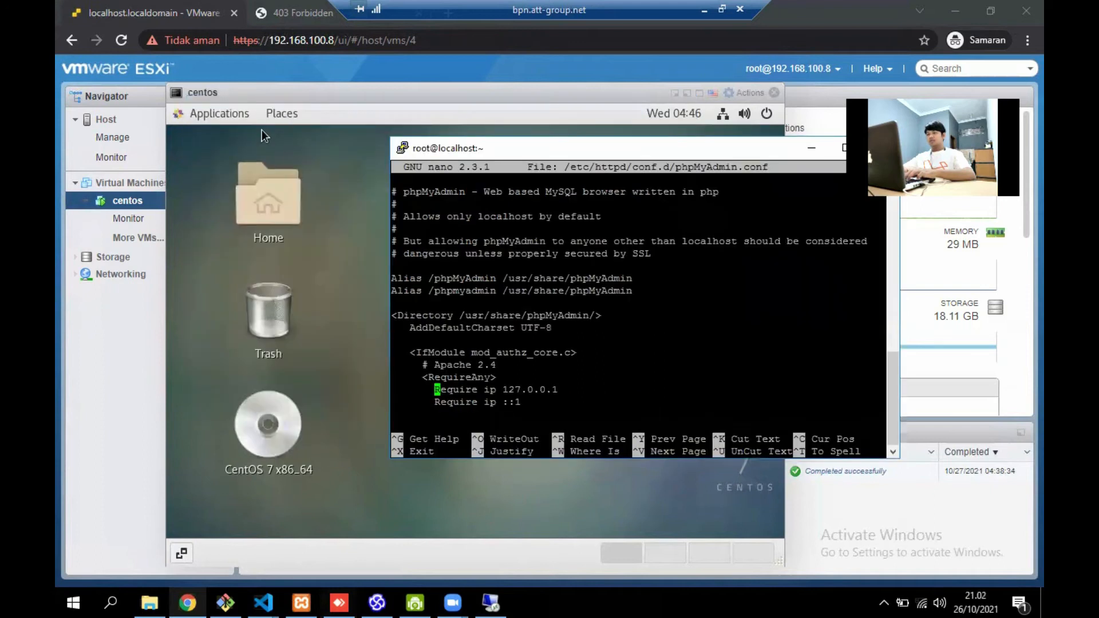
left_click_drag(626, 147, 465, 116)
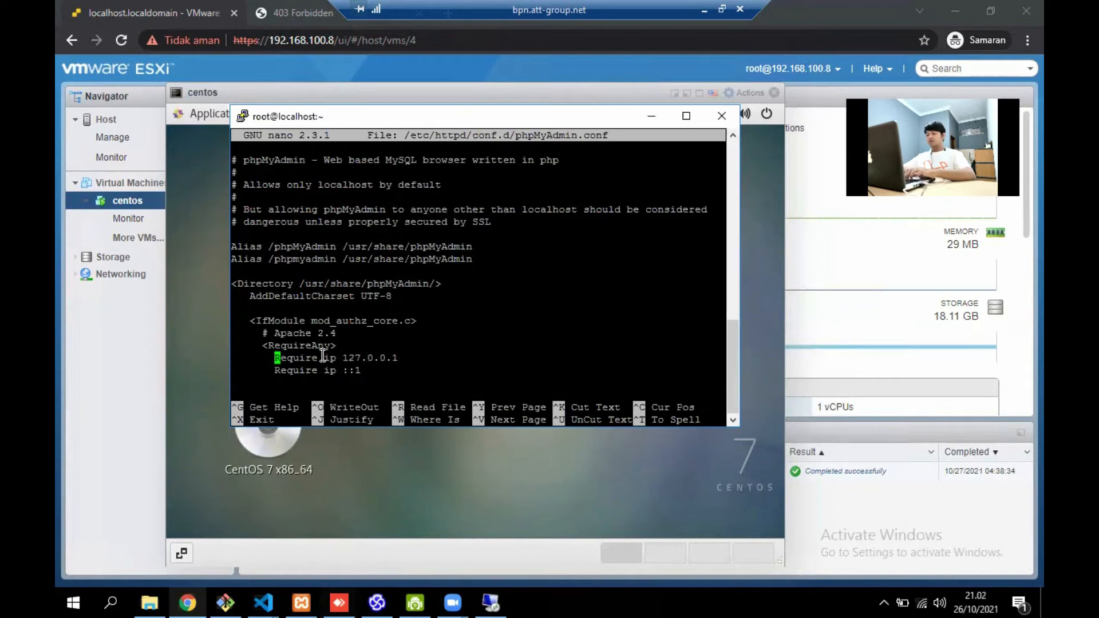
type("#")
key("Down")
key("Left")
type("#")
key("Right")
key("Right")
key("Right")
key("Right")
key("Right")
key("Right")
key("Right")
key("Right")
key("Right")
key("Right")
key("Right")
key("Right")
key("Right")
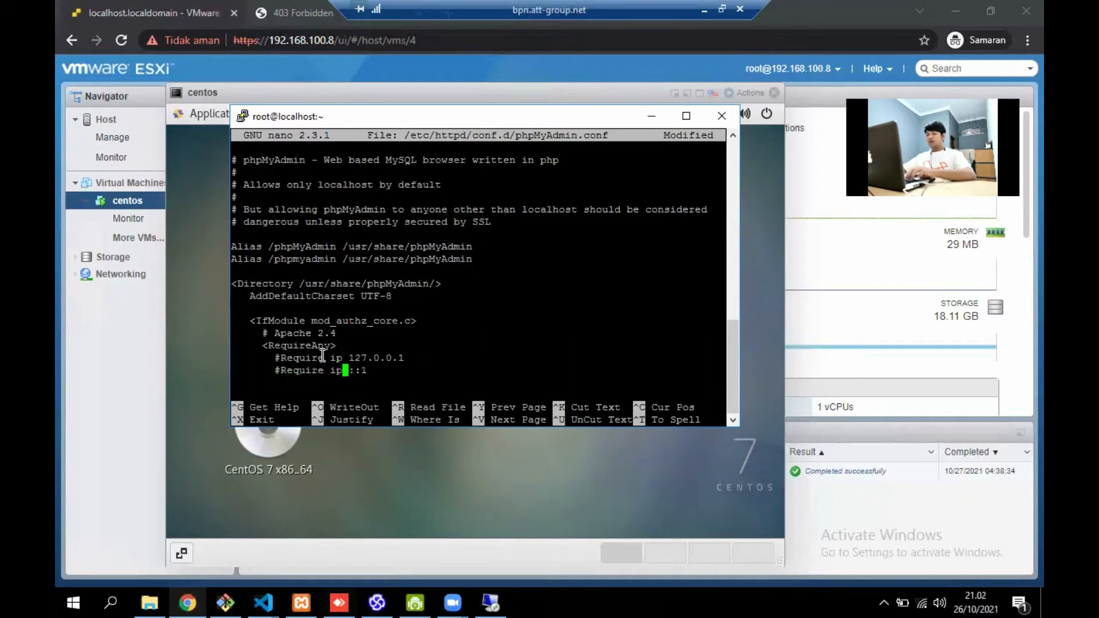
key("Right")
key("Return")
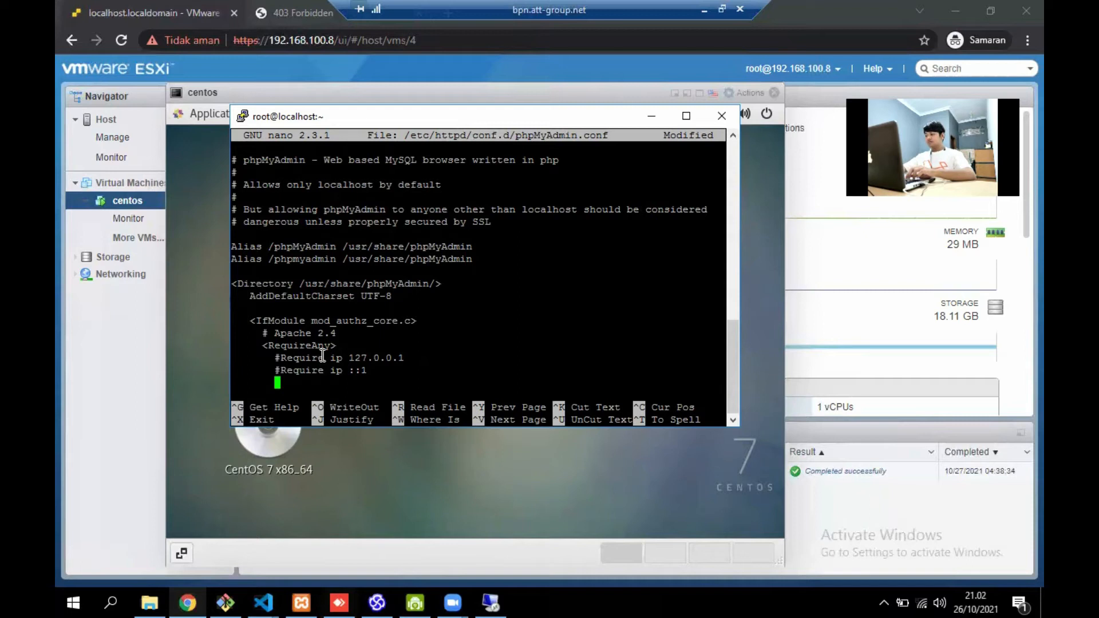
- Enter the line Required all granted beneath the commented Require ip lines
left_click(379, 90)
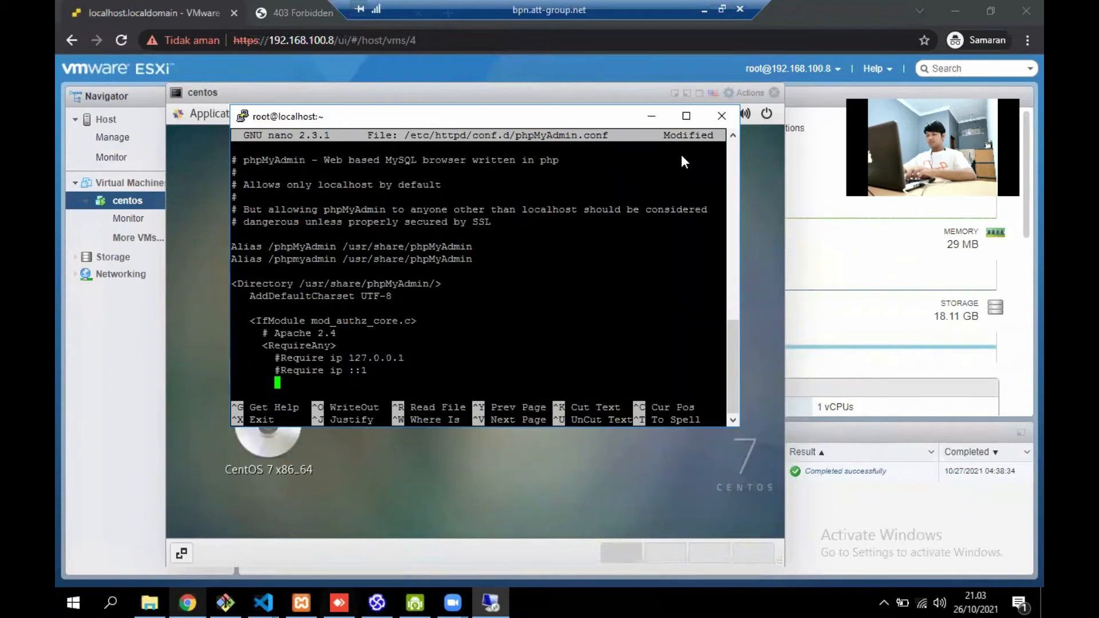
key("Up")
key("Up")
key("Left")
key("Left")
key("Left")
key("Left")
key("Left")
key("Left")
key("Left")
key("Left")
key("Left")
key("Left")
key("Left")
key("Left")
key("Left")
key("Left")
key("Down")
key("Up")
key("Down")
key("Down")
type("Requre")
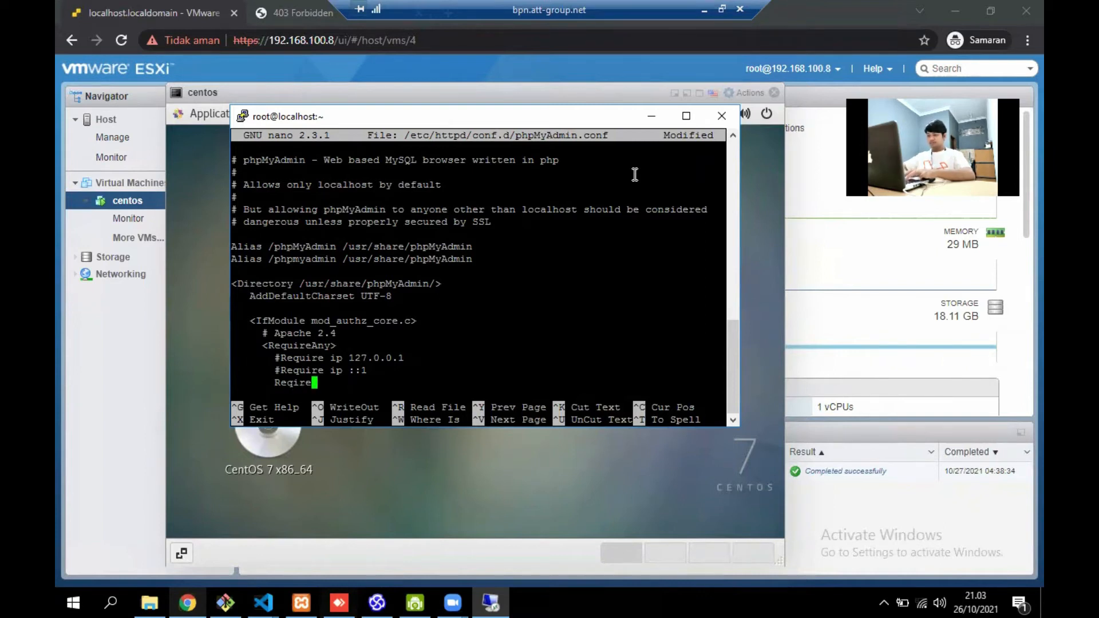
key("BackSpace")
key("BackSpace")
key("BackSpace")
key("BackSpace")
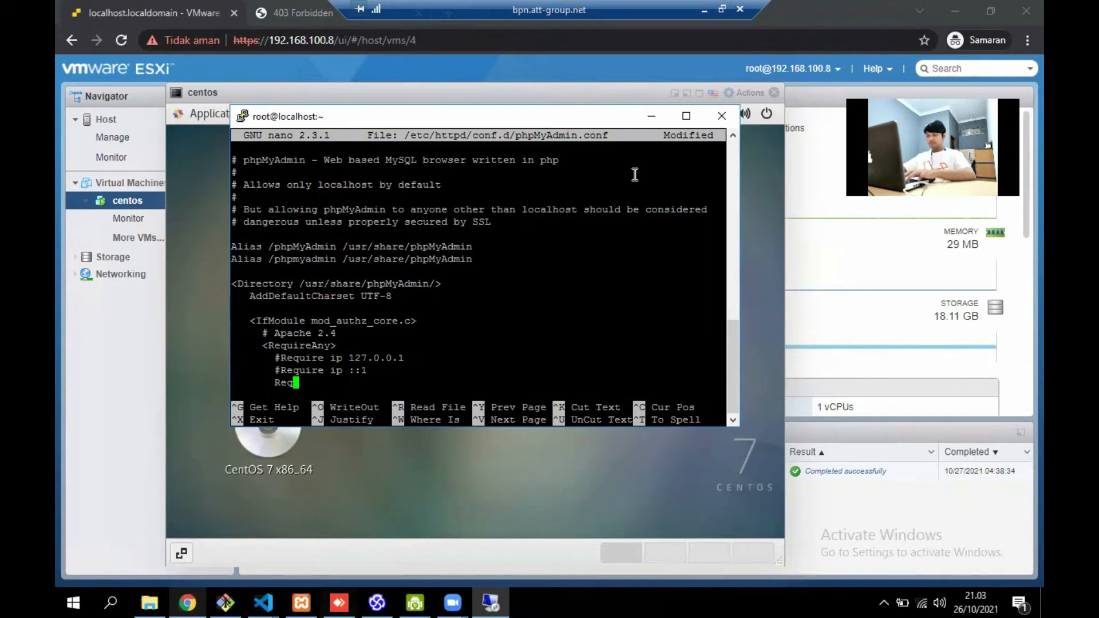
type("quired all grante")
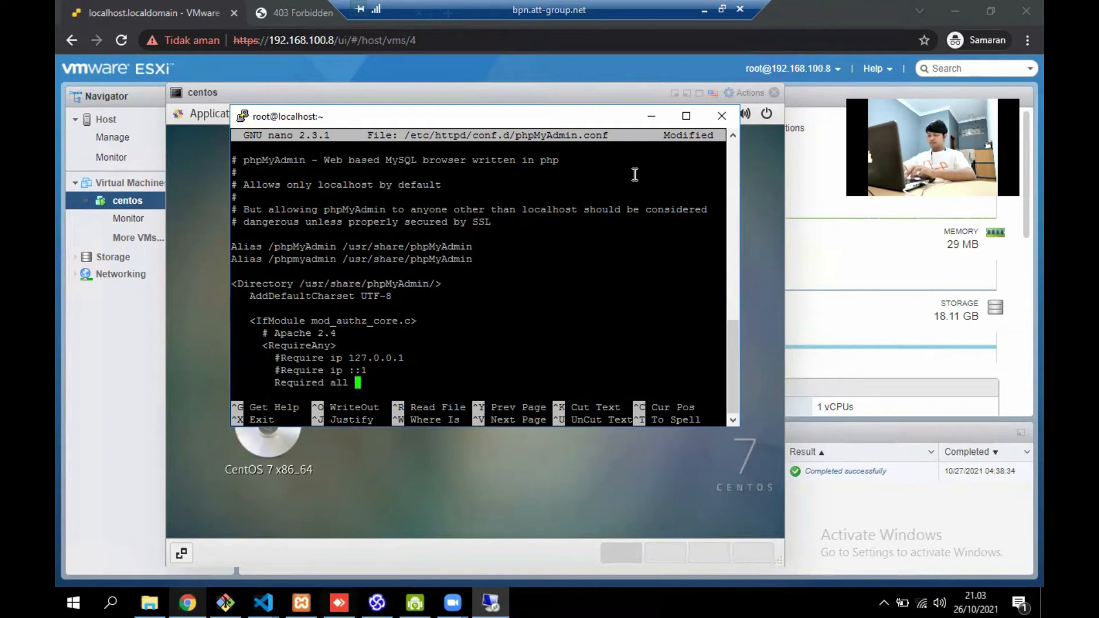
type("d")
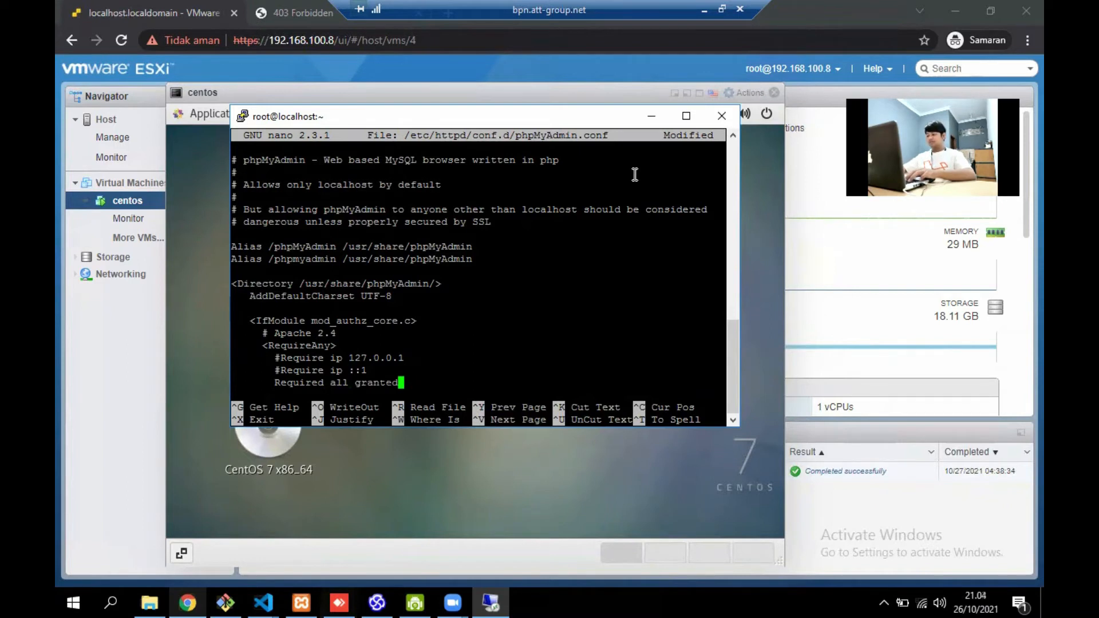
- Save the edited phpMyAdmin.conf under its existing file name and exit nano
key("Up")
key("Down")
key("Down")
key("Down")
key("Up")
key("Up")
key("Up")
key("Up")
key("Up")
key("Up")
key("Up")
key("Up")
key("Up")
key("Up")
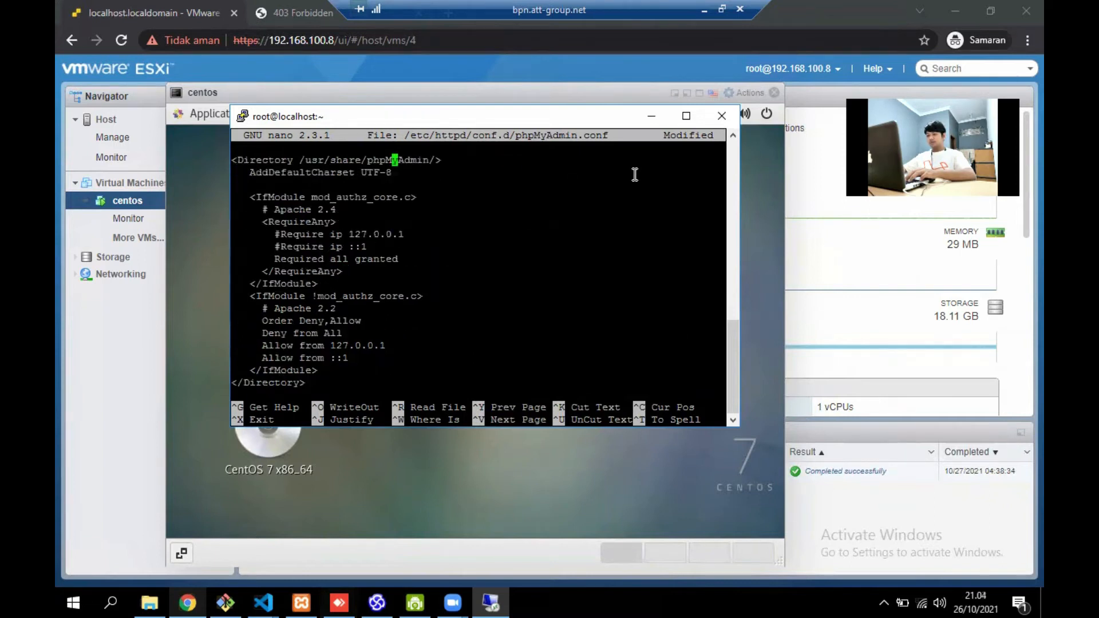
key("Up")
key("Up")
key("Up")
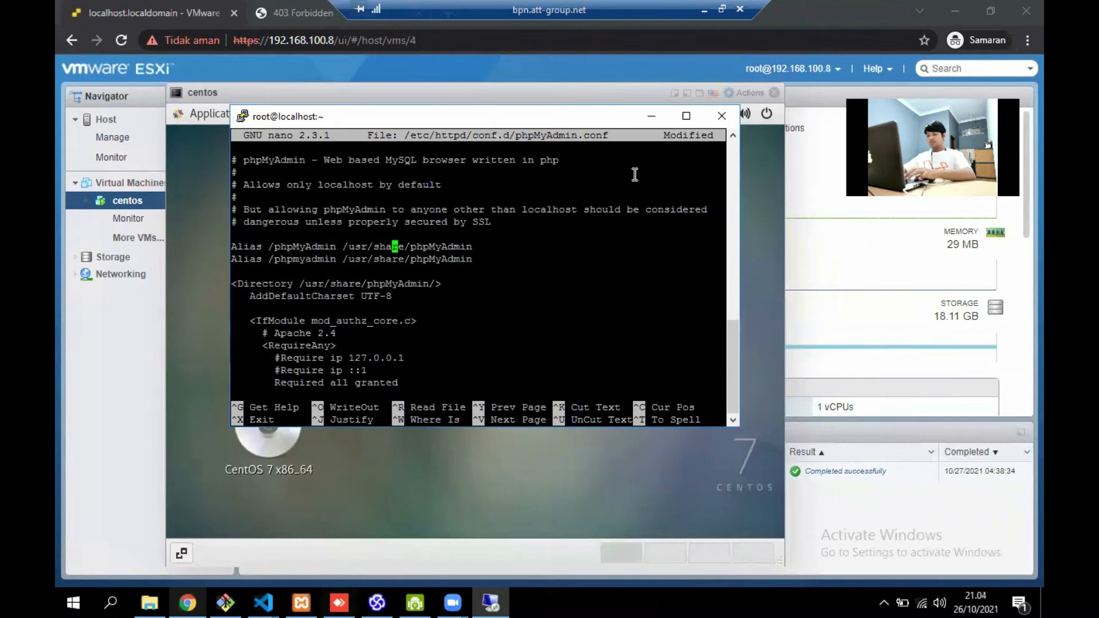
key("ctrl+x")
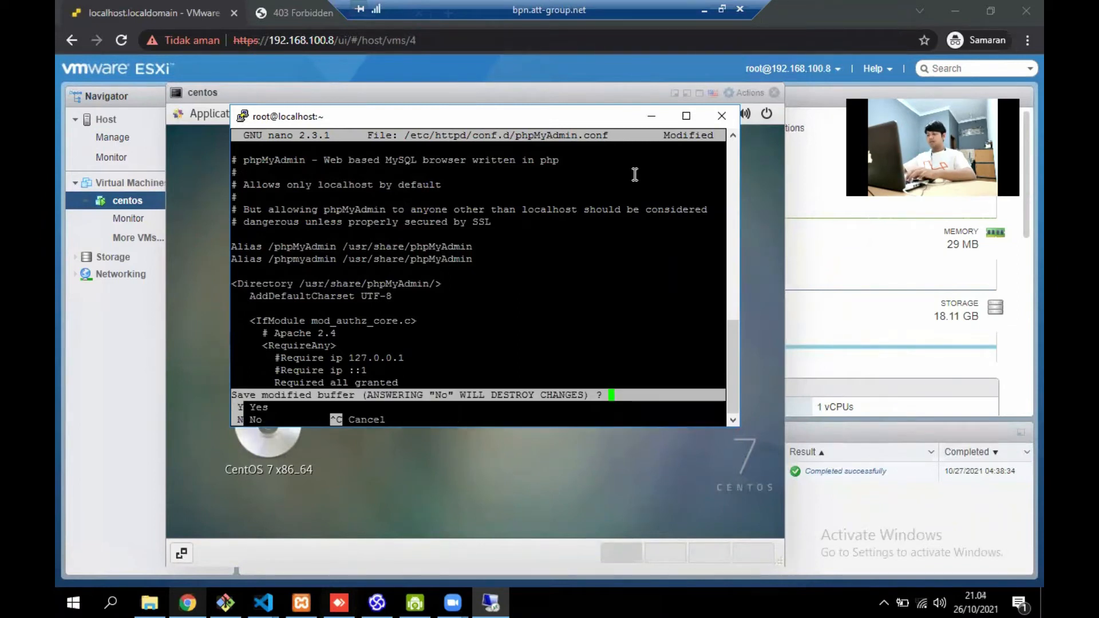
key("y")
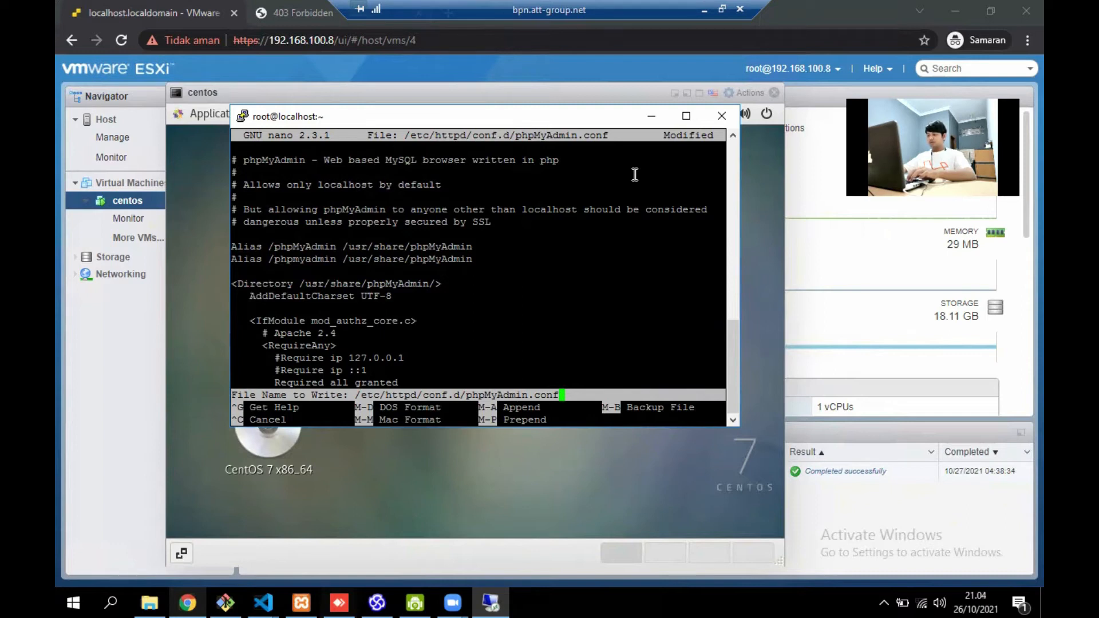
key("Return")
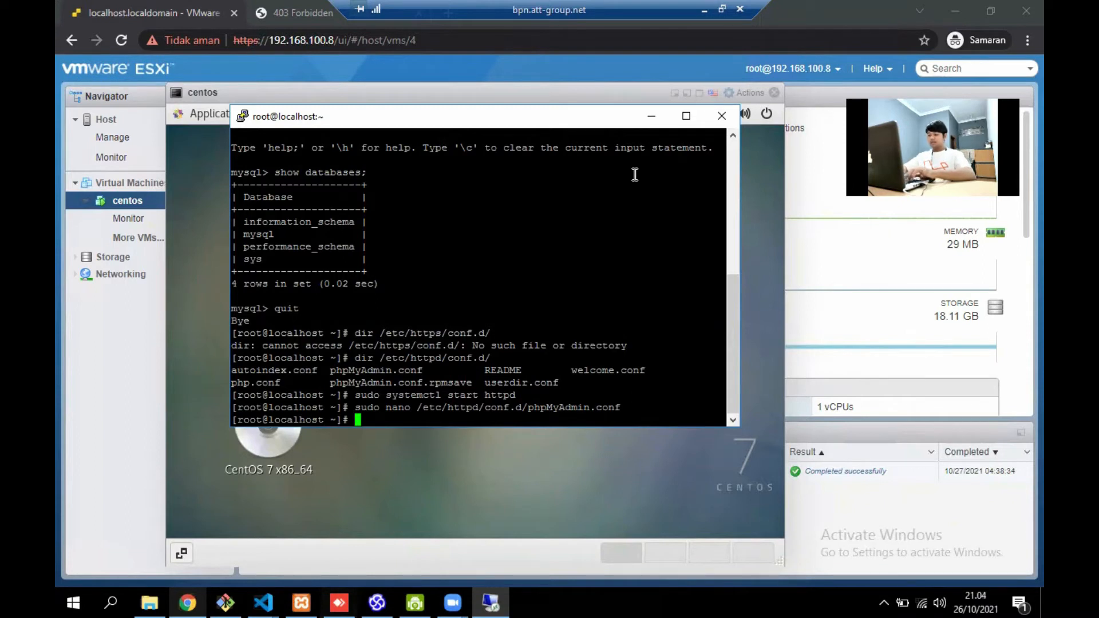
- Restart Apache by running sudo systemctl restart httpd
type("su")
key("Up")
key("Up")
key("Up")
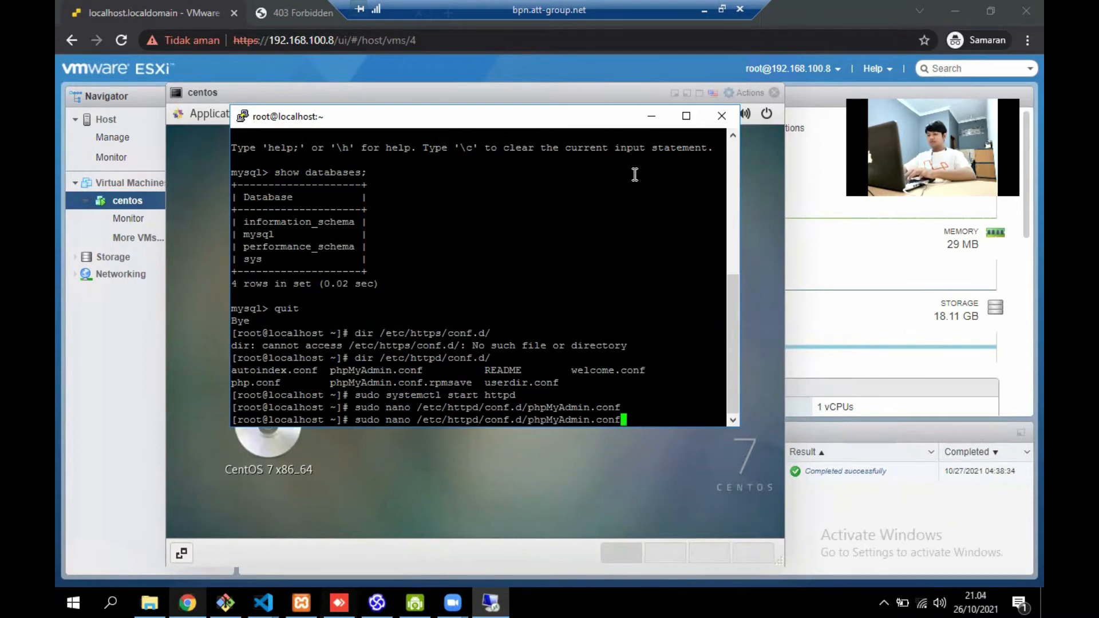
key("Down")
key("Left")
key("Left")
key("Left")
key("Left")
key("Left")
key("Left")
key("BackSpace")
key("BackSpace")
key("BackSpace")
key("BackSpace")
key("BackSpace")
type("restart")
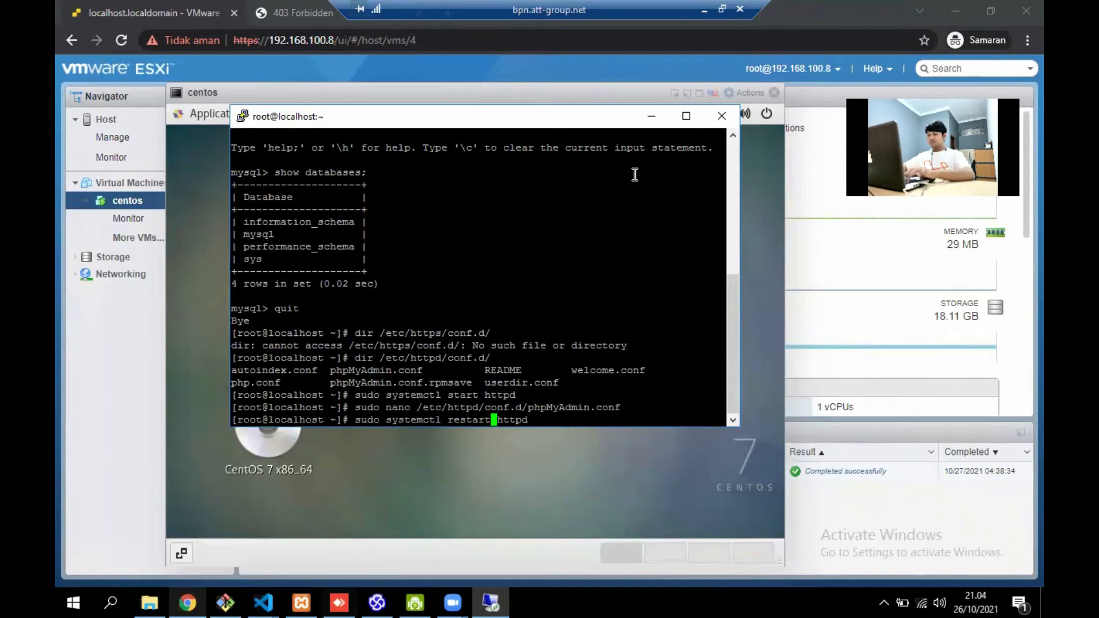
key("Return")
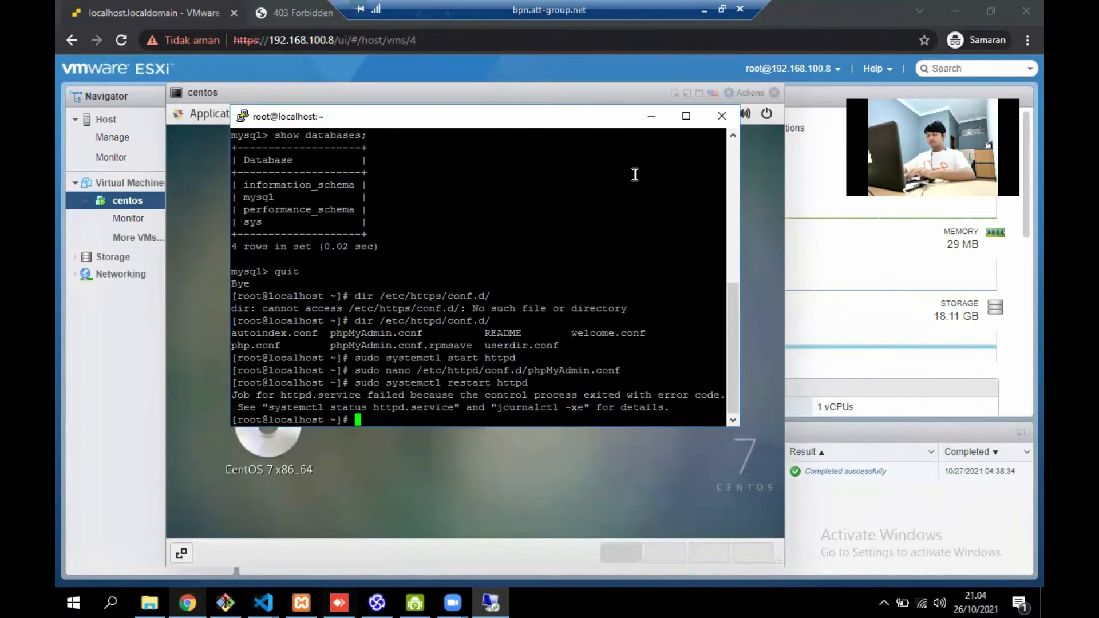
- Stop Apache by running sudo systemctl stop httpd
key("Up")
key("Left")
key("Left")
key("Left")
key("Left")
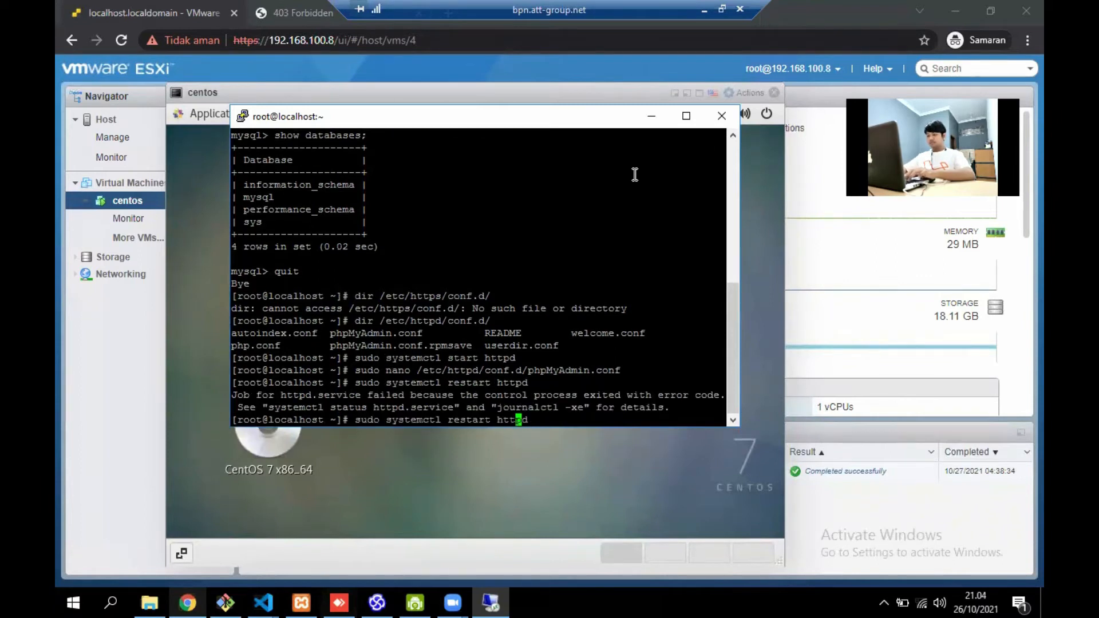
key("Left")
key("Left")
key("BackSpace")
key("BackSpace")
key("BackSpace")
key("BackSpace")
key("BackSpace")
key("BackSpace")
key("BackSpace")
type("stop")
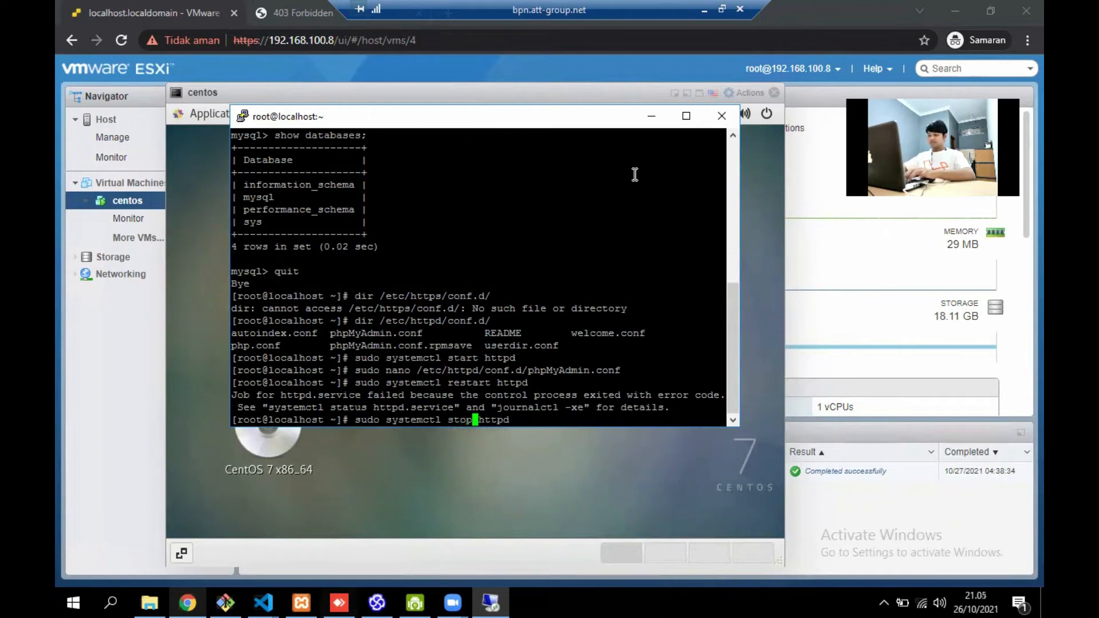
key("Return")
- Start Apache again by running sudo systemctl start httpd
key("Up")
key("Left")
key("Left")
key("Left")
key("Left")
key("Left")
key("Left")
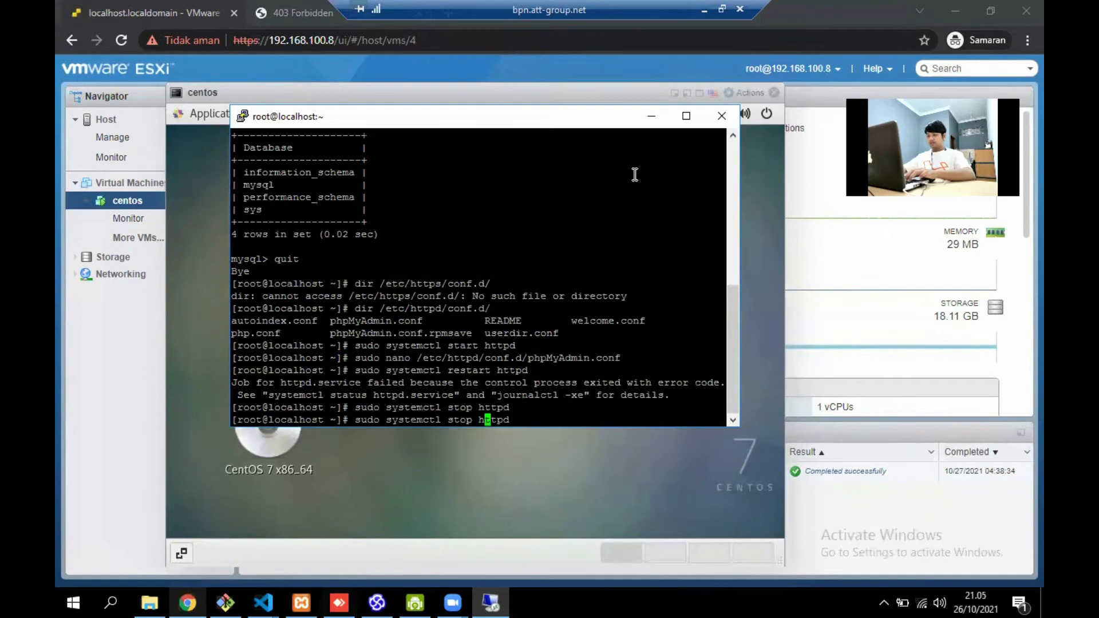
key("BackSpace")
key("BackSpace")
key("BackSpace")
key("BackSpace")
type("start")
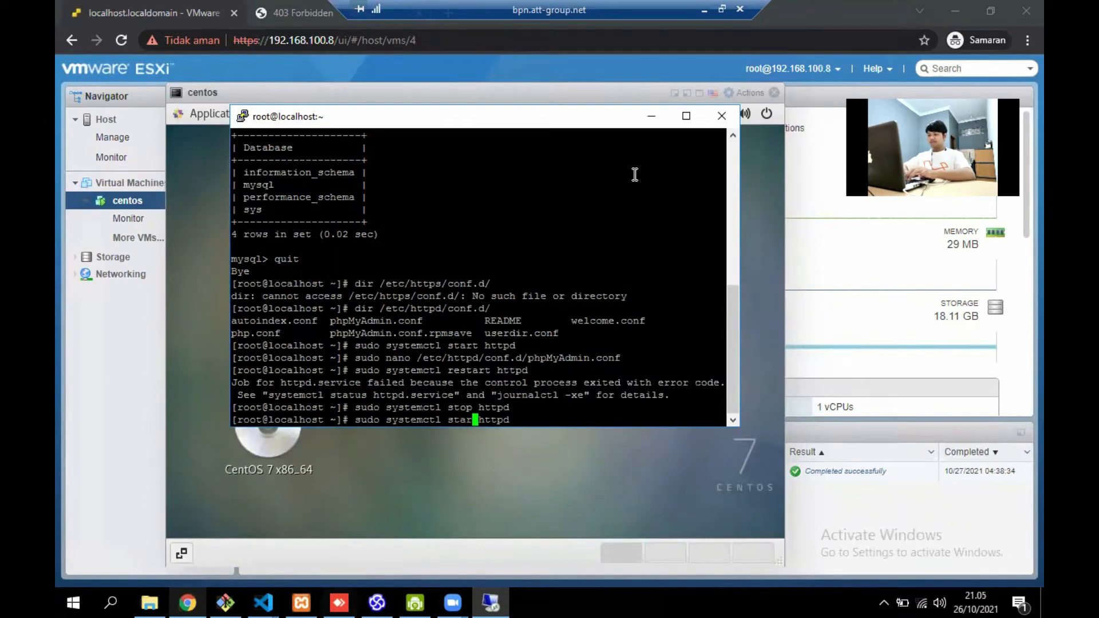
key("Return")
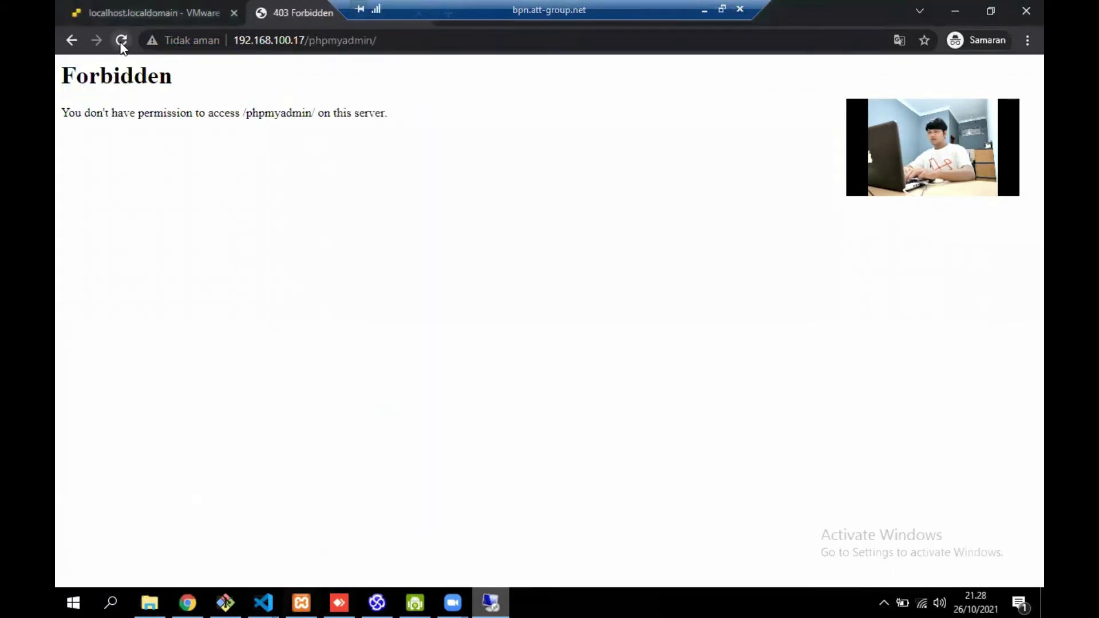
- Switch to the PuTTY session and open /etc/httpd/conf.d/phpMyAdmin.conf in nano with sudo
key("alt+Tab")
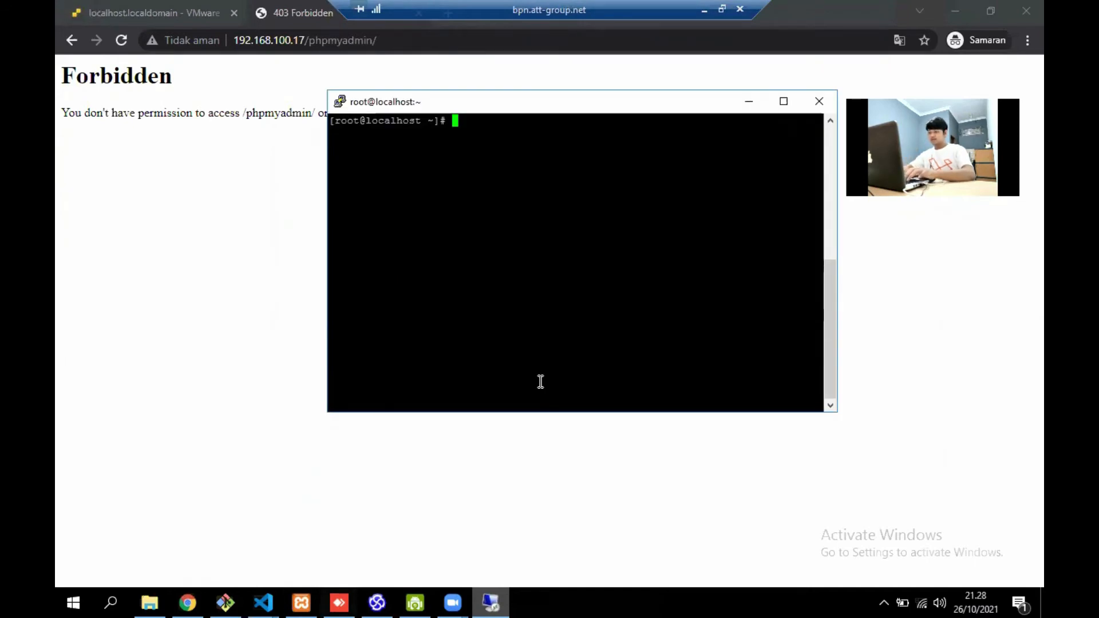
type("sudo nano ")
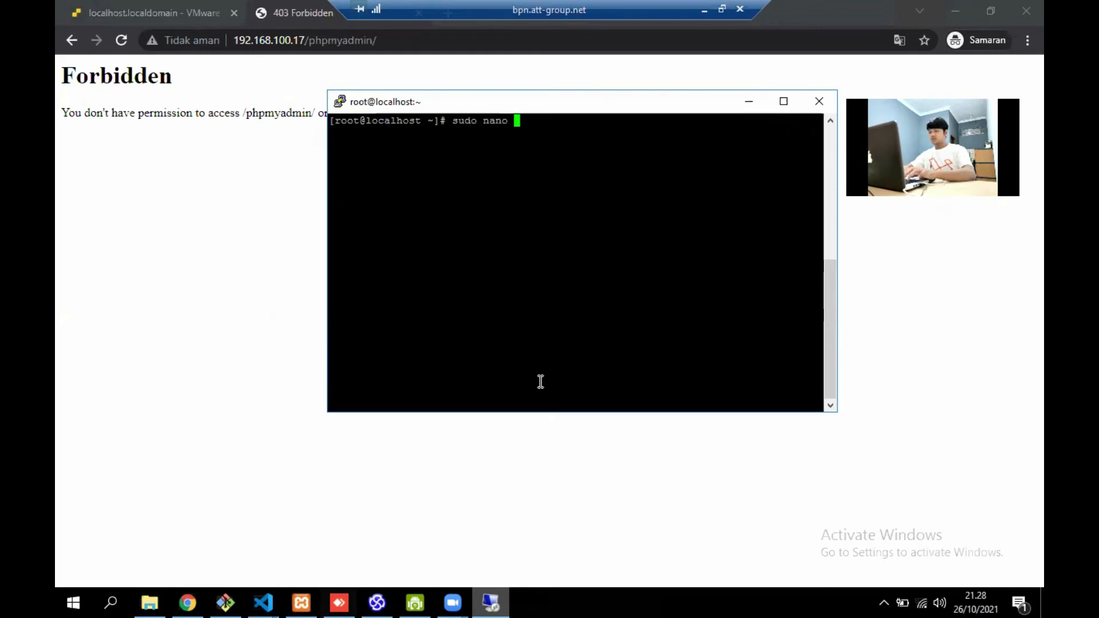
type("/etc/h")
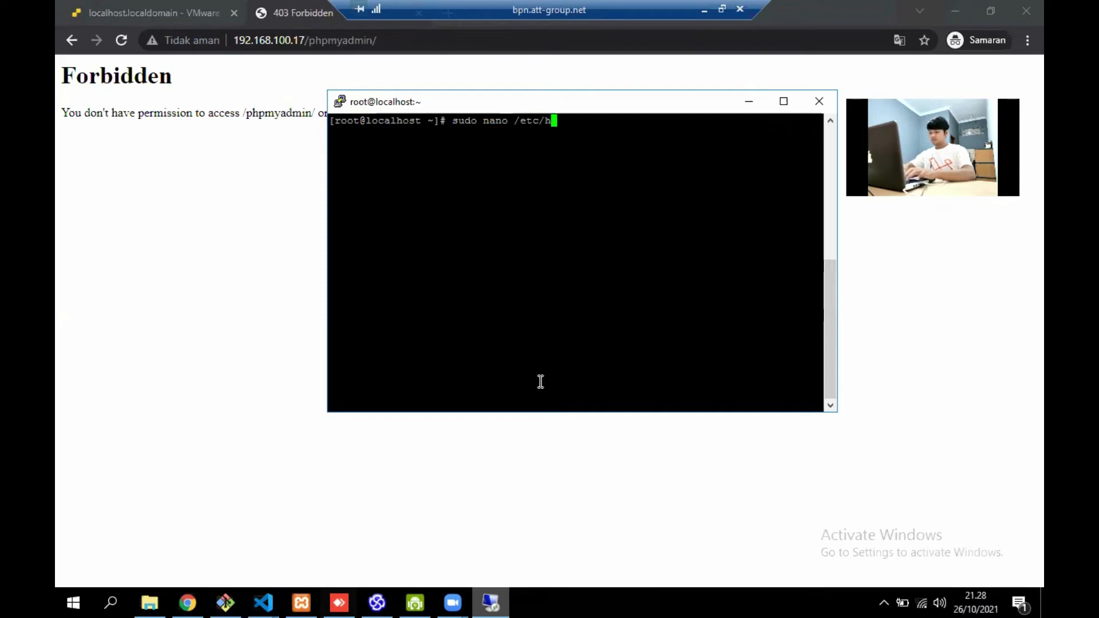
type("ttpd/conf.")
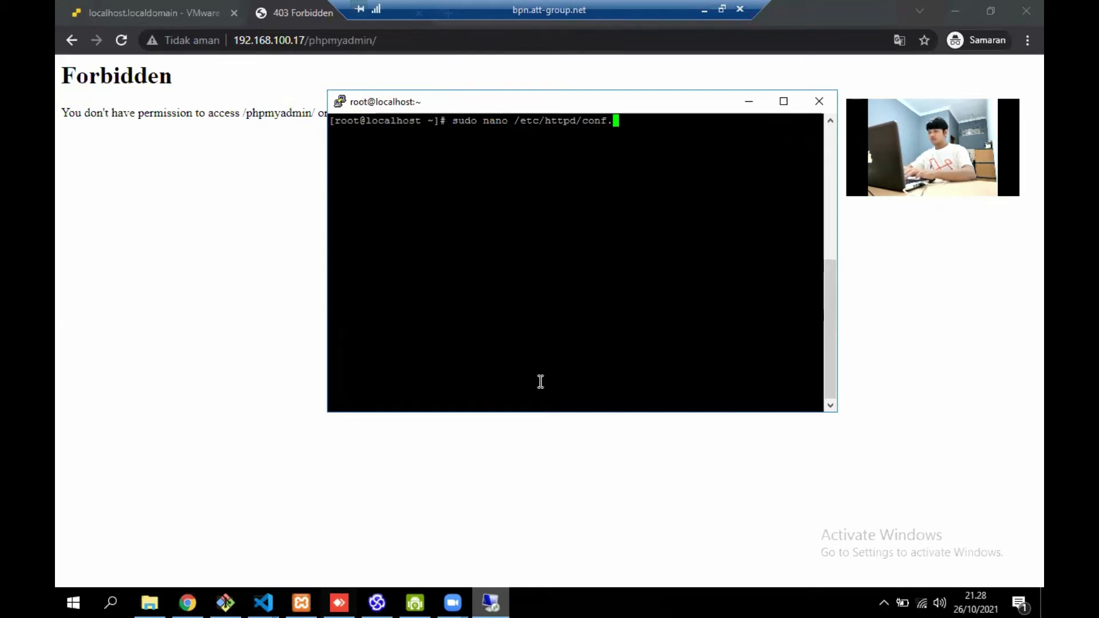
type("d/phpmy")
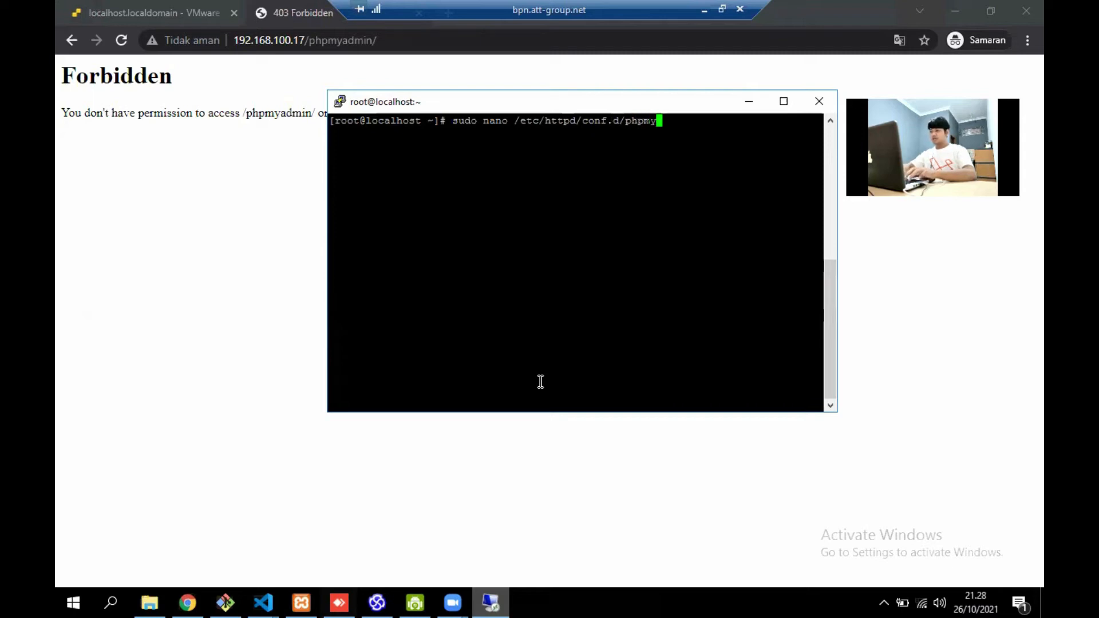
key("BackSpace")
key("BackSpace")
type("MyAdmin.conf")
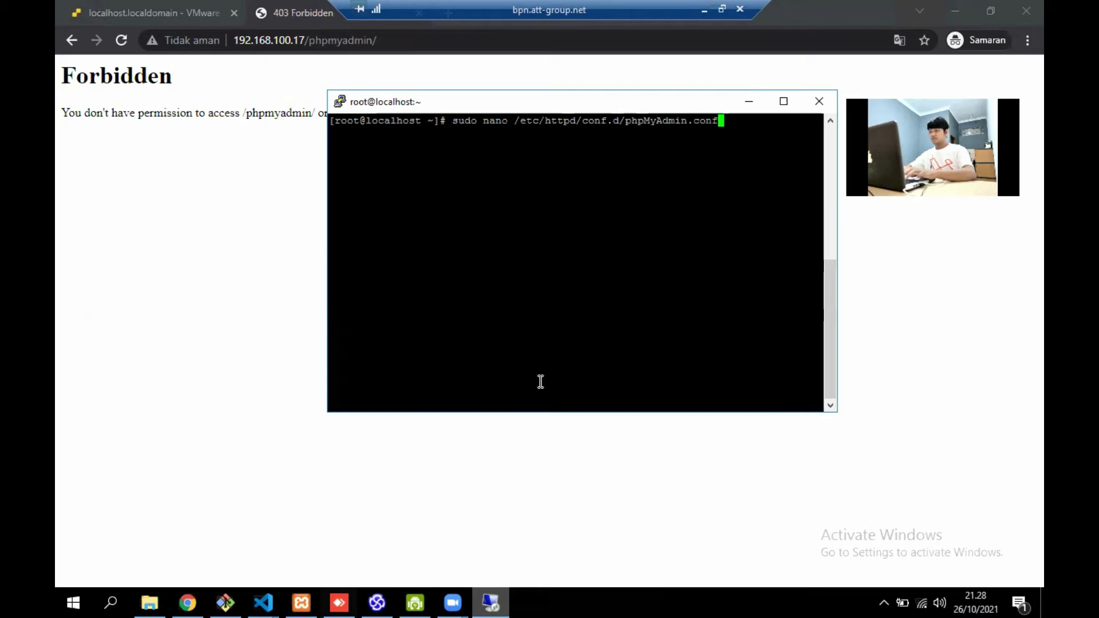
key("Return")
- Comment out both Require ip lines in the RequireAny block and start an indented line beneath them
key("Down")
key("Down")
key("Down")
key("Down")
key("Down")
key("Down")
key("Down")
key("Down")
key("Down")
key("Down")
key("Down")
key("Down")
key("Down")
key("Down")
key("Down")
key("Down")
key("Down")
key("Right")
key("Right")
key("Right")
key("Right")
key("Right")
key("Right")
key("Right")
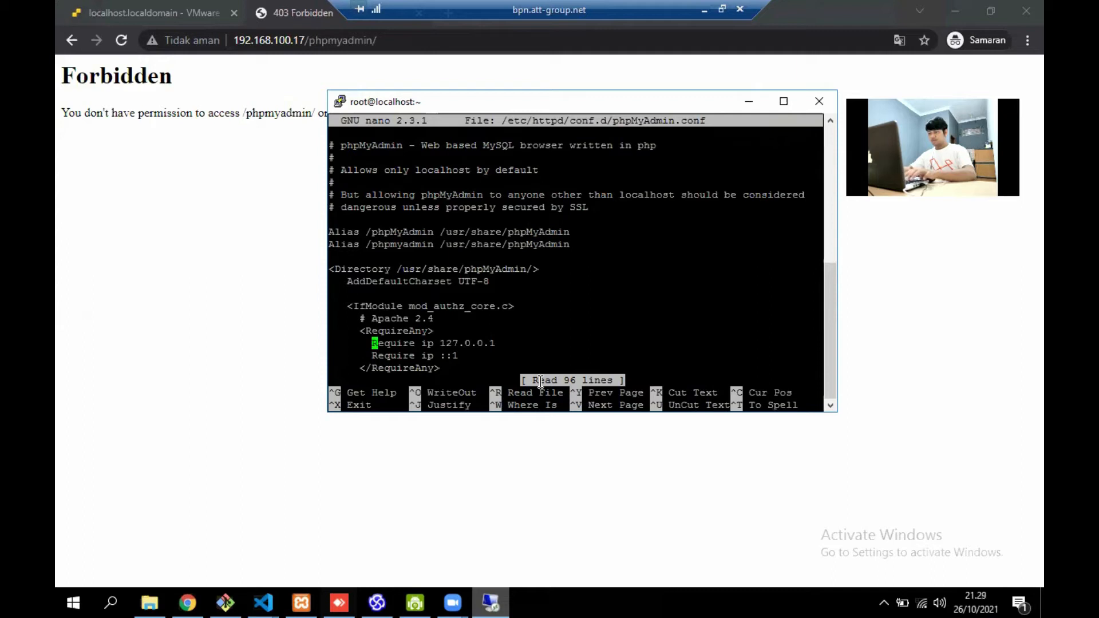
type("#")
key("Down")
key("Left")
type("#")
key("Right")
key("Right")
key("Right")
key("Right")
key("Right")
key("Right")
key("Right")
key("Right")
key("Right")
key("Right")
key("Right")
key("Right")
key("Right")
key("Right")
key("Down")
key("ctrl+k")
key("Tab")
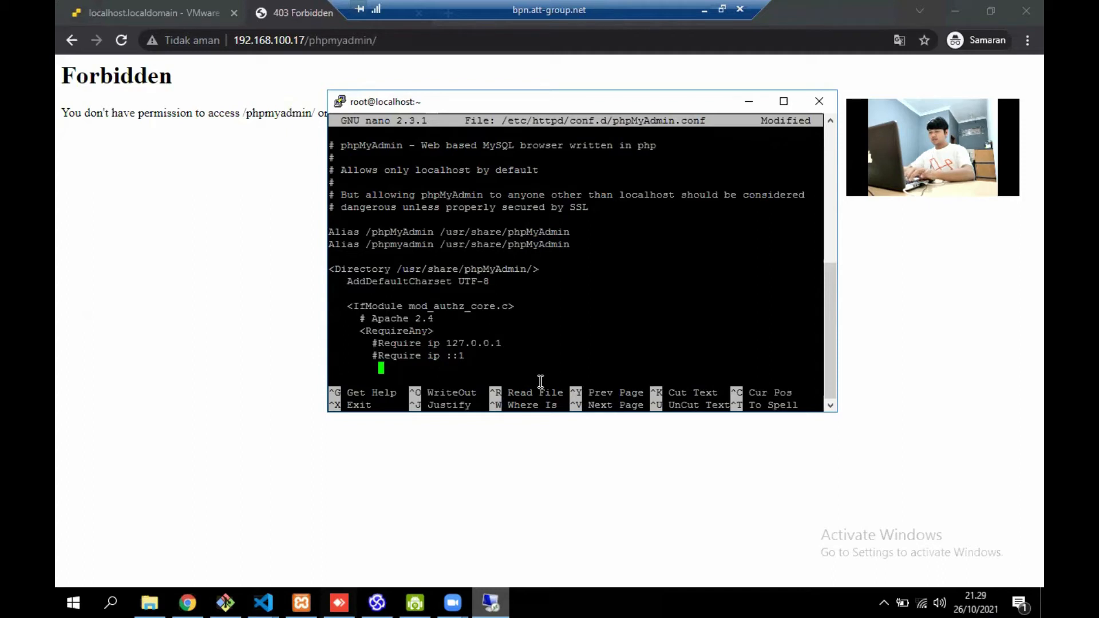
- Enter the line Require all granted beneath the commented Require ip lines
type("Require")
key("Right")
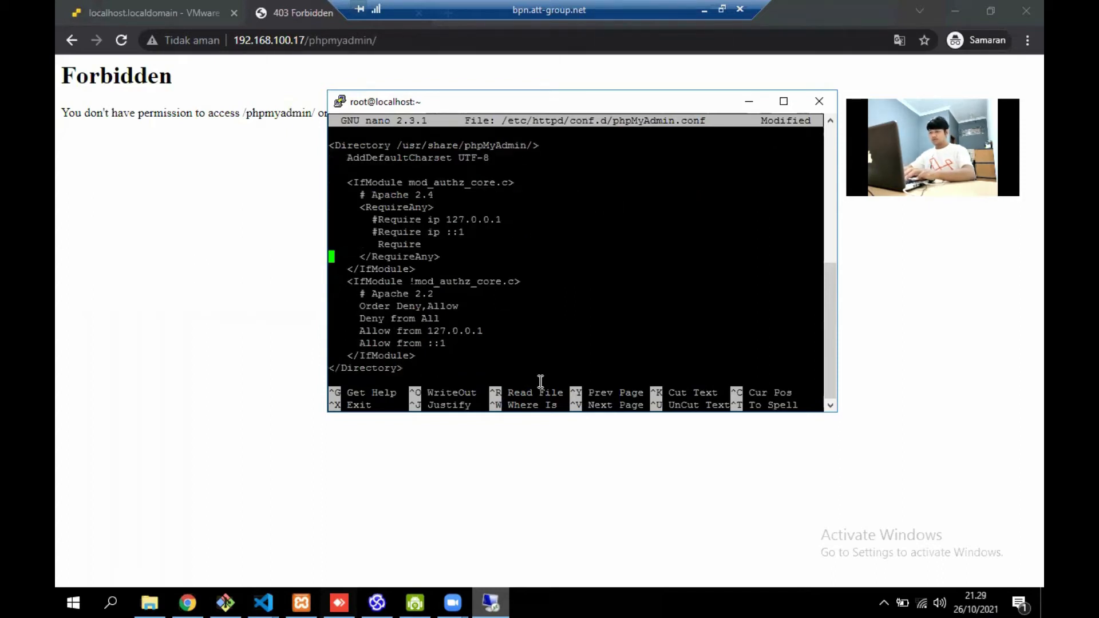
key("Left")
type("all Granted")
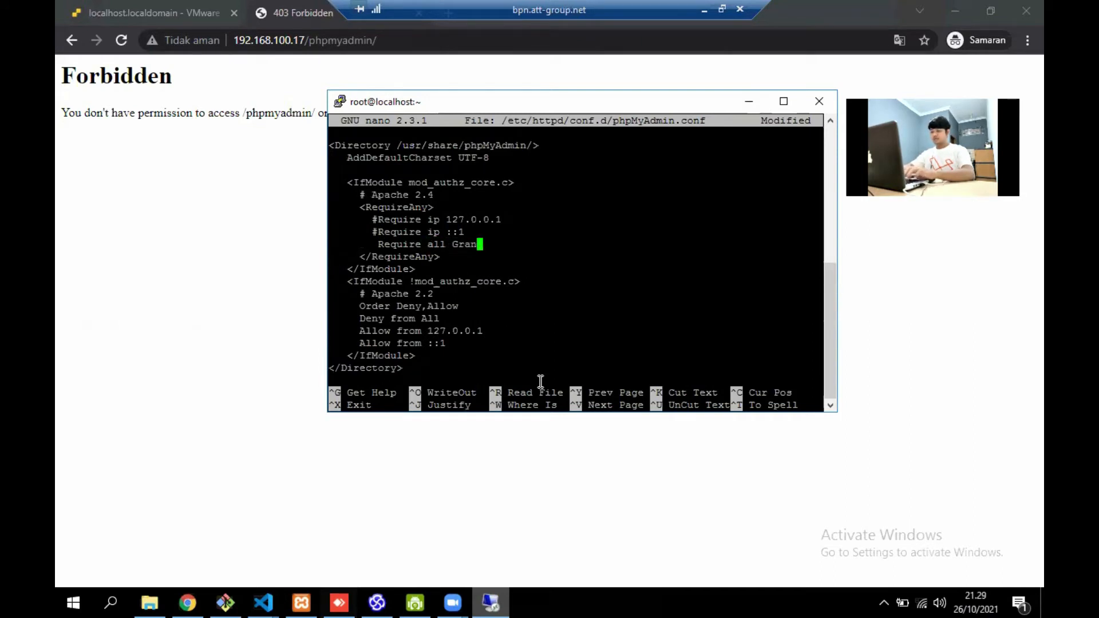
key("BackSpace")
key("BackSpace")
key("BackSpace")
key("BackSpace")
key("BackSpace")
key("BackSpace")
key("BackSpace")
type("granted")
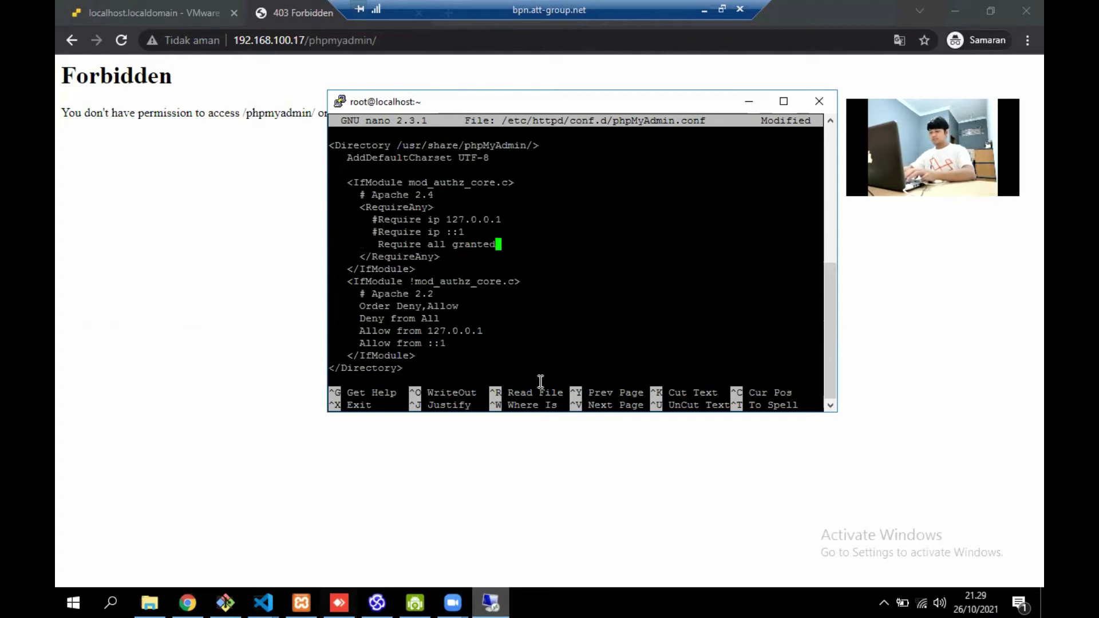
- Save phpMyAdmin.conf under its existing name and exit nano
key("ctrl+x")
key("y")
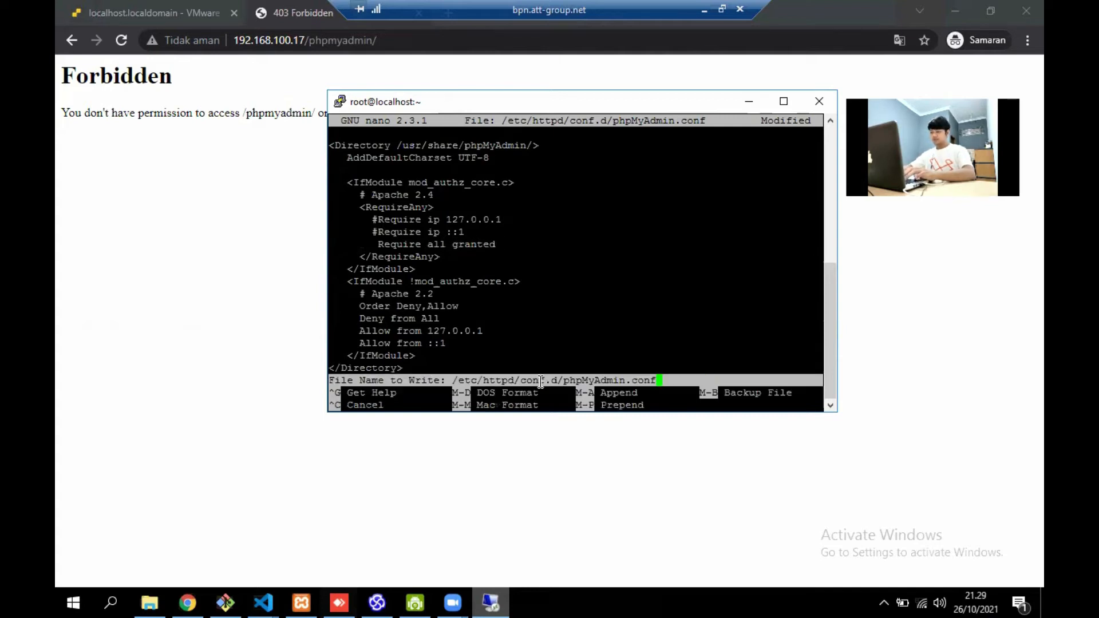
key("Return")
- Restart Apache with sudo systemctl restart httpd
key("Up")
key("Up")
key("Up")
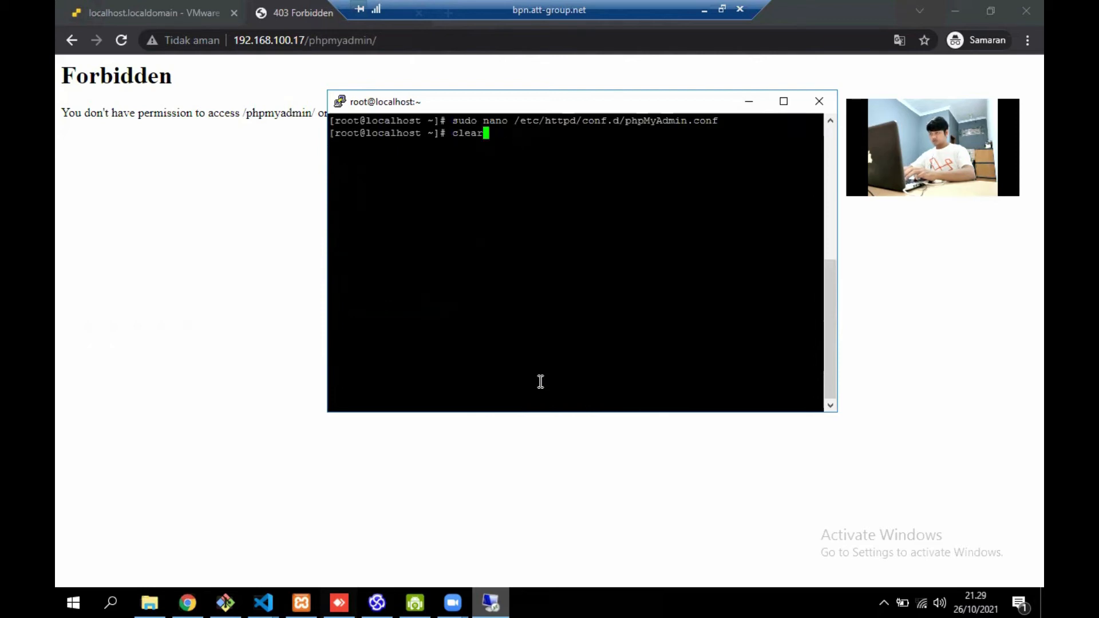
key("Return")
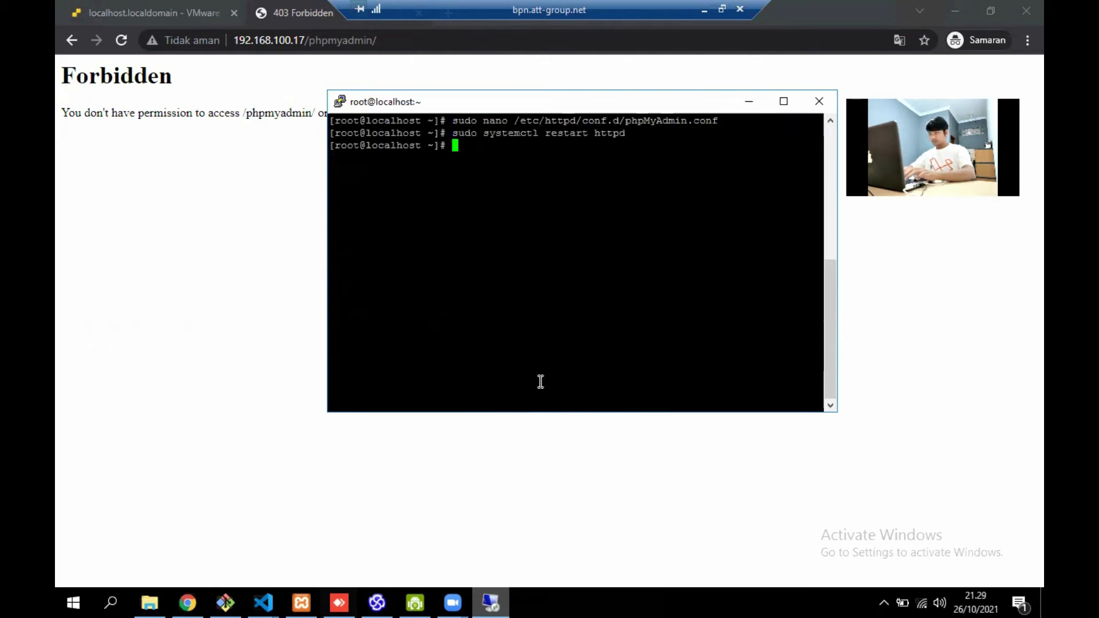
- Reload the phpMyAdmin page and log in with username root and the account password
left_click(121, 40)
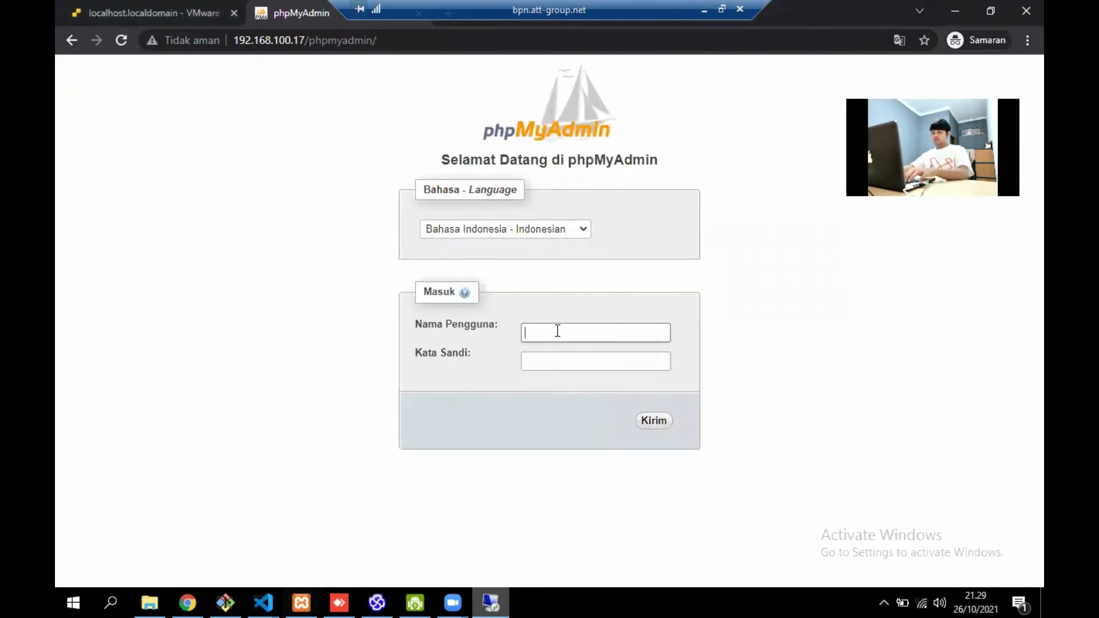
type("roo")
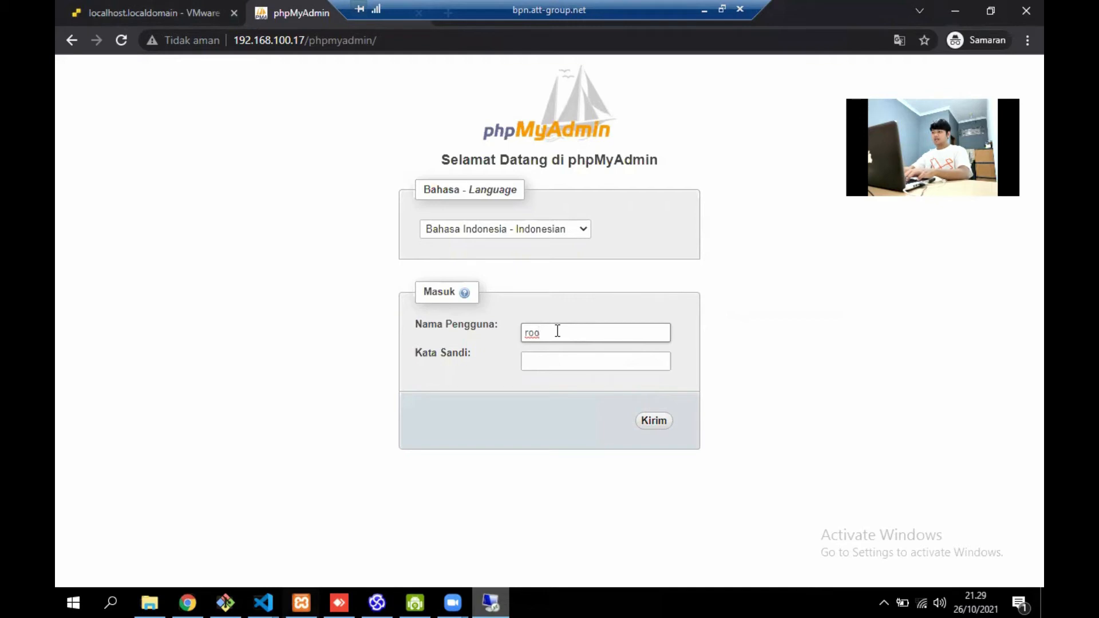
type("t")
key("Tab")
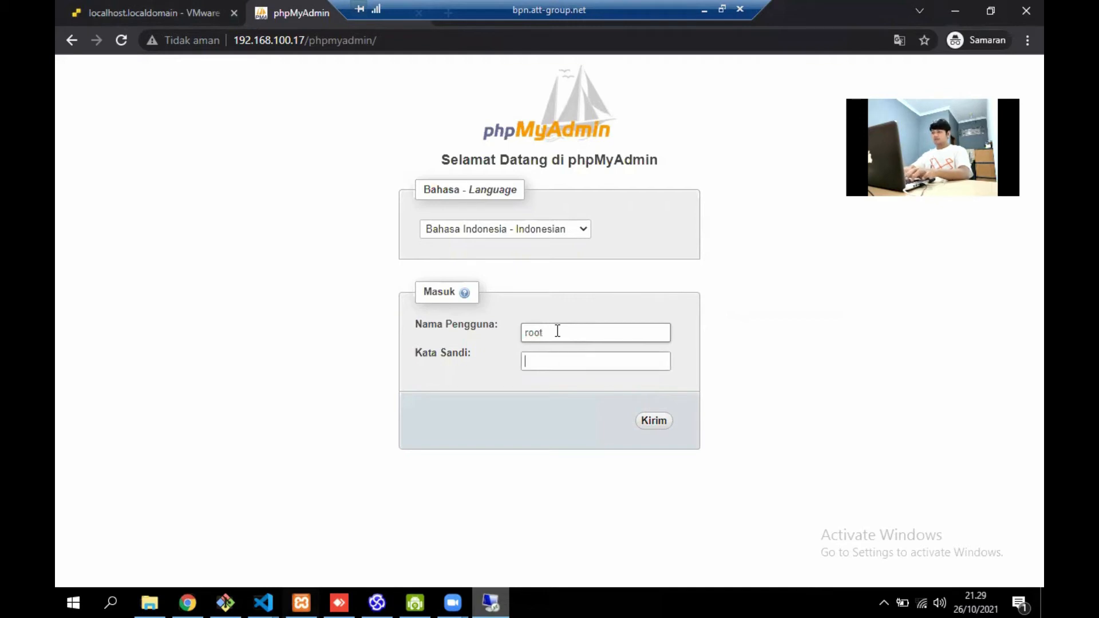
type("******")
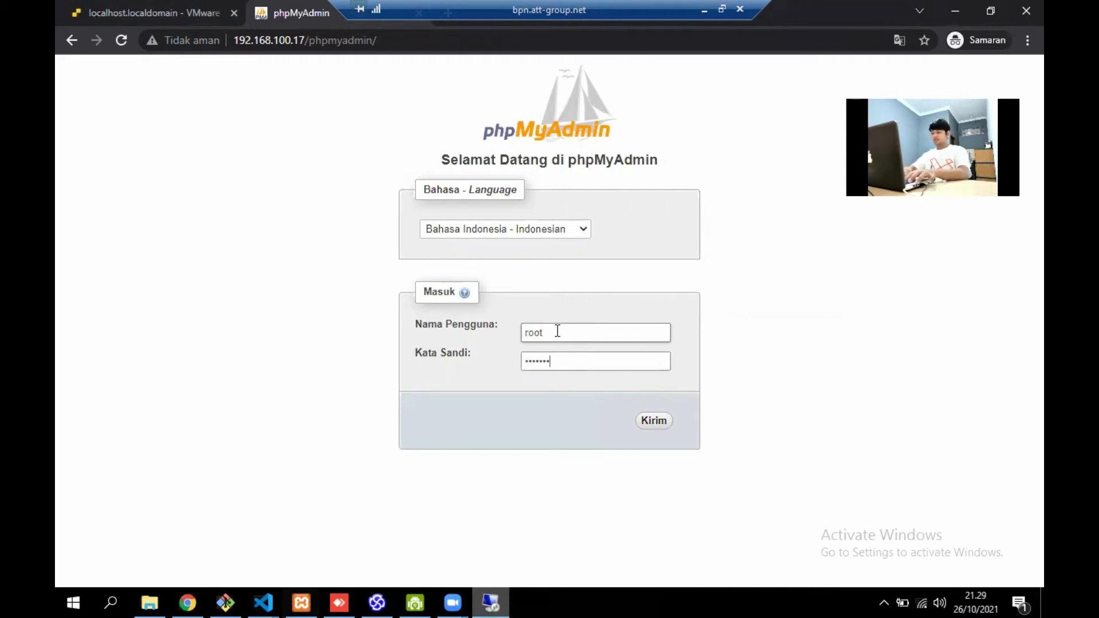
type("**")
key("Return")
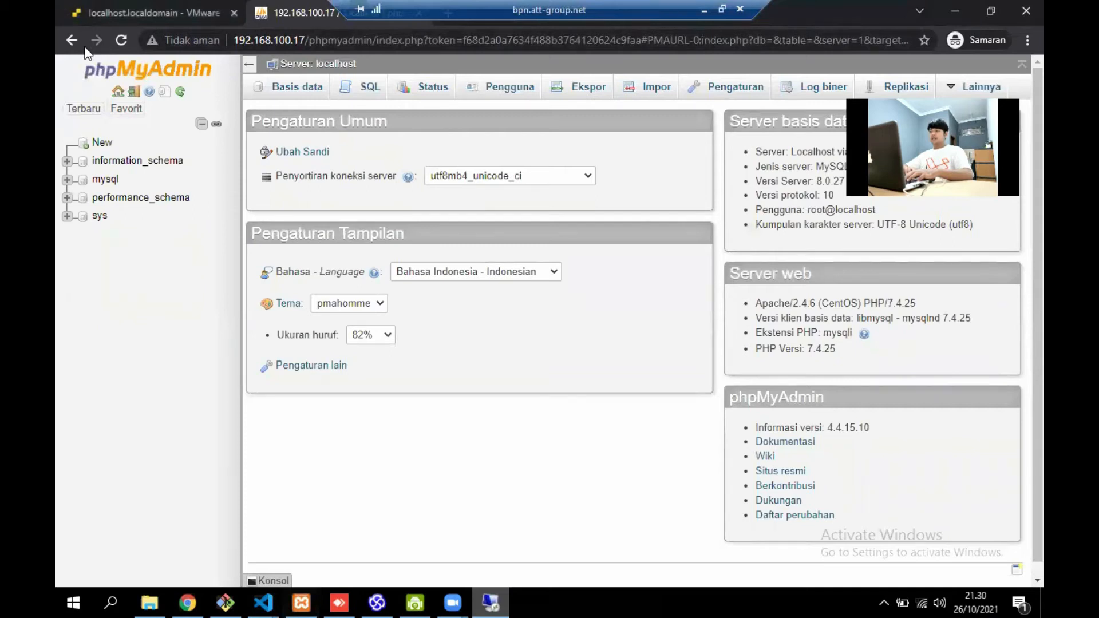
- Switch to the VM's terminal and log in to MySQL as root with mysql -u root -p, entering the account password
left_click(152, 8)
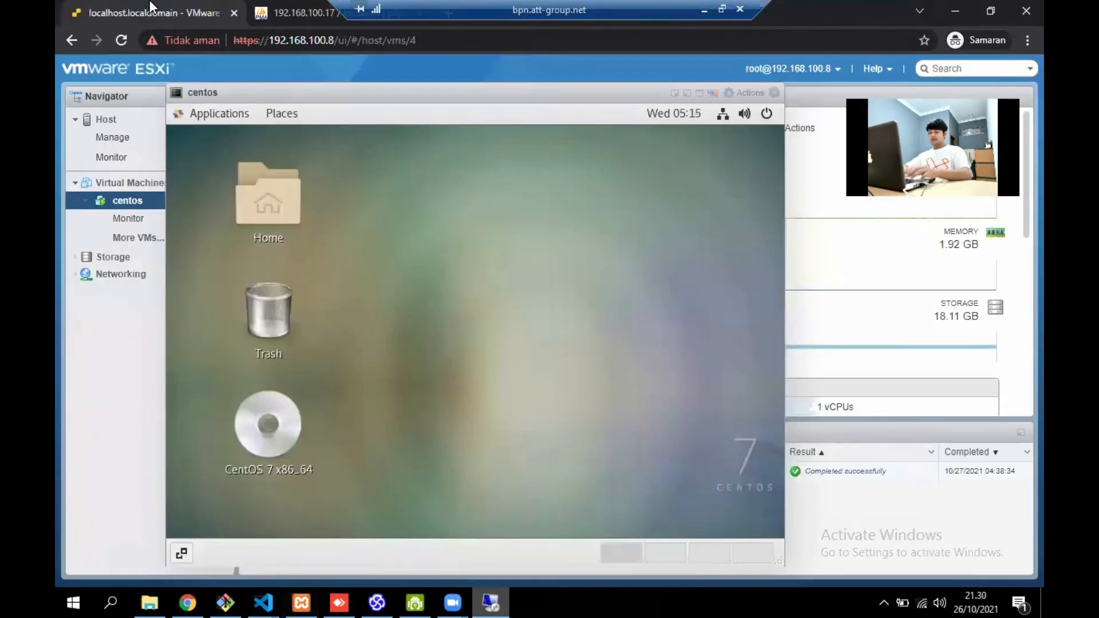
key("alt+Tab")
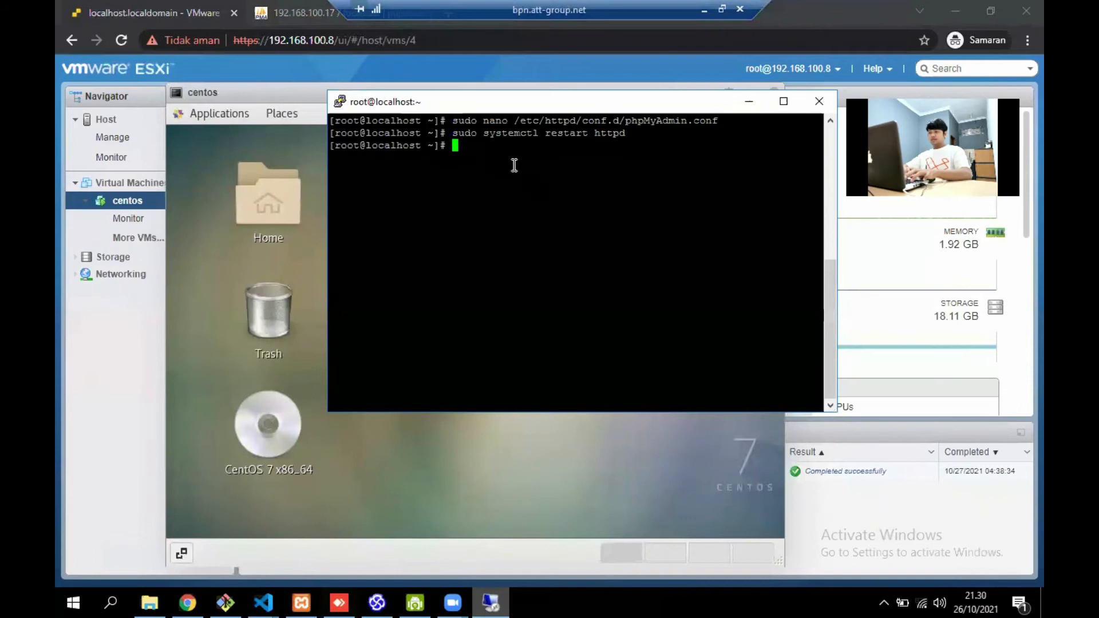
type("sudo")
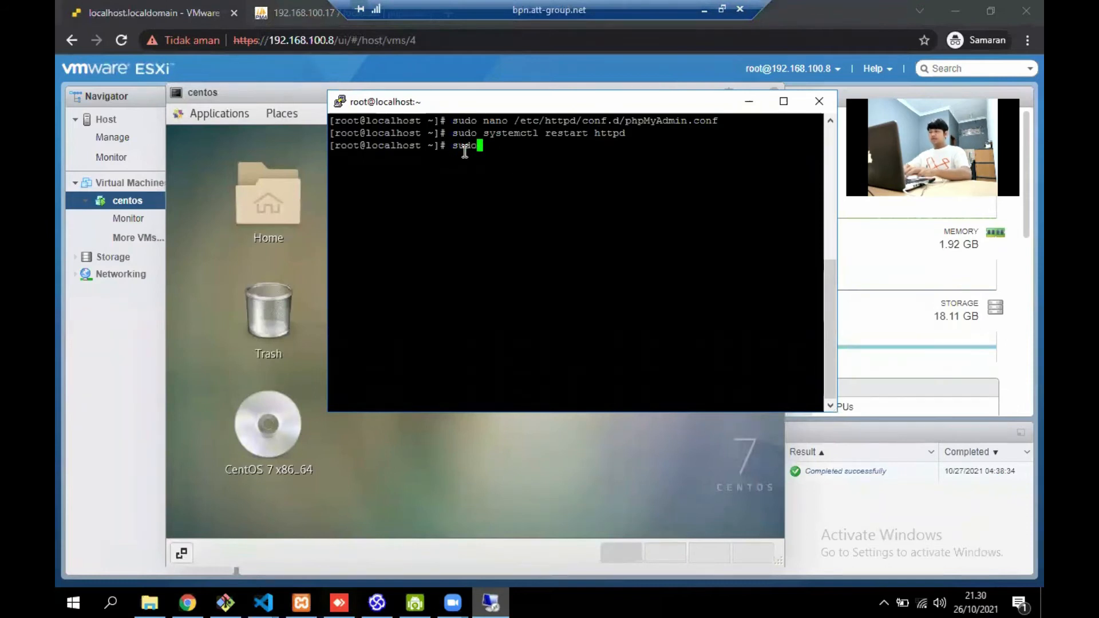
key("BackSpace")
key("BackSpace")
key("BackSpace")
key("BackSpace")
key("BackSpace")
type("mysql -")
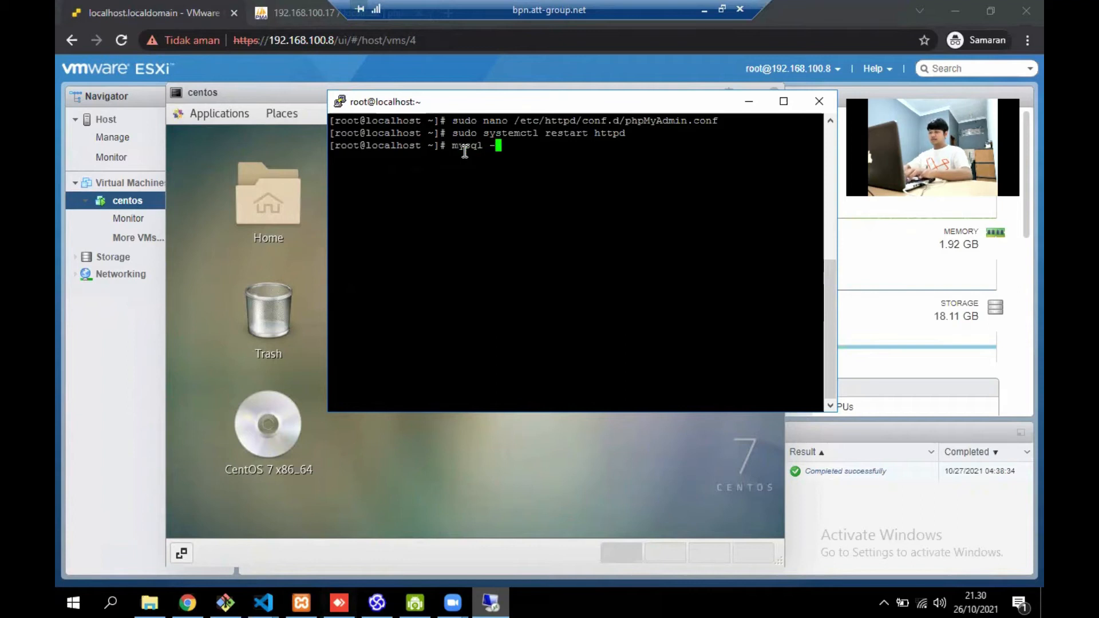
type("u root -p")
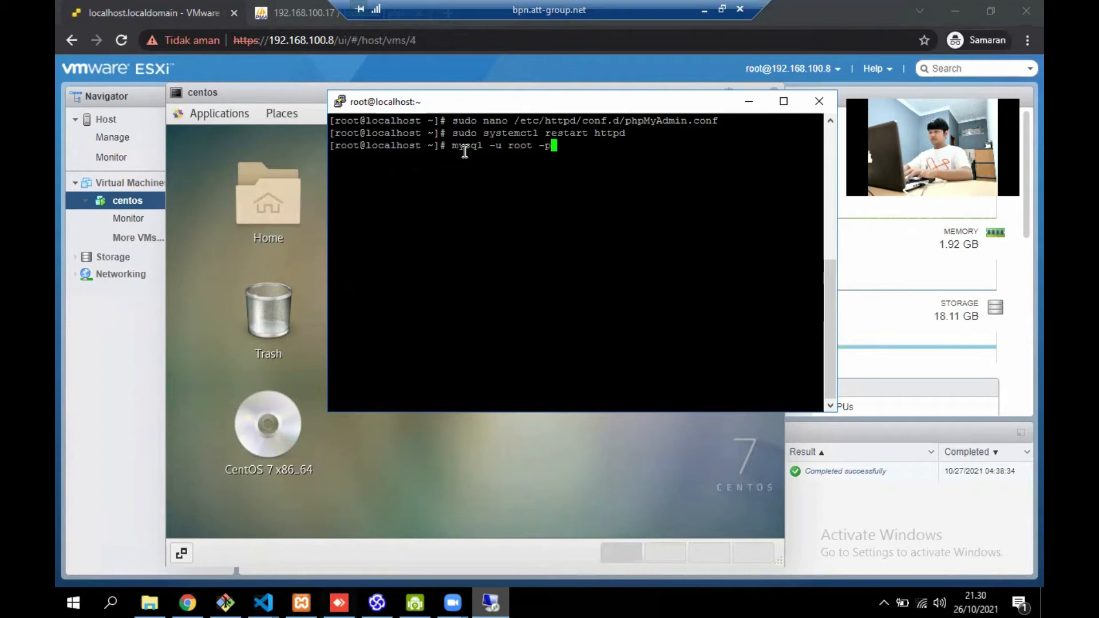
key("Return")
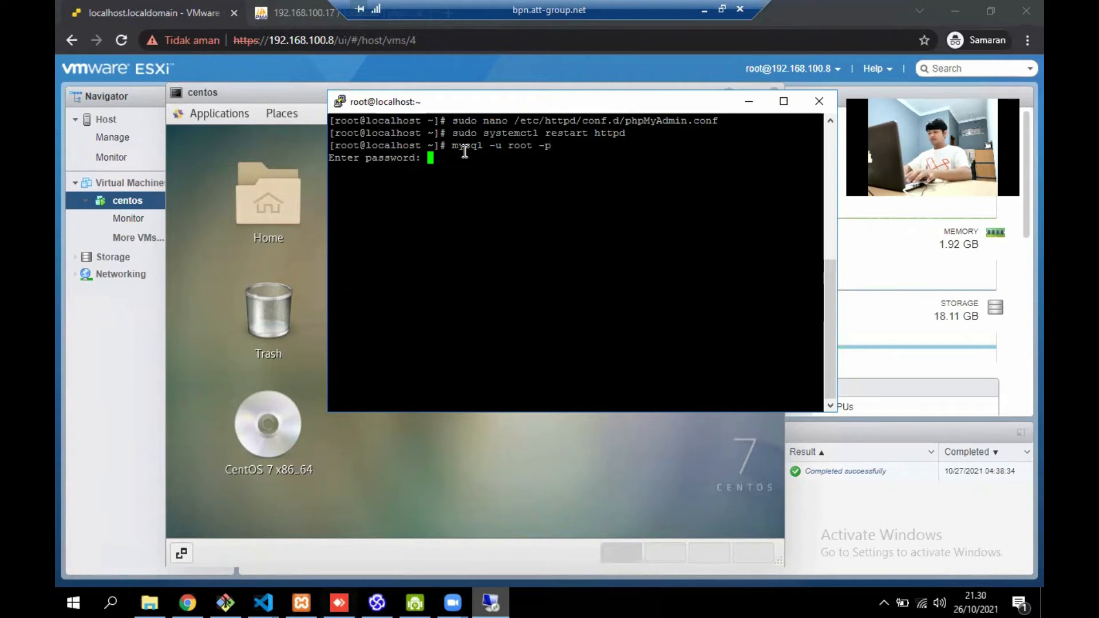
key("Return")
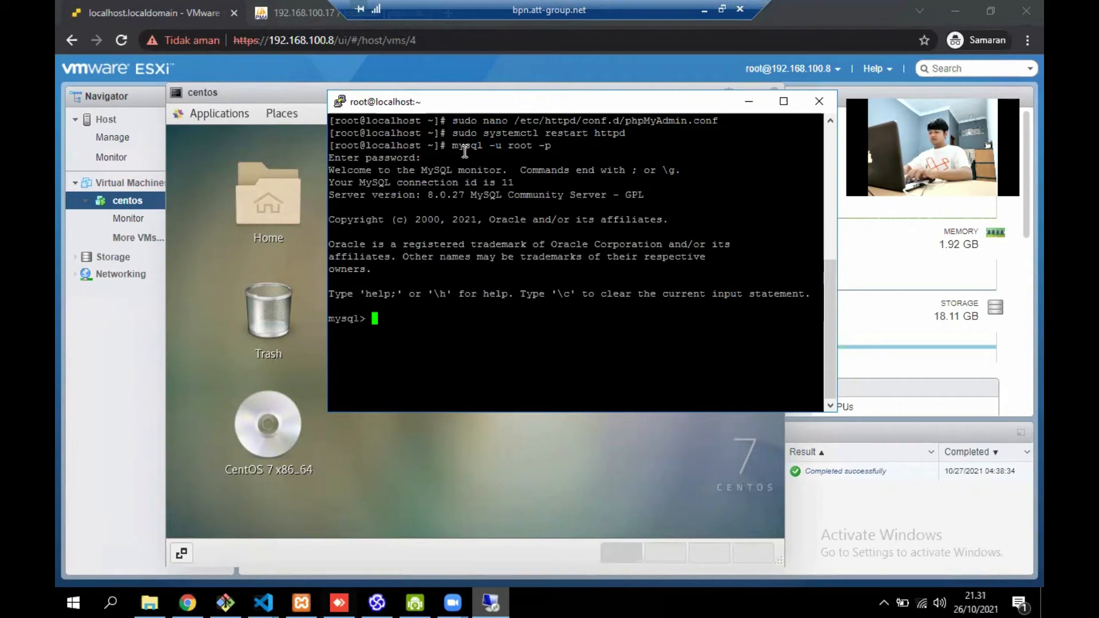
- Create the database penjualan and list all databases to check it
type("creat")
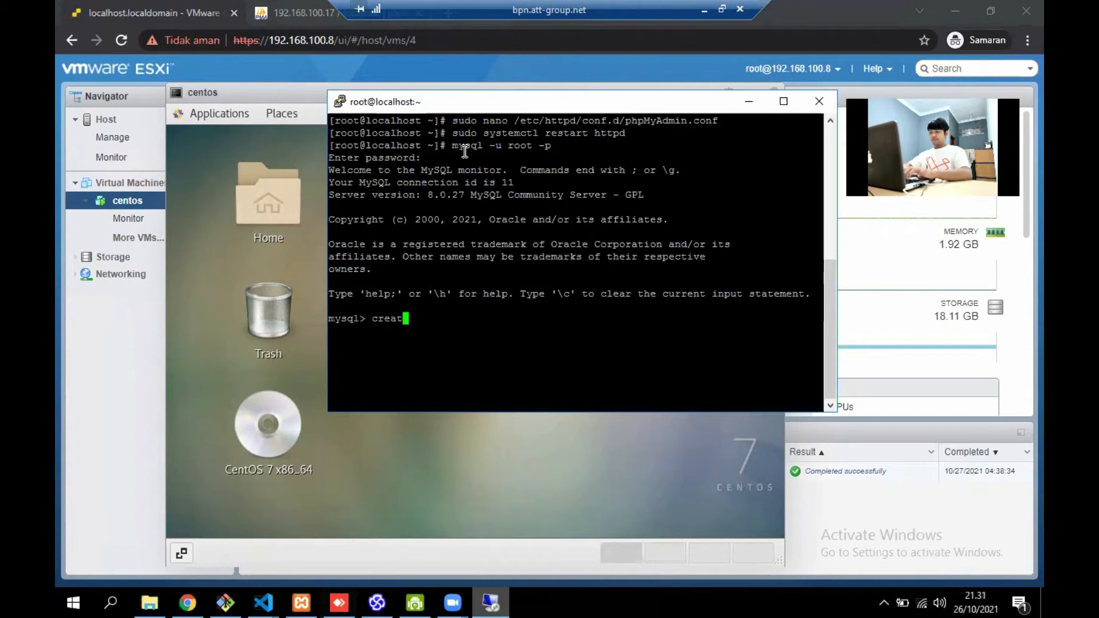
type("e d")
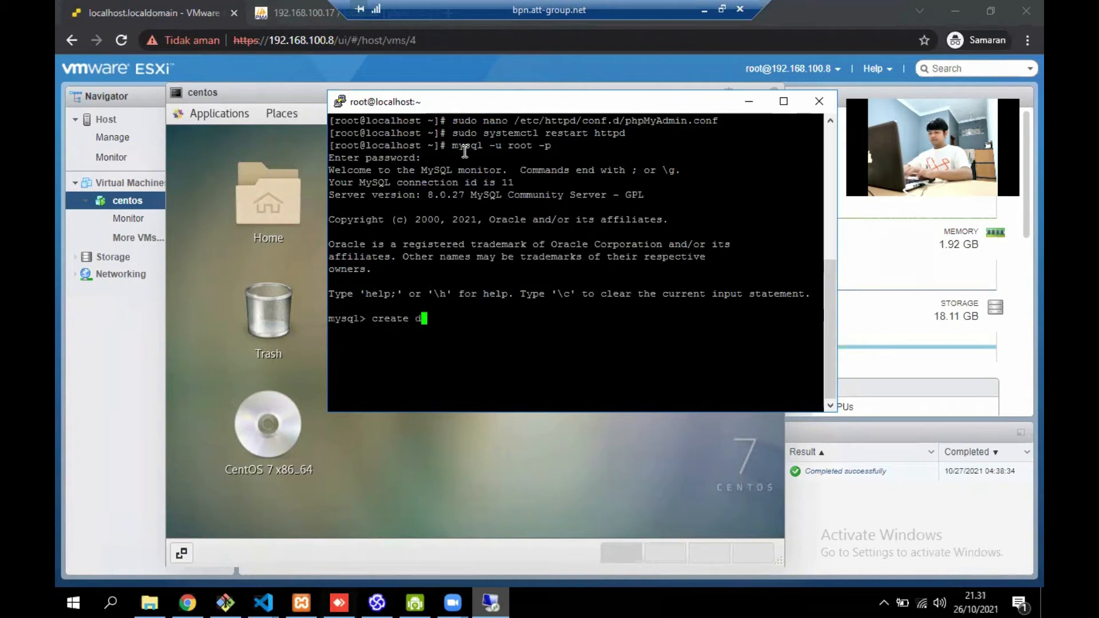
type("atabase")
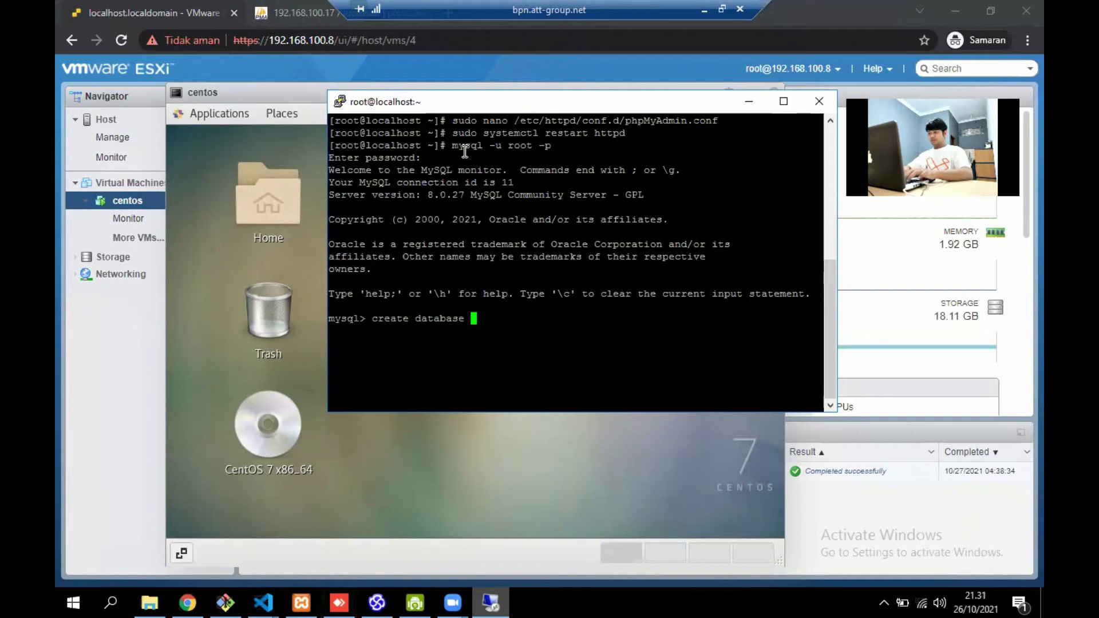
type(" penjualn")
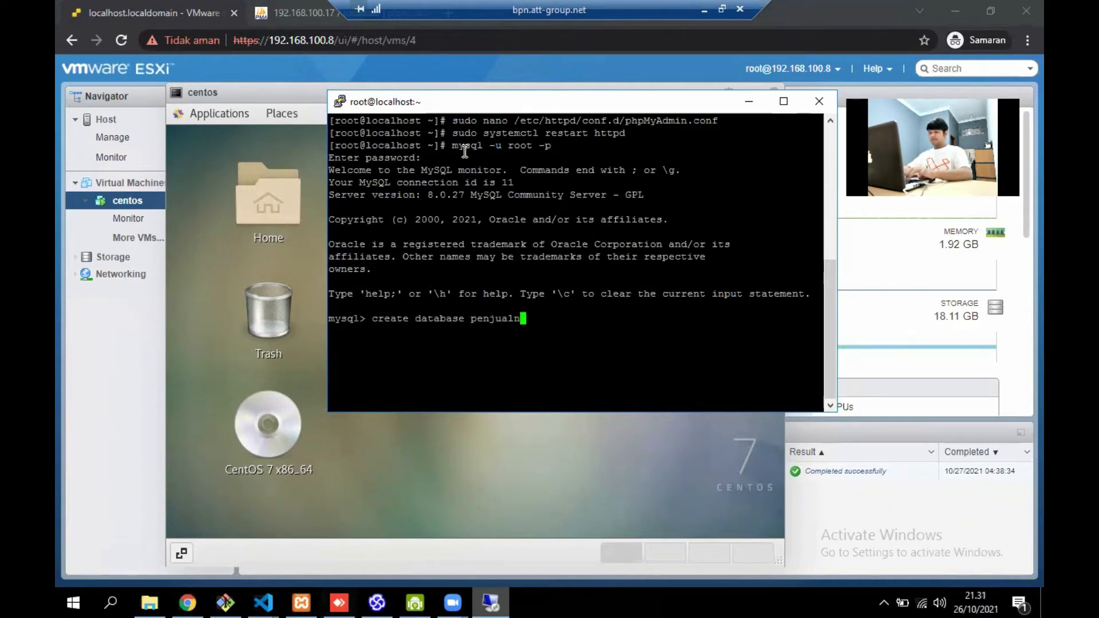
key("BackSpace")
type("an;")
key("Return")
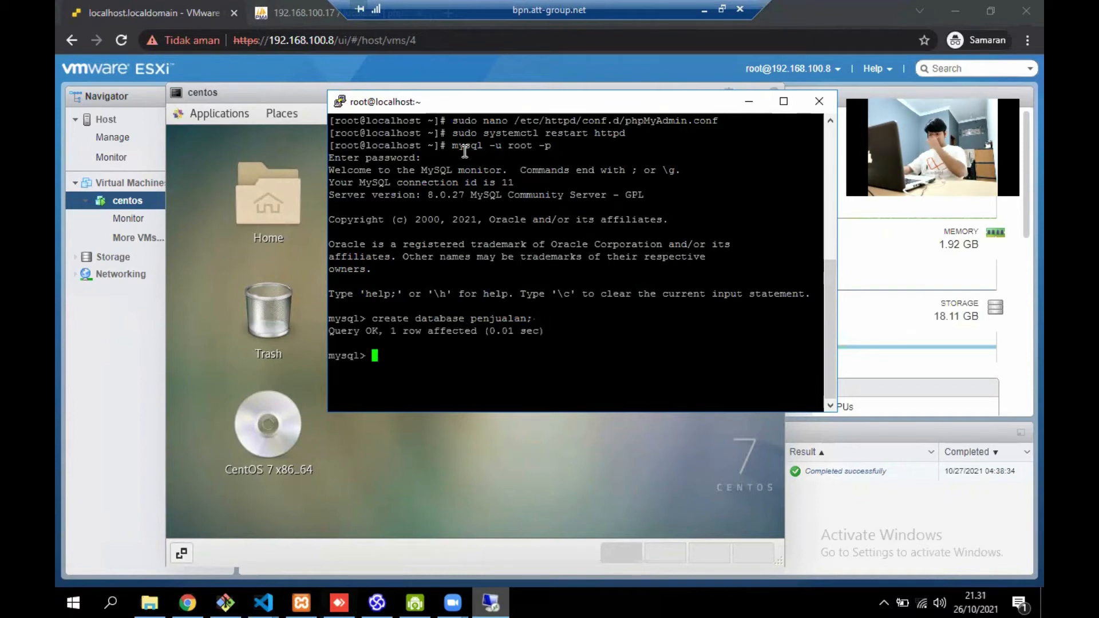
type("sho")
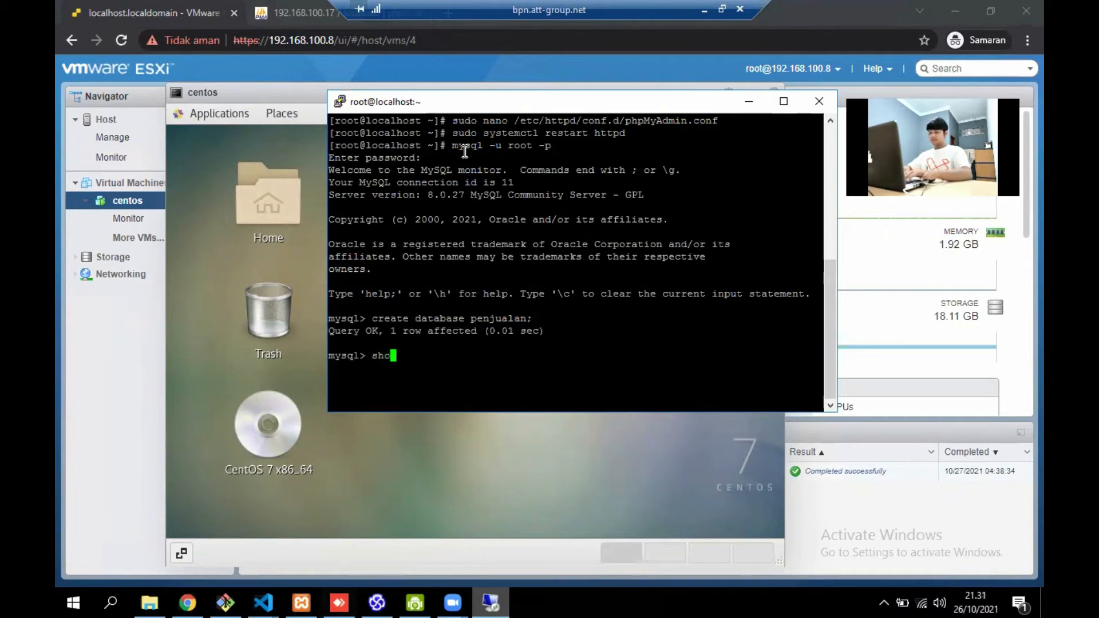
type("w databases;")
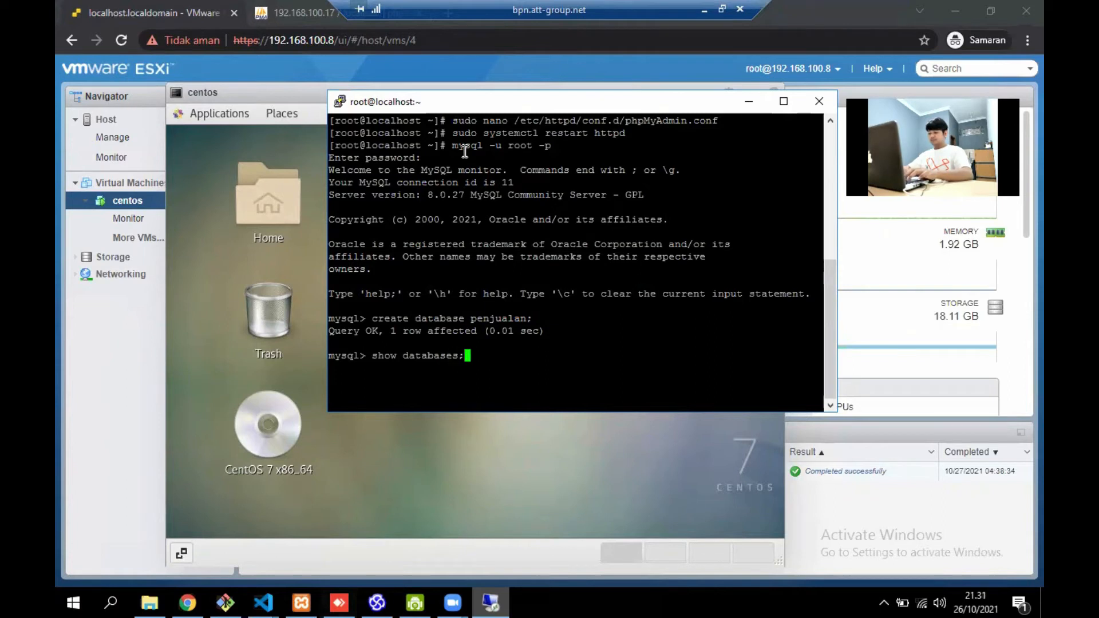
key("Return")
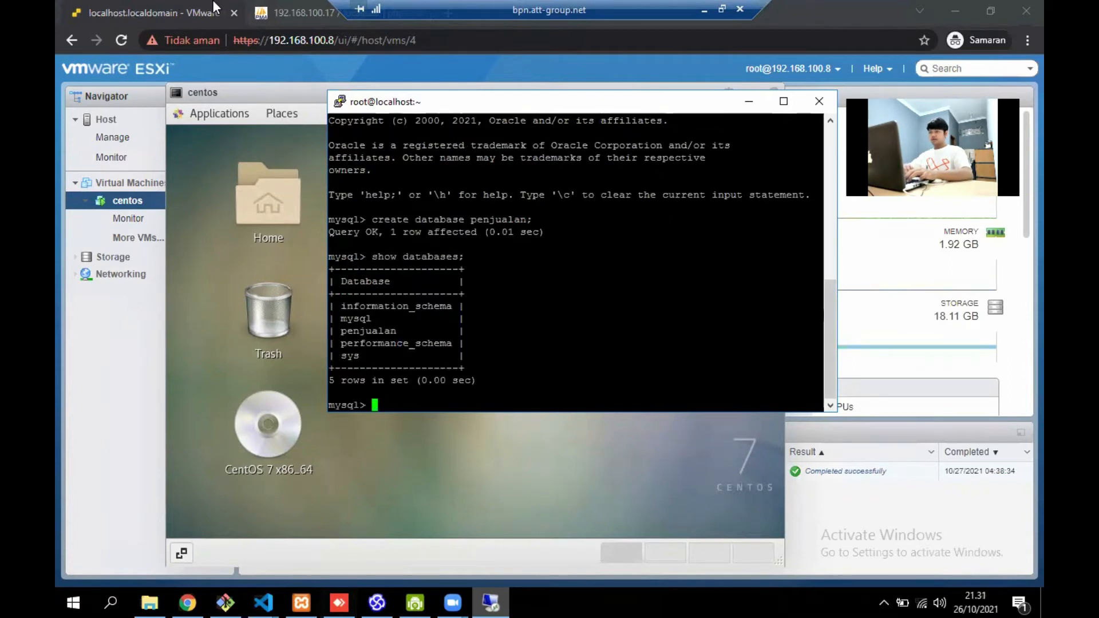
- Open the penjualan database in phpMyAdmin and locate the db_transaksi (1).sql file in the Documents folder
left_click(275, 13)
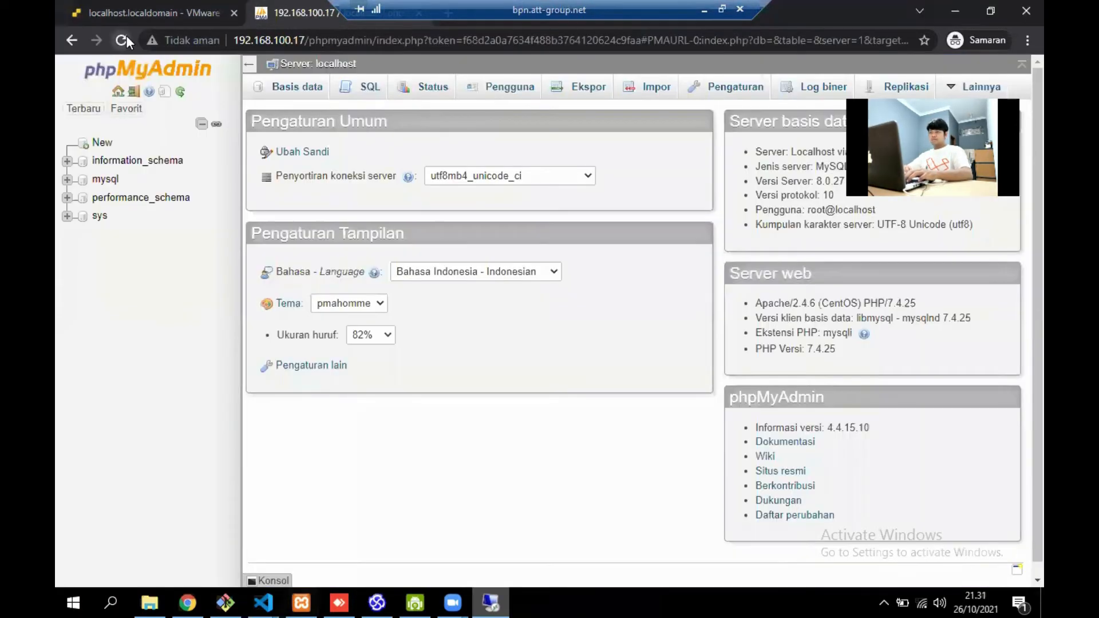
left_click(115, 198)
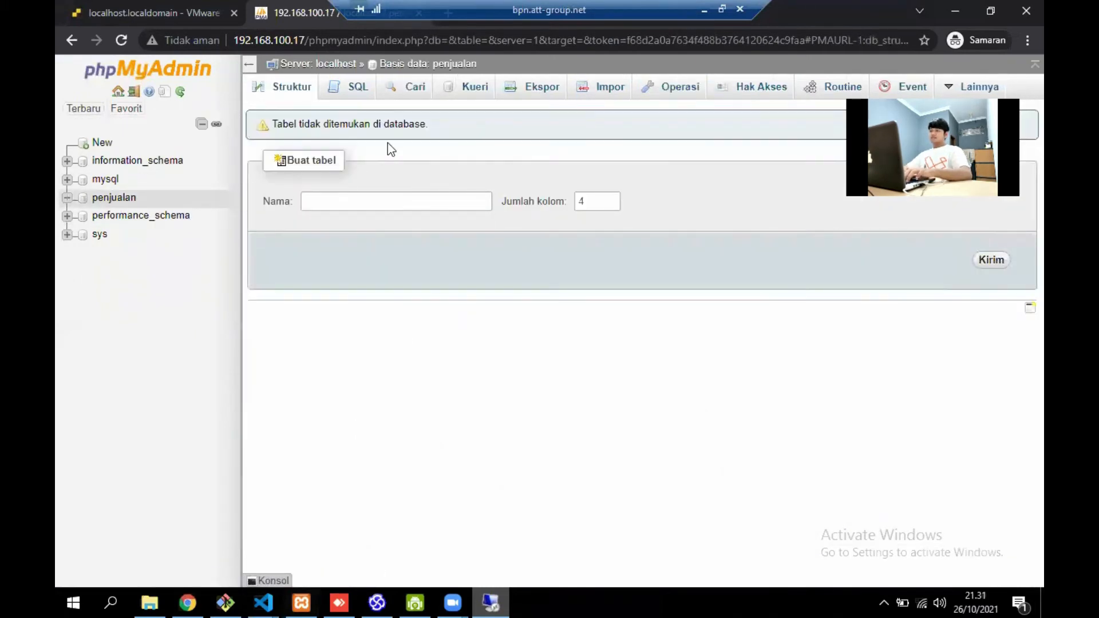
key("super+e")
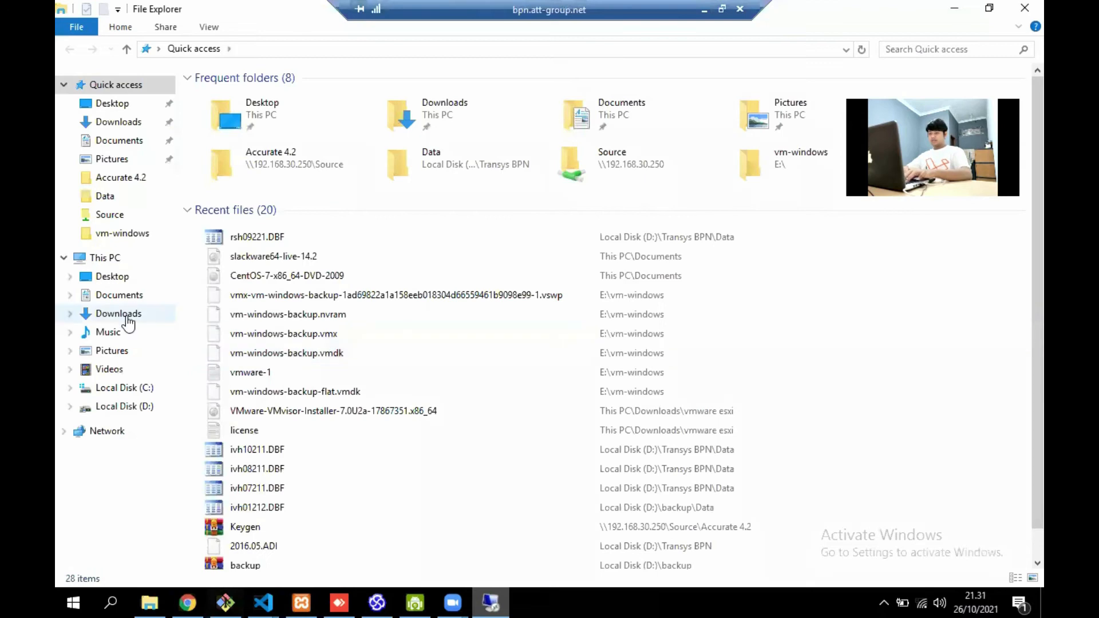
left_click(115, 296)
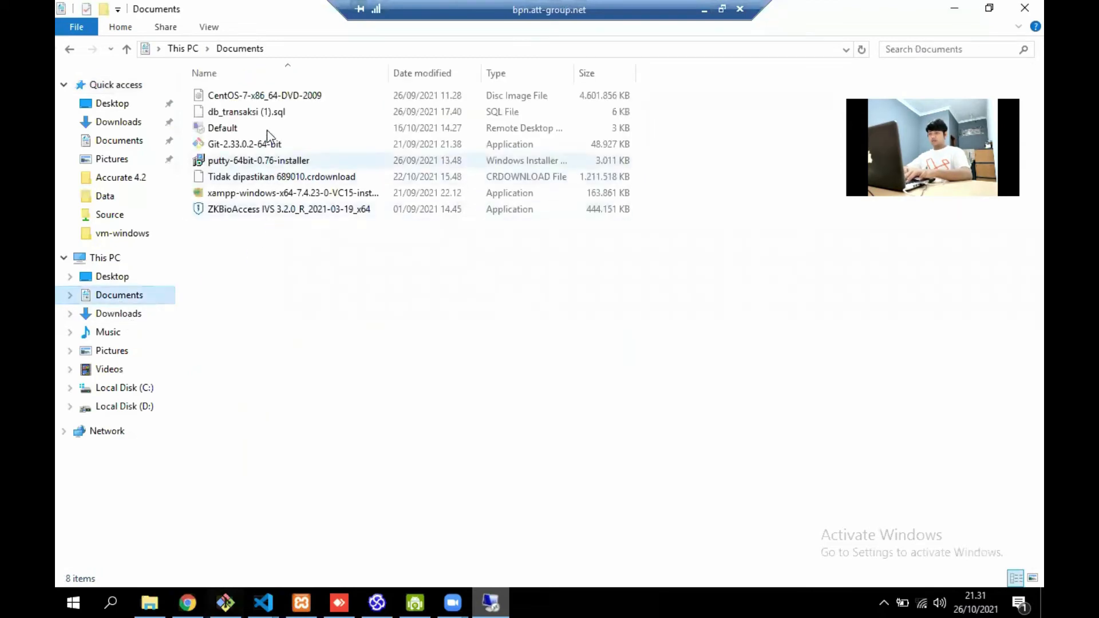
left_click(264, 113)
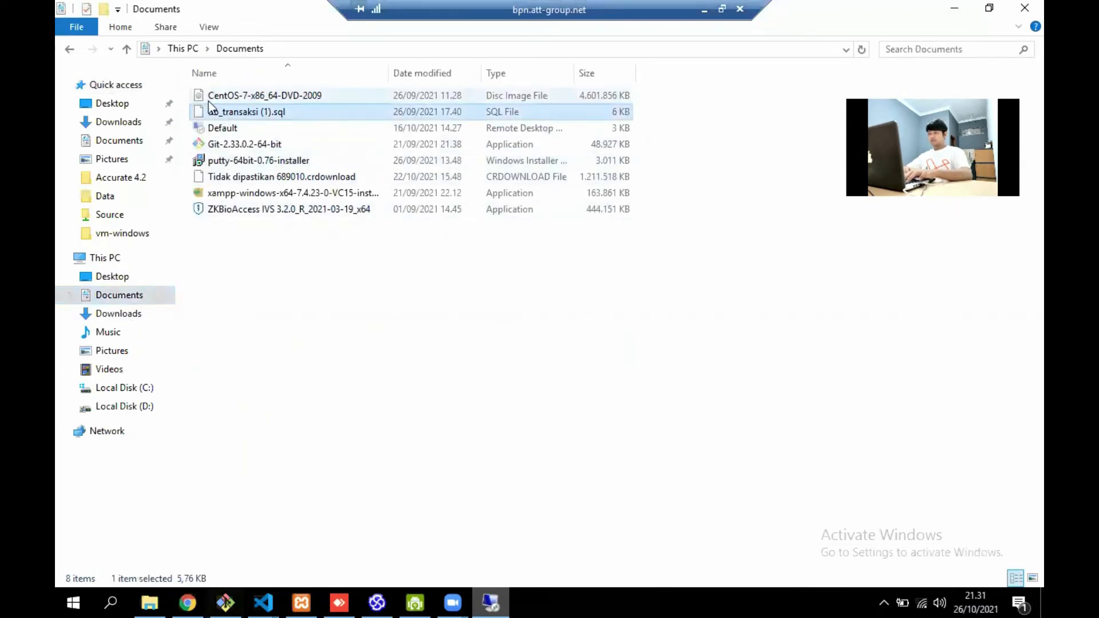
key("alt+Tab")
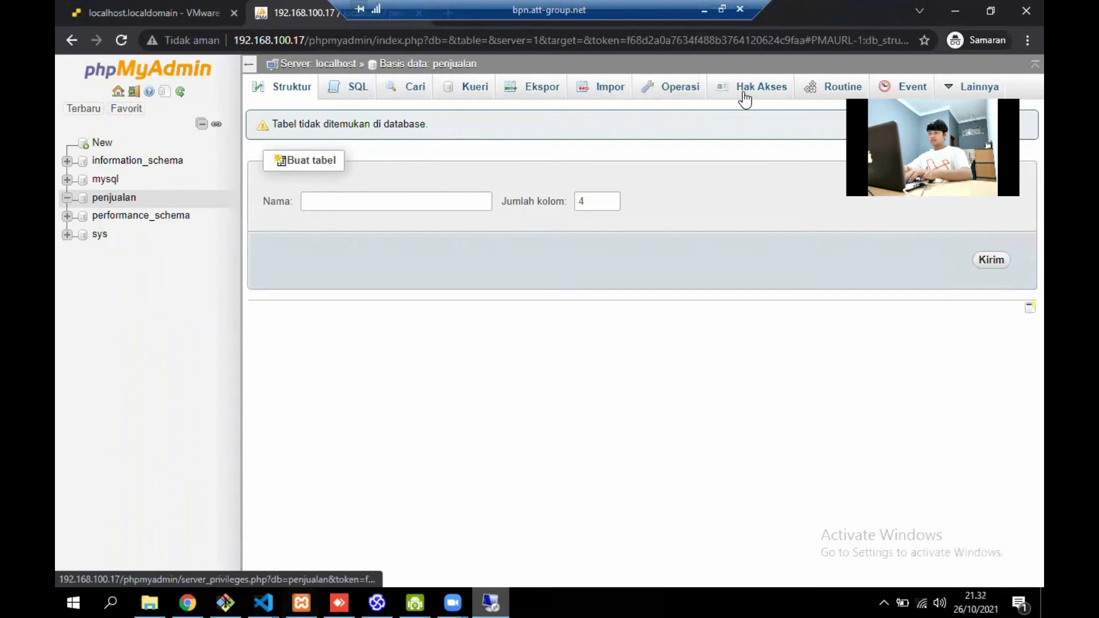
- Import db_transaksi (1).sql into the penjualan database, then browse the login and handphone tables
left_click(590, 92)
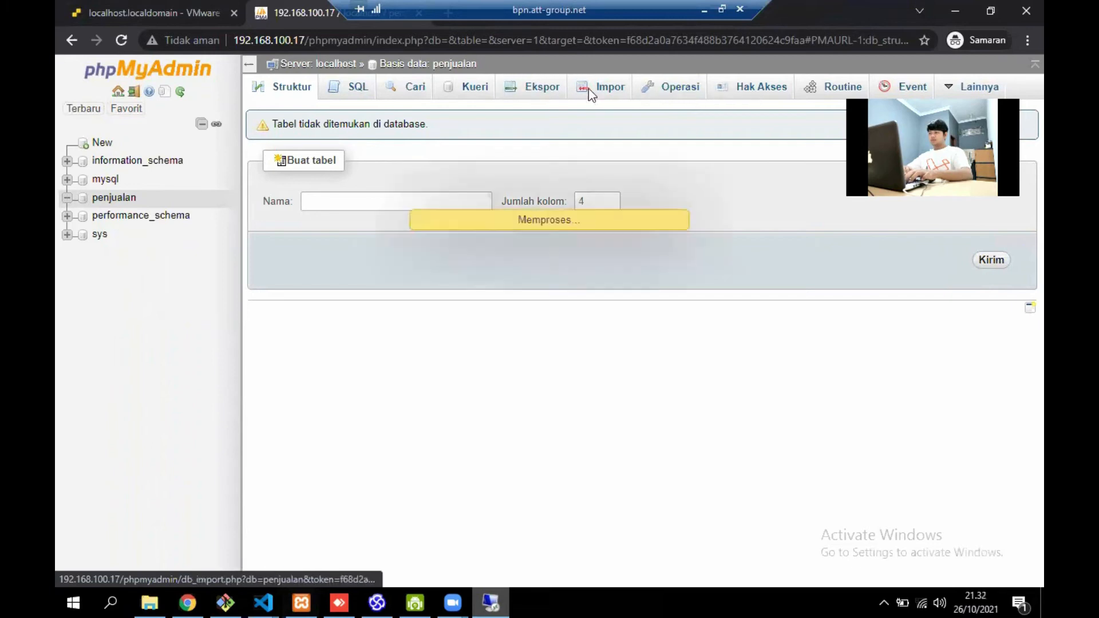
left_click(451, 246)
left_click(335, 264)
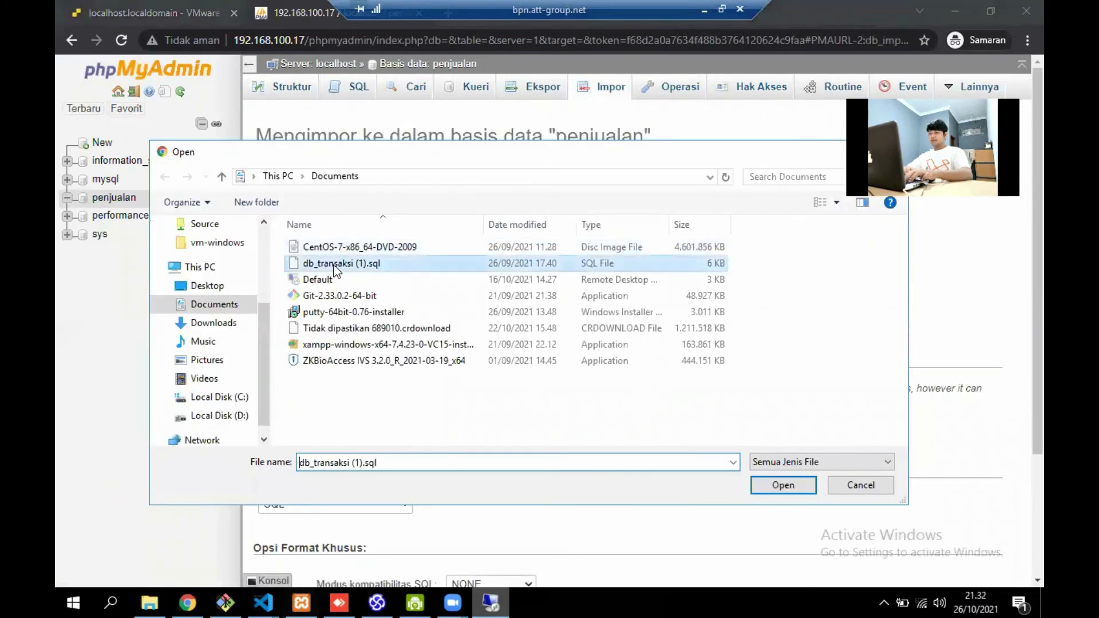
left_click(776, 488)
scroll(559, 385, "down", 3)
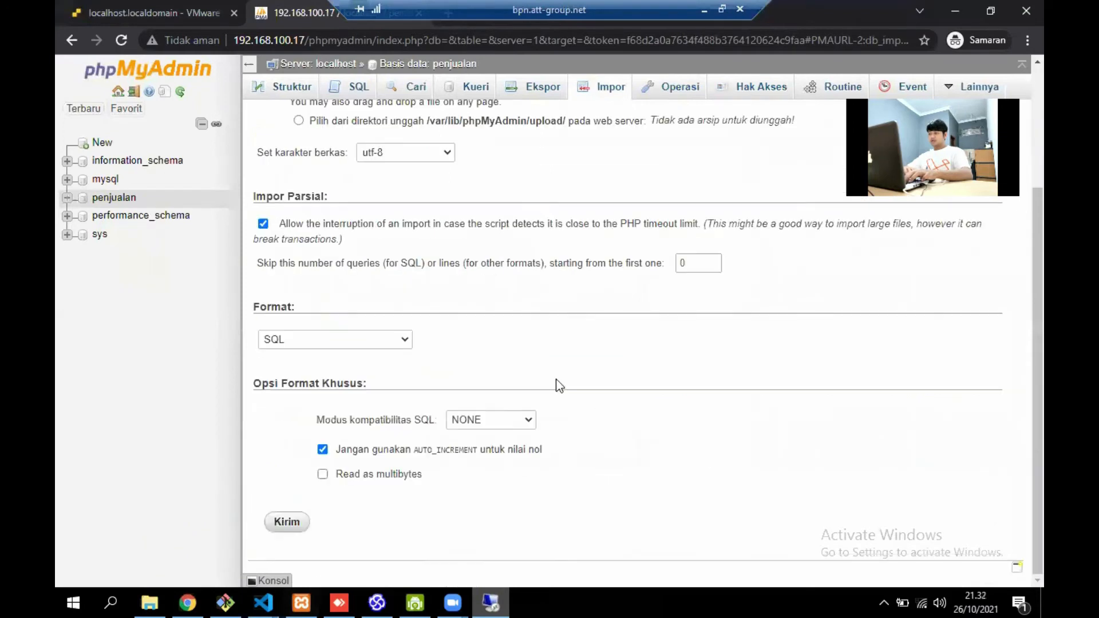
left_click(280, 522)
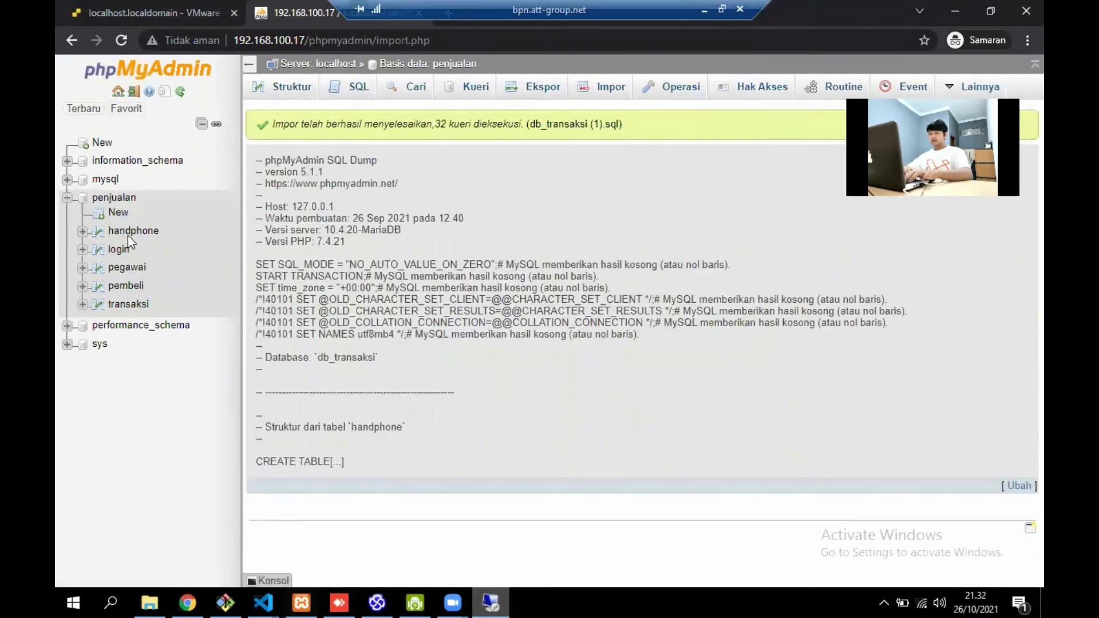
left_click(118, 250)
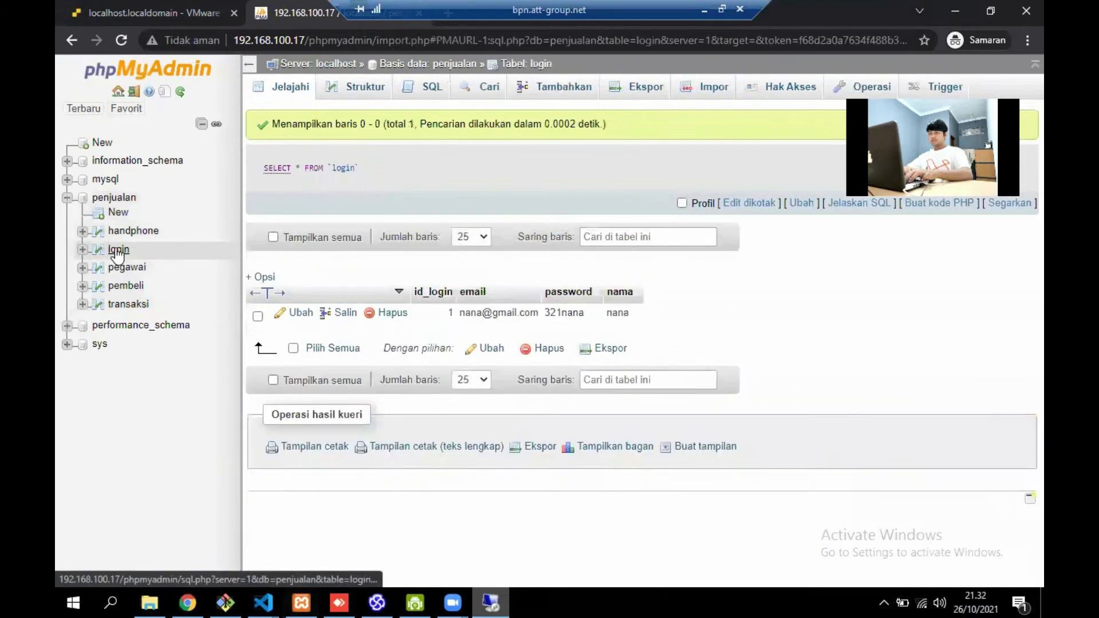
left_click(140, 230)
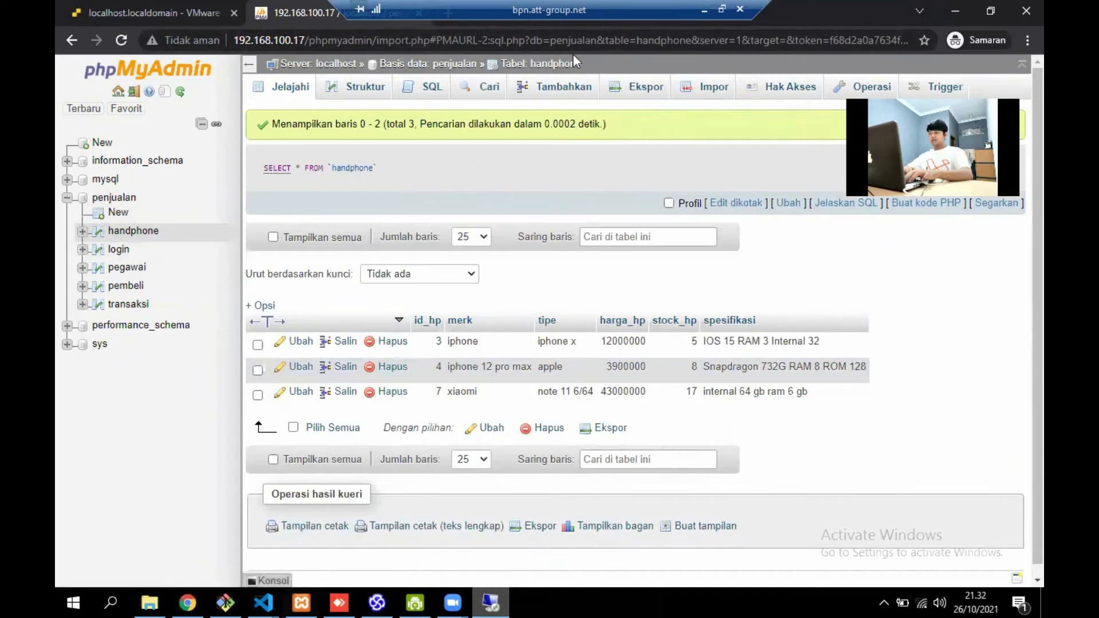
- Return to the terminal and exit the MySQL monitor with quit
key("alt+Tab")
key("alt+Tab")
left_click(472, 242)
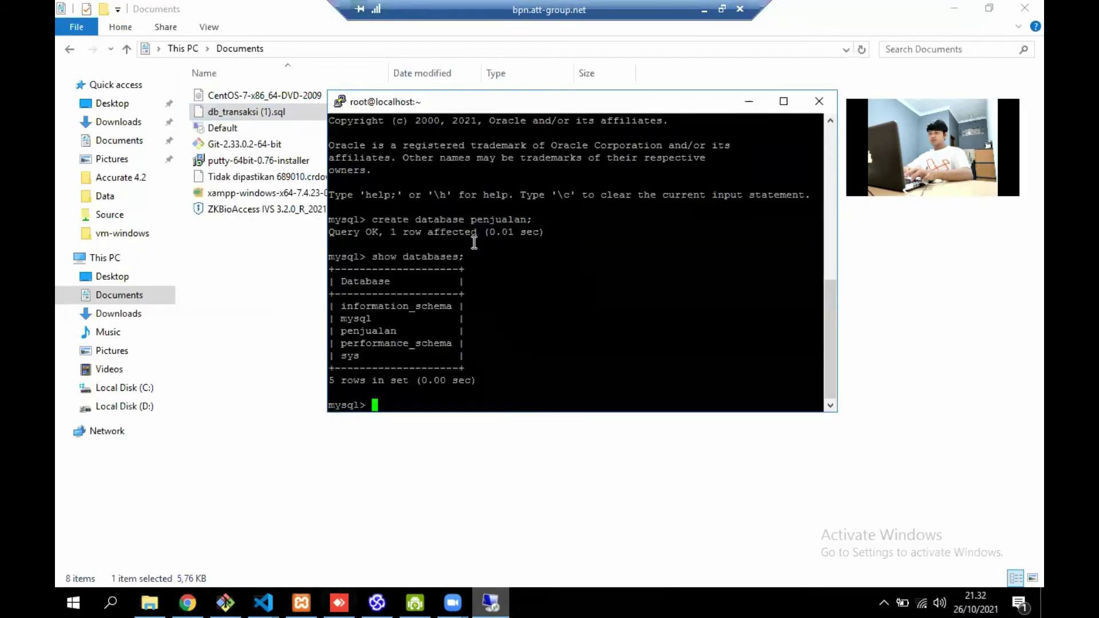
type("quit")
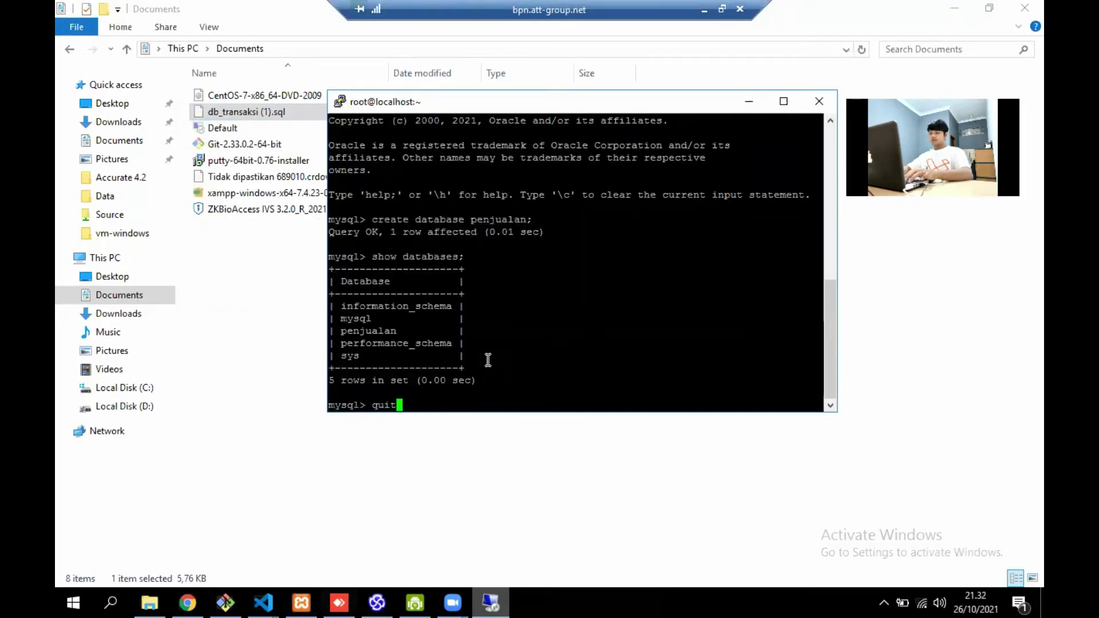
key("Return")
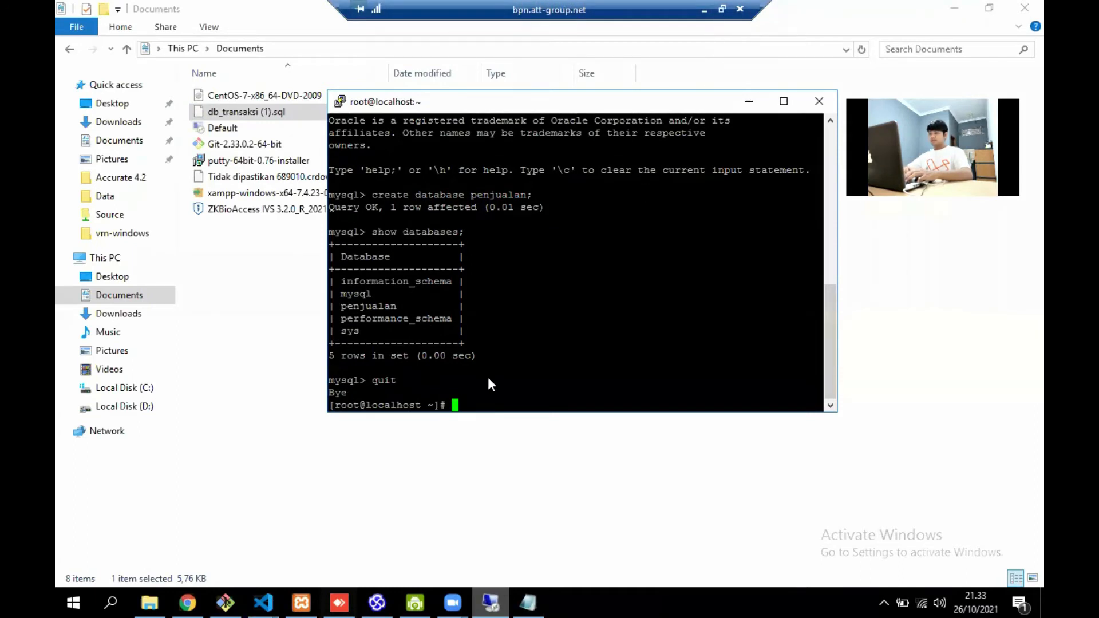
- Open Notepad and paste the copied GitHub repository URL containing the access token
key("super+r")
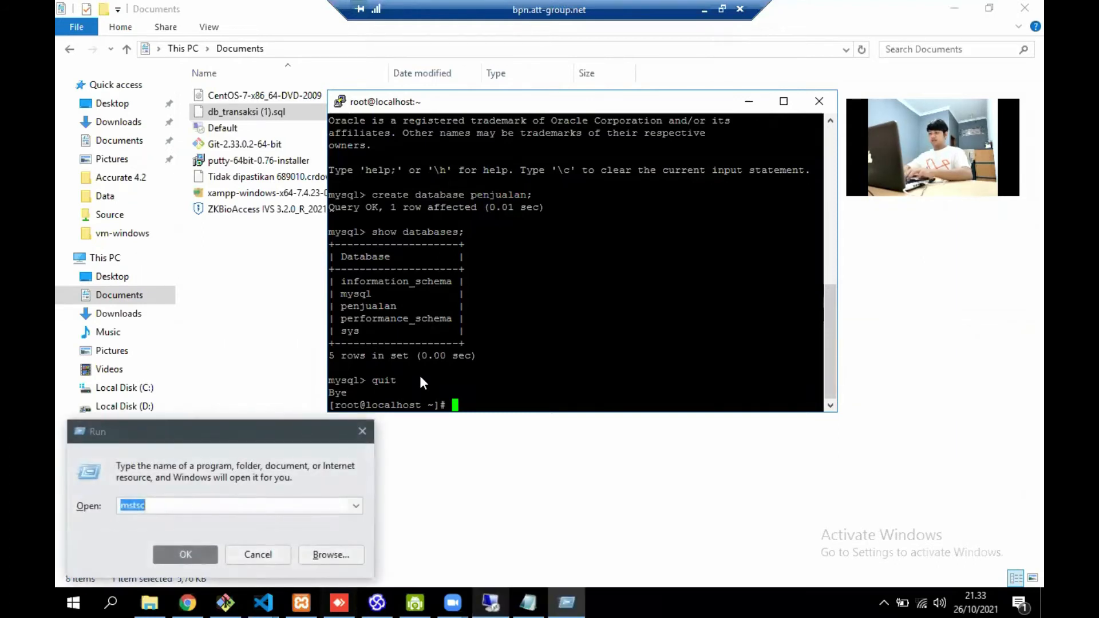
type("note")
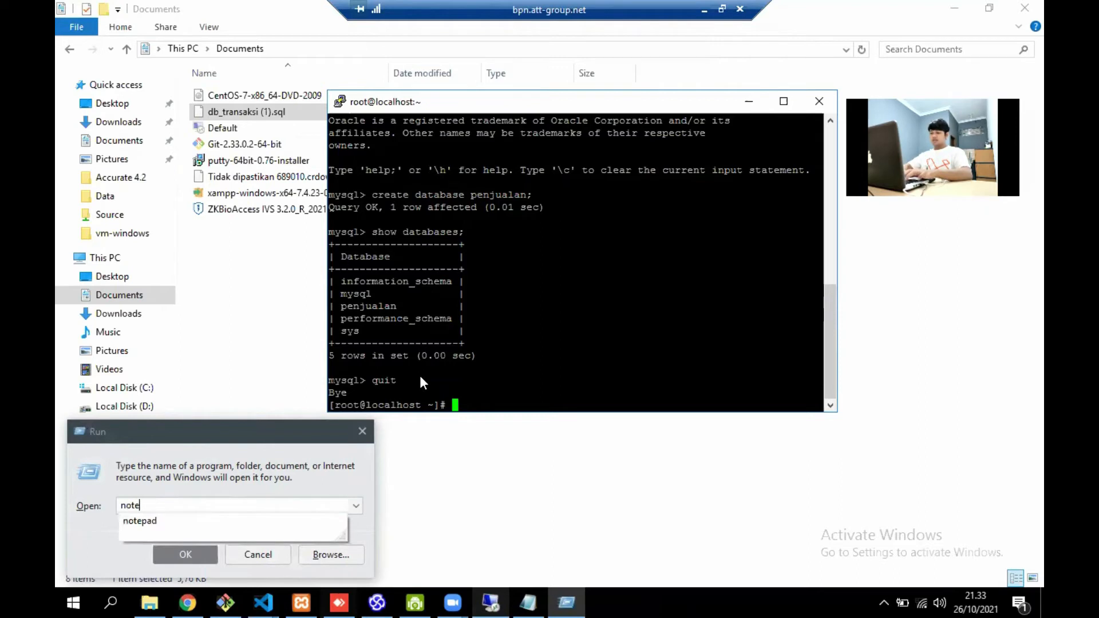
key("Down")
key("Return")
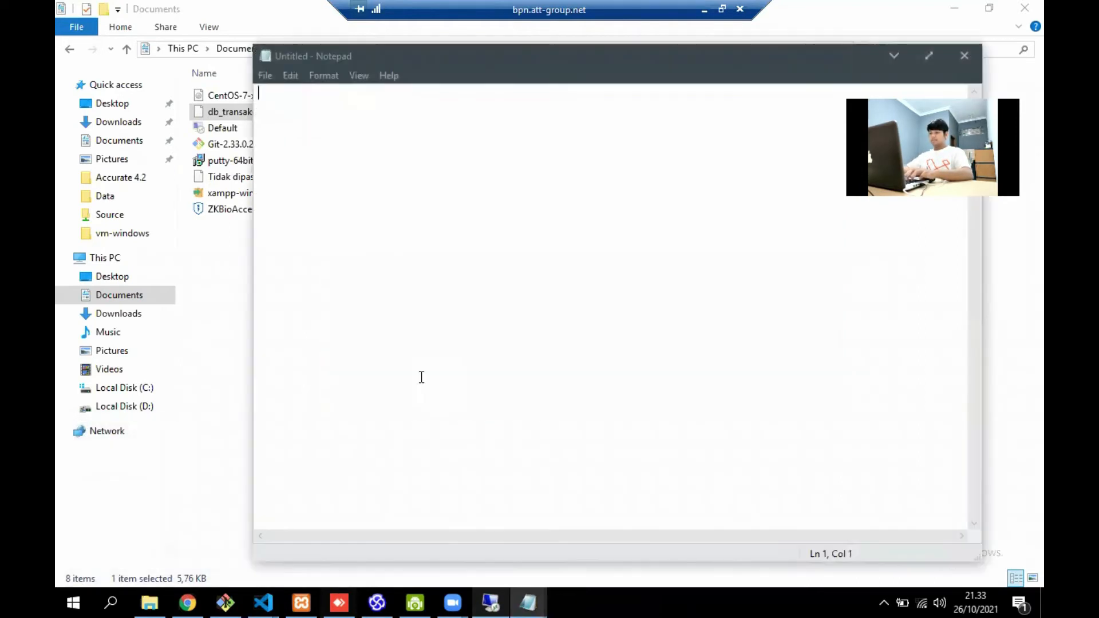
key("ctrl+v")
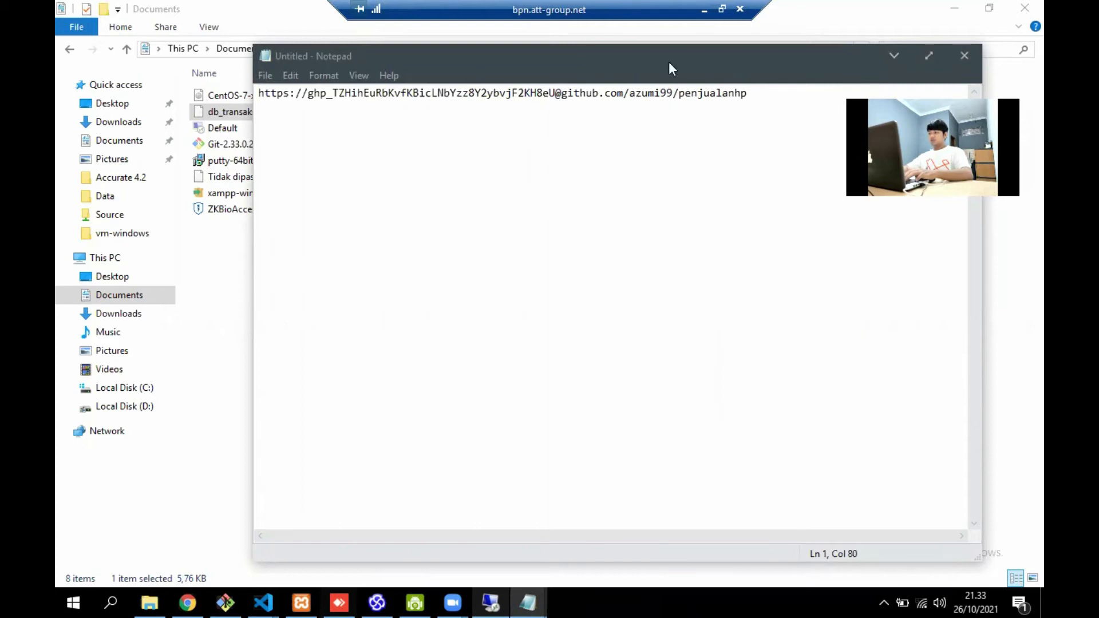
- Leave Notepad and list the contents of the /etc directory in the CentOS terminal
left_click_drag(310, 95, 642, 95)
left_click(894, 49)
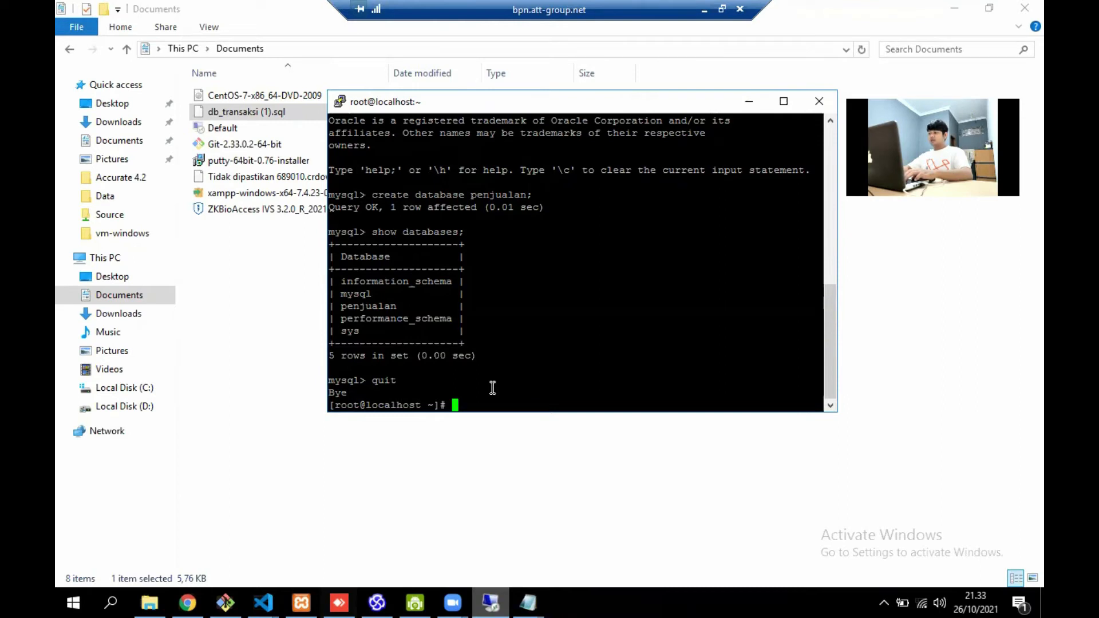
type("dir /")
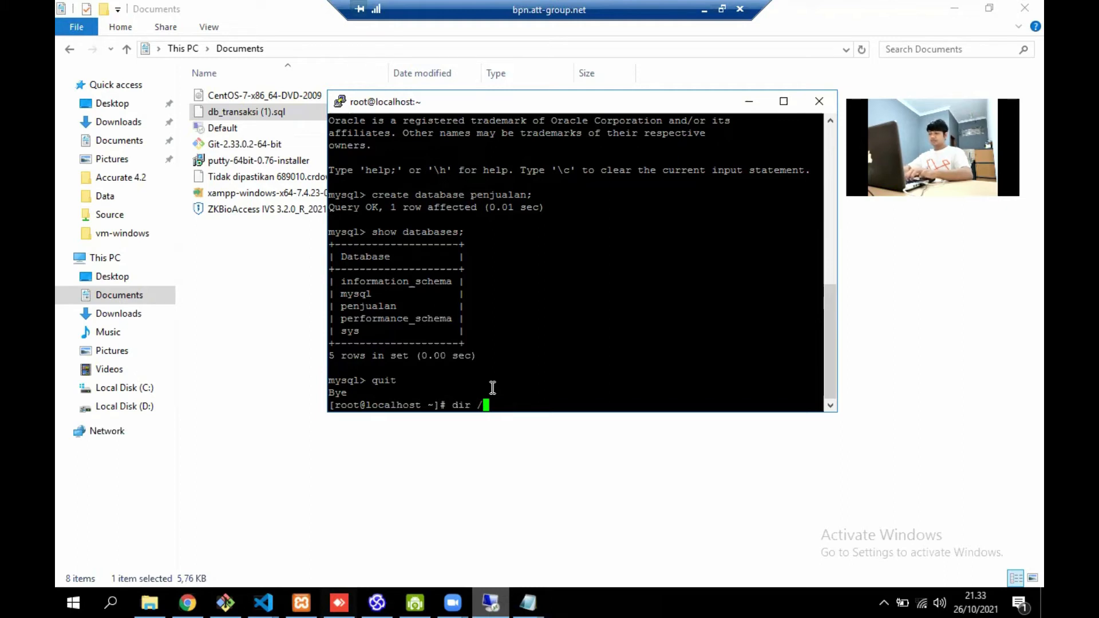
type("etc")
key("Return")
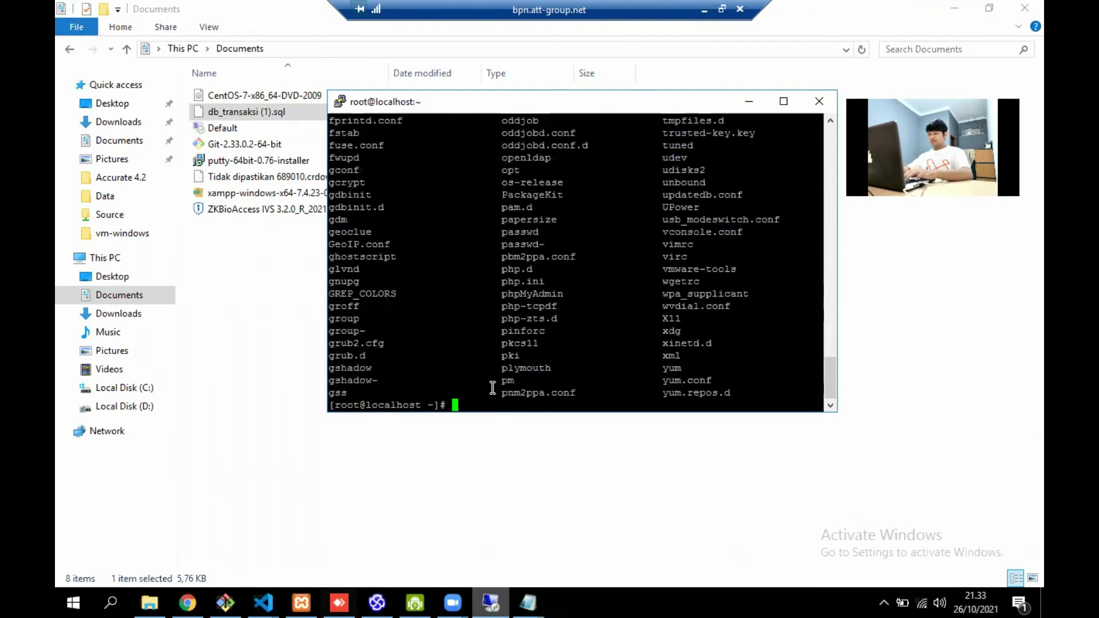
- Recall earlier commands from history and list the contents of the /etc/httpd directory
key("Up")
key("Up")
key("Up")
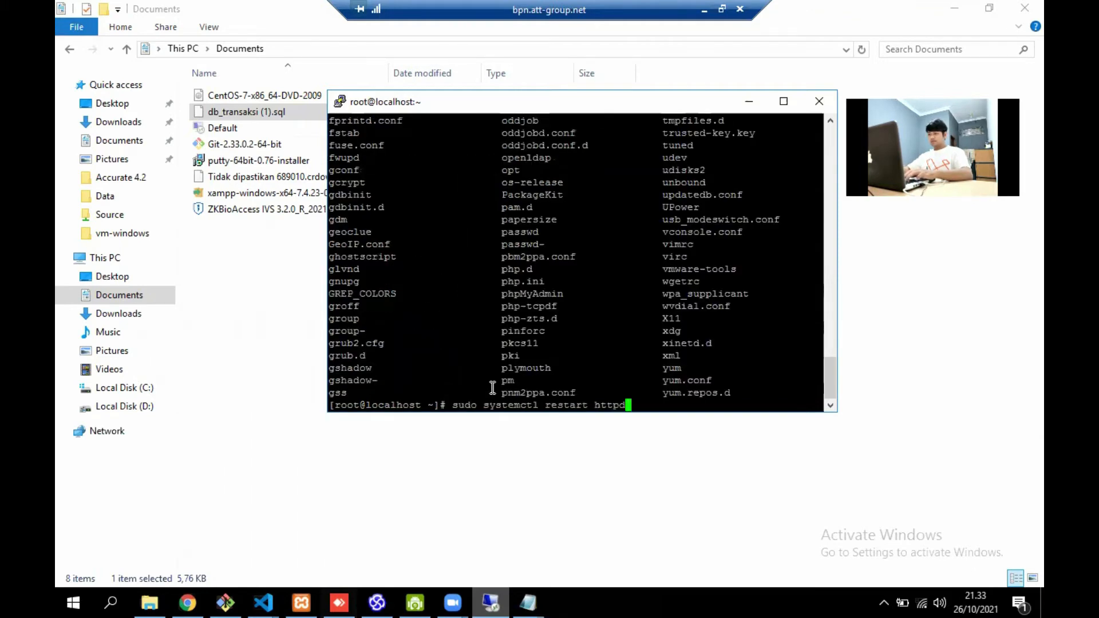
left_click_drag(831, 373, 822, 235)
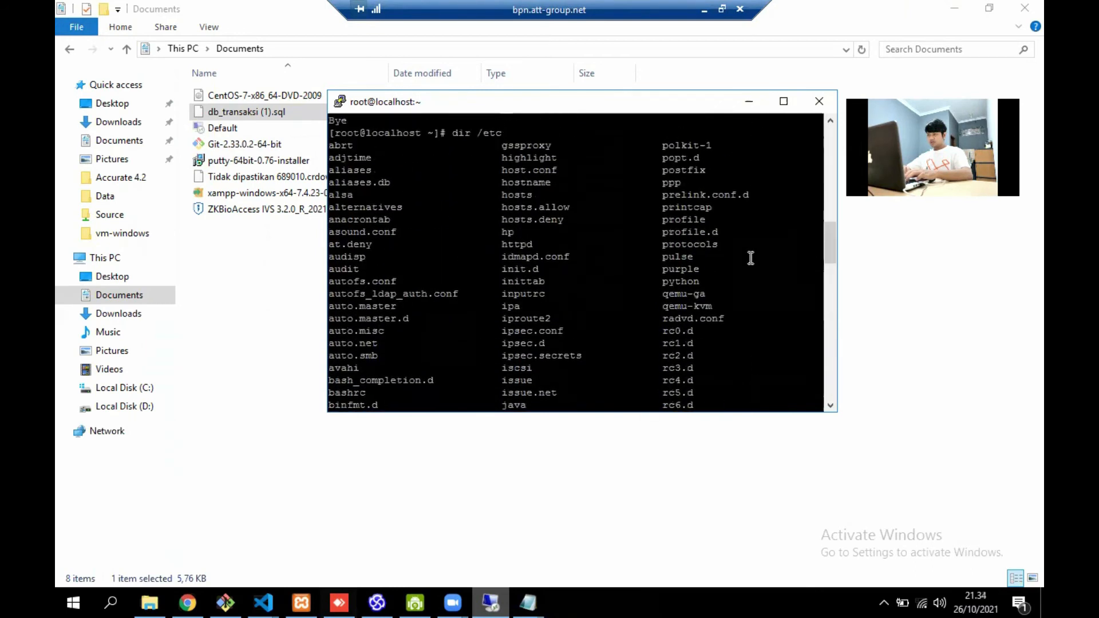
key("Up")
key("Up")
key("Up")
key("Up")
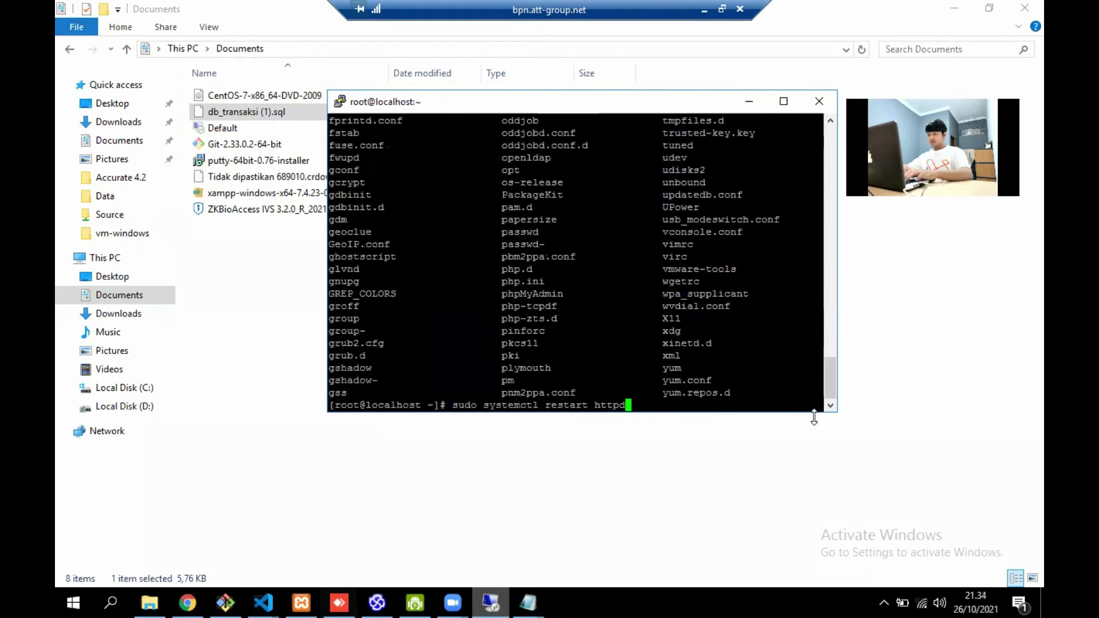
key("Up")
key("Up")
key("Up")
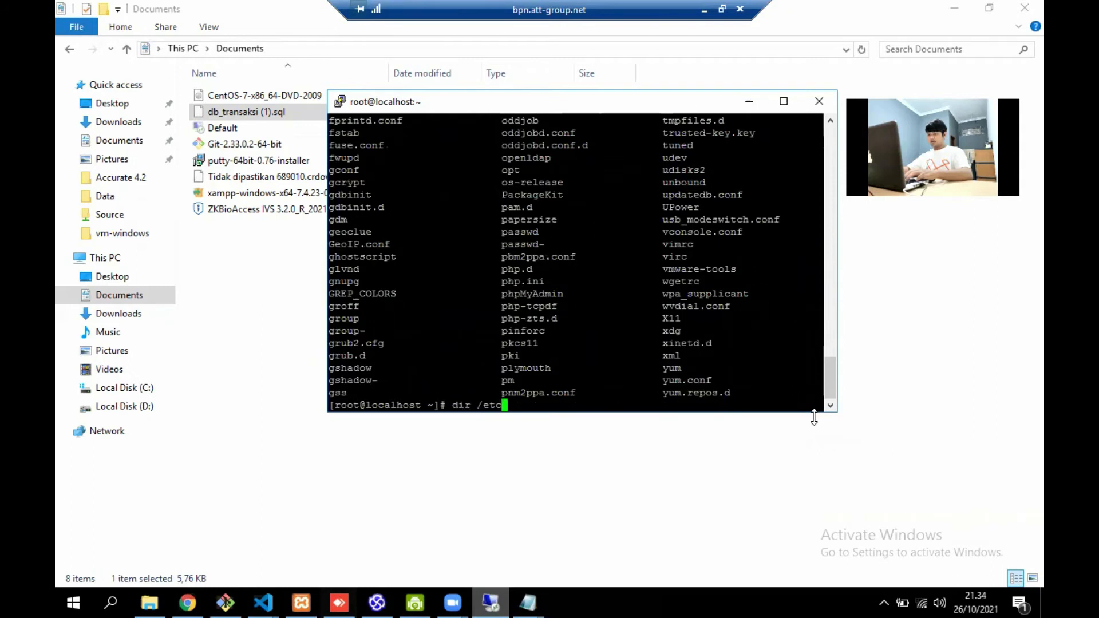
type("/httpd")
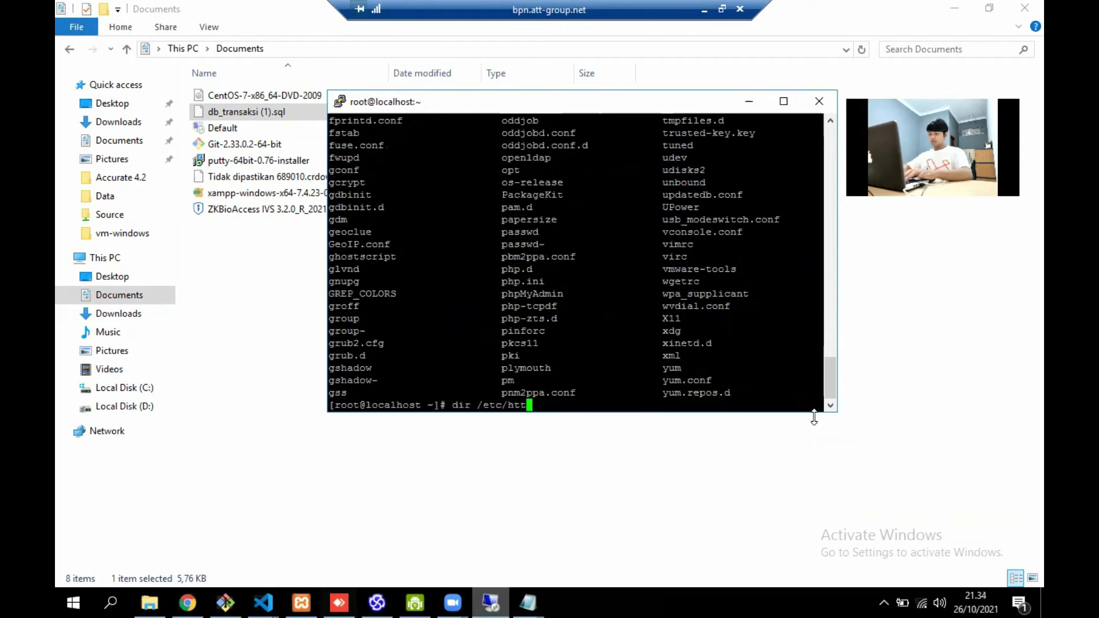
key("Return")
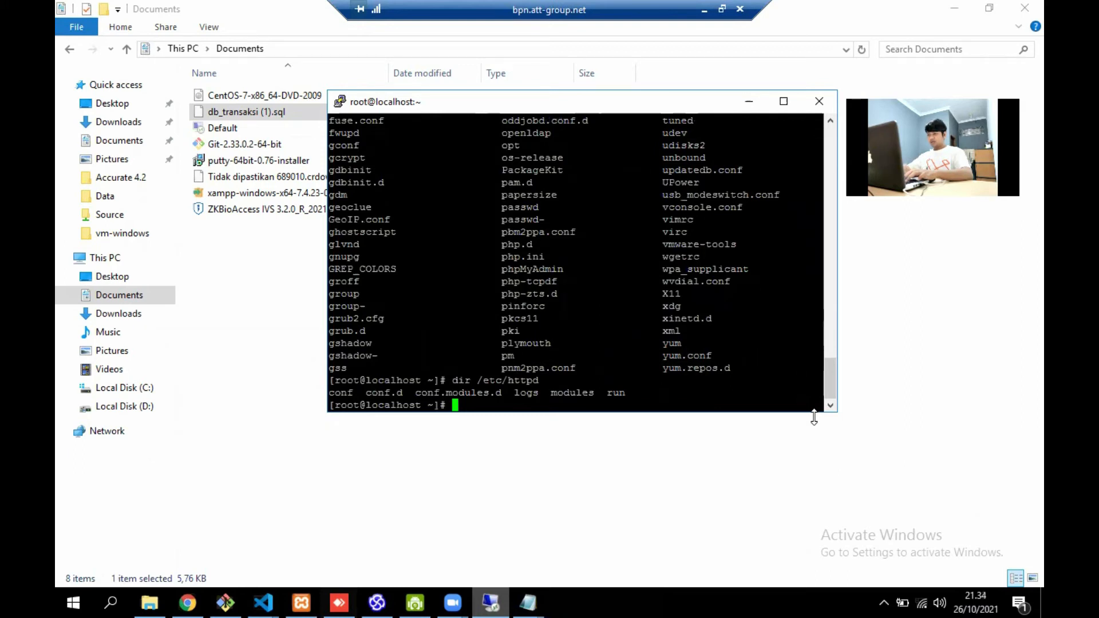
- List the /var, /var/www and /var/www/html directories to locate the web root
left_click_drag(829, 369, 795, 372)
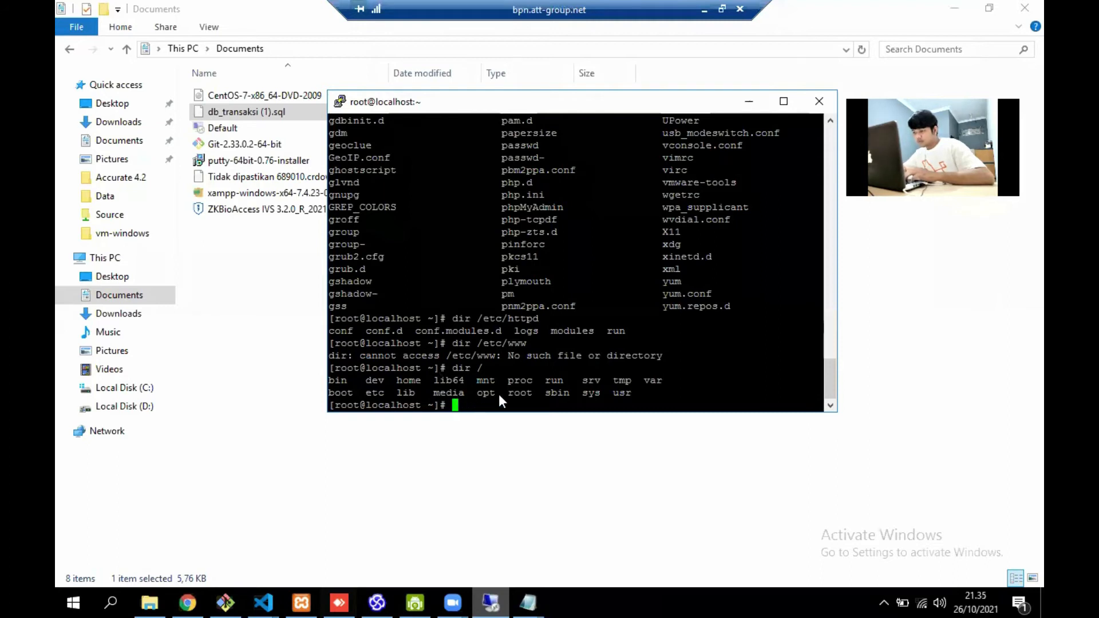
key("Up")
type("var")
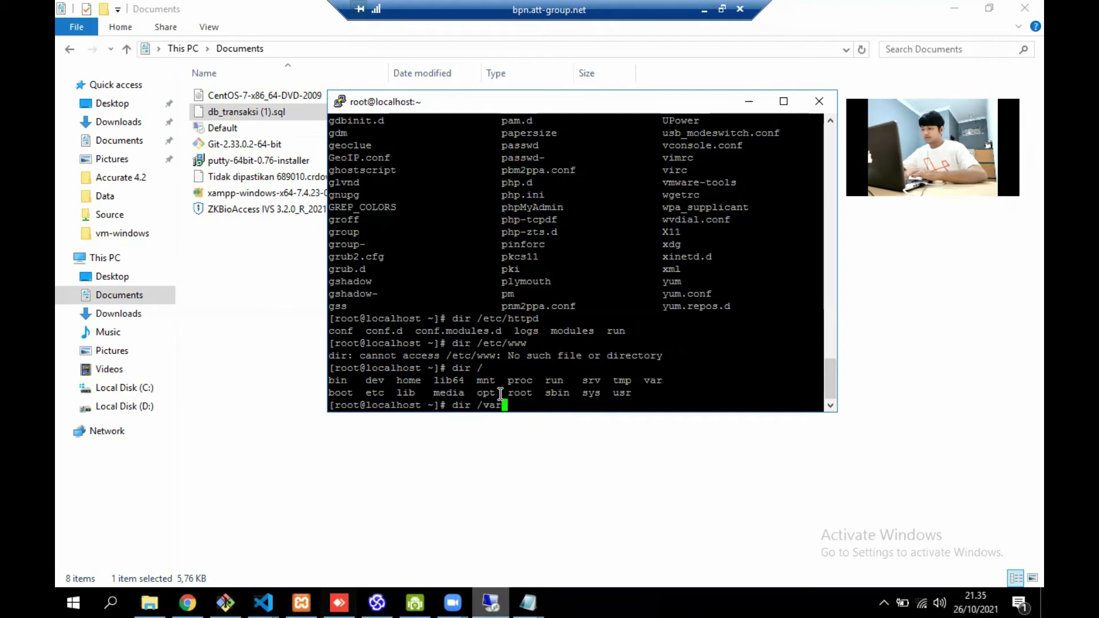
key("Return")
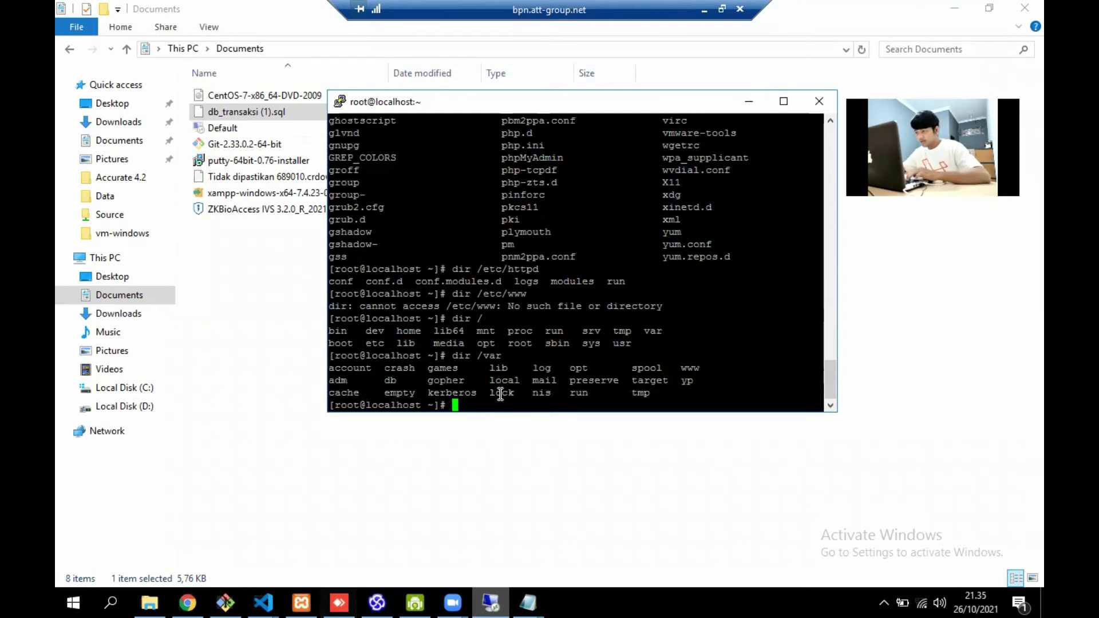
key("Up")
type("/www")
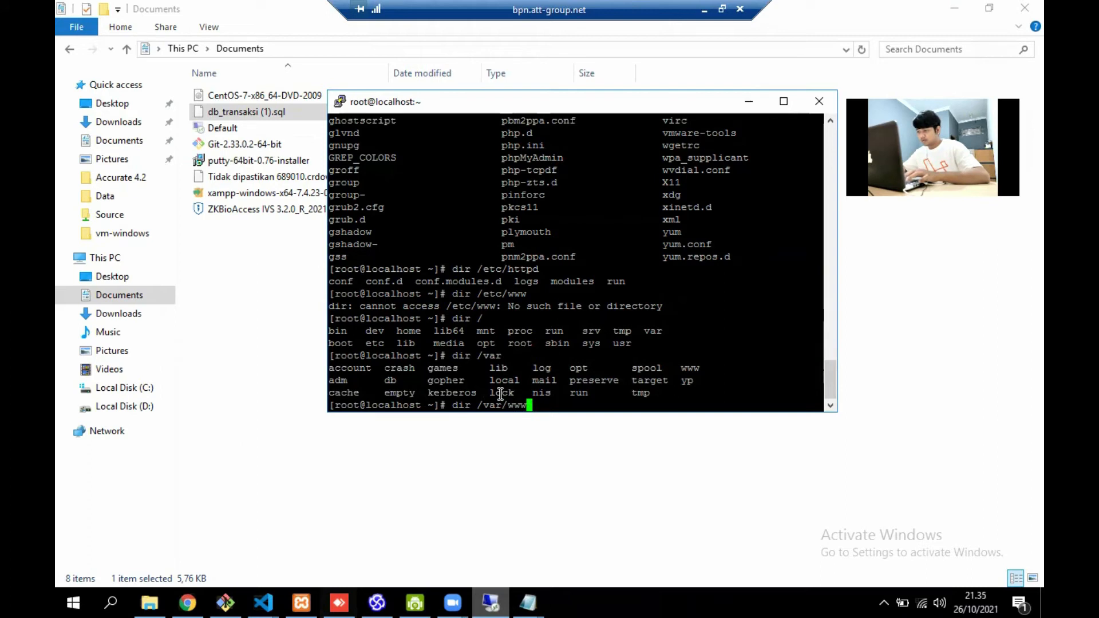
key("Return")
key("Up")
type("/html")
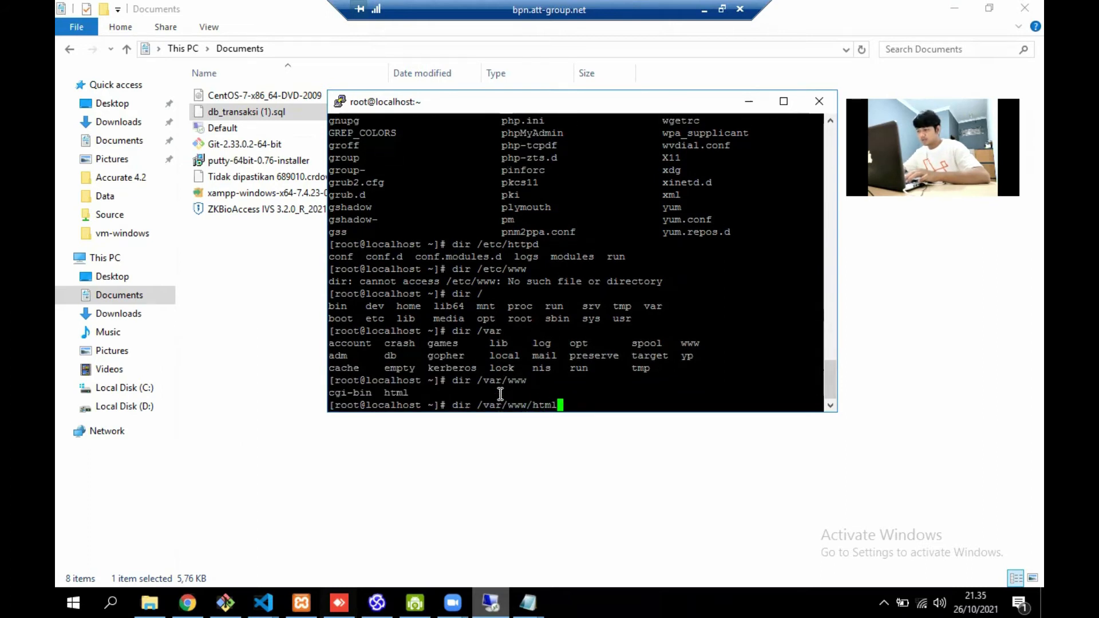
key("Return")
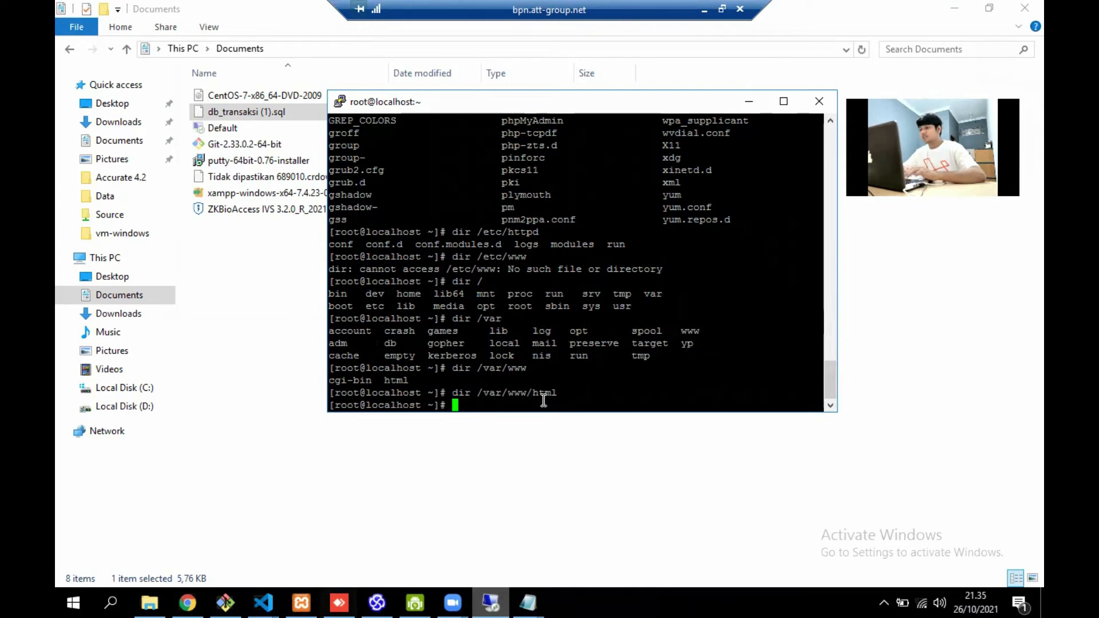
- Change into /var/www/html and initialize an empty Git repository there with git init
key("Up")
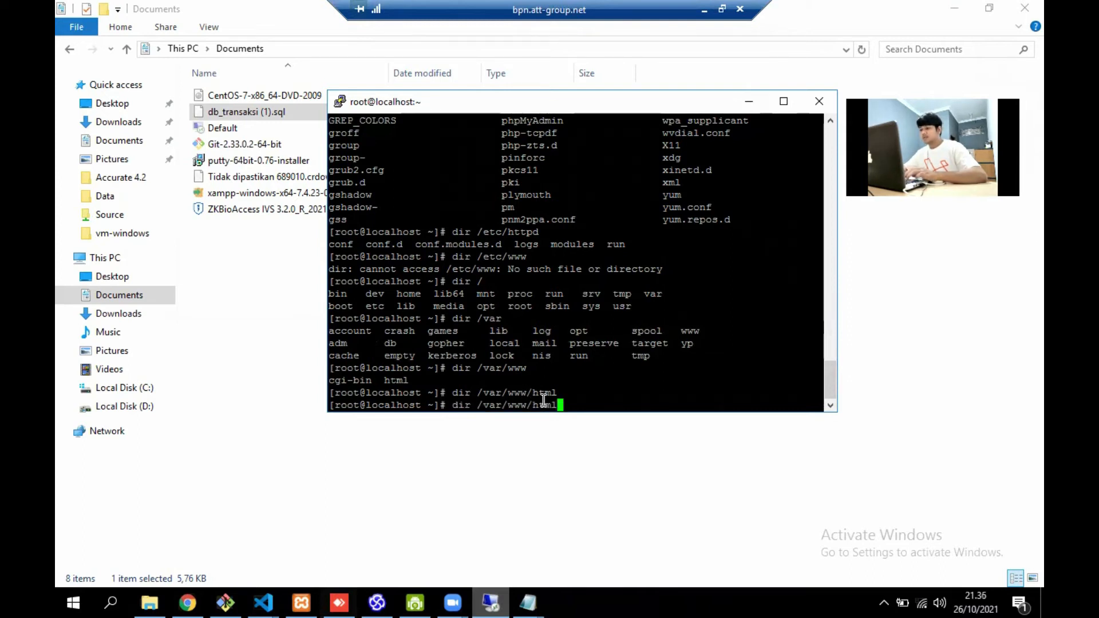
key("Left")
key("Left")
key("Left")
key("Left")
key("Left")
key("Left")
key("Left")
key("Left")
key("Left")
key("Left")
key("Left")
key("Left")
key("Left")
key("Left")
key("BackSpace")
key("BackSpace")
key("Left")
type("c")
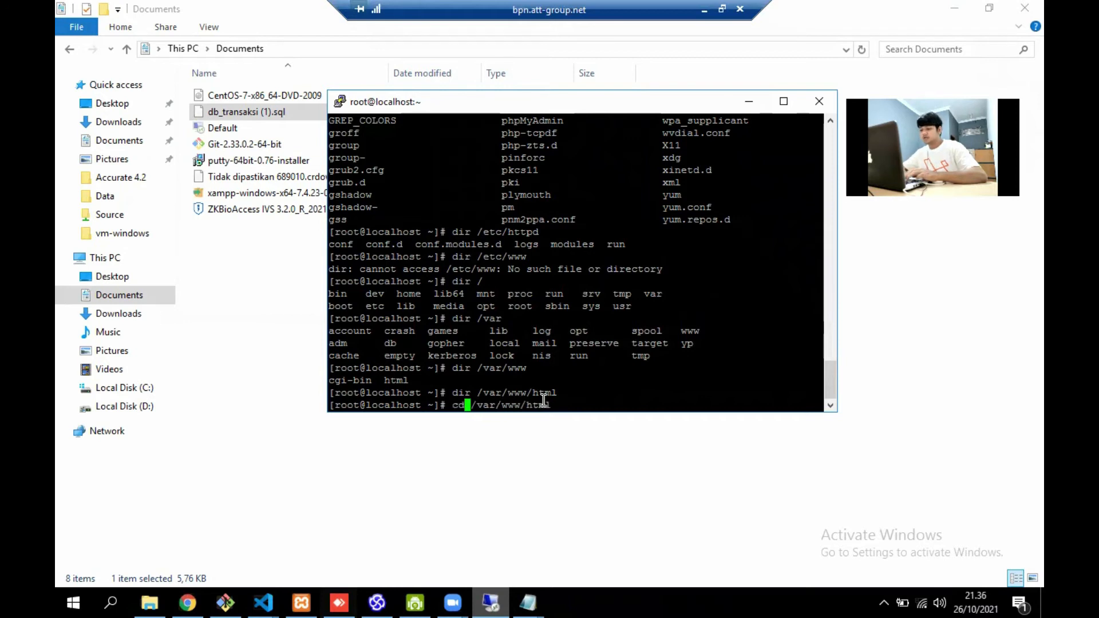
key("Return")
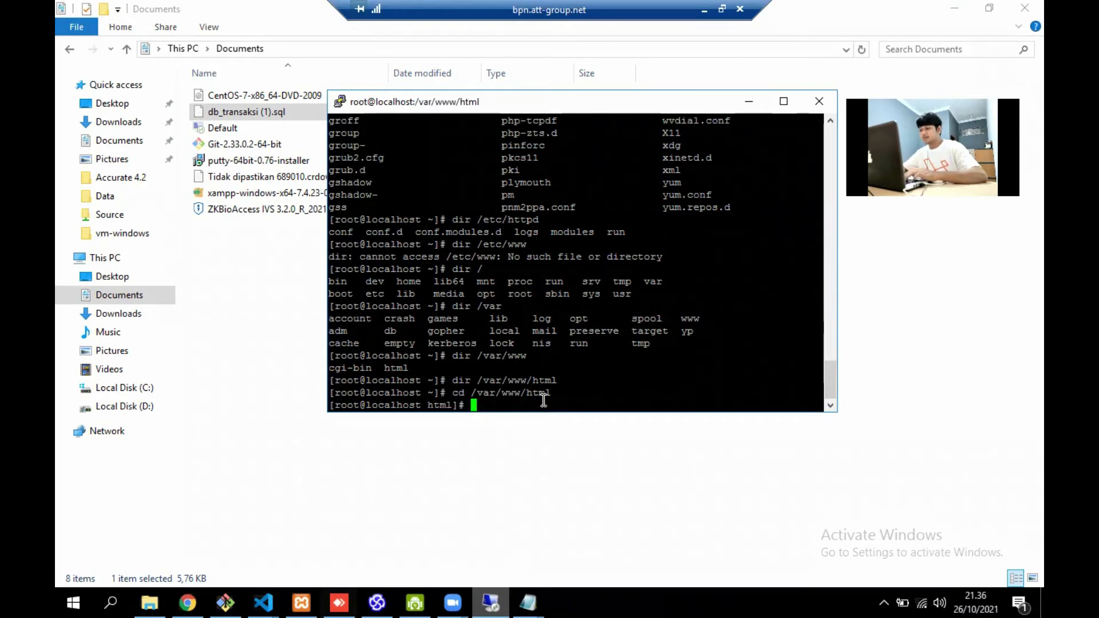
type("git init")
key("Return")
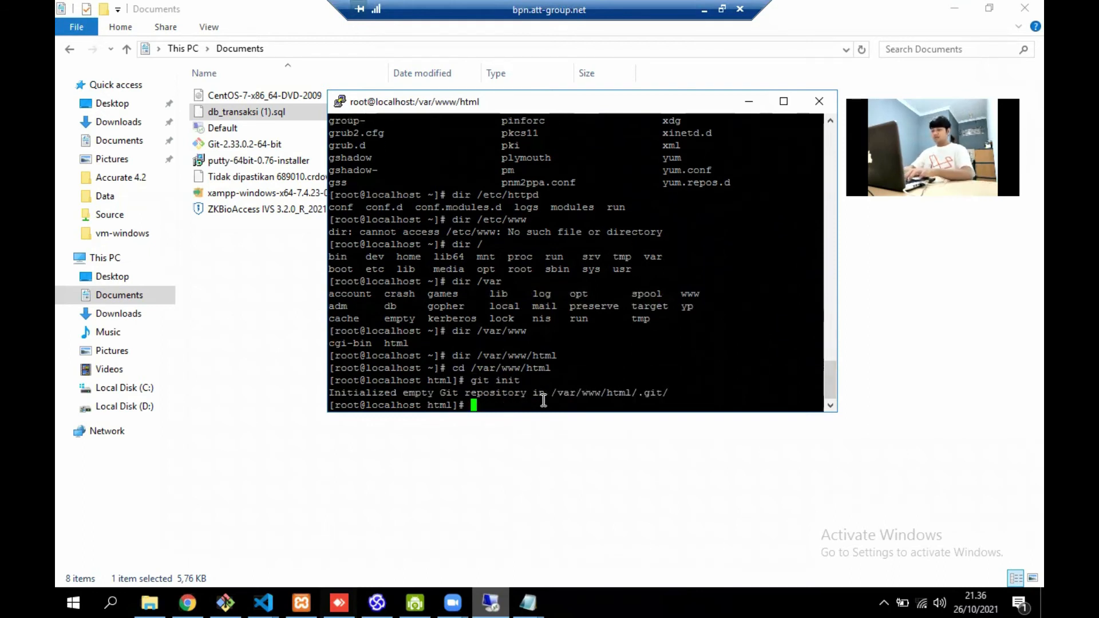
- Try to stage all files in the repository with git add *
type("git add")
key("BackSpace")
key("BackSpace")
key("BackSpace")
key("BackSpace")
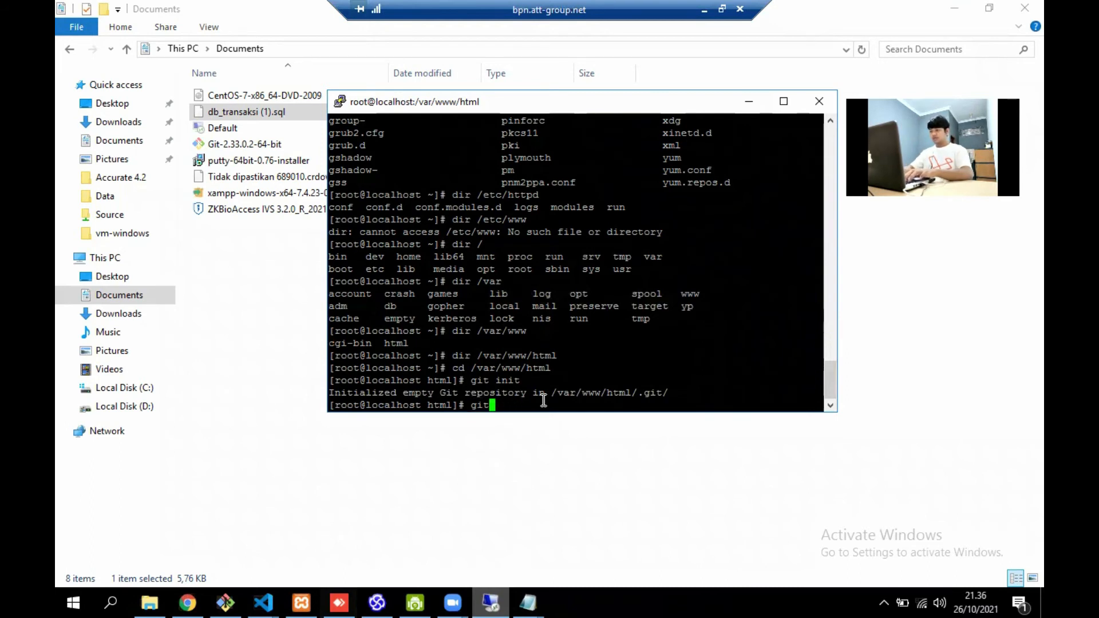
type("add")
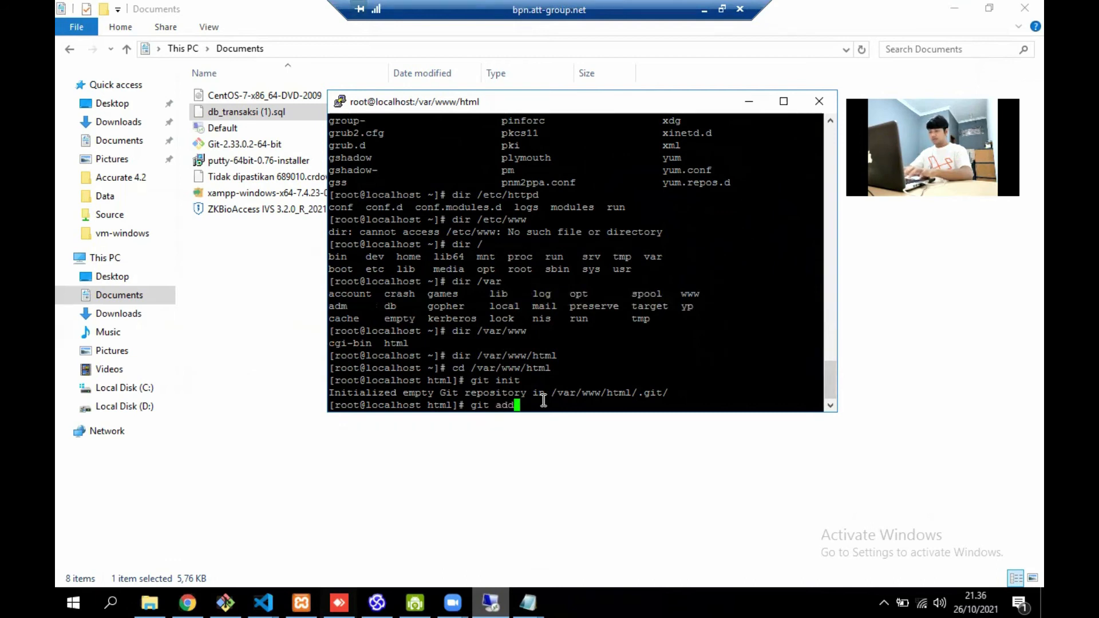
type(" *")
key("Return")
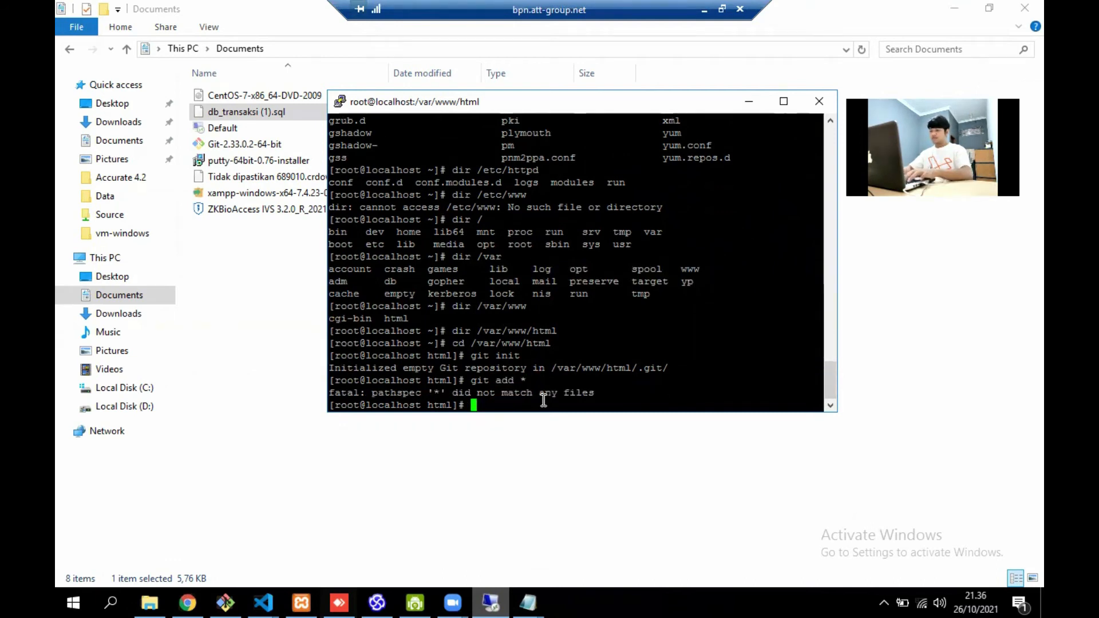
- Add a remote named origin using the GitHub repository URL containing the access token copied from Notepad
type("git")
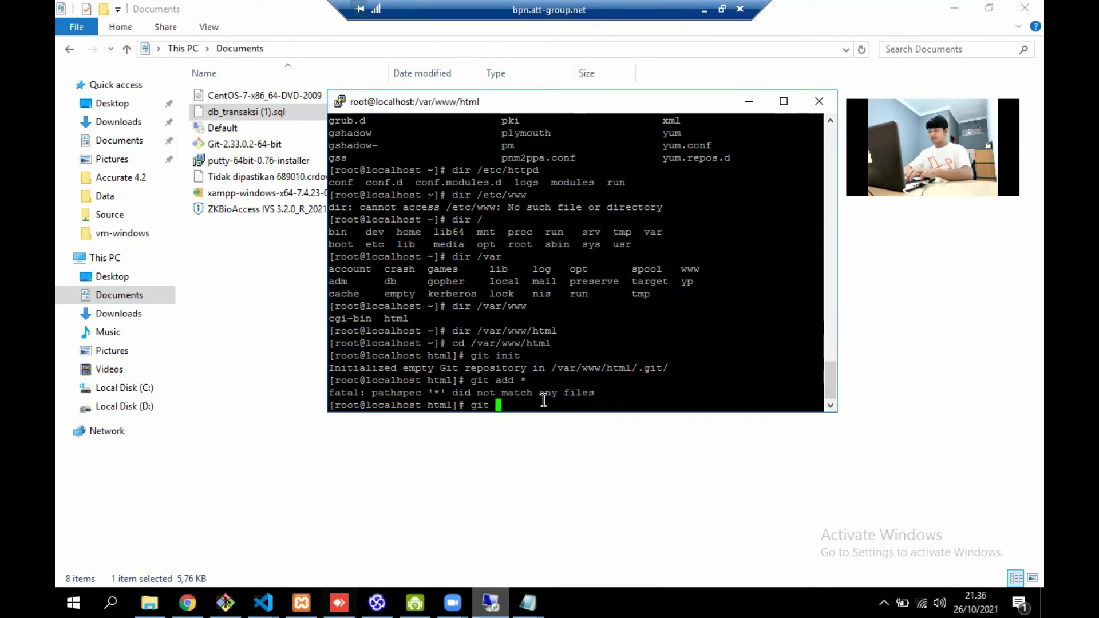
type(" remote")
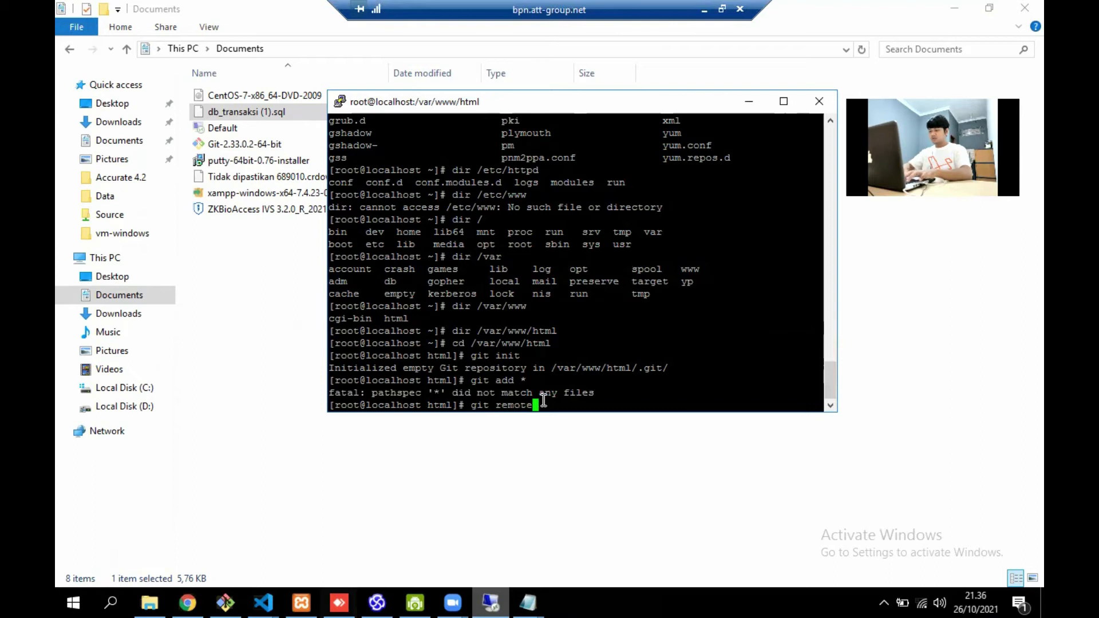
type(" add ")
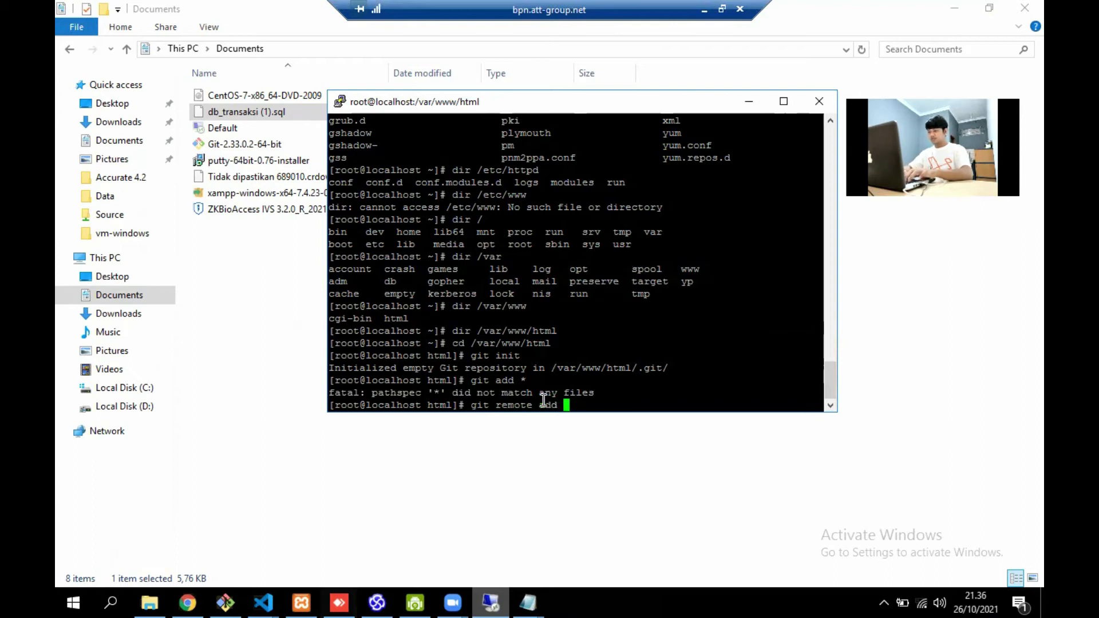
type("origin")
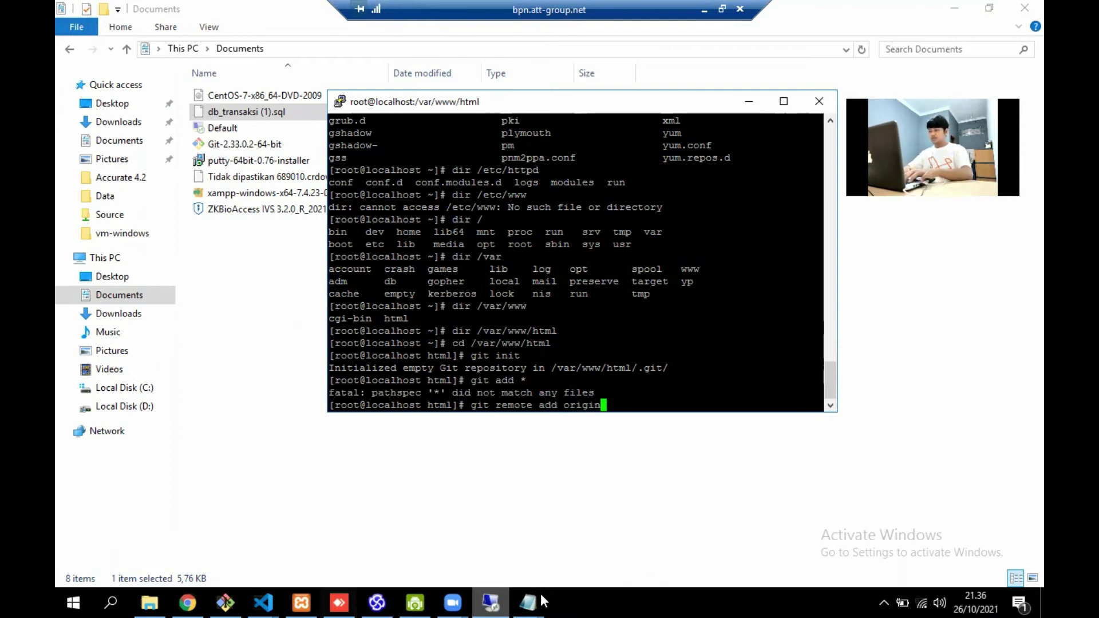
mouse_move(523, 600)
left_click(570, 497)
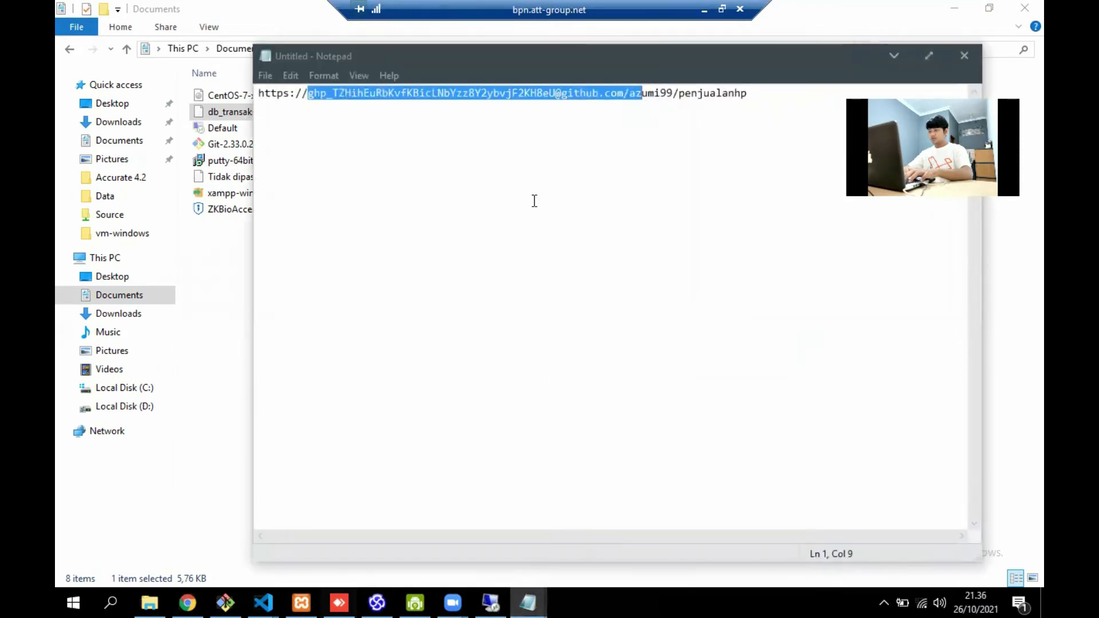
key("ctrl+a")
key("super+c")
left_click(221, 284)
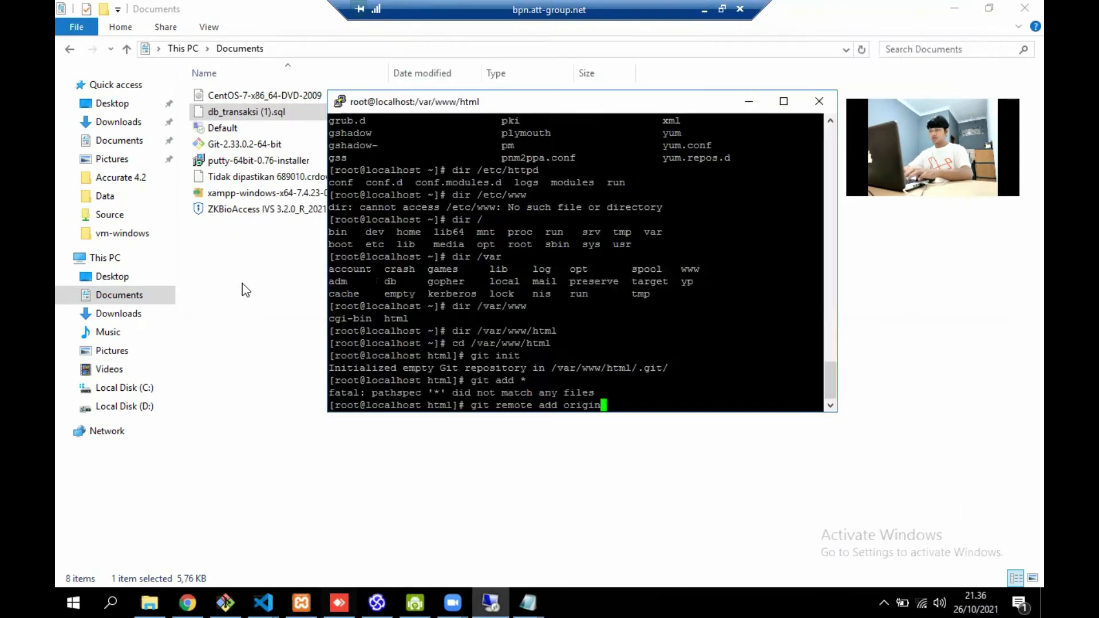
key("alt+Tab")
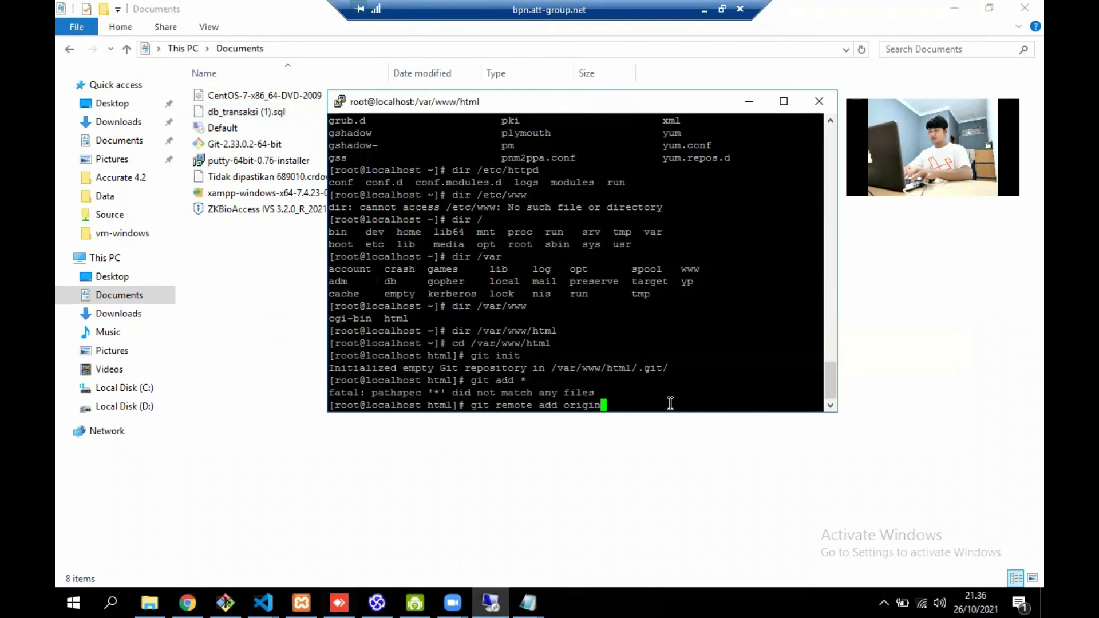
right_click(639, 402)
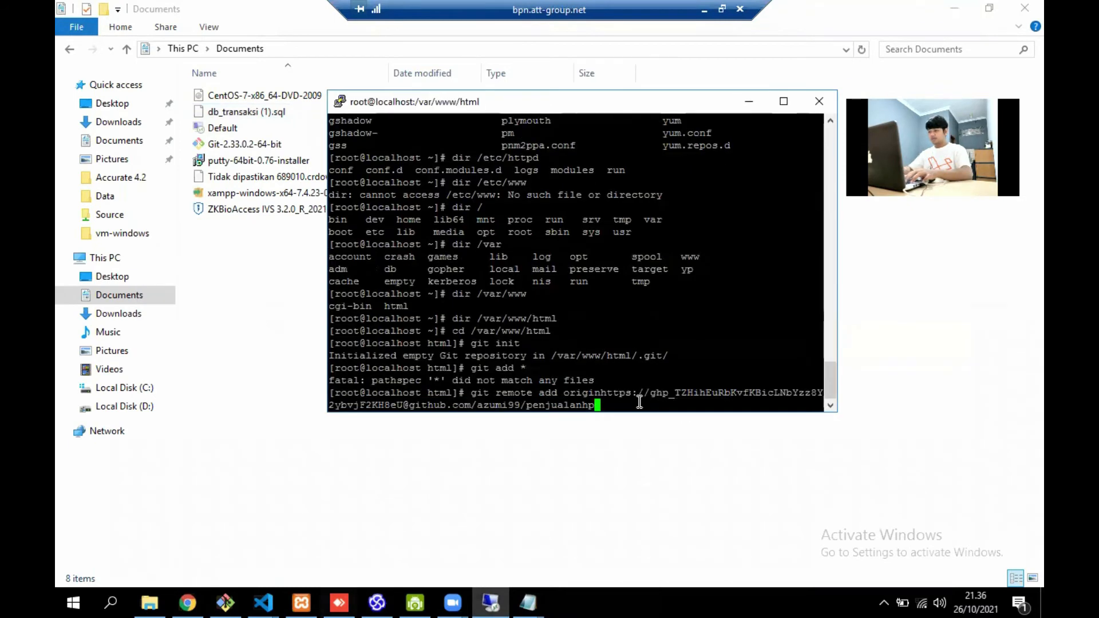
key("Left")
key("Left")
key("Left")
key("Left")
key("Left")
key("Left")
key("Left")
key("Left")
key("Left")
key("Left")
key("Left")
key("Left")
key("Left")
key("Left")
key("Left")
key("Left")
key("Left")
key("Left")
key("Left")
key("Left")
key("Left")
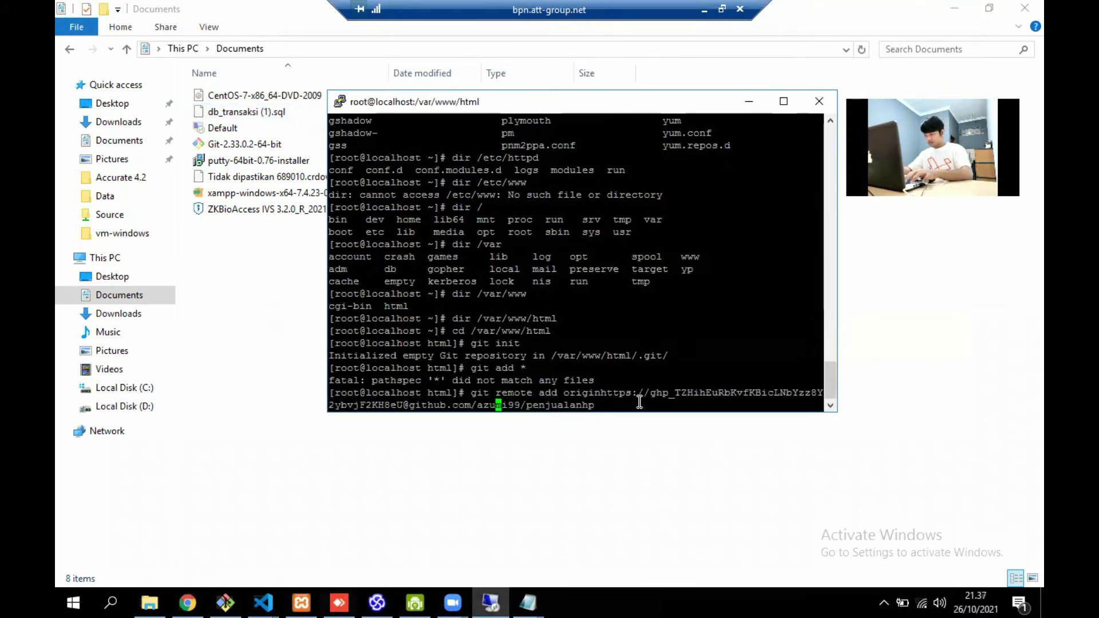
key("Left")
key("Left")
key("Left")
key("Left")
key("Left")
key("Left")
key("Left")
key("Left")
key("Left")
key("Left")
key("Left")
key("Left")
key("Left")
key("Left")
key("Left")
key("Left")
key("Left")
key("Left")
key("Left")
key("Left")
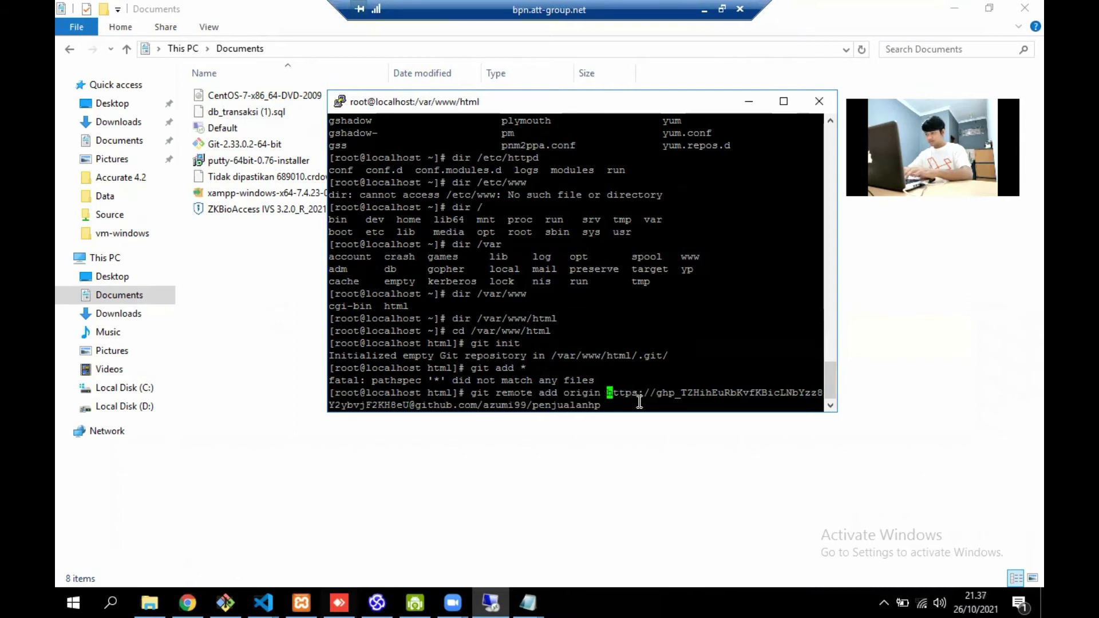
key("Return")
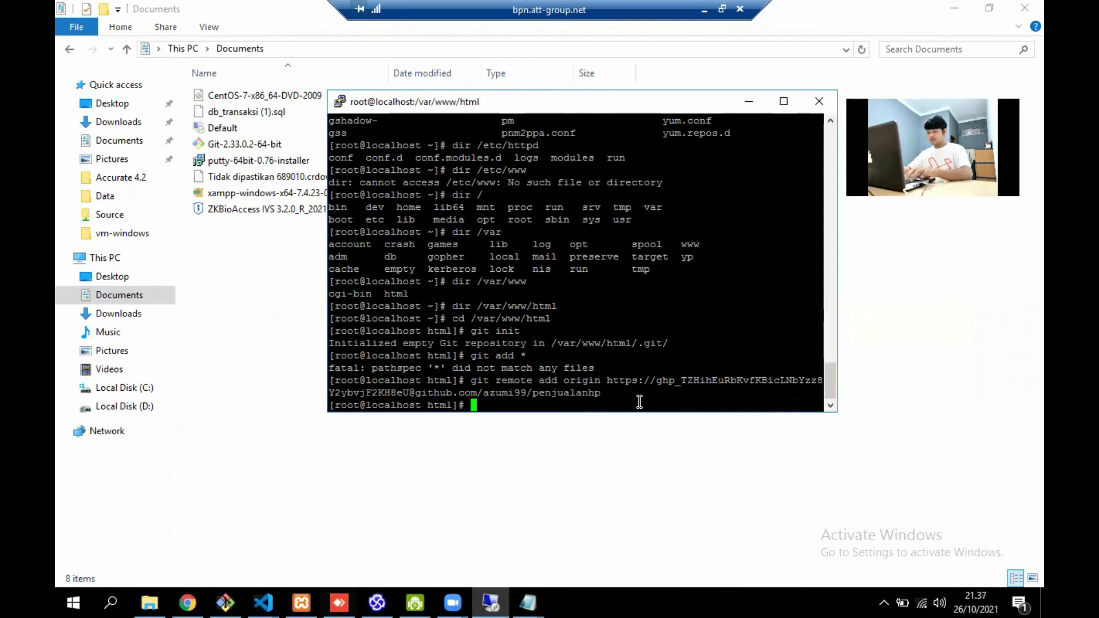
- Pull the master branch from origin into /var/www/html and list the directory contents
type("git pul")
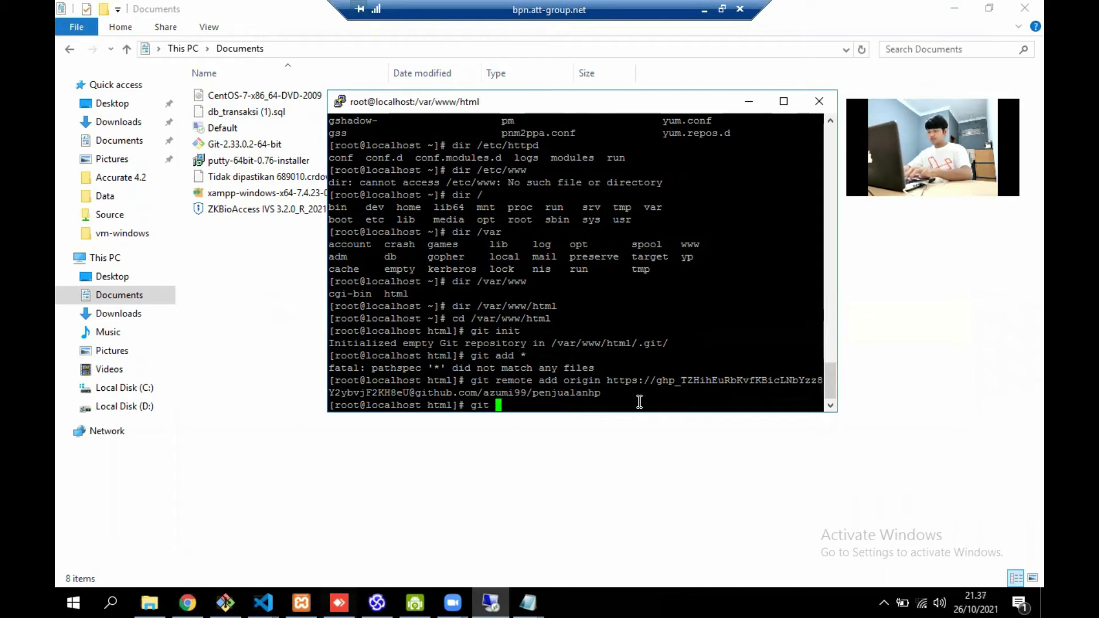
type("l")
key("BackSpace")
key("BackSpace")
key("BackSpace")
type("ll origin master")
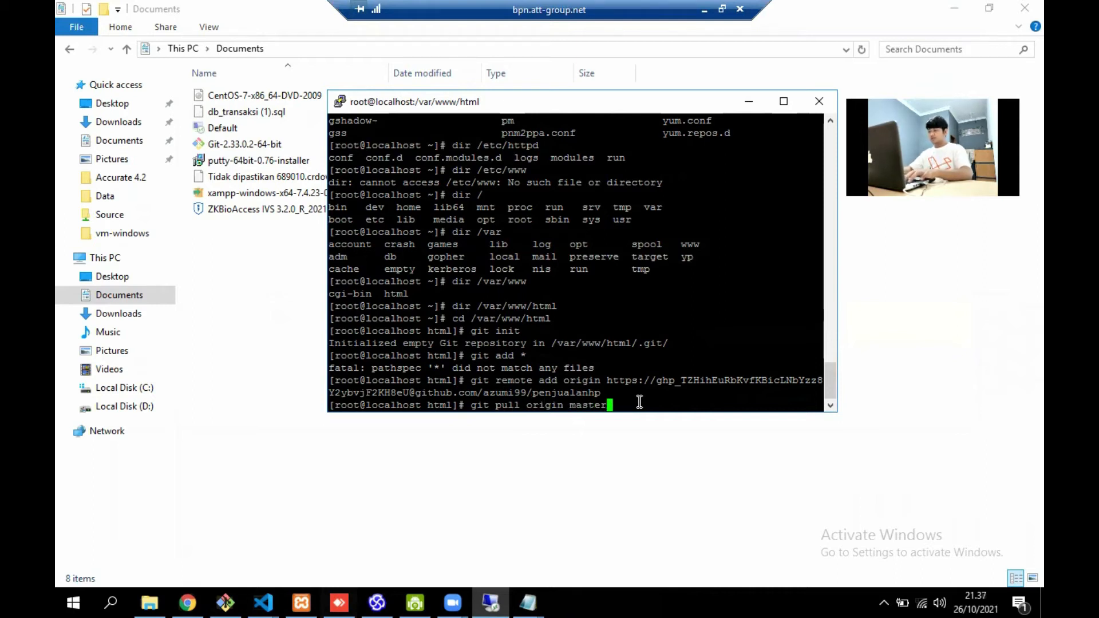
key("Return")
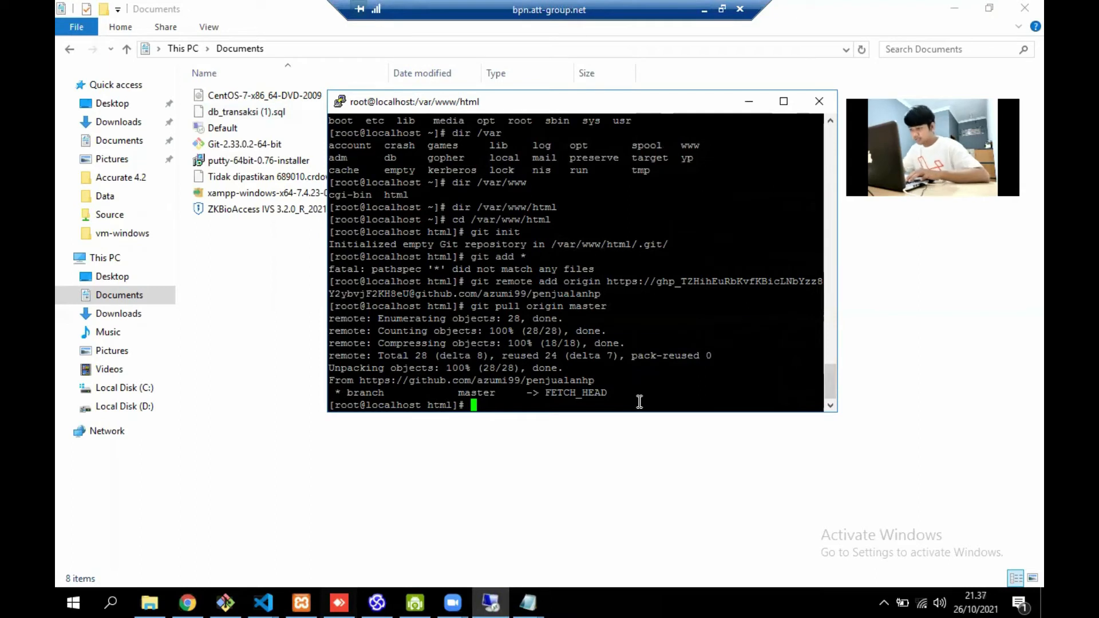
type("ls")
key("Return")
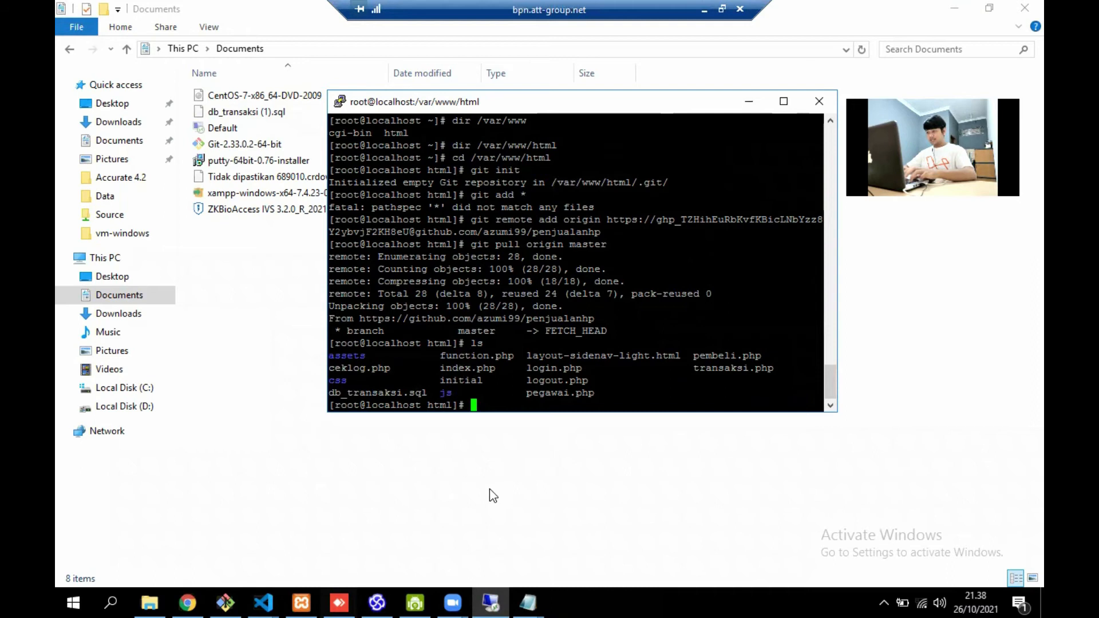
- Open the web app at 192.168.100.17 in the browser and select the login e-mail field
key("alt+Tab")
key("alt+Tab")
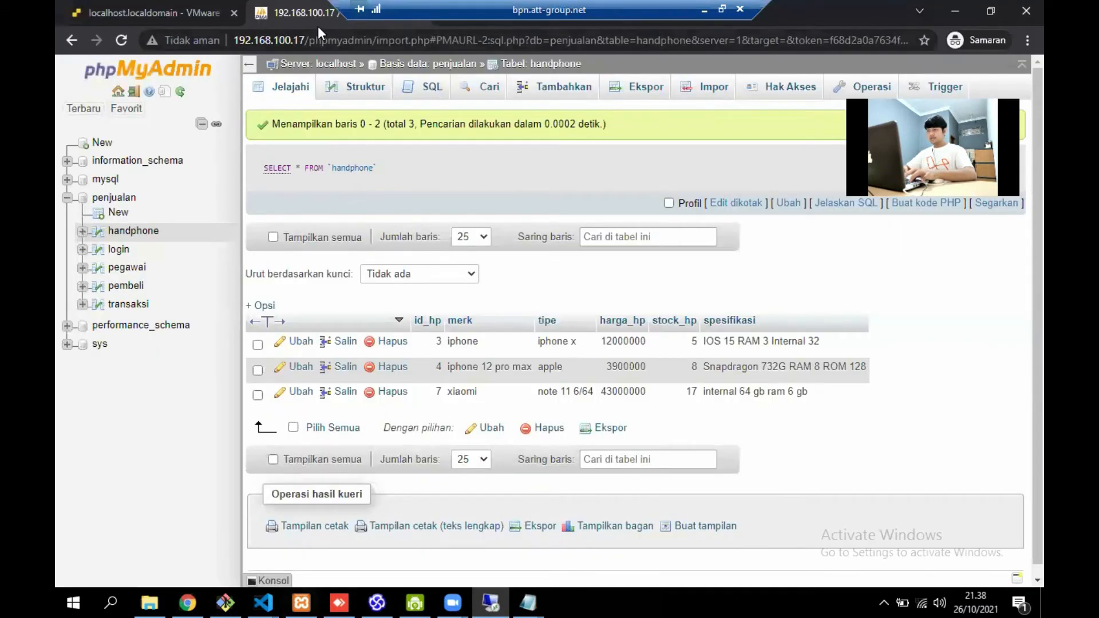
left_click(307, 39)
type("192")
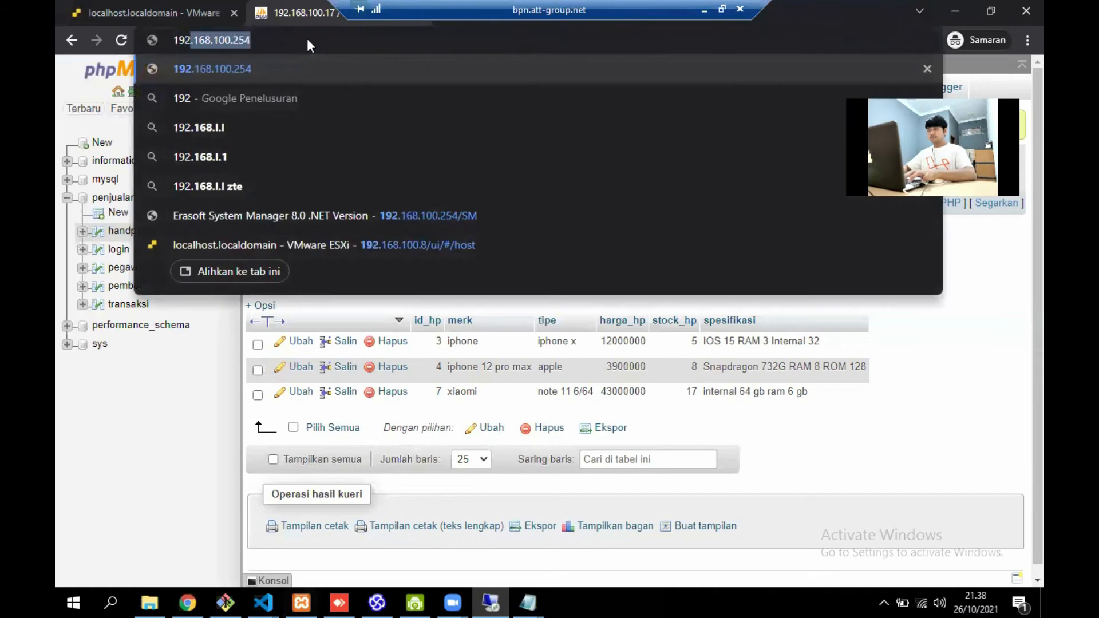
type(".168.100.17")
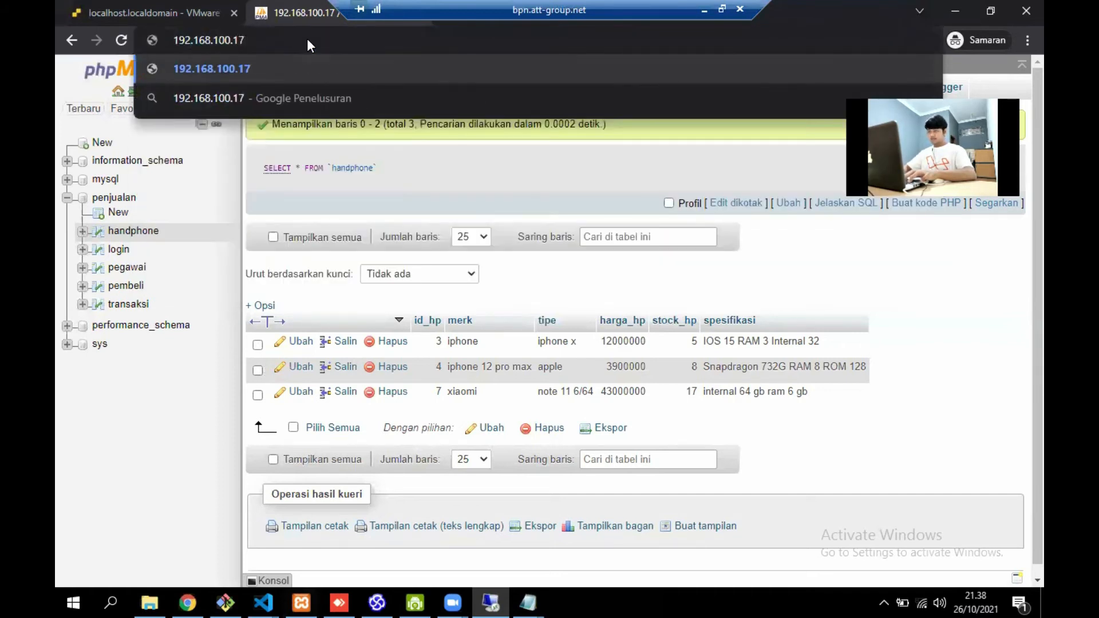
key("Return")
left_click(525, 228)
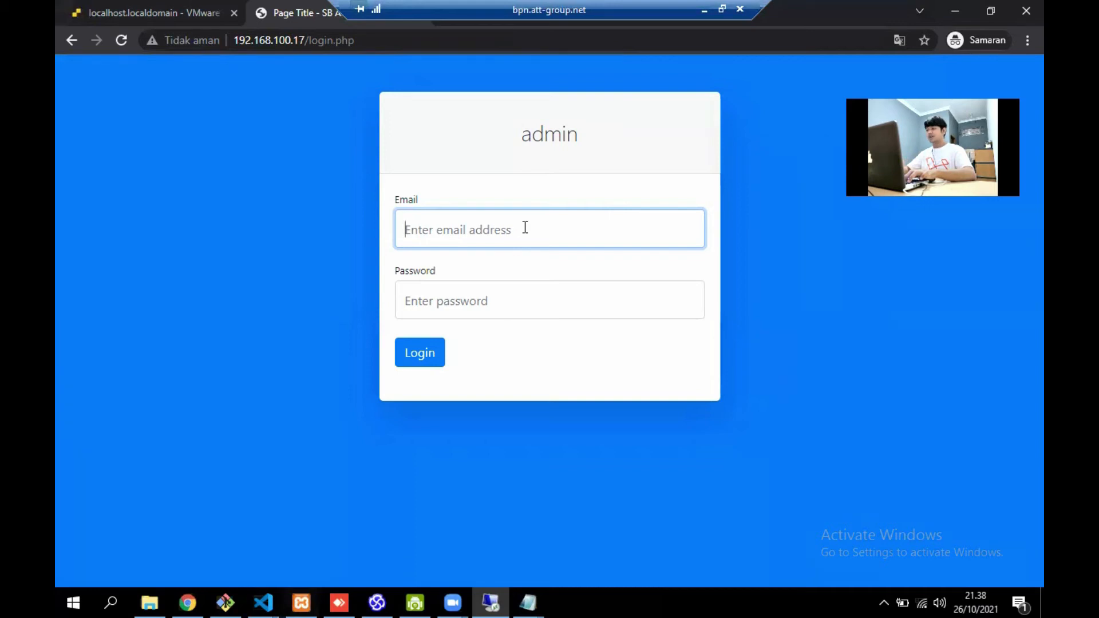
- Return to the server terminal and open function.php with sudo nano
left_click(177, 8)
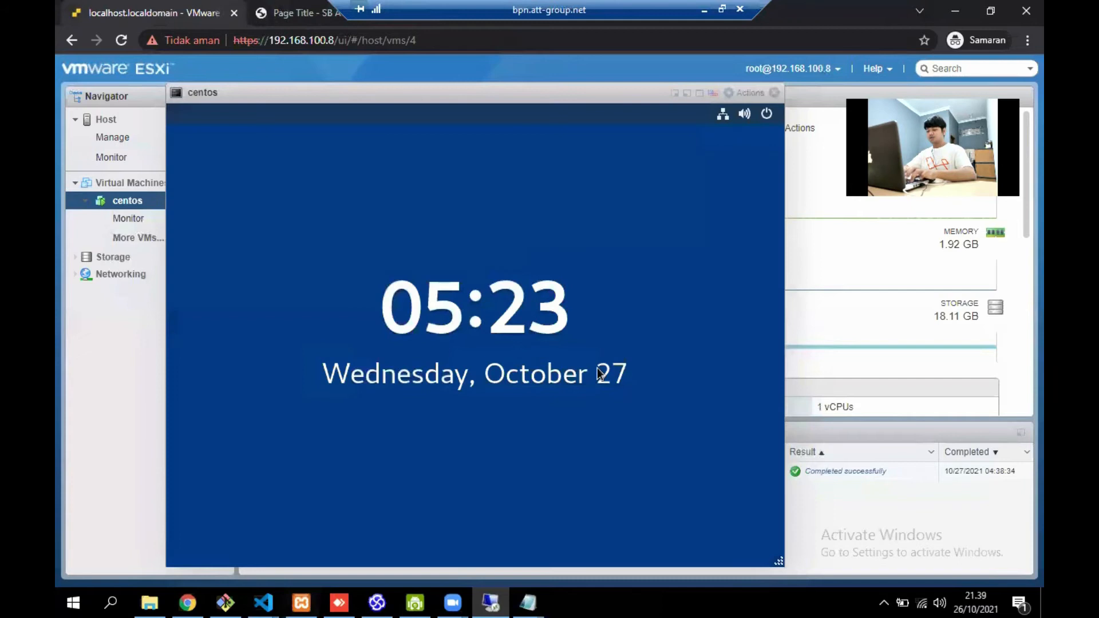
key("alt+Tab")
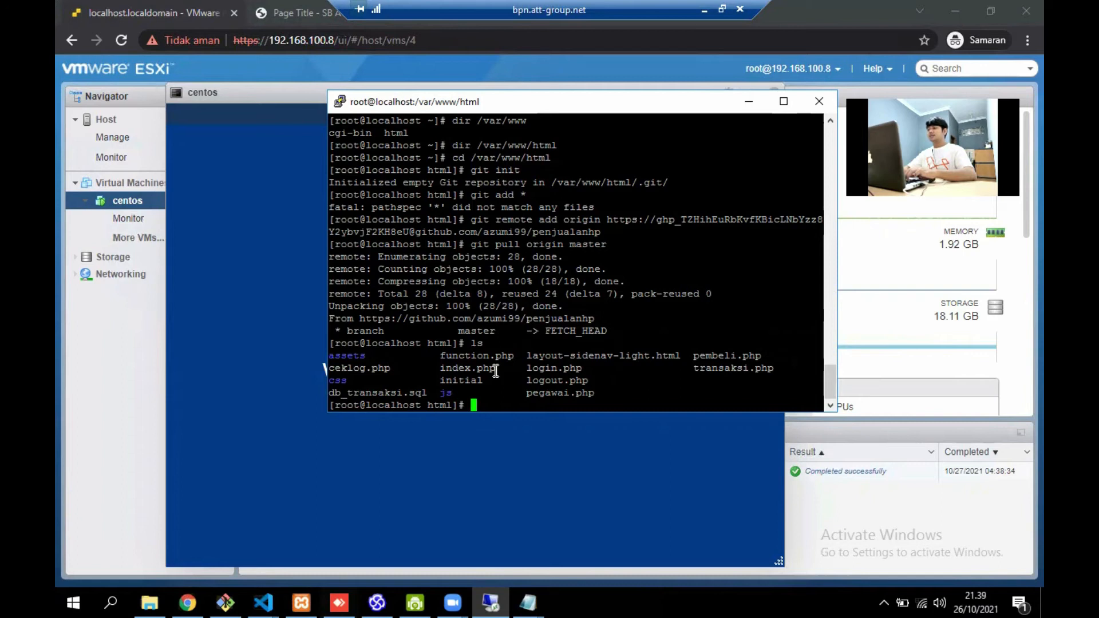
type("sudo nano")
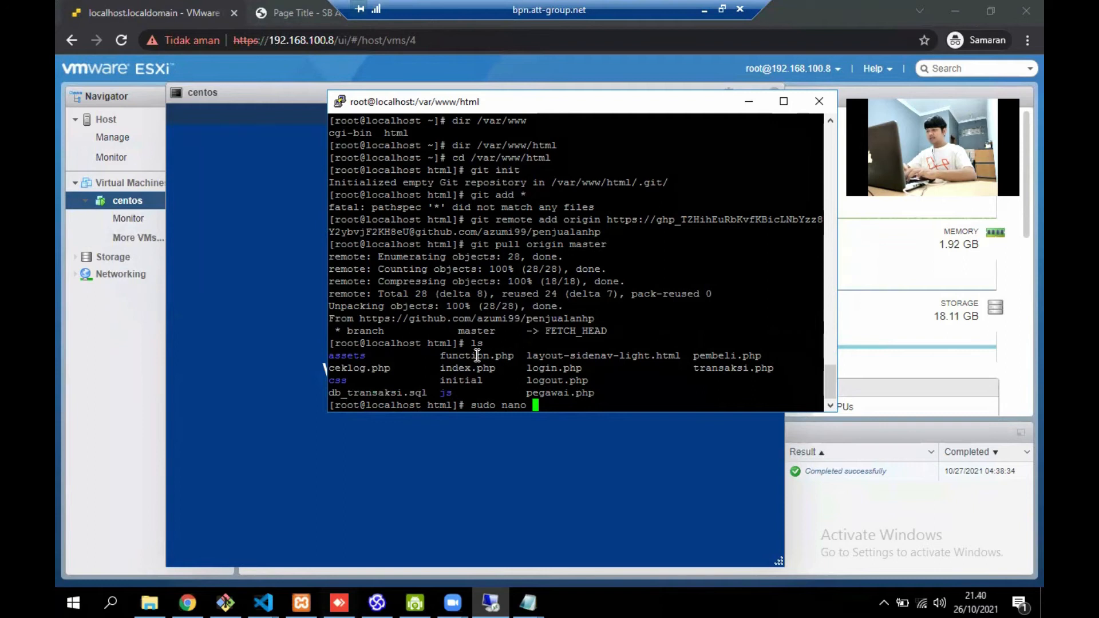
type("function")
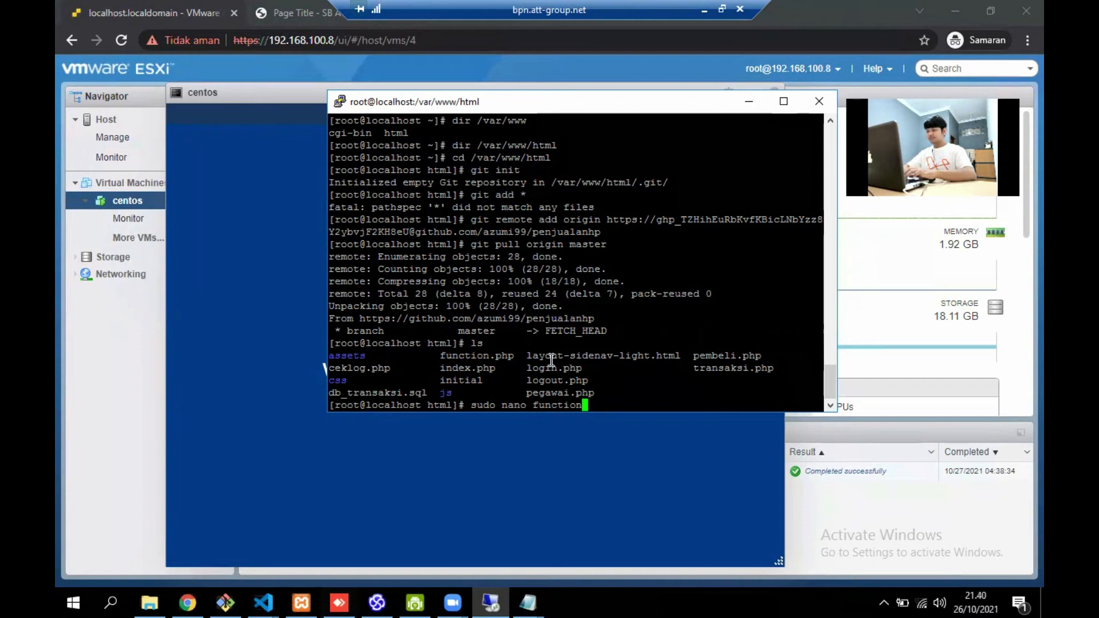
type(".php")
key("Return")
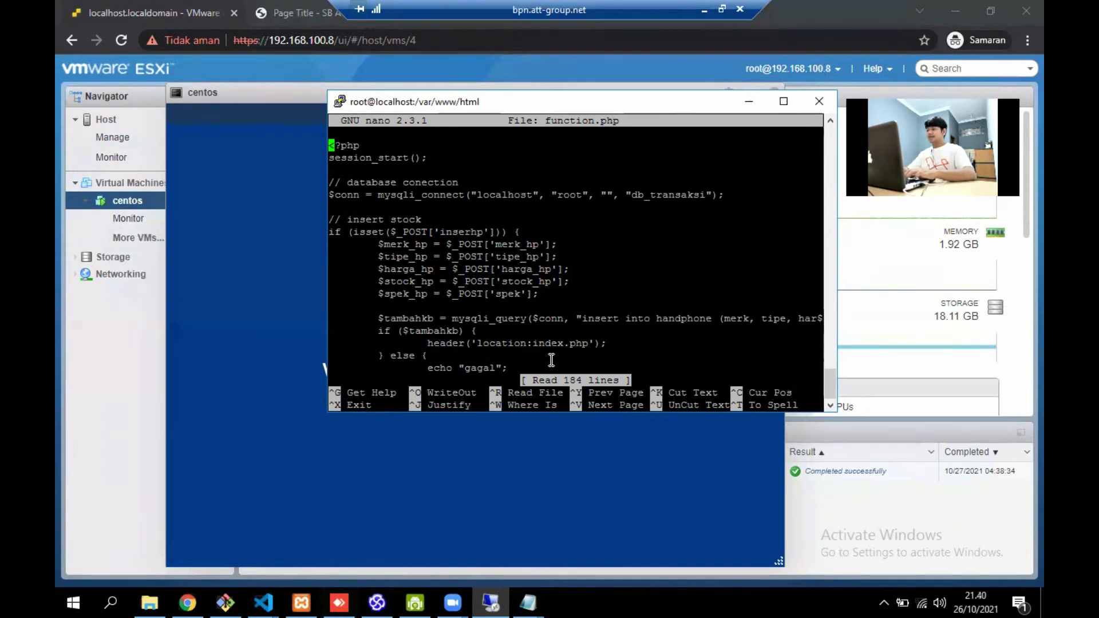
- Enter the MySQL root password in the mysqli_connect database connection line of function.php
key("Down")
key("Down")
key("Down")
key("Down")
key("Down")
key("Down")
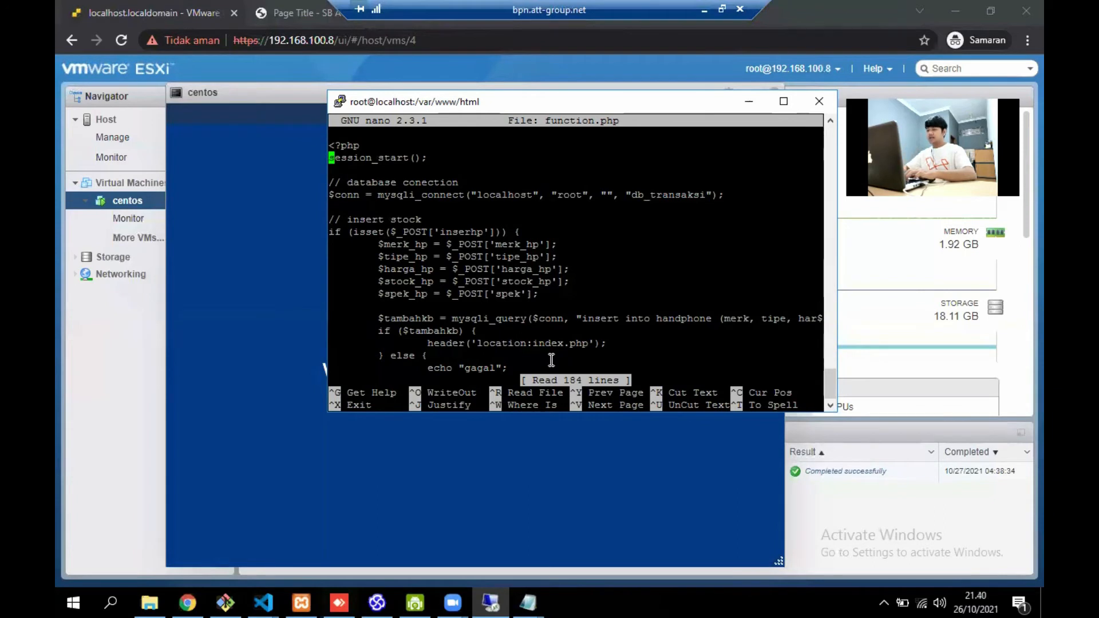
key("Down")
key("Down")
key("Down")
key("Down")
key("Down")
key("Right")
key("Right")
key("Down")
key("Down")
key("Down")
key("Right")
key("Right")
key("Right")
key("Right")
key("Right")
key("Right")
key("Right")
key("Right")
key("Right")
key("Right")
key("Right")
key("Right")
key("Right")
key("Right")
key("Right")
key("Right")
key("Right")
key("Right")
key("Right")
key("Right")
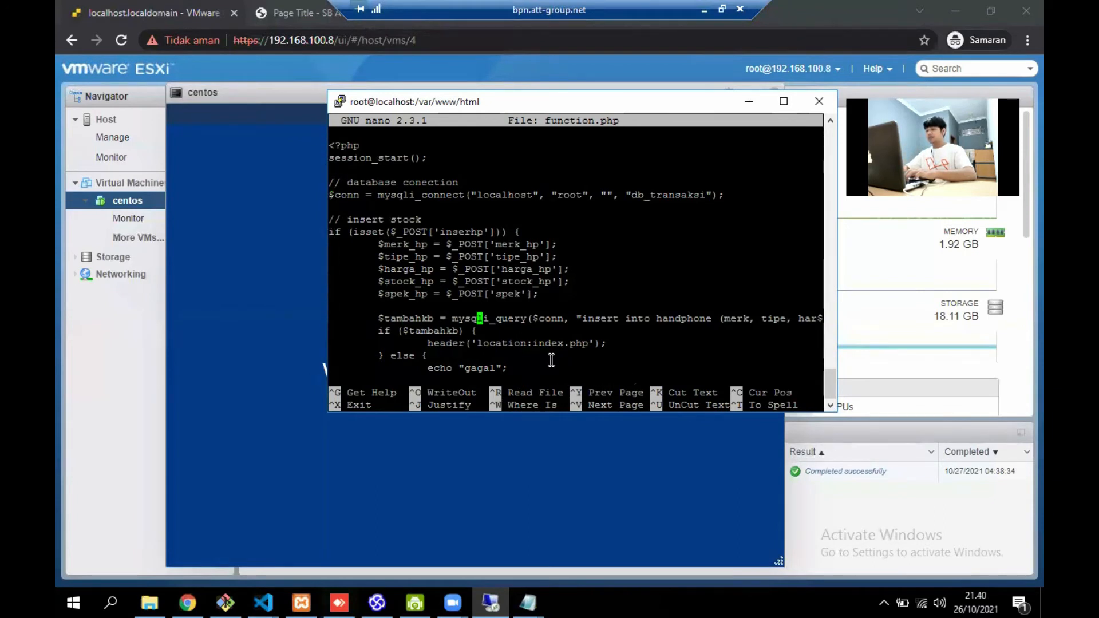
key("Right")
key("Right")
key("Right")
key("Right")
key("Right")
key("Right")
key("Right")
key("Right")
key("Right")
key("Right")
key("Right")
key("Right")
key("Right")
key("Right")
key("Right")
key("Right")
key("Right")
key("Up")
key("Up")
key("Up")
key("Up")
key("Up")
key("Up")
key("Up")
key("Up")
key("Up")
key("Up")
key("Left")
key("Left")
key("Left")
key("Left")
key("Left")
key("Left")
key("Left")
key("Left")
key("Left")
key("Left")
key("Left")
key("Right")
key("Right")
key("Right")
key("Right")
key("Right")
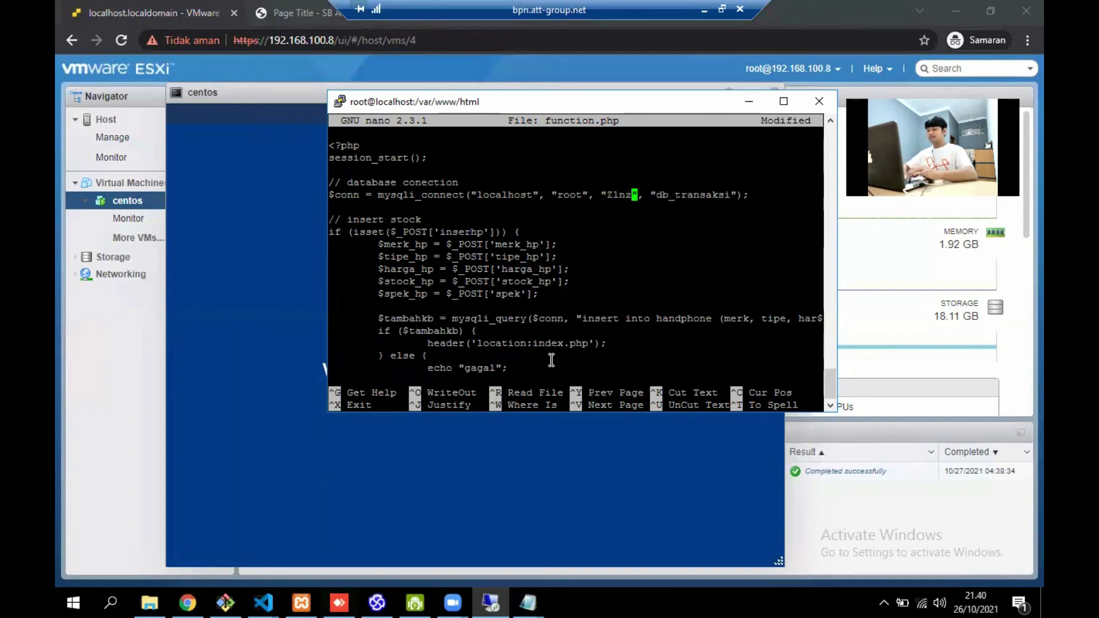
- Delete the db_transaksi database name from the connection line
key("Right")
key("Right")
key("Right")
key("Right")
key("Right")
key("Right")
key("Right")
key("Right")
key("Right")
key("Right")
key("Right")
key("Right")
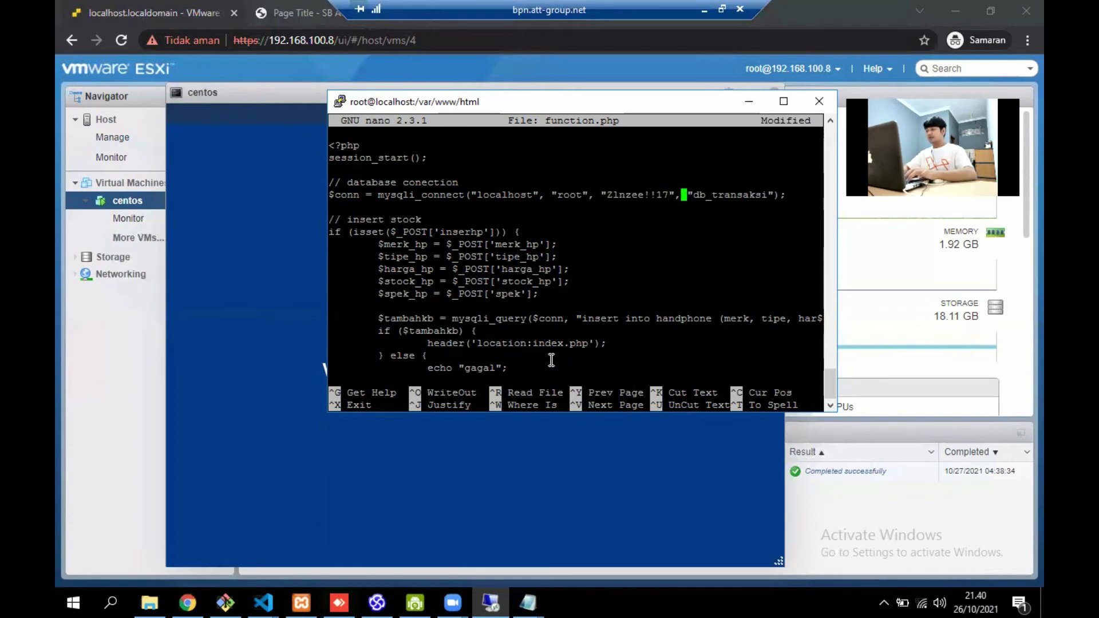
key("Right")
key("Right")
key("Right")
key("Right")
key("BackSpace")
key("BackSpace")
key("BackSpace")
key("BackSpace")
key("BackSpace")
key("BackSpace")
key("BackSpace")
key("BackSpace")
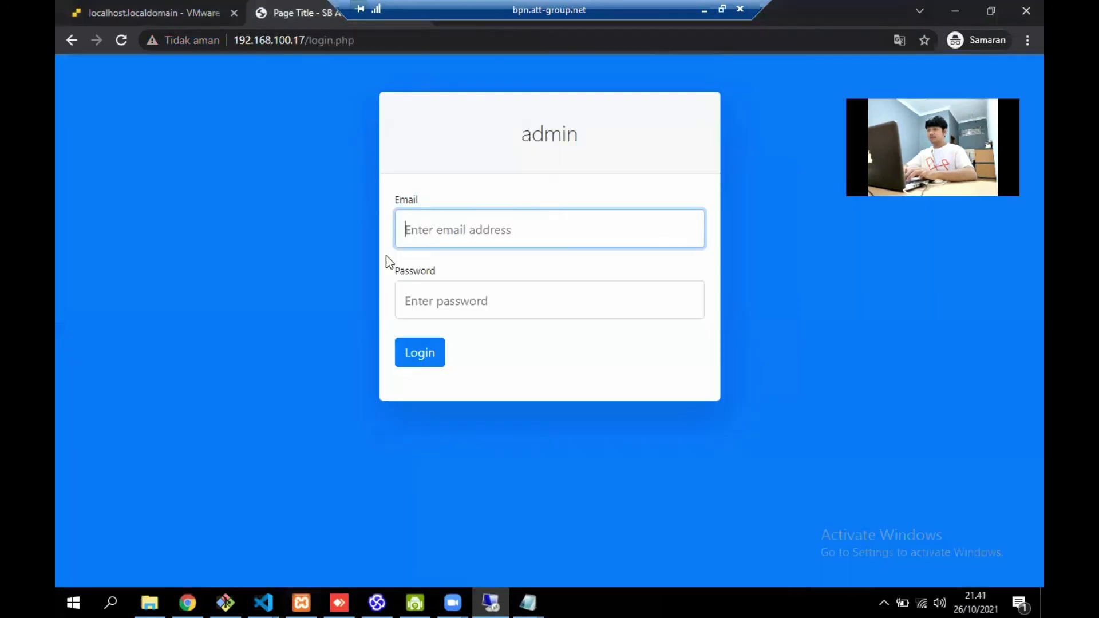
key("BackSpace")
key("BackSpace")
key("BackSpace")
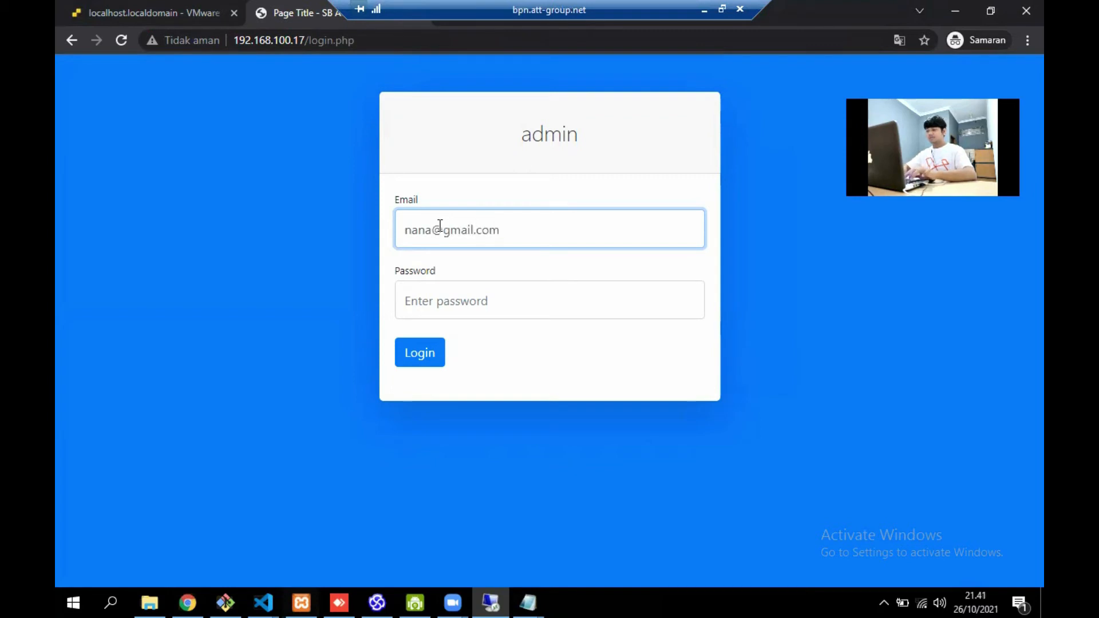
- Try to log in to the web app with the admin's e-mail address and password
key("Tab")
type("******")
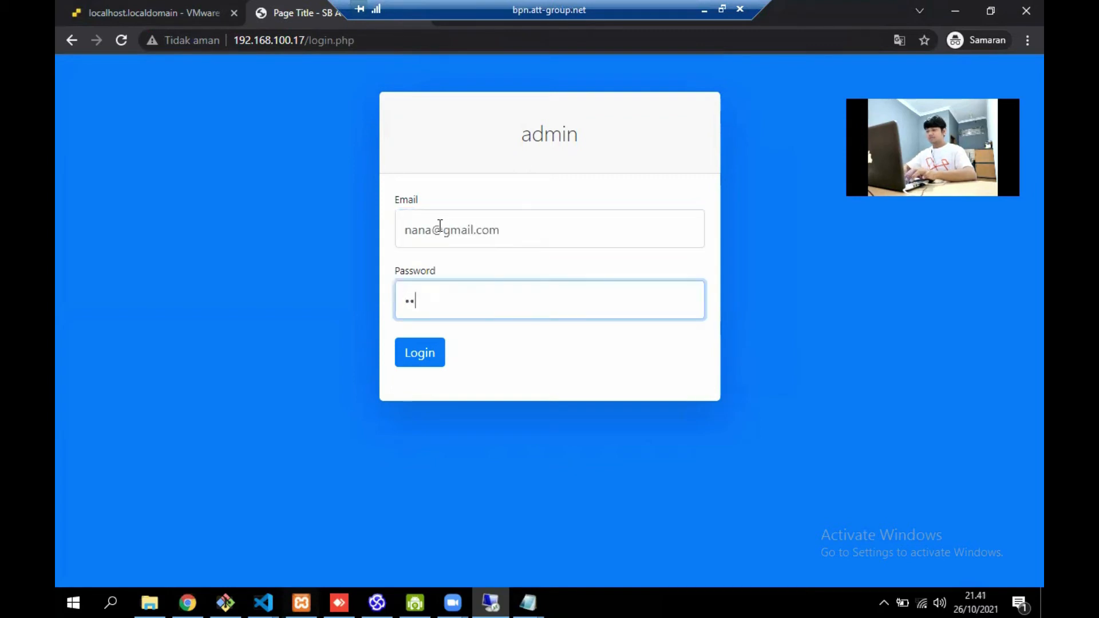
type("**")
key("Return")
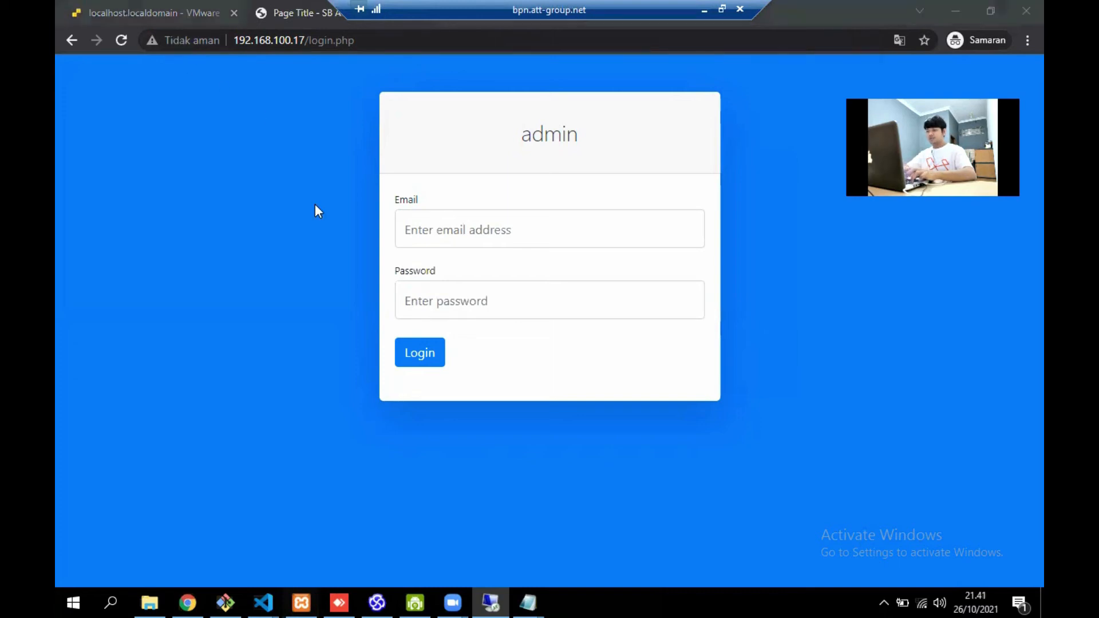
- Set the connection's database name to penjualan and save function.php, exiting nano
key("alt+Tab")
key("BackSpace")
key("BackSpace")
type("penjualan")
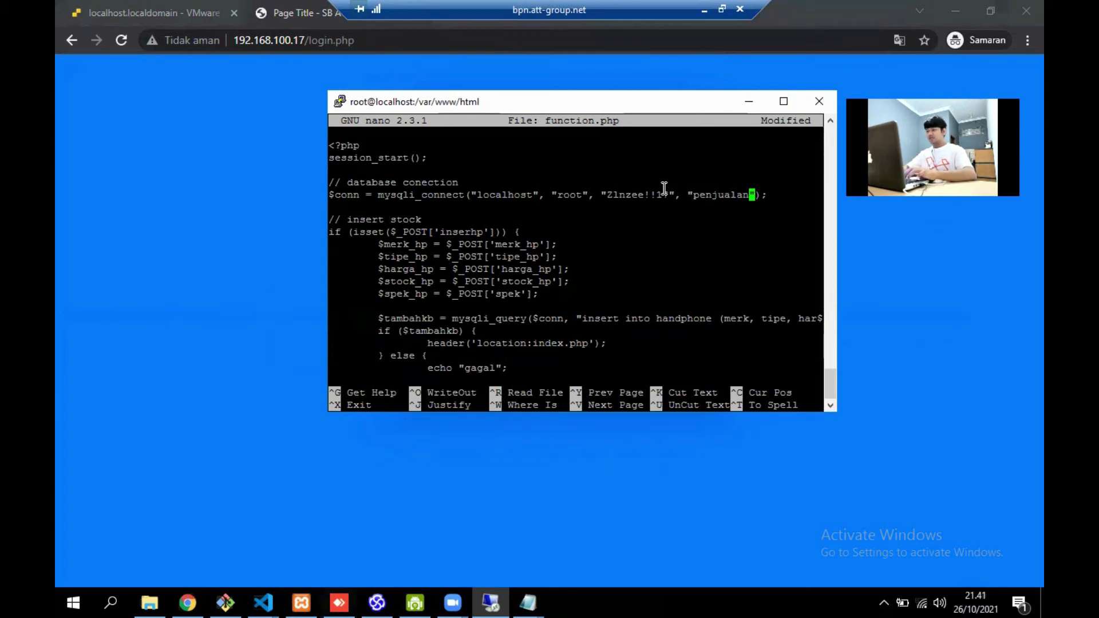
key("ctrl+x")
key("y")
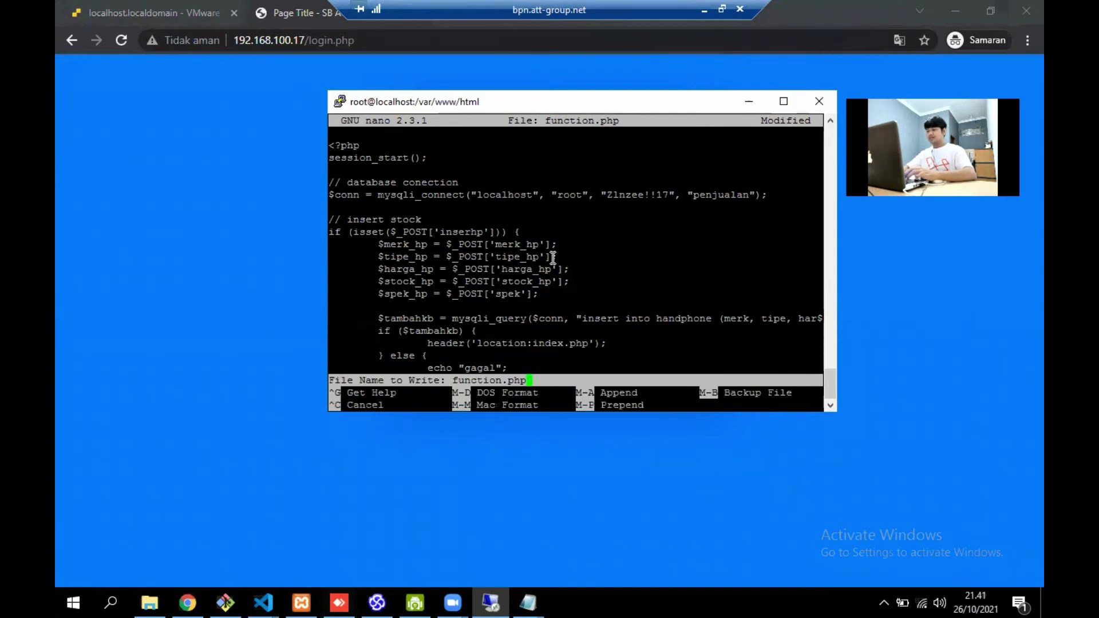
key("Return")
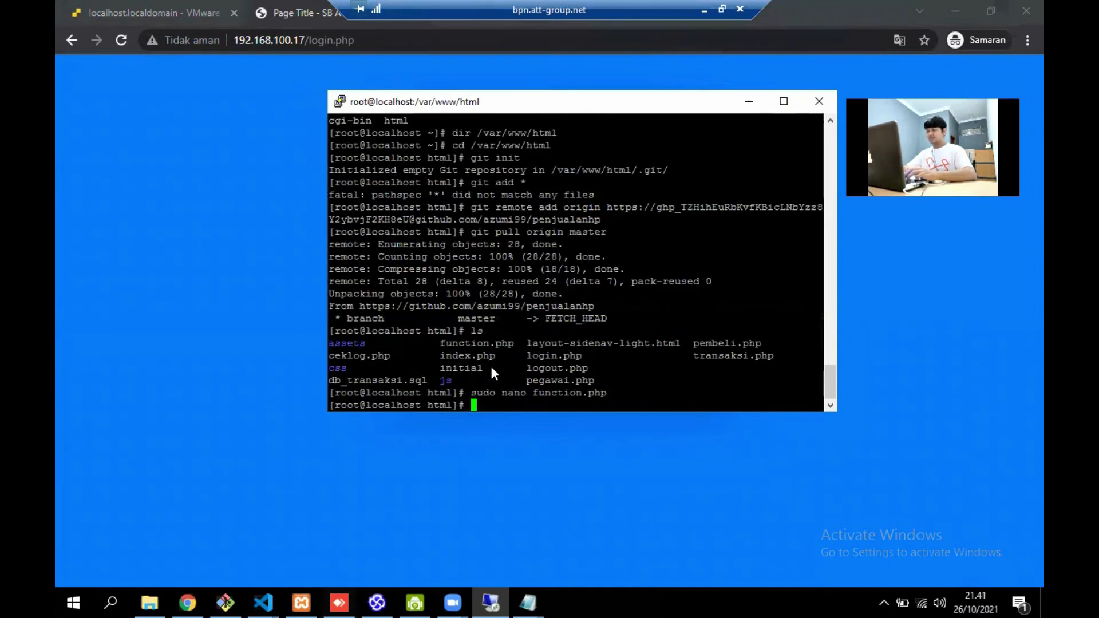
- Log in to the web app with the admin's e-mail address and password
left_click(361, 39)
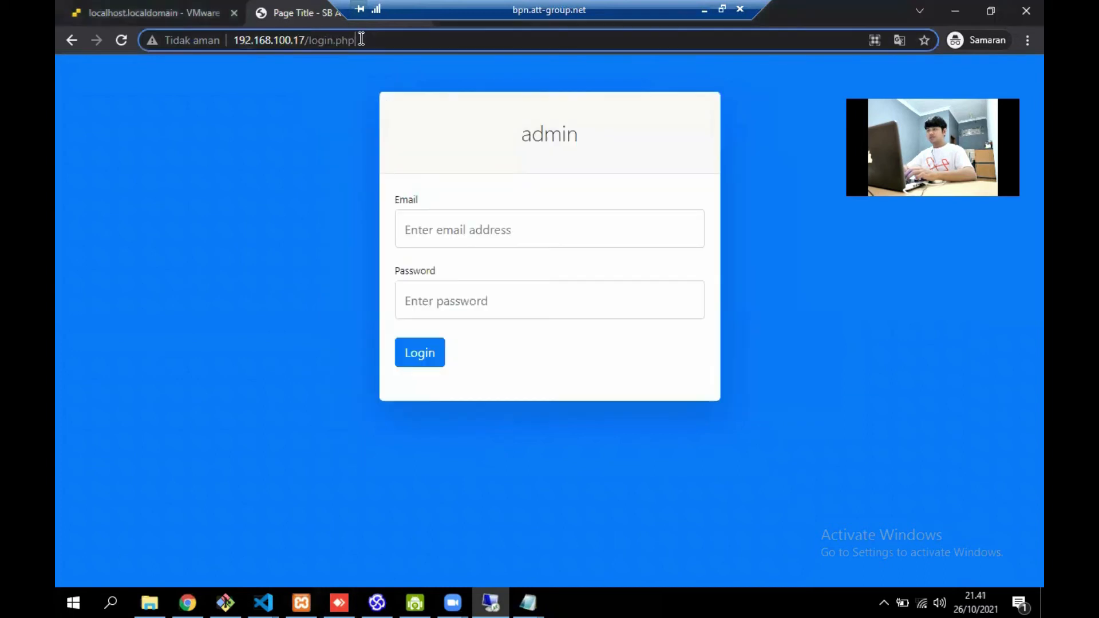
left_click(442, 230)
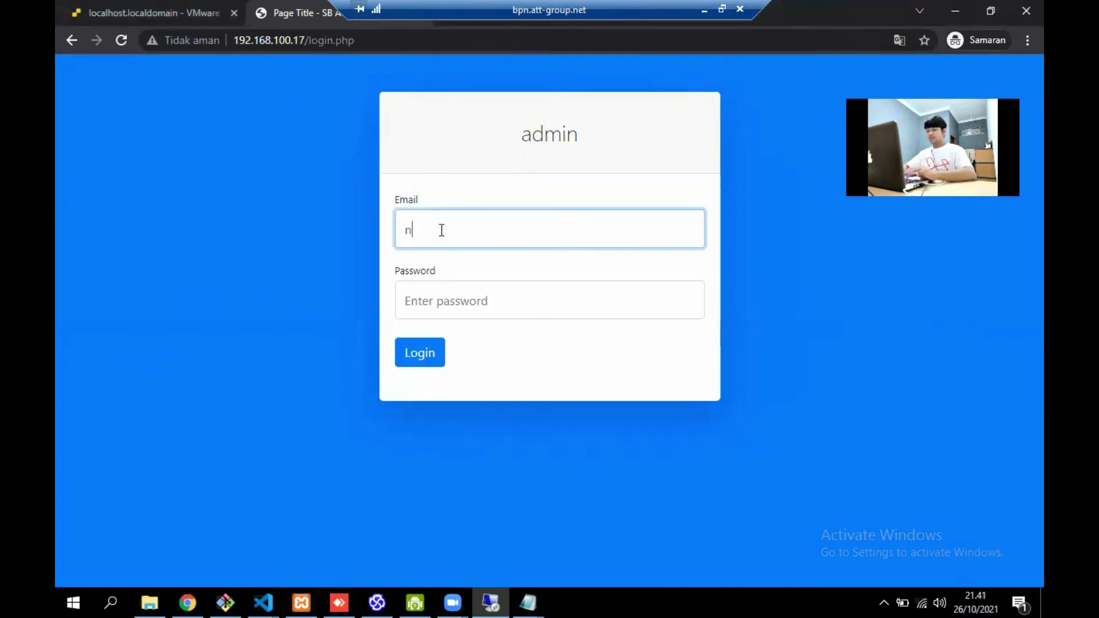
key("Tab")
type("•••••")
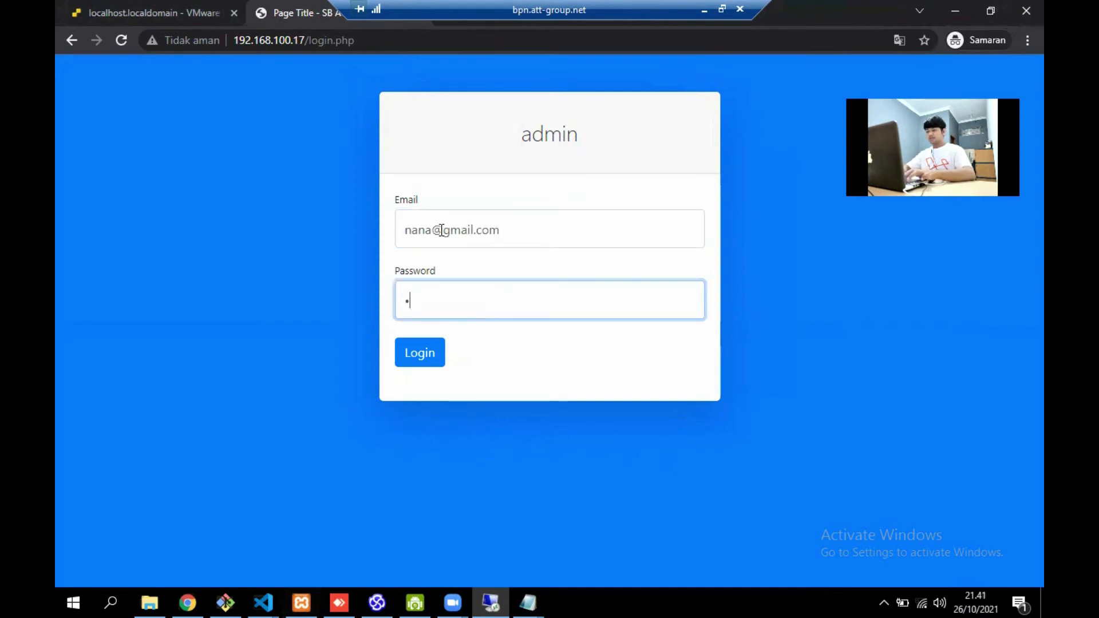
type("•••")
key("Return")
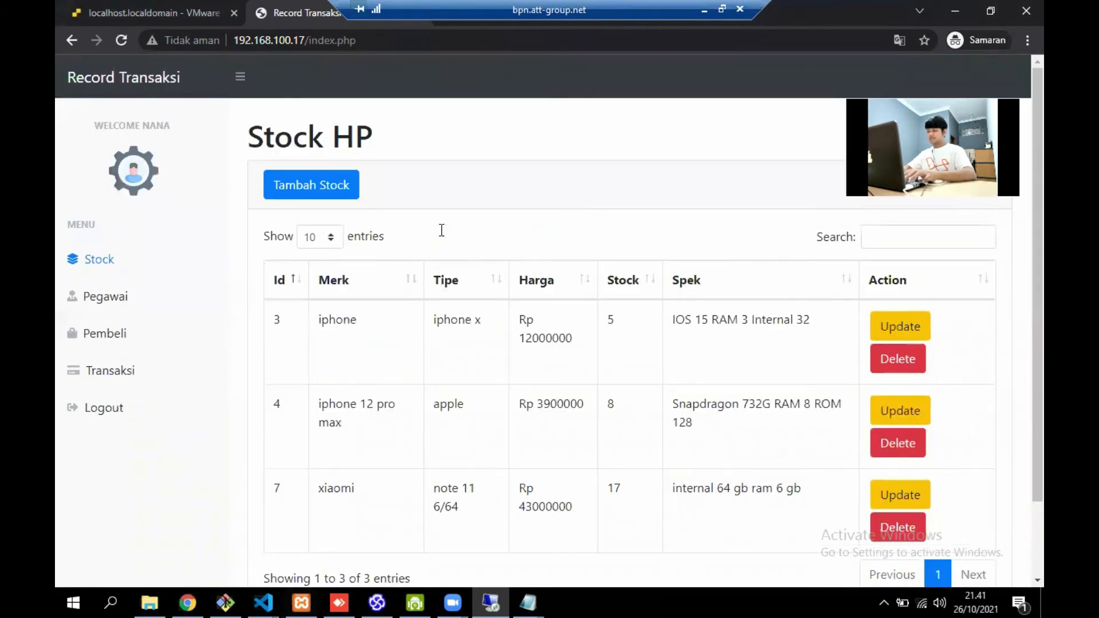
- Browse the Pegawai, Pembeli and Transaksi pages of the web app
key("ctrl+minus")
key("ctrl+minus")
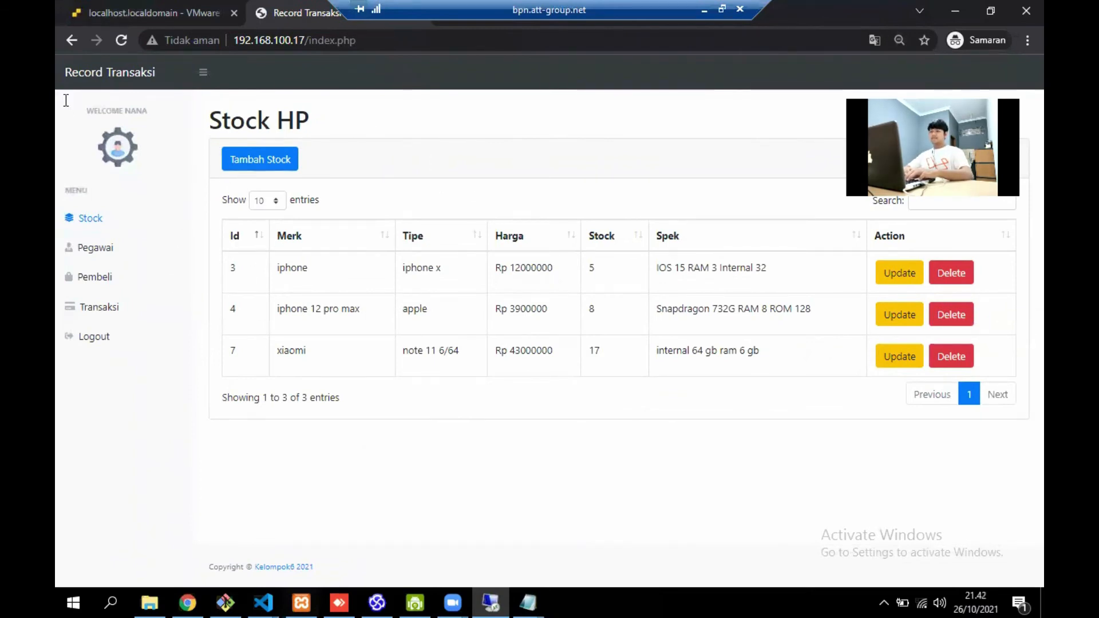
left_click(91, 246)
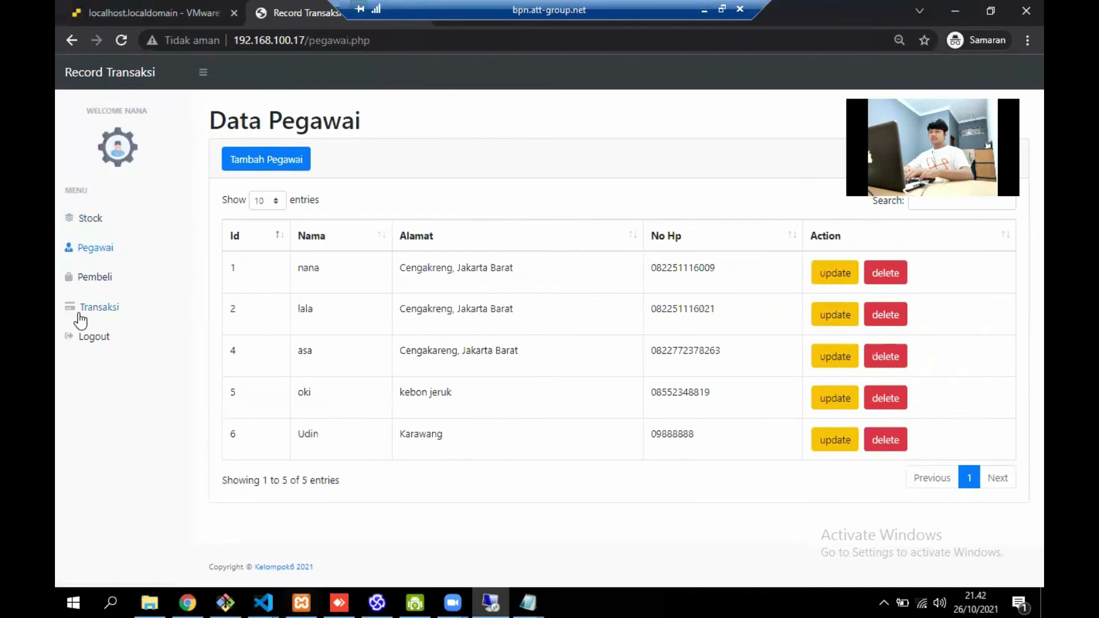
left_click(86, 279)
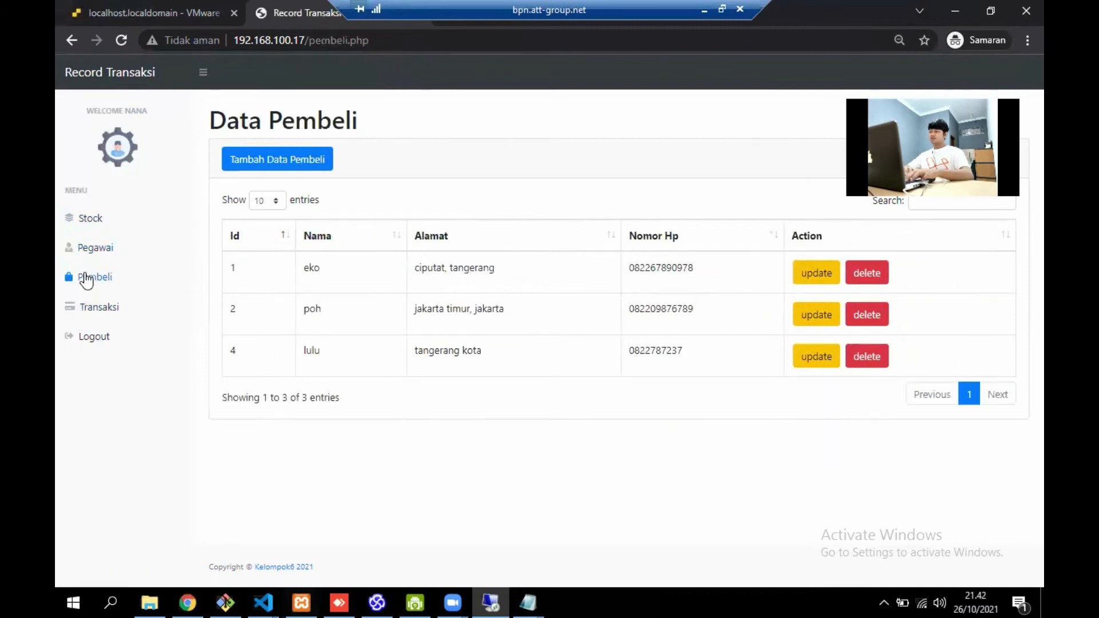
left_click(91, 304)
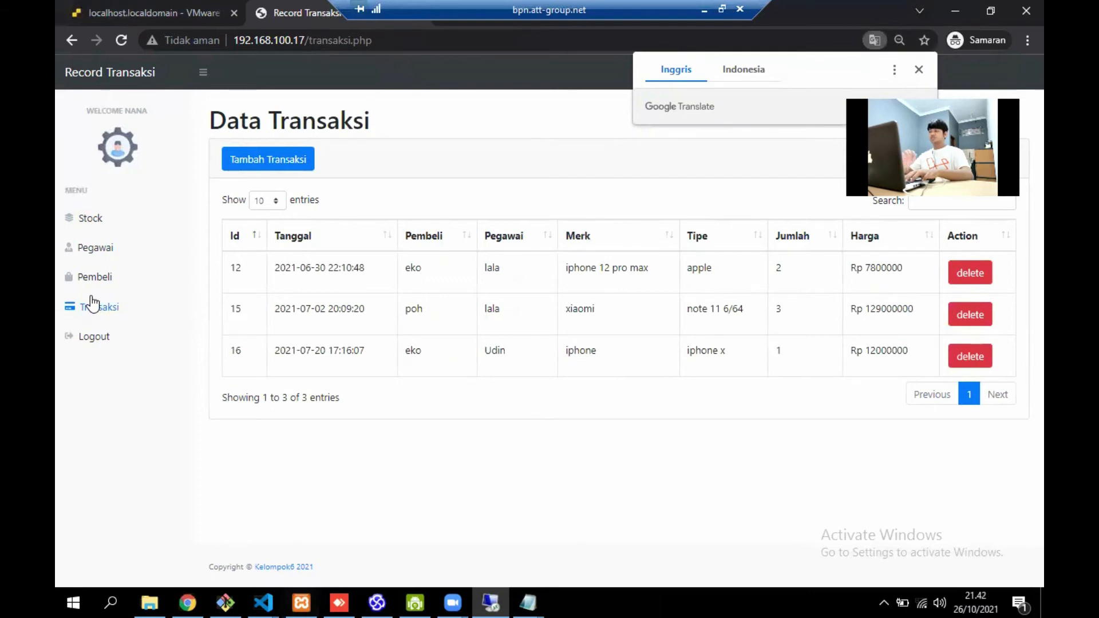
left_click(89, 222)
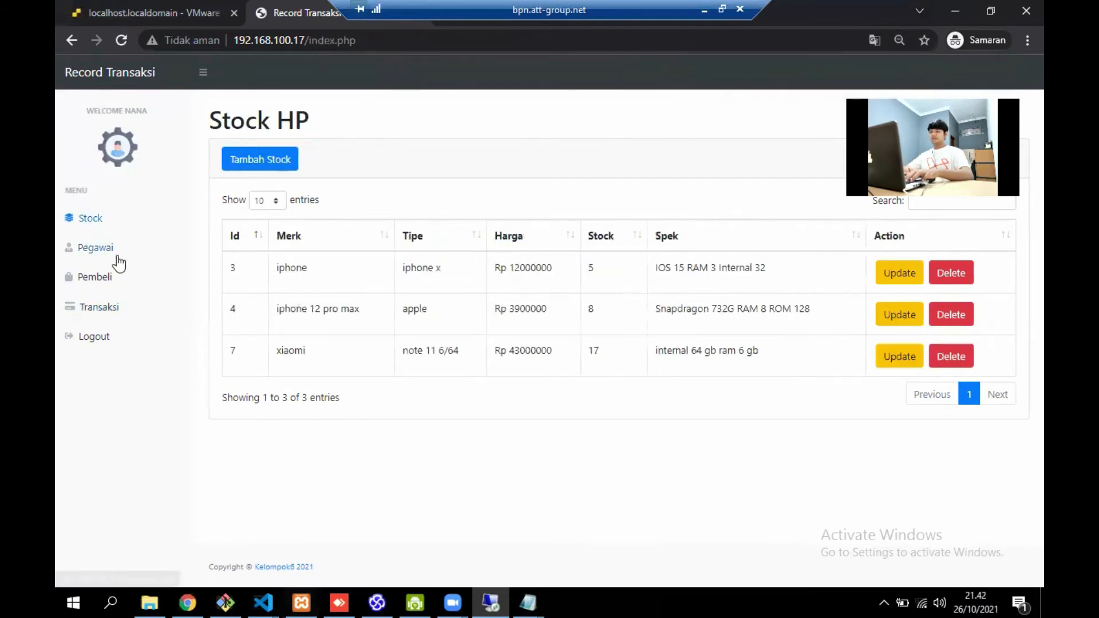
left_click(95, 247)
left_click(101, 277)
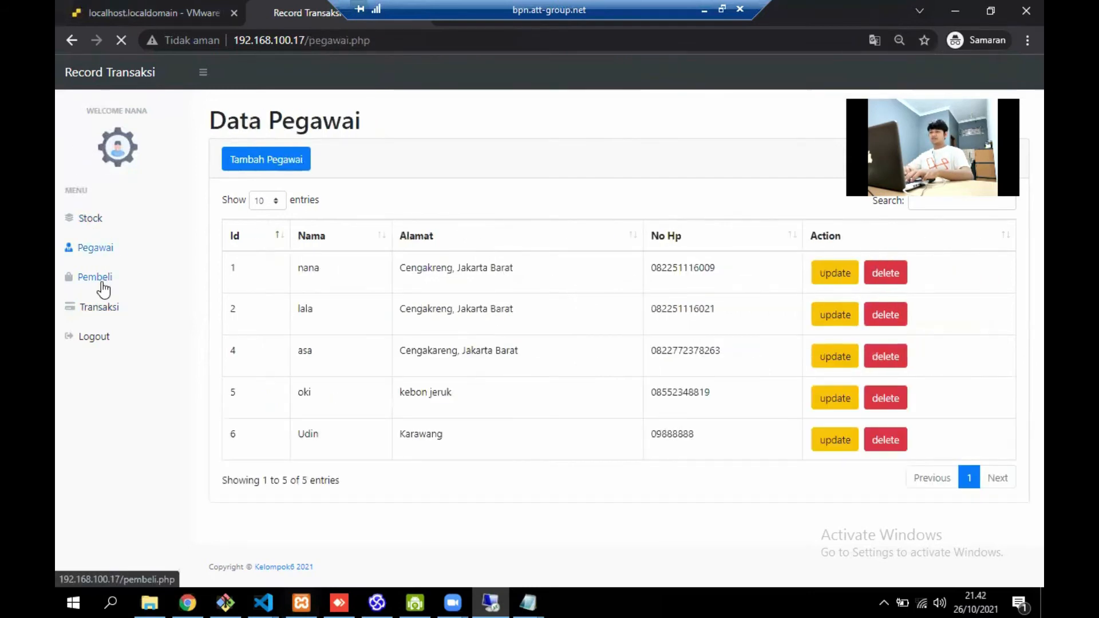
- Open the add stock form on the Stock page and enter brand iphone and type iphone x
left_click(86, 217)
left_click(265, 161)
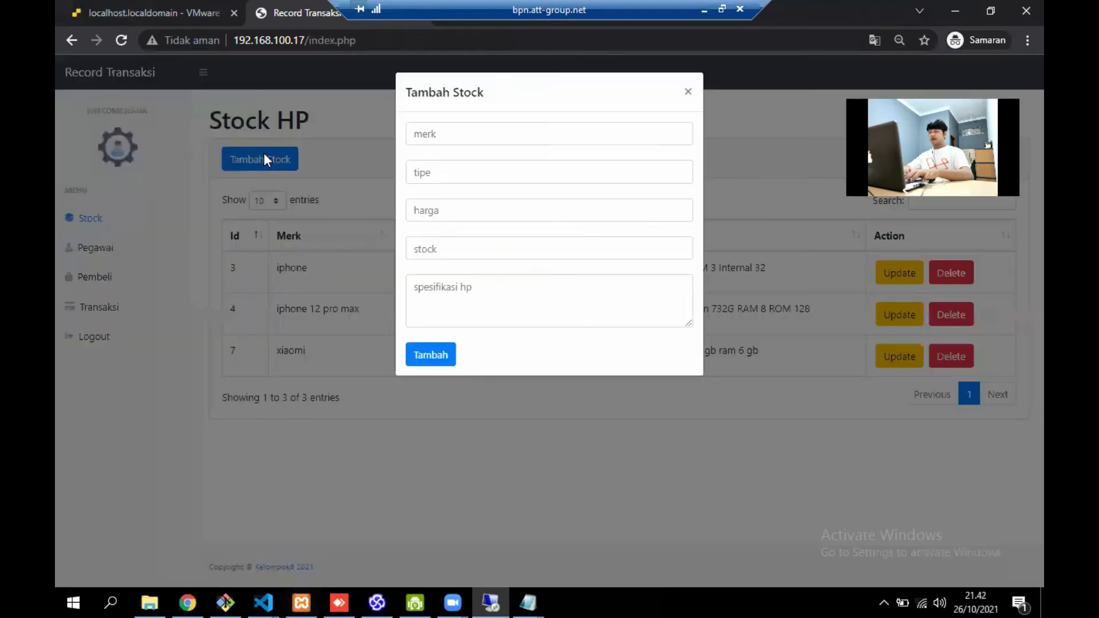
left_click(474, 136)
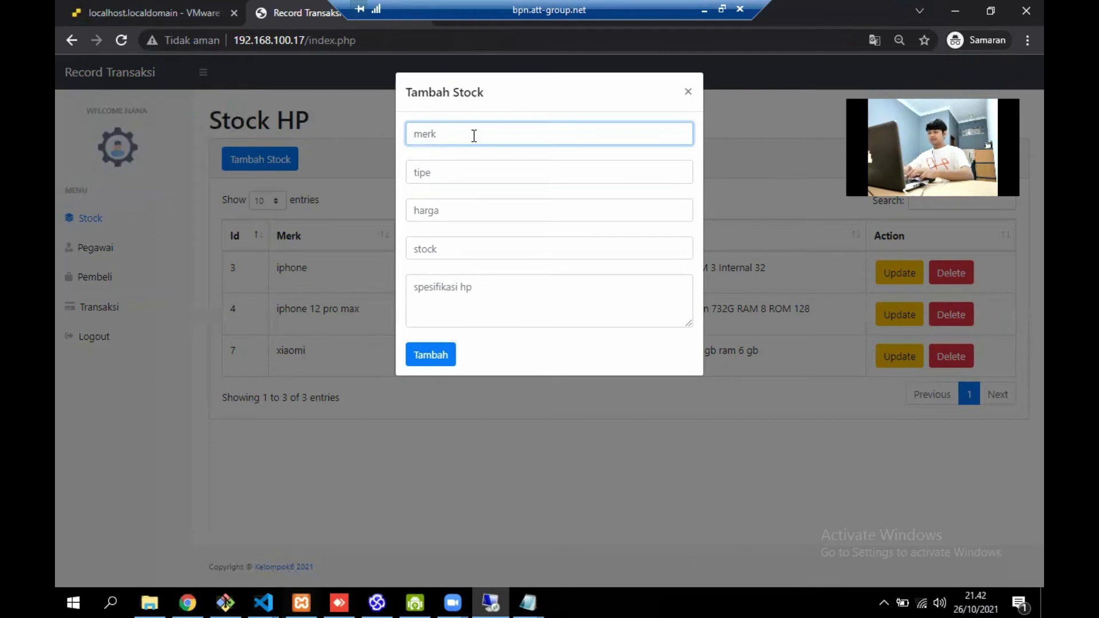
type("iphone")
key("Tab")
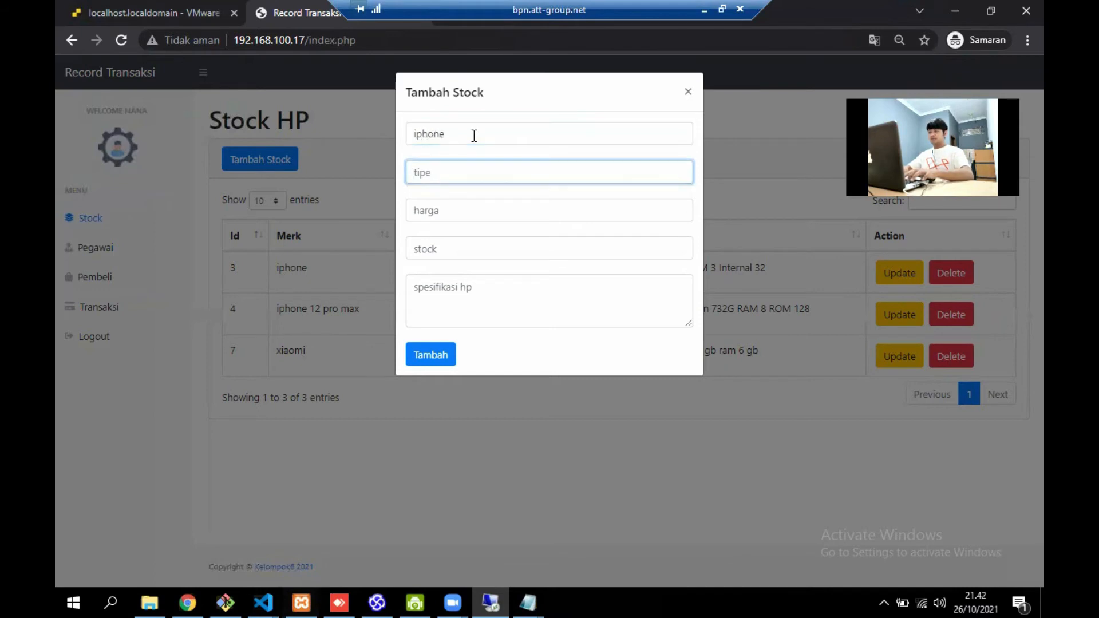
type("iphne")
key("BackSpace")
key("BackSpace")
type("one x")
- Set the price to 12000000, stock to 3, specification to ram8 iinternal 128, and submit the new stock item
left_click(467, 212)
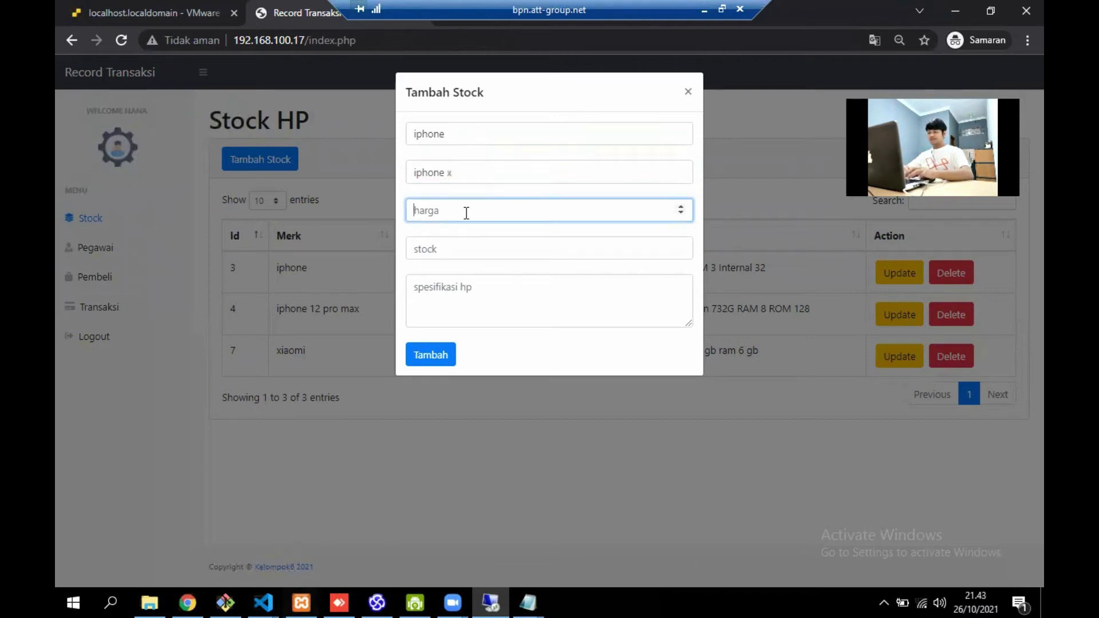
type("12000000")
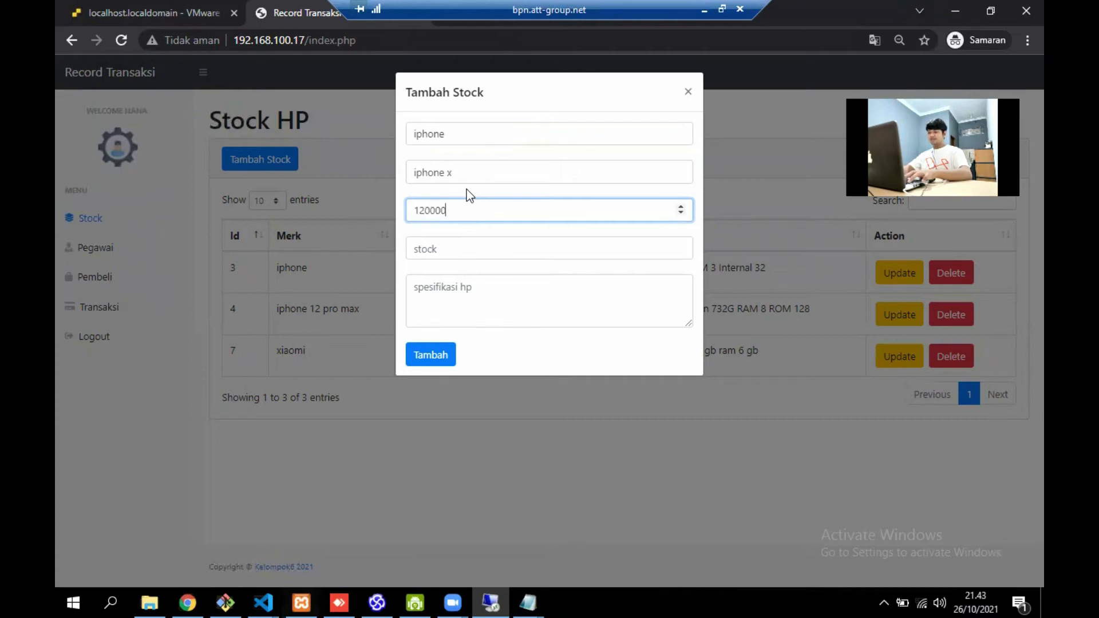
left_click(460, 246)
type("3")
left_click(471, 298)
type("ram")
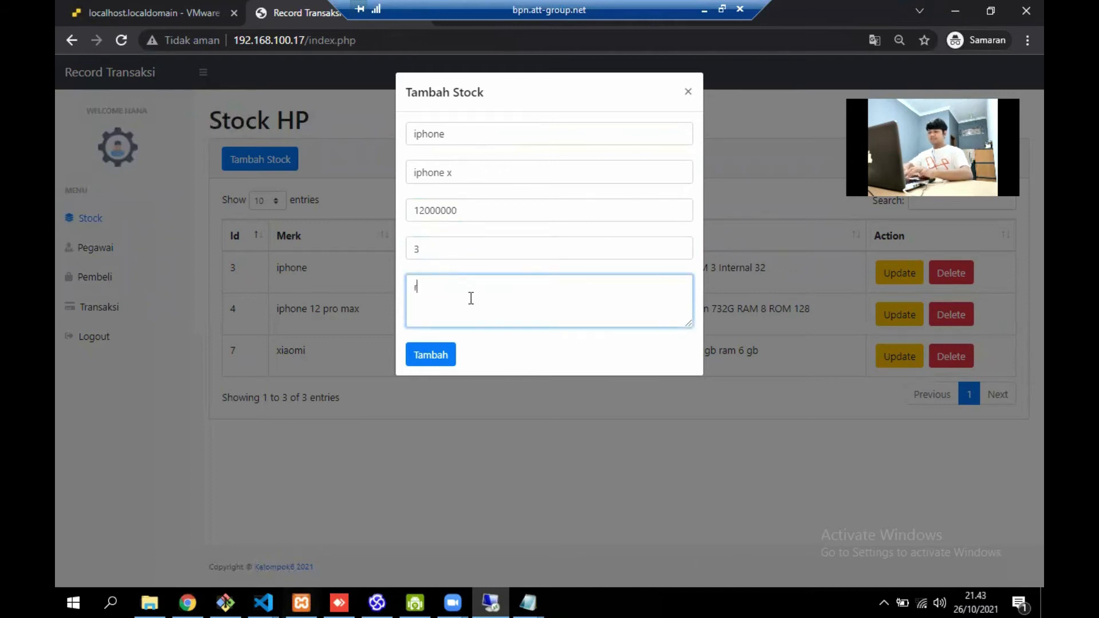
type("iinternal ")
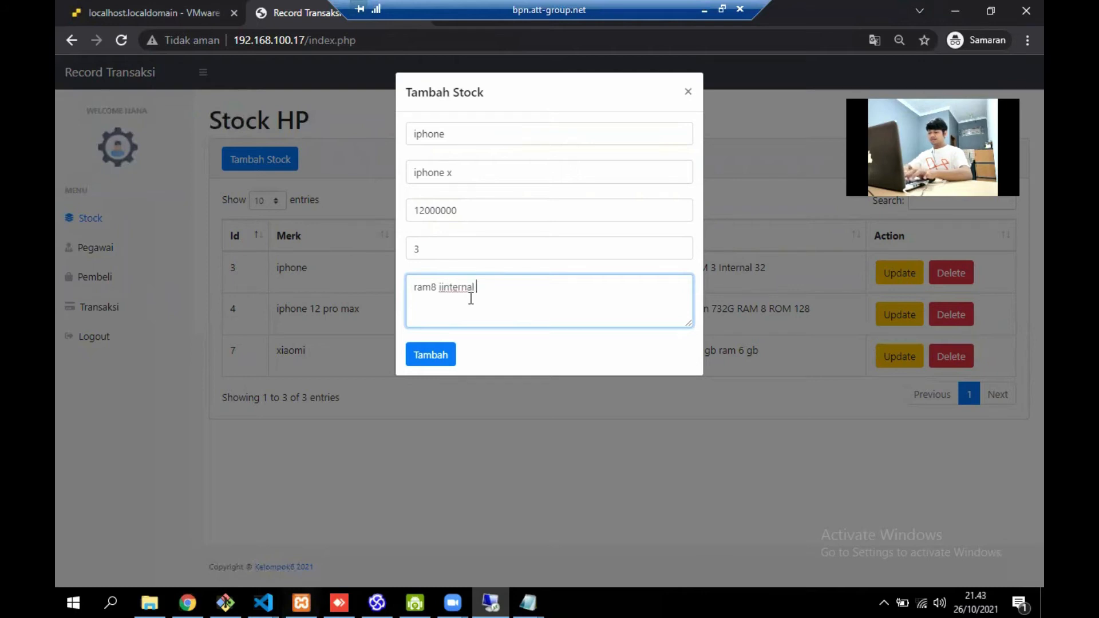
type("128")
left_click(436, 356)
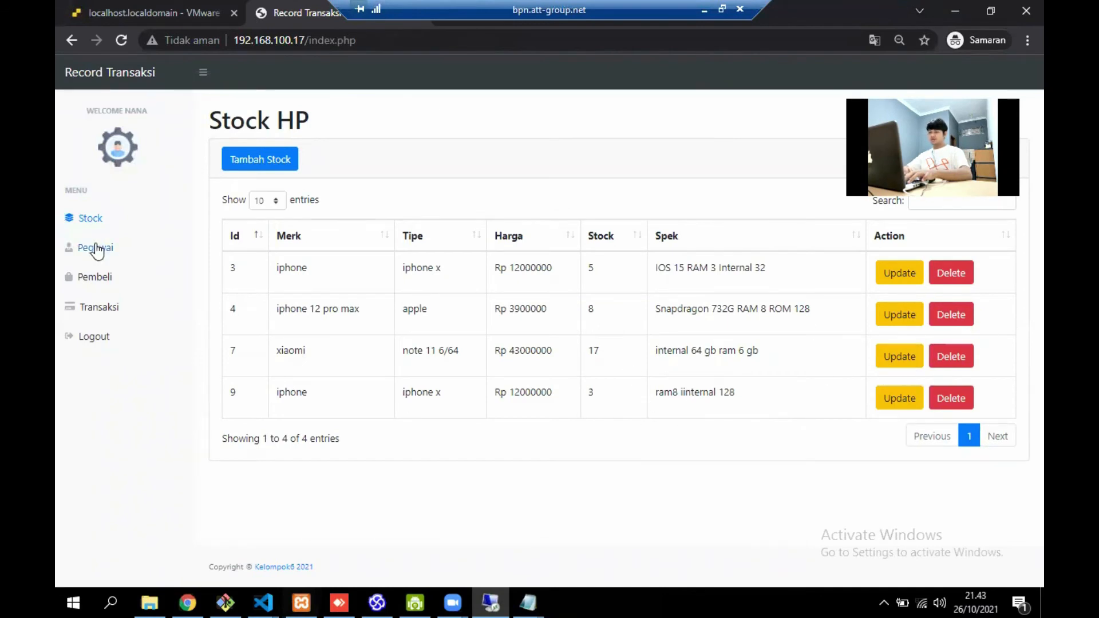
- Add a transaction with buyer eko, employee nana, item iphone iphone x and quantity 2
left_click(94, 248)
left_click(99, 276)
left_click(100, 307)
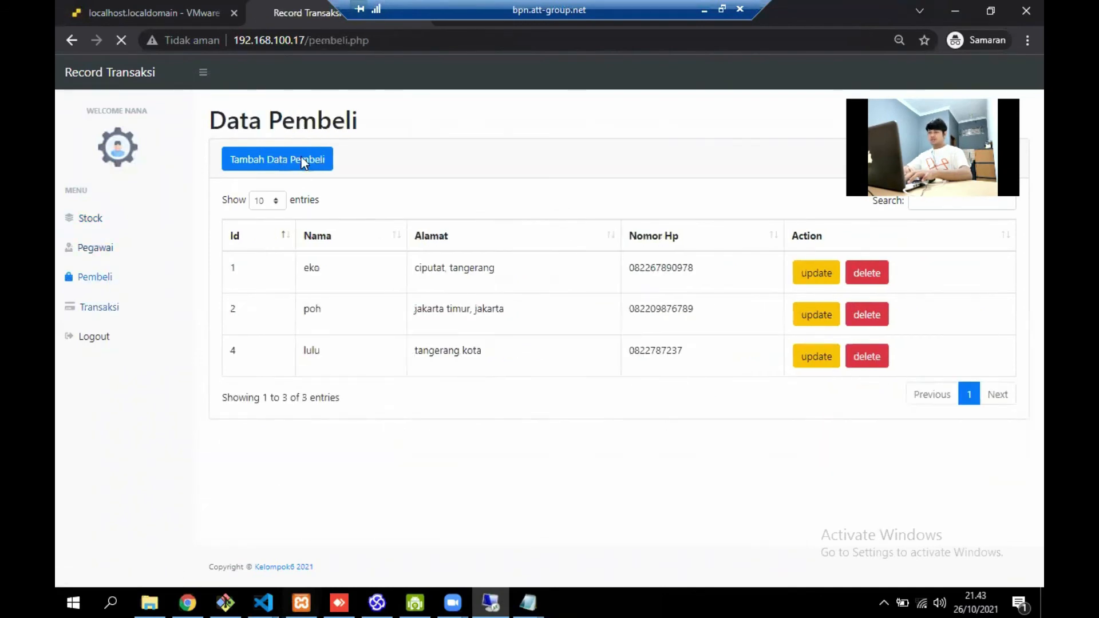
left_click(295, 161)
left_click(545, 140)
left_click(498, 168)
left_click(497, 171)
left_click(469, 216)
left_click(469, 213)
left_click(447, 245)
left_click(451, 247)
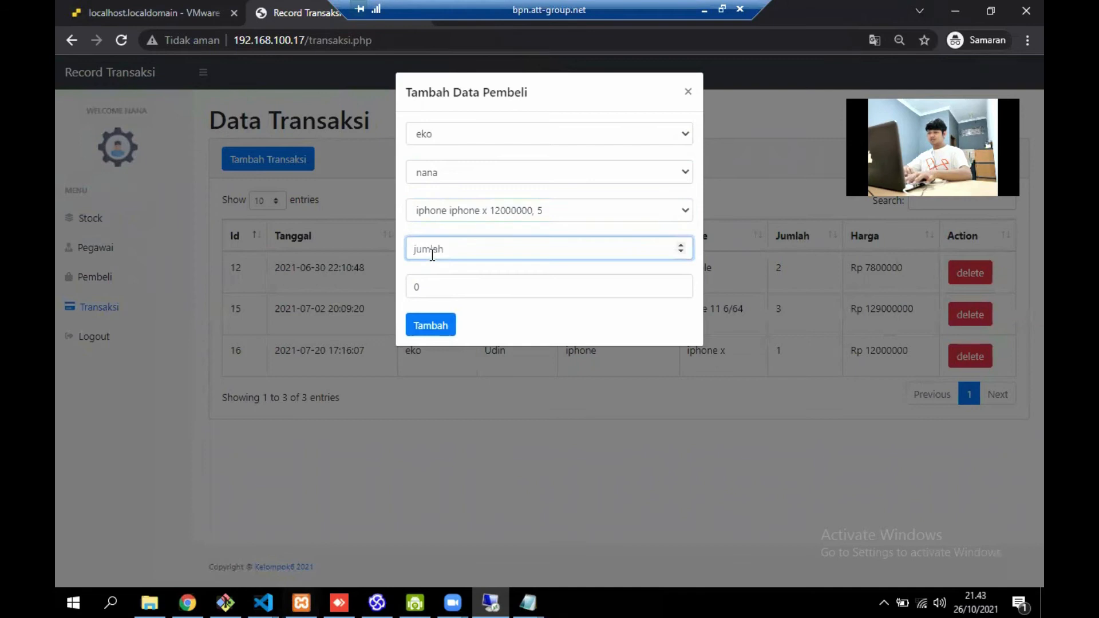
type("2")
left_click(421, 319)
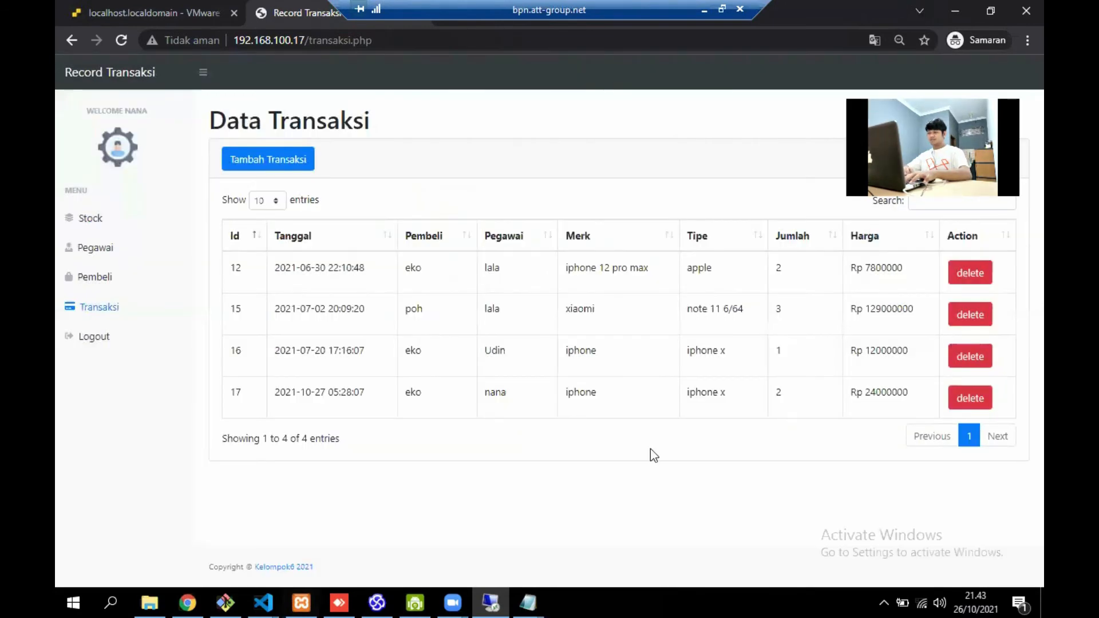
- Delete the eko iphone 12 pro max transaction and open the Pegawai page
left_click(969, 271)
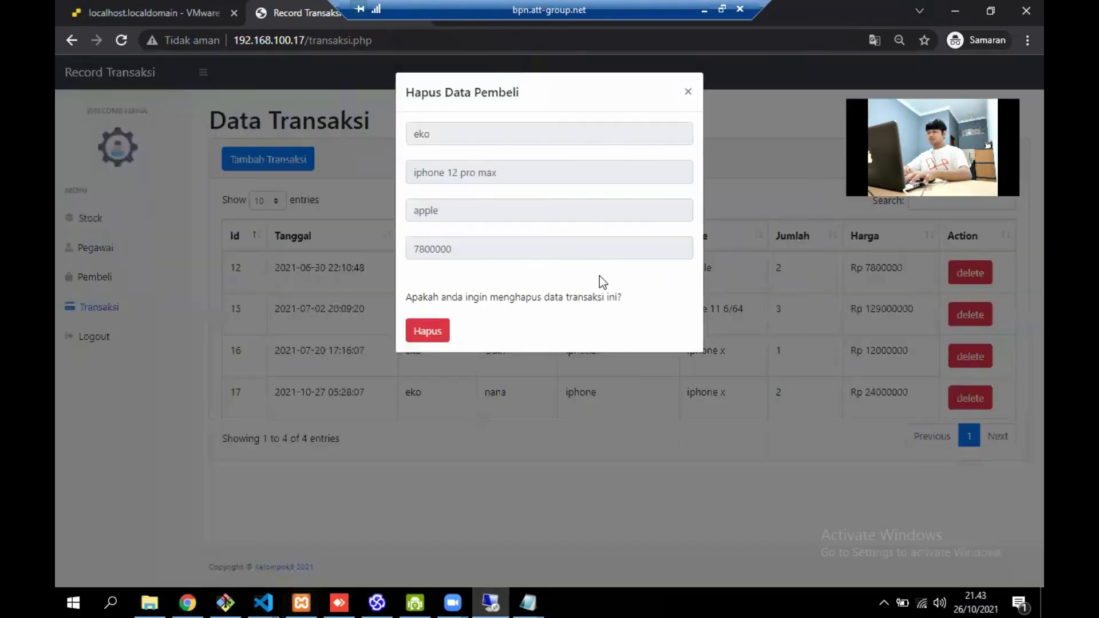
left_click(429, 330)
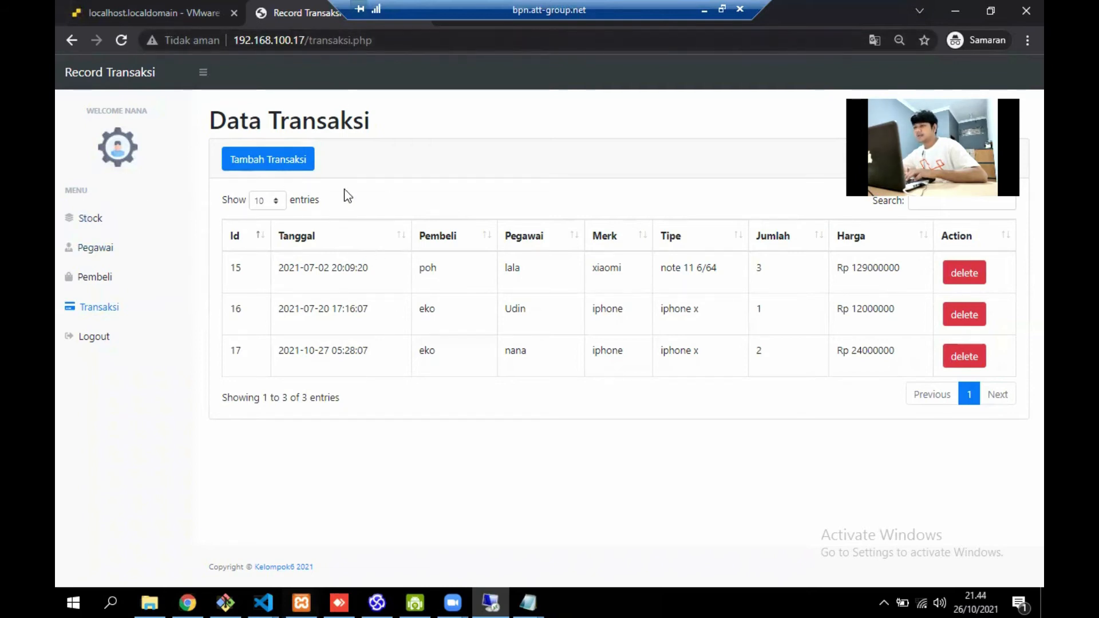
left_click(72, 243)
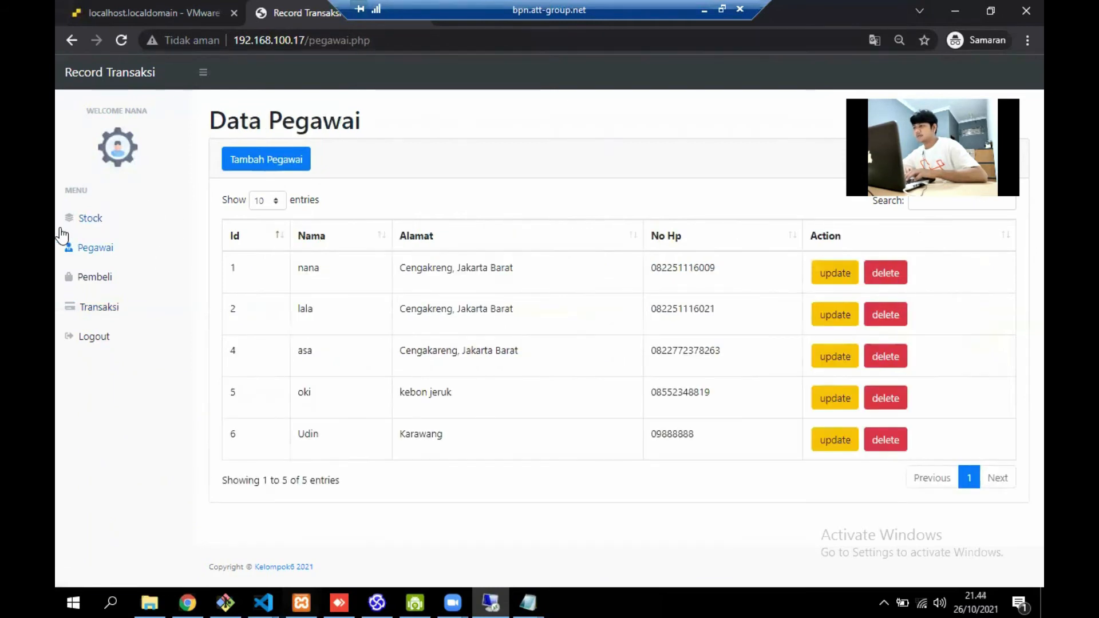
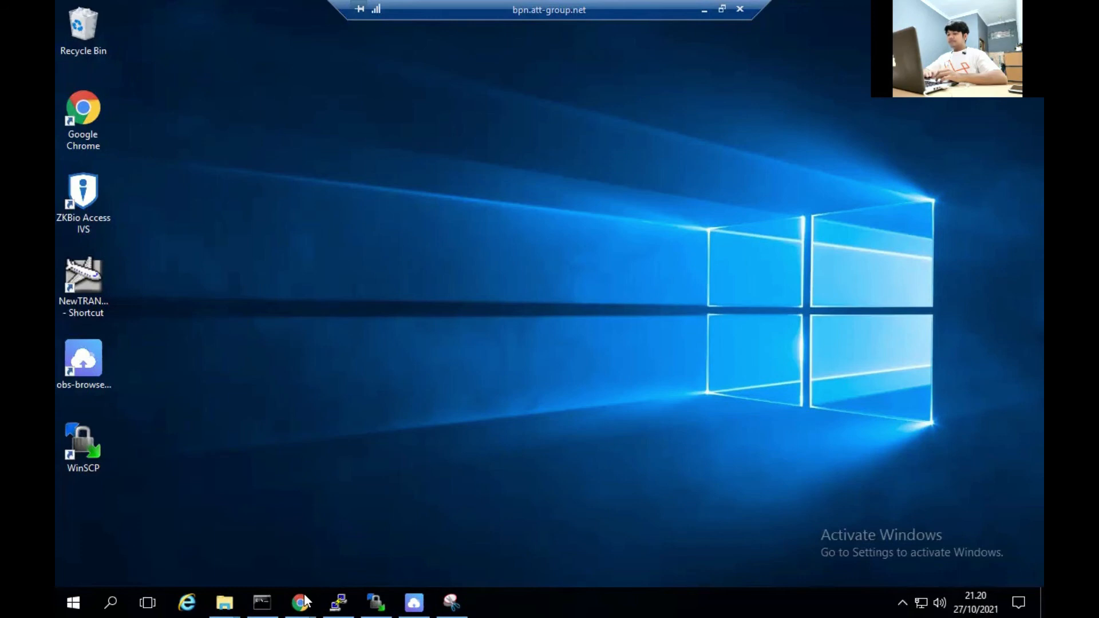
- Log in to the ESXi host client as root with the account password and open the centos virtual machine
mouse_move(304, 600)
left_click(350, 508)
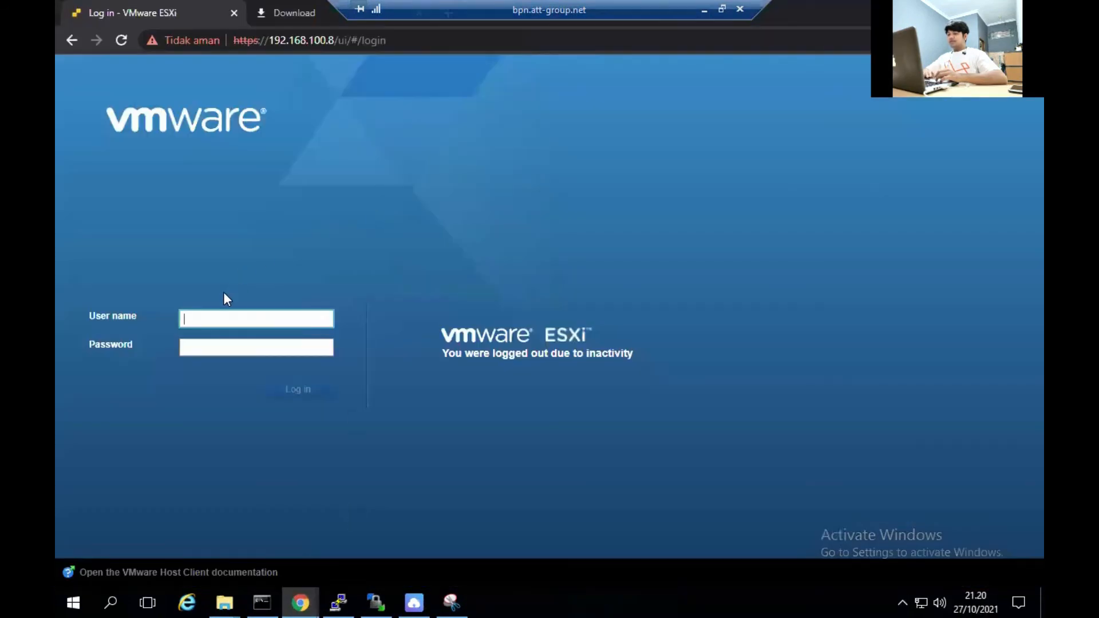
left_click(206, 315)
left_click(195, 345)
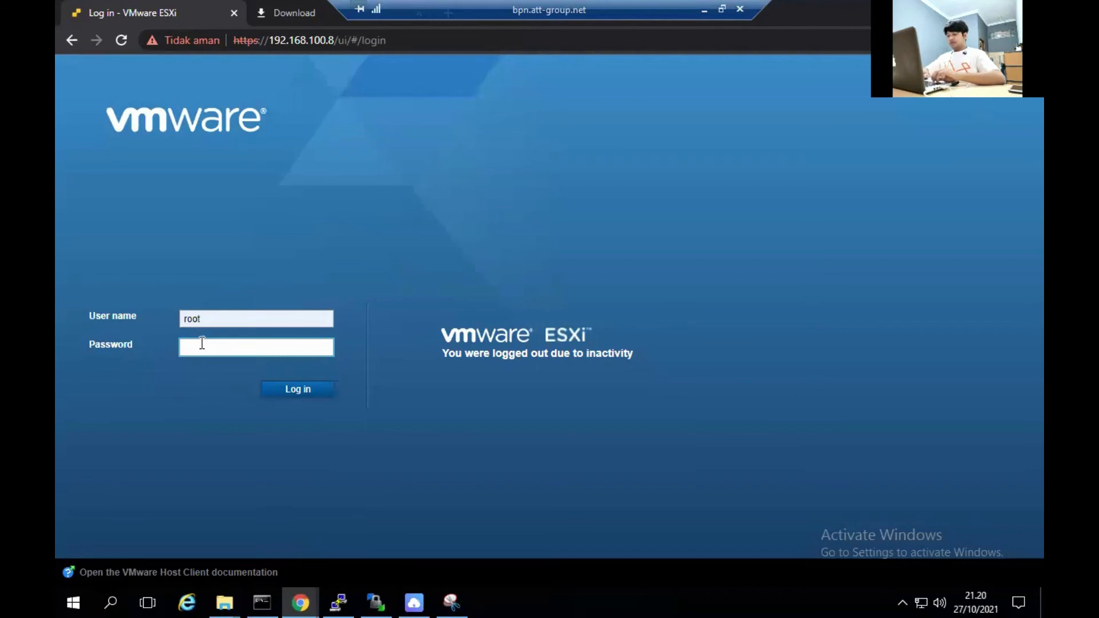
type("••••••••")
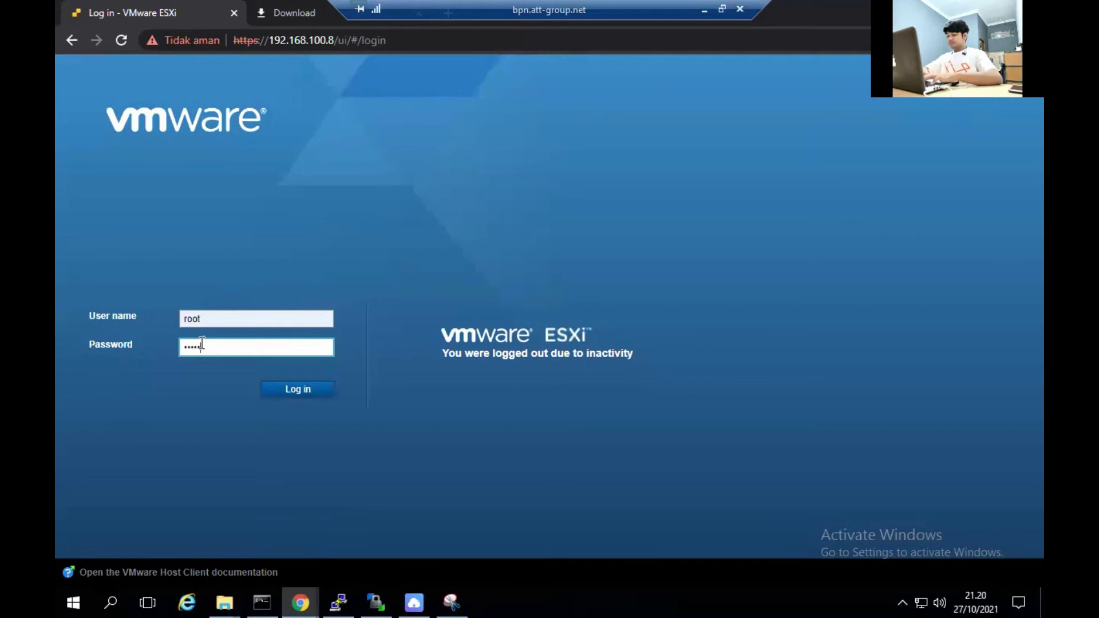
type("••••••")
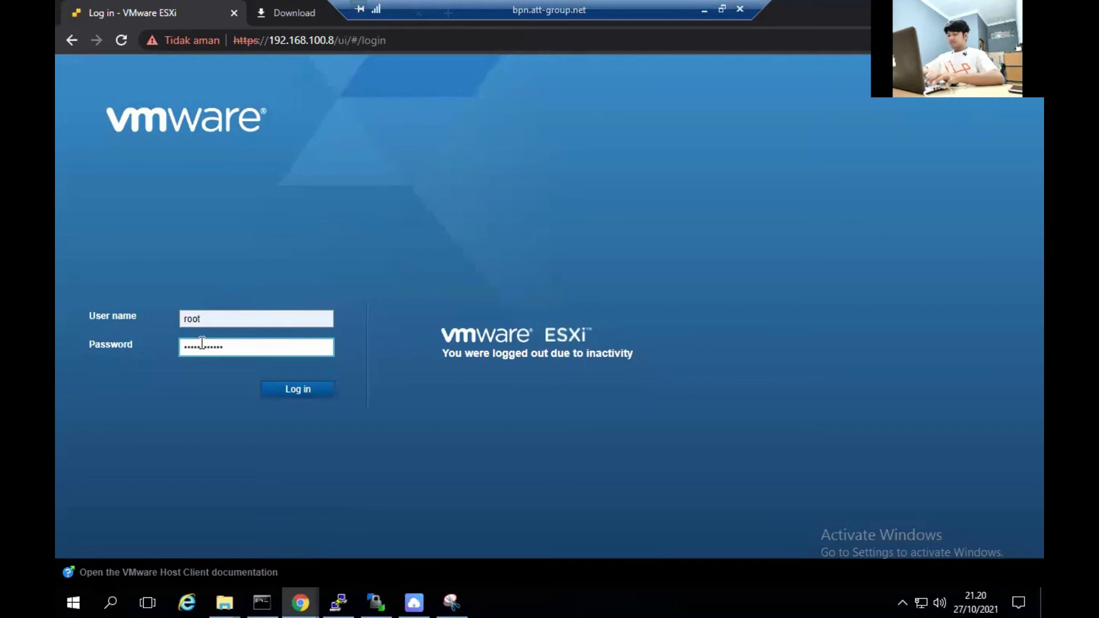
key("Return")
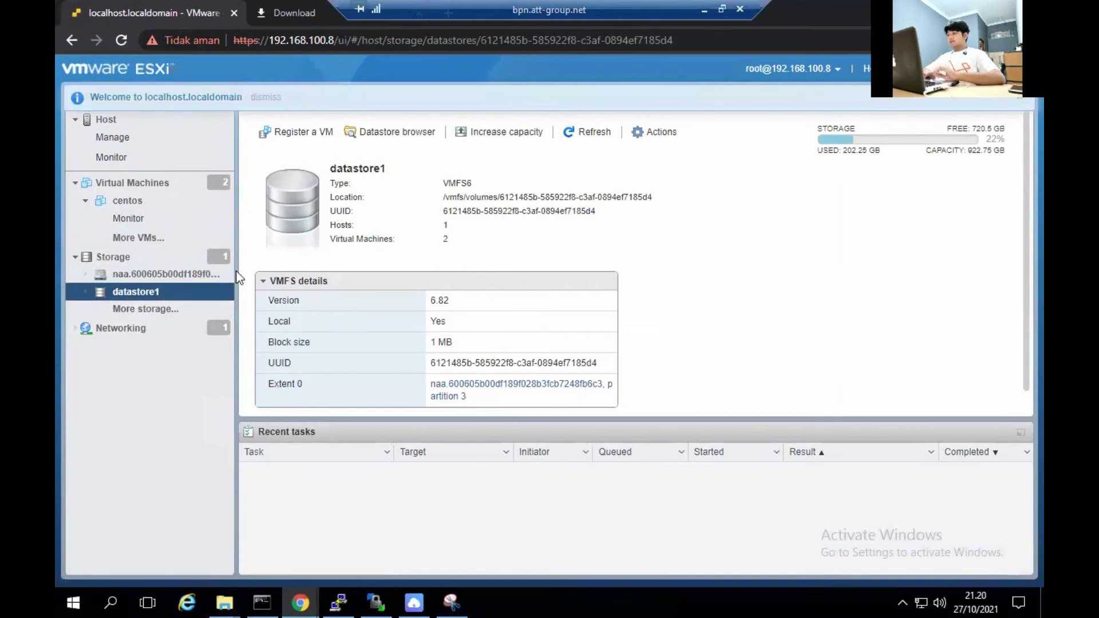
left_click(127, 201)
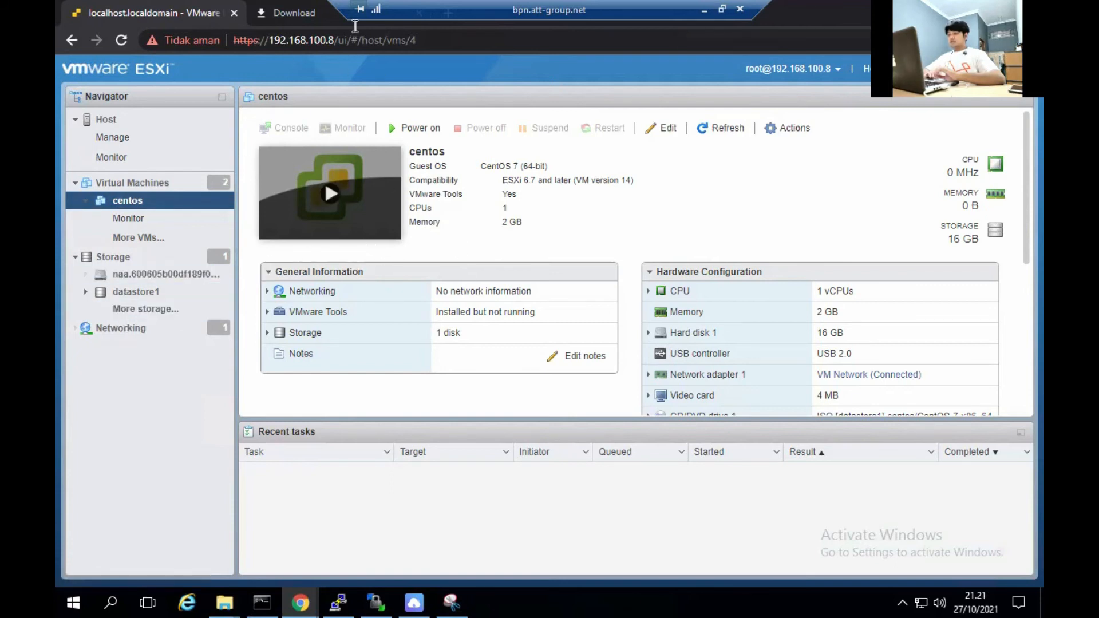
- Browse to 192.168.100.17 in the second browser tab
left_click(286, 12)
left_click(295, 42)
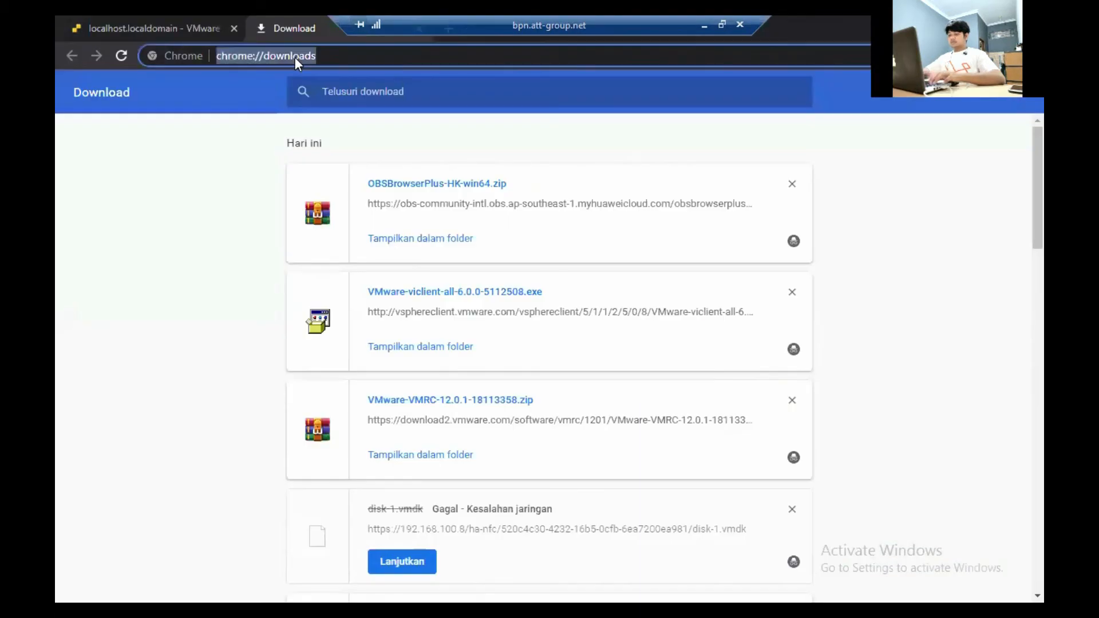
type("192.168.100.2")
key("BackSpace")
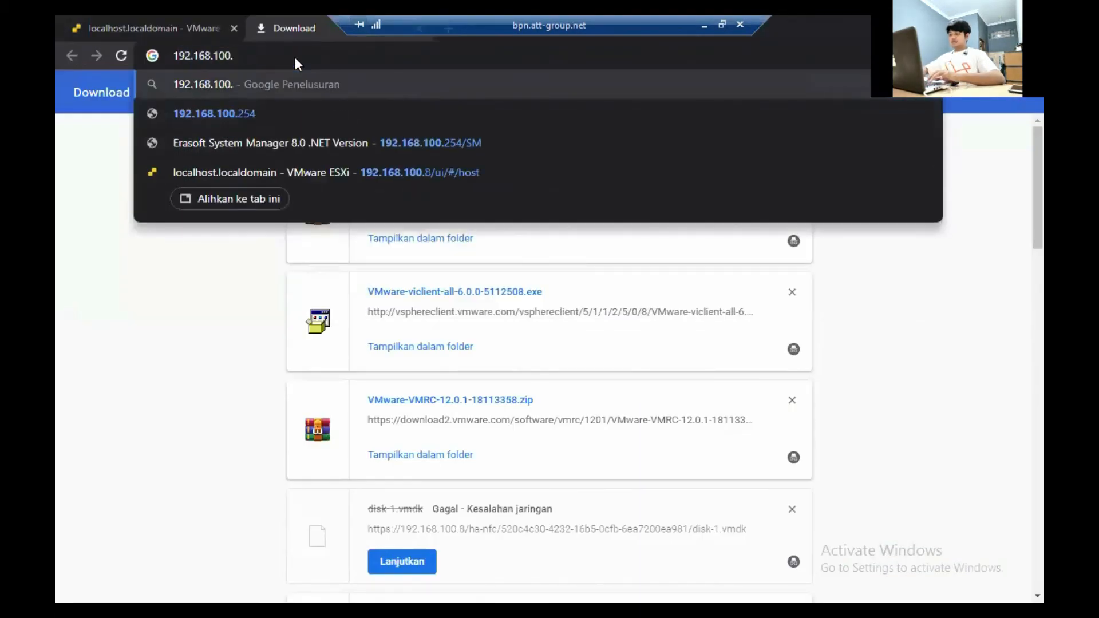
type("7")
key("BackSpace")
type("17")
key("Return")
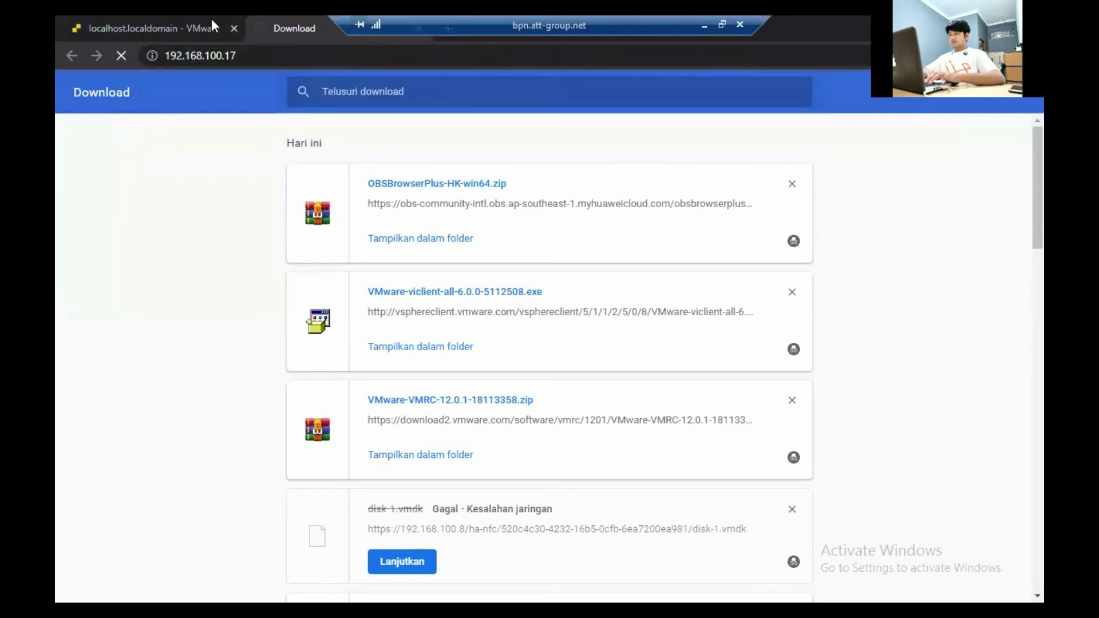
- Return to the ESXi tab, view datastore1's details, and minimize the browser
left_click(152, 26)
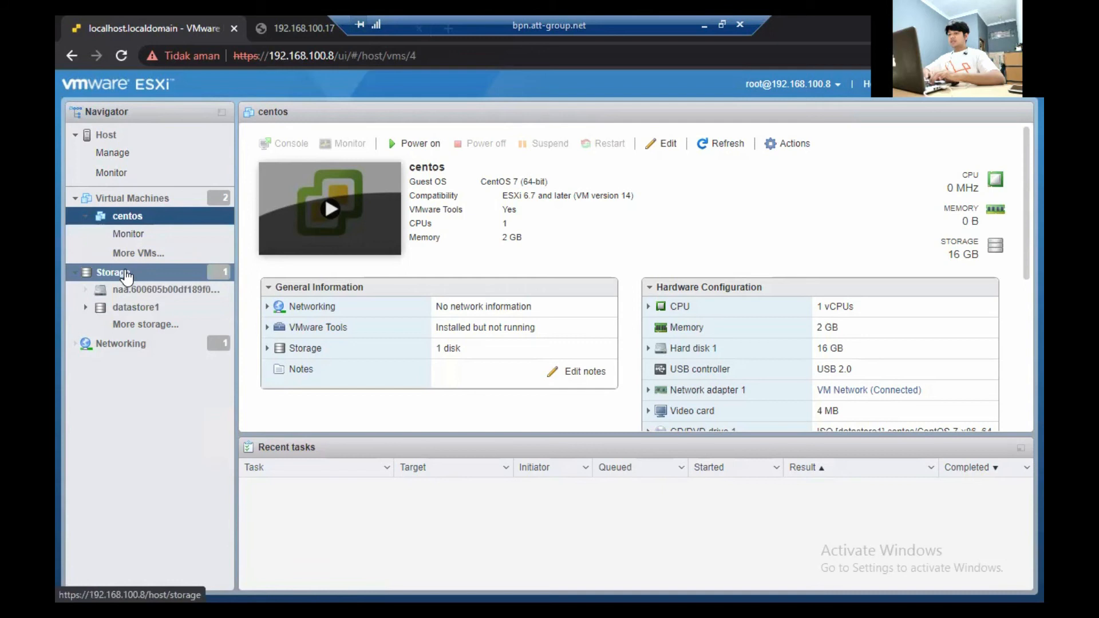
left_click(136, 308)
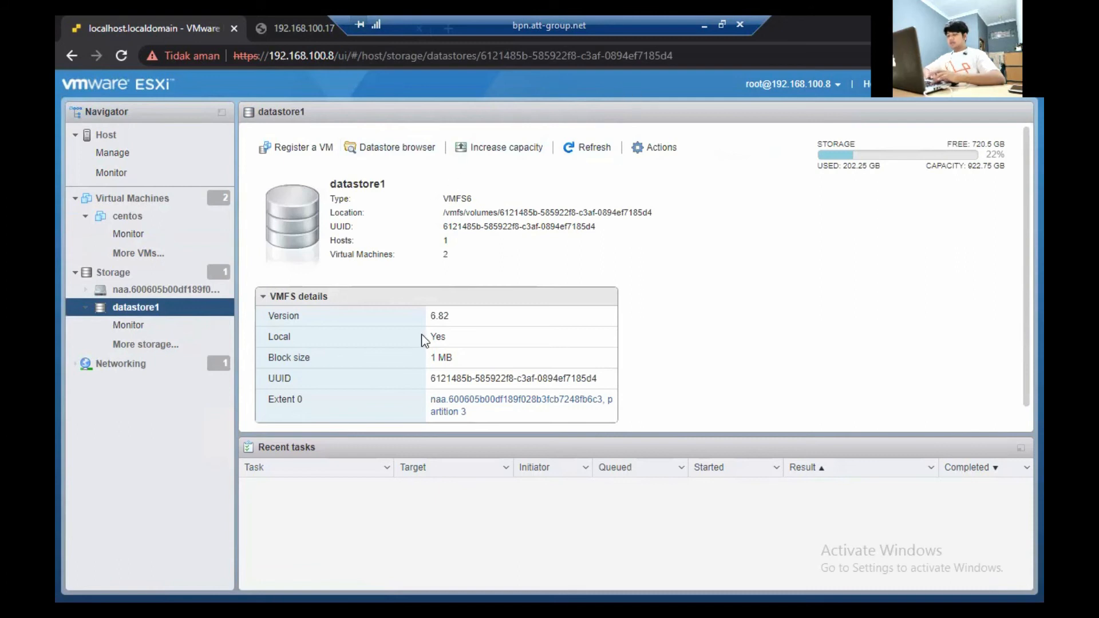
left_click(956, 24)
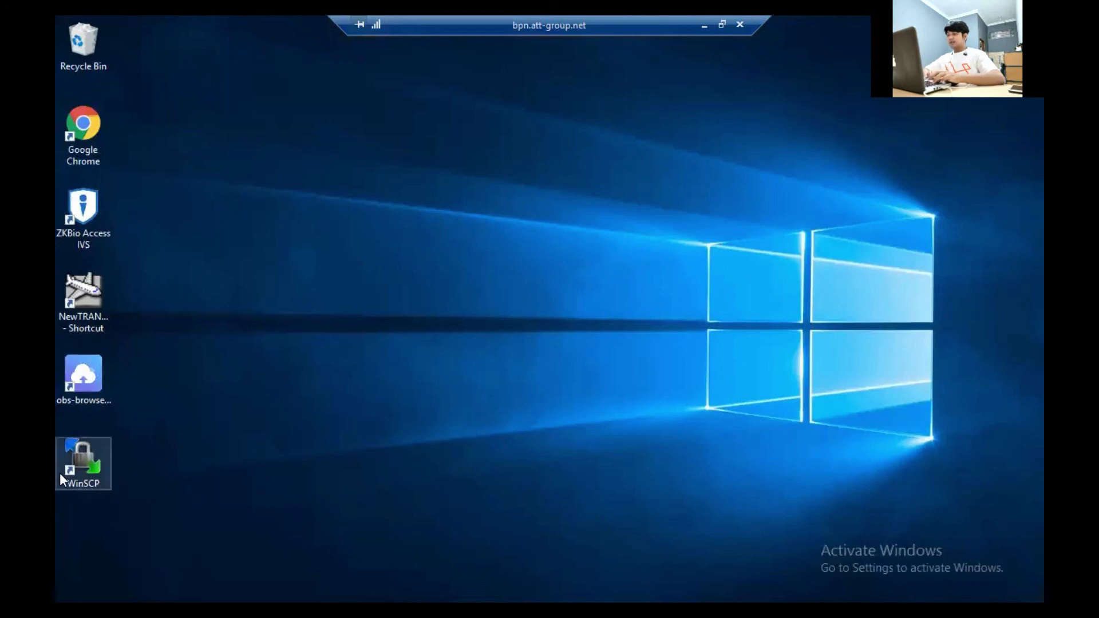
key("alt+Tab")
key("alt+Tab")
key("alt+Tab")
key("alt+Tab")
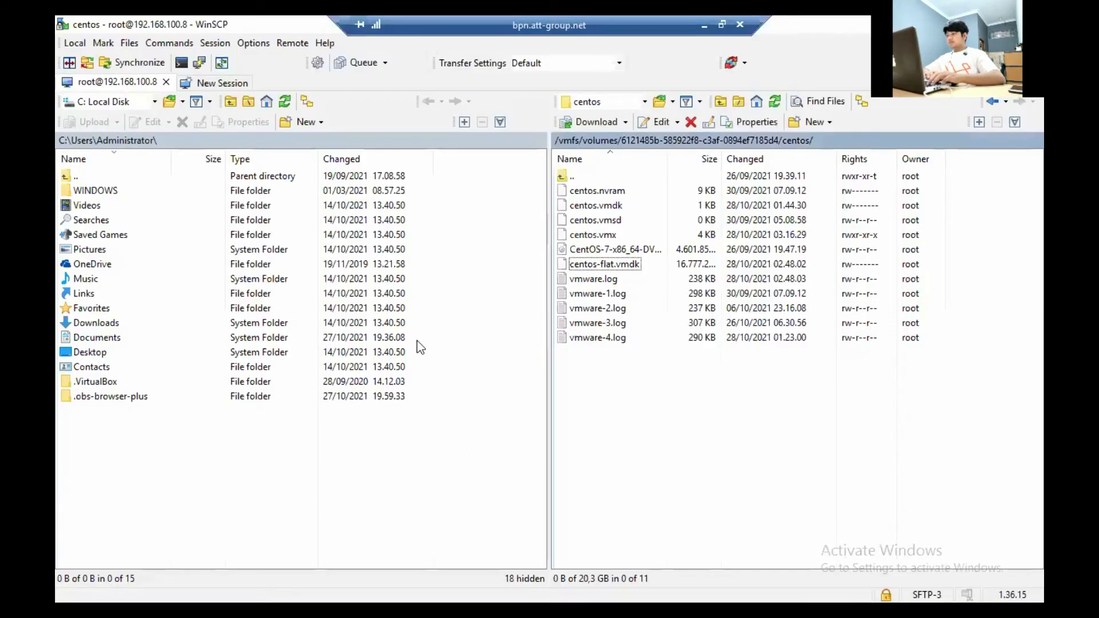
left_click(302, 122)
left_click(83, 42)
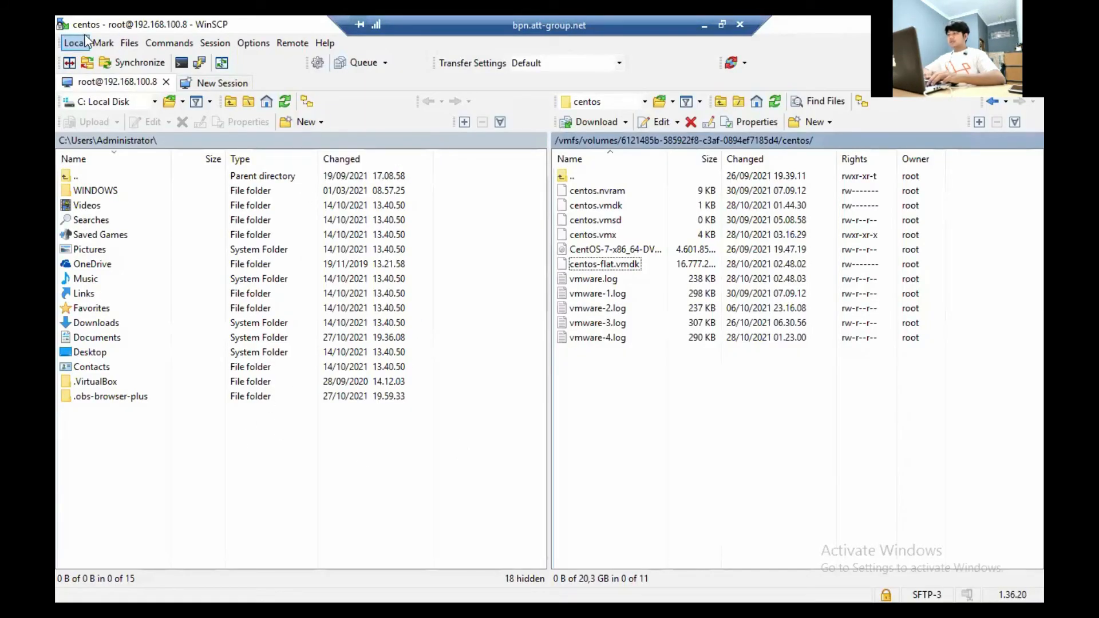
key("alt+F4")
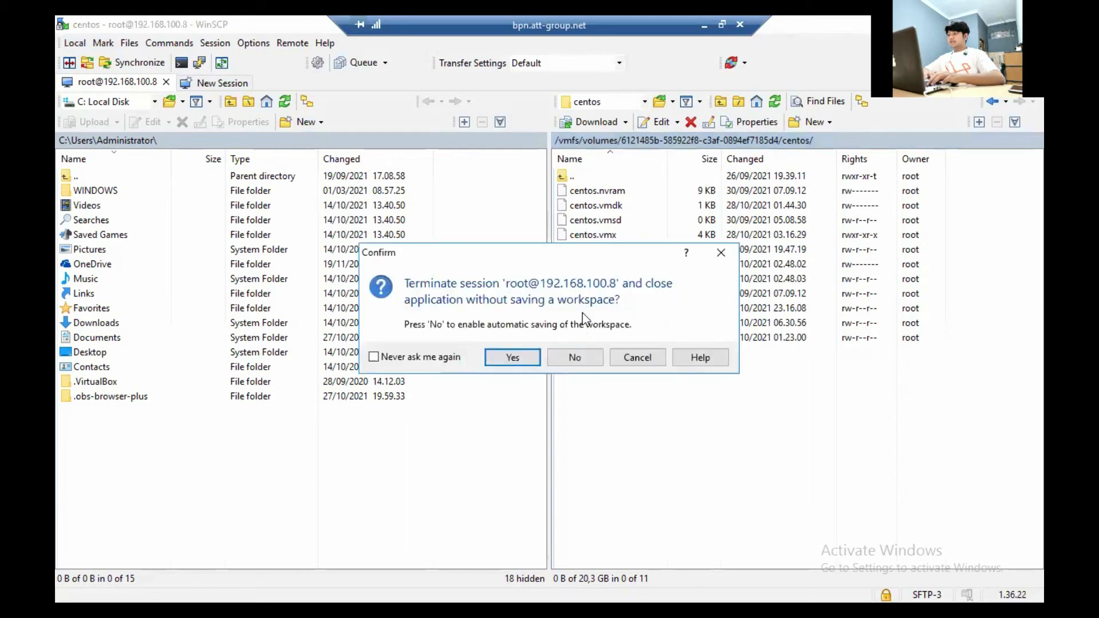
left_click(518, 358)
- Launch WinSCP again to get a new SFTP login dialog
double_click(81, 447)
left_click(633, 447)
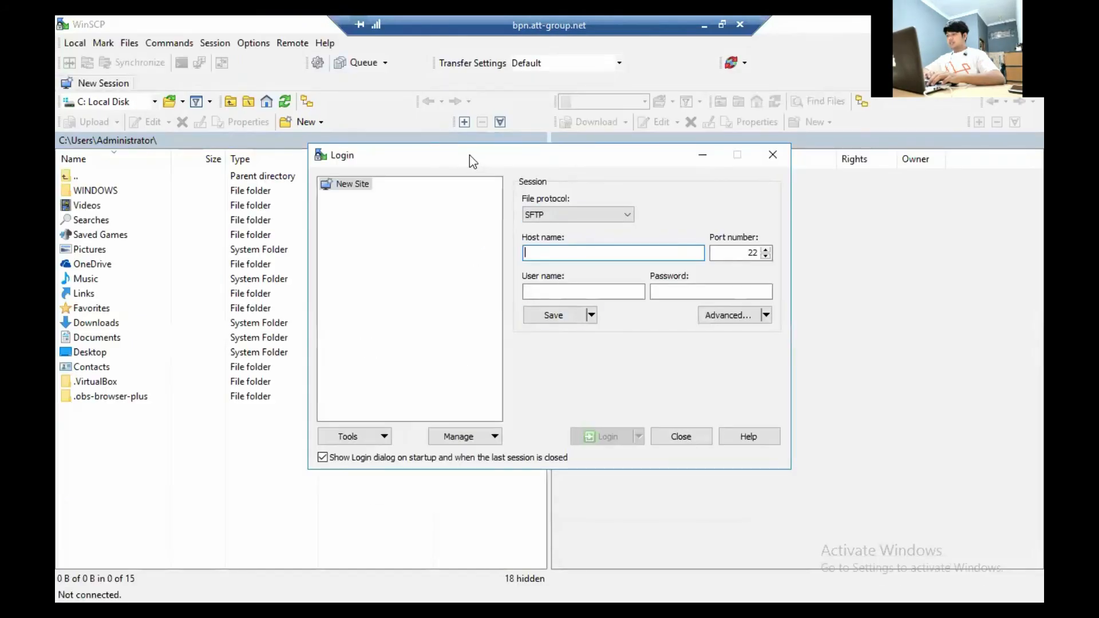
left_click_drag(469, 156, 430, 119)
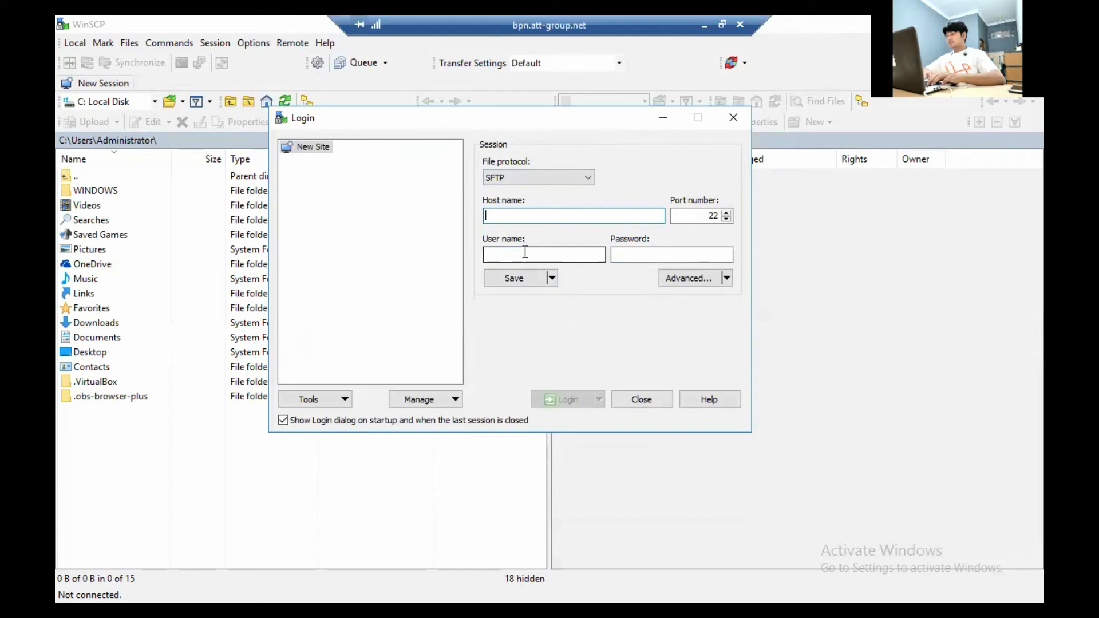
left_click(521, 180)
left_click(520, 180)
left_click(519, 215)
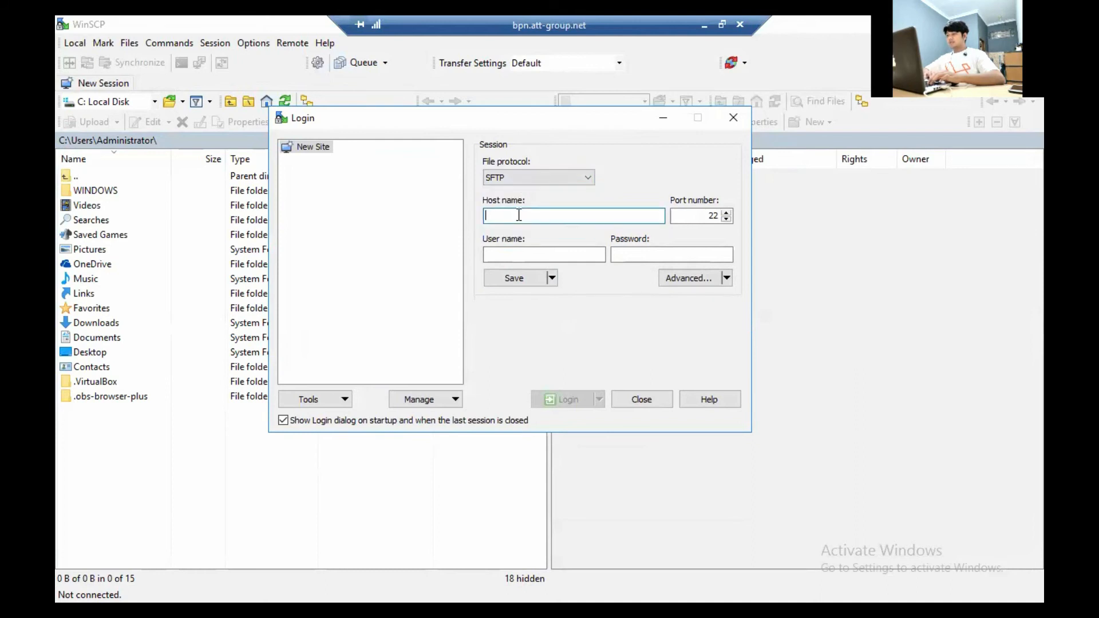
left_click(535, 175)
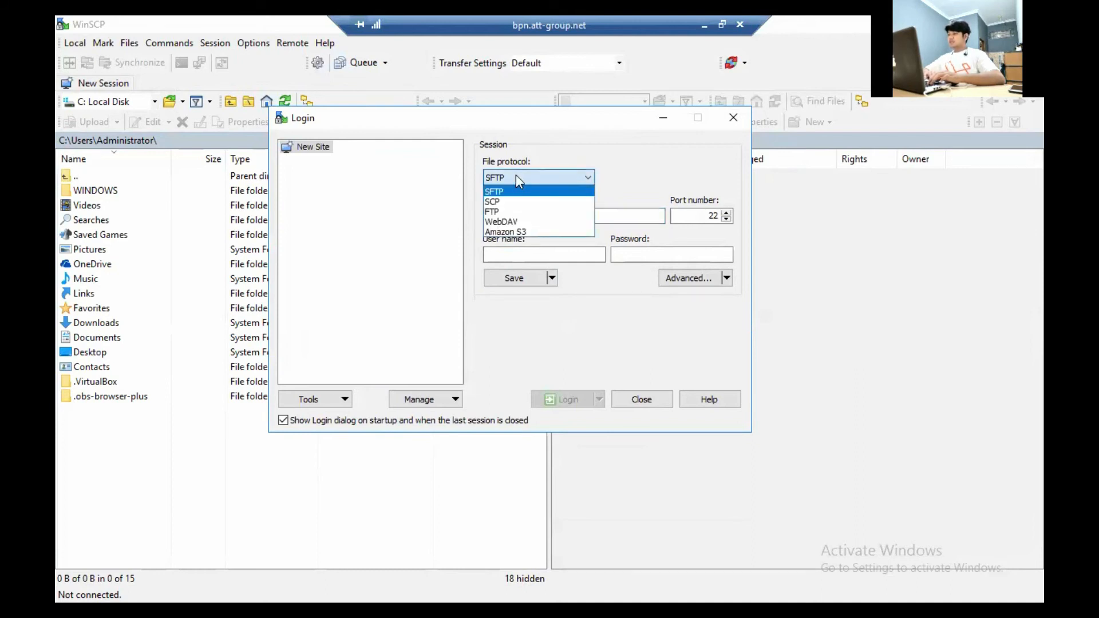
left_click(517, 175)
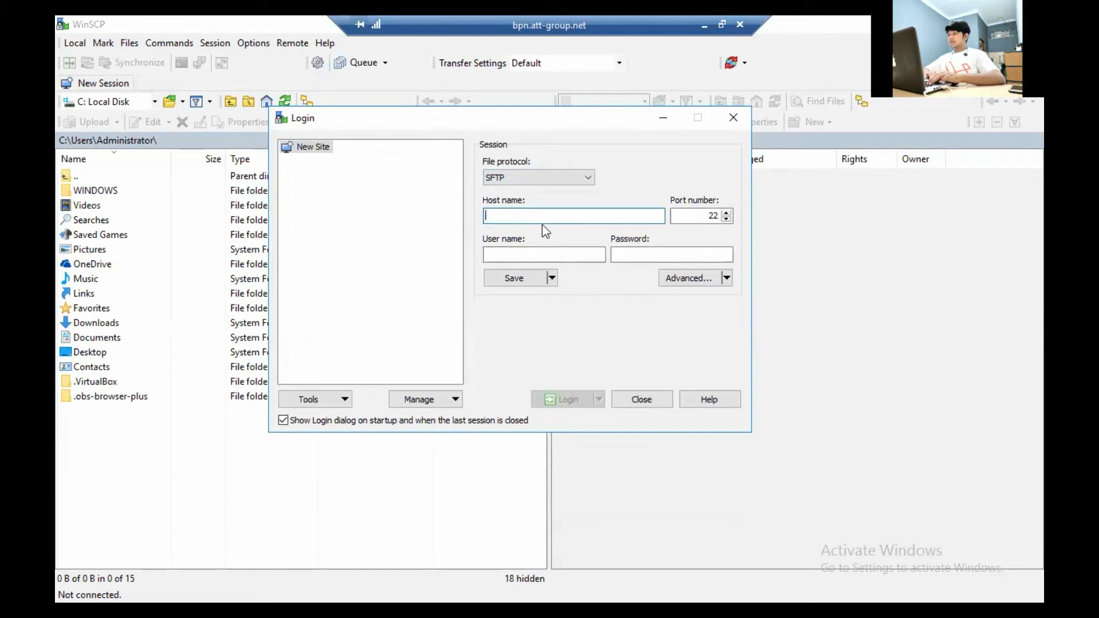
left_click(494, 255)
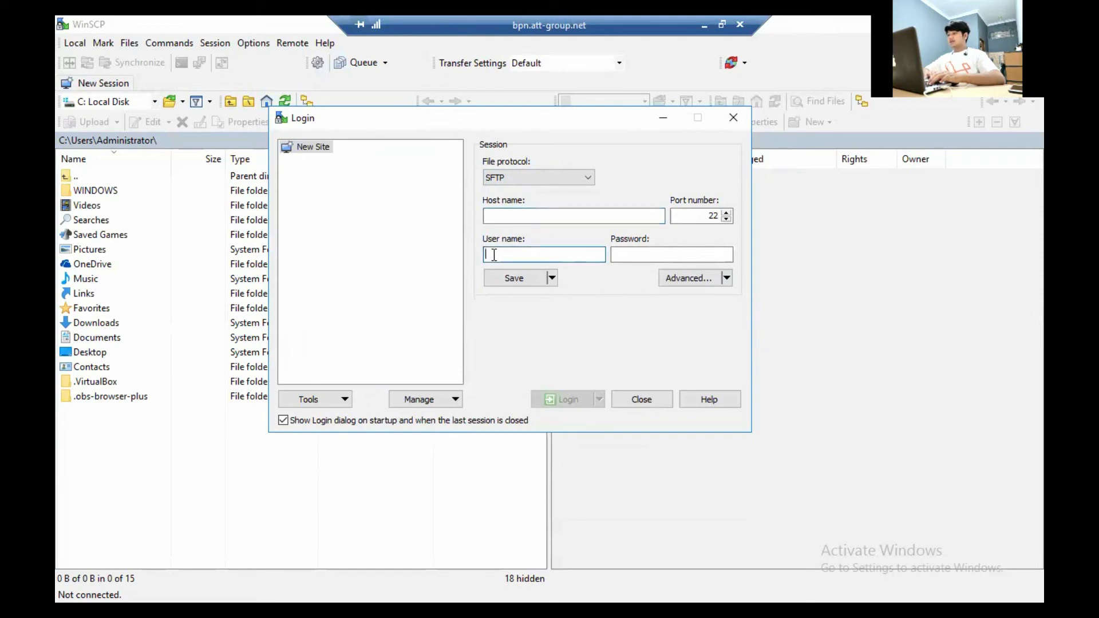
left_click(648, 256)
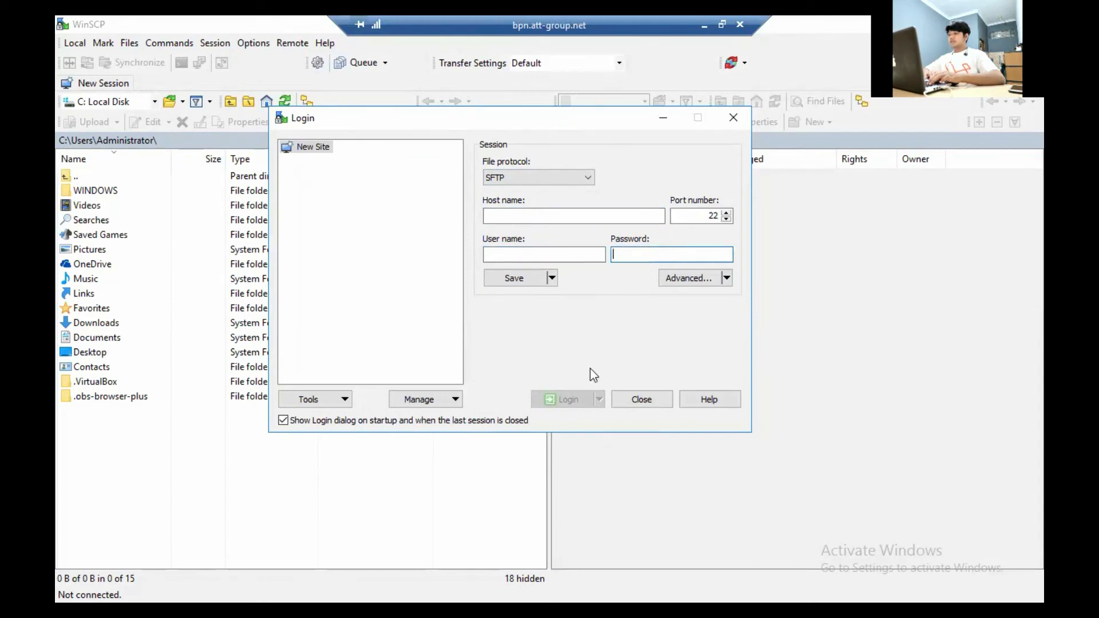
- Try to connect over SFTP to 192.168.100.17 as root with the account password, then cancel
left_click(524, 214)
type("192.")
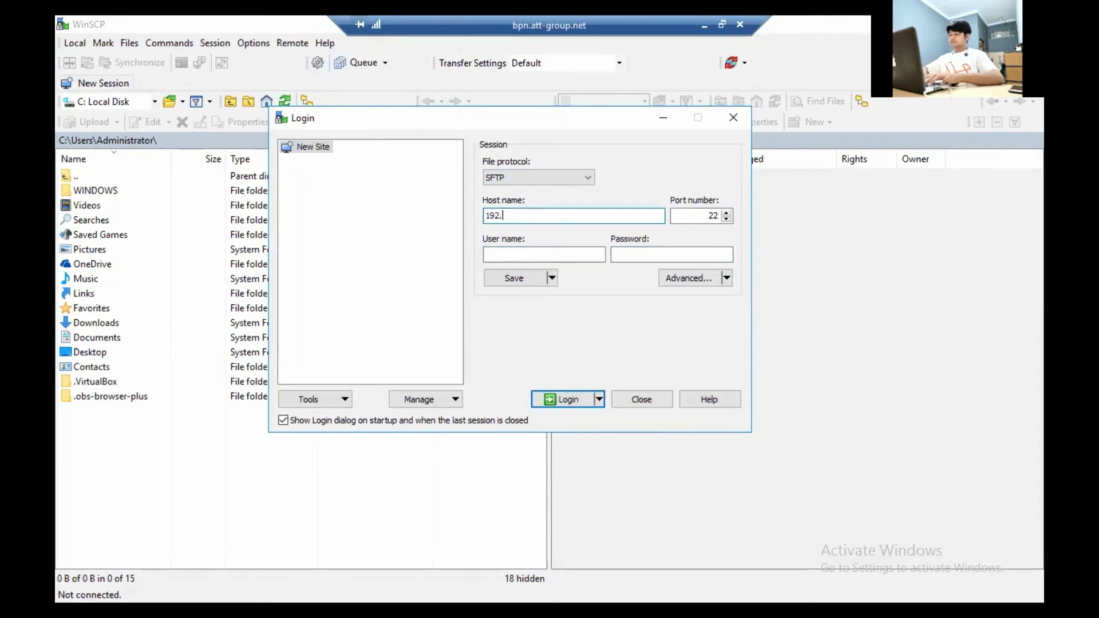
type("168.100.17")
left_click(538, 254)
type("ad")
key("BackSpace")
key("BackSpace")
type("root")
key("Tab")
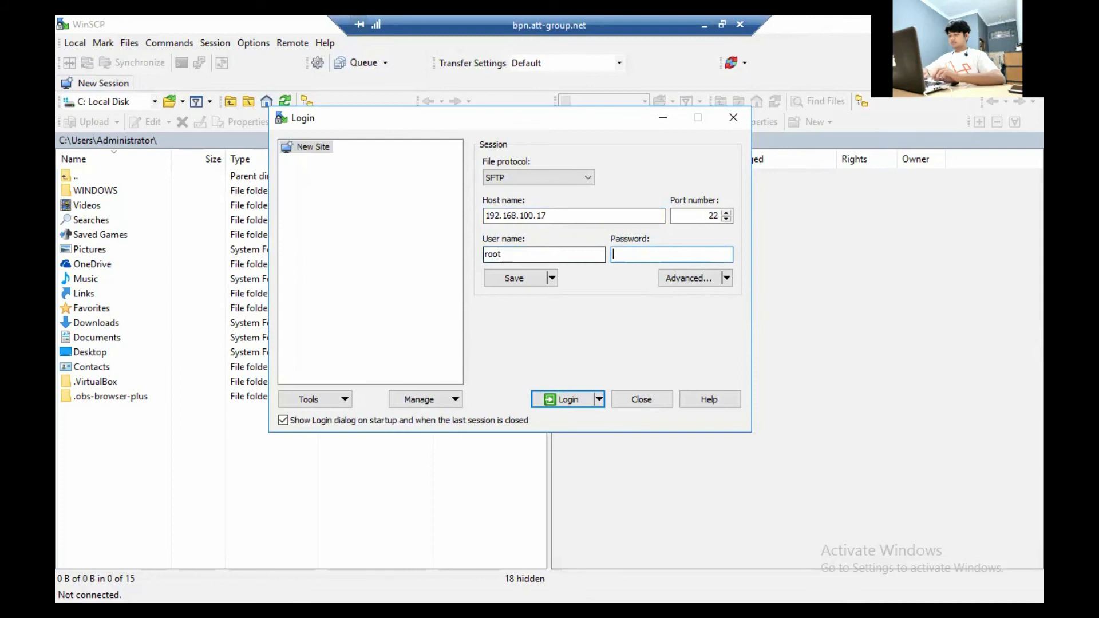
type("xxxxxxxxxxx")
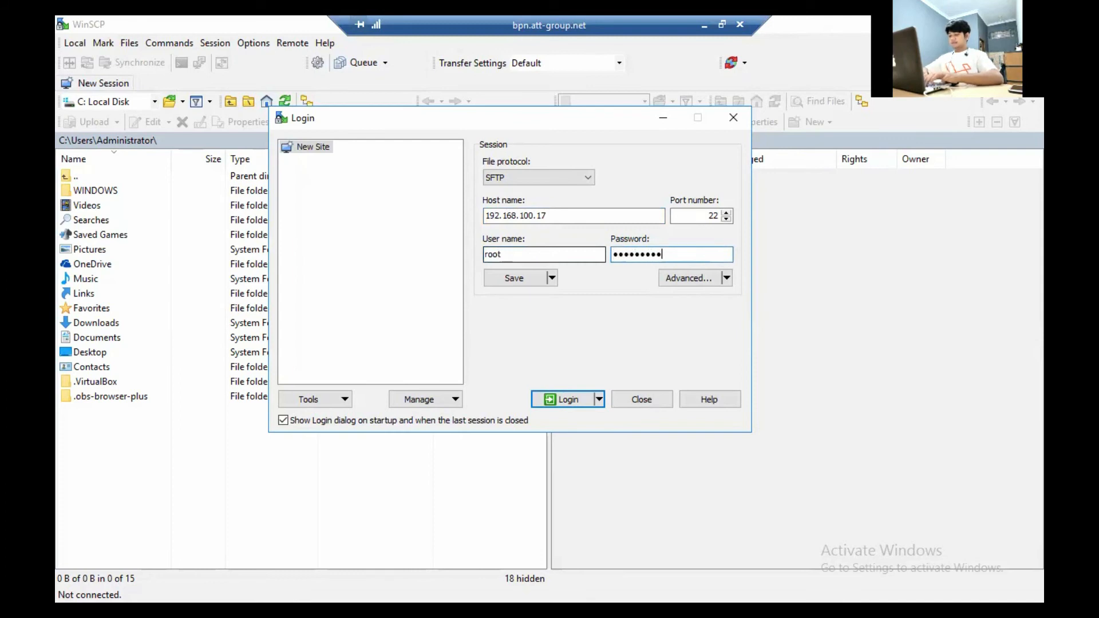
key("BackSpace")
key("BackSpace")
type("xxxxxx")
key("Return")
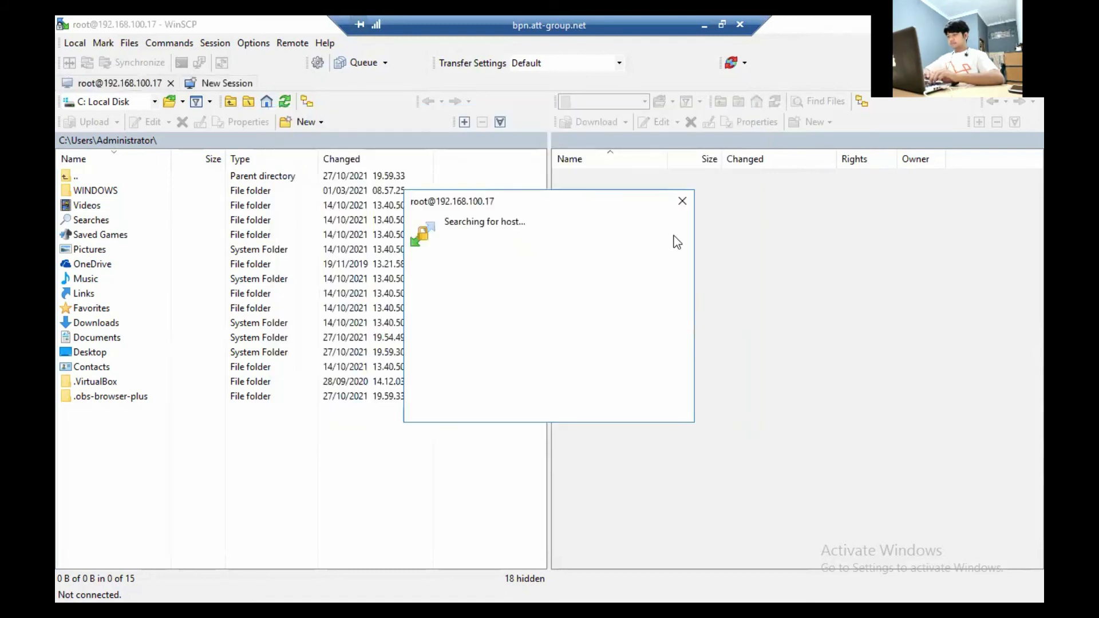
left_click(682, 200)
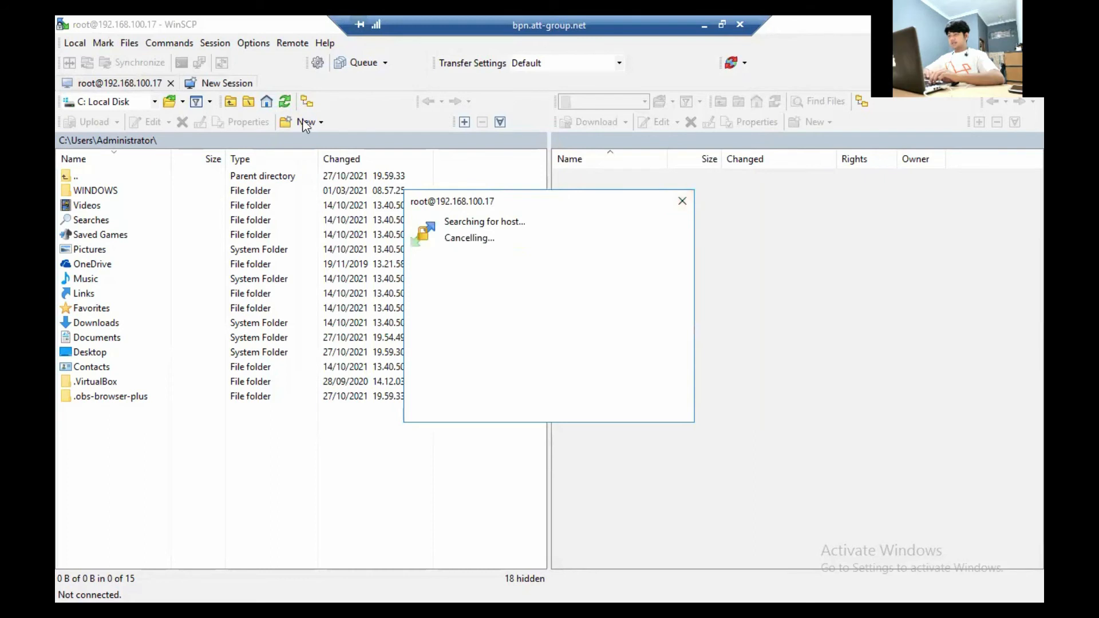
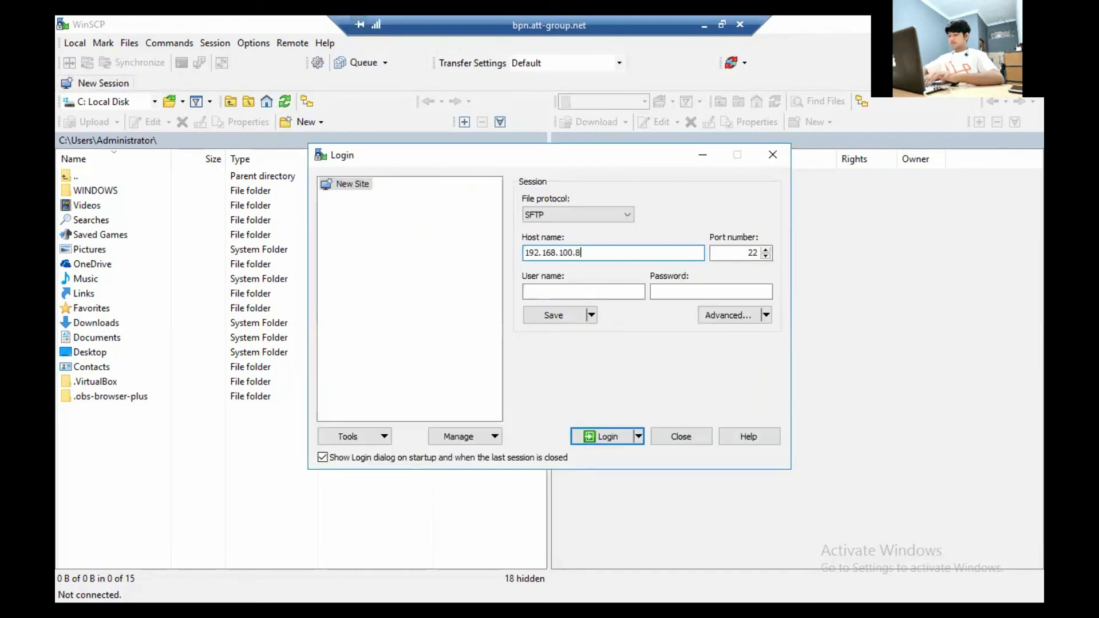
- Connect over SFTP to 192.168.100.8 as root with the account password, skipping the host key update
key("Tab")
key("Tab")
key("Tab")
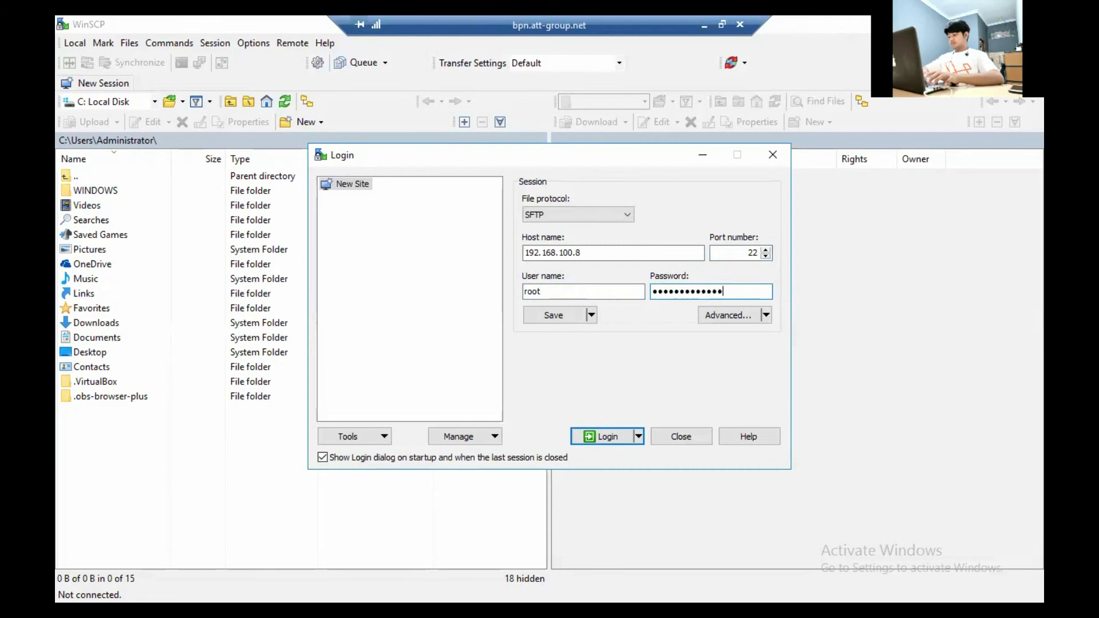
key("Return")
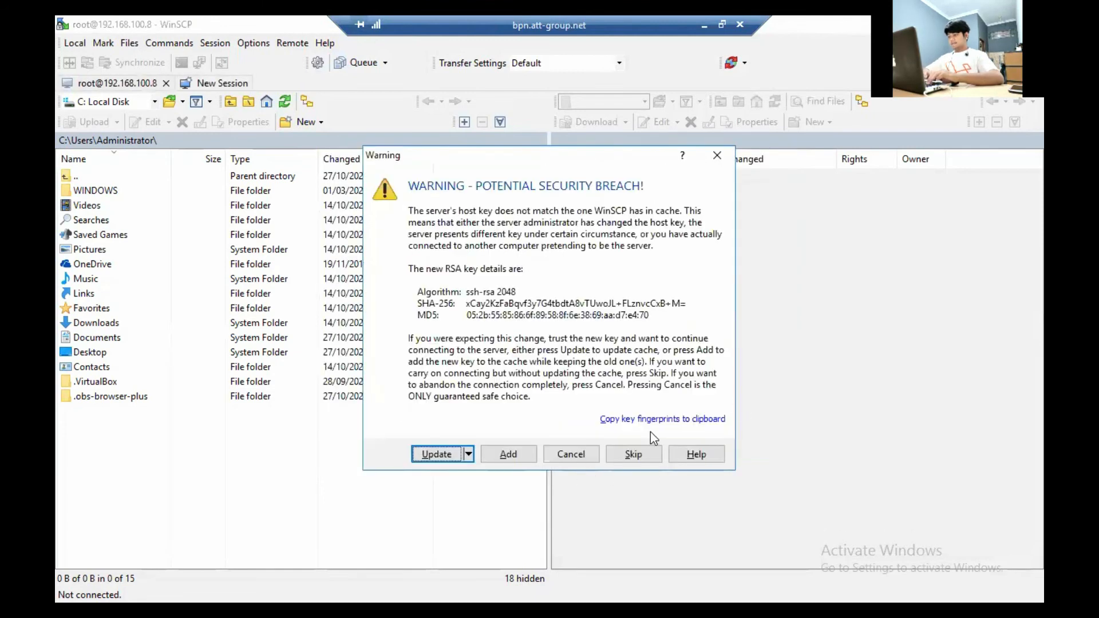
left_click(638, 457)
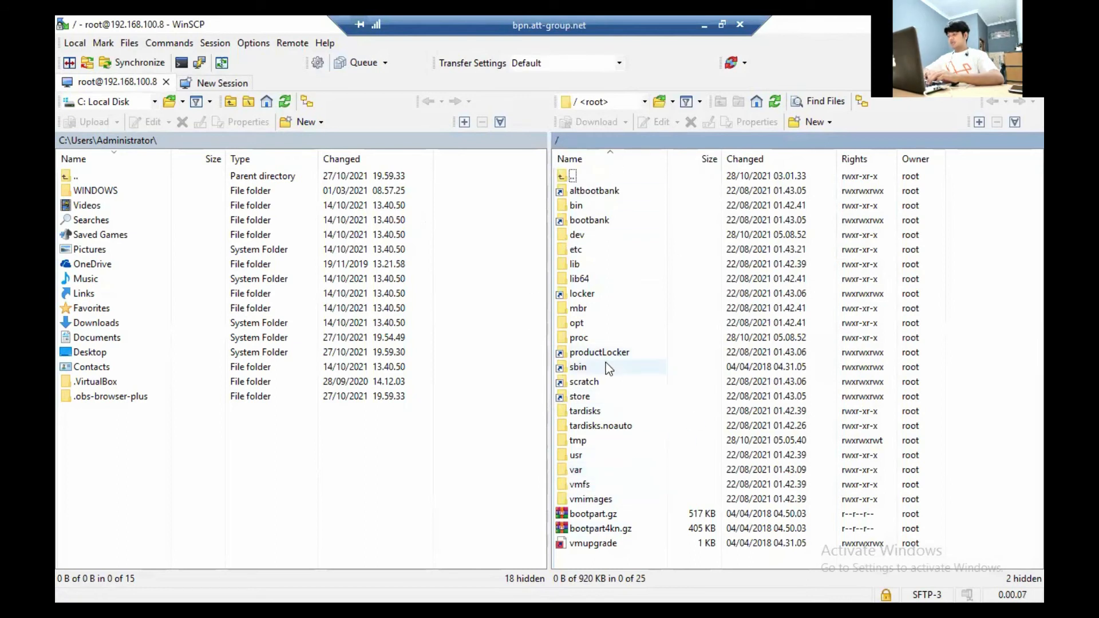
- Browse the remote side to vmfs/volumes/datastore1/centos
double_click(575, 484)
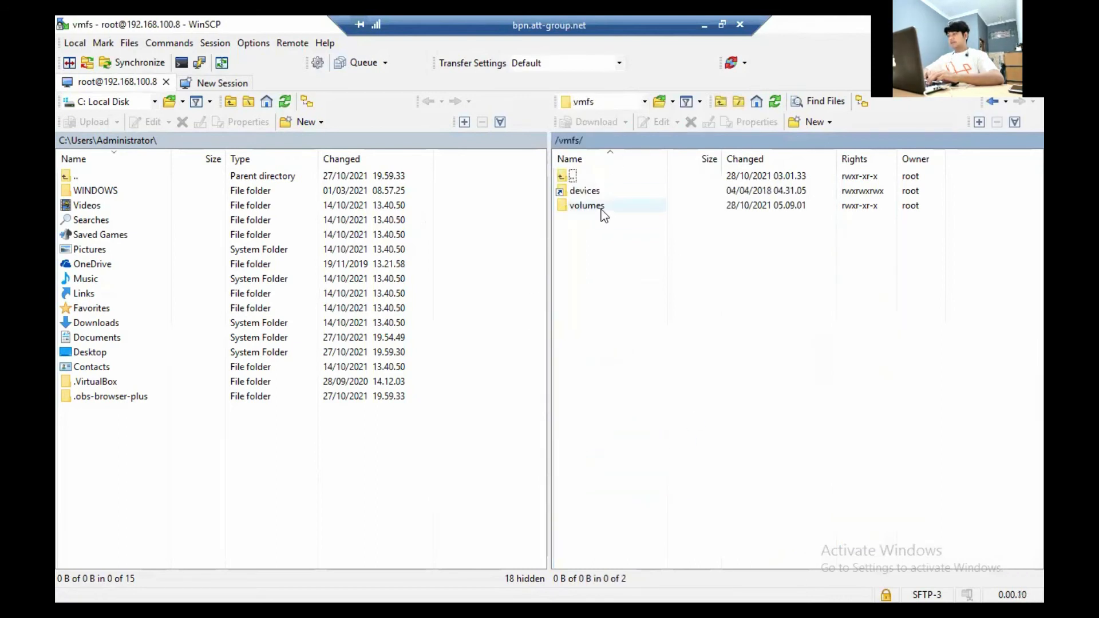
double_click(609, 201)
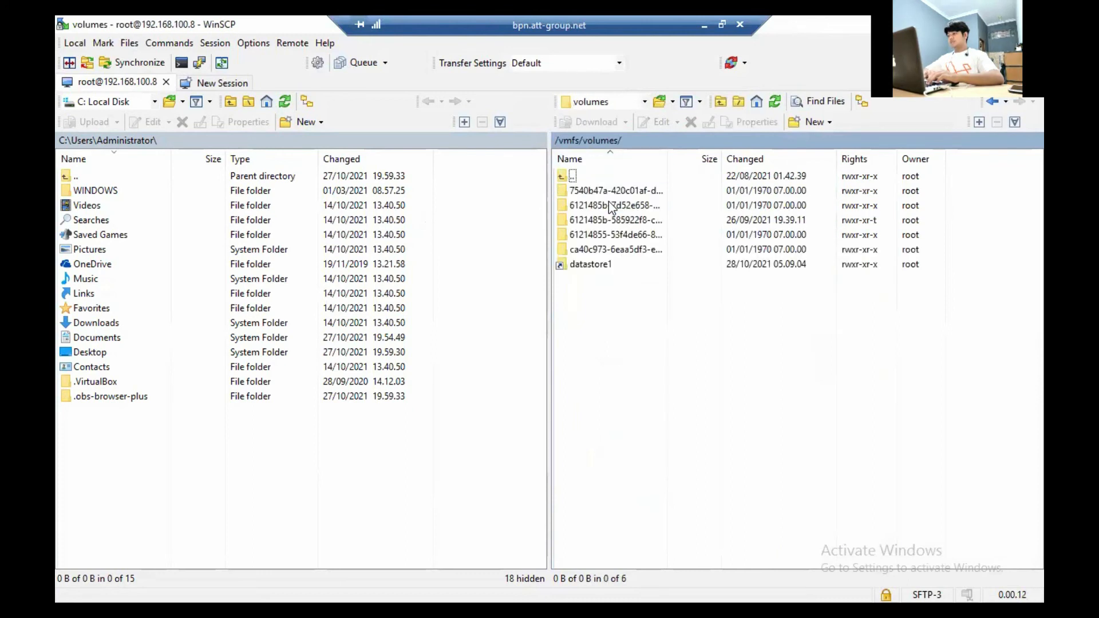
double_click(579, 266)
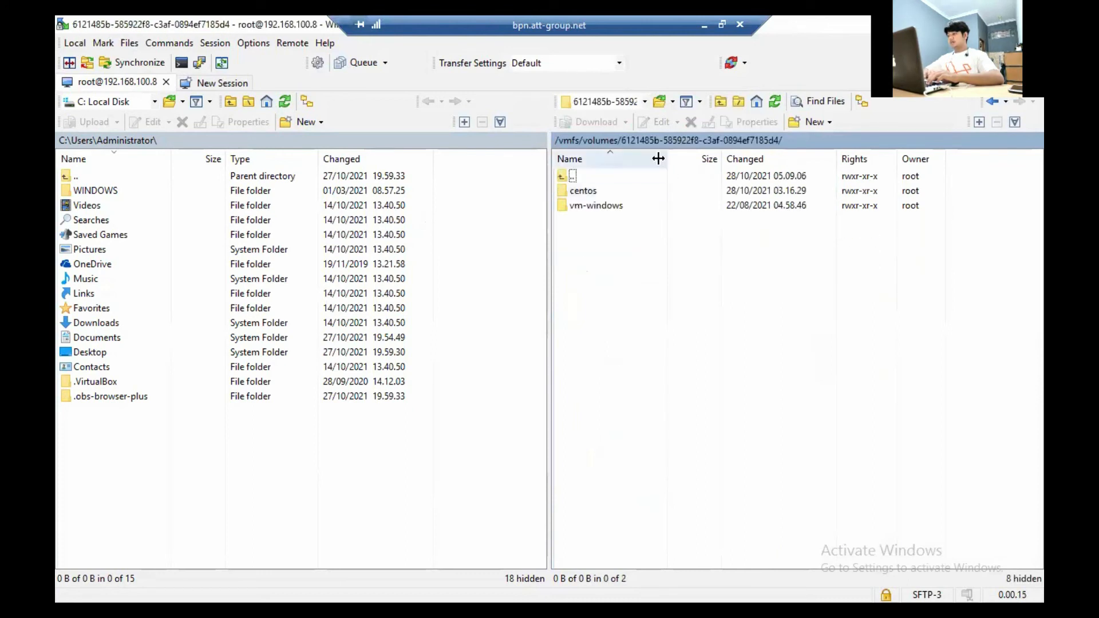
double_click(583, 191)
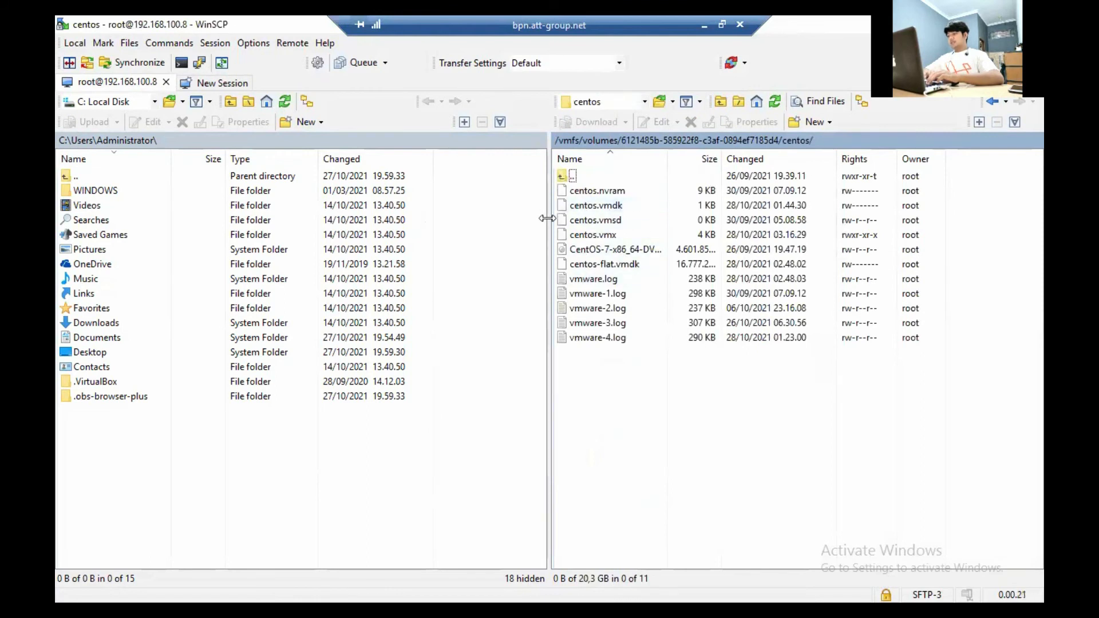
- Widen the remote file panel and inspect the context options for centos-flat.vmdk
left_click_drag(548, 213, 449, 214)
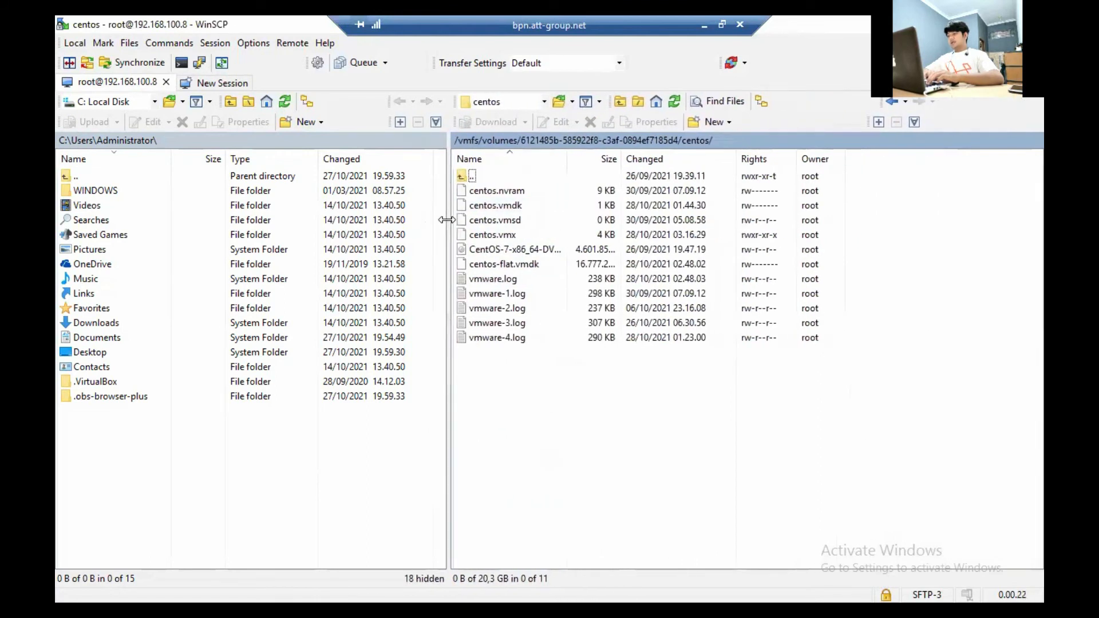
left_click(522, 269)
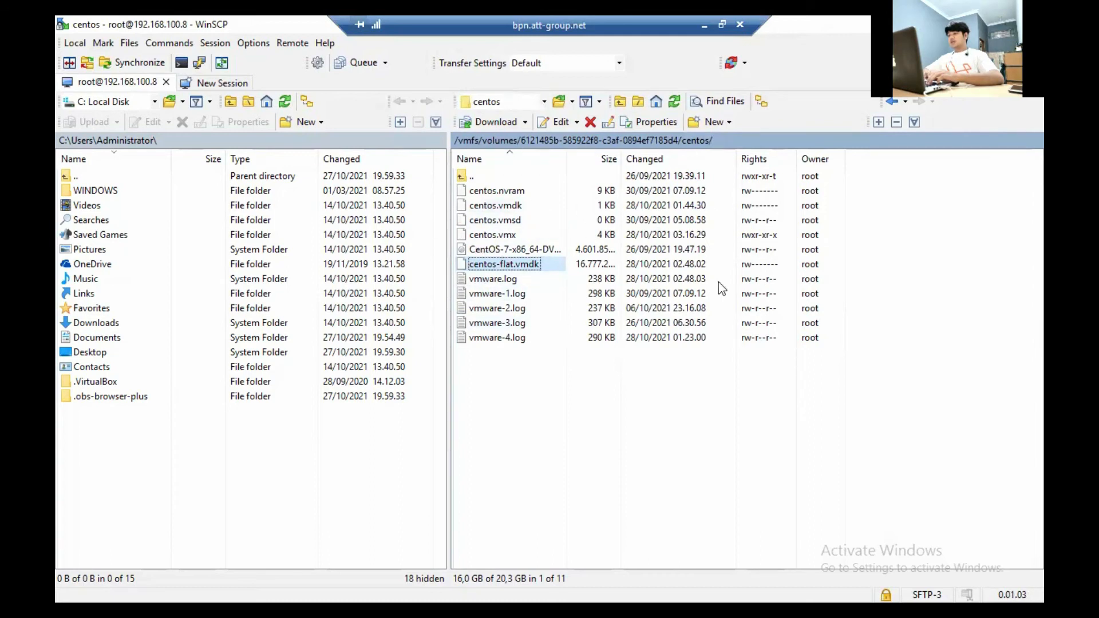
right_click(484, 265)
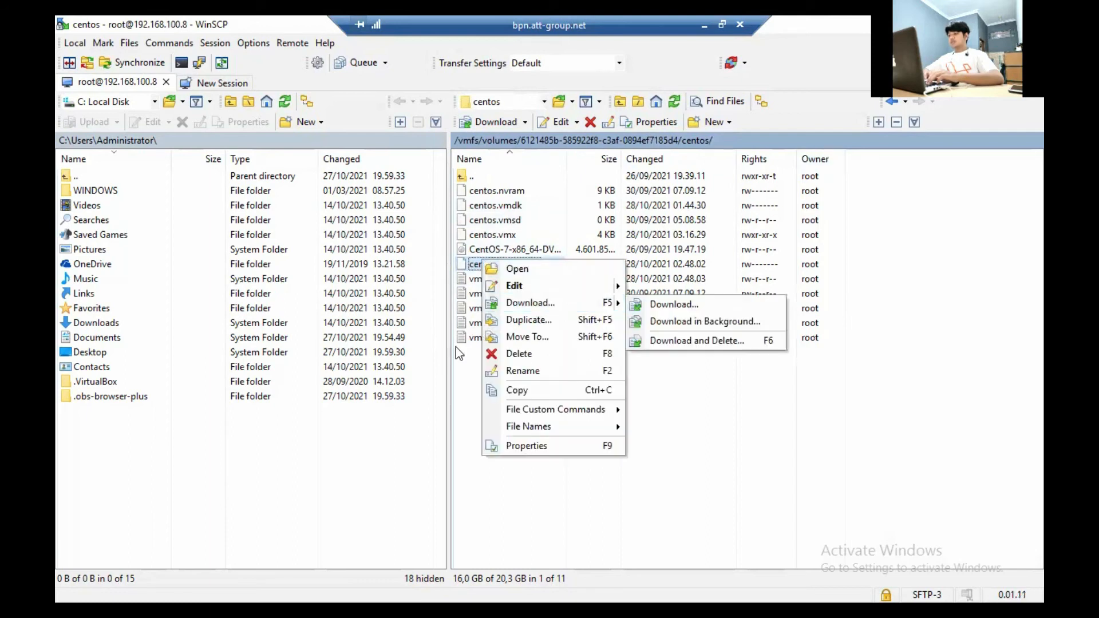
left_click(543, 484)
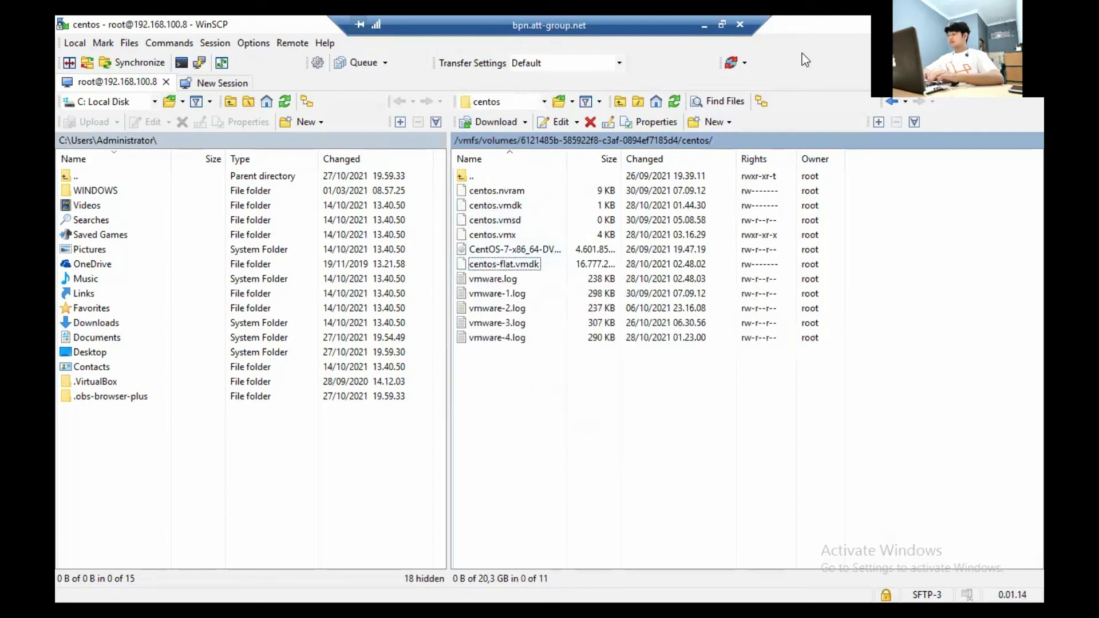
key("super+d")
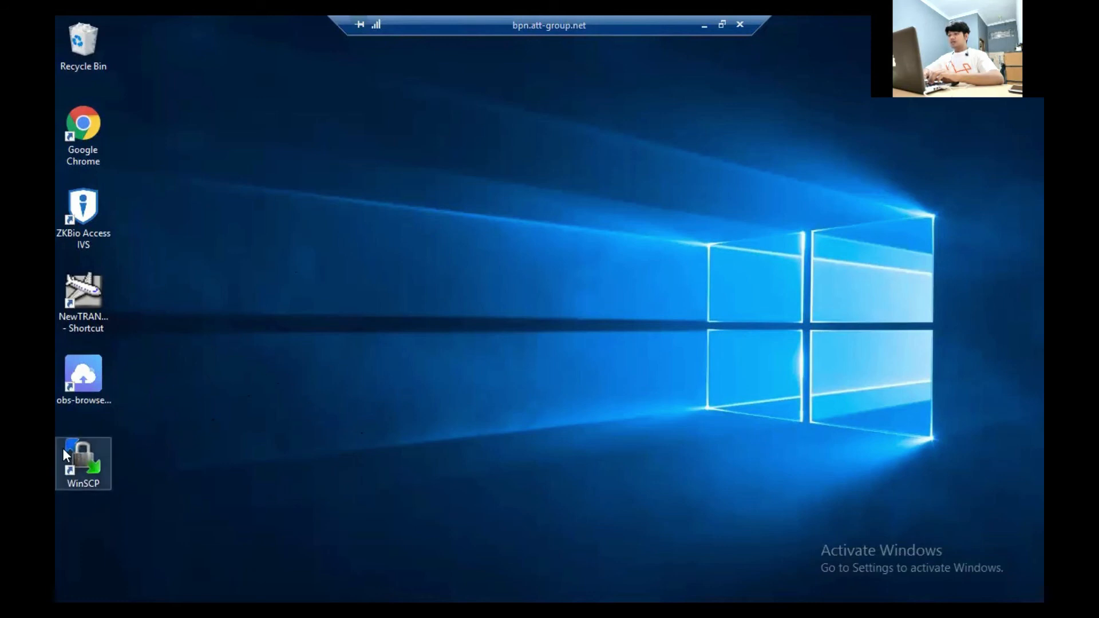
double_click(88, 459)
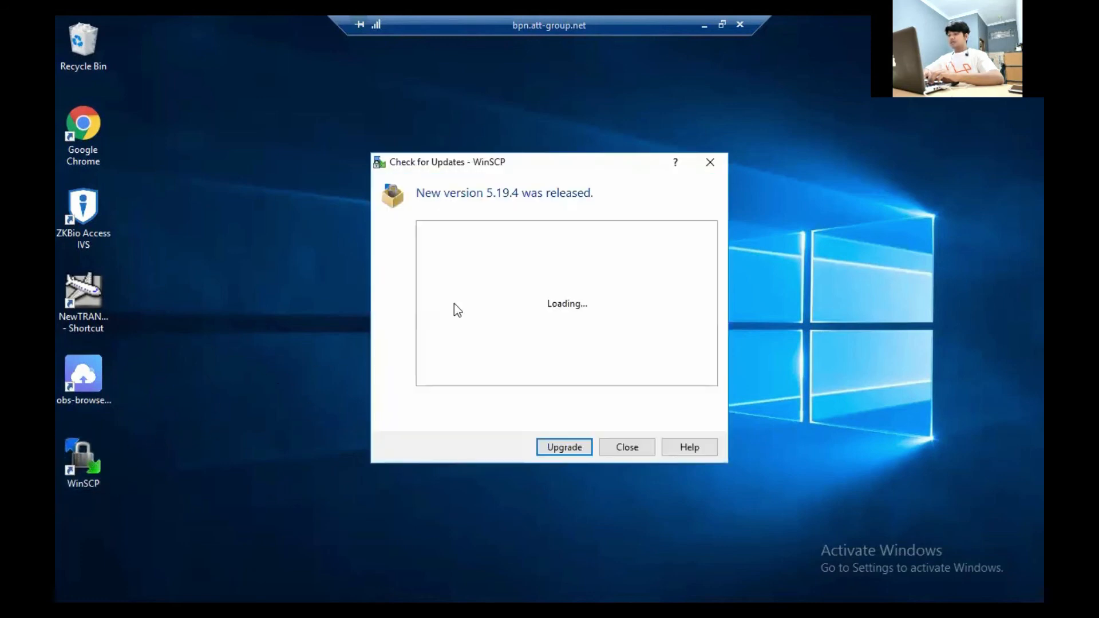
left_click(619, 448)
left_click(555, 213)
left_click(555, 213)
left_click(772, 156)
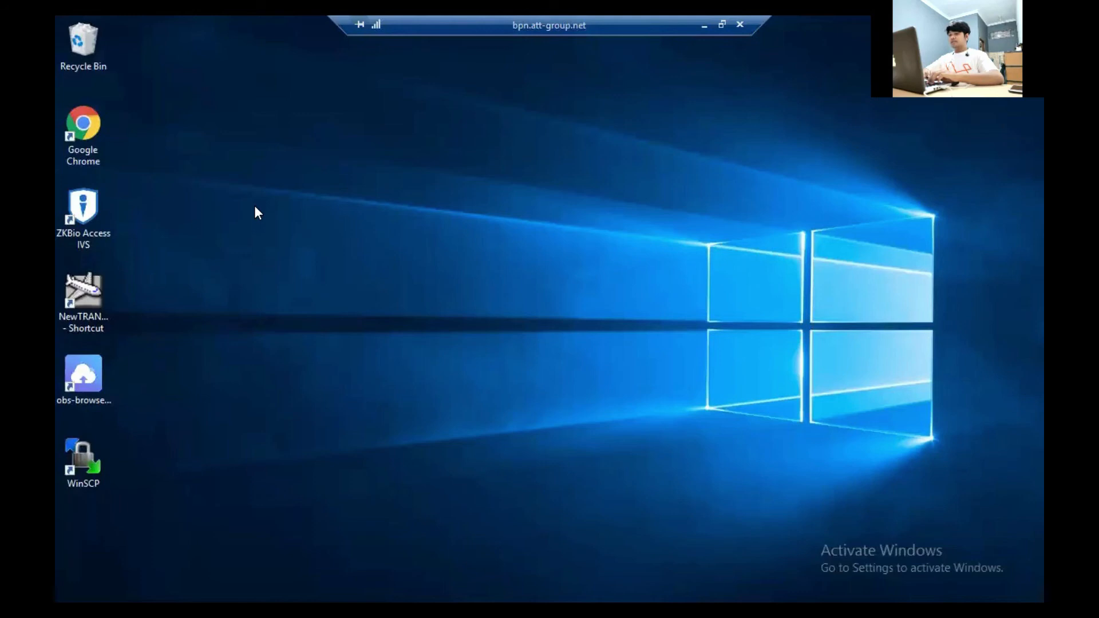
- Switch to the browser and search Google for huawei cloud
key("alt+Tab")
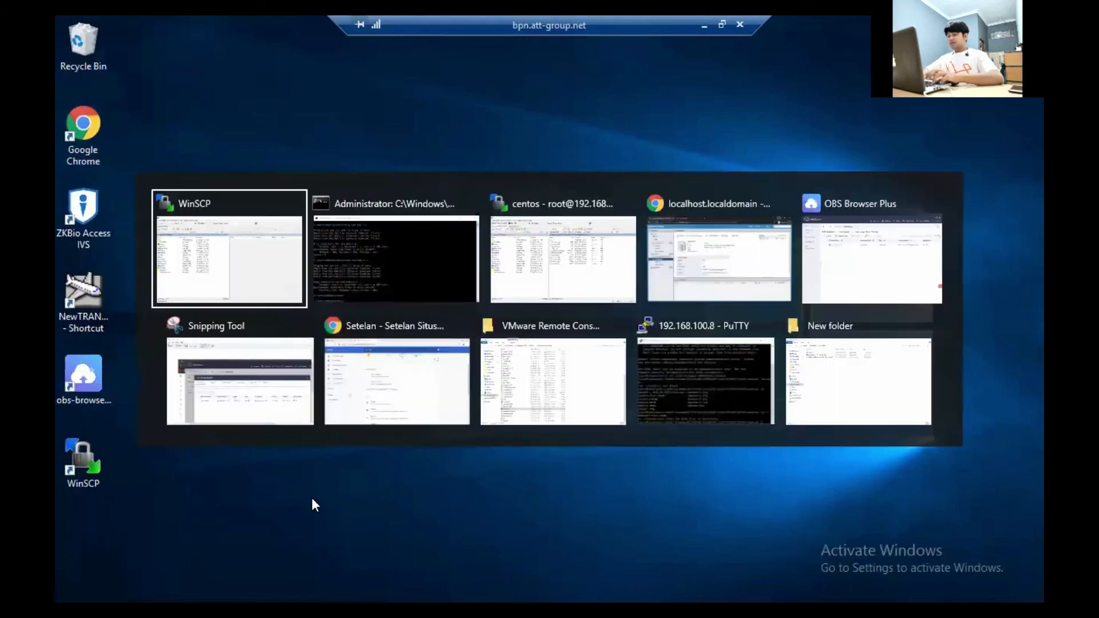
key("Tab")
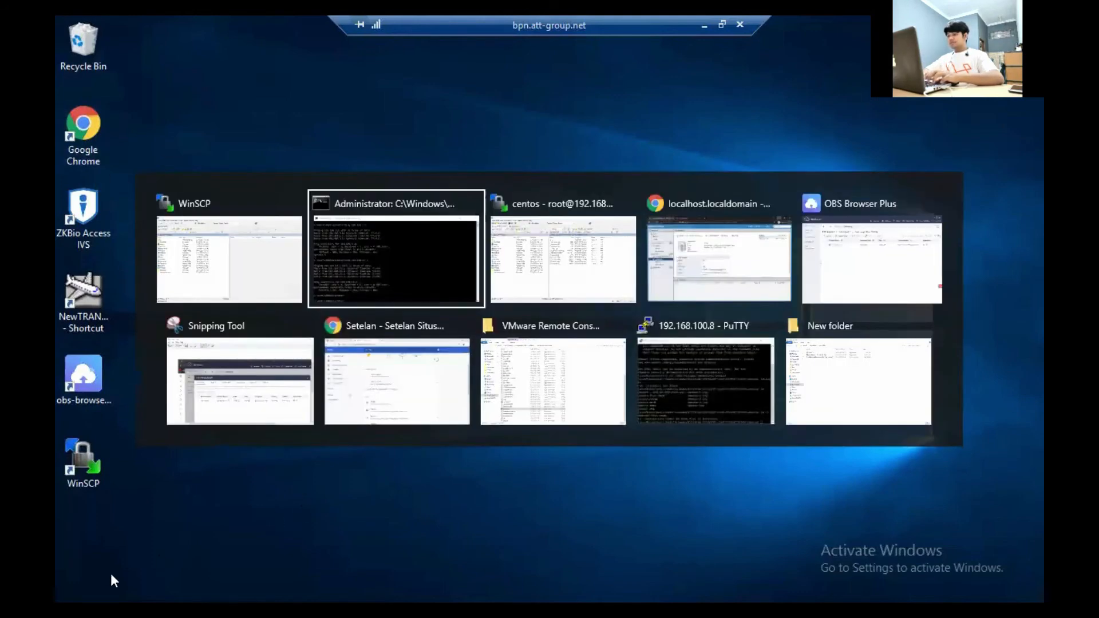
key("Tab")
key("Tab")
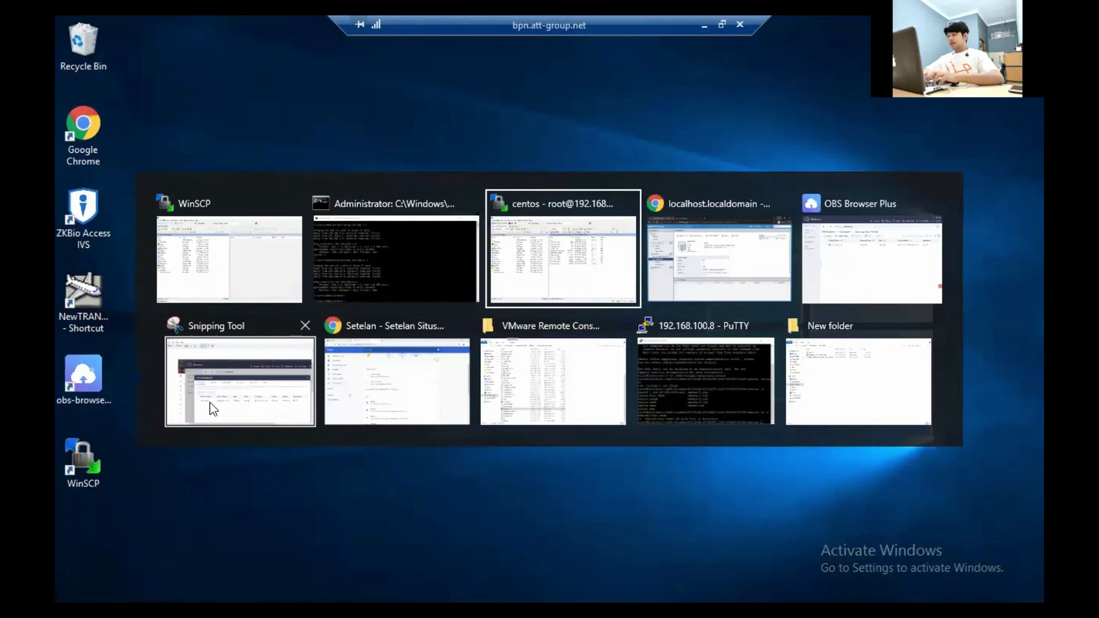
left_click(303, 30)
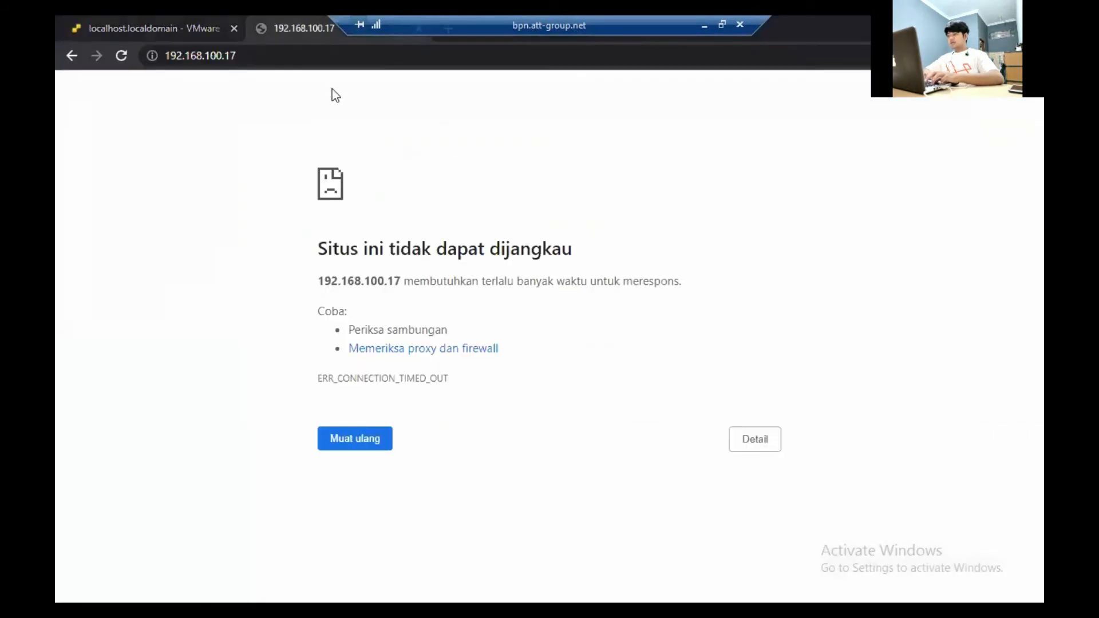
left_click(302, 54)
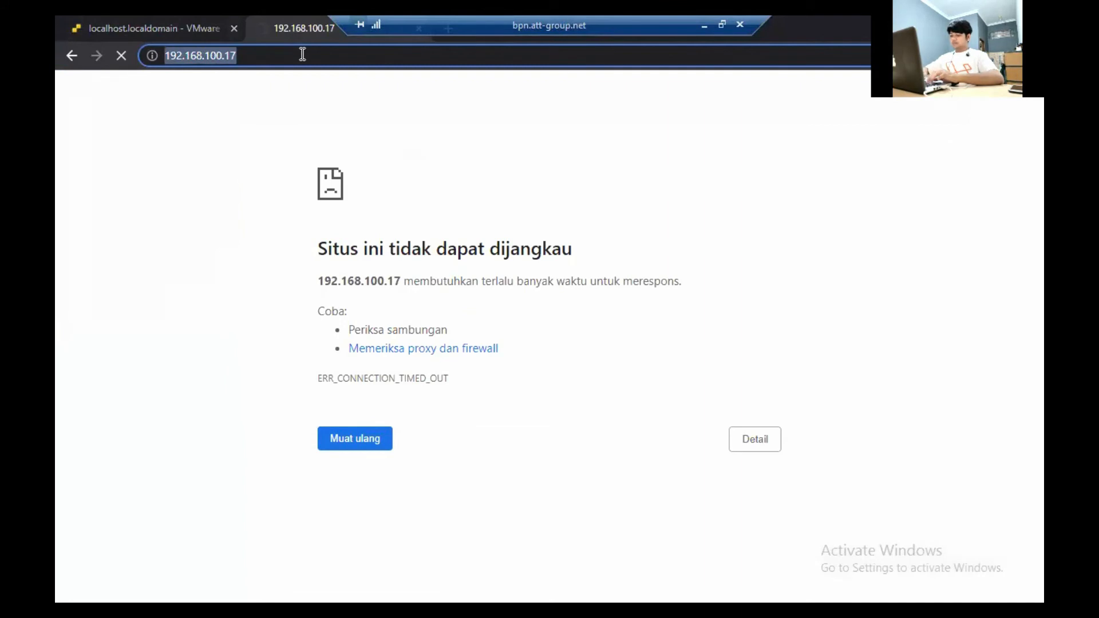
type("guam")
key("BackSpace")
key("BackSpace")
key("BackSpace")
key("BackSpace")
type("huawei cloud")
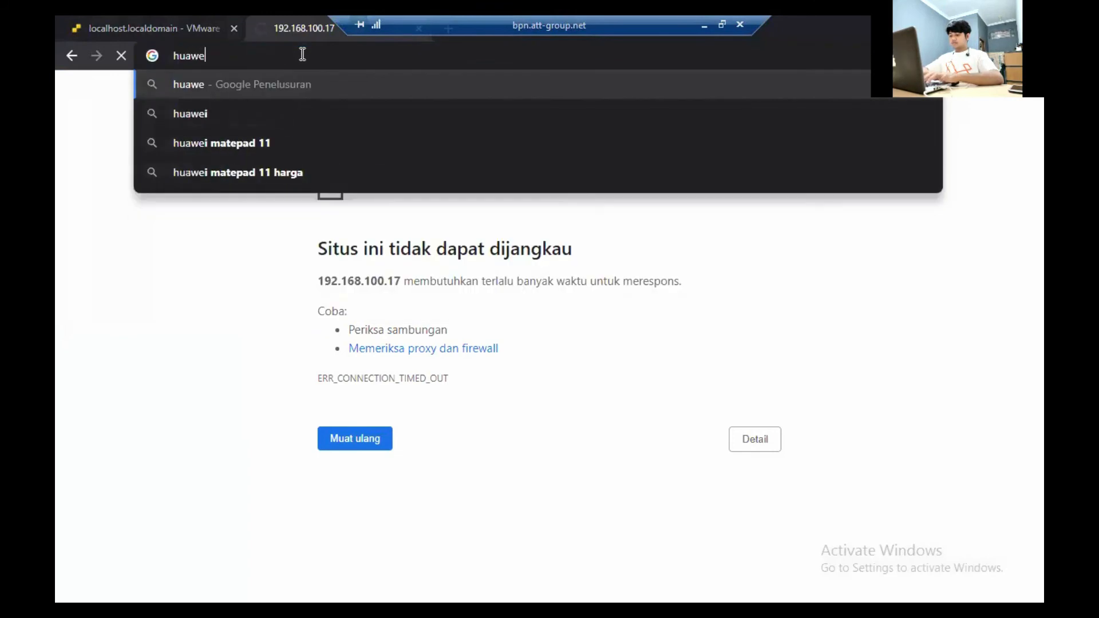
key("Return")
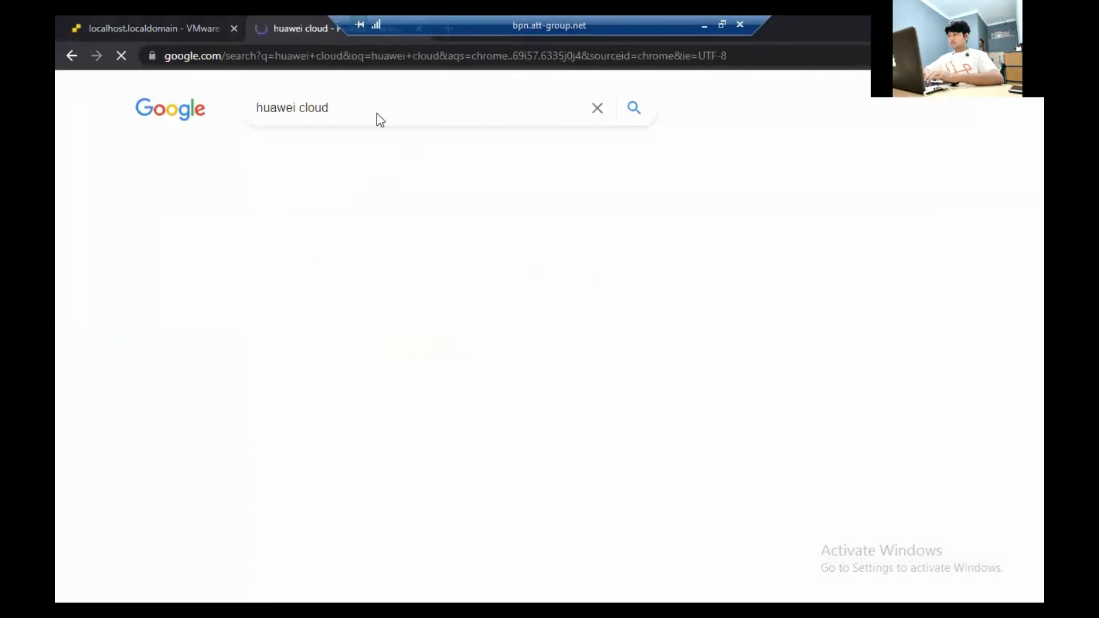
- Open the Huawei Cloud site and log in with the account e-mail and password
left_click(248, 250)
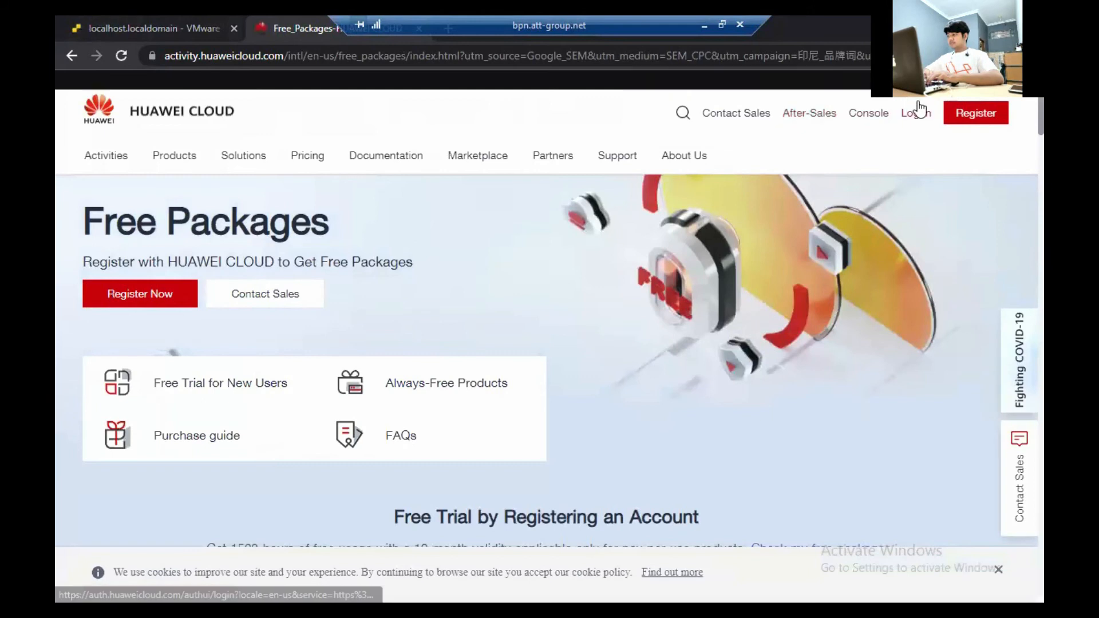
left_click(916, 112)
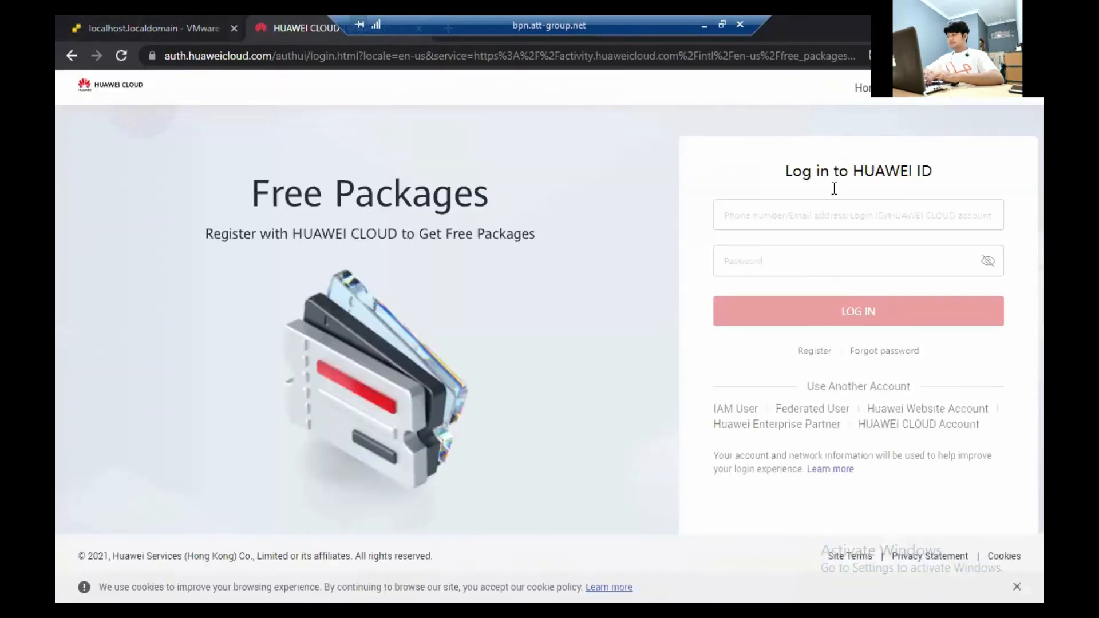
left_click(736, 218)
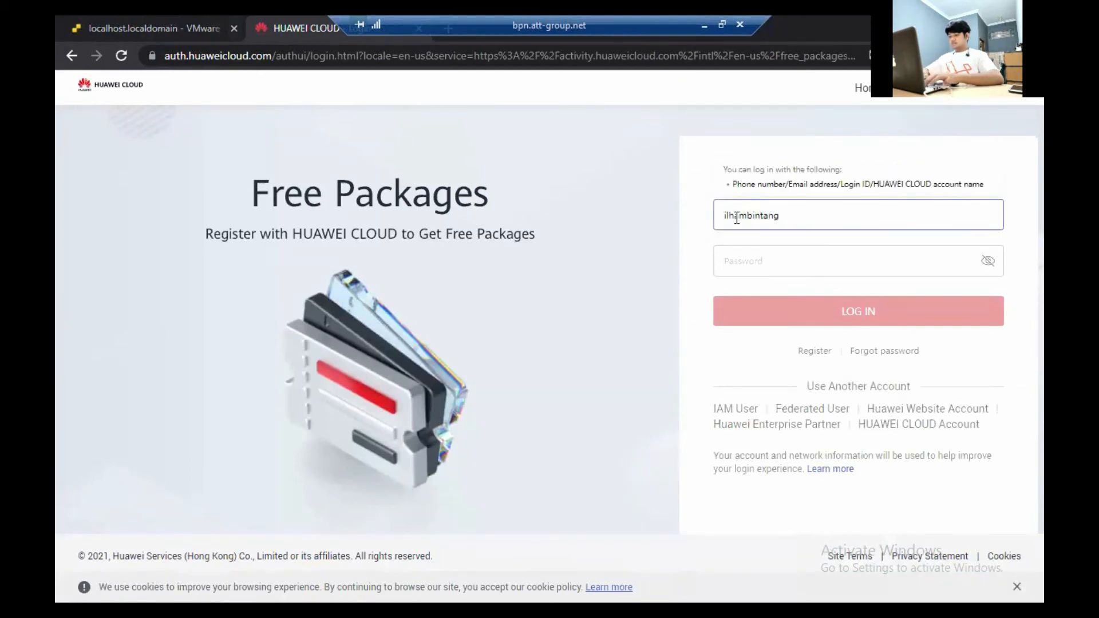
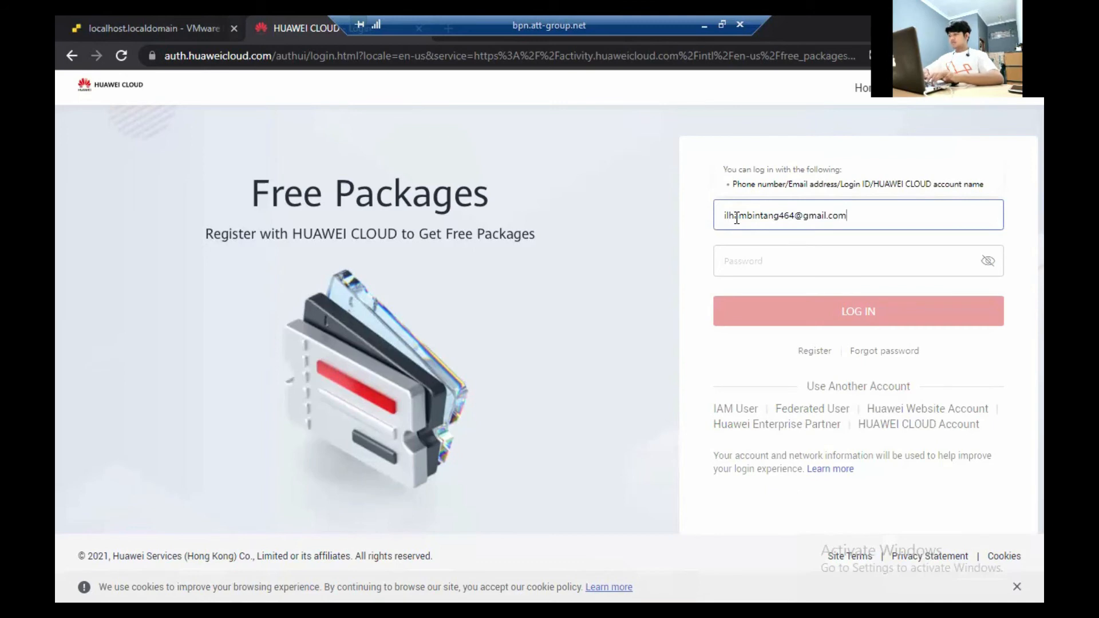
key("Tab")
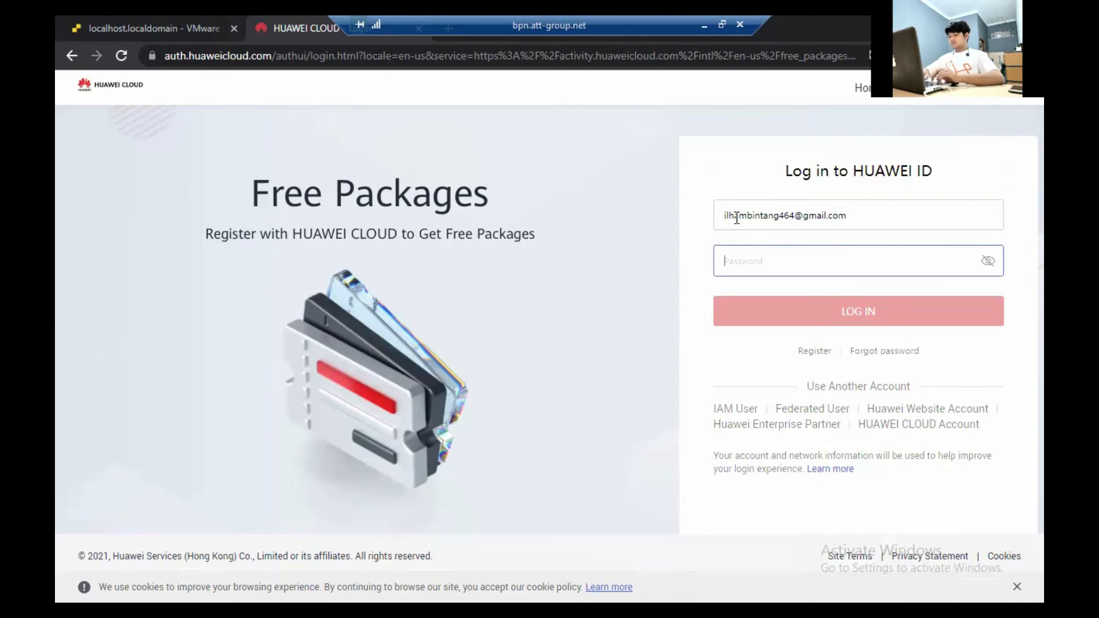
type("**********")
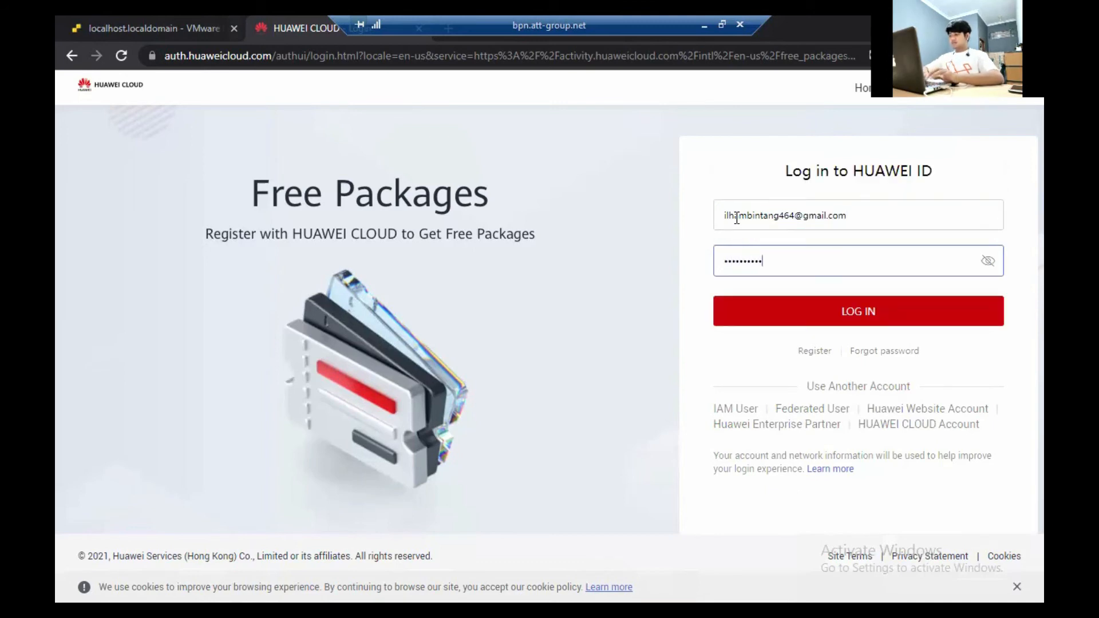
key("Return")
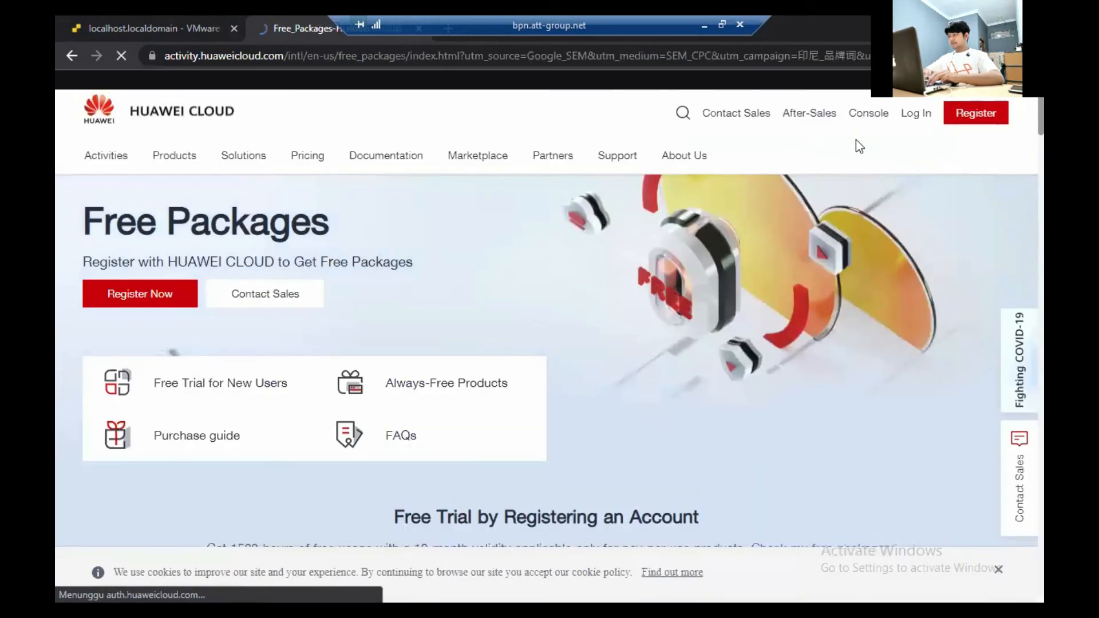
- Open the Huawei Cloud console and dismiss the New Console Home introduction
mouse_move(992, 84)
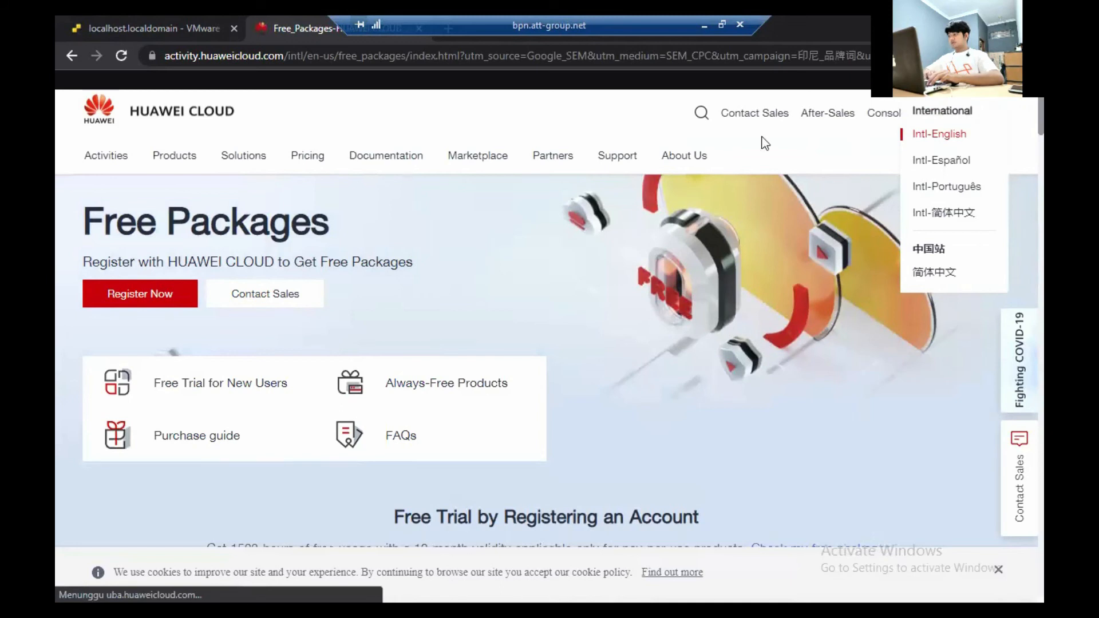
left_click(883, 114)
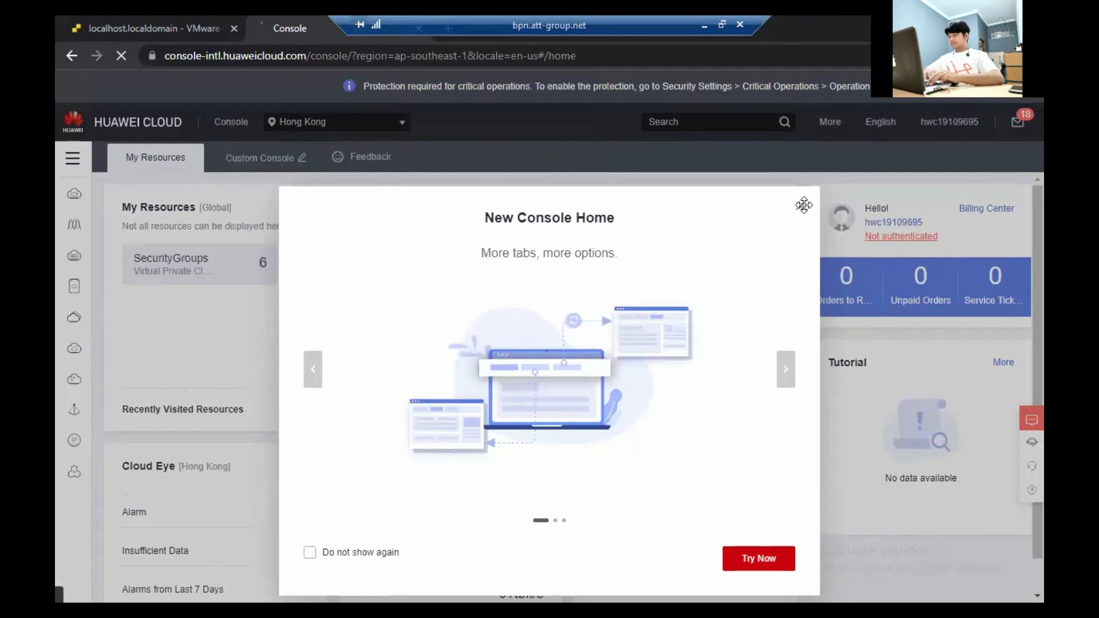
left_click(801, 206)
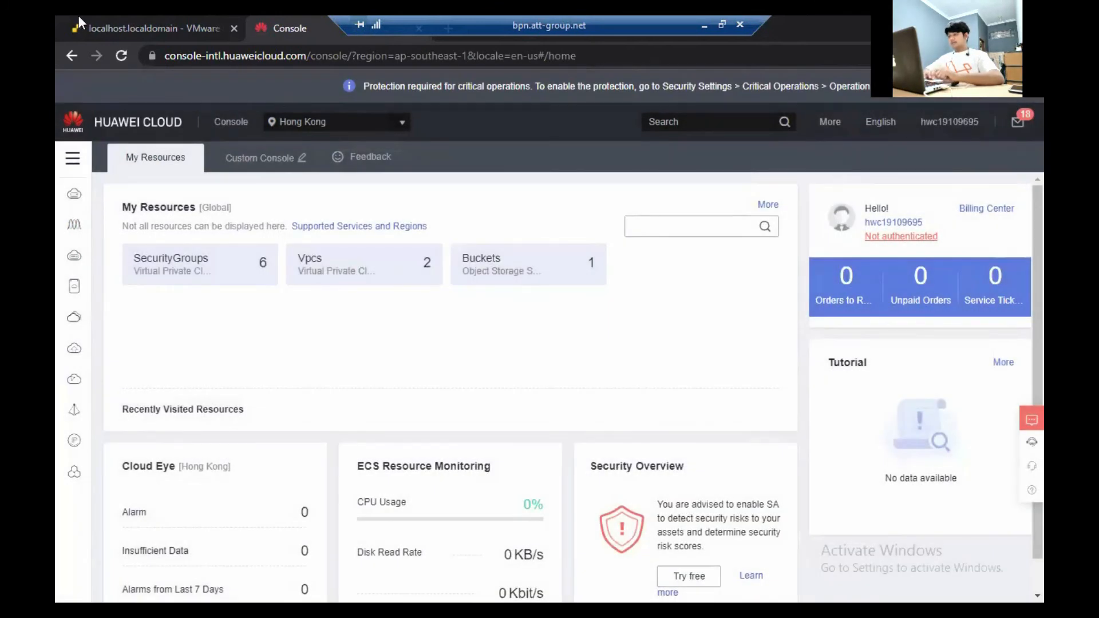
- Find obs in the service list and open Object Storage Service
left_click(81, 166)
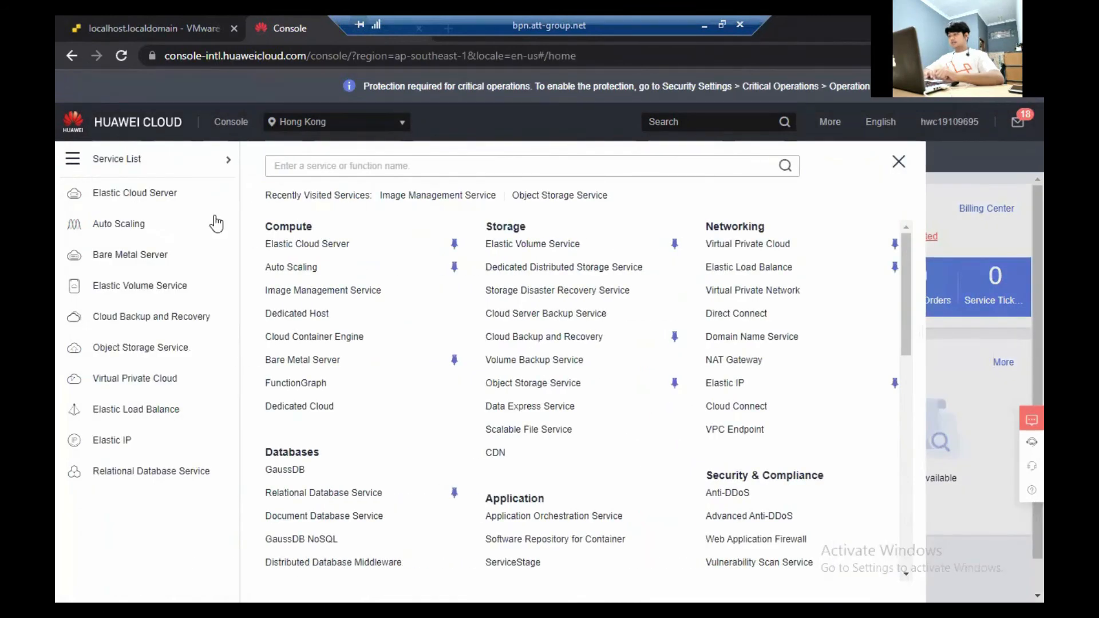
left_click(301, 168)
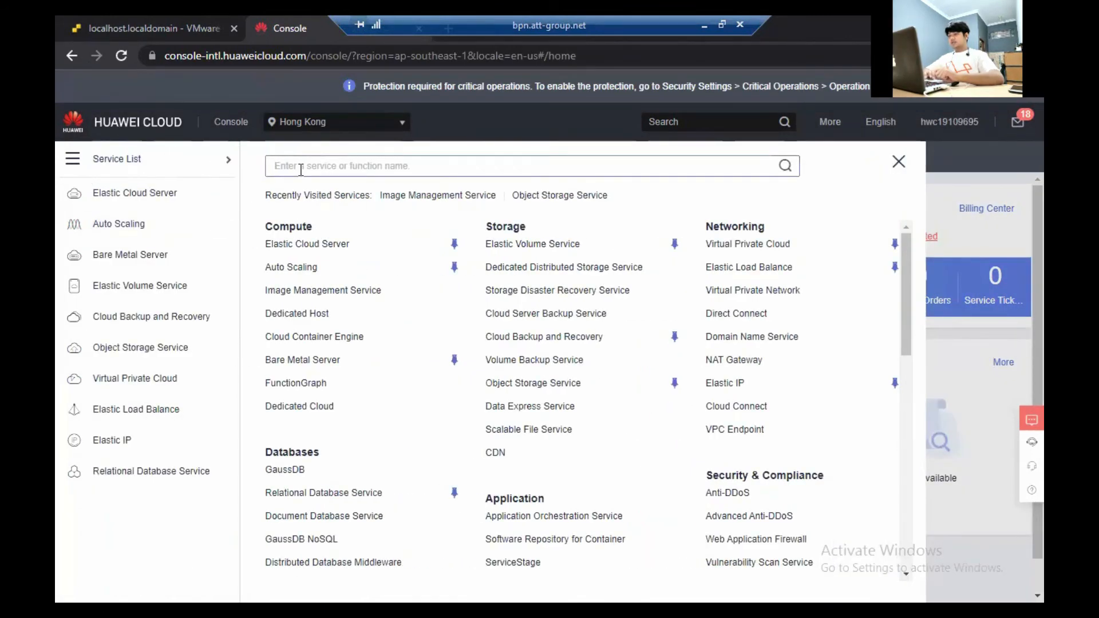
type("ob")
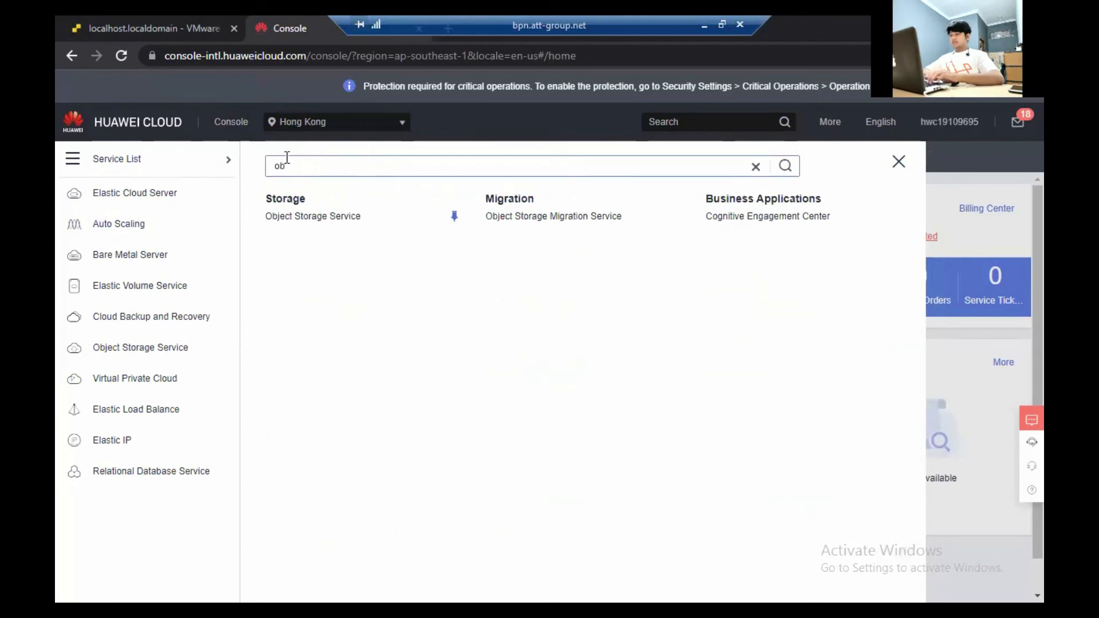
type("s")
left_click(319, 225)
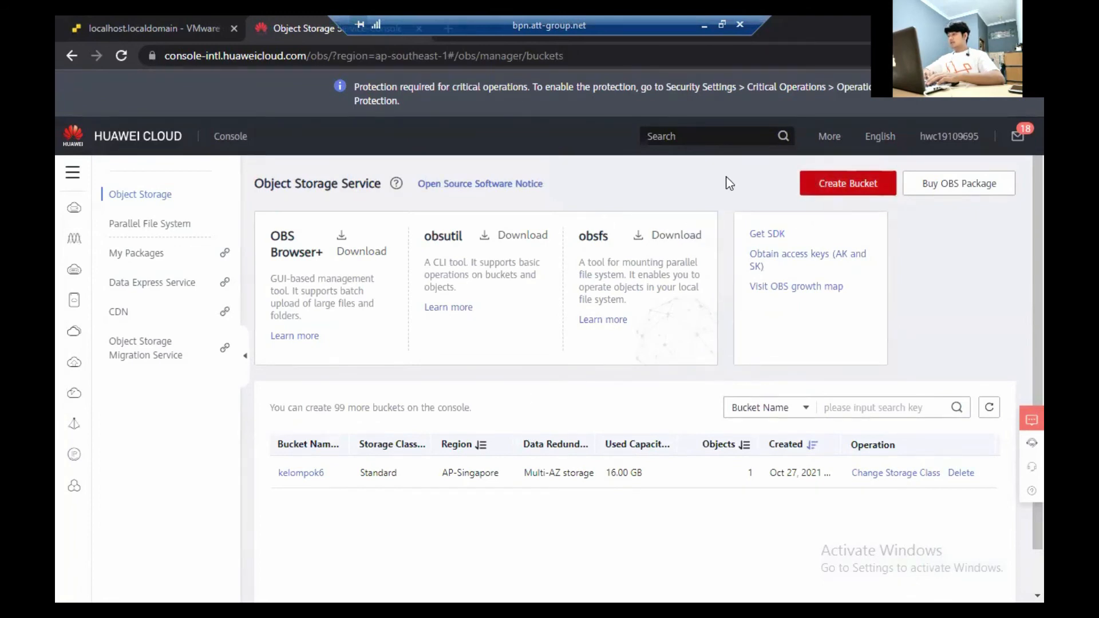
- Start creating a new bucket and set its region to AP-Singapore
scroll(729, 183, "down", 1)
scroll(729, 183, "up", 1)
left_click(838, 190)
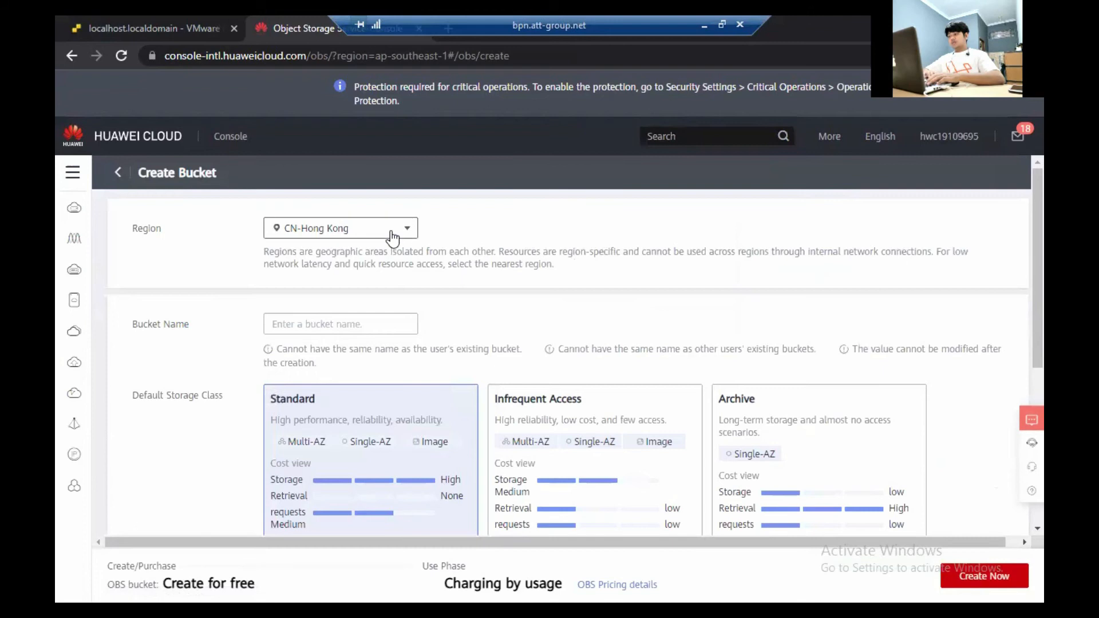
left_click(393, 232)
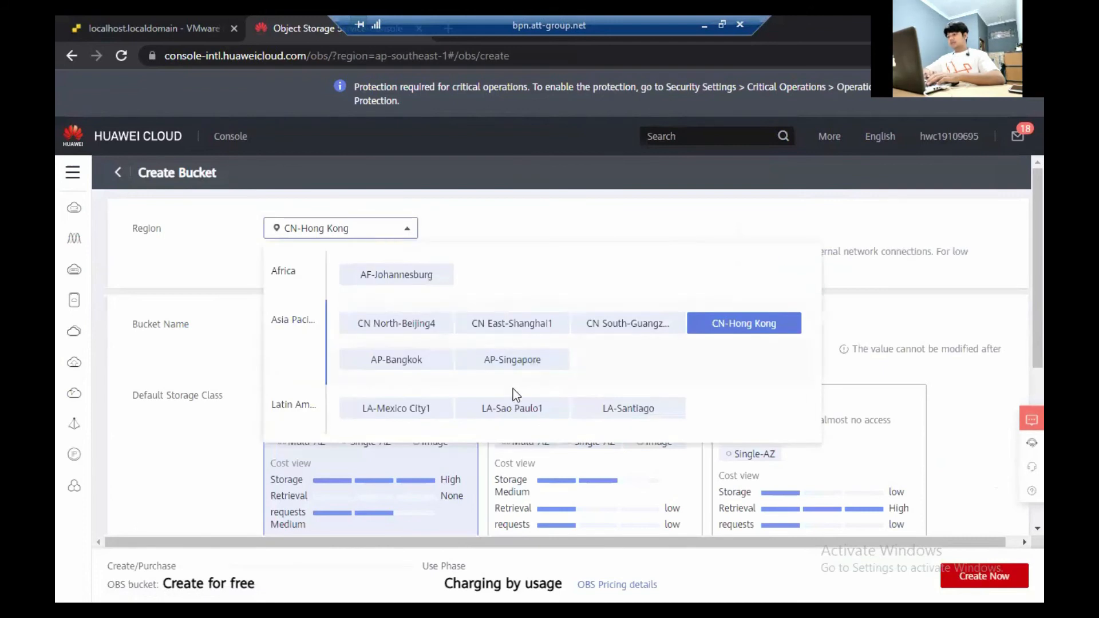
left_click(520, 366)
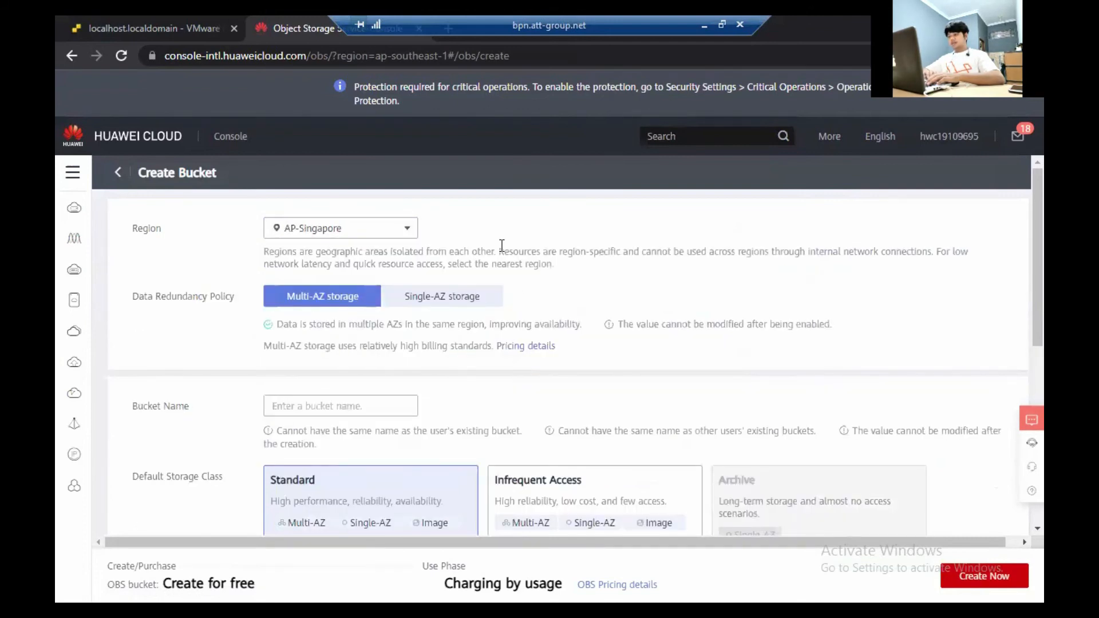
- Review the bucket creation form's storage class, policy, encryption and tag options
scroll(501, 245, "down", 3)
scroll(501, 245, "down", 1)
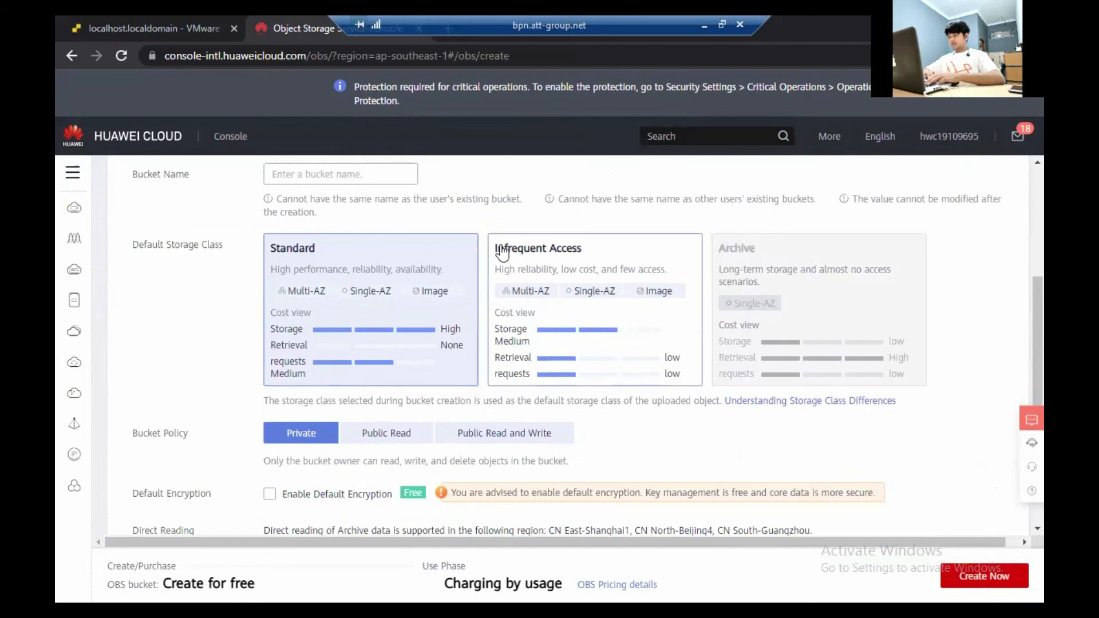
scroll(501, 252, "down", 2)
scroll(501, 252, "up", 1)
scroll(501, 252, "up", 1)
scroll(502, 252, "down", 1)
scroll(502, 252, "up", 5)
scroll(346, 343, "down", 3)
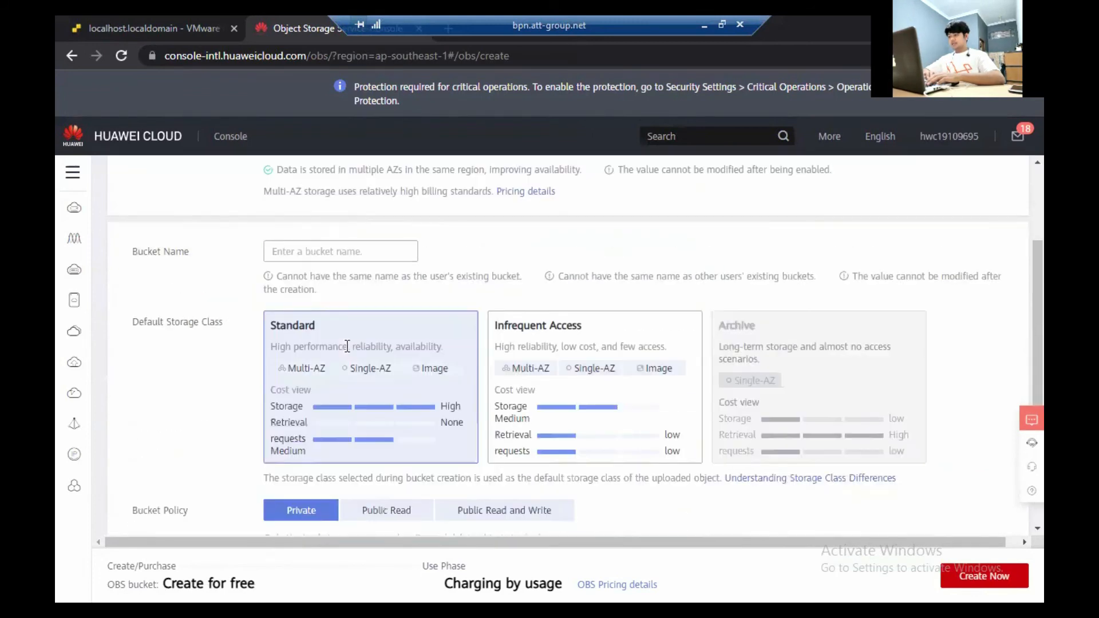
scroll(323, 412, "down", 4)
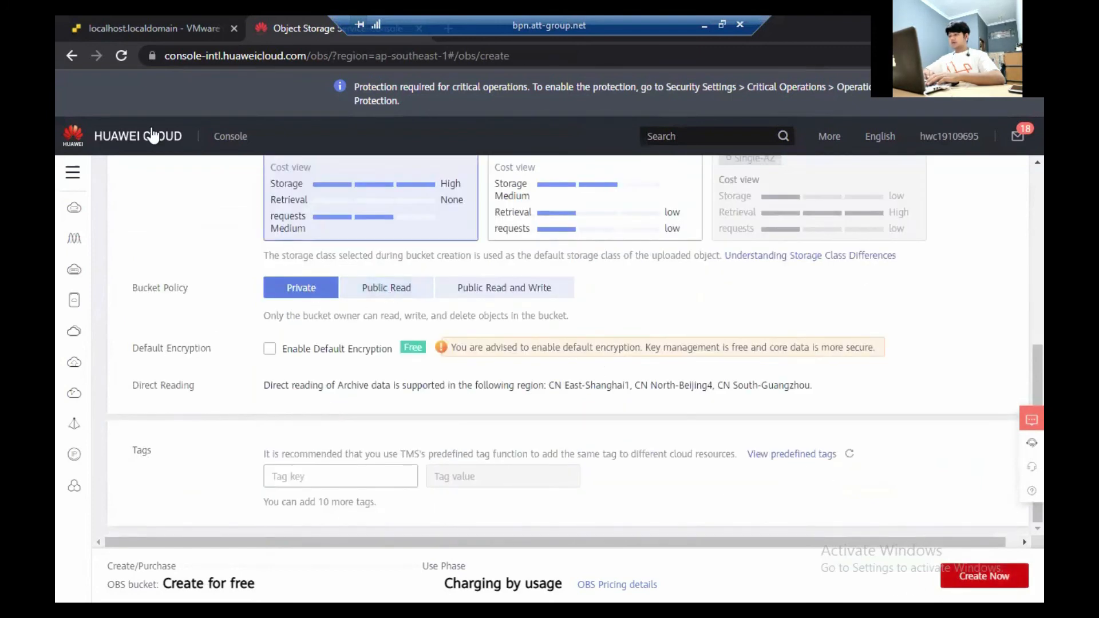
scroll(178, 157, "up", 7)
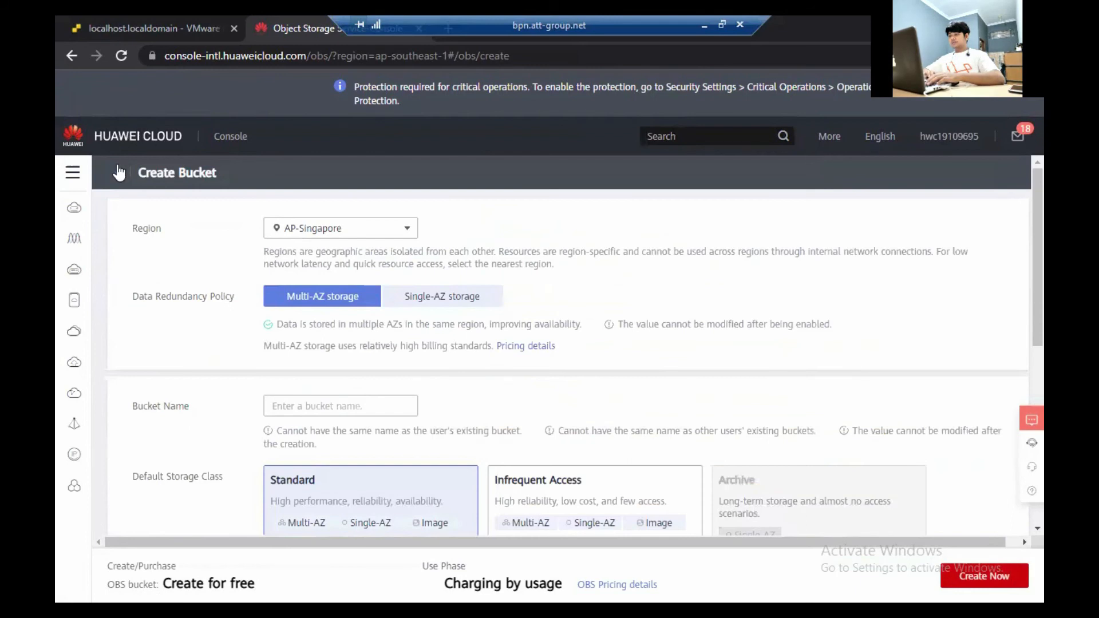
- Abandon the new bucket form and return to the Object Storage bucket list
left_click(119, 171)
scroll(610, 333, "down", 1)
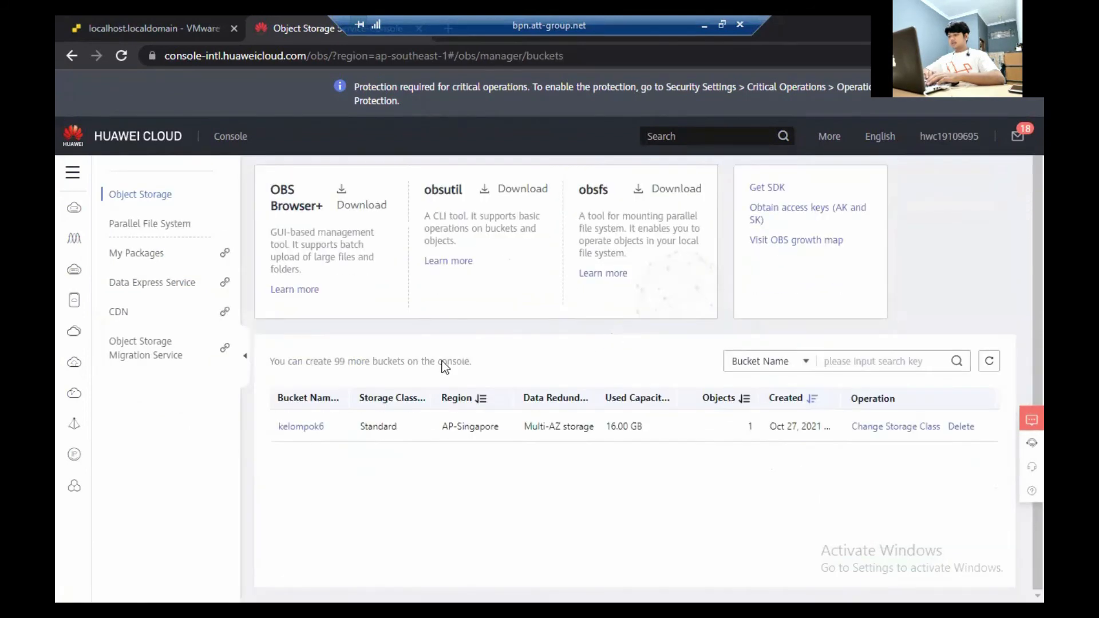
scroll(809, 200, "up", 1)
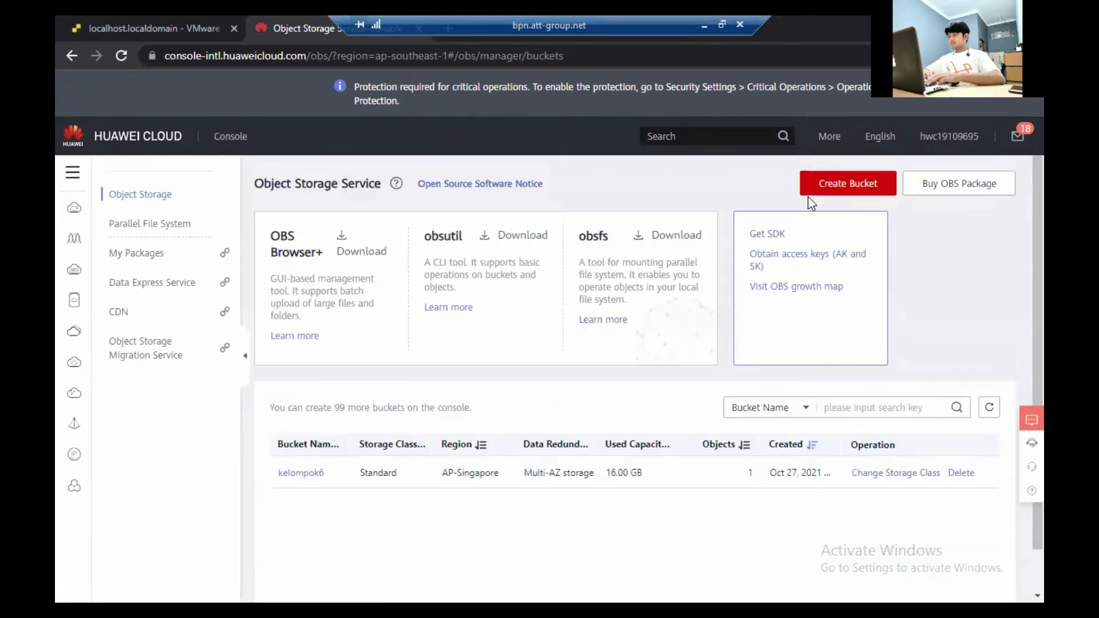
left_click(842, 182)
left_click(322, 327)
left_click(117, 173)
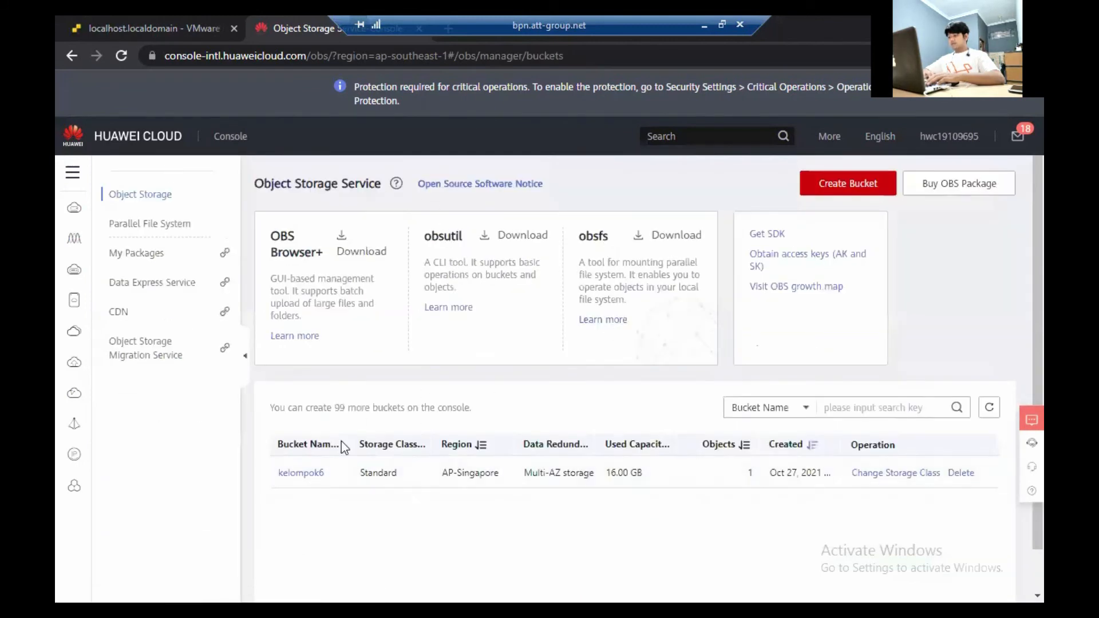
- Open the kelompok6 bucket's objects list and widen the Name column to read the uploaded file
left_click(299, 473)
scroll(409, 377, "down", 3)
scroll(410, 379, "up", 3)
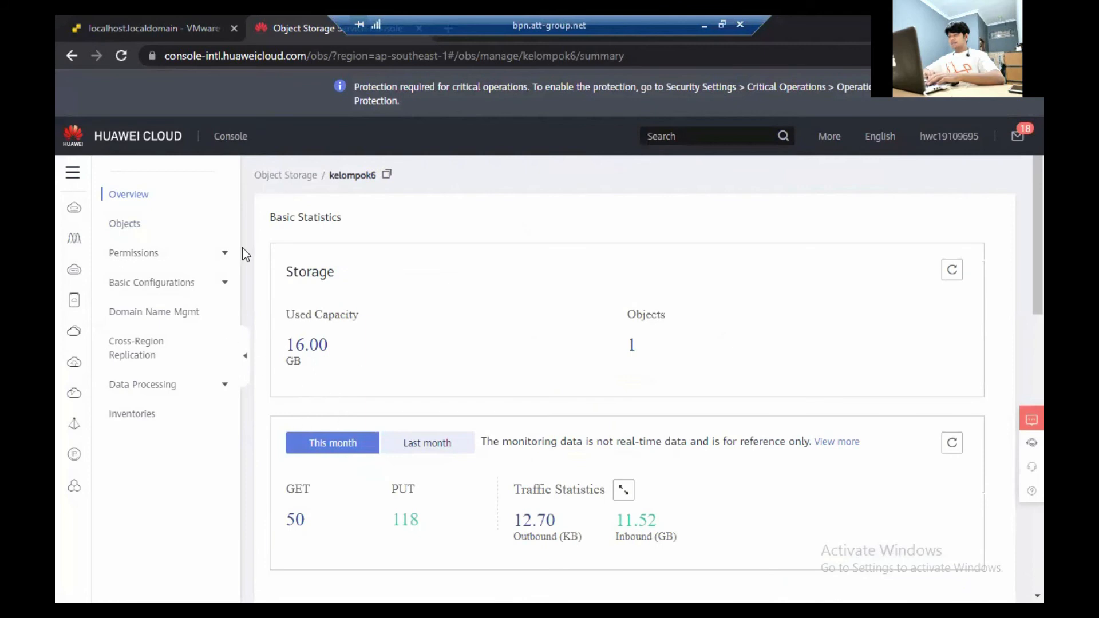
left_click(123, 226)
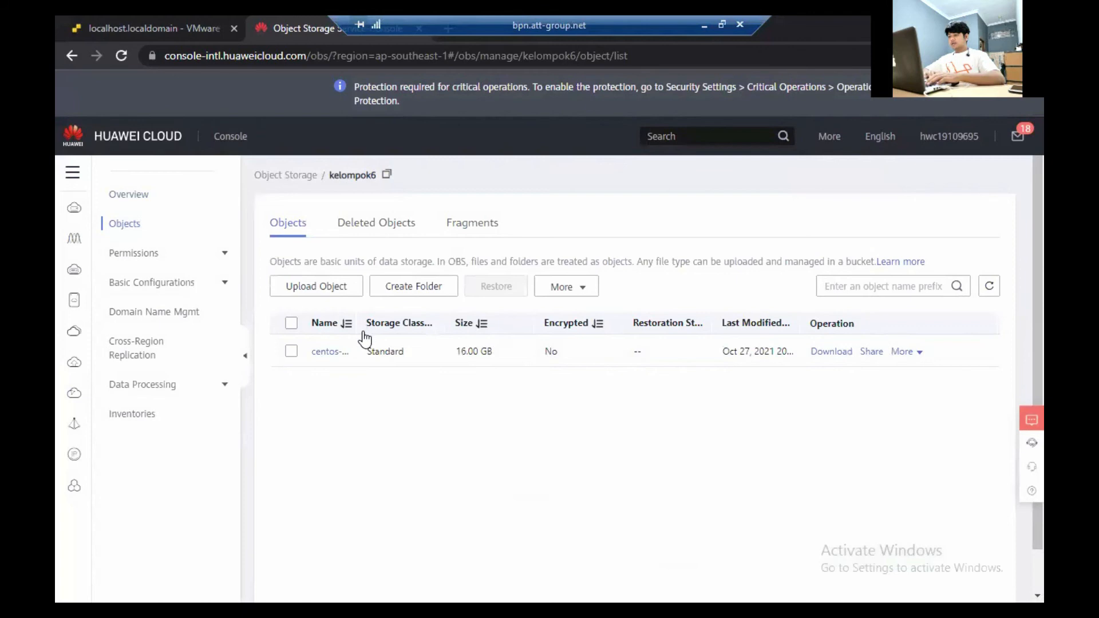
left_click_drag(358, 325, 465, 326)
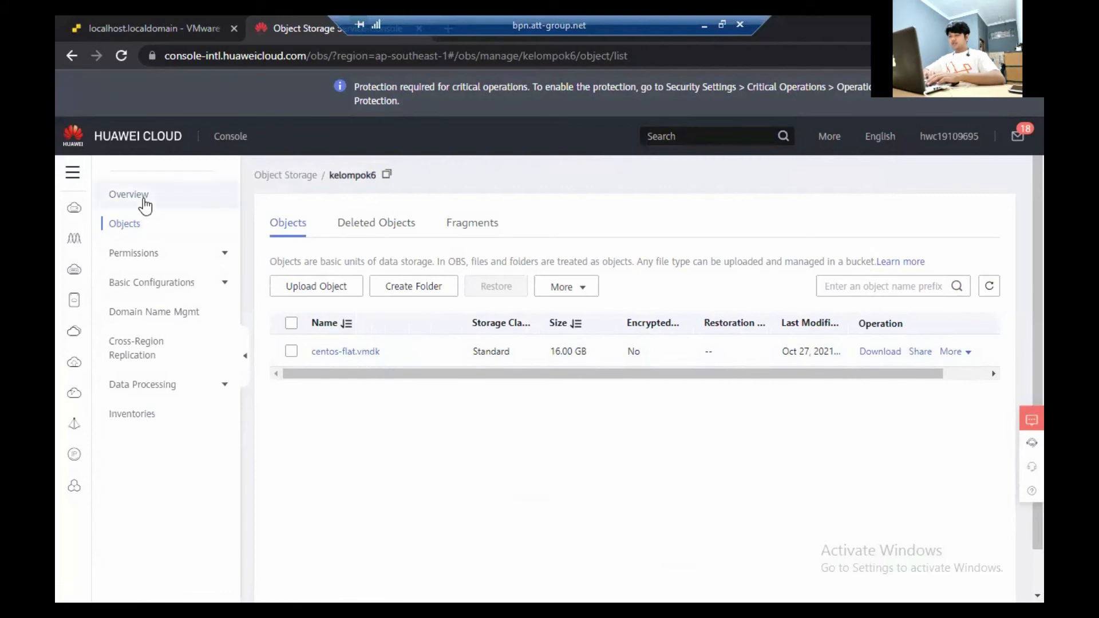
left_click(314, 288)
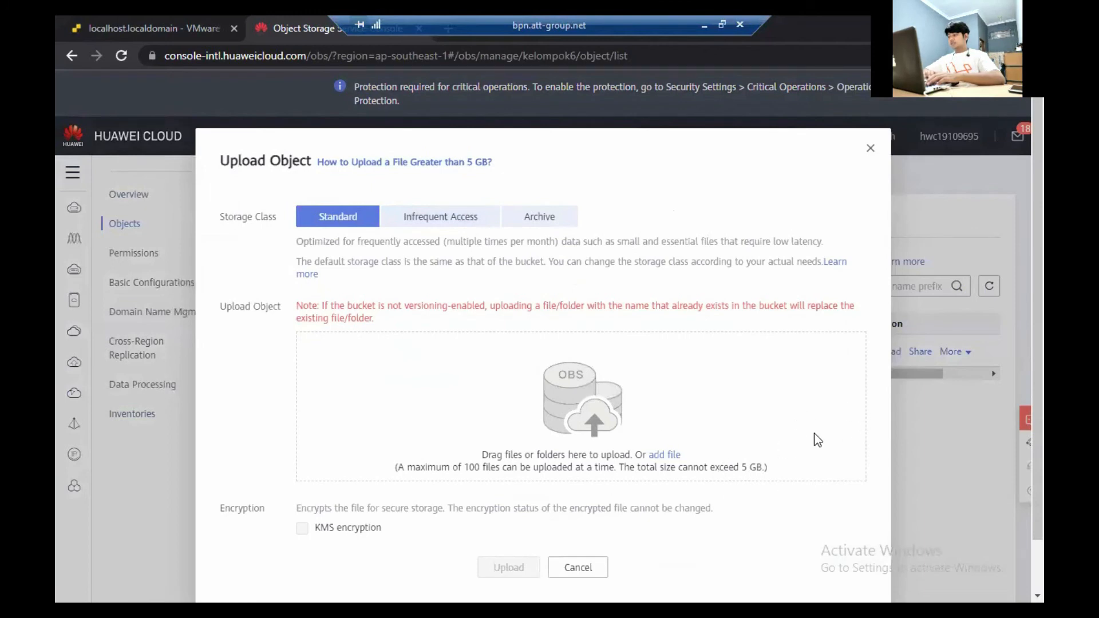
left_click(871, 148)
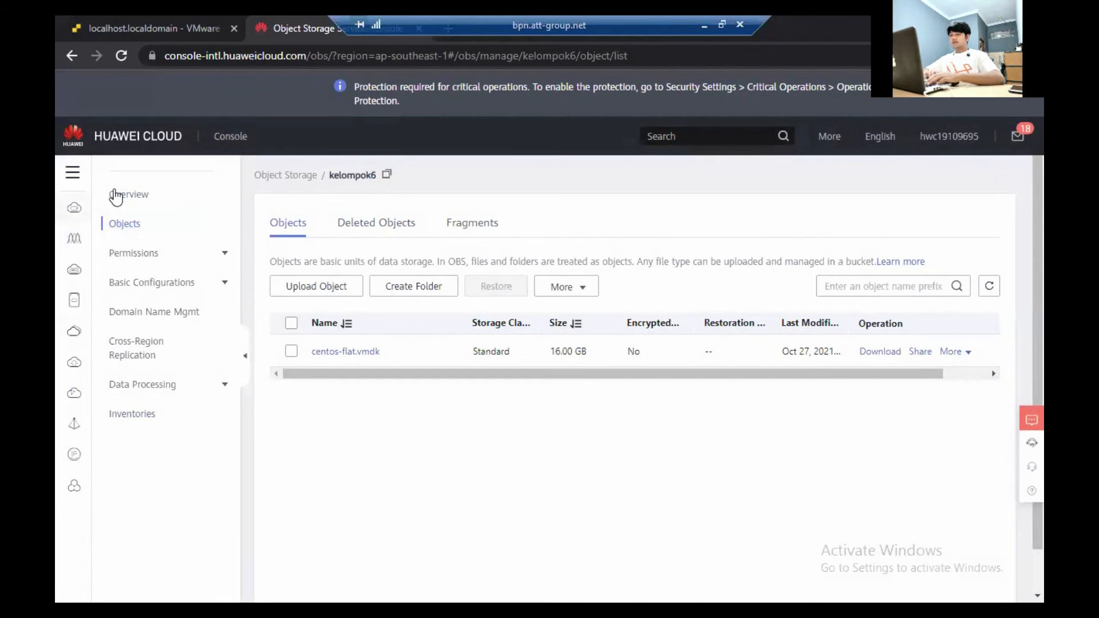
left_click(71, 57)
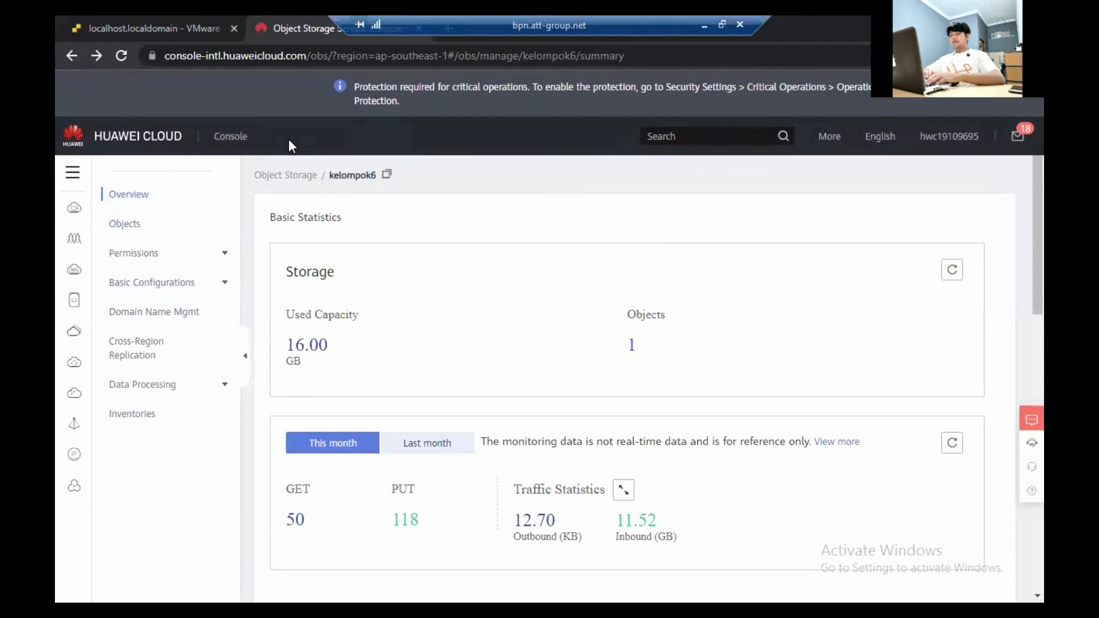
- Search the service list for ob and reopen Object Storage Service
left_click(72, 172)
type("ob")
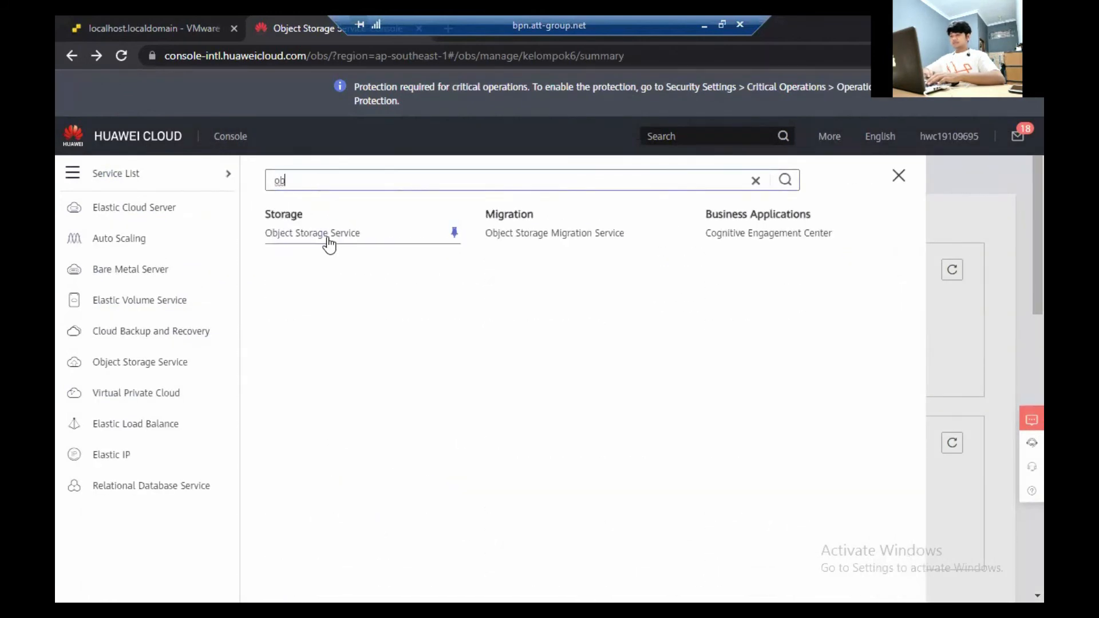
left_click(333, 233)
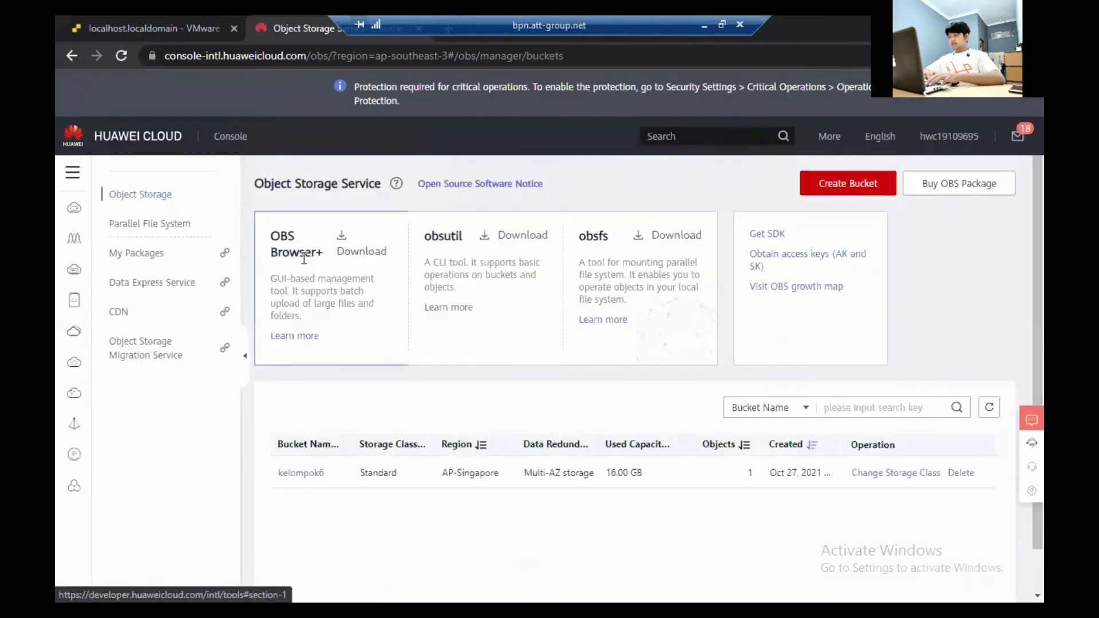
key("alt+Tab")
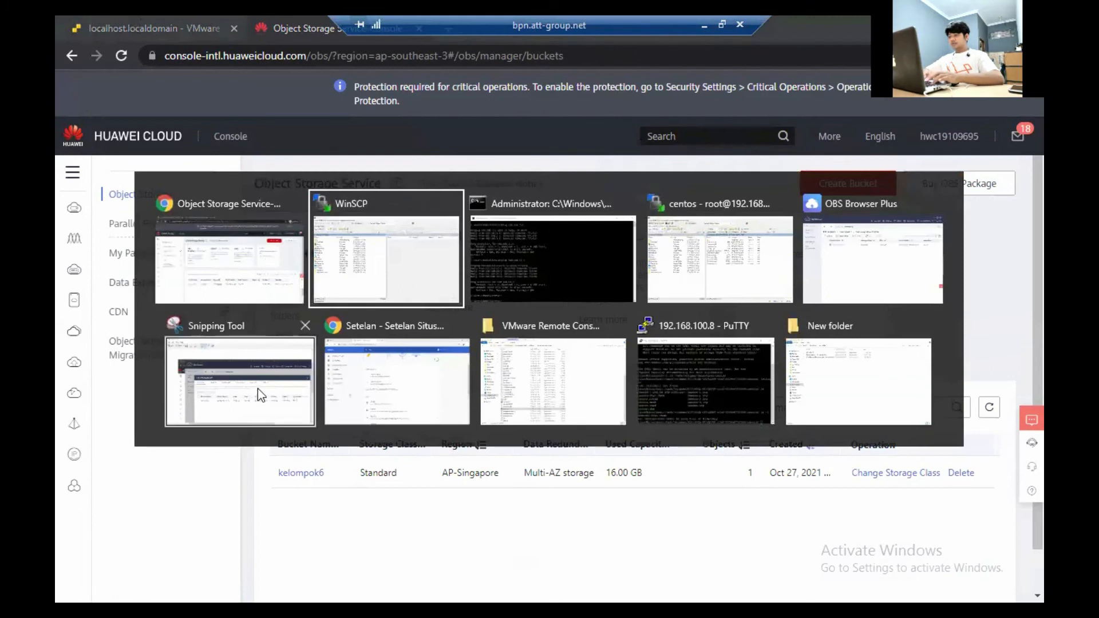
left_click(811, 234)
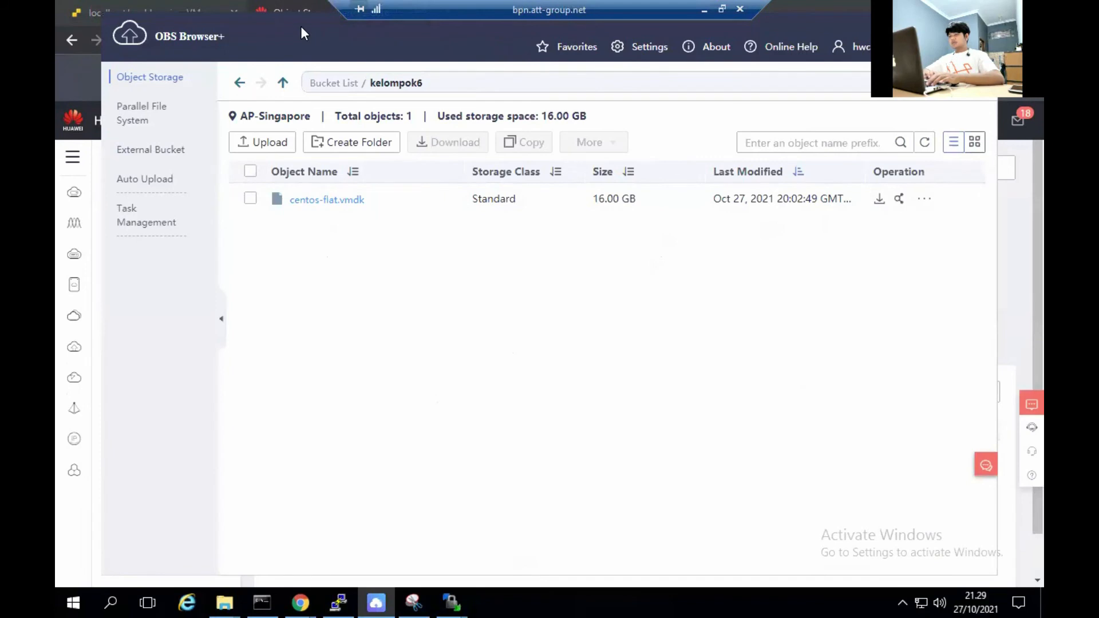
left_click_drag(300, 23, 263, 55)
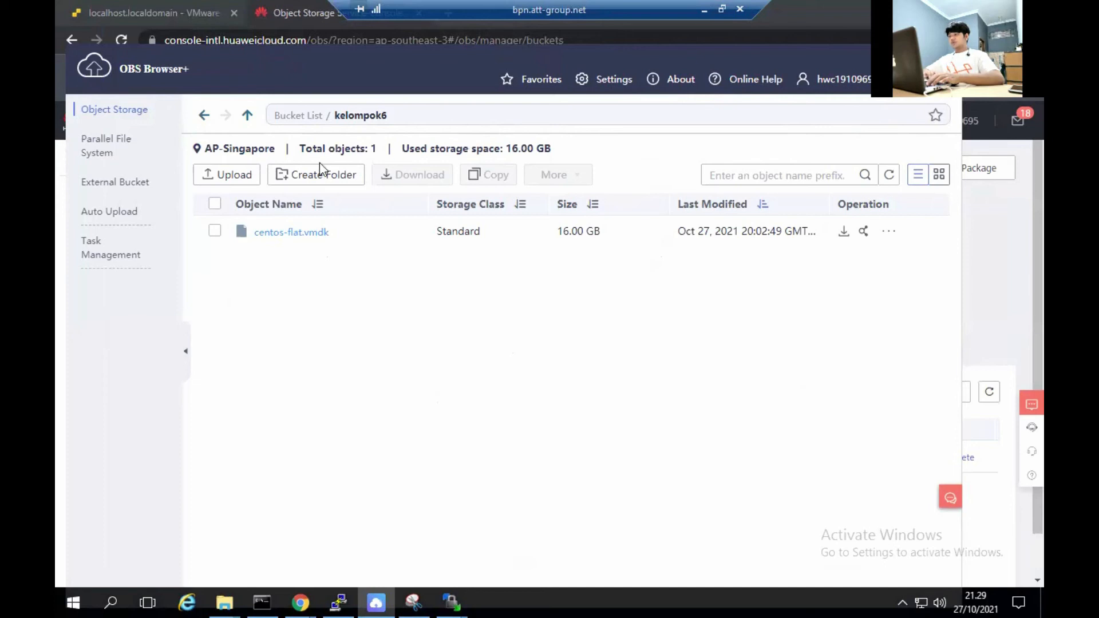
left_click_drag(298, 70, 323, 66)
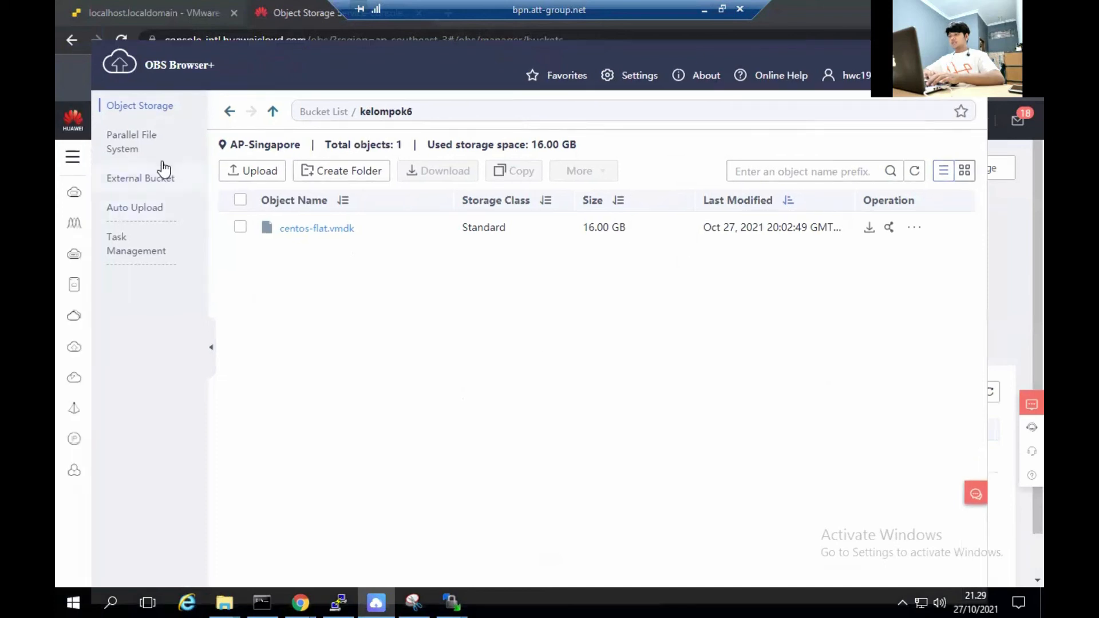
left_click(268, 174)
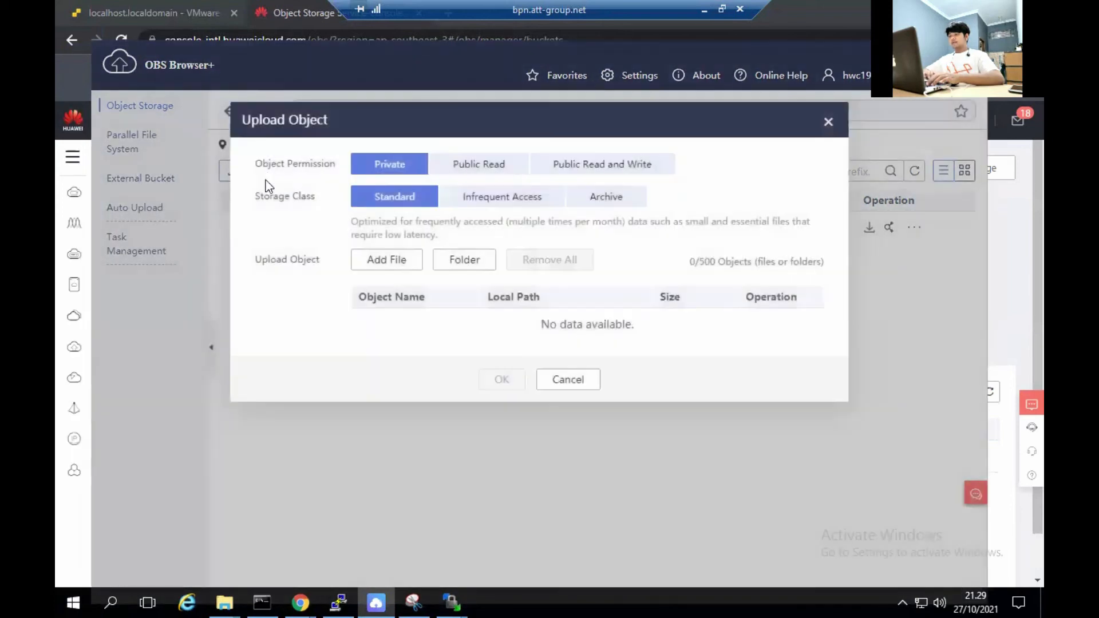
left_click(396, 262)
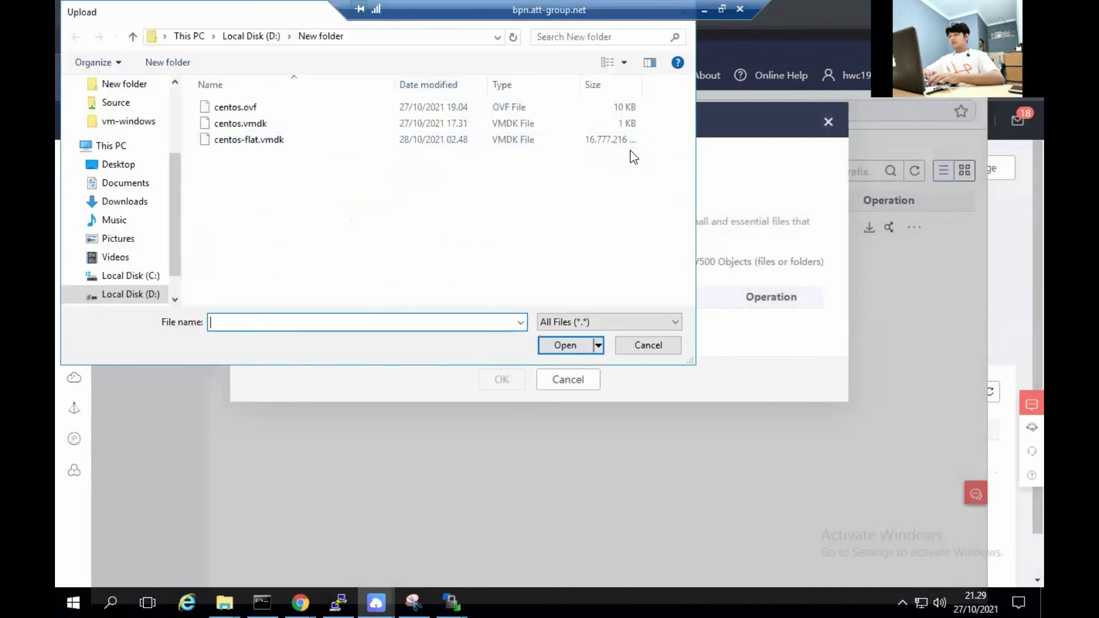
left_click(671, 346)
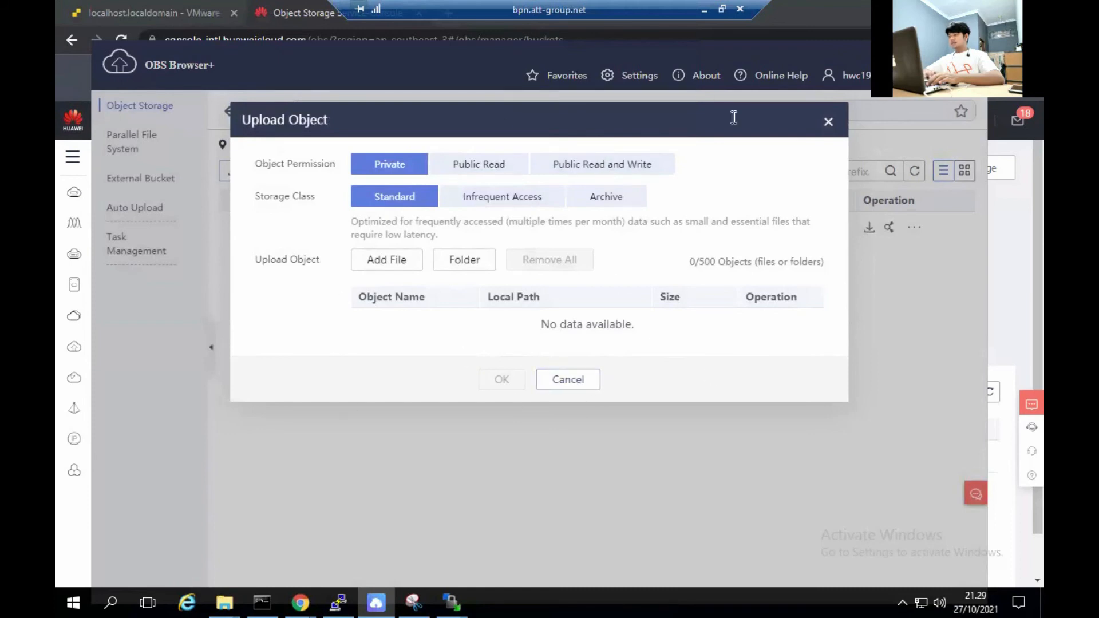
left_click(568, 381)
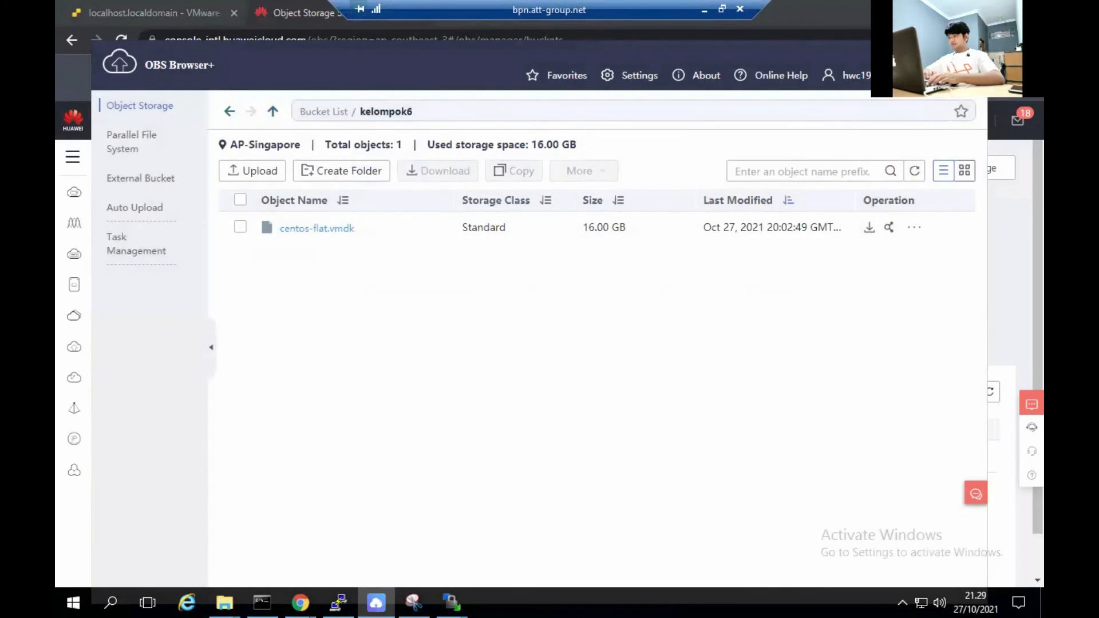
- Exit OBS Browser+ and open the kelompok6 bucket's objects in the console
key("alt+F4")
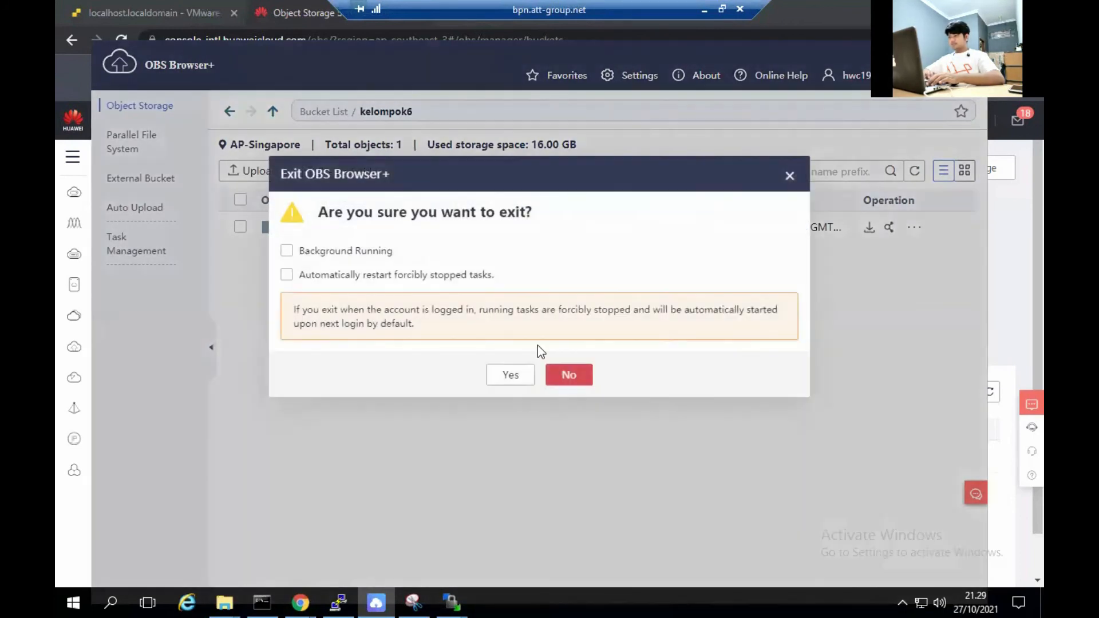
left_click(998, 288)
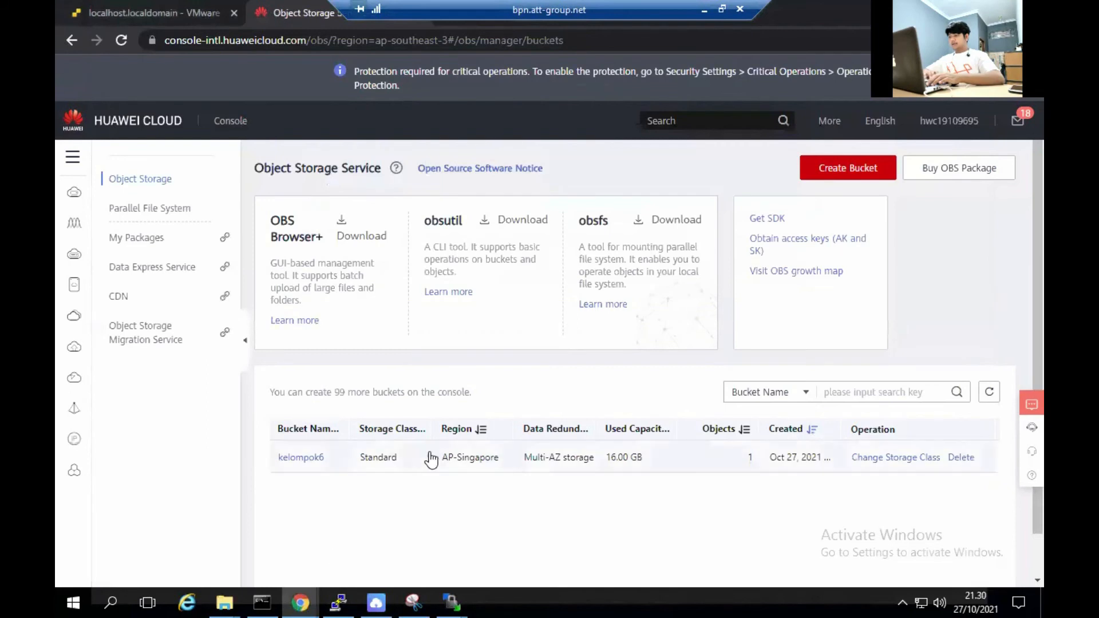
left_click(315, 461)
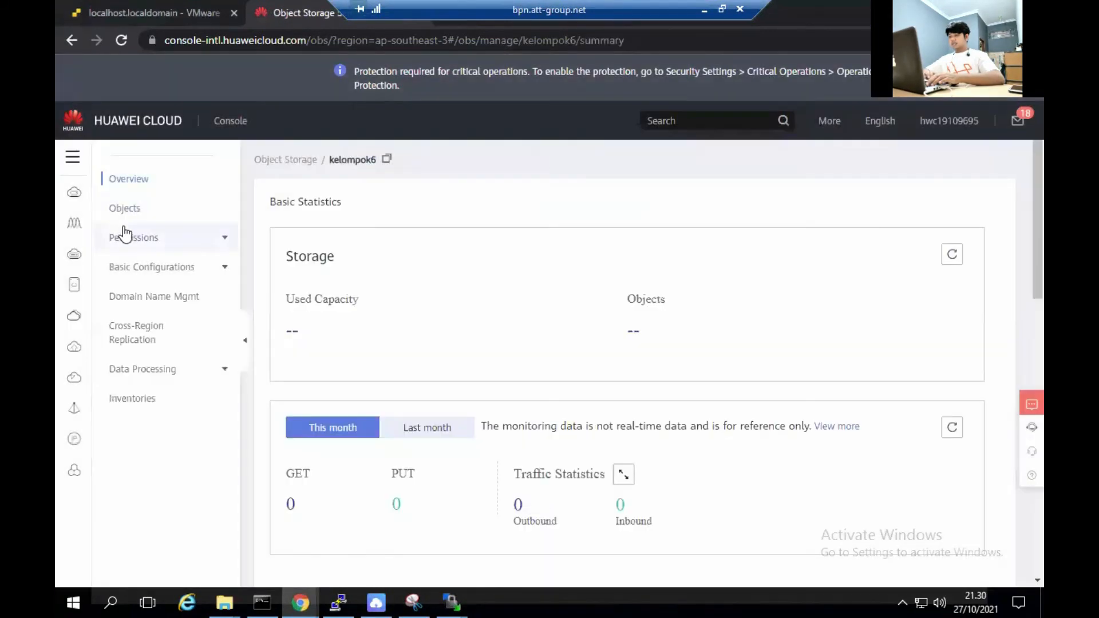
left_click(189, 209)
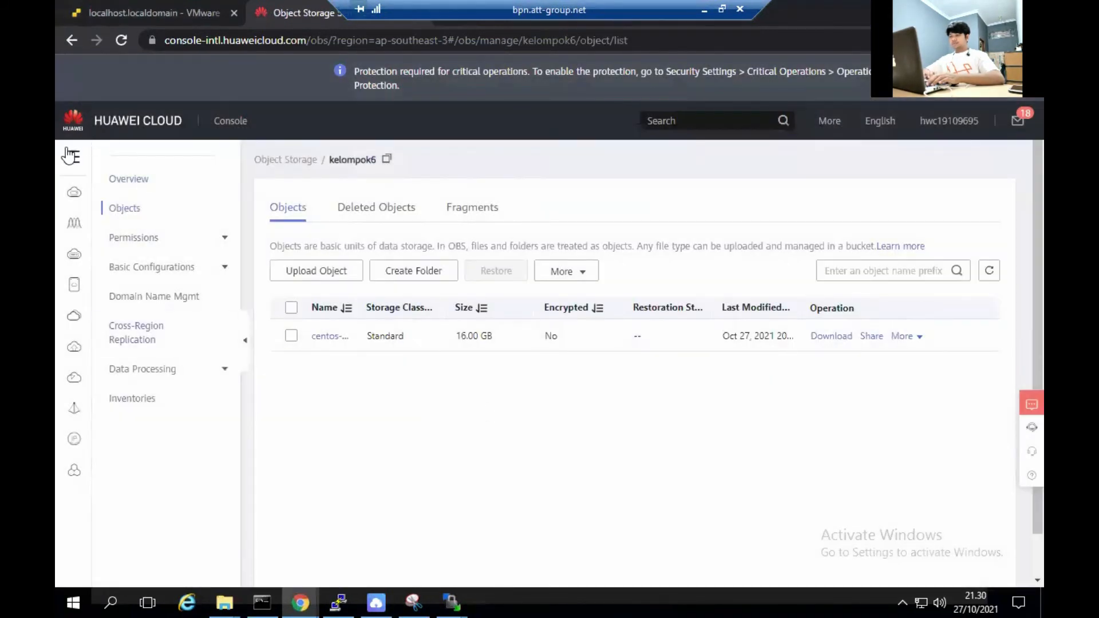
- Search the service list for ims and open Image Management Service
left_click(68, 155)
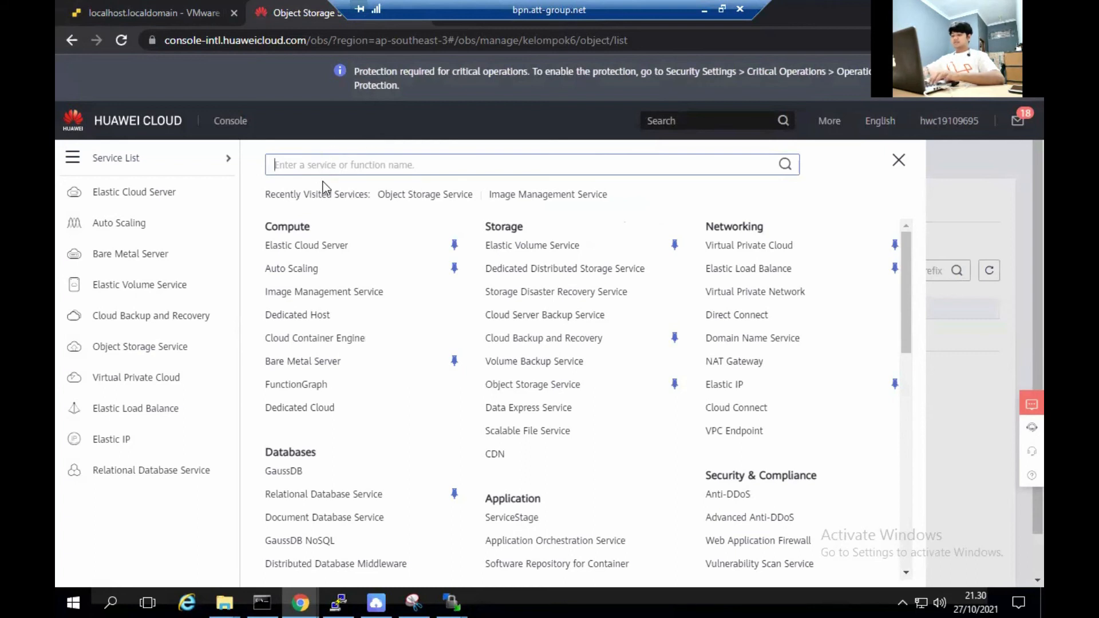
type("ims")
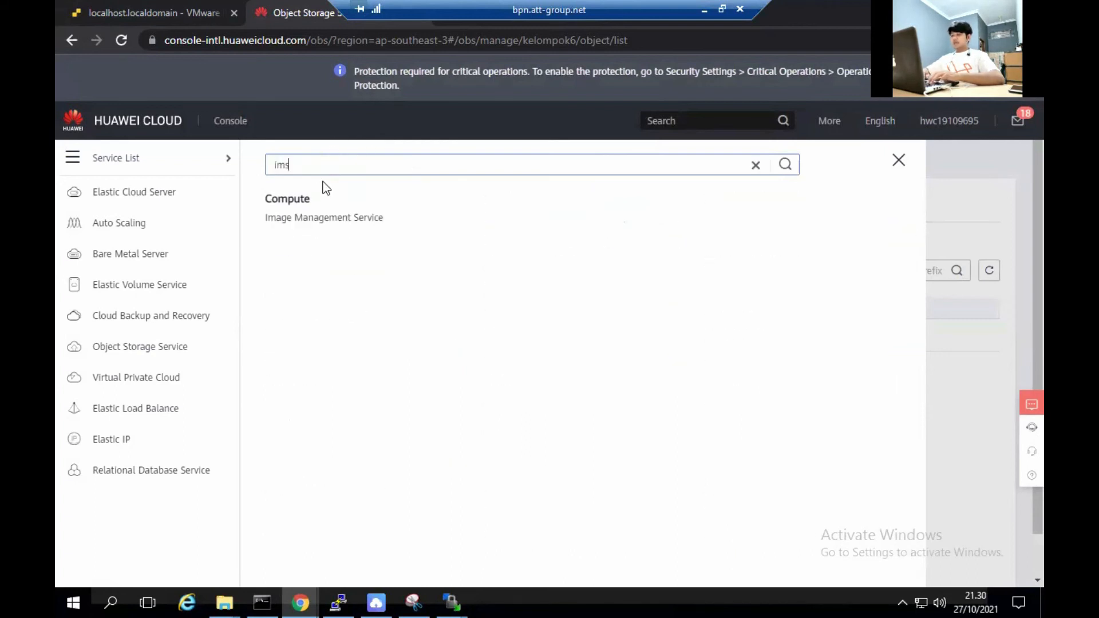
left_click(324, 217)
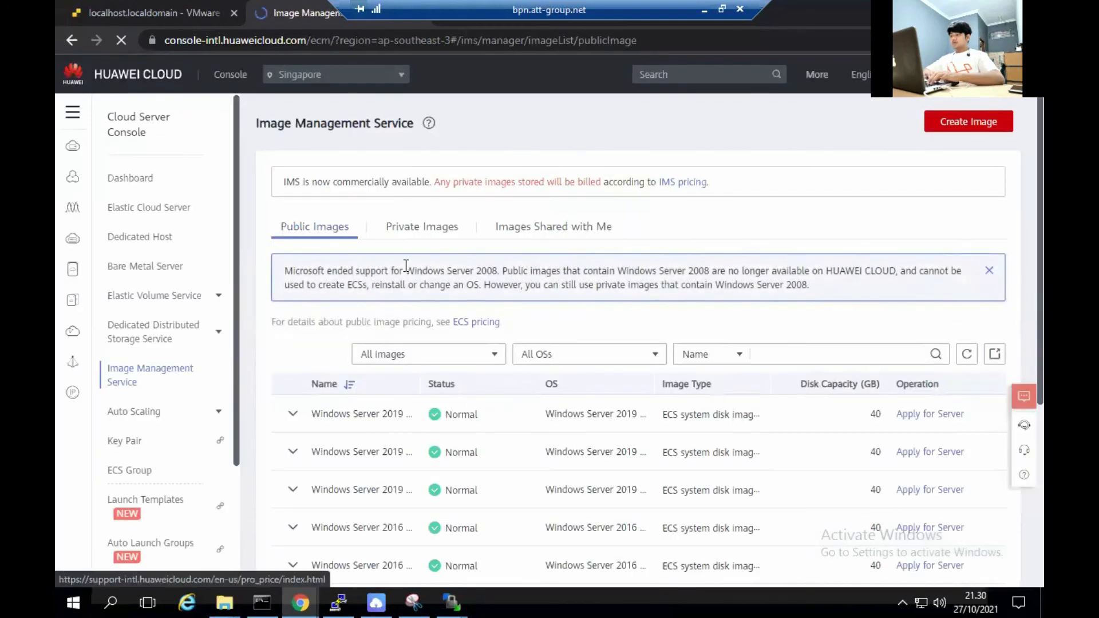
- View the list of private images
left_click(440, 225)
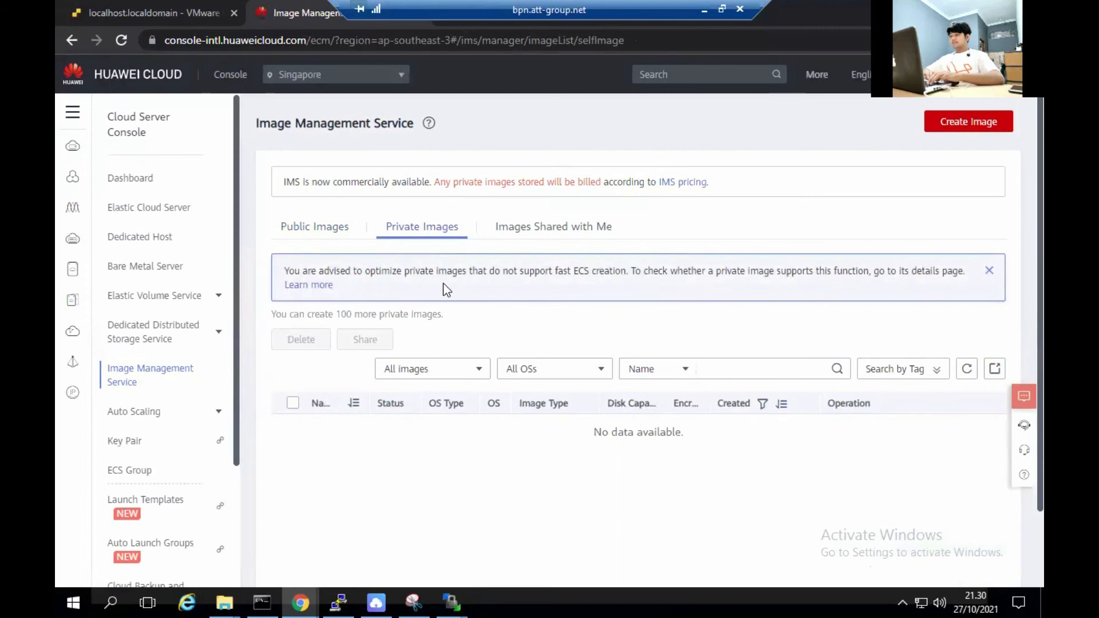
scroll(447, 290, "down", 2)
scroll(443, 284, "up", 2)
scroll(443, 284, "down", 2)
scroll(853, 179, "up", 2)
- Start creating a system disk image in Singapore using an image file as the source
left_click(984, 119)
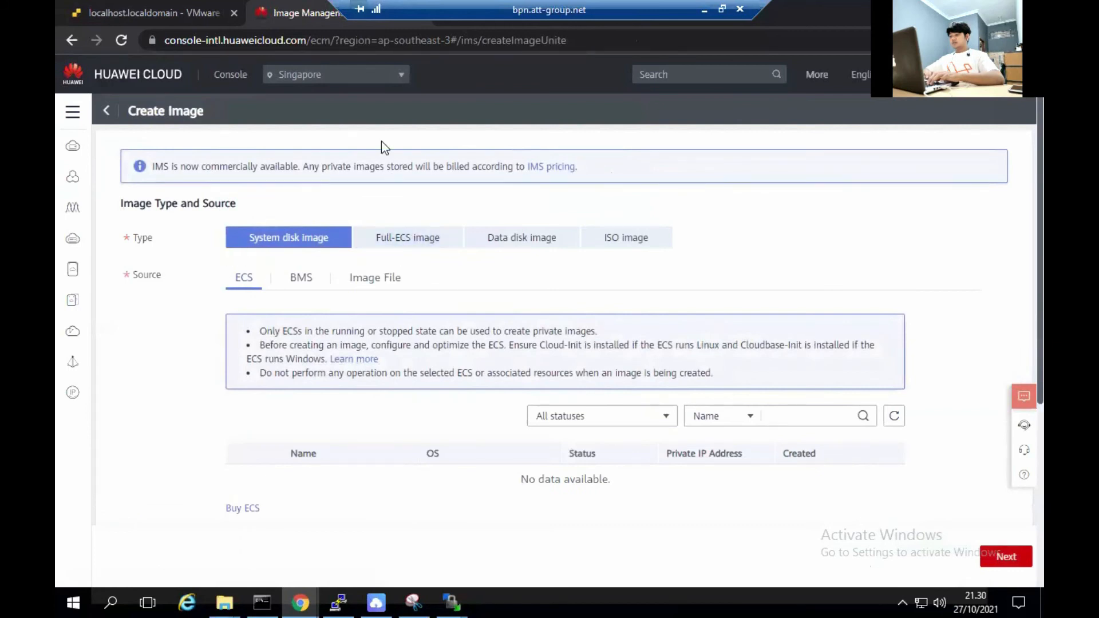
left_click(368, 79)
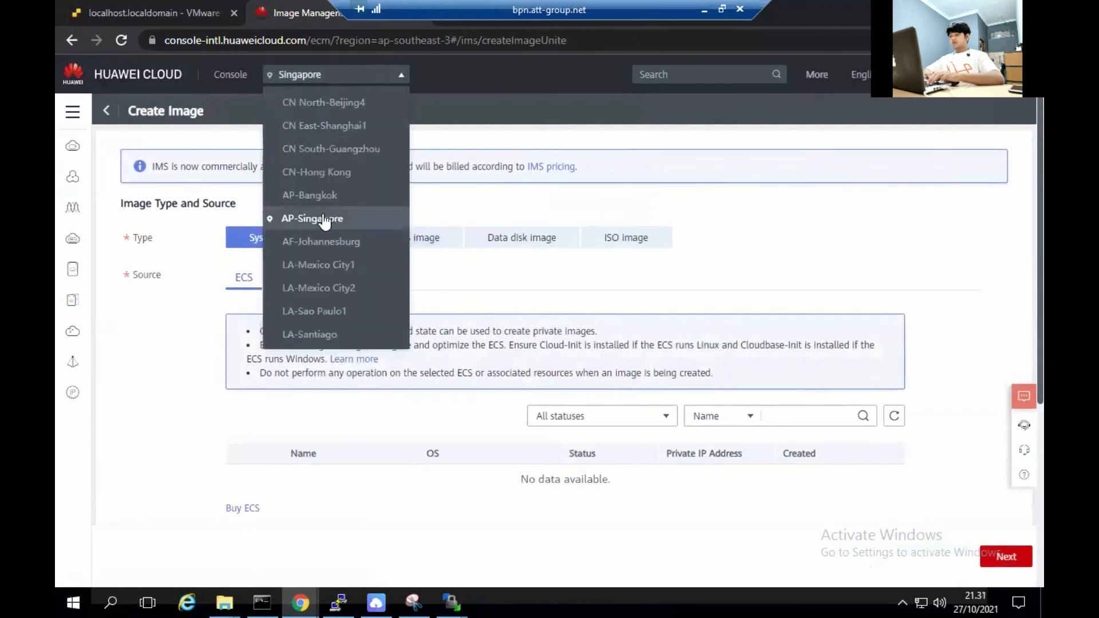
left_click(570, 195)
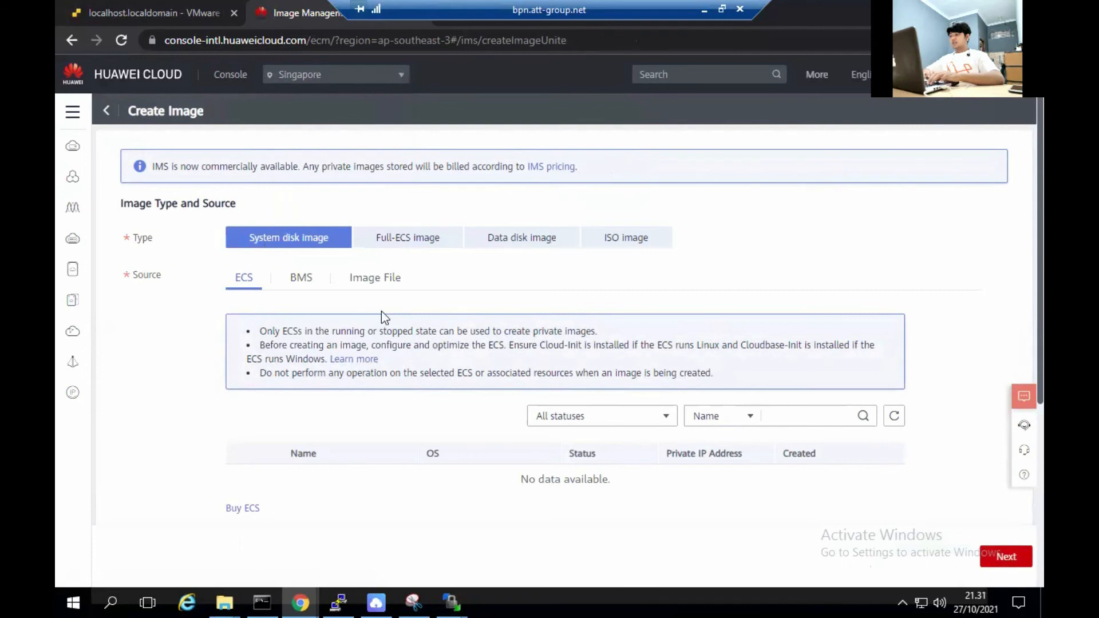
left_click(378, 282)
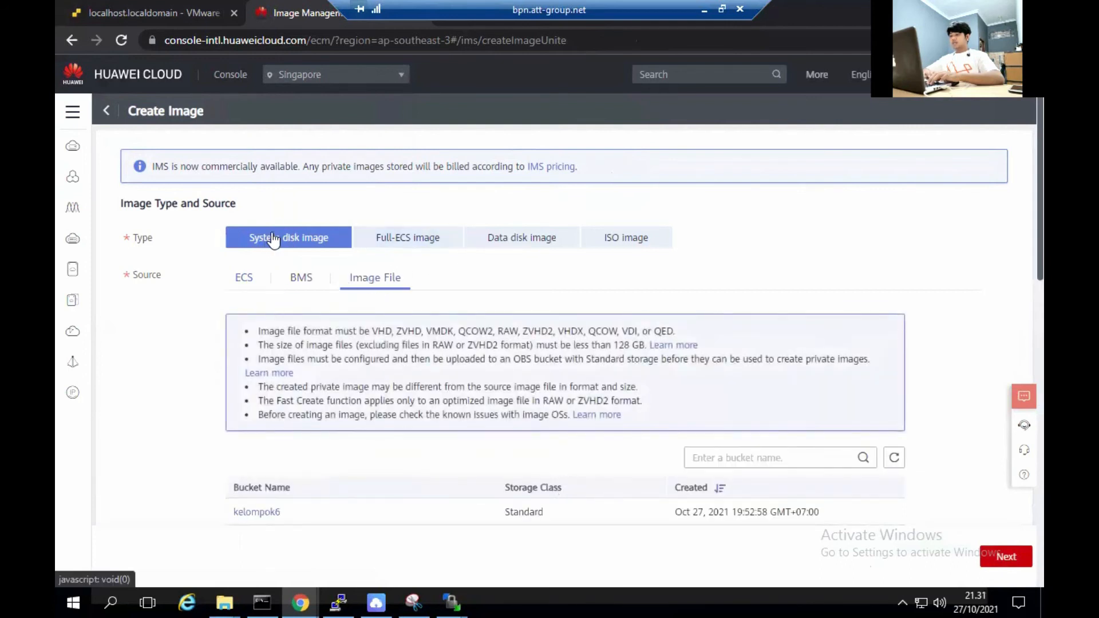
- Select centos-flat.vmdk in the kelompok6 bucket as the source image file
scroll(440, 260, "down", 3)
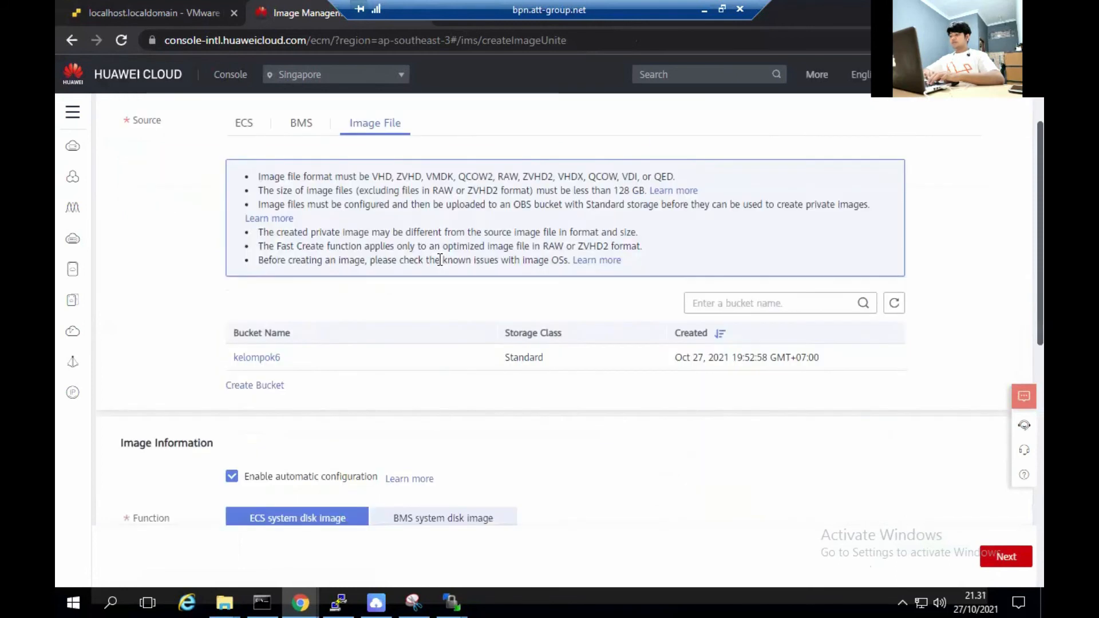
left_click(255, 356)
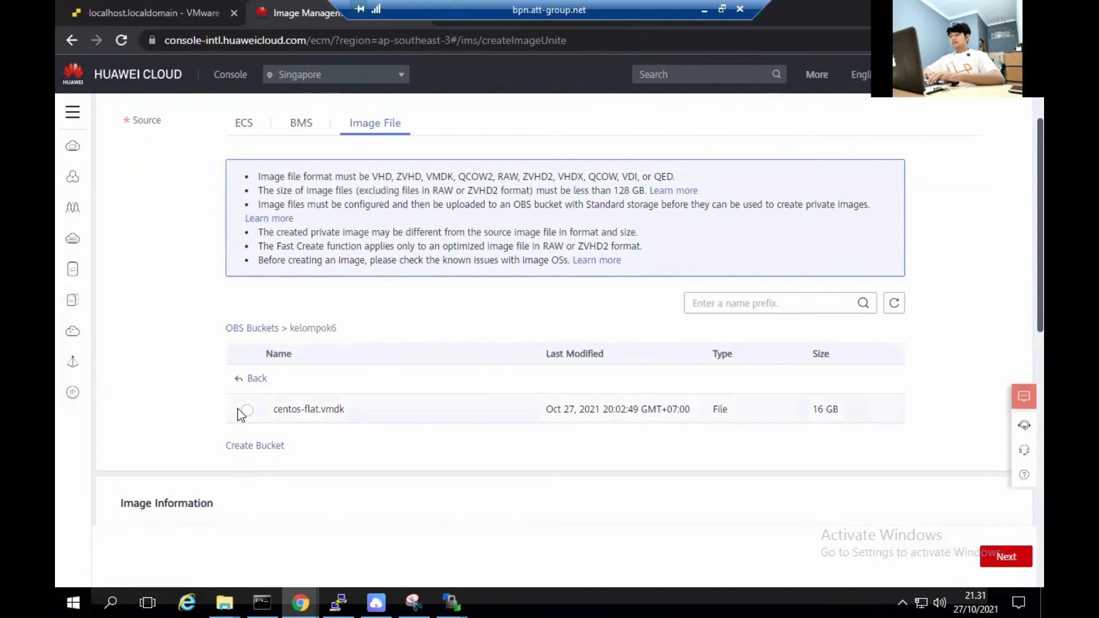
left_click(245, 410)
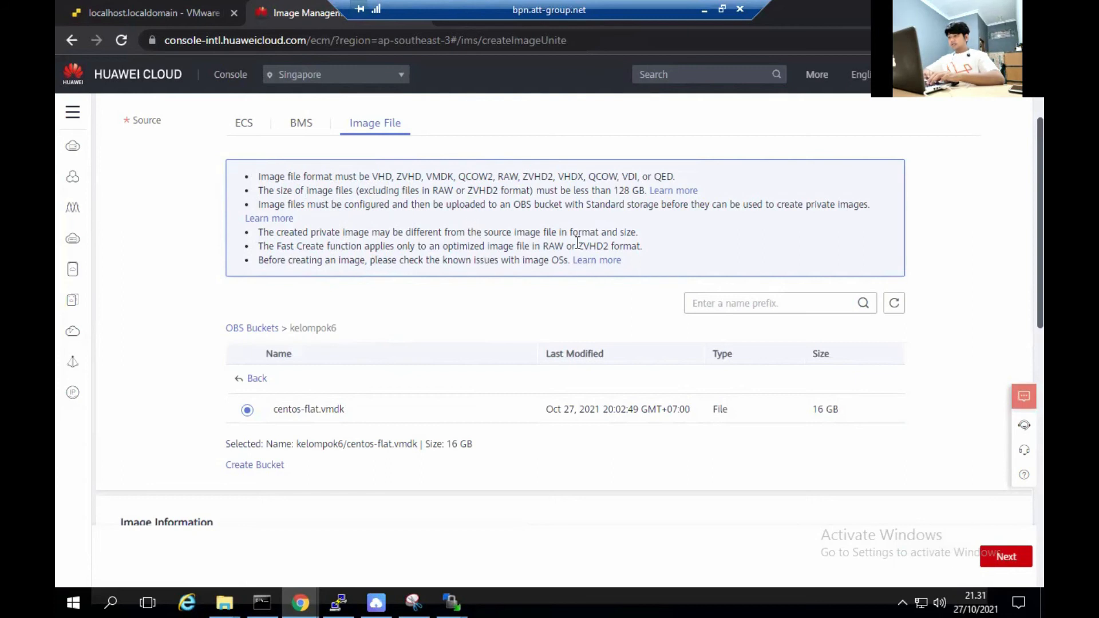
left_click_drag(578, 246, 636, 243)
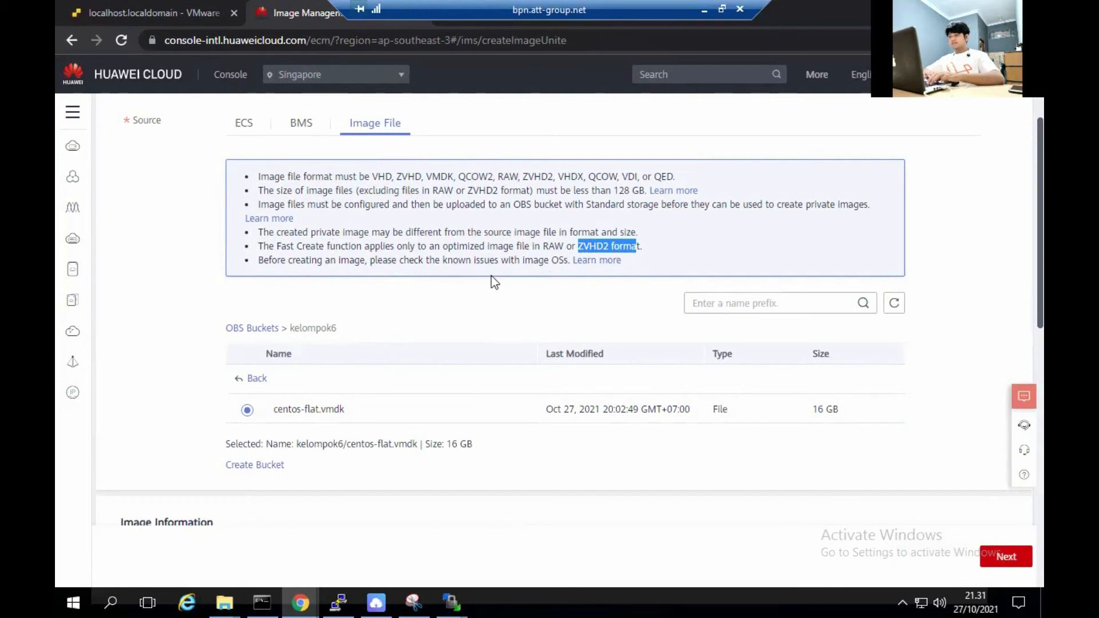
scroll(423, 290, "down", 8)
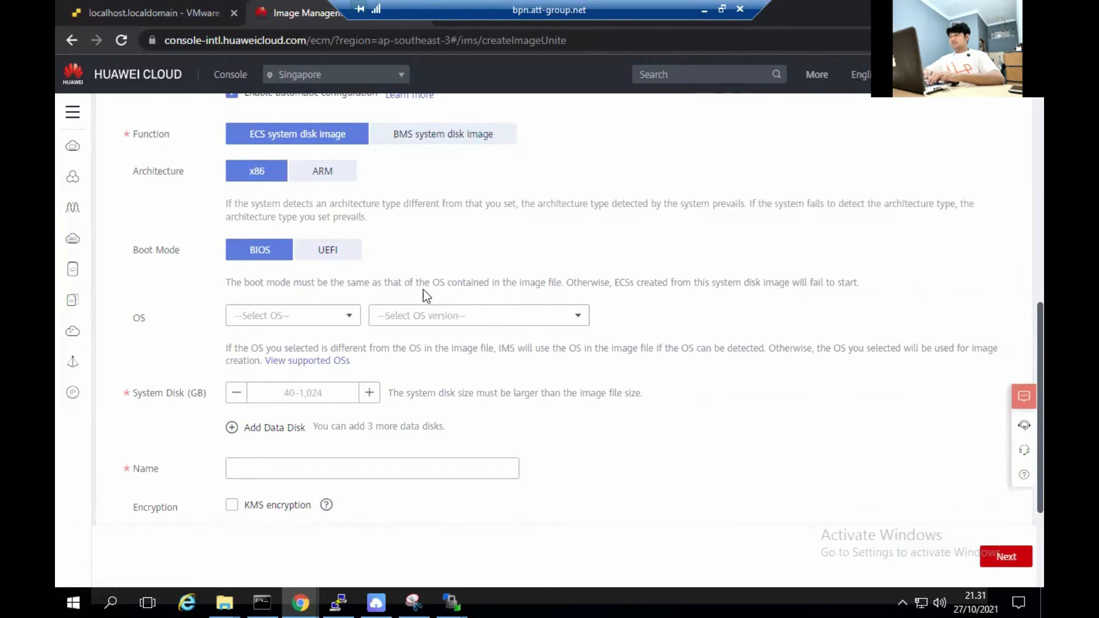
- Set the image OS to CentOS with version 7.0 64bit
left_click(335, 318)
left_click(274, 361)
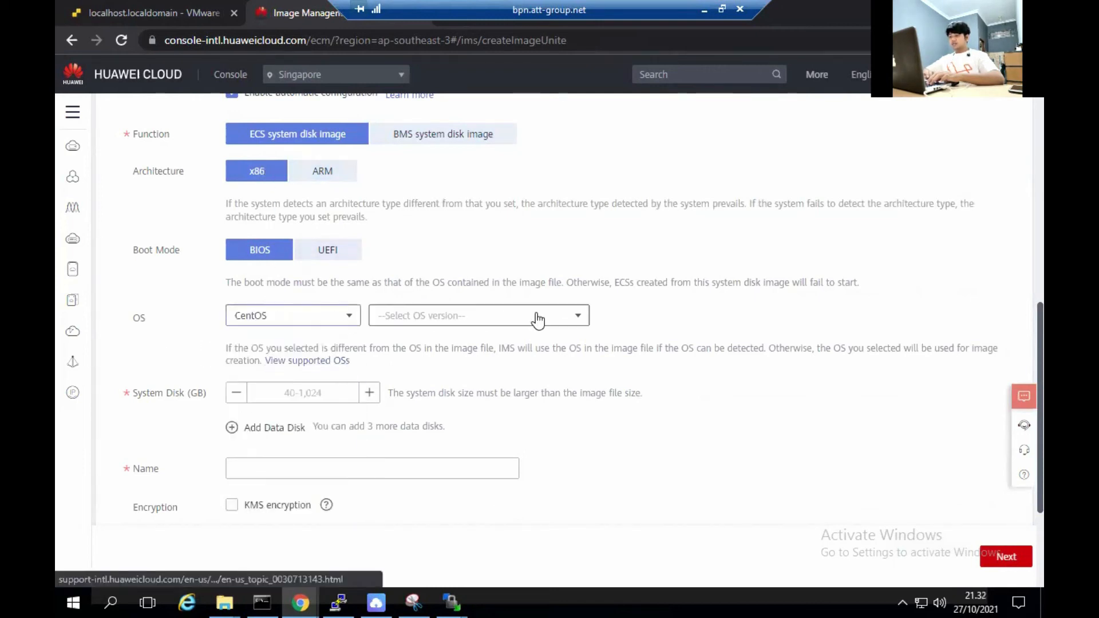
left_click(535, 318)
left_click_drag(585, 362, 583, 413)
left_click(410, 449)
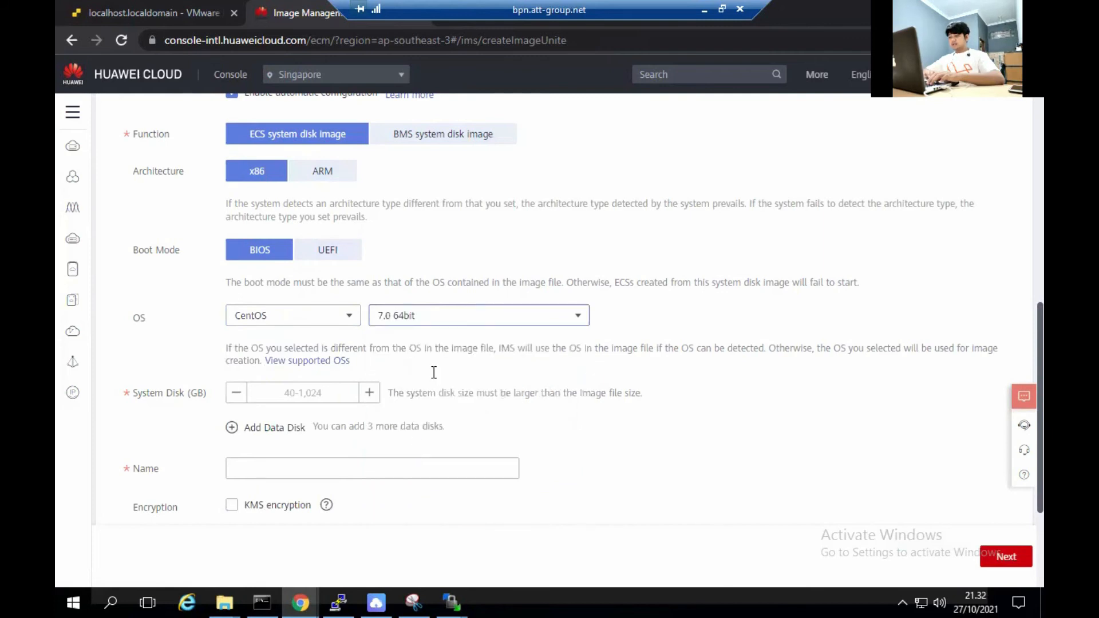
- Set the system disk size to 40 GB
scroll(432, 364, "down", 1)
left_click(325, 317)
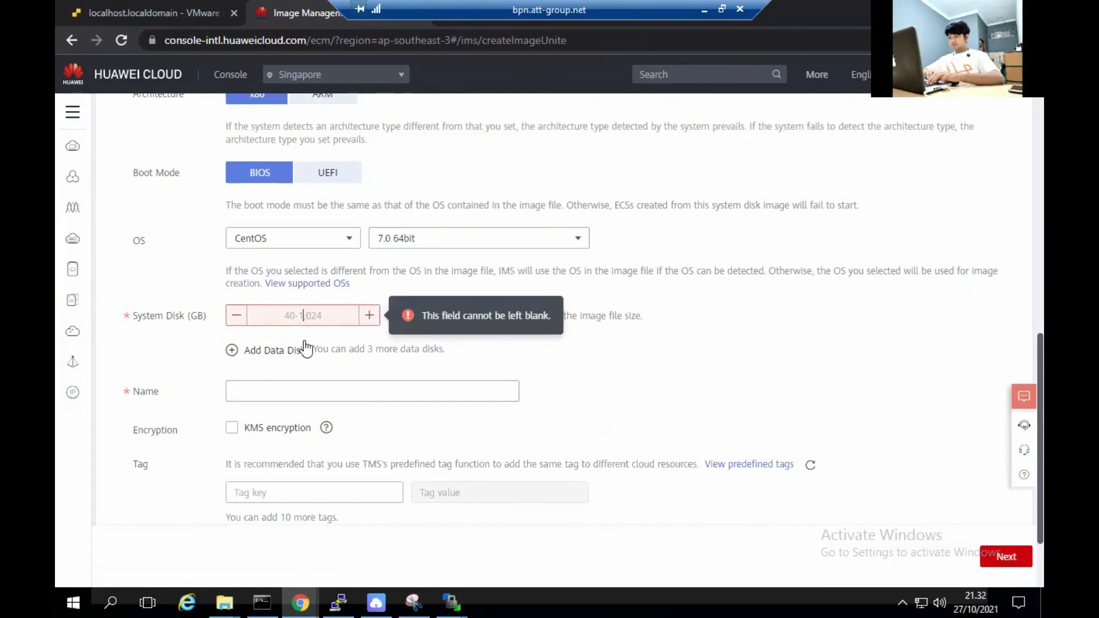
type("40")
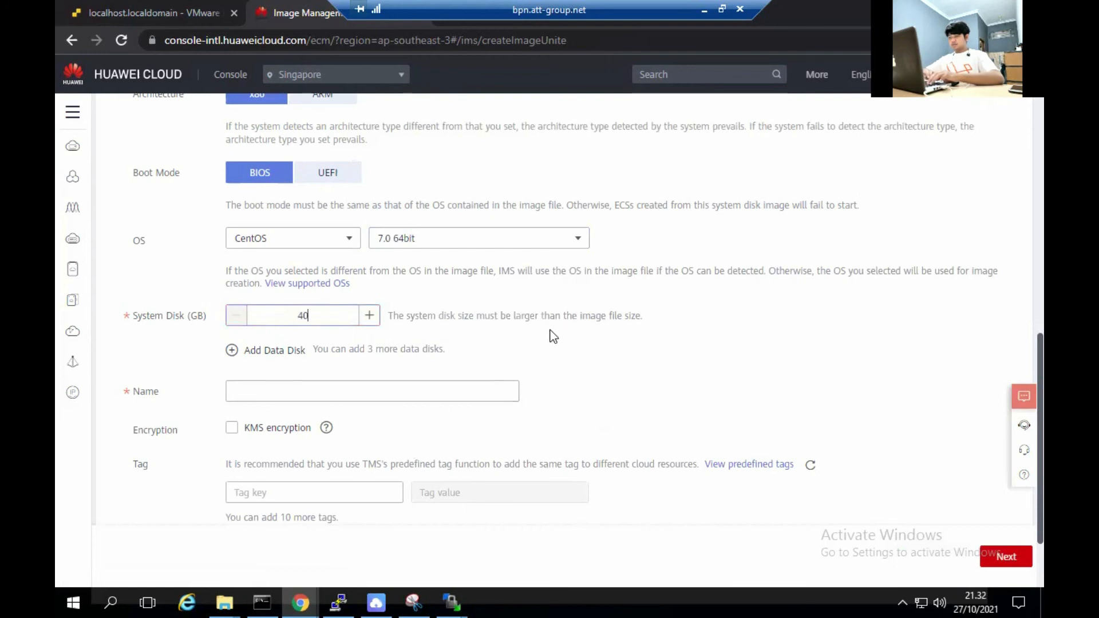
- Name the image centos
scroll(553, 337, "down", 2)
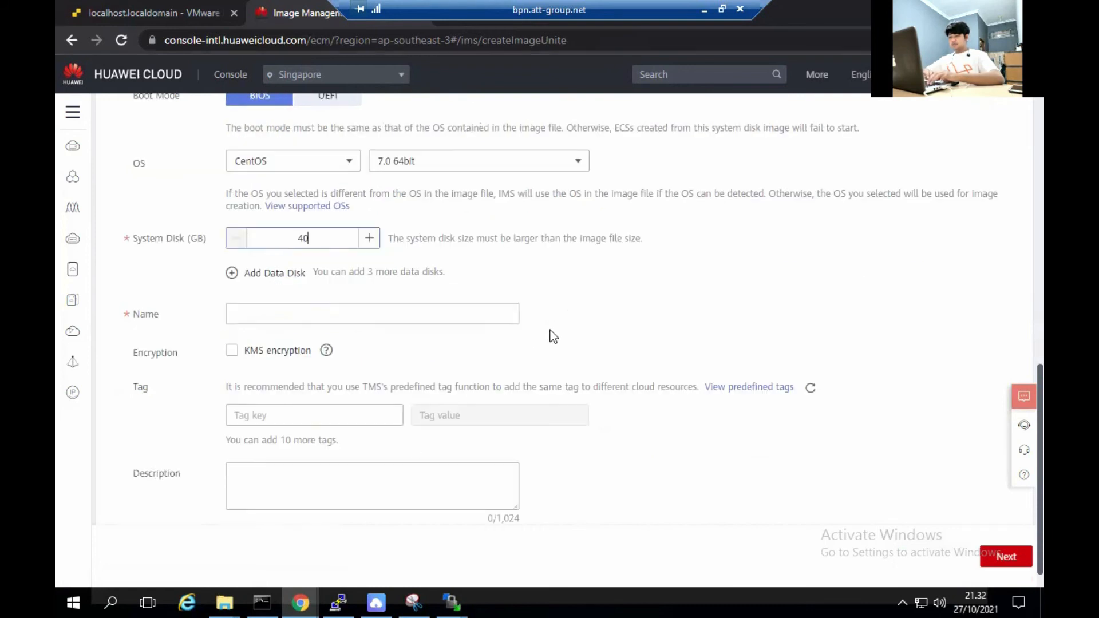
scroll(554, 336, "down", 1)
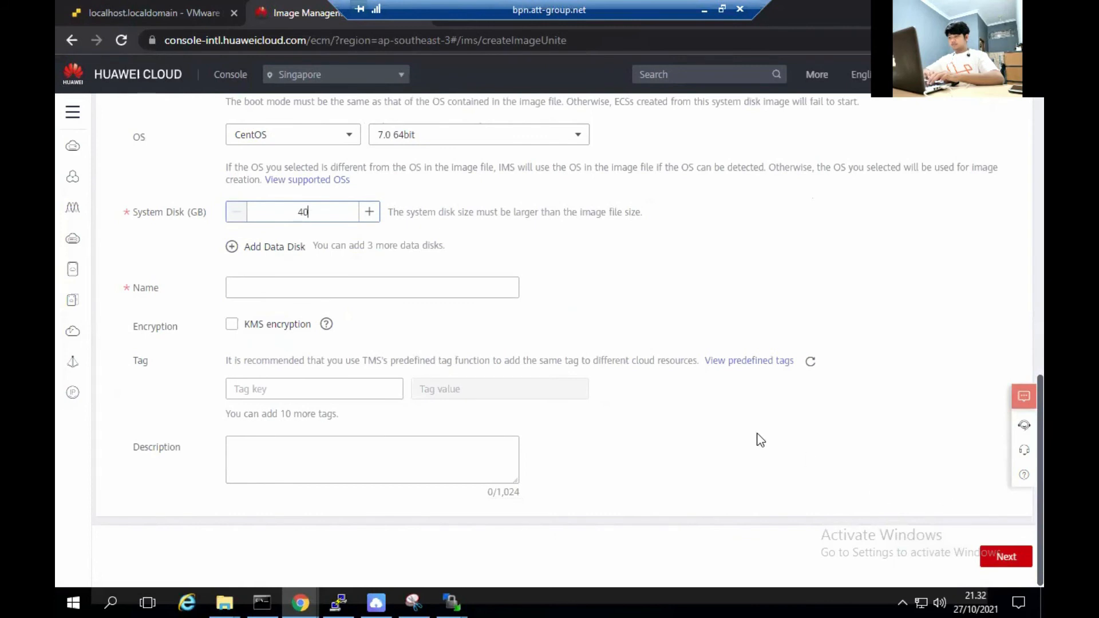
scroll(760, 439, "up", 2)
left_click(333, 362)
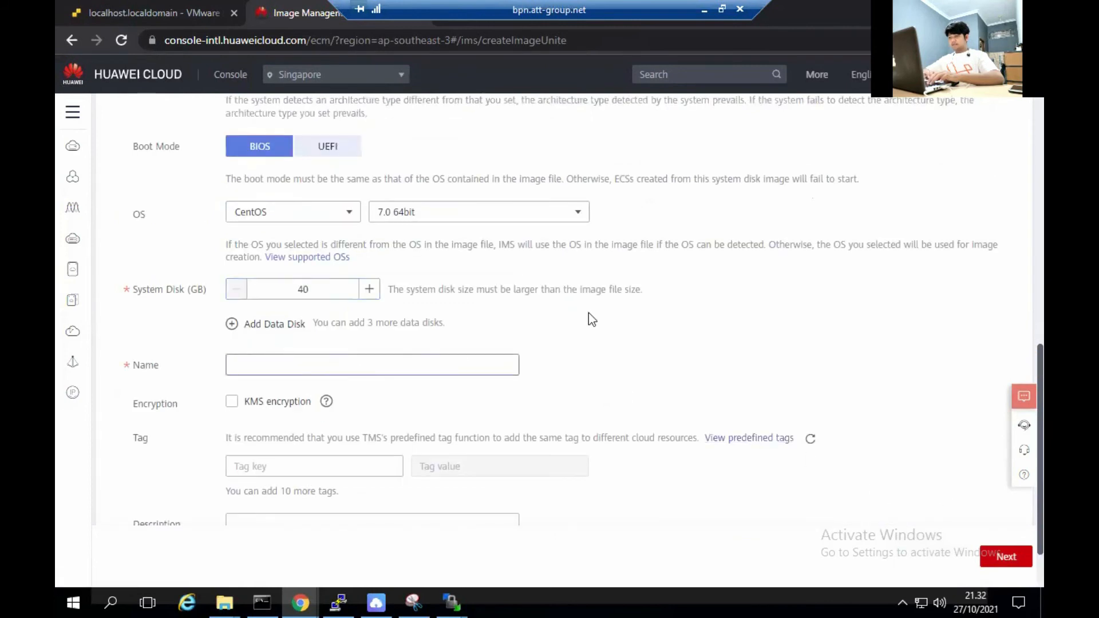
type("centos")
- Continue to the confirmation page, agree to the Image Disclaimer and submit the image creation
left_click(1009, 556)
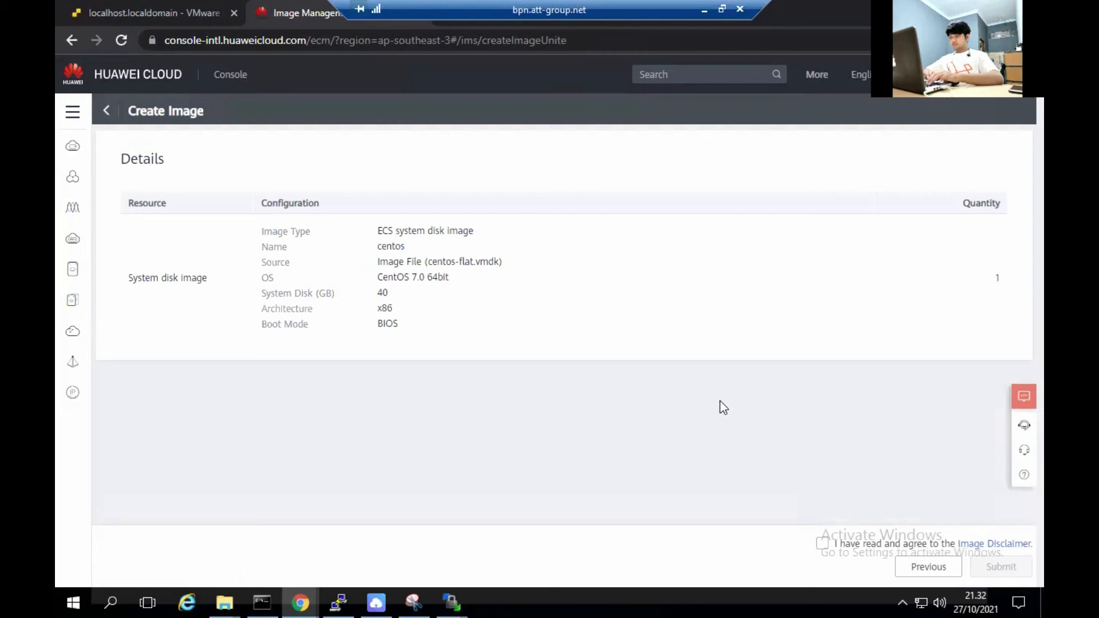
left_click(822, 543)
left_click(1001, 565)
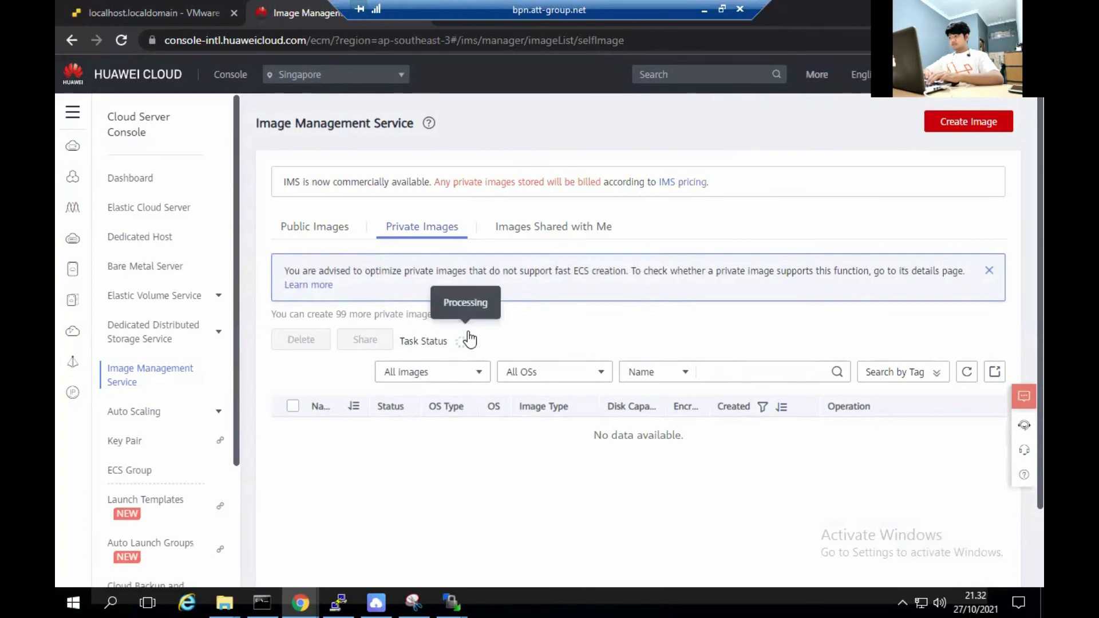
- Refresh the private image list to monitor the centos image's creation progress
scroll(469, 333, "down", 2)
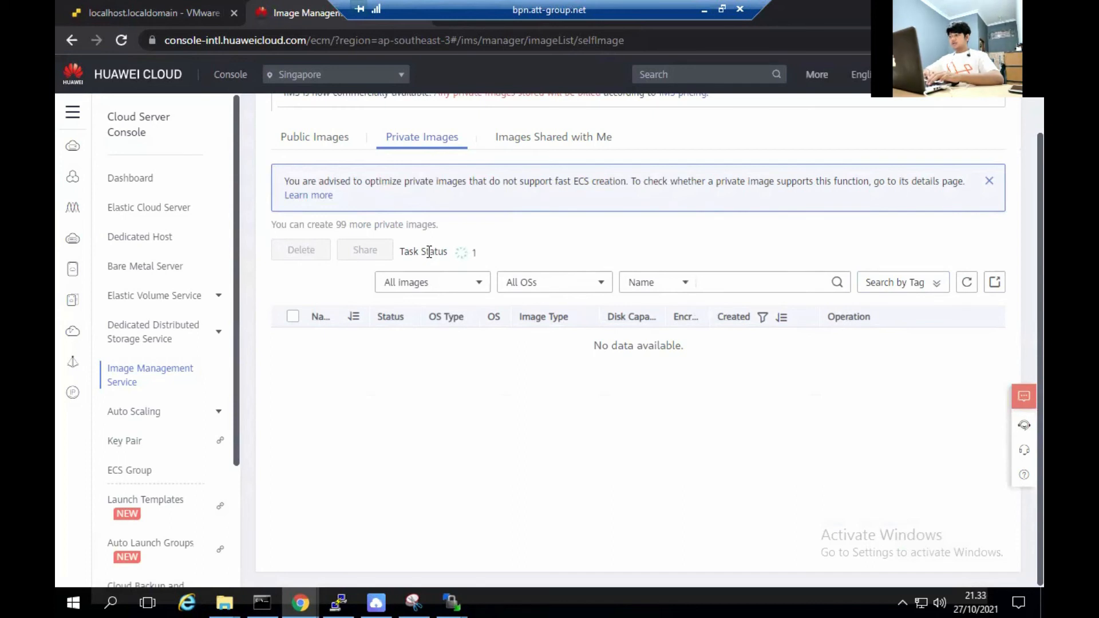
left_click(967, 283)
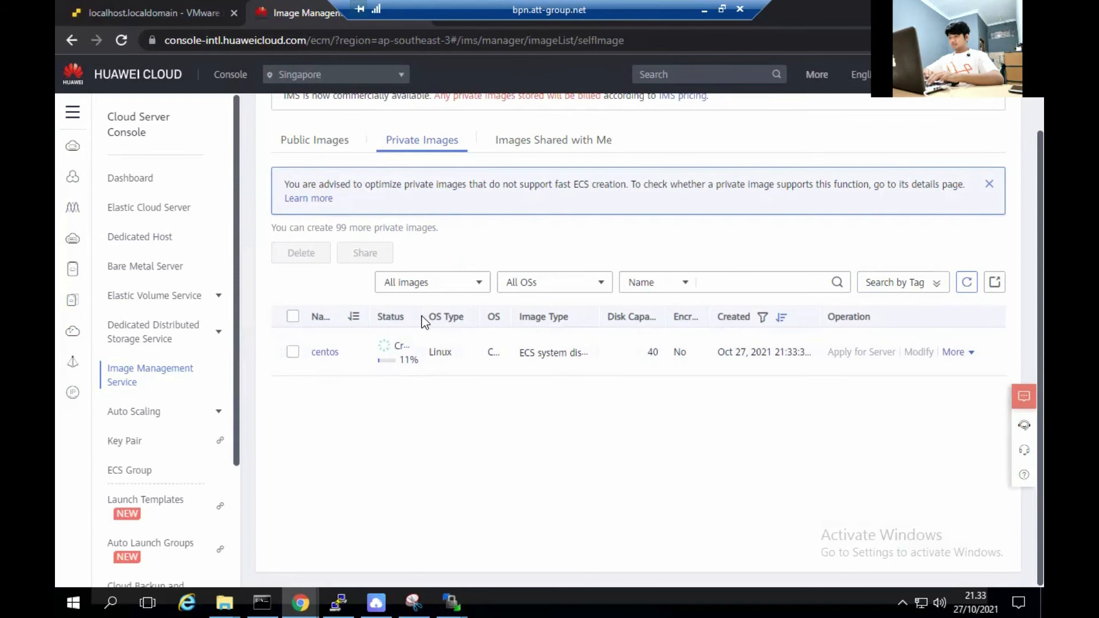
left_click_drag(427, 317, 504, 306)
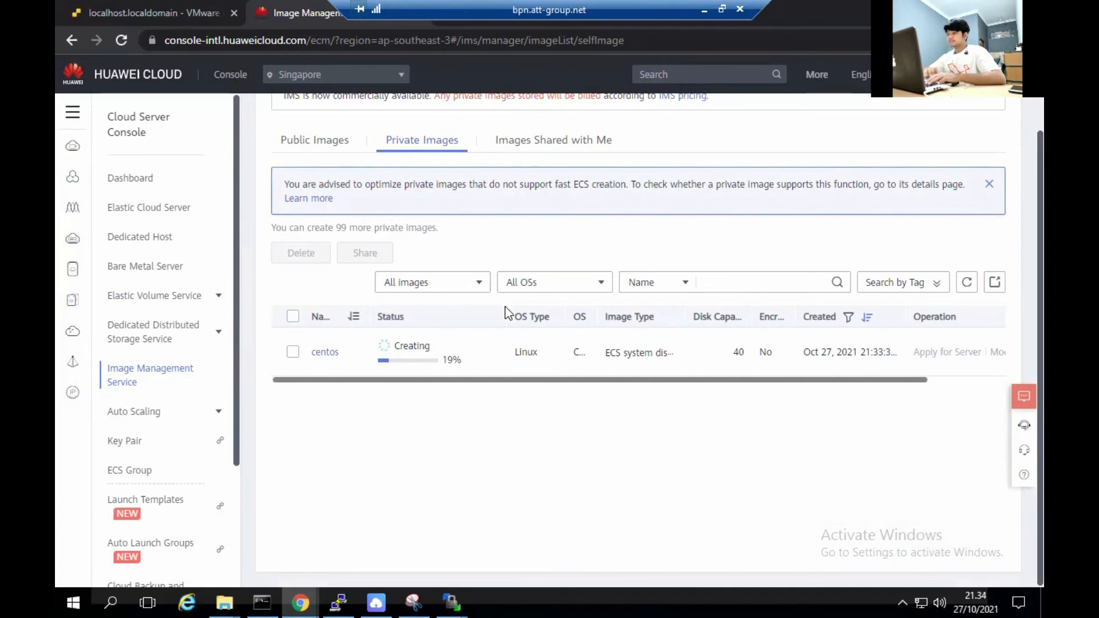
left_click(966, 286)
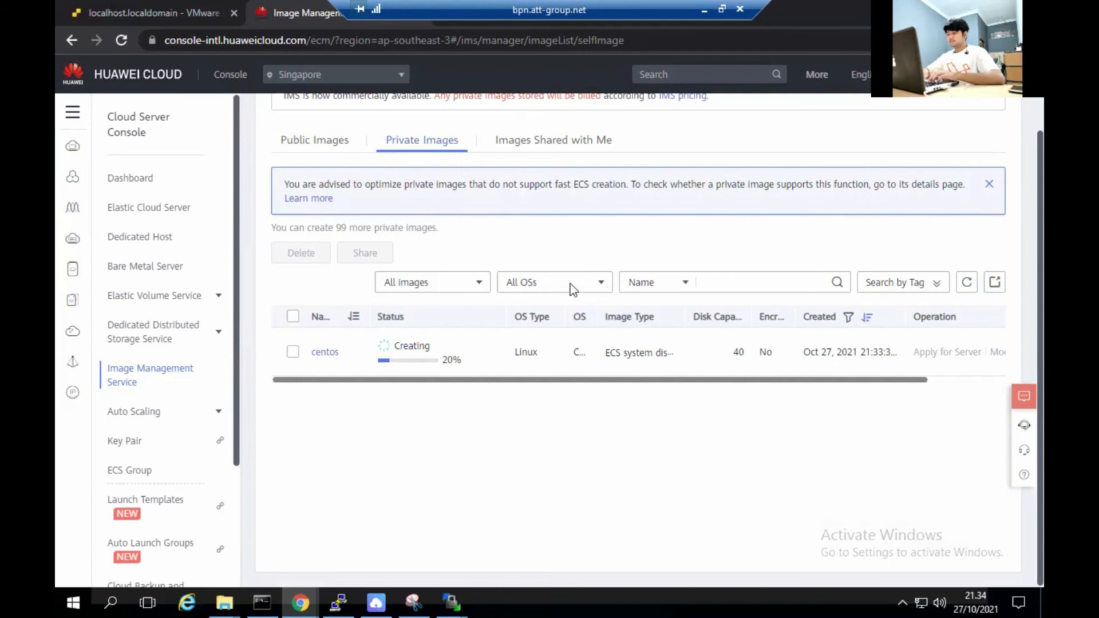
left_click(968, 288)
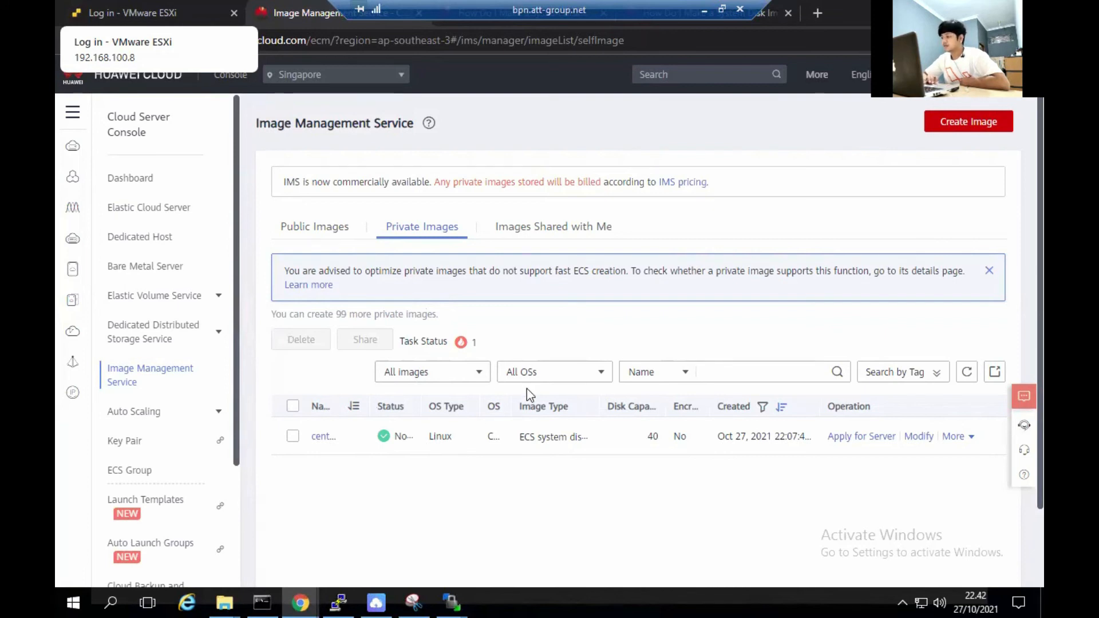
- Start buying a new Elastic Cloud Server with Pay-per-use billing
left_click(164, 207)
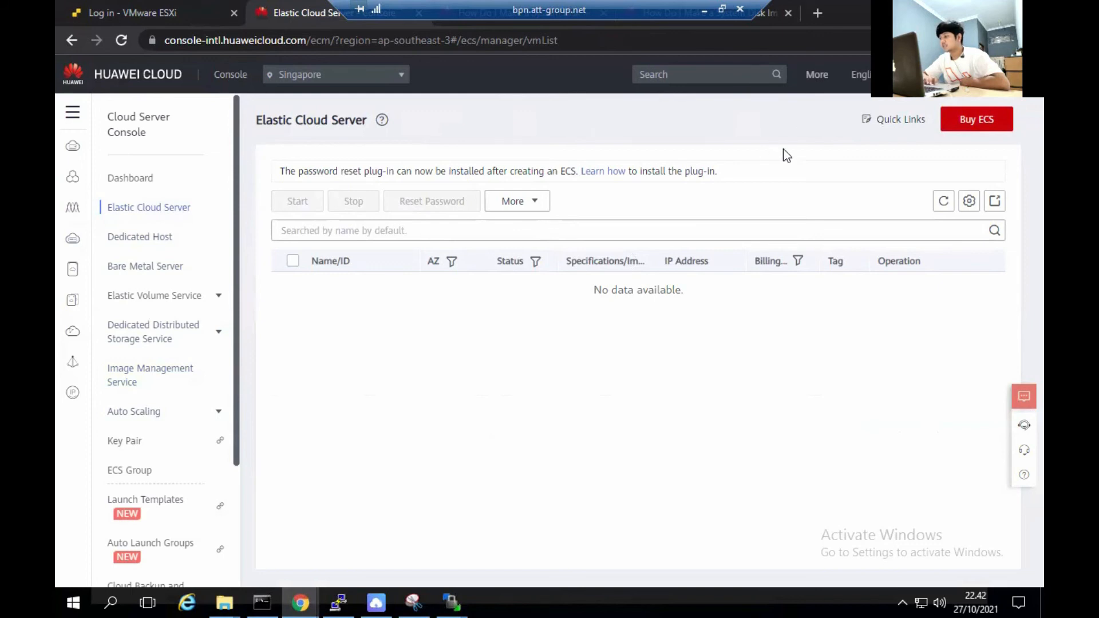
left_click(991, 118)
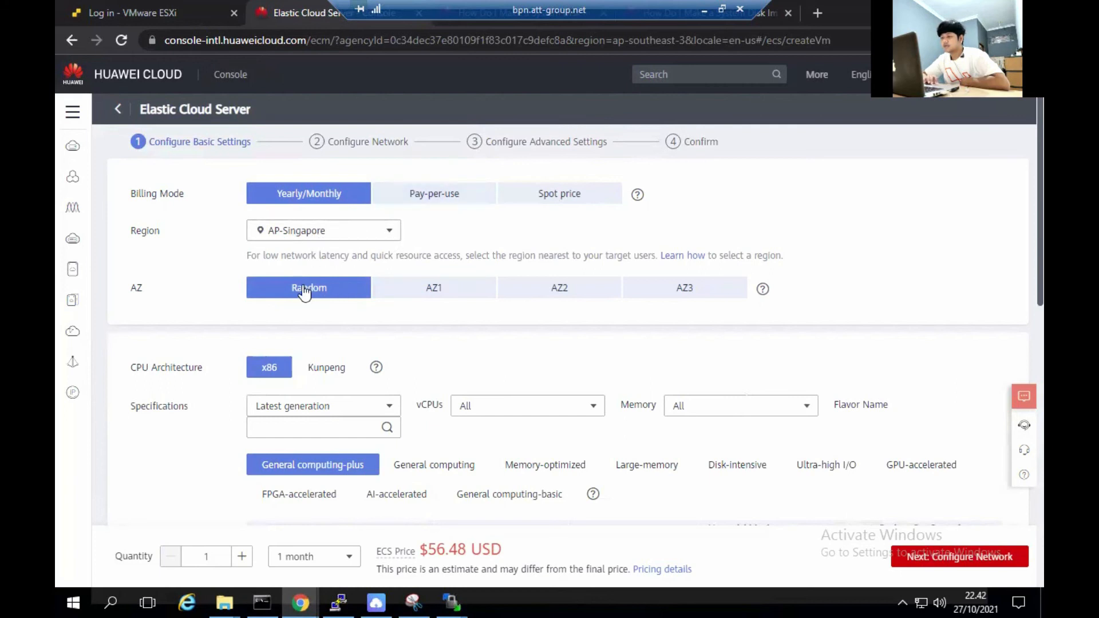
left_click(457, 194)
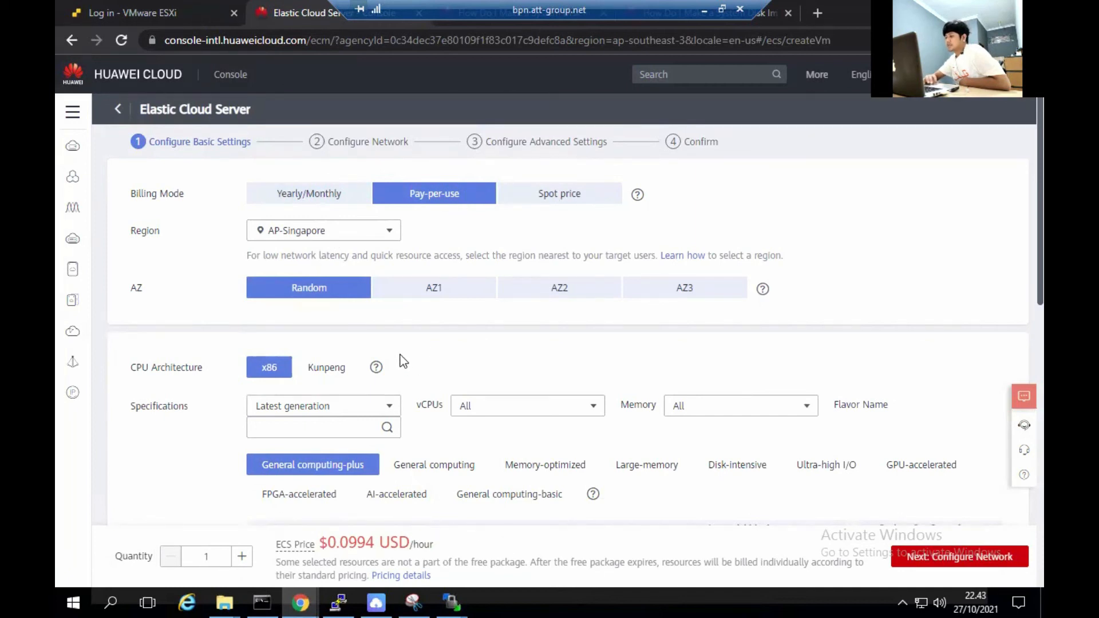
scroll(418, 261, "down", 5)
scroll(417, 263, "up", 5)
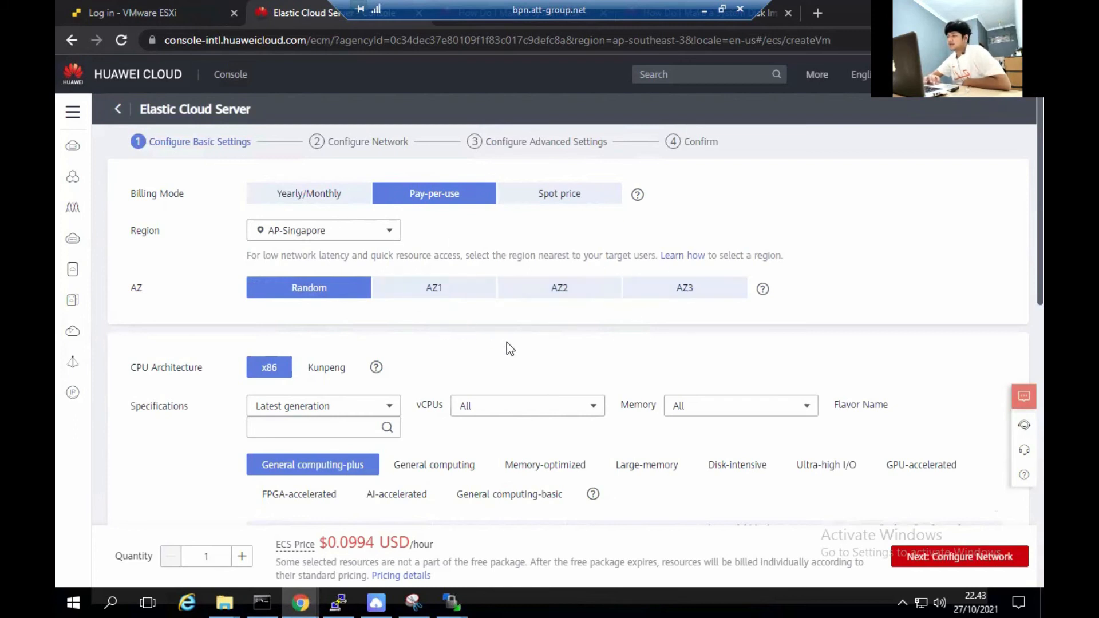
scroll(369, 338, "down", 3)
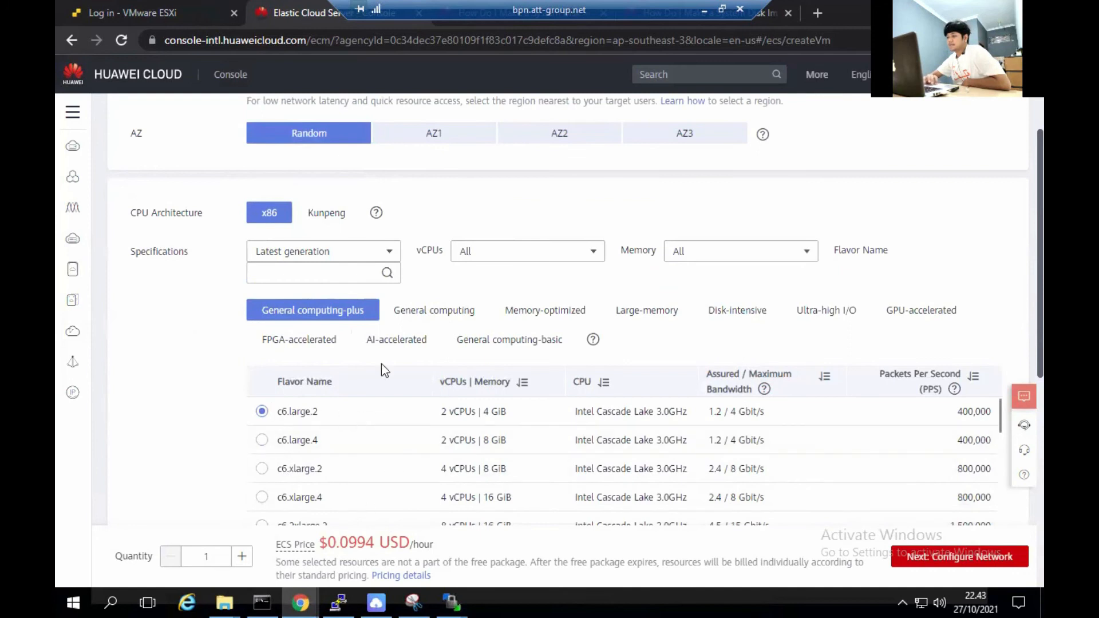
left_click(455, 136)
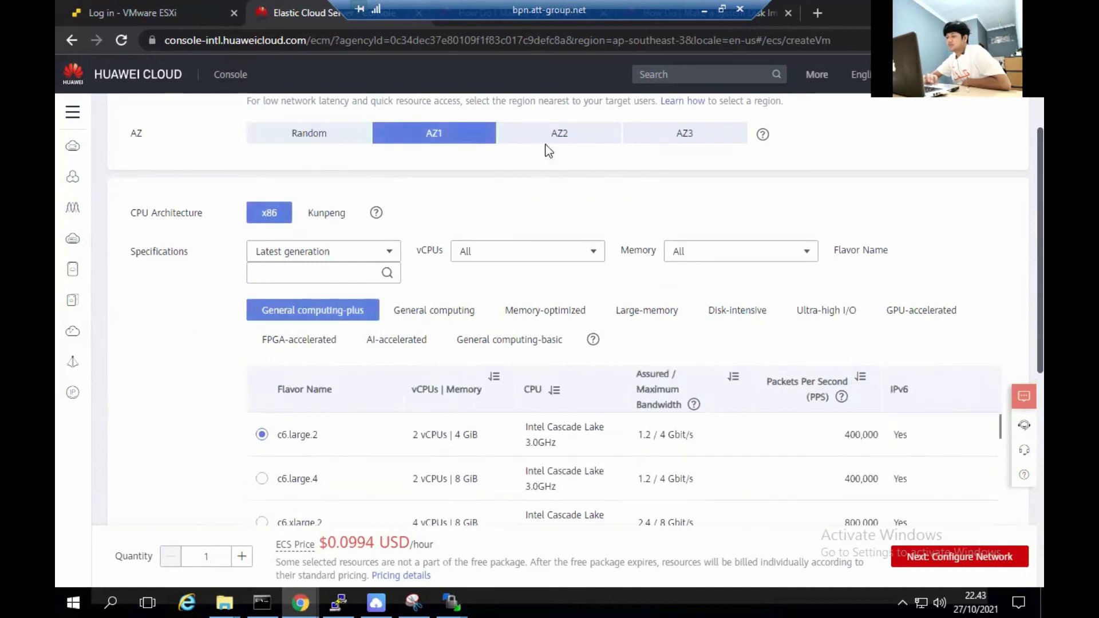
left_click(558, 139)
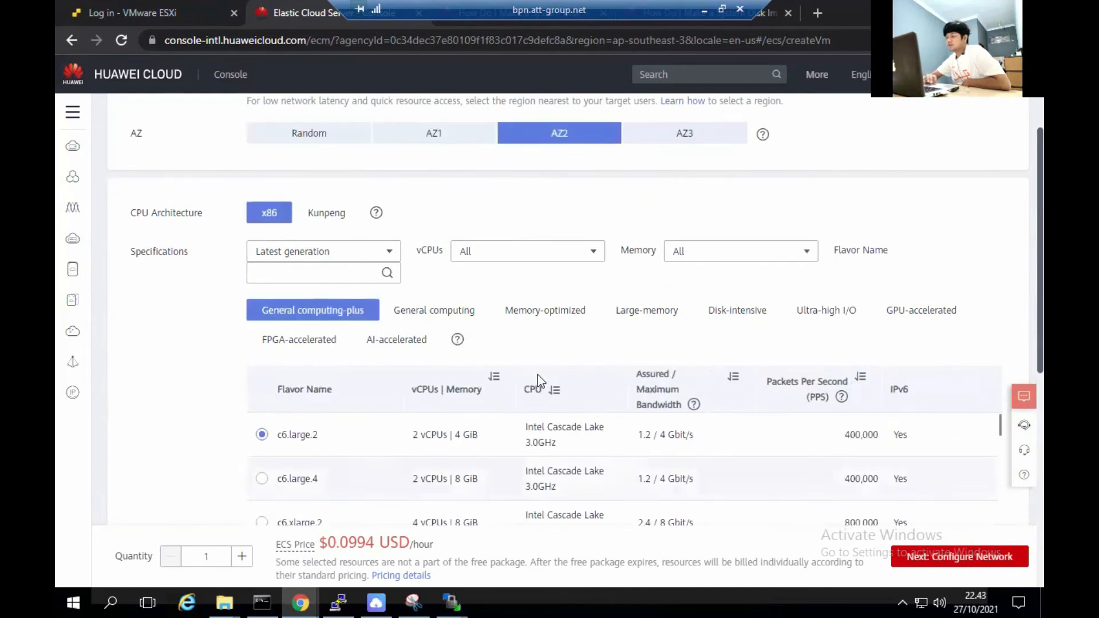
left_click(306, 137)
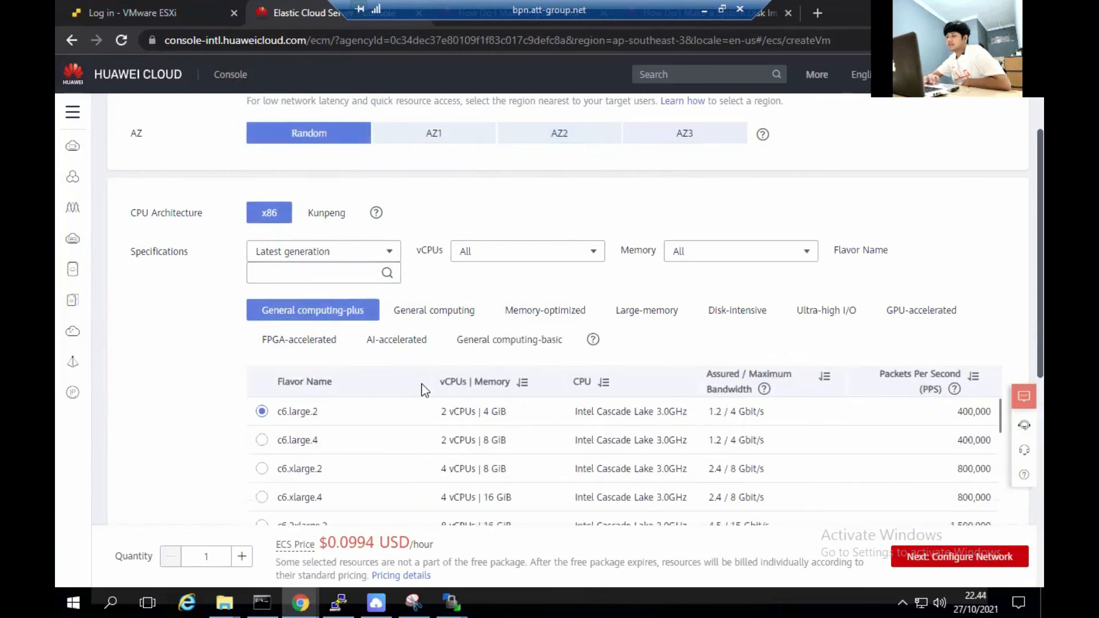
- Choose the General computing flavor s3.large.2 with 2 vCPUs and 4 GiB
scroll(507, 226, "down", 1)
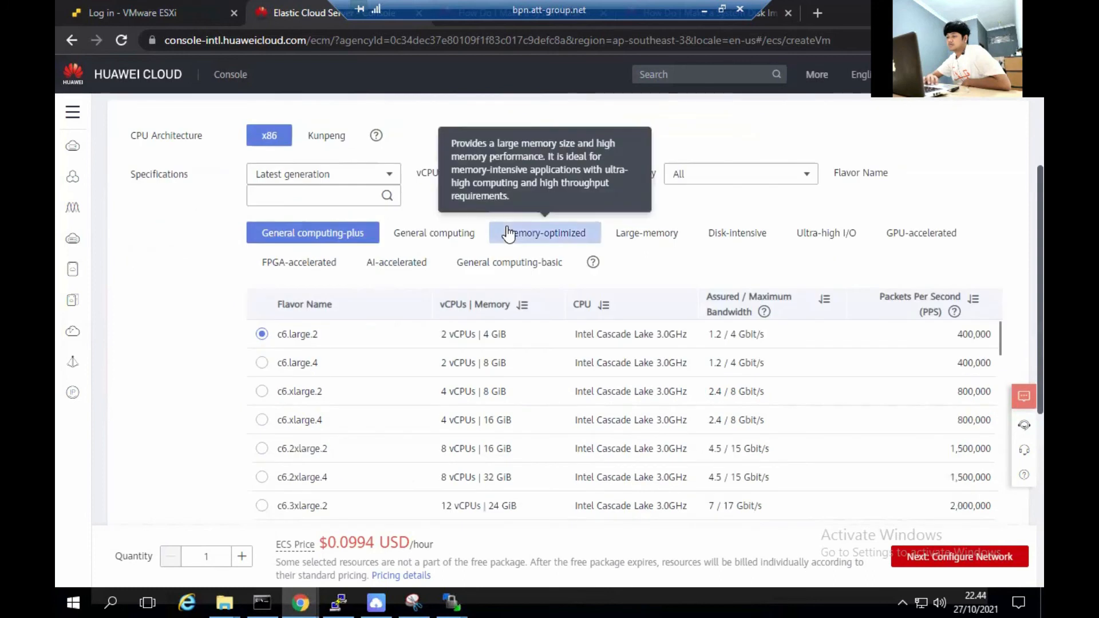
left_click(455, 237)
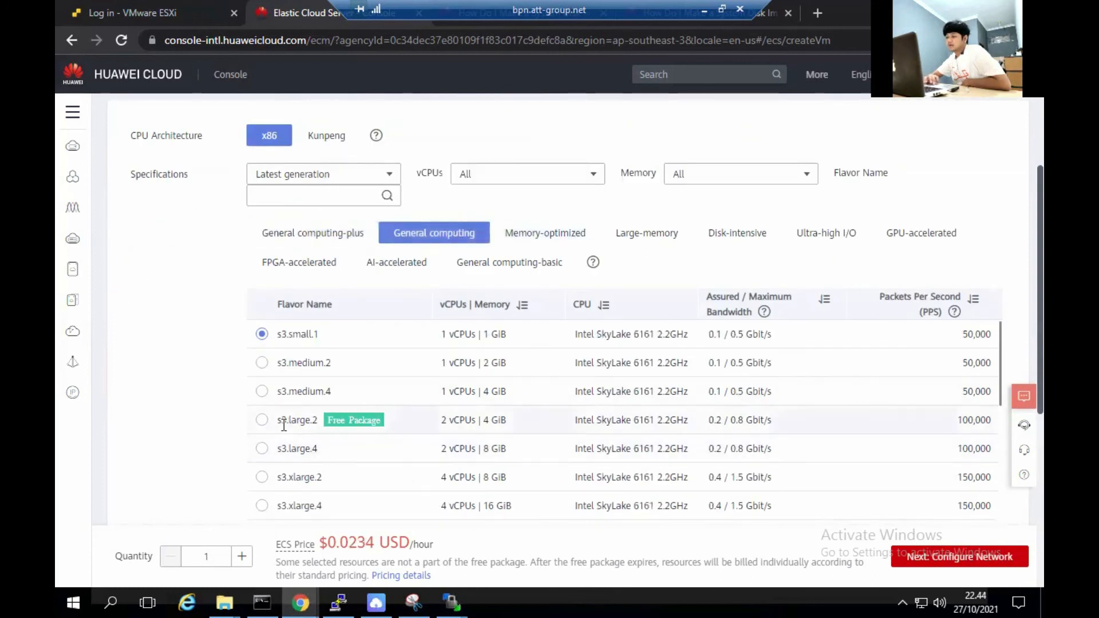
left_click(262, 421)
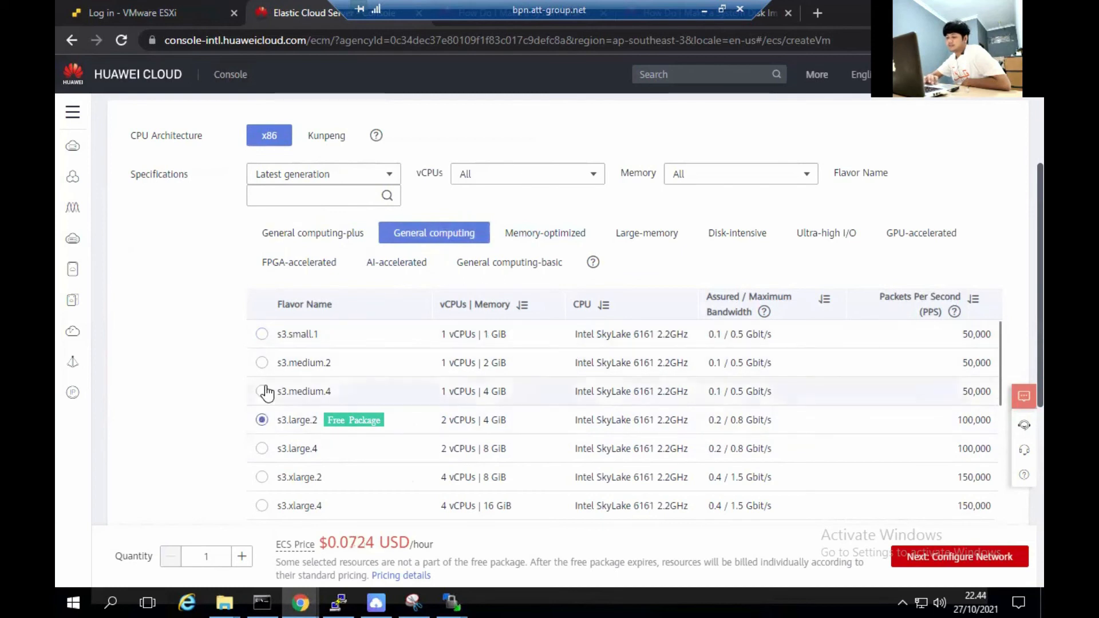
- Select the private image centos7(40GB) as the server's image
scroll(174, 399, "down", 1)
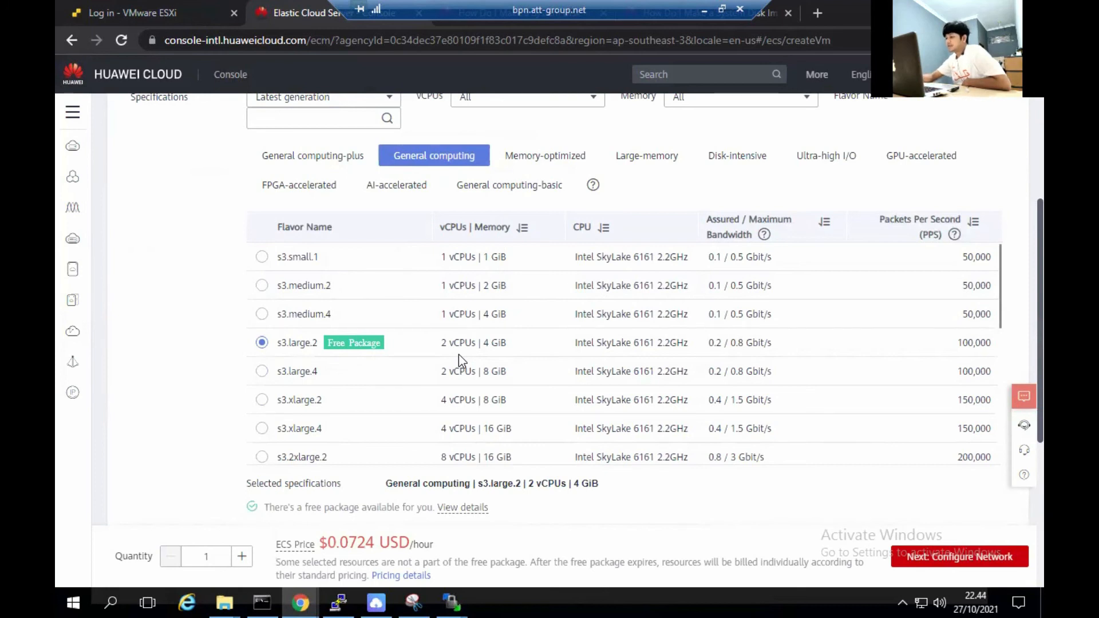
scroll(187, 291, "down", 5)
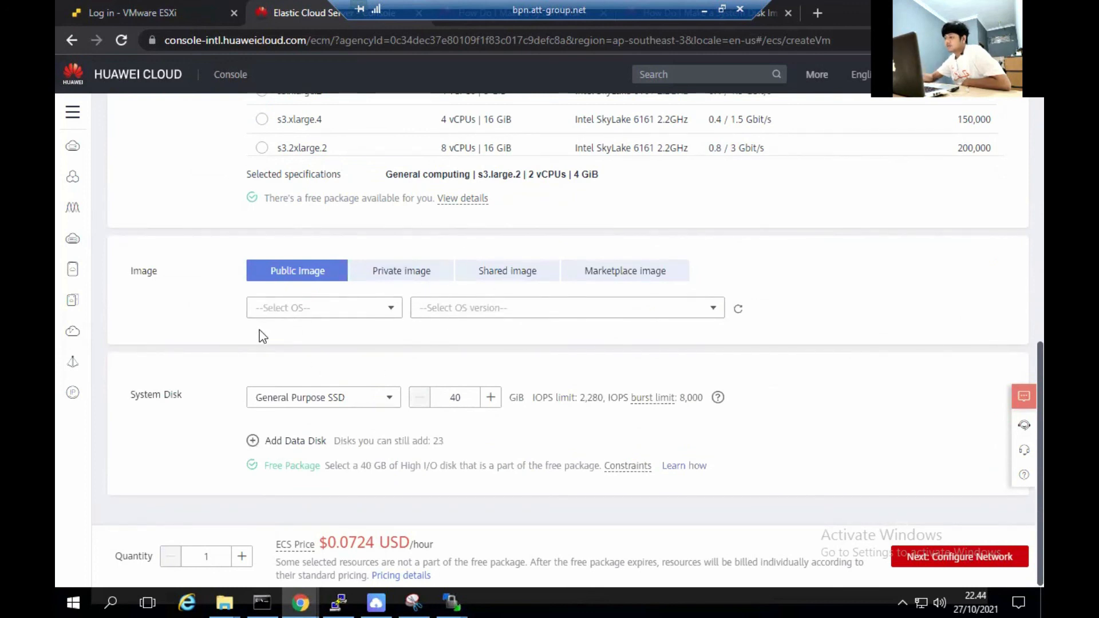
left_click(418, 274)
left_click(518, 312)
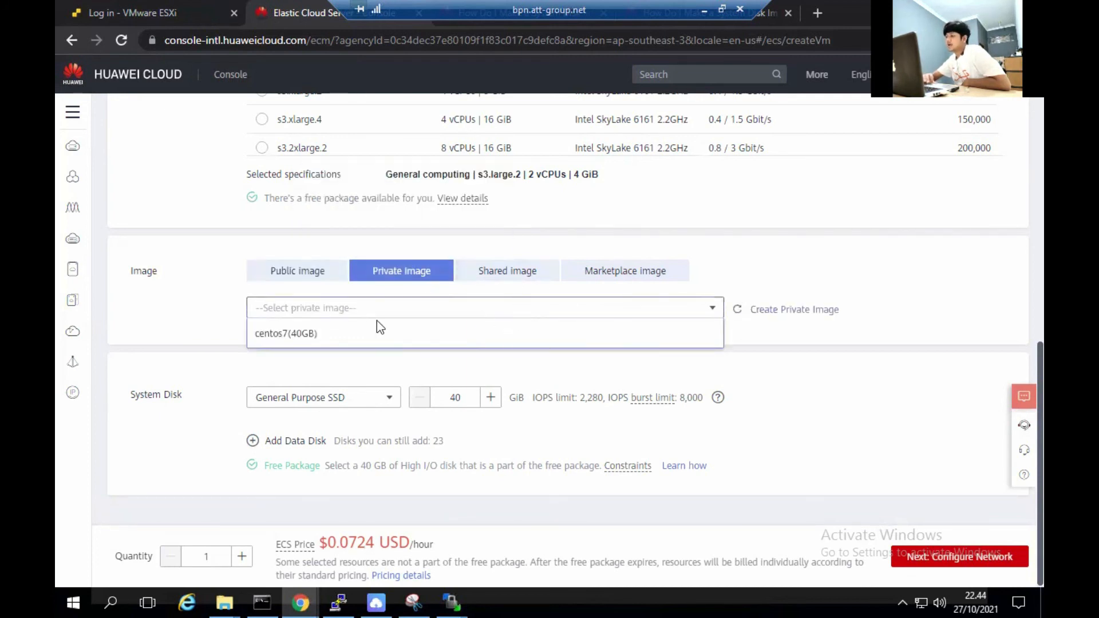
left_click(290, 335)
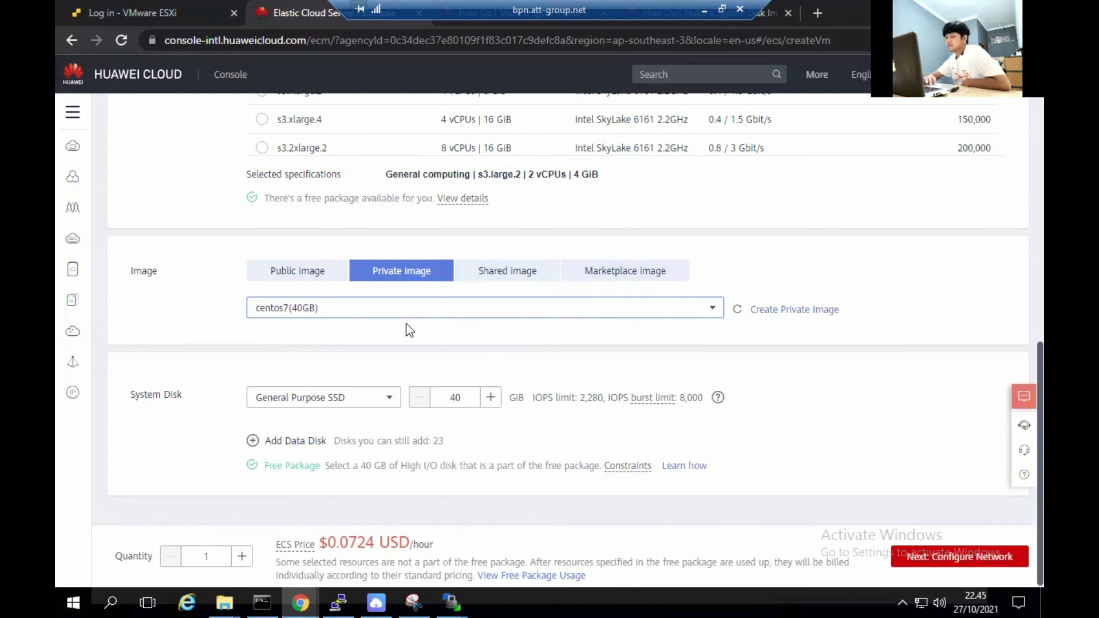
- Proceed from basic settings to the network configuration step
left_click(321, 395)
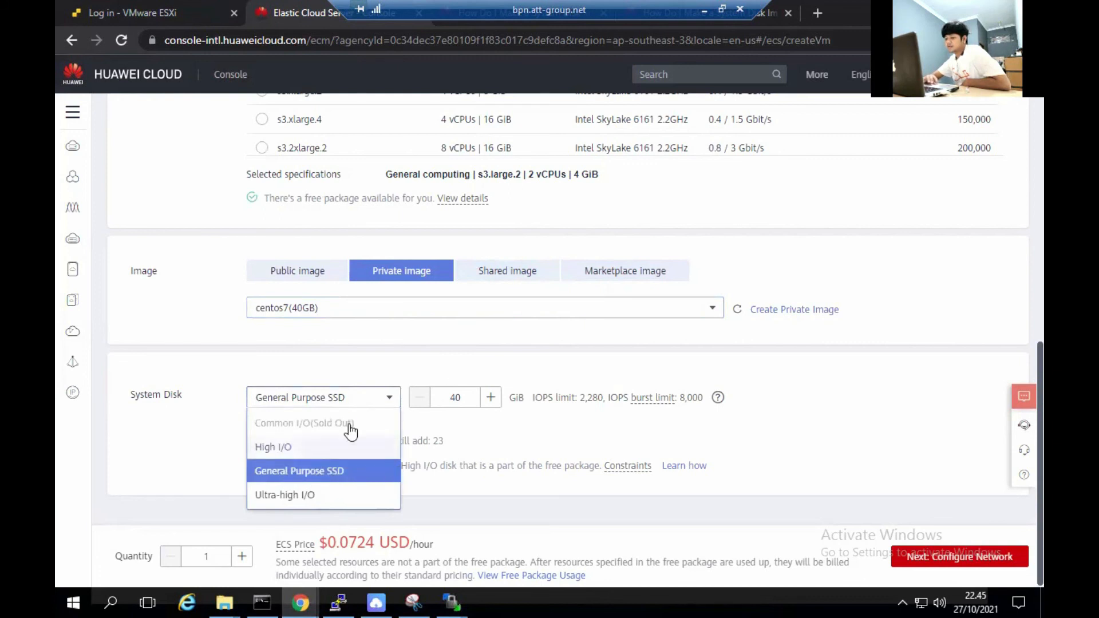
left_click(487, 421)
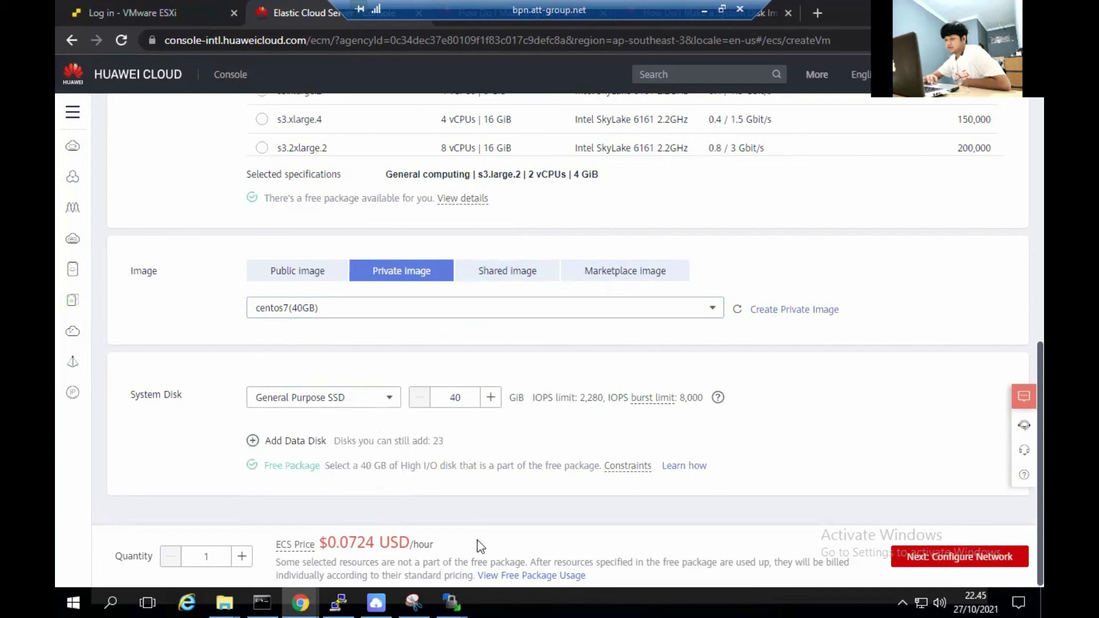
left_click(992, 563)
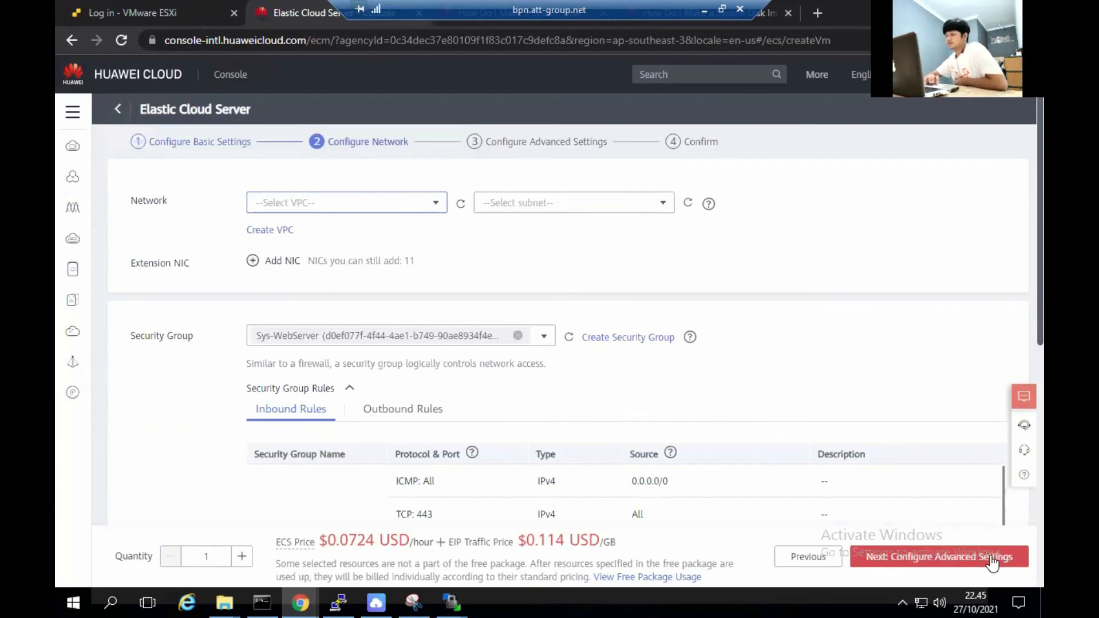
- Select vpc-default (192.168.0.0/16) as the server's VPC with subnet-default (192.168.0.0/24)
left_click(424, 204)
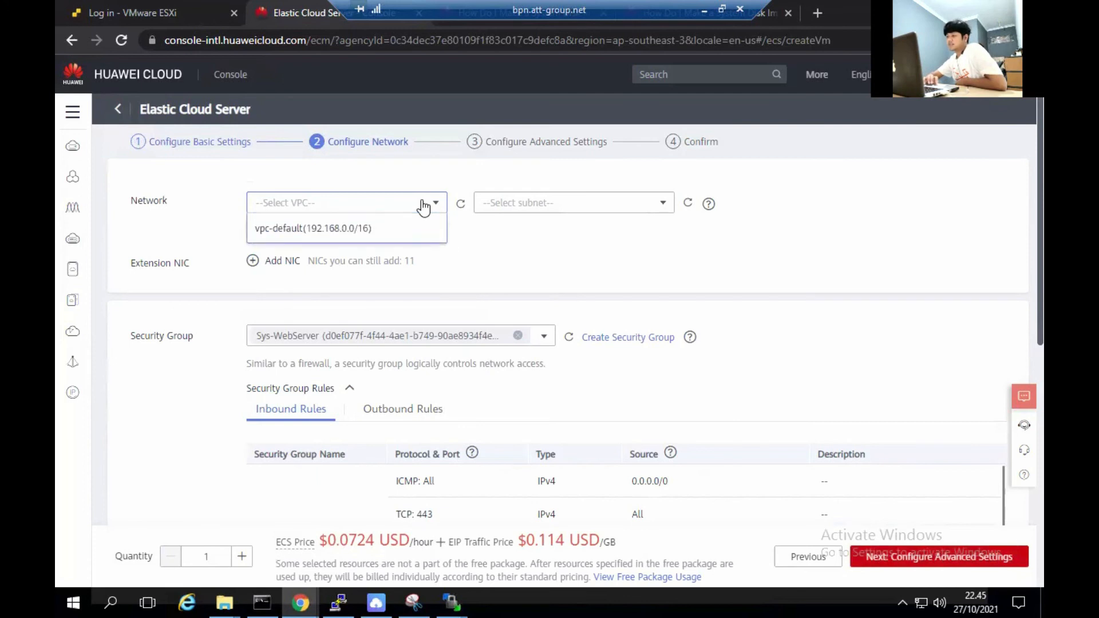
left_click(372, 234)
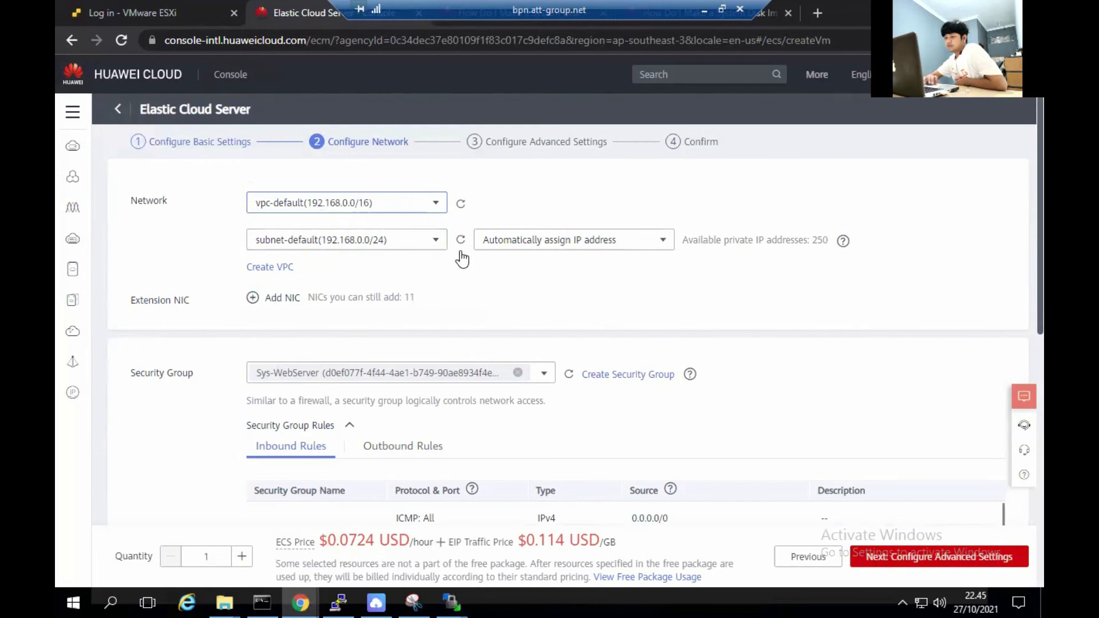
left_click(422, 241)
left_click(422, 240)
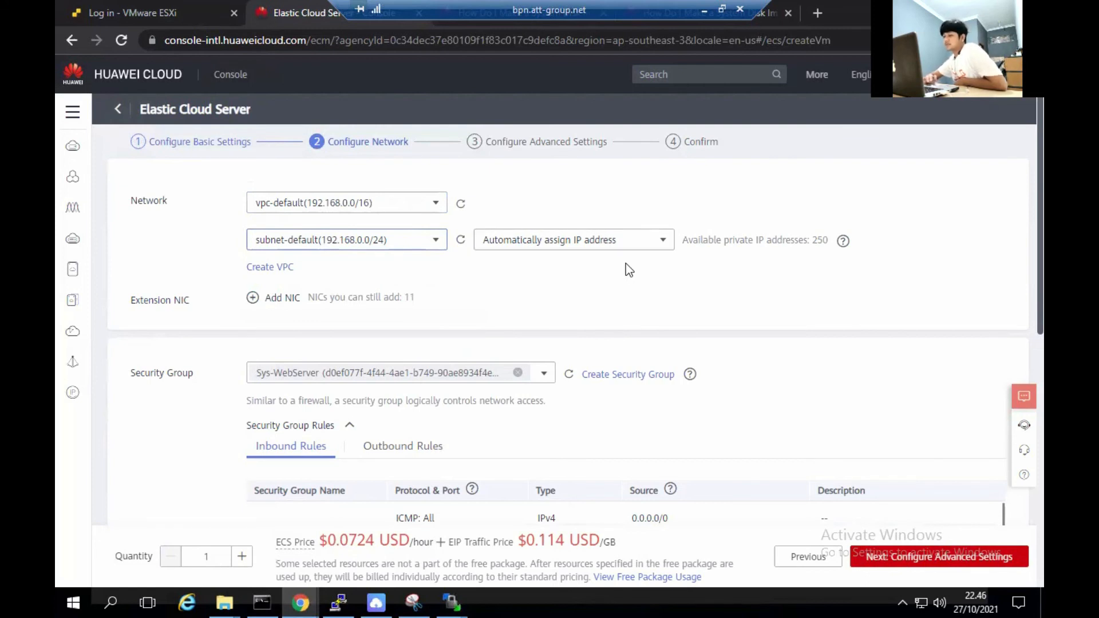
- Set the EIP bandwidth size to 5 Mbit/s and proceed to the advanced settings step
scroll(330, 313, "down", 4)
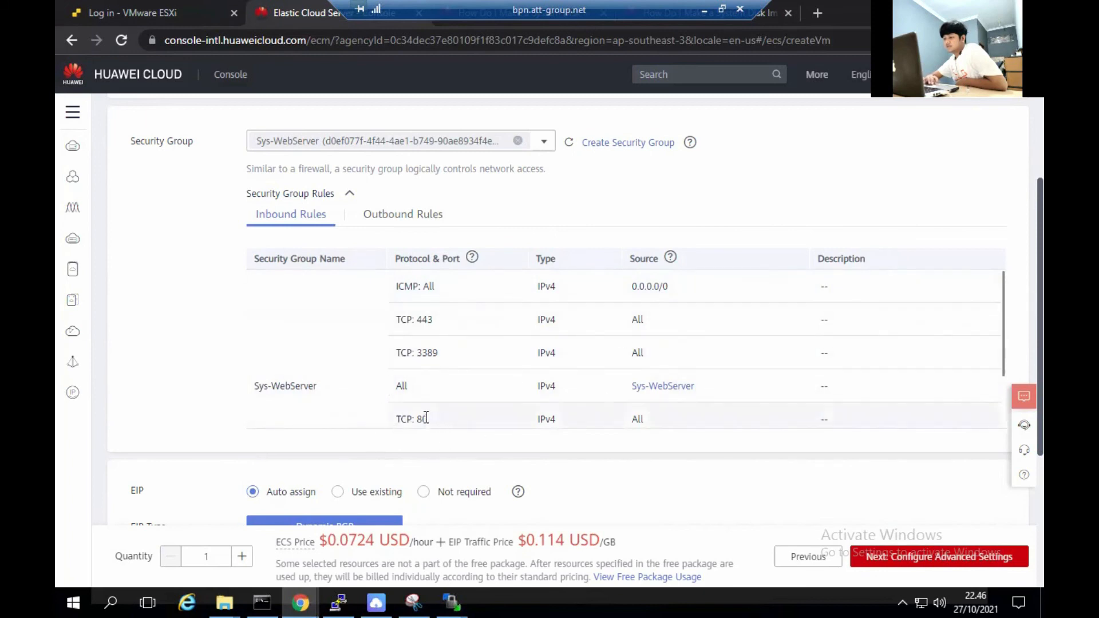
scroll(407, 307, "down", 4)
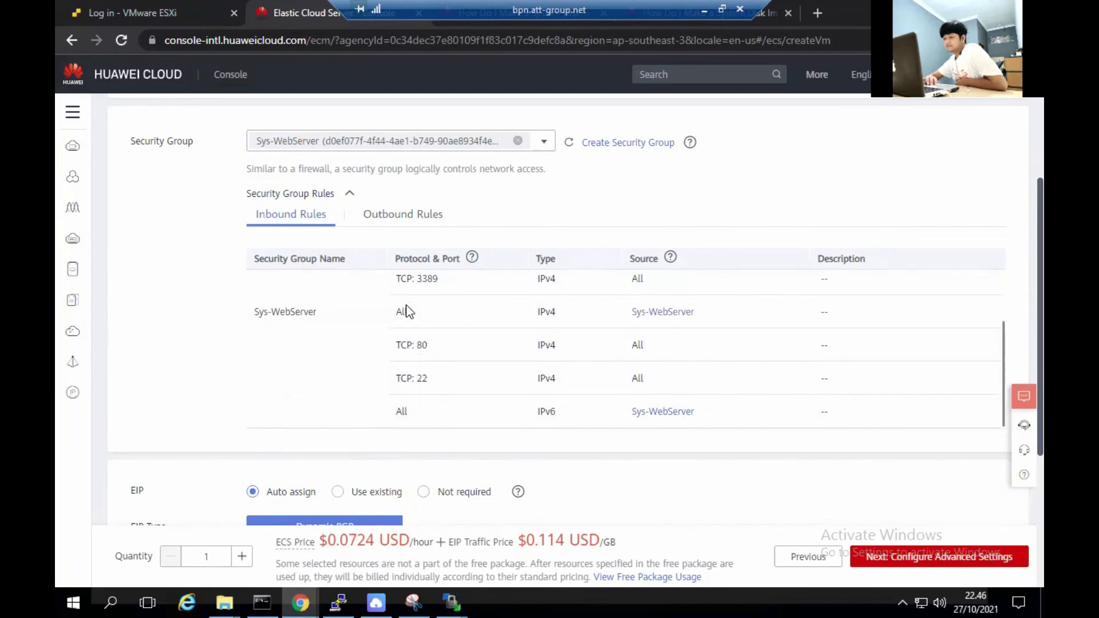
scroll(478, 284, "down", 2)
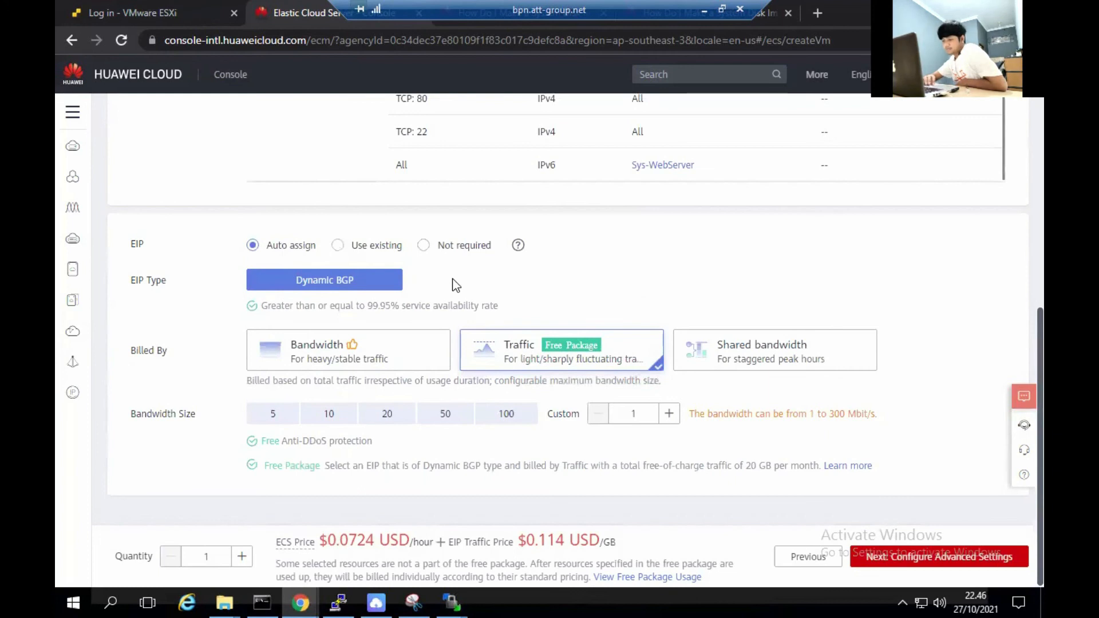
left_click(274, 417)
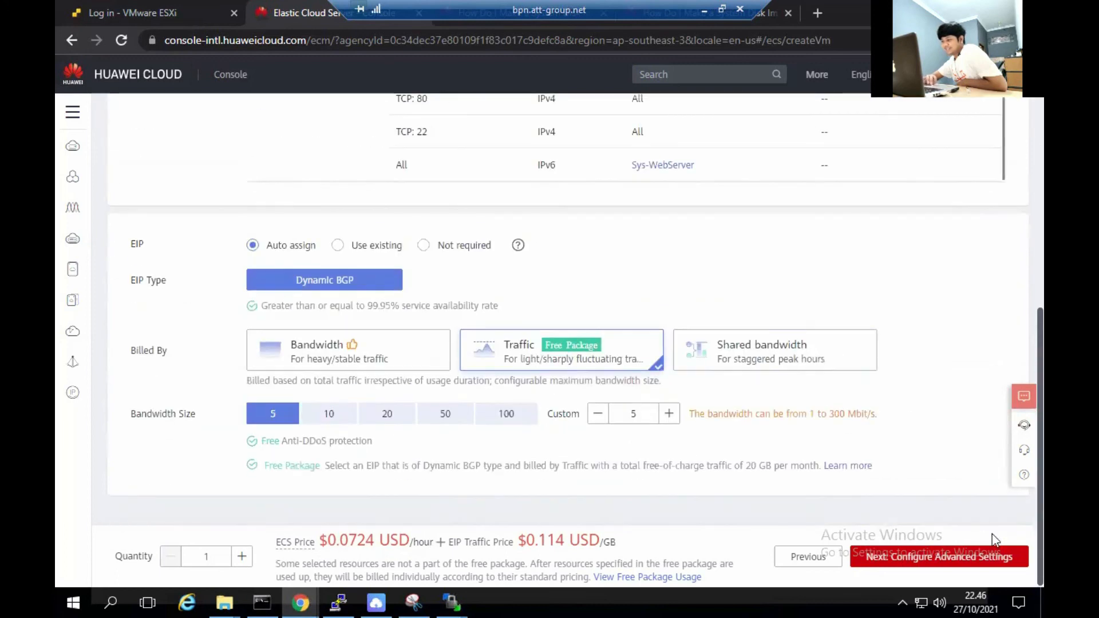
left_click(971, 564)
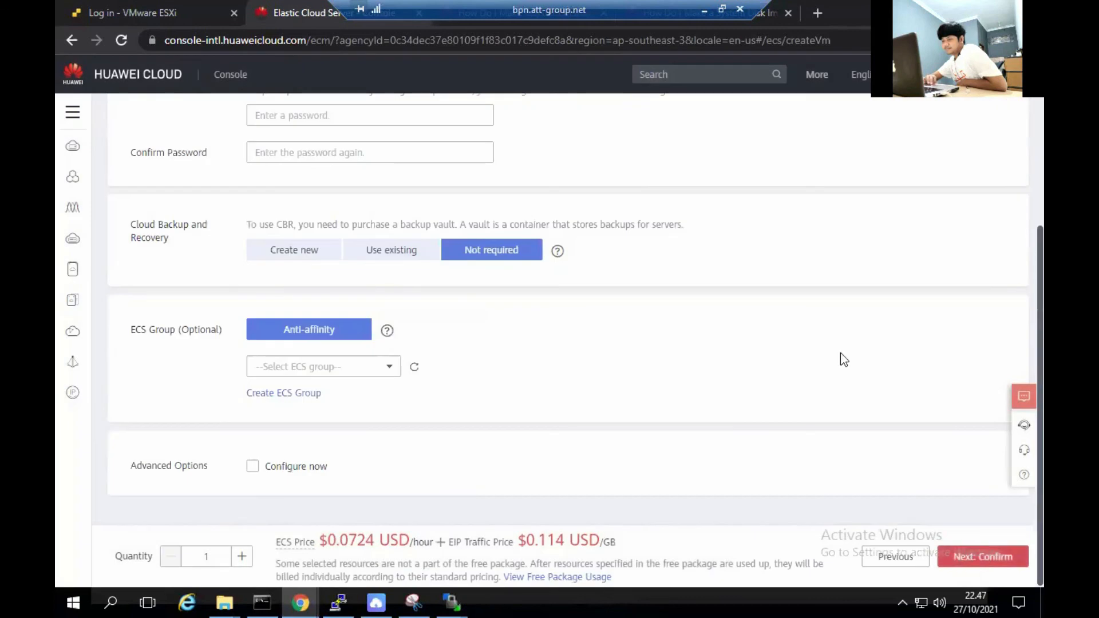
- Enter and confirm the root login password for the server
scroll(525, 214, "up", 5)
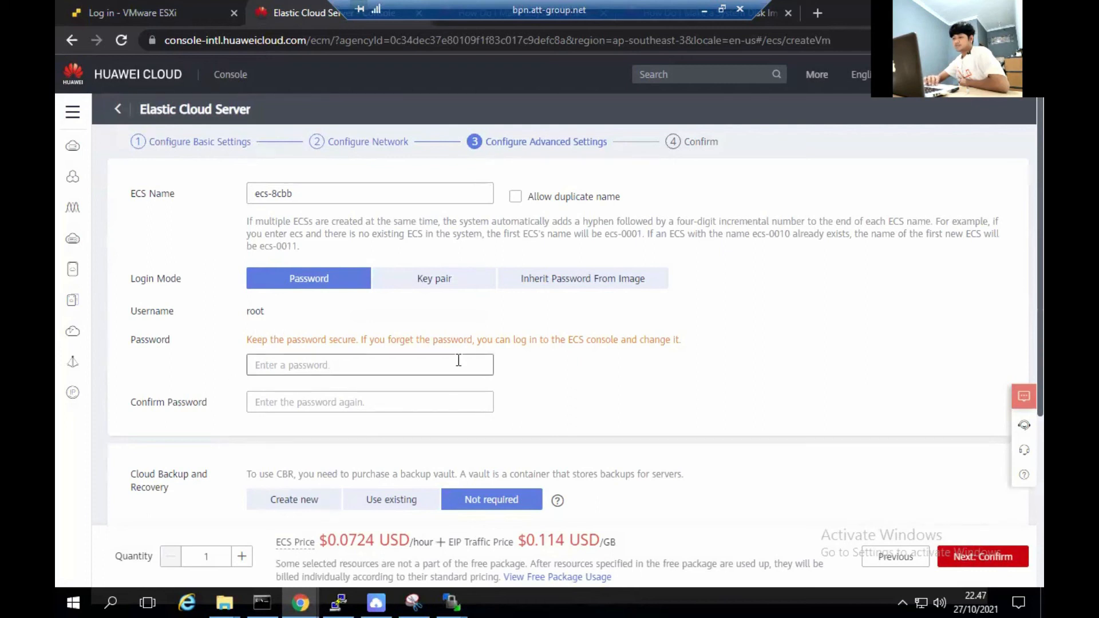
scroll(458, 360, "down", 4)
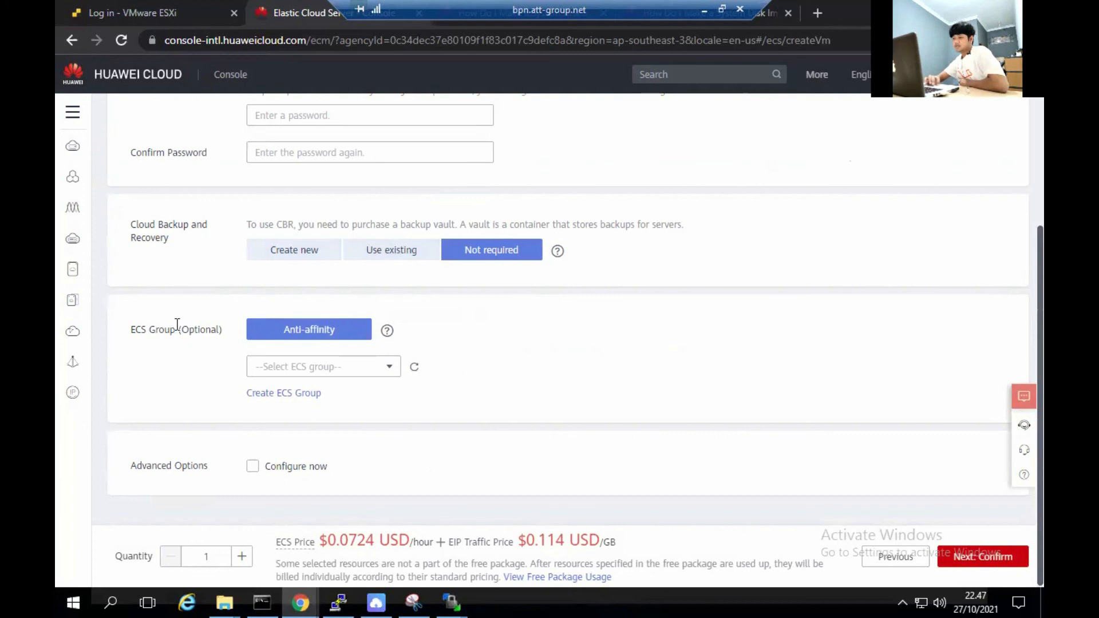
left_click(971, 561)
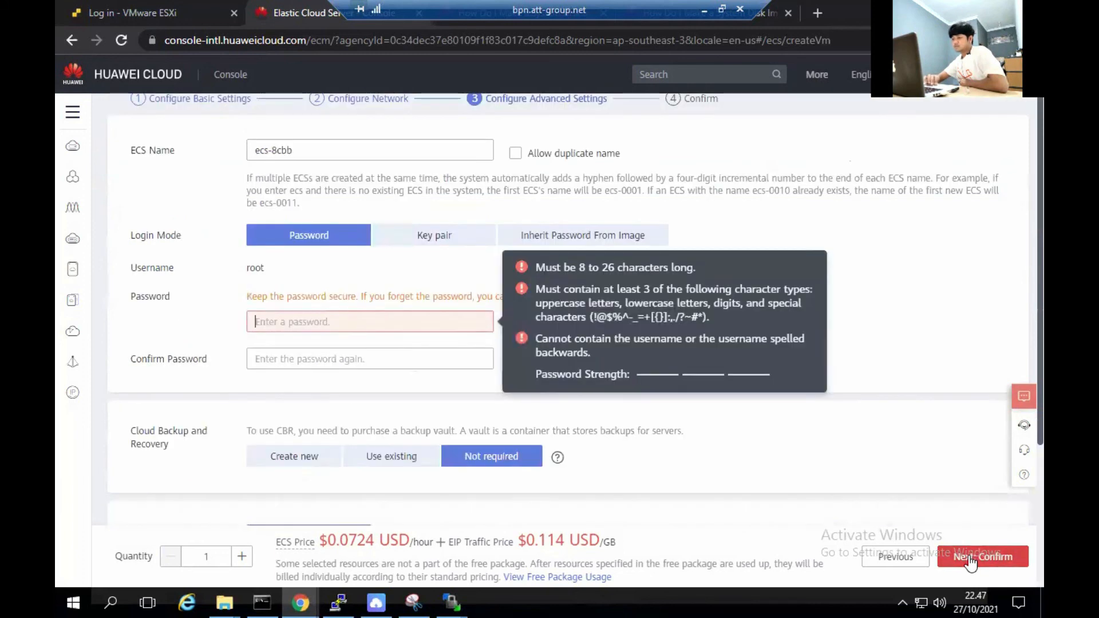
left_click(335, 322)
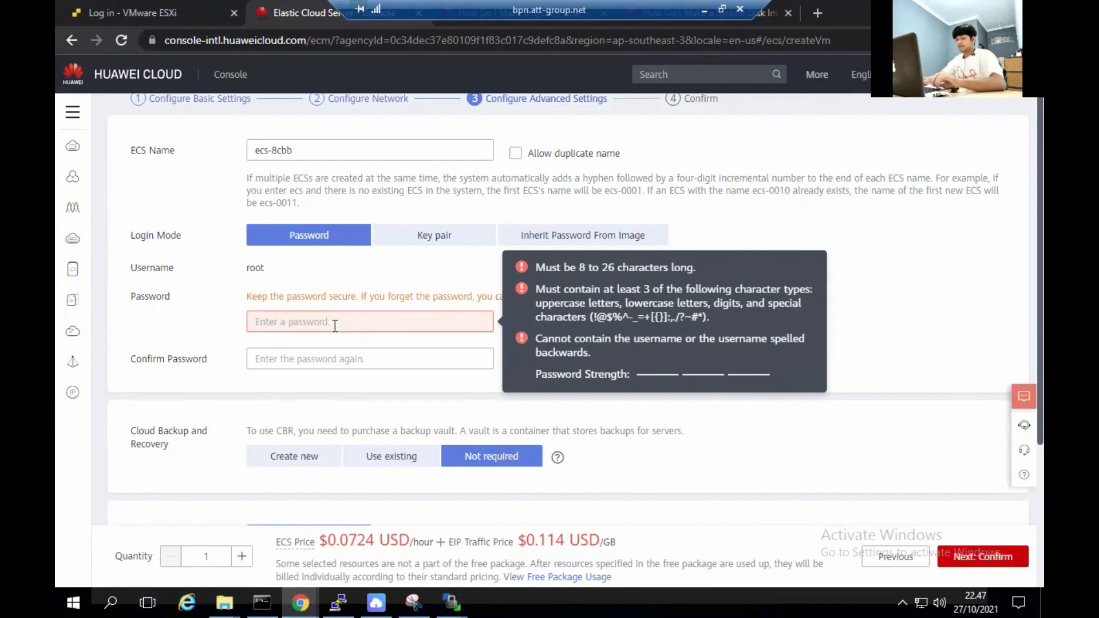
type("•")
key("BackSpace")
type("•••••")
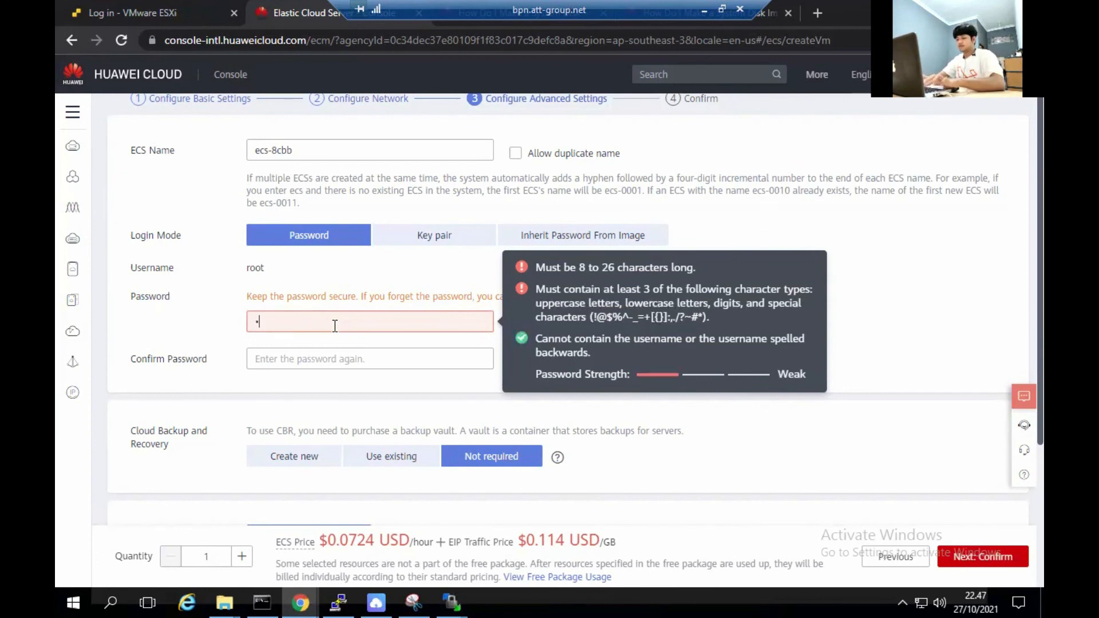
key("BackSpace")
key("BackSpace")
key("BackSpace")
key("BackSpace")
type("••••")
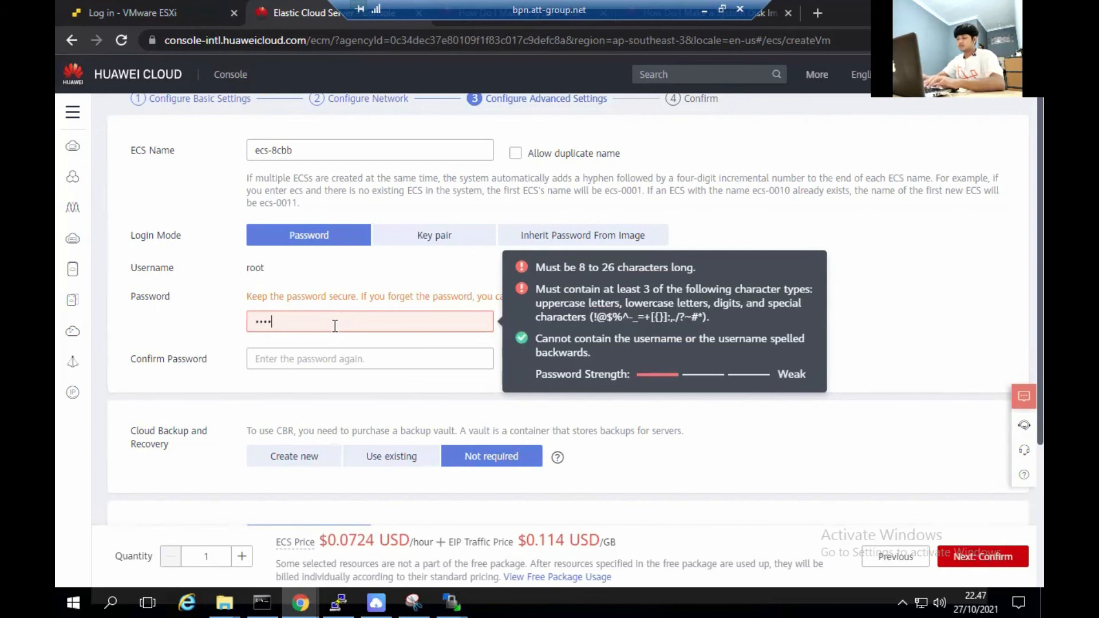
type("•••••")
key("Tab")
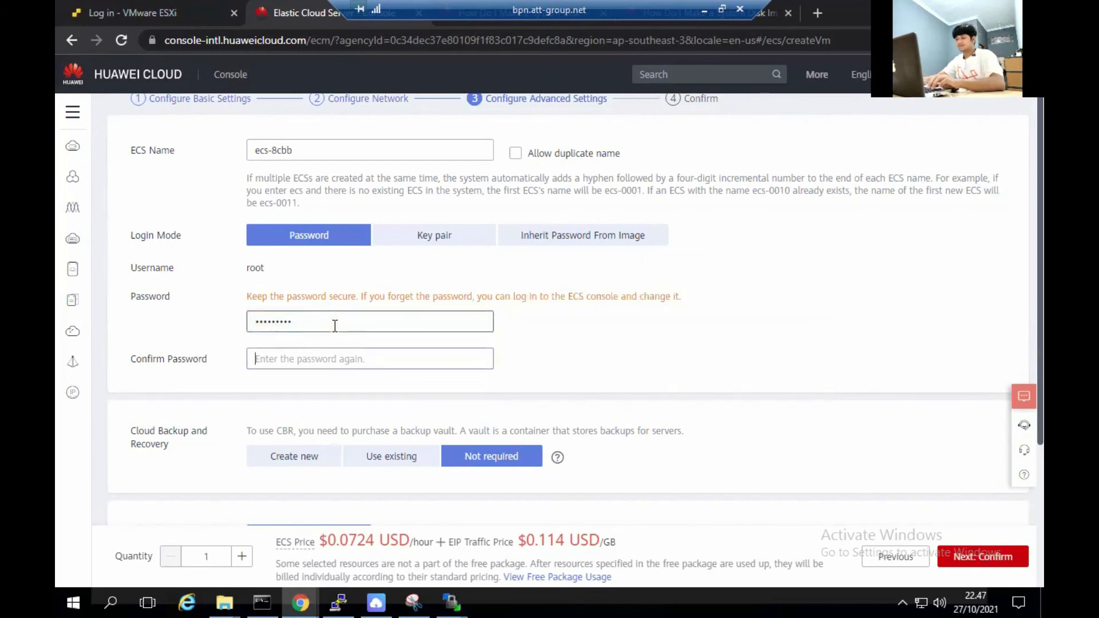
type("•••••••••")
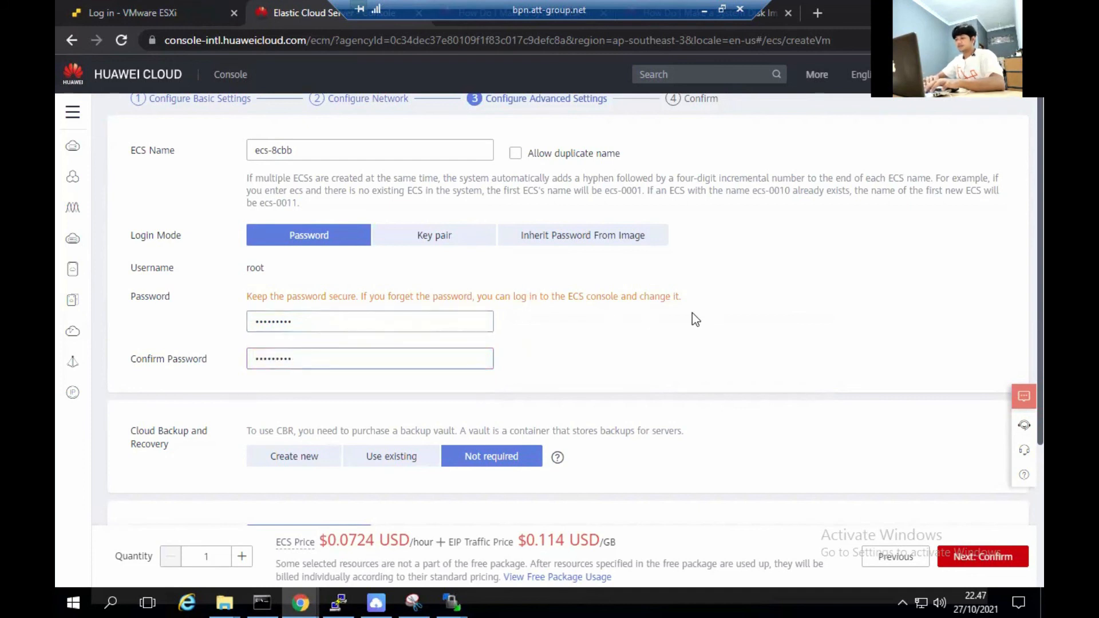
- Rename the ECS as kelompok6
scroll(692, 312, "down", 2)
scroll(692, 312, "up", 3)
scroll(692, 312, "down", 4)
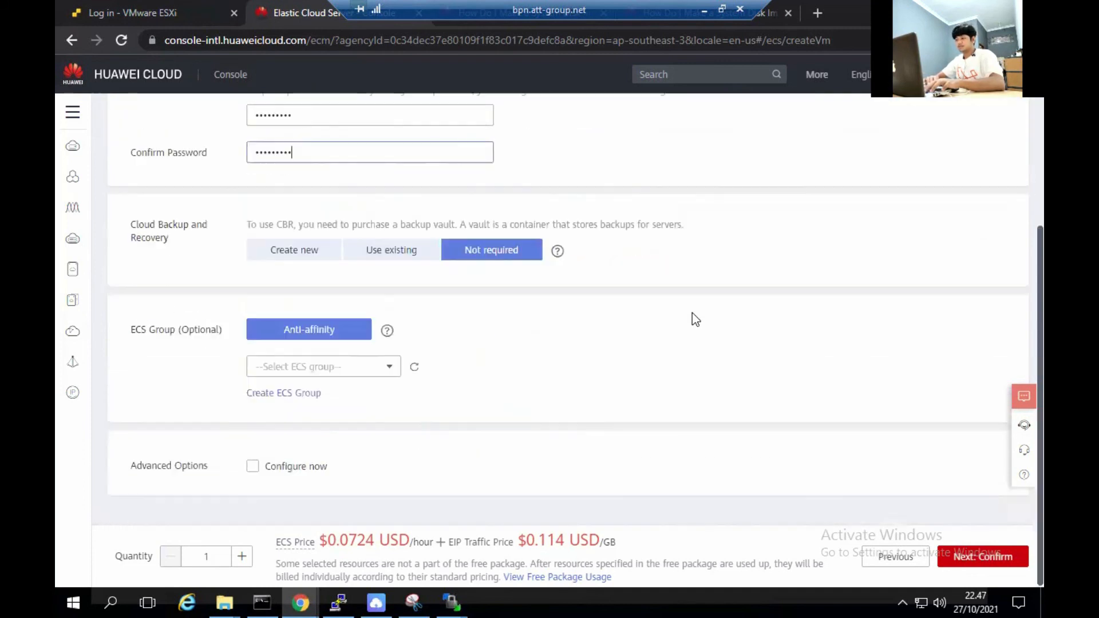
scroll(617, 398, "up", 4)
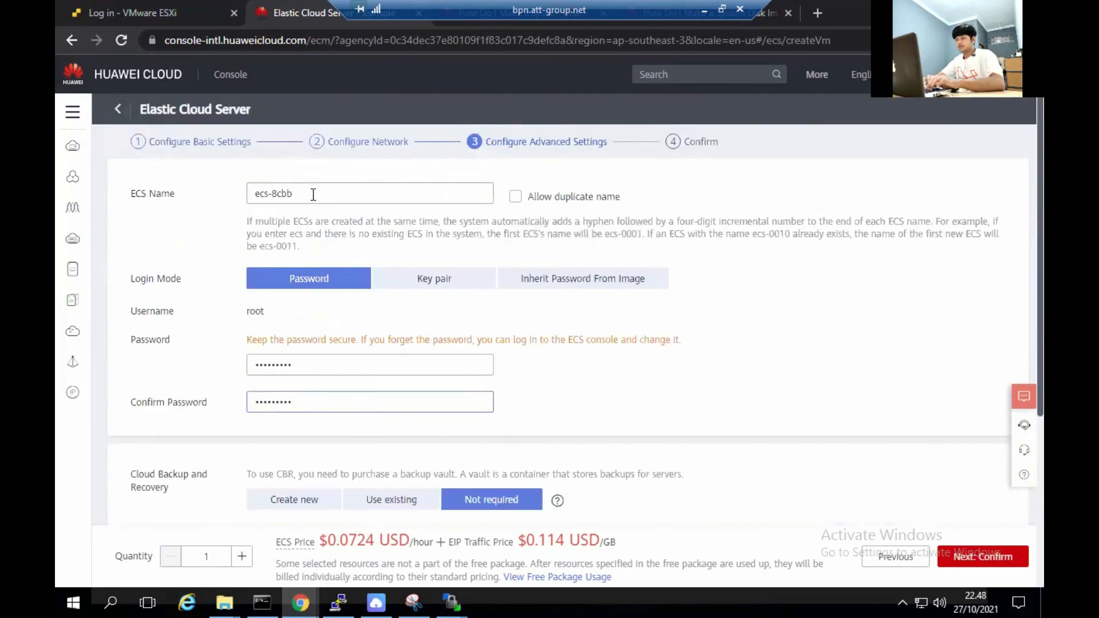
left_click_drag(314, 193, 194, 194)
type("kelomp")
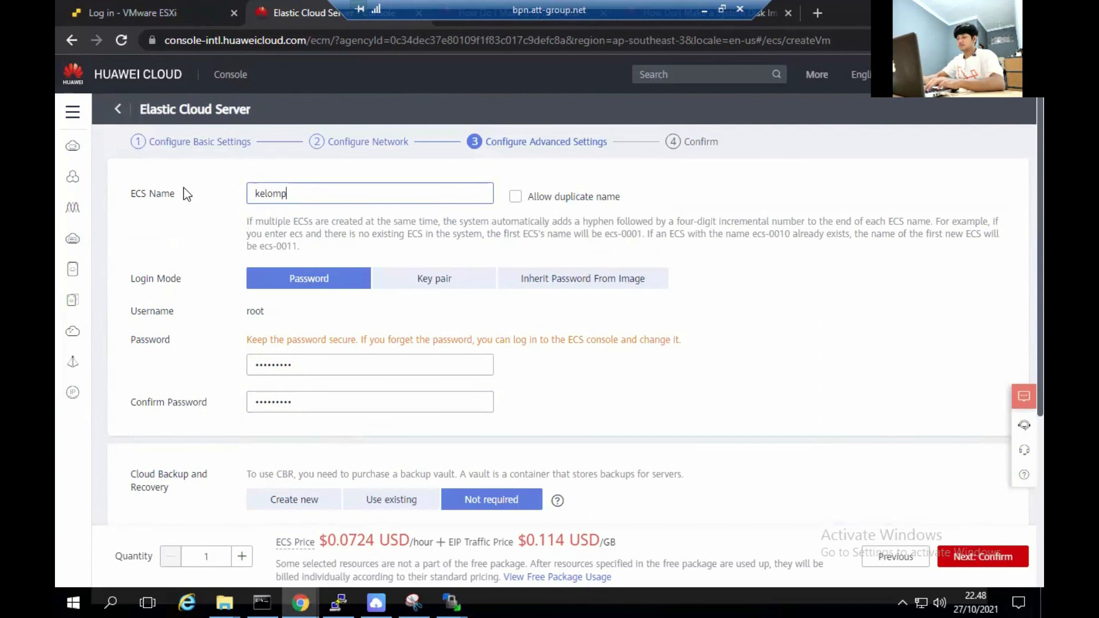
type("ok6")
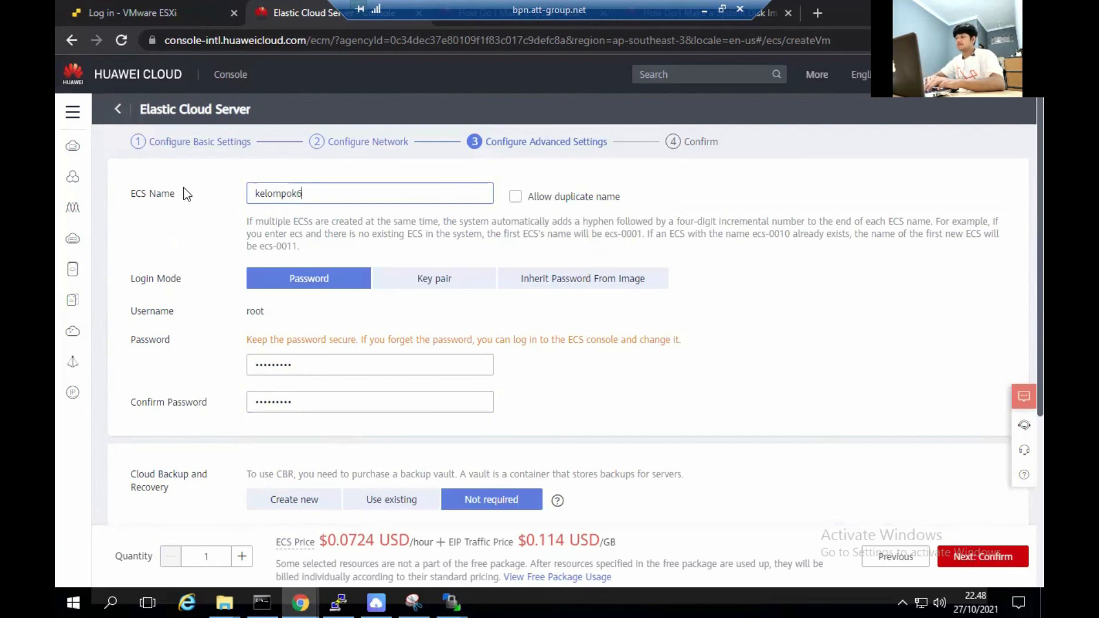
- Proceed to the confirmation page, accept the Service Level Agreement and Image Disclaimer, and submit the ECS request
left_click(973, 549)
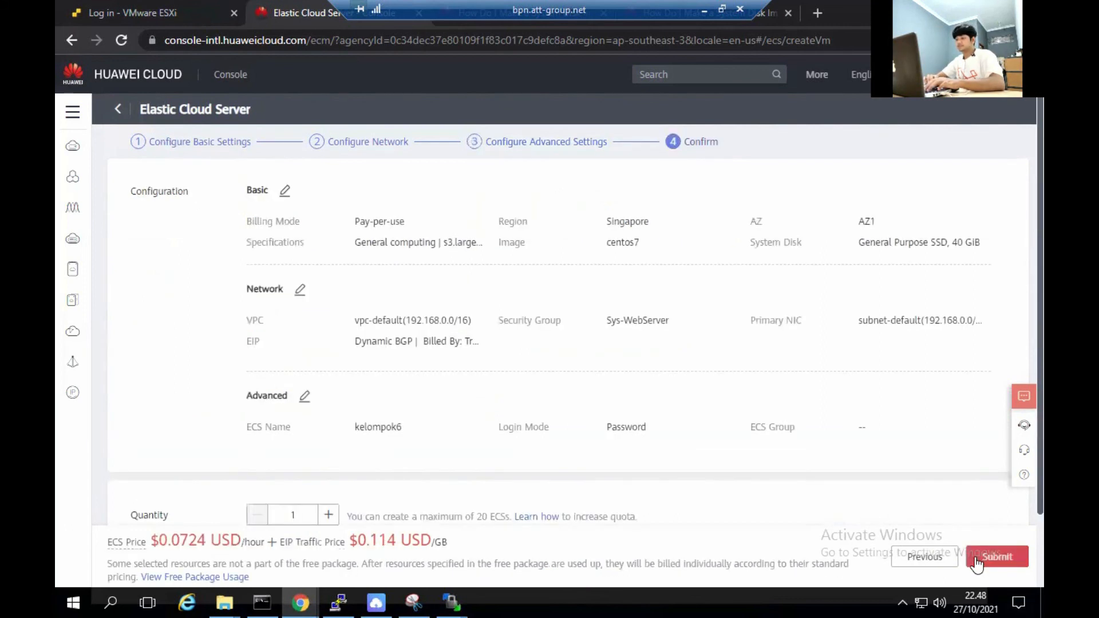
scroll(464, 308, "down", 2)
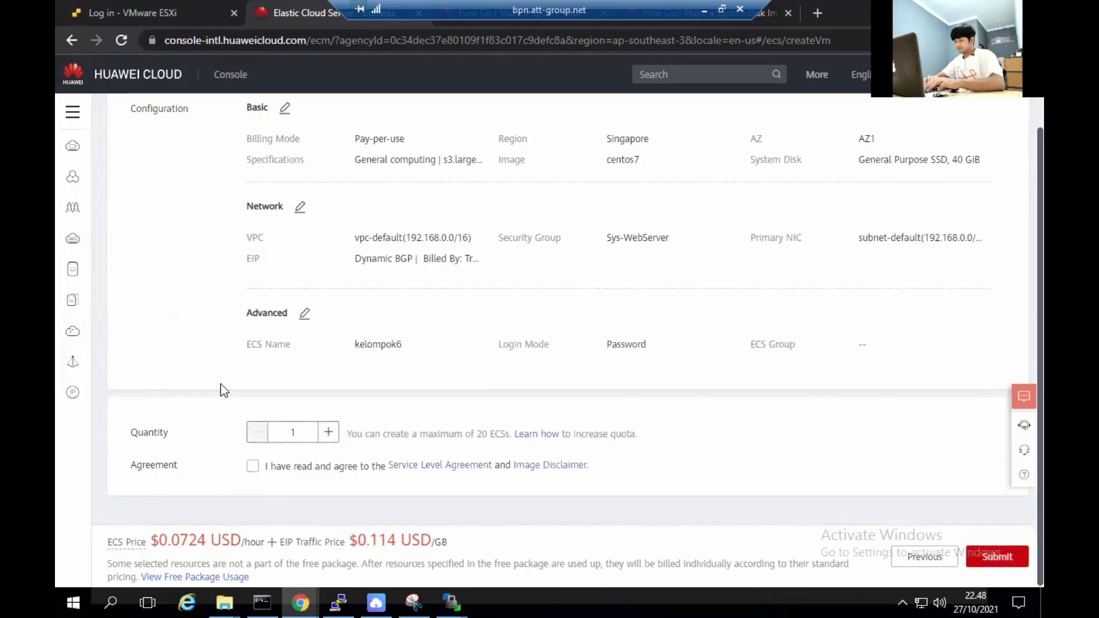
scroll(300, 269, "up", 2)
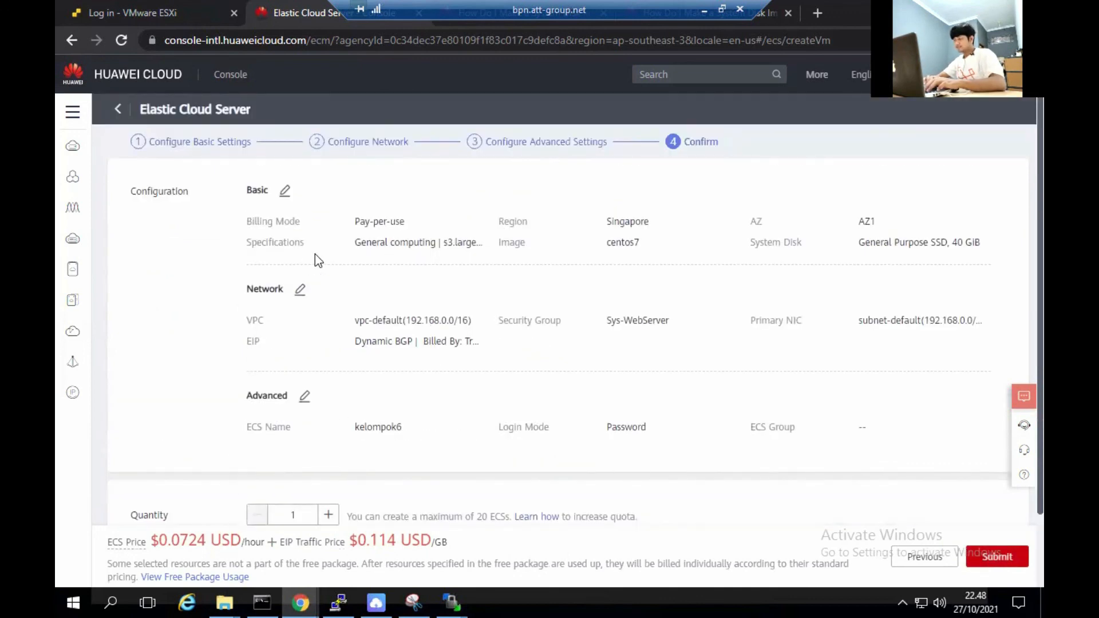
scroll(512, 460, "down", 2)
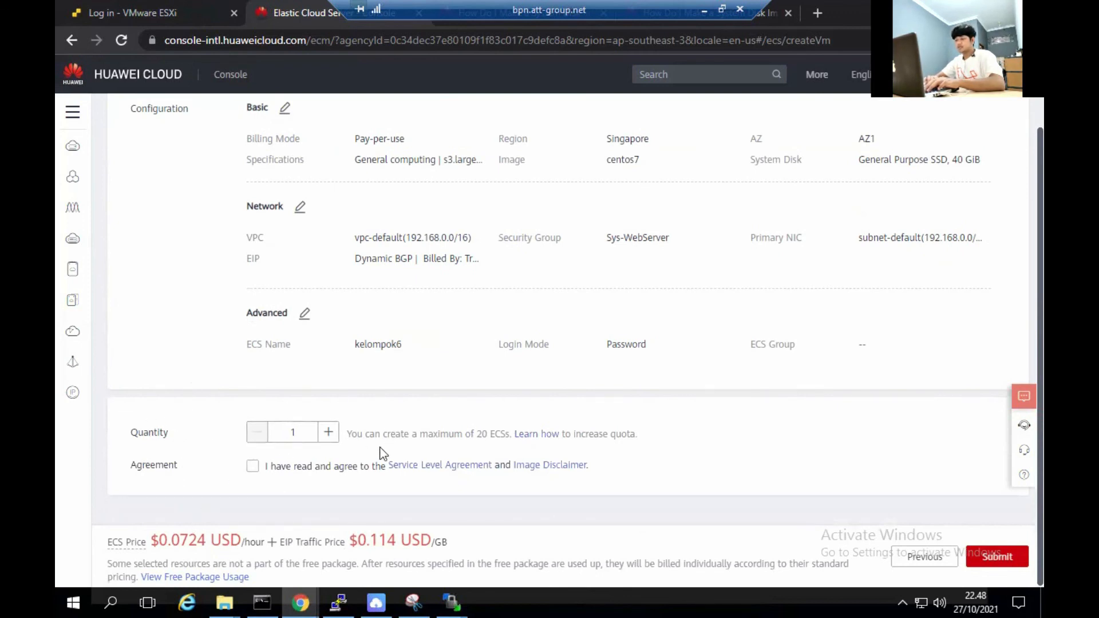
left_click_drag(369, 540, 503, 547)
left_click(503, 547)
left_click(253, 465)
left_click(1014, 561)
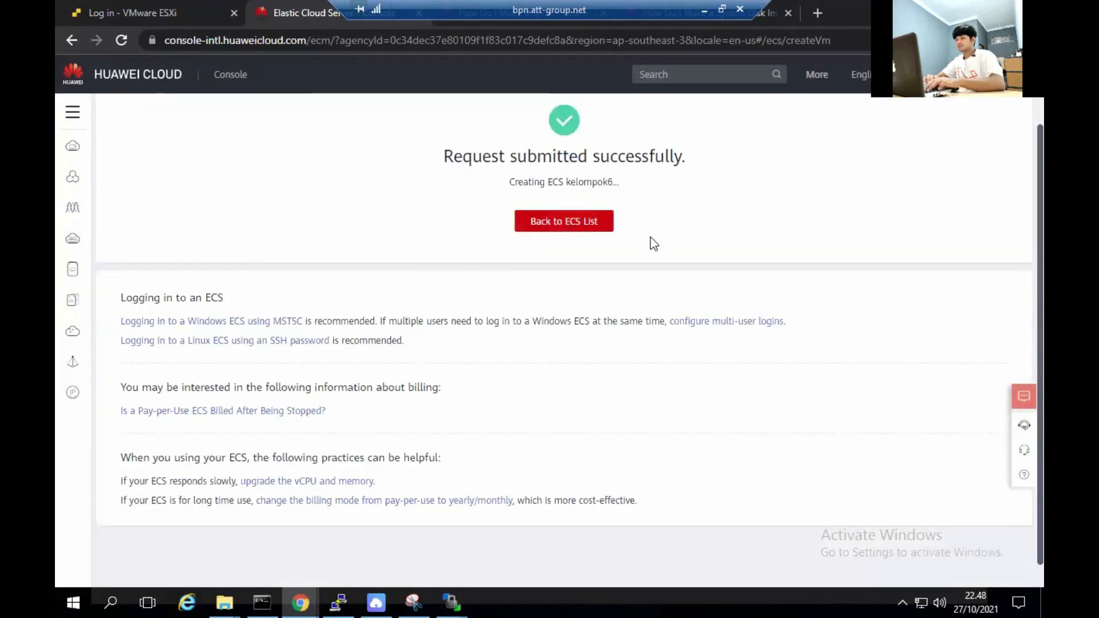
- Return to the ECS list and refresh the status of the new server
left_click(589, 224)
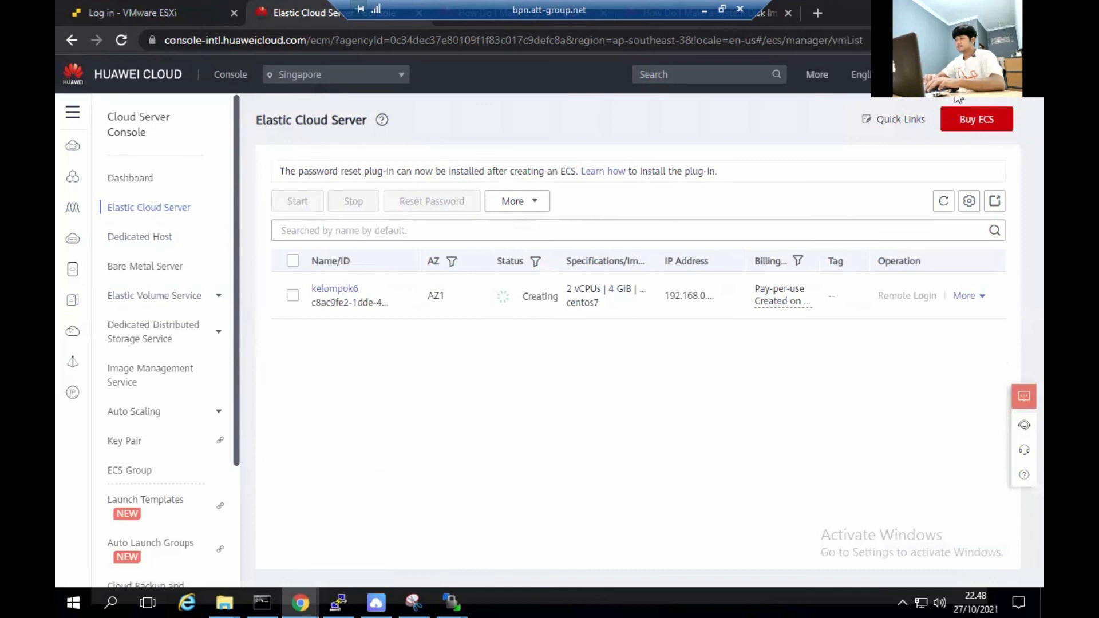
left_click(944, 205)
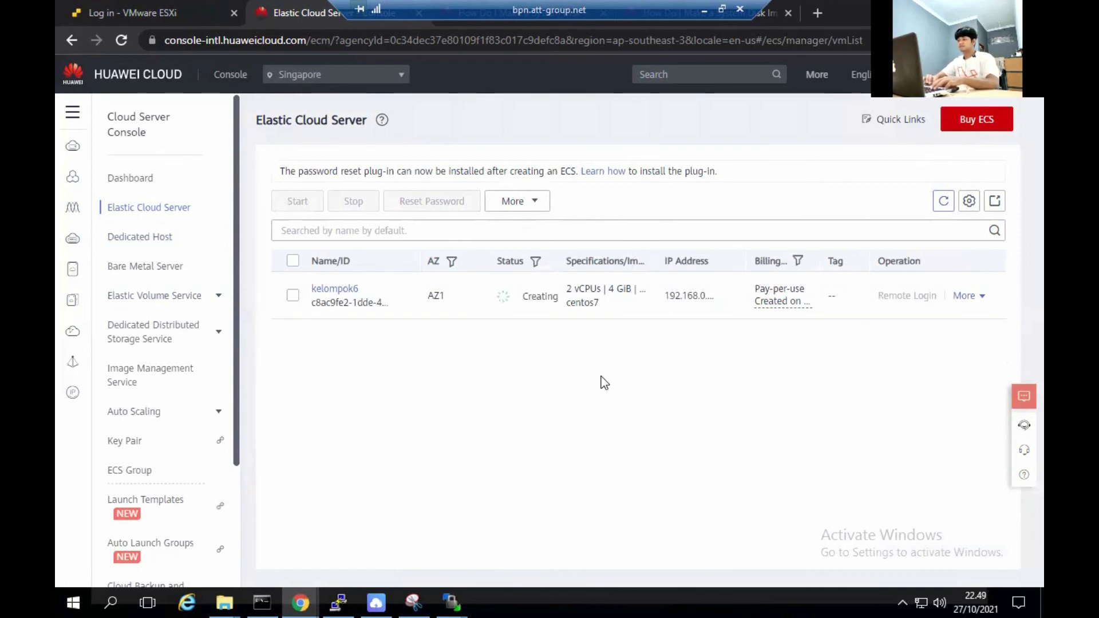
left_click(945, 205)
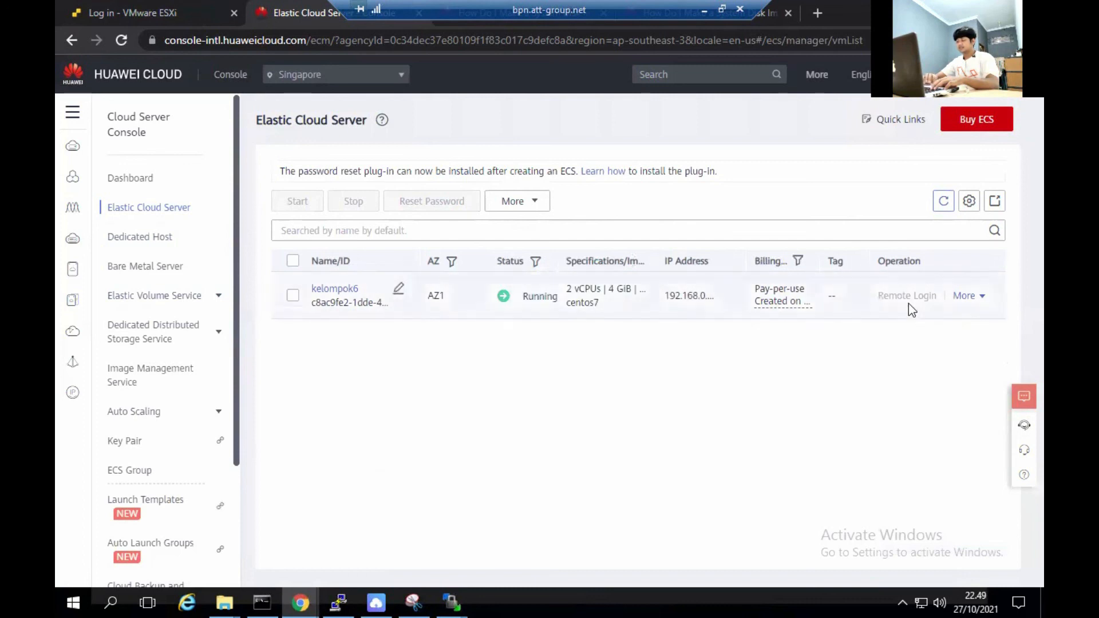
left_click(944, 206)
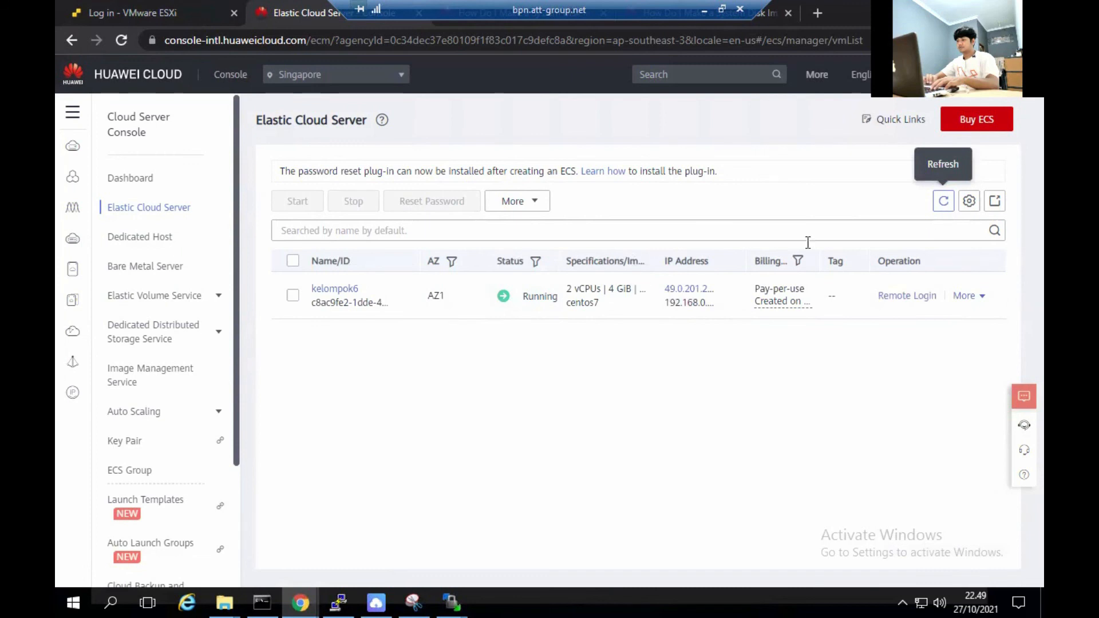
- Open a remote login console to kelompok6 and choose the admin user on the login screen
left_click(914, 296)
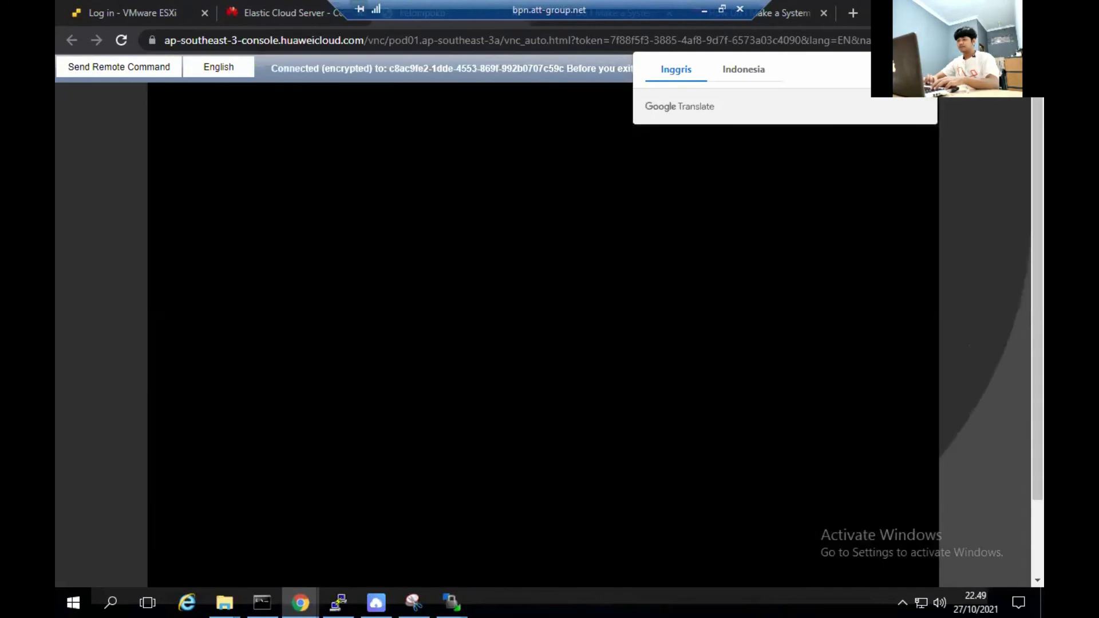
left_click(922, 70)
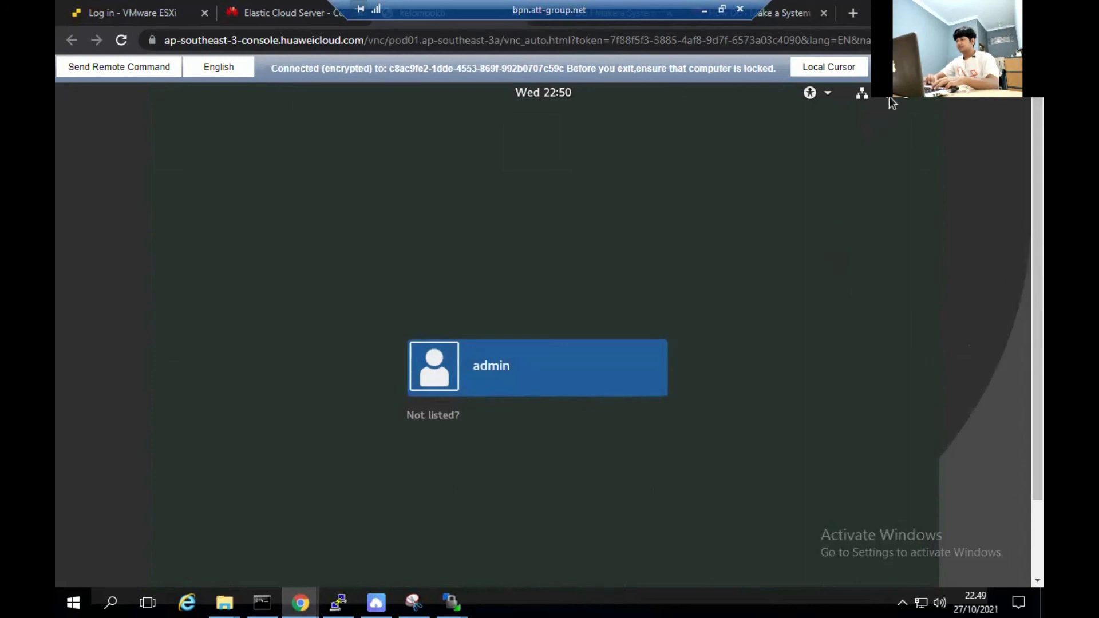
left_click(496, 382)
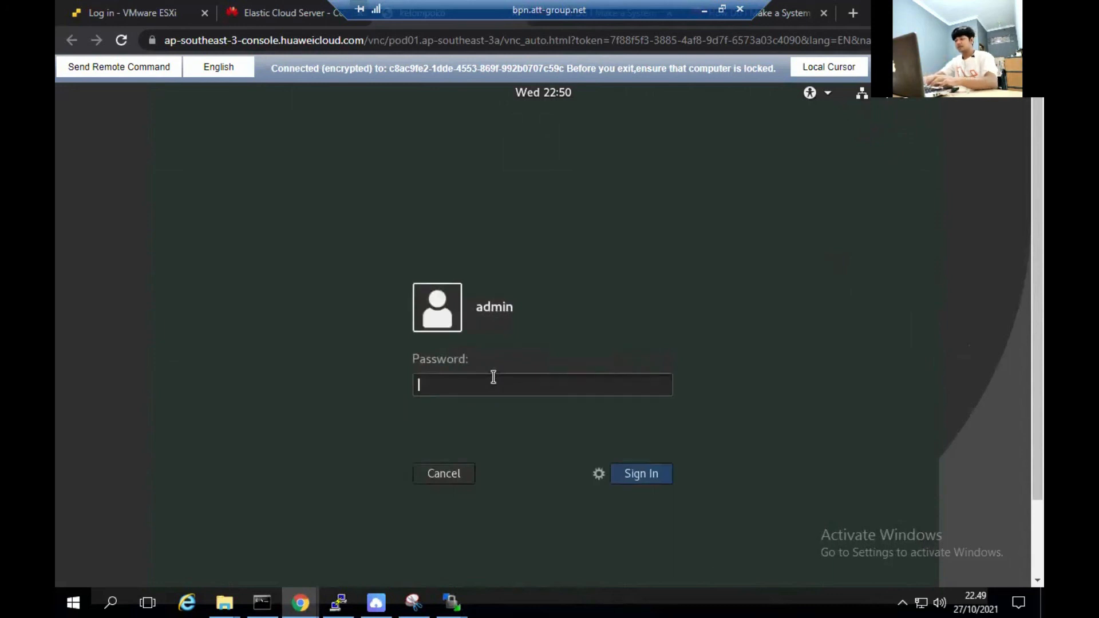
- Enter the admin account password to sign in to the CentOS desktop
type("••••••••")
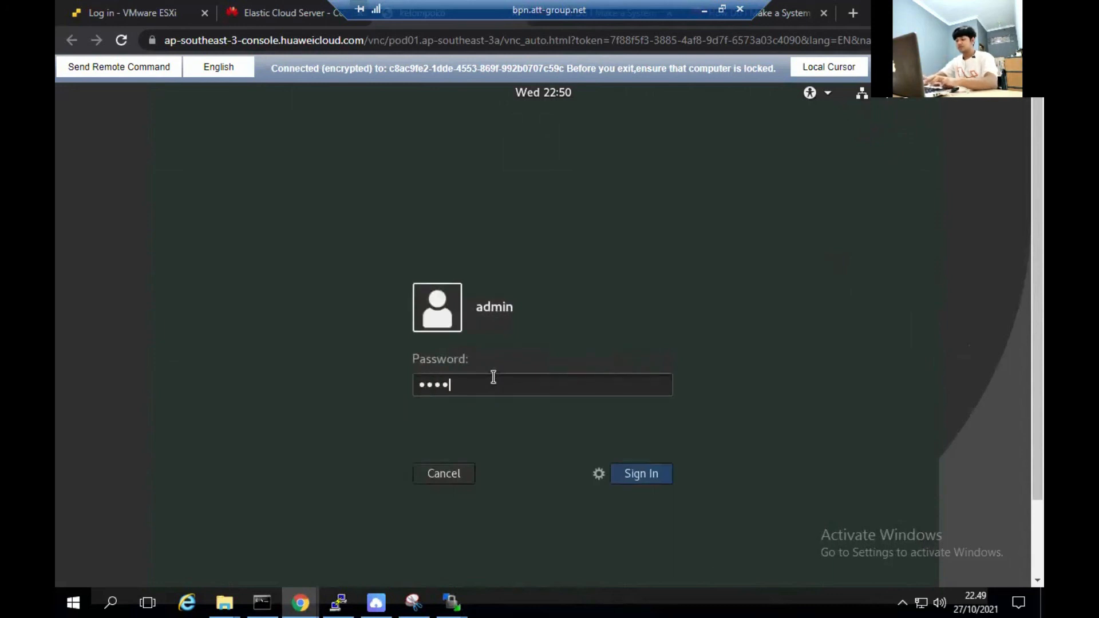
key("Return")
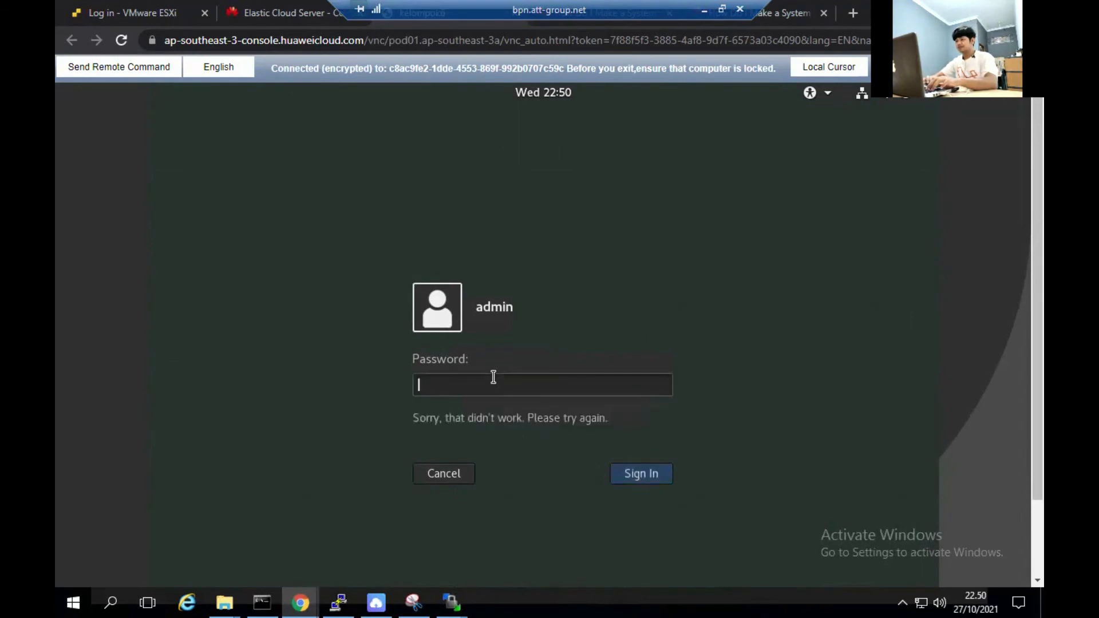
type("•••")
key("Return")
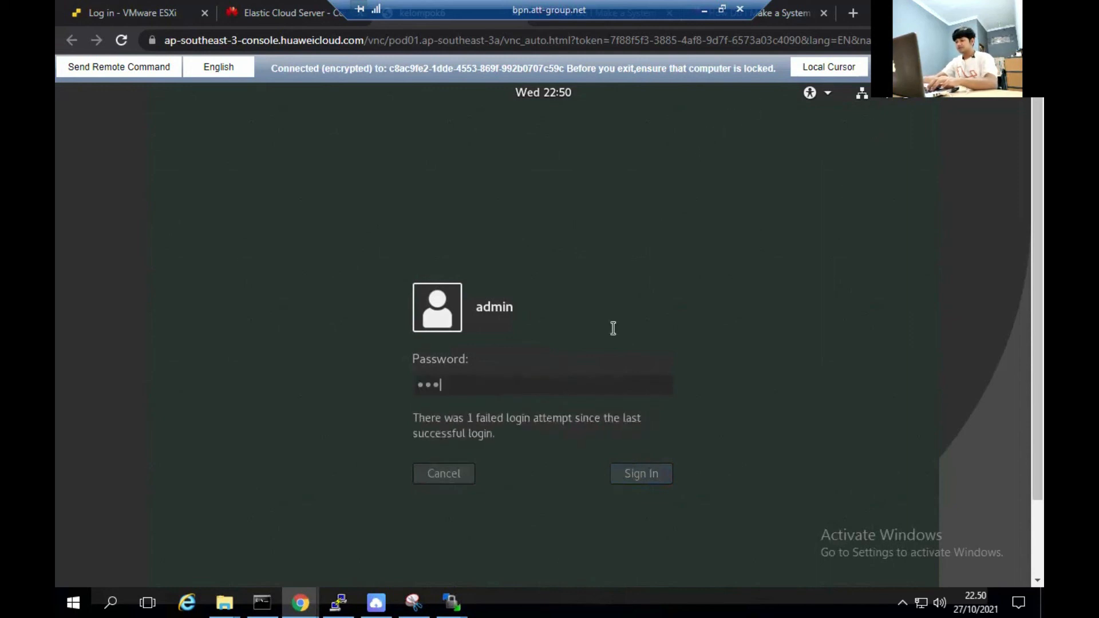
key("Return")
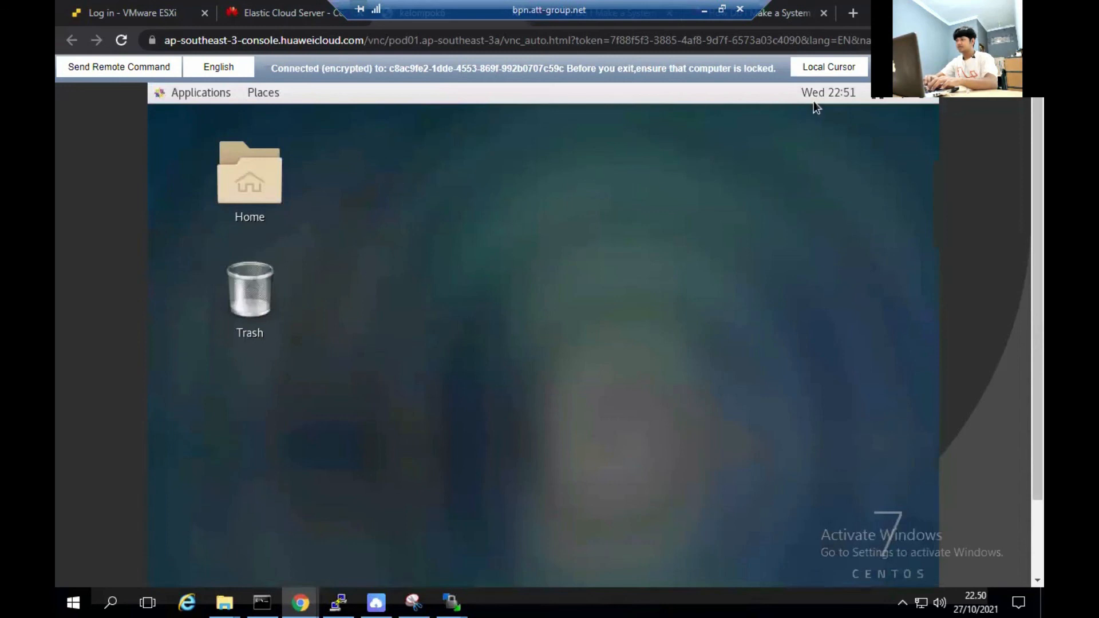
- Inspect the CentOS wired connection's details and IPv4 settings through the network settings
left_click(924, 99)
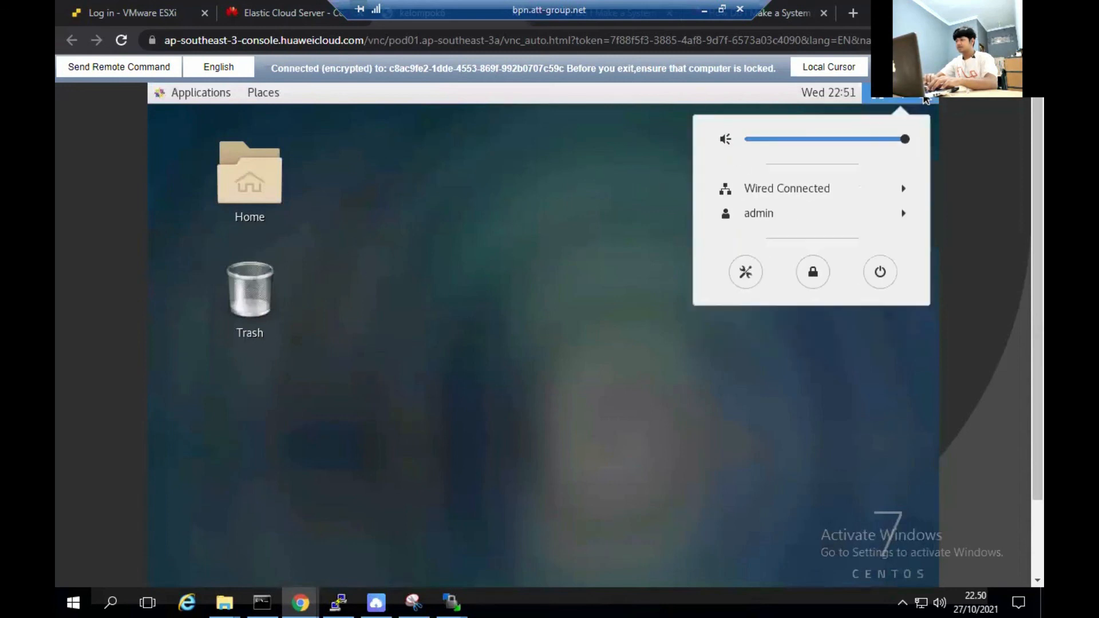
left_click(904, 187)
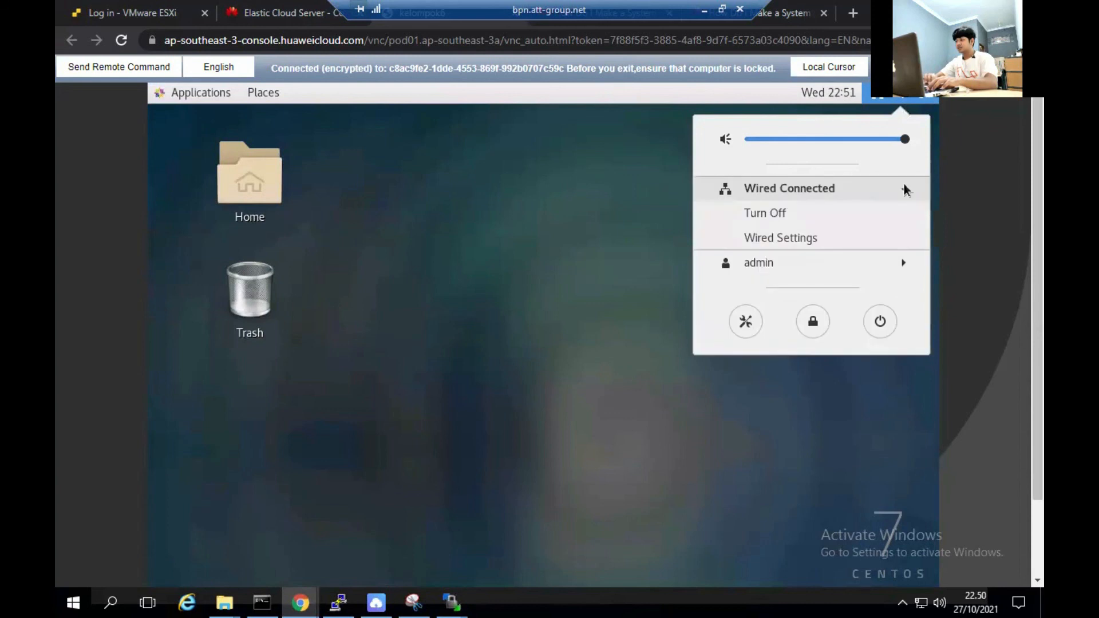
left_click(767, 239)
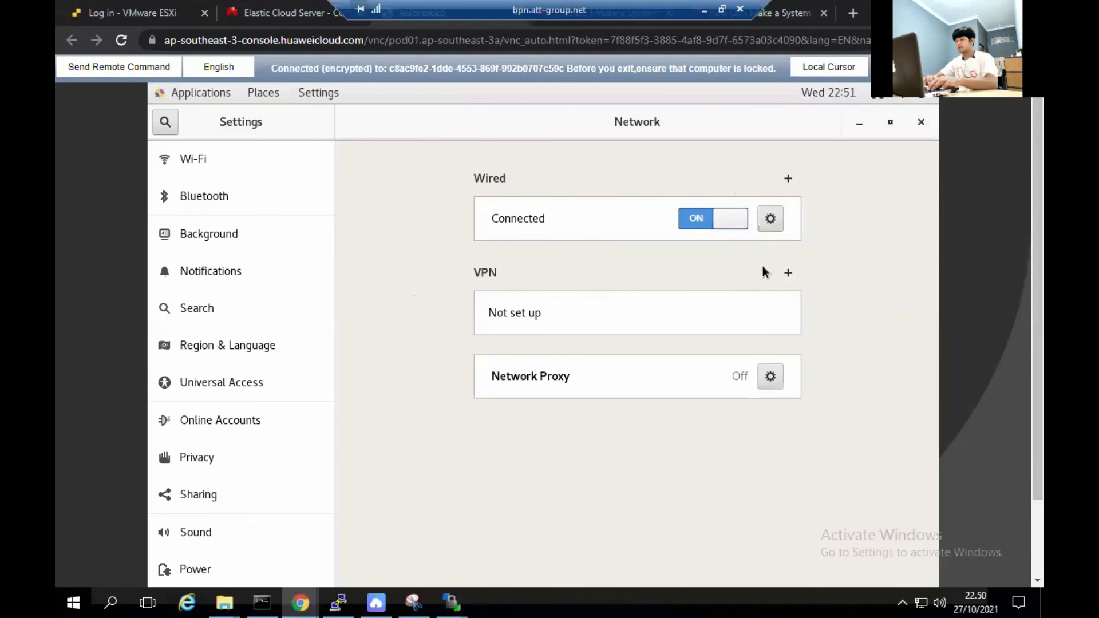
left_click(774, 218)
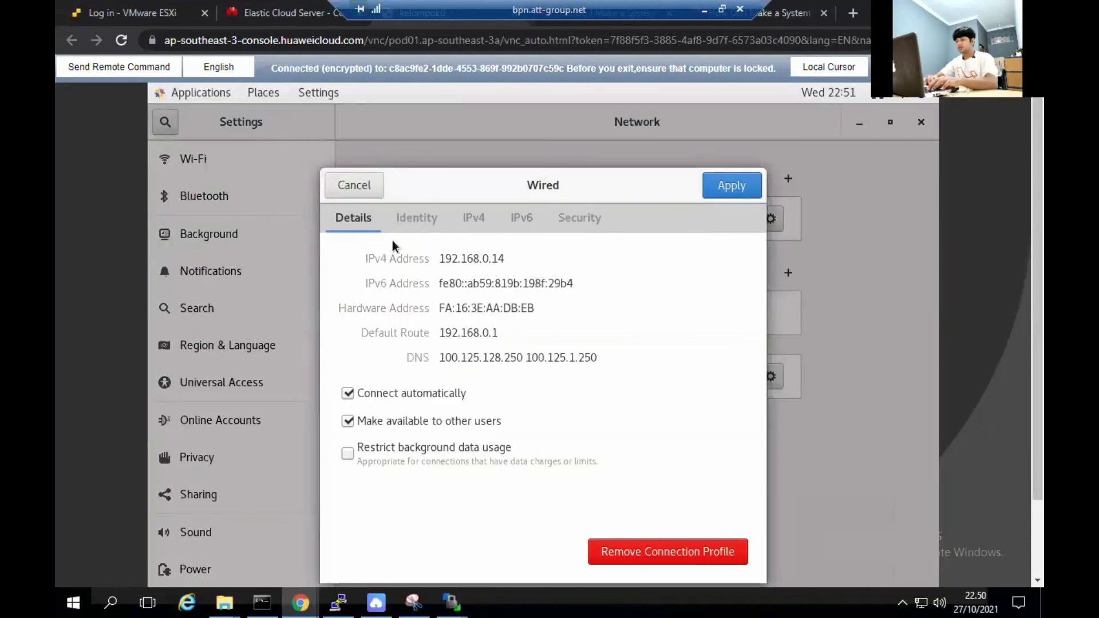
left_click(474, 218)
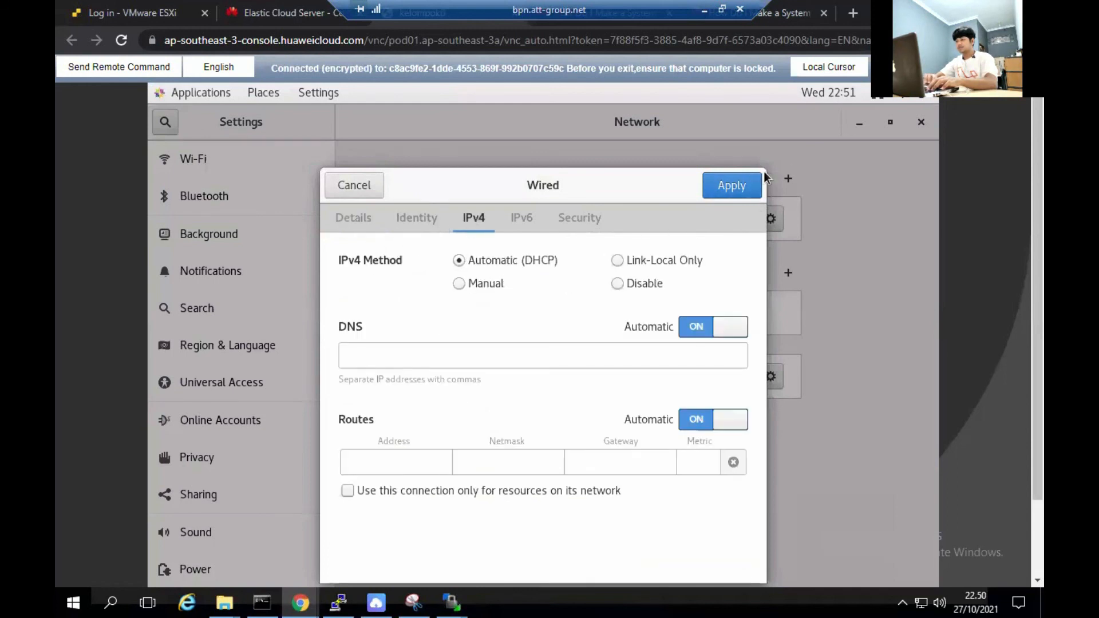
left_click(724, 188)
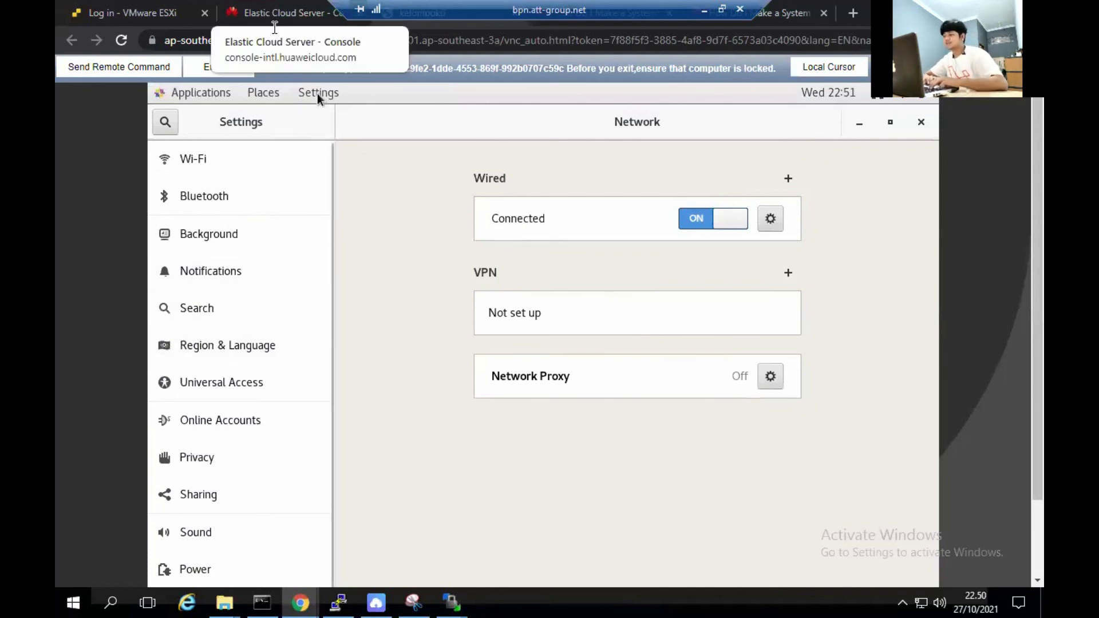
- Return to the ECS list and copy the kelompok6 server's elastic IP address
left_click(275, 26)
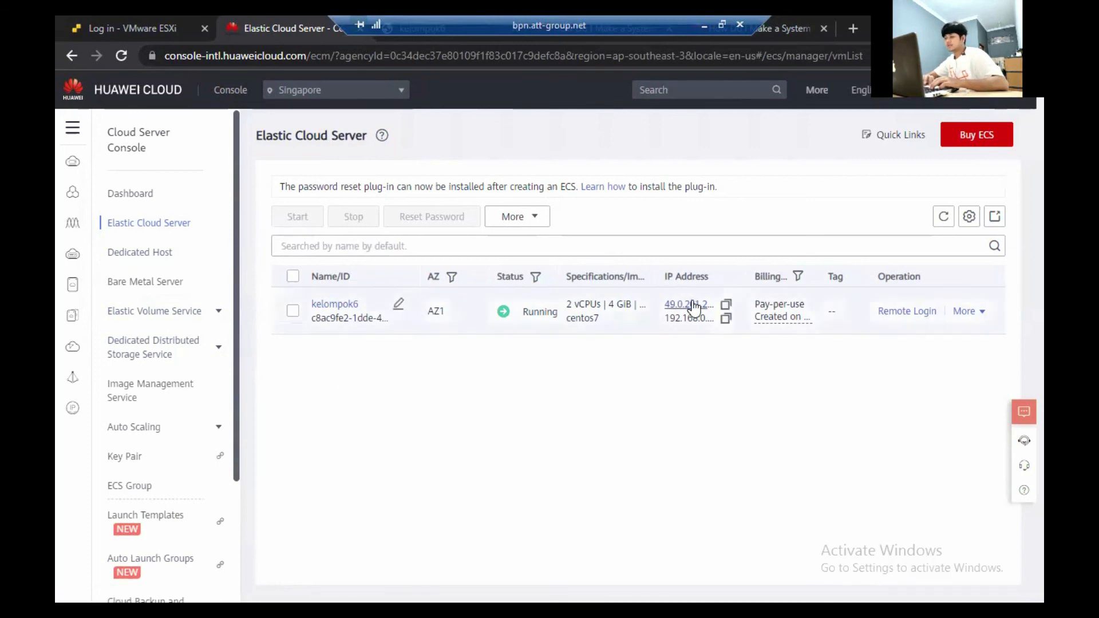
left_click(726, 304)
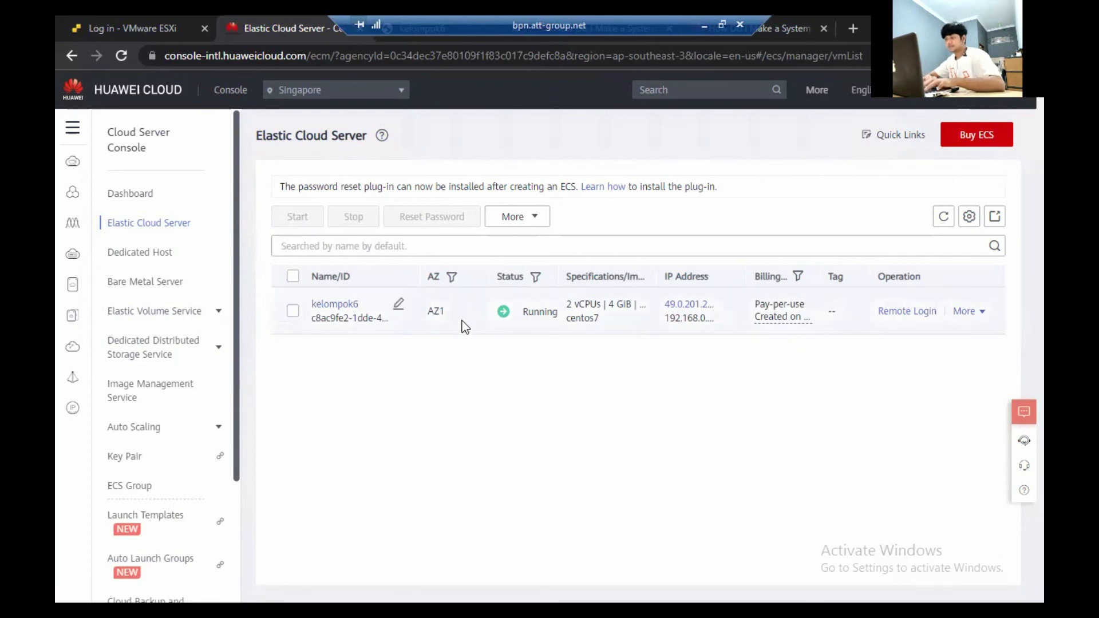
key("super+r")
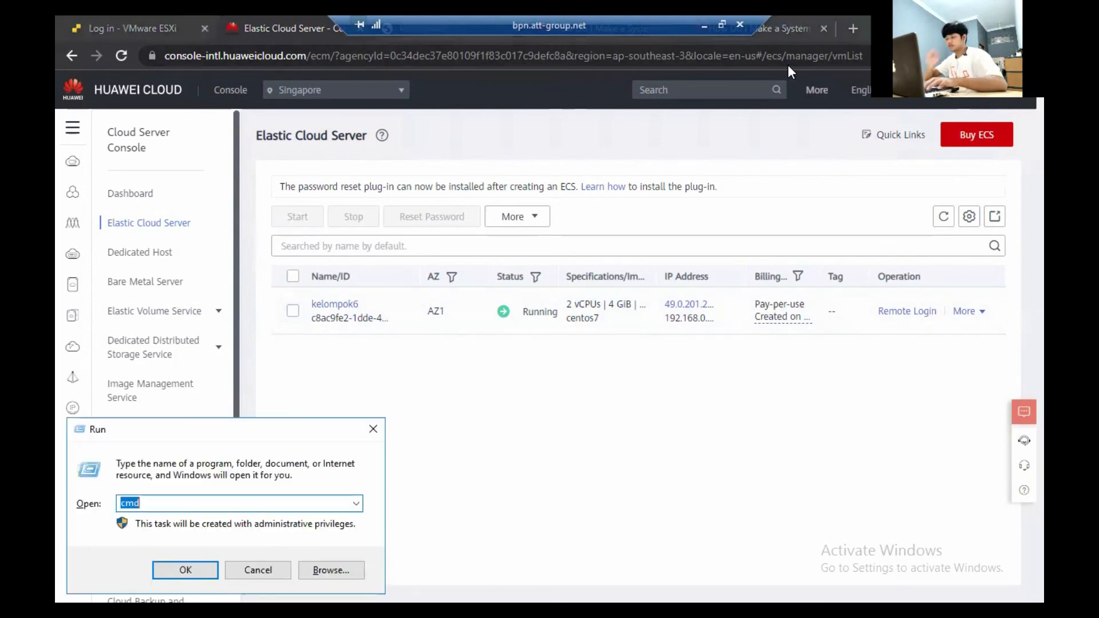
key("Return")
type("ping")
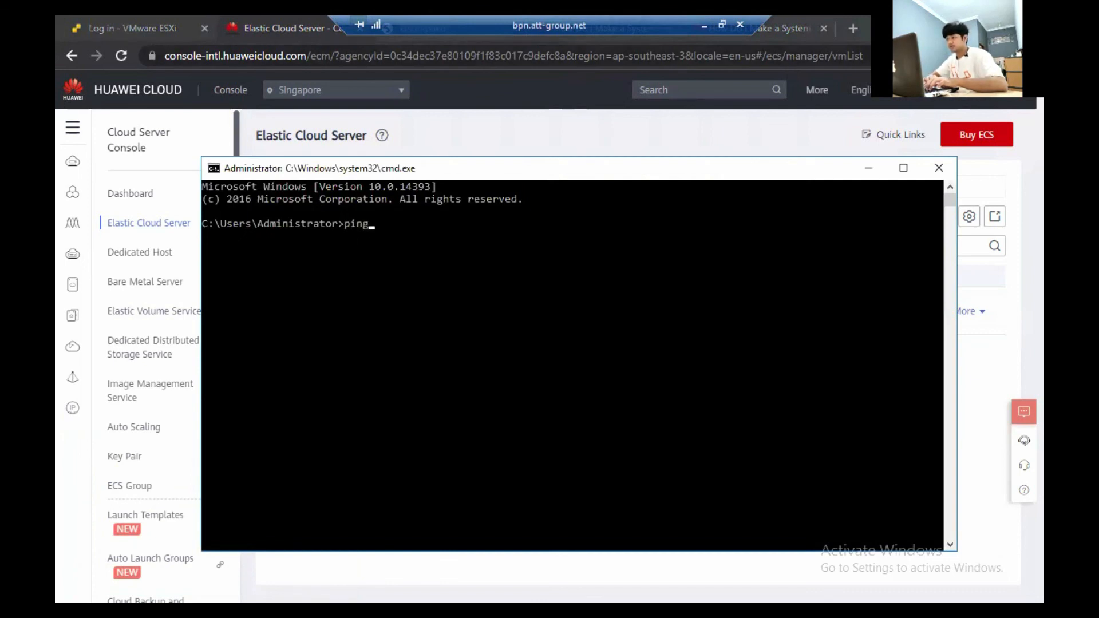
left_click(939, 167)
- Open Command Prompt and ping the server at 49.0.201.212 to test connectivity
key("super")
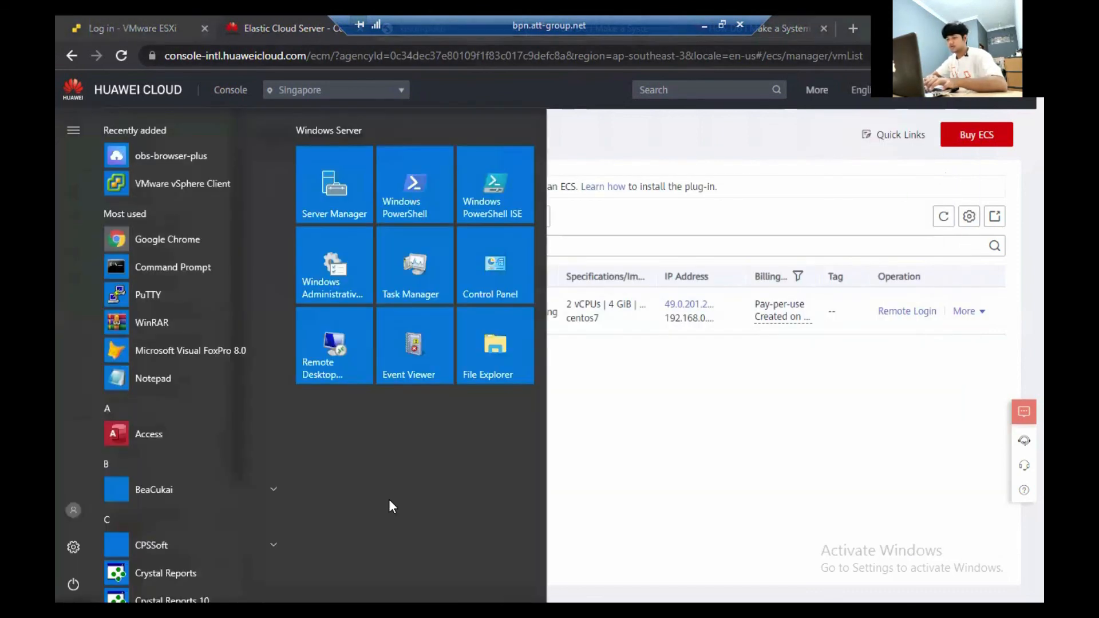
left_click(163, 269)
left_click(439, 241)
type("ping 49.0.201.212")
key("Return")
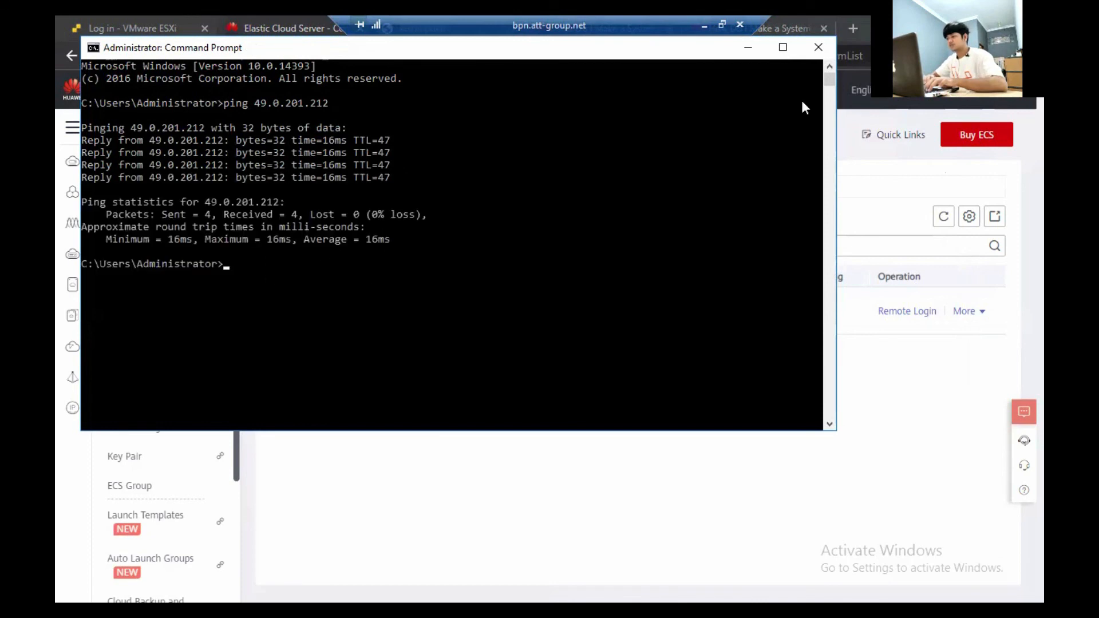
left_click(818, 48)
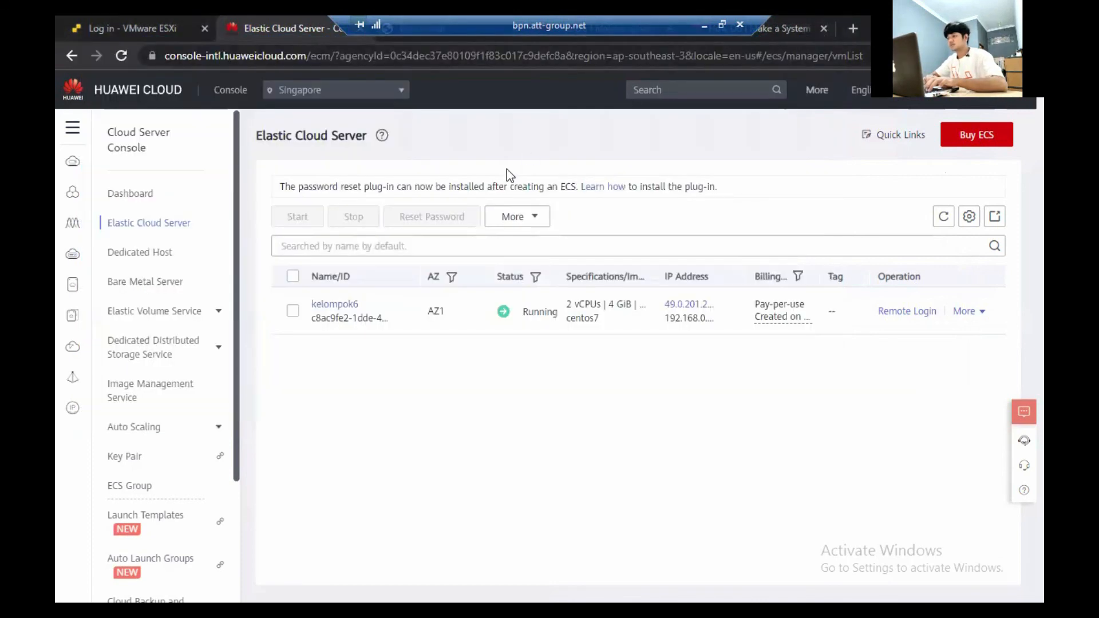
- Open PuTTY, connect by SSH to the pasted server IP, accept the host key and log in as root
key("super")
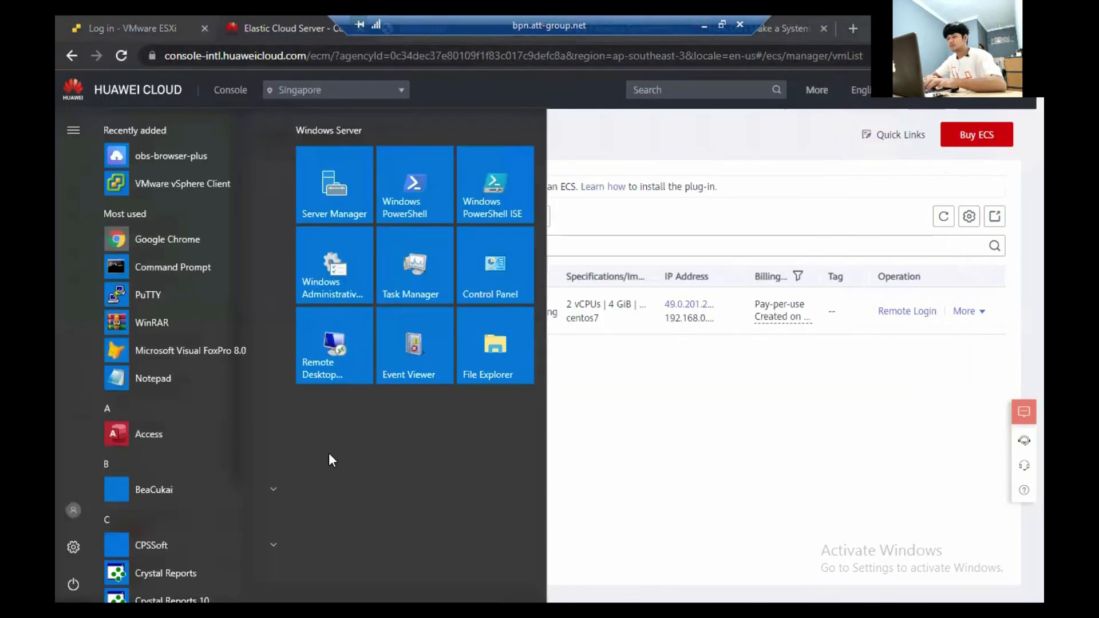
left_click(174, 296)
key("alt")
key("ctrl+v")
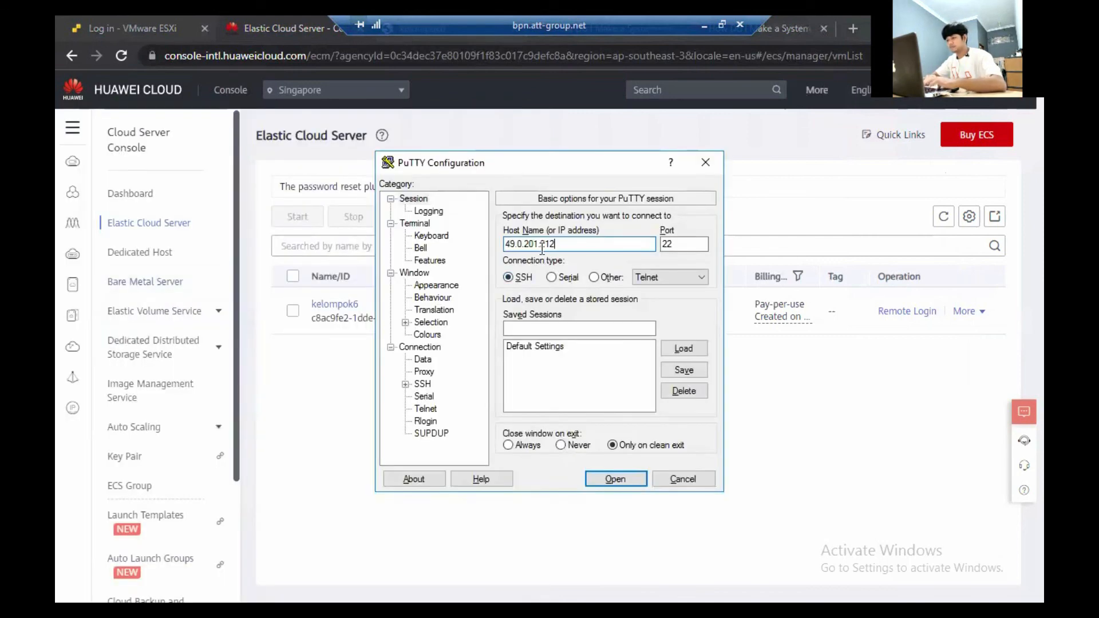
left_click(612, 480)
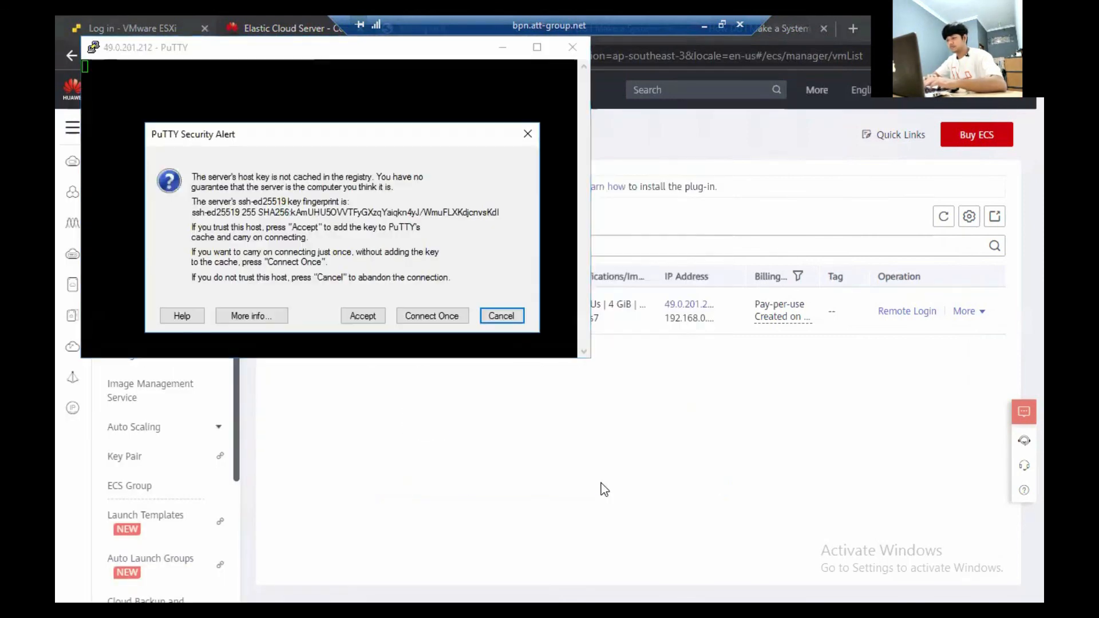
left_click(372, 314)
type("root")
key("Return")
key("Return")
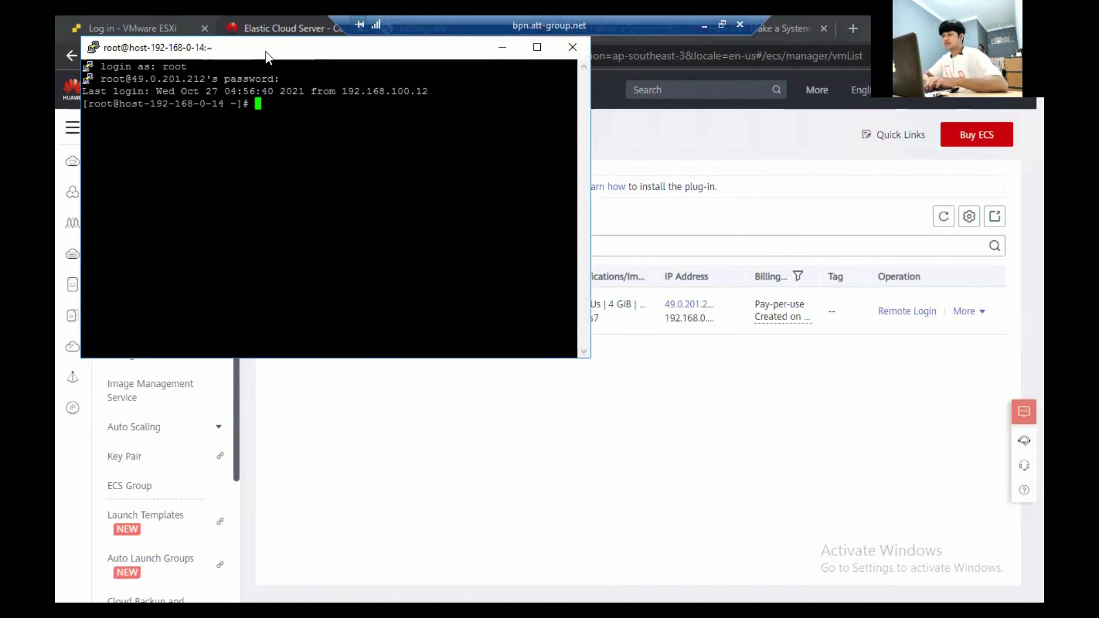
- Start the Apache web service on the server with sudo systemctl start httpd
left_click_drag(265, 55, 434, 183)
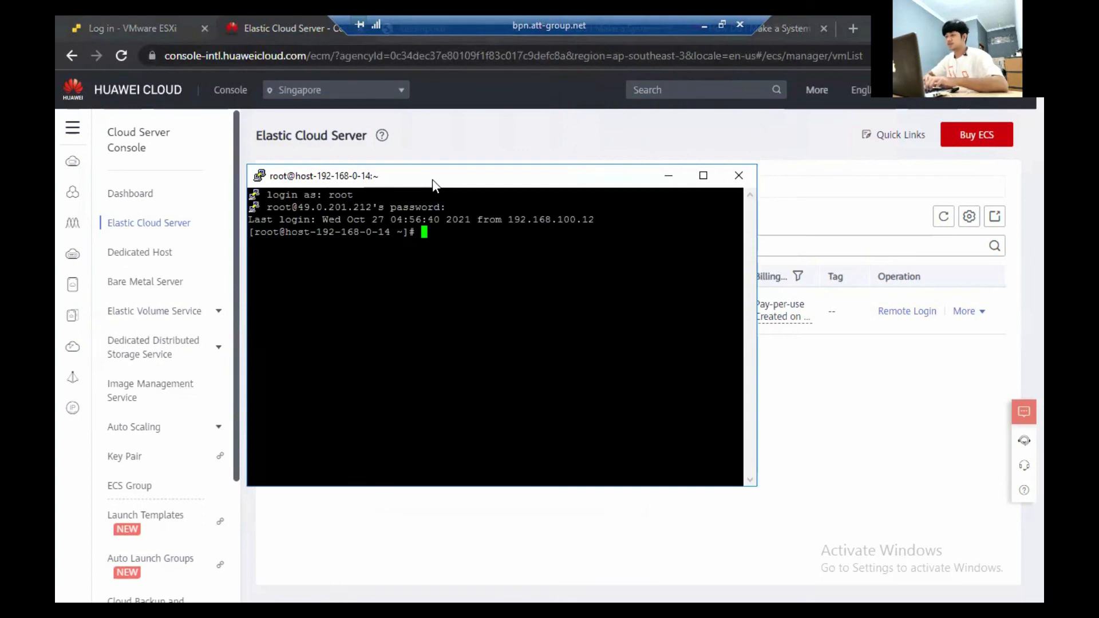
type("sudo syste")
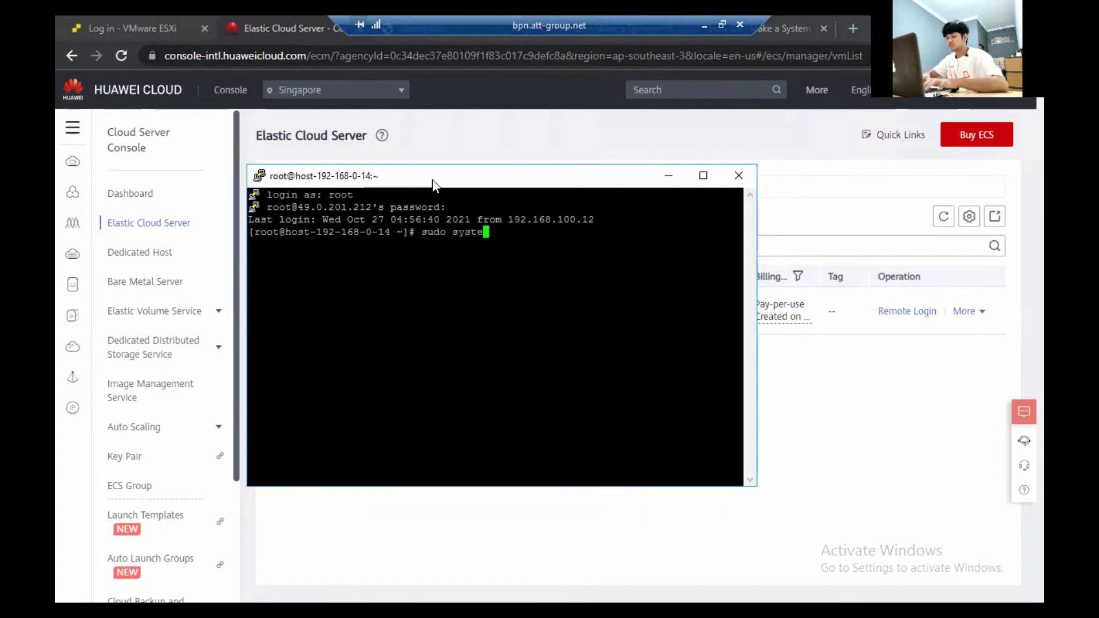
type("mctl start httpd")
key("Return")
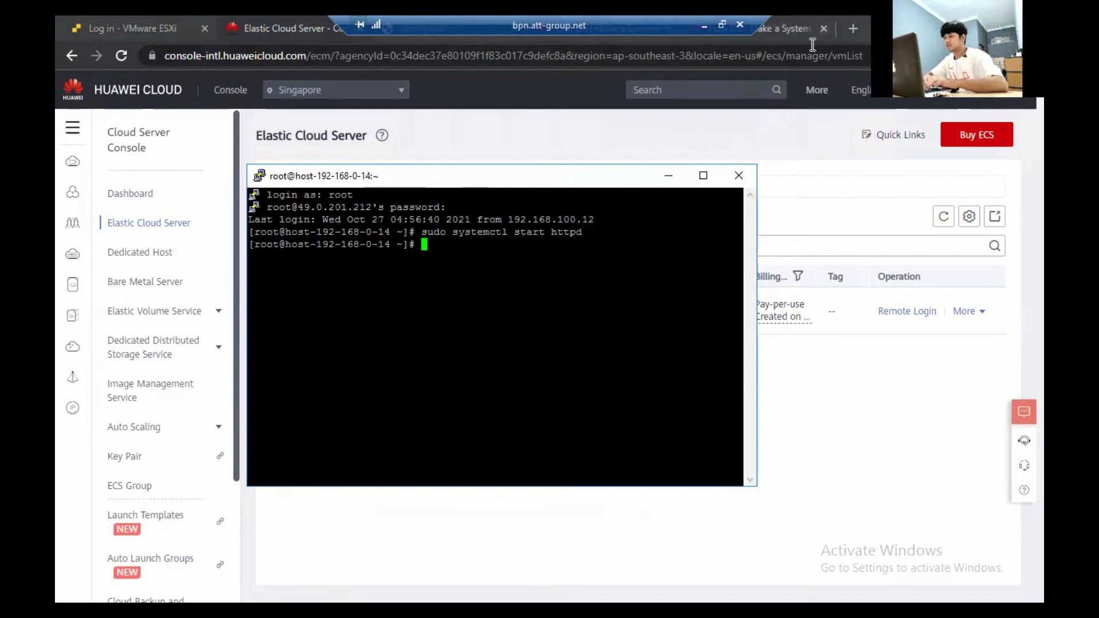
- Copy the server's elastic IP and open it in a new browser tab
left_click(785, 400)
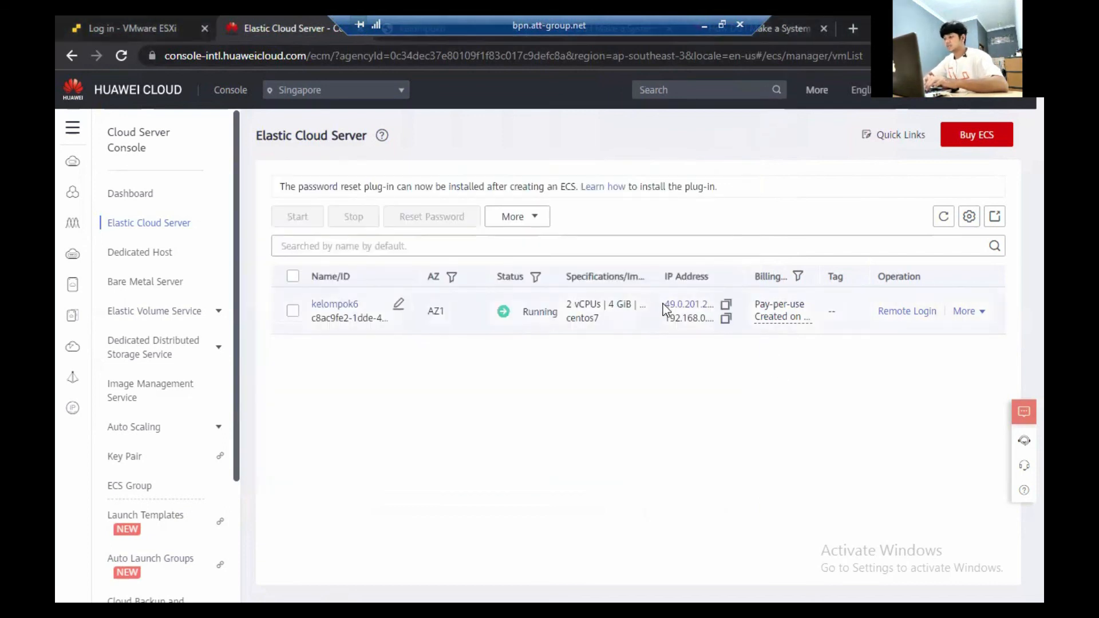
right_click(681, 309)
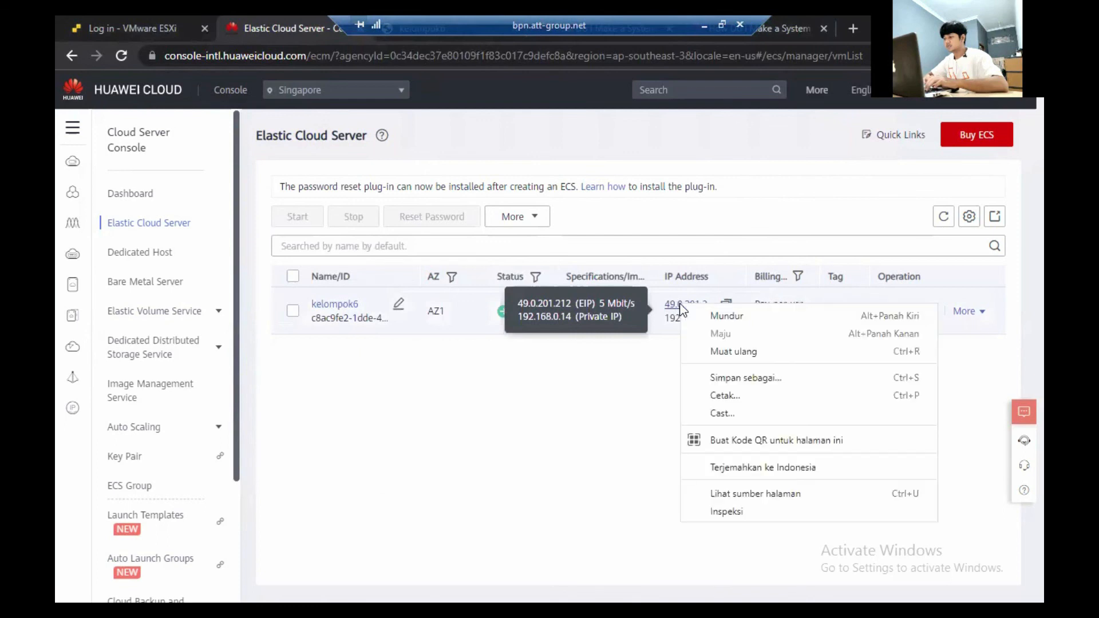
left_click(754, 243)
left_click(726, 310)
left_click(853, 28)
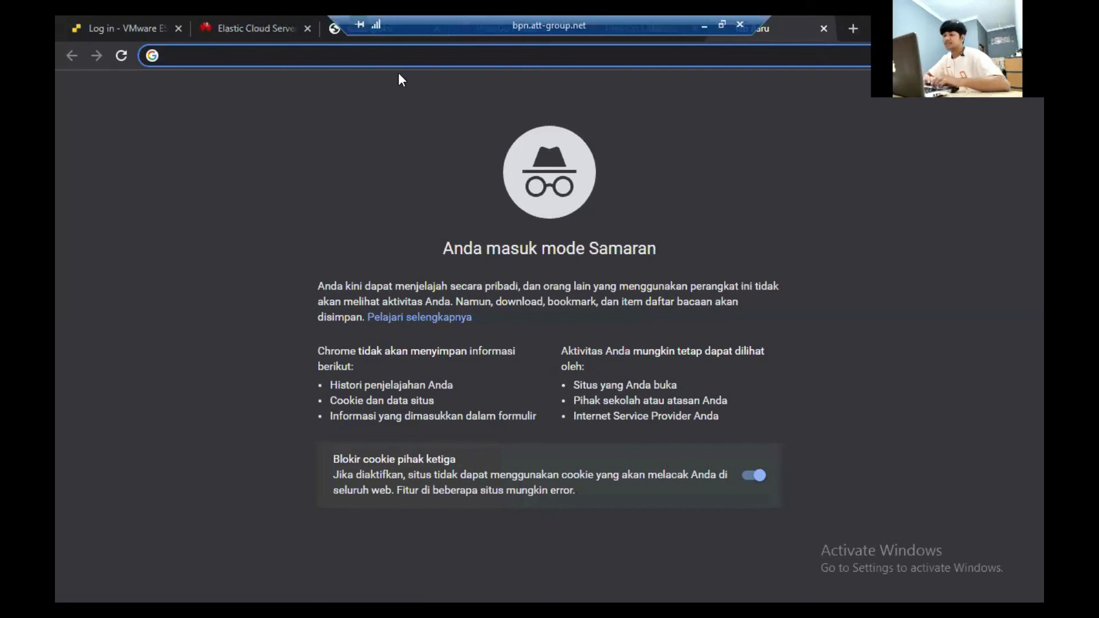
key("ctrl+v")
key("Return")
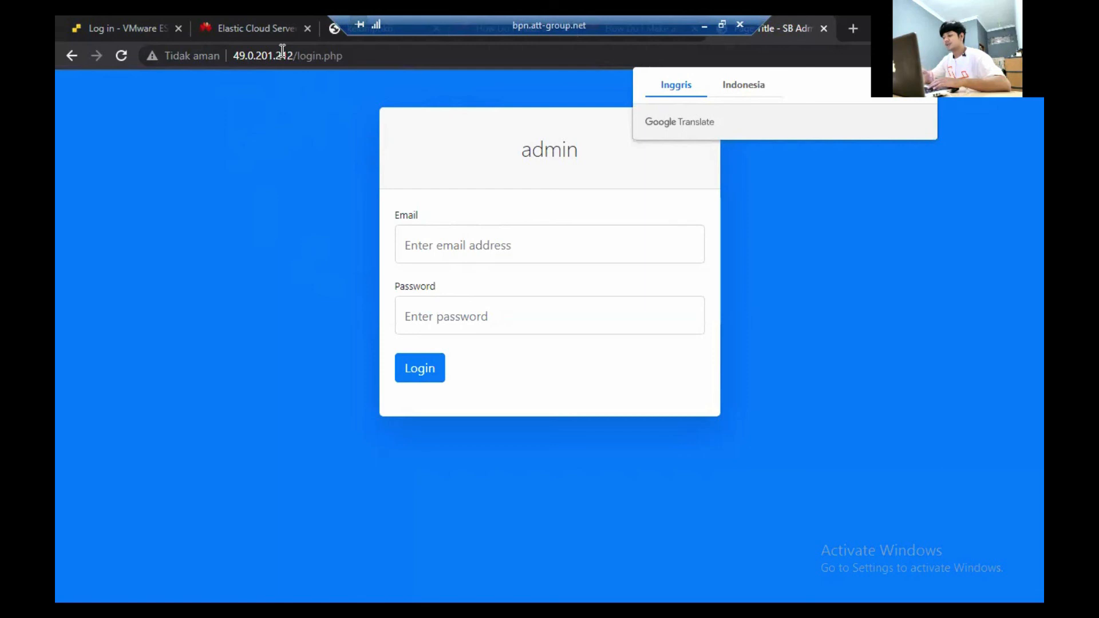
- Sign in to the web app's admin login with the account e-mail address and password
left_click(487, 245)
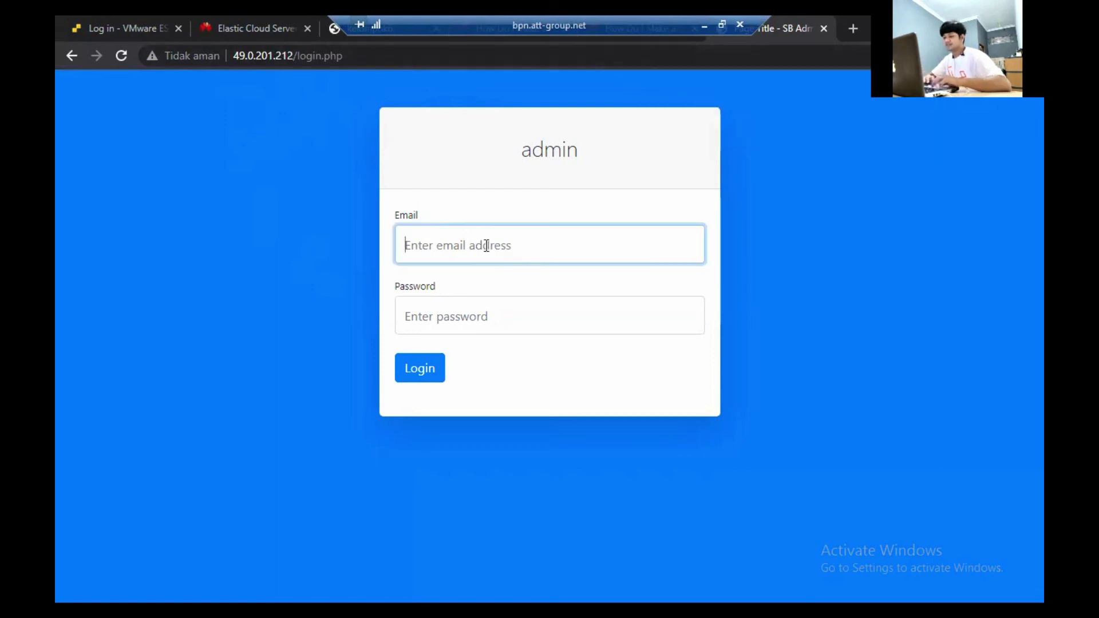
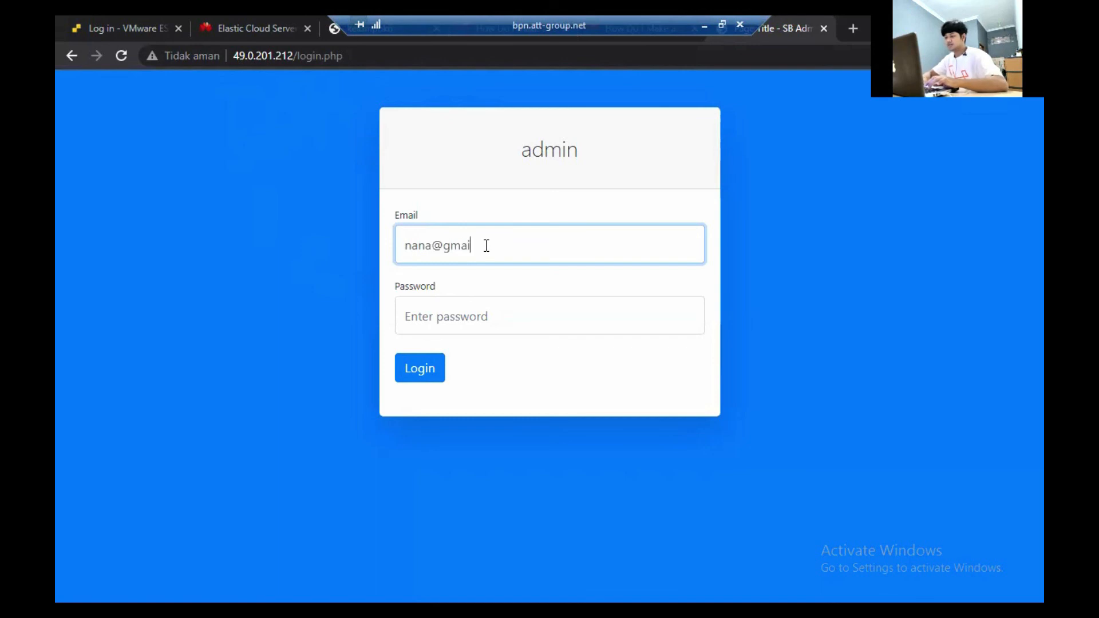
key("Tab")
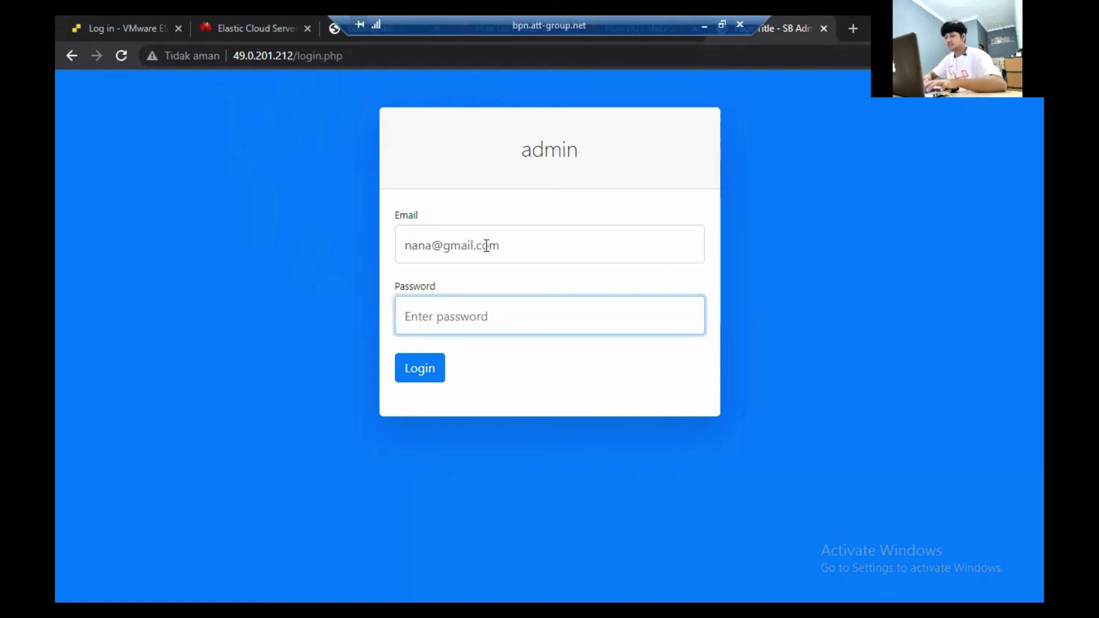
key("Return")
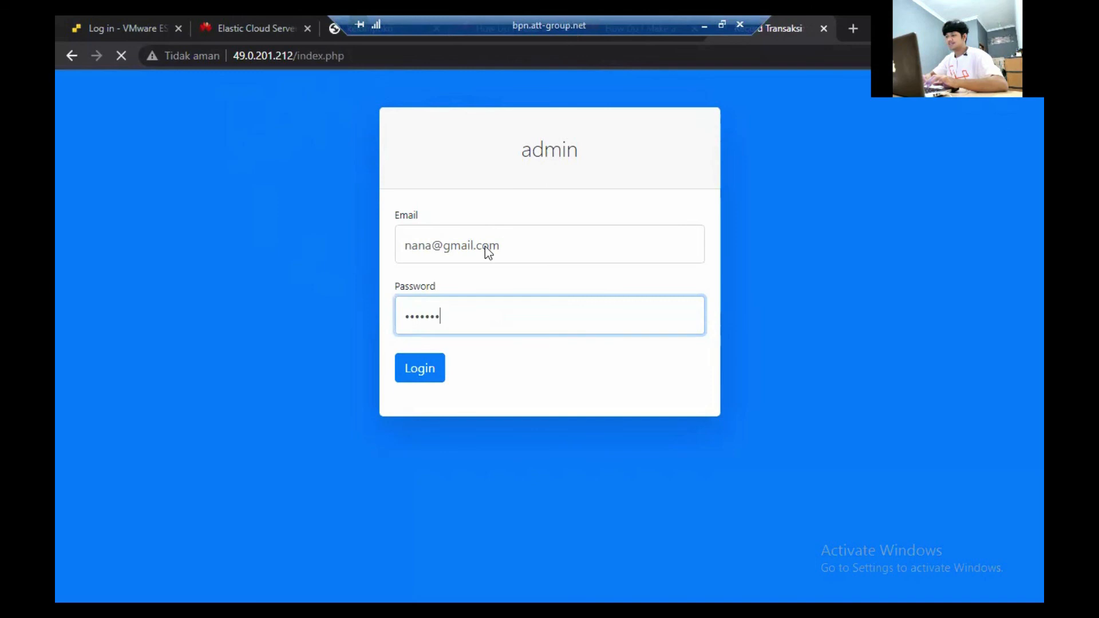
- Add a stock entry with merk "merk", tipe "tipe", harga 2000000, stock 3 and spesifikasi "ok"
key("ctrl+minus")
key("ctrl+minus")
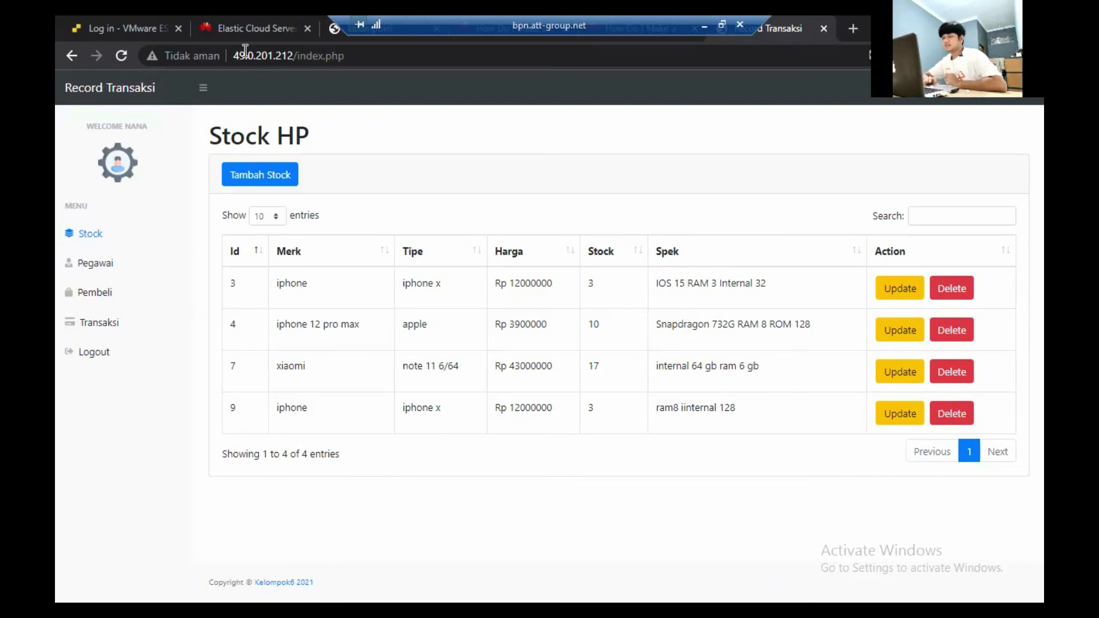
left_click(281, 179)
left_click(547, 151)
type("merk")
key("Tab")
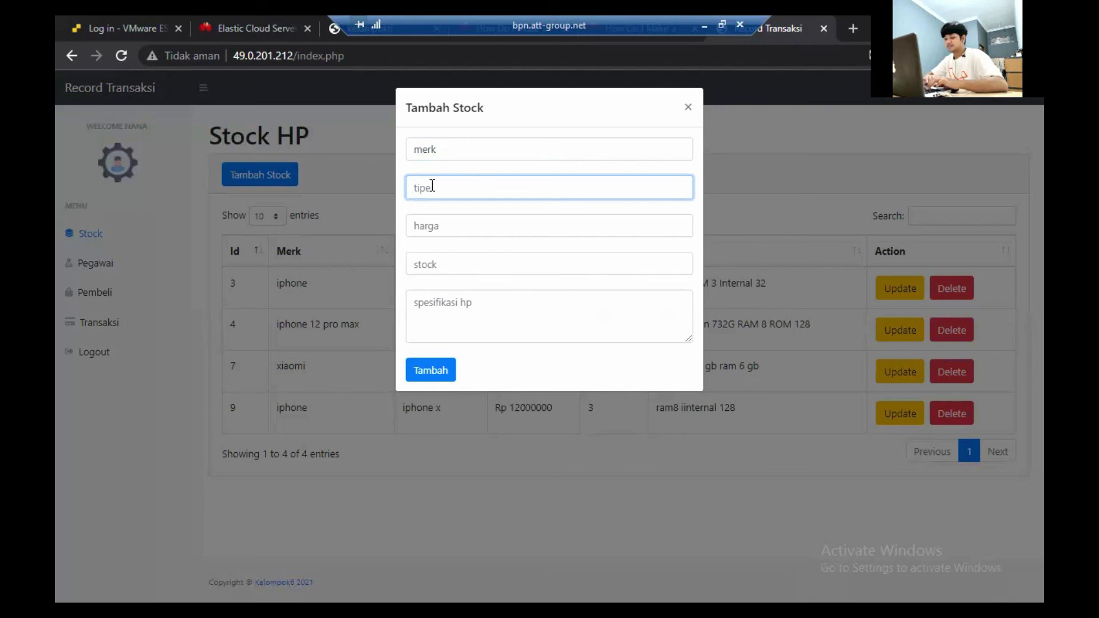
type("tipe")
left_click(460, 225)
type("2000000")
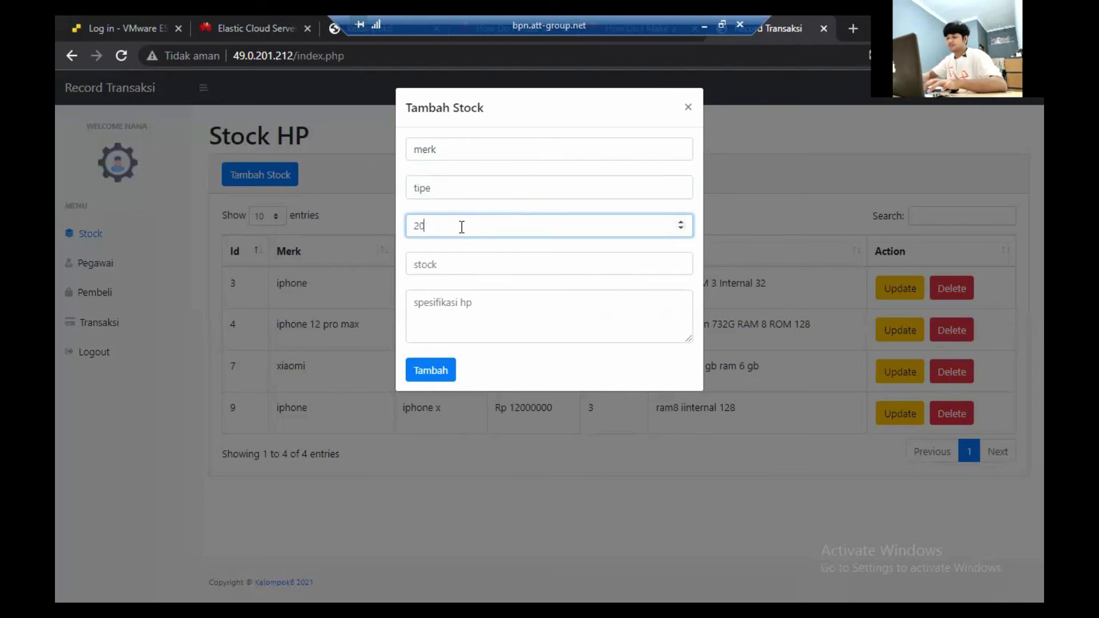
left_click(447, 259)
type("3")
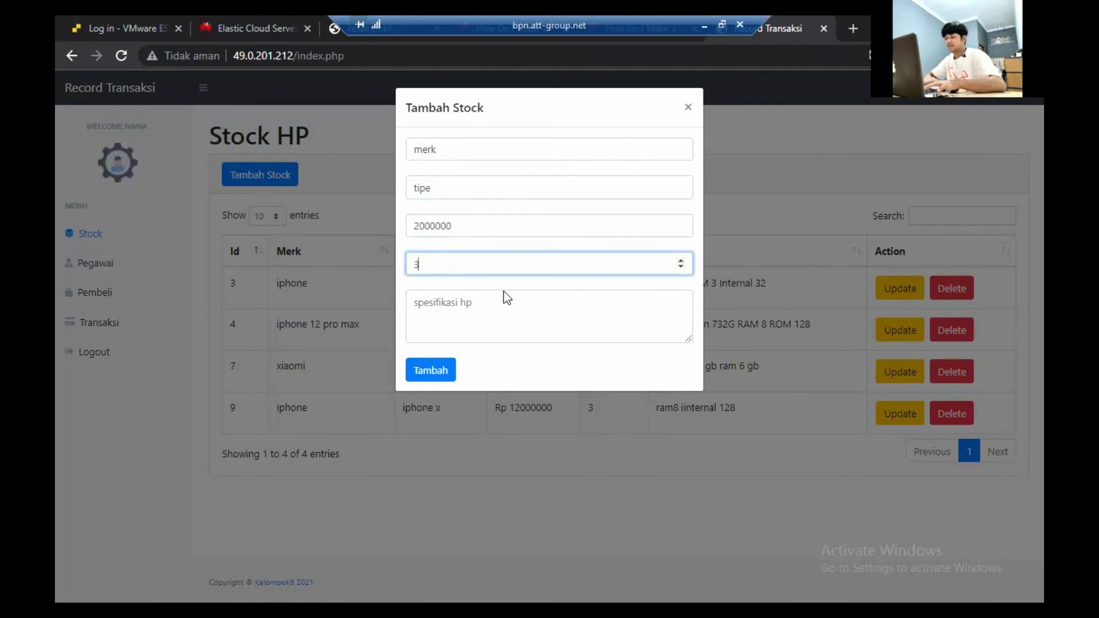
left_click(462, 313)
type("ok")
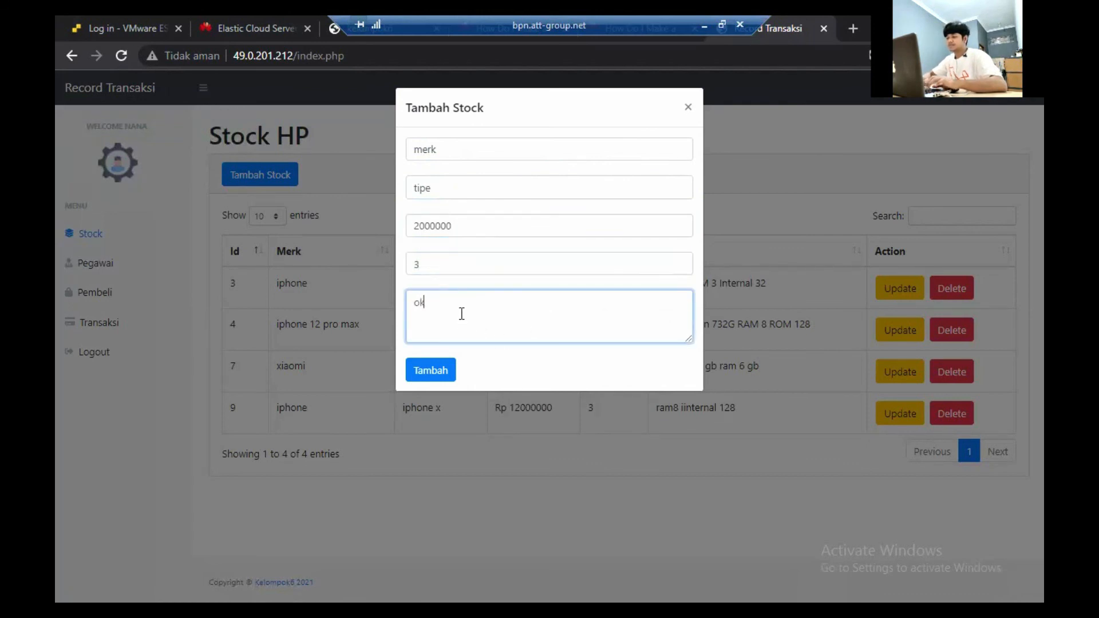
left_click(429, 369)
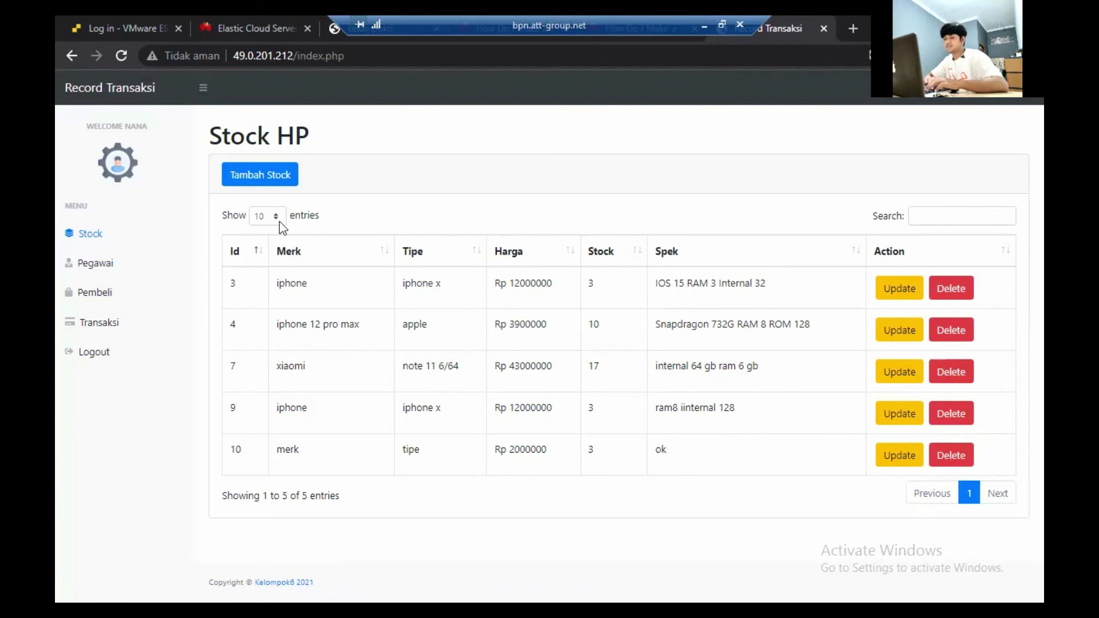
- Add a new transaction in the web app with the buyer, employee and iphone x item chosen and quantity 2
left_click(104, 263)
left_click(103, 324)
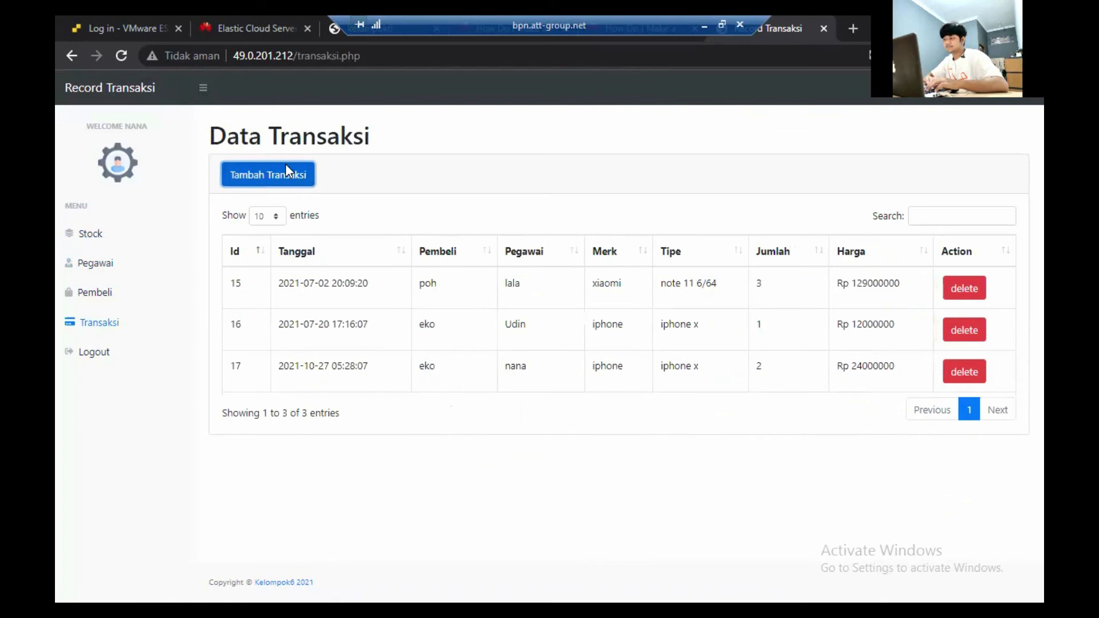
left_click(268, 175)
left_click(511, 150)
left_click(479, 189)
left_click(475, 189)
left_click(473, 227)
left_click(461, 225)
left_click(456, 257)
left_click(456, 258)
type("2")
left_click(433, 346)
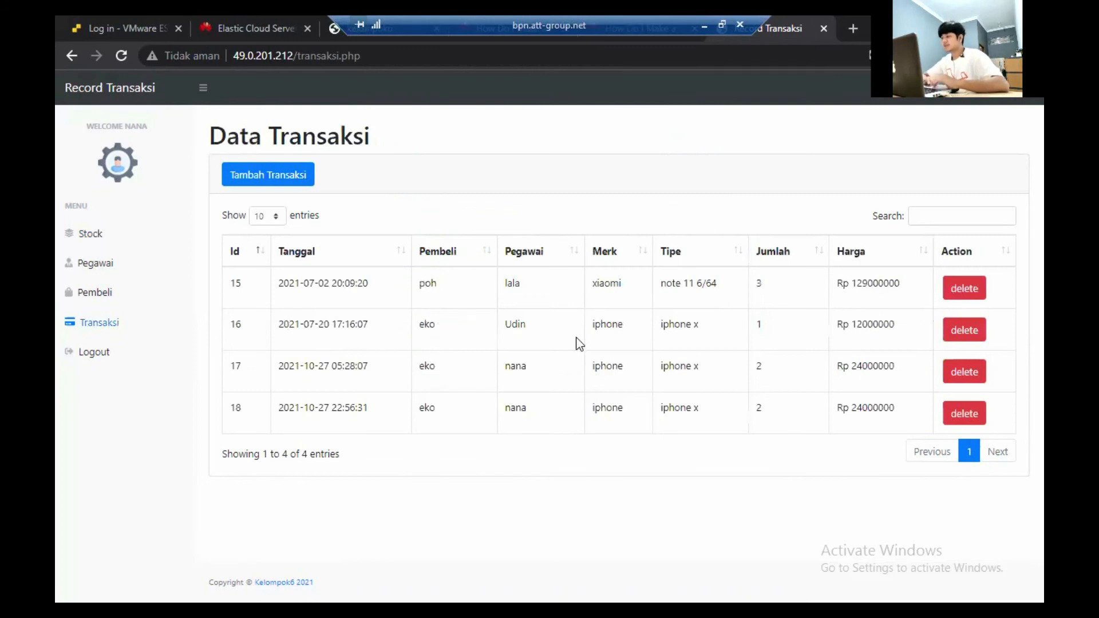
left_click(280, 39)
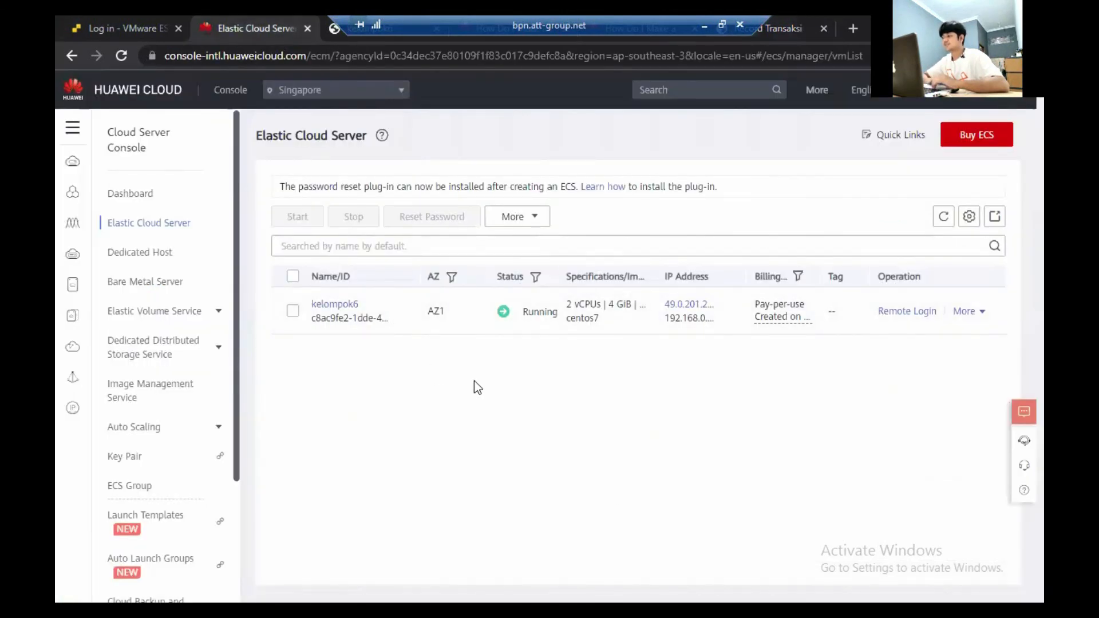
left_click(329, 39)
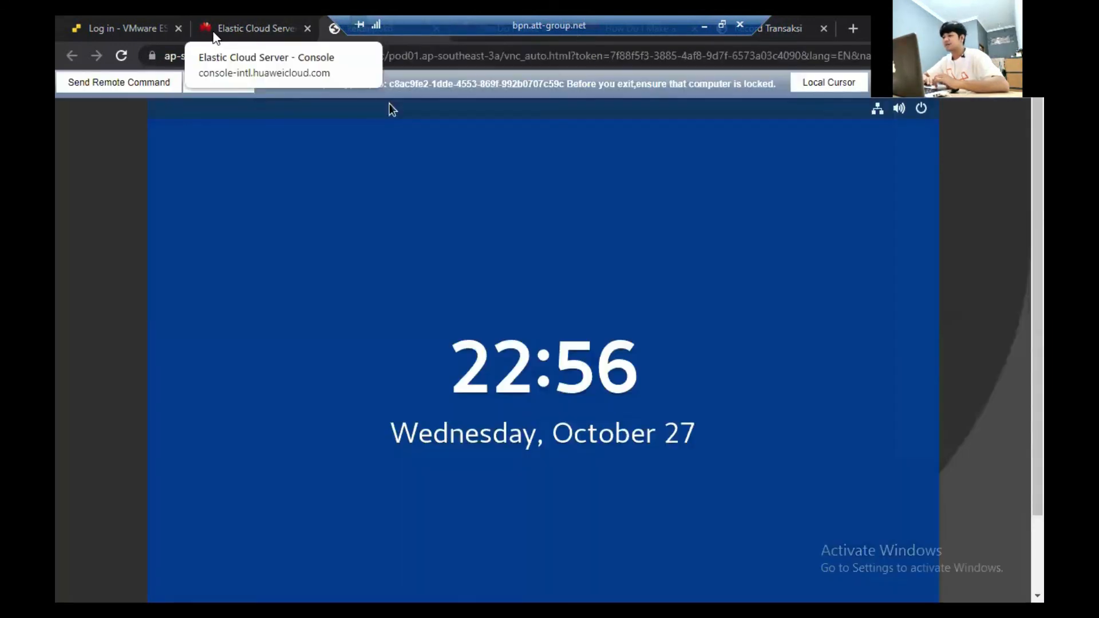
left_click(220, 30)
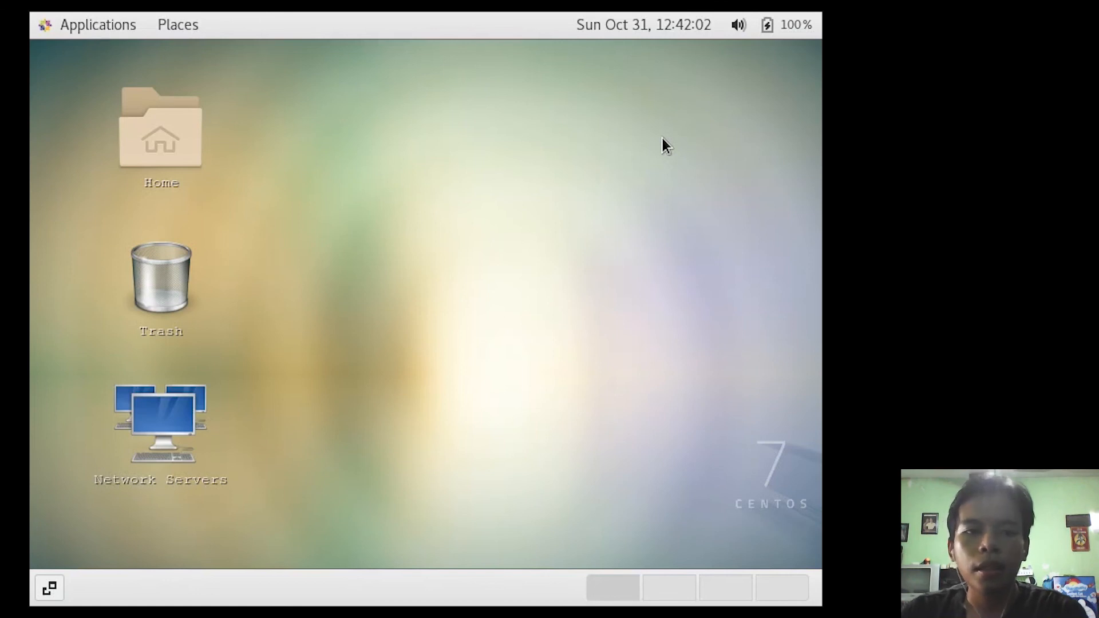
- Open Tweaks and set the applications theme to Adwaita-dark
left_click(80, 25)
mouse_move(135, 115)
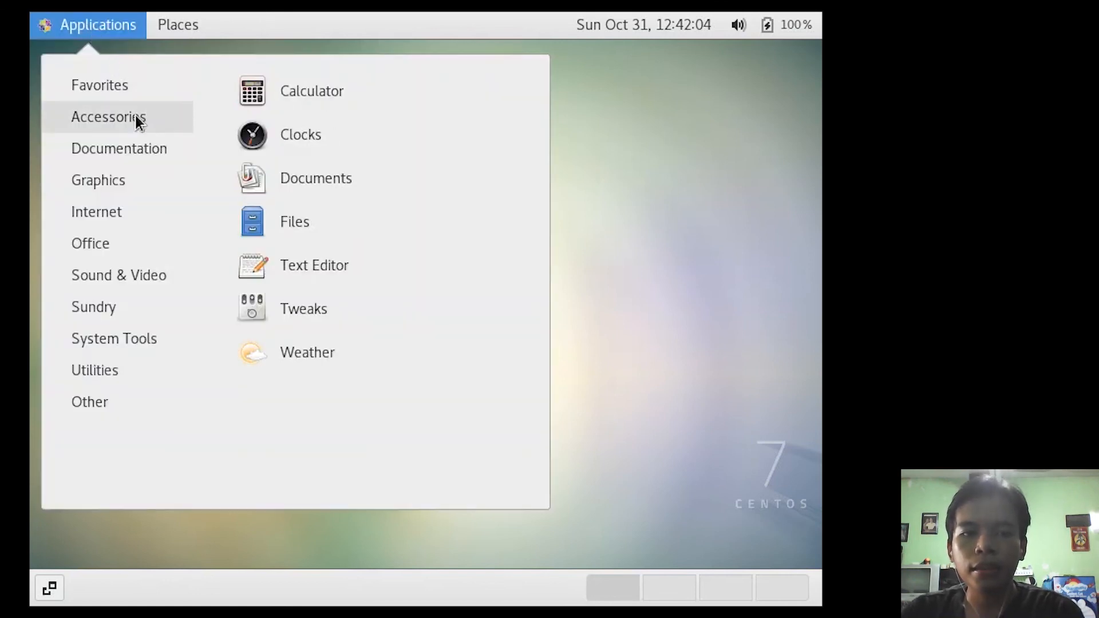
left_click(427, 311)
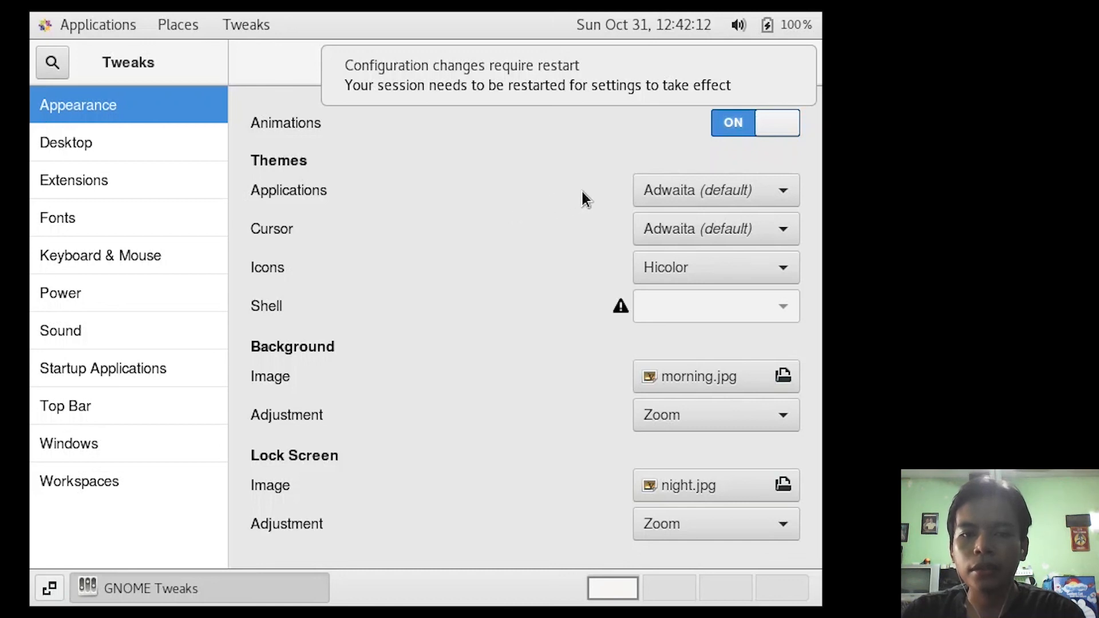
left_click(668, 191)
left_click(699, 220)
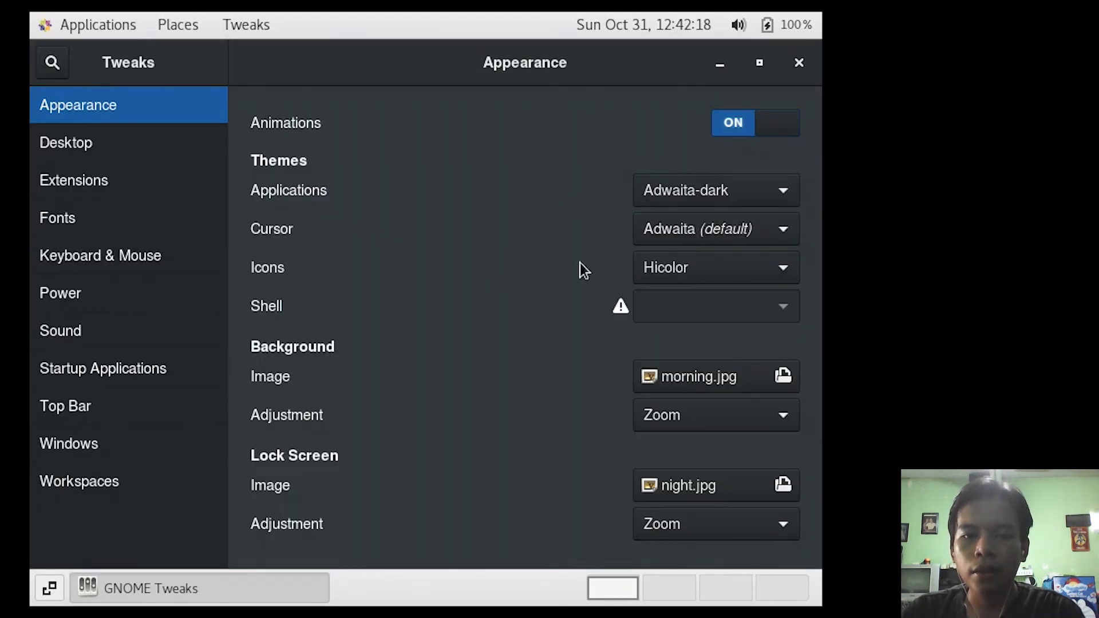
- Set the icon theme to HighContrast and the desktop background image to night.jpg
left_click(695, 267)
left_click(695, 297)
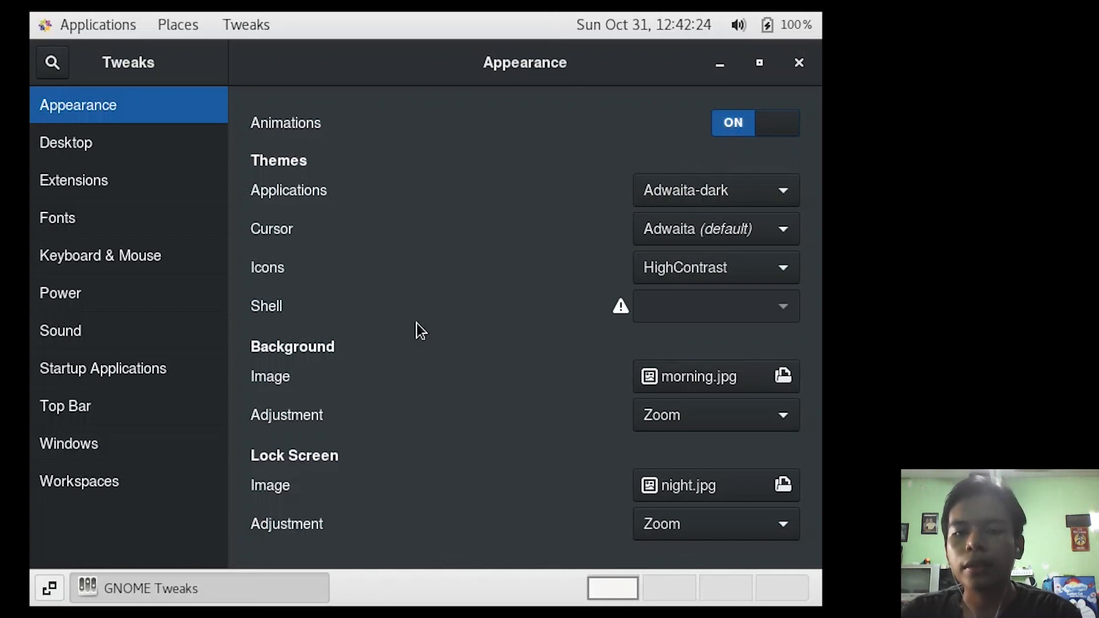
left_click(706, 387)
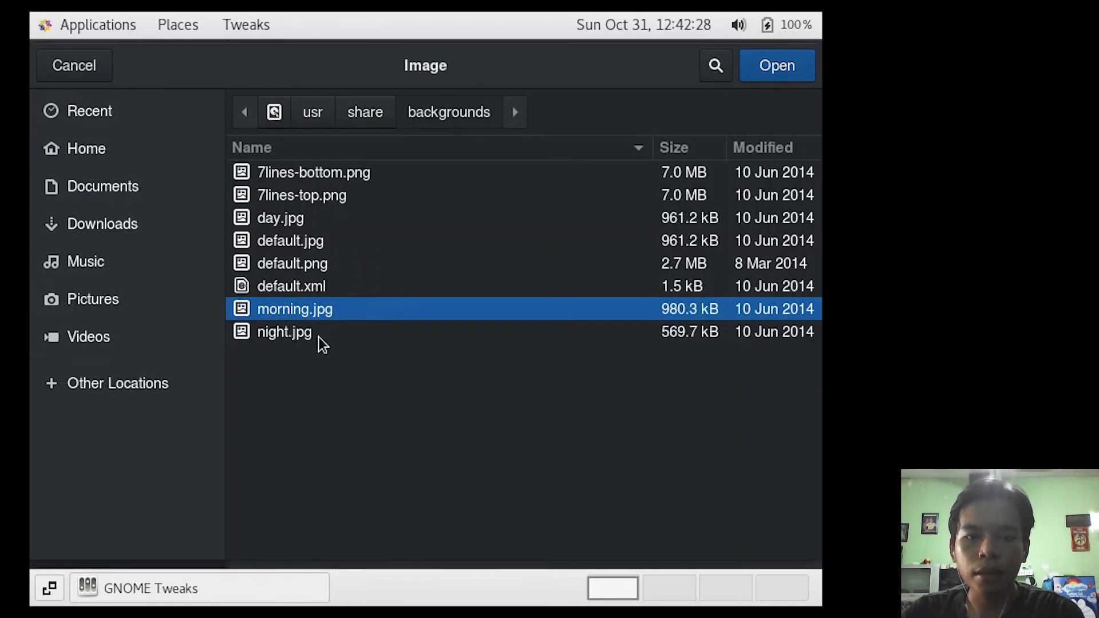
left_click(300, 334)
left_click(776, 66)
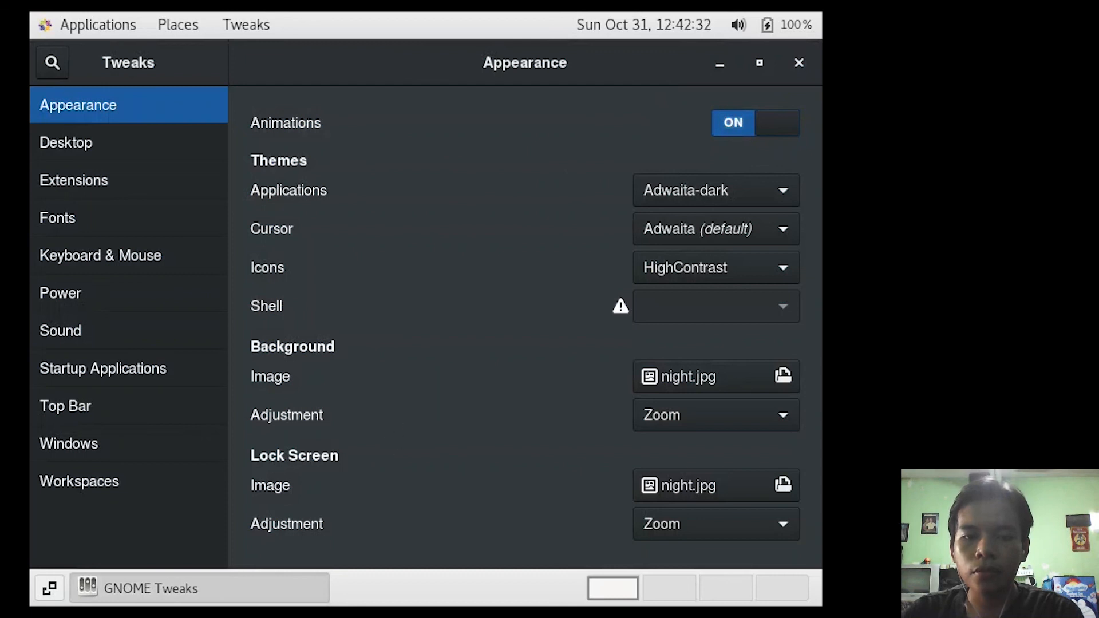
- Set the lock screen image to logo_ubsi.png from the Downloads folder
left_click(655, 484)
left_click(132, 223)
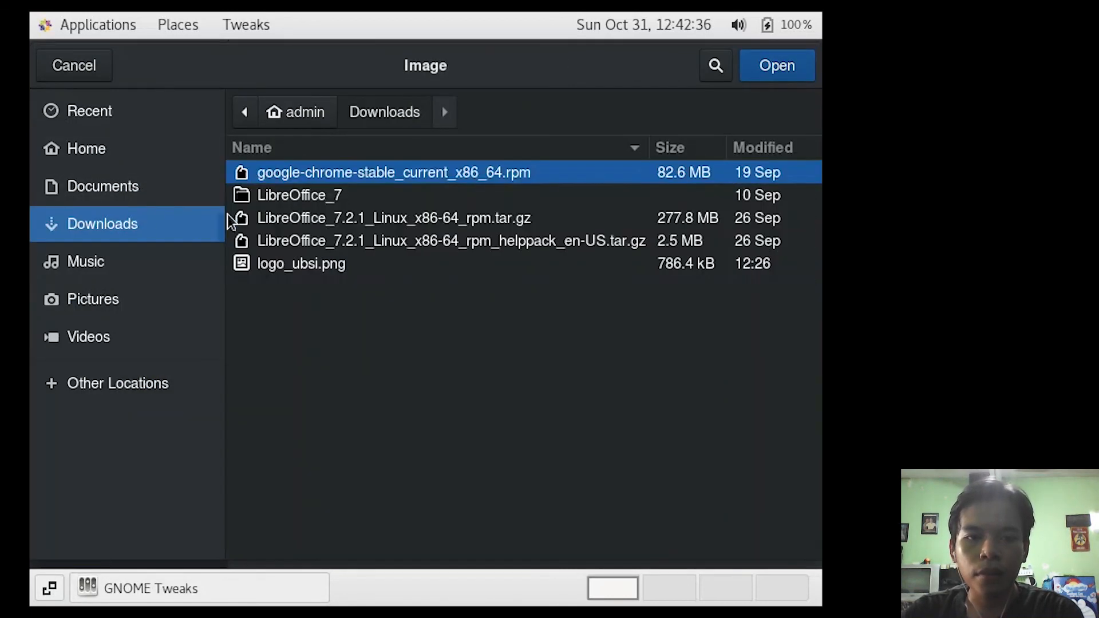
left_click(271, 265)
left_click(801, 66)
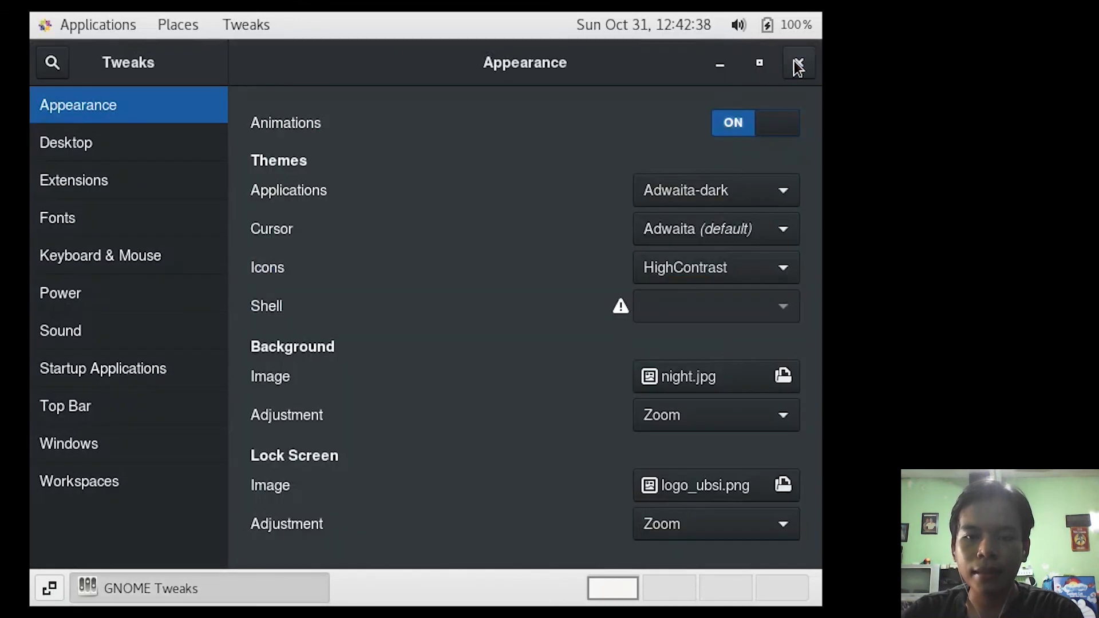
- Set the window title font to Caladea Bold
left_click(172, 231)
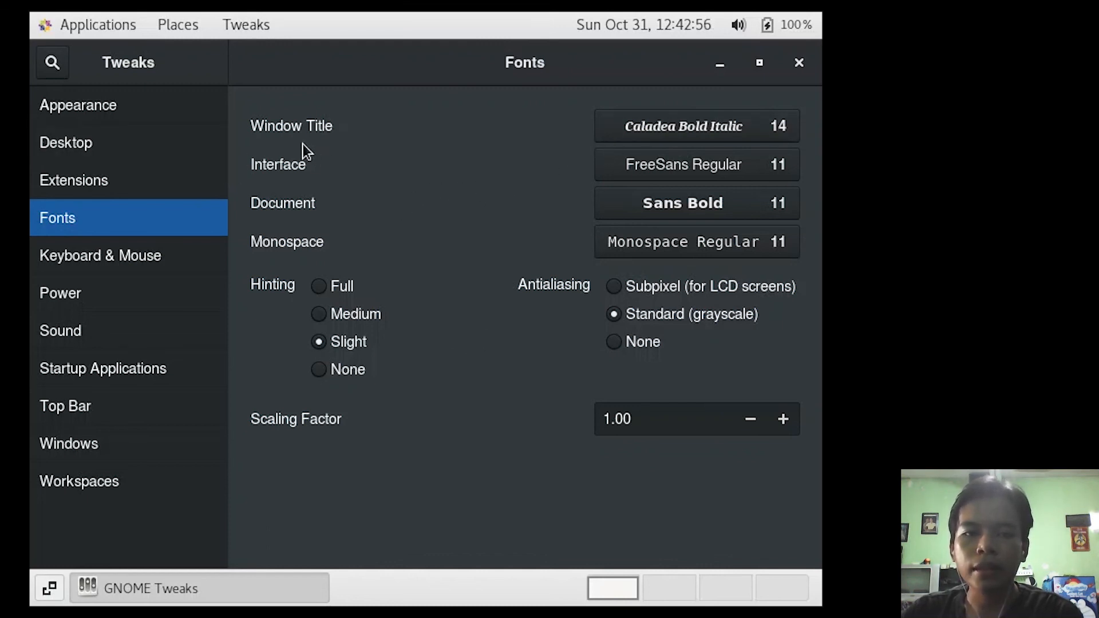
left_click(638, 135)
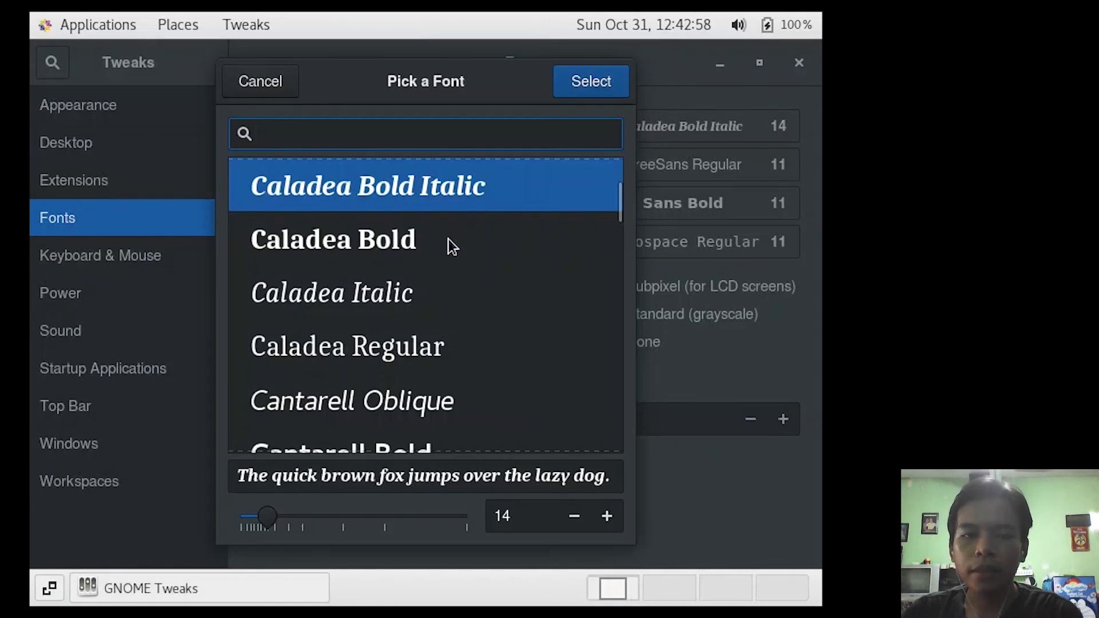
left_click(431, 247)
left_click(423, 306)
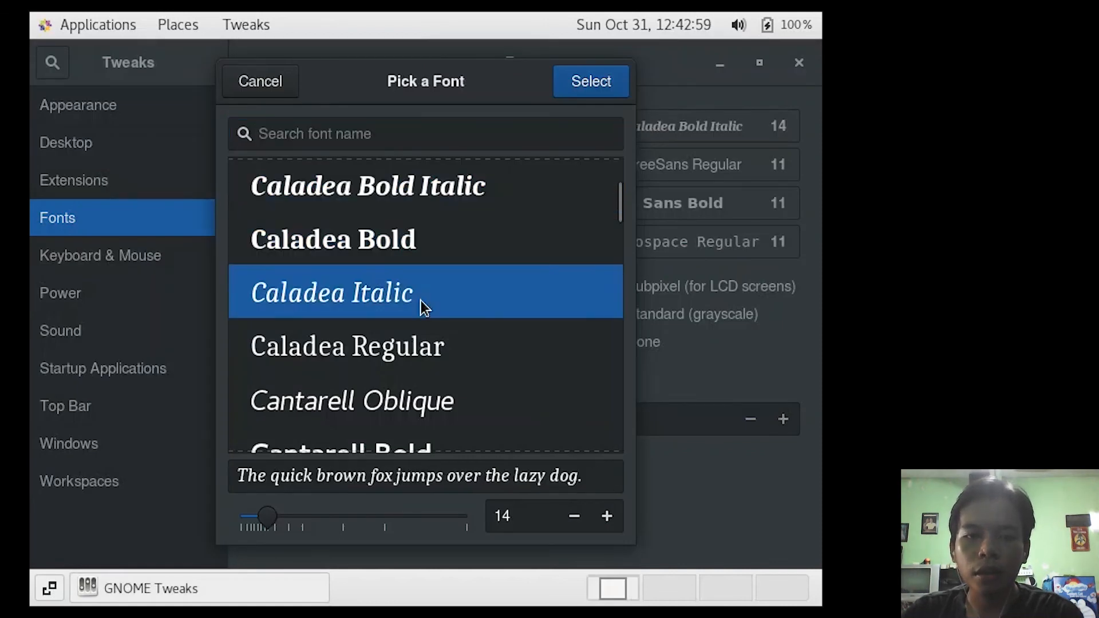
left_click(429, 258)
left_click(612, 88)
- Set the interface font to Jomolhari Bold
left_click(654, 174)
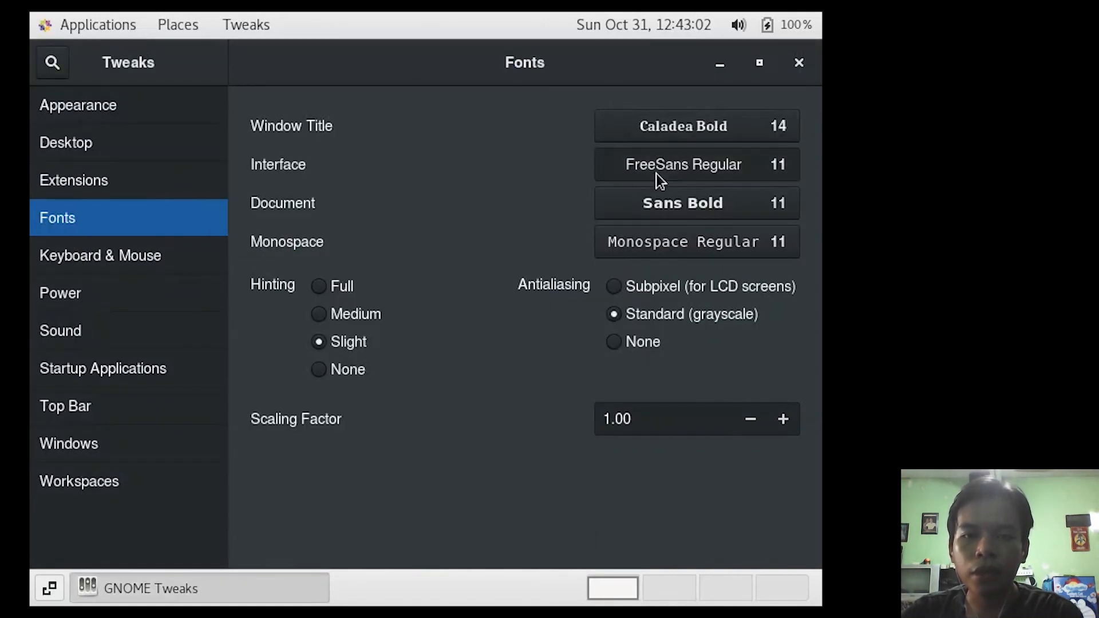
scroll(478, 336, "down", 5)
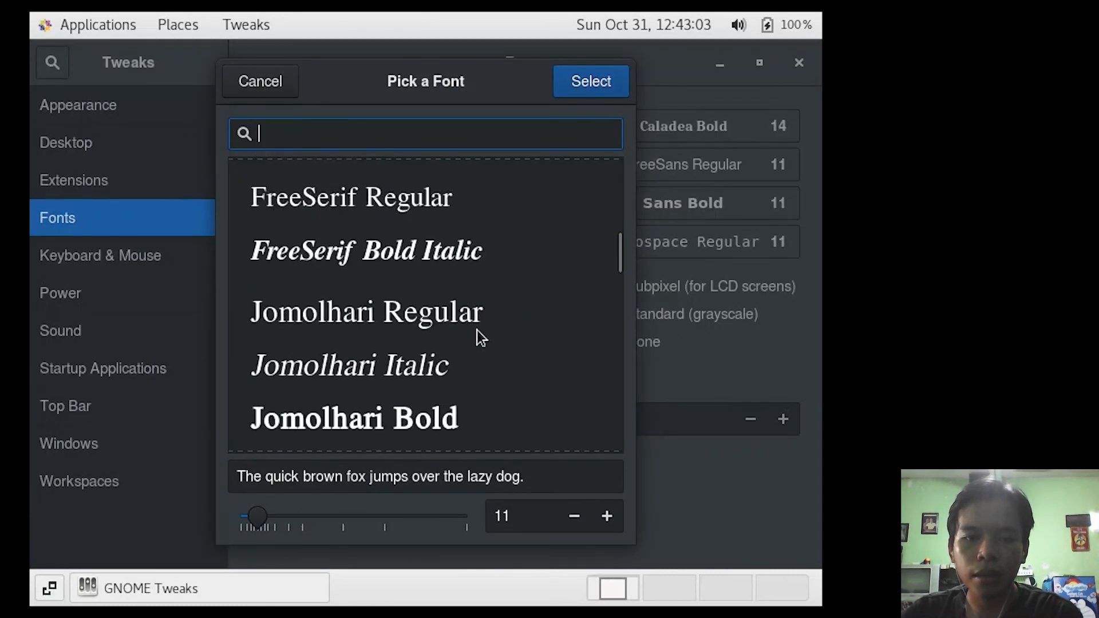
left_click(431, 407)
left_click(612, 88)
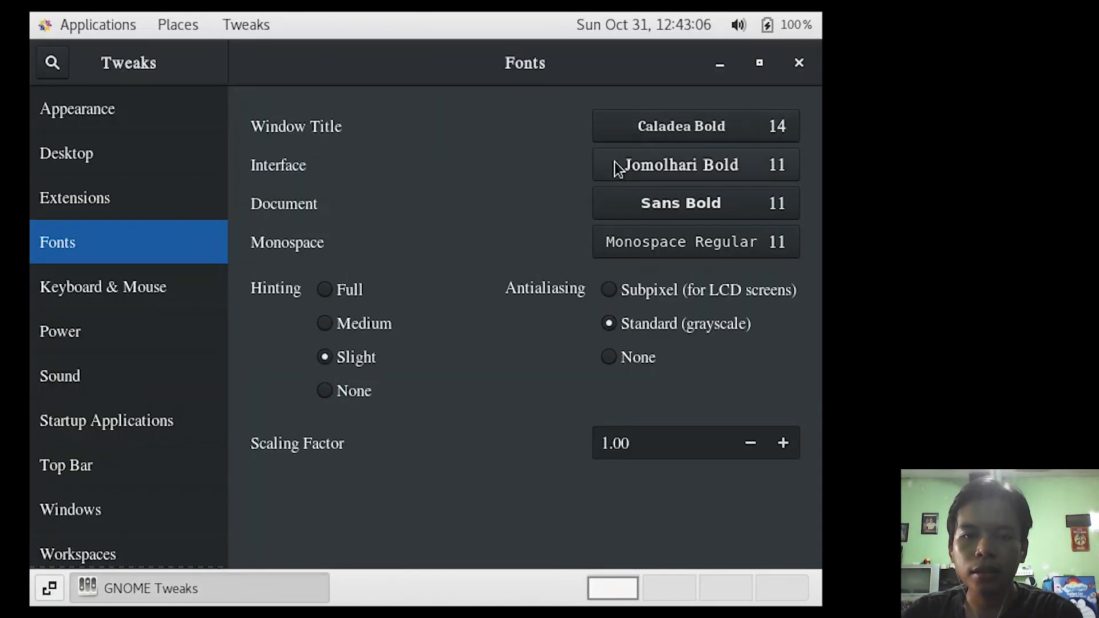
- Set the document font to STIX Italic at size 13
left_click(636, 197)
scroll(412, 292, "down", 10)
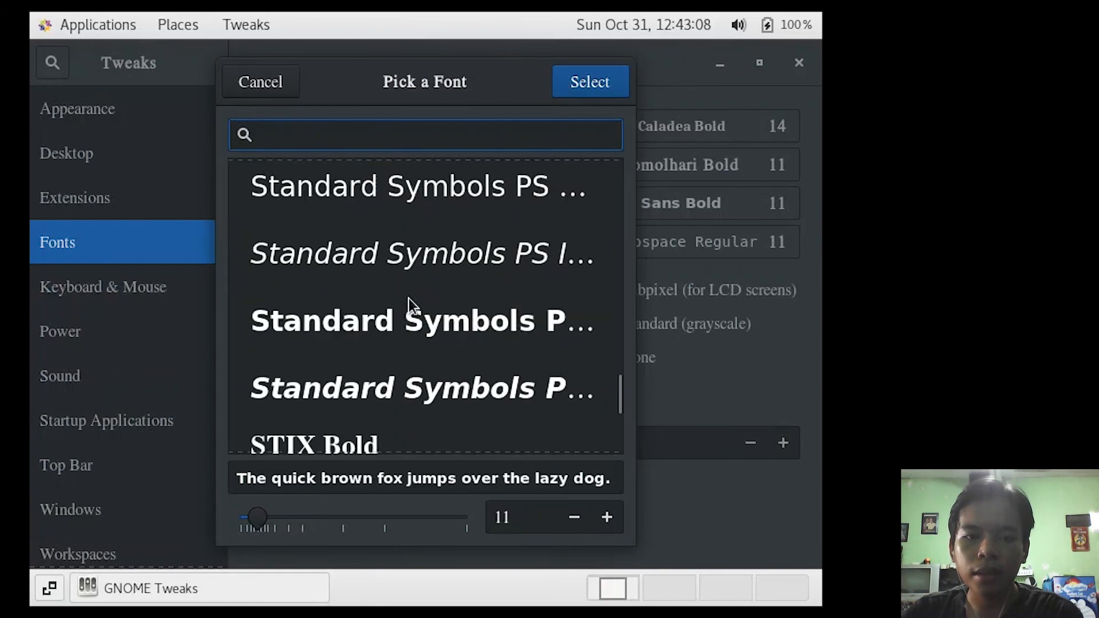
left_click(368, 235)
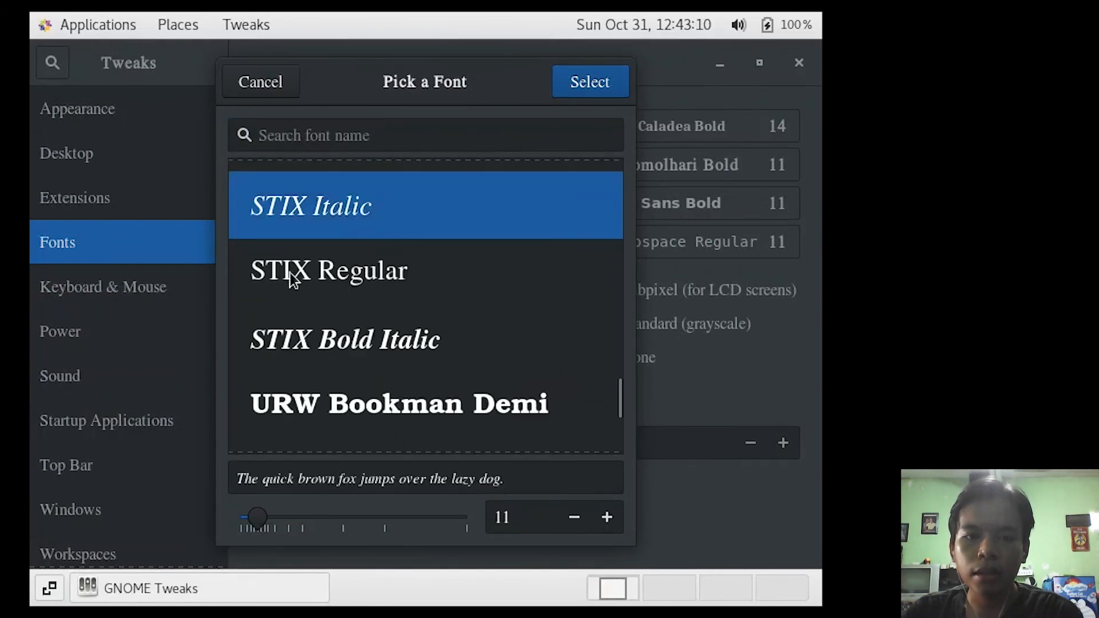
left_click(627, 86)
left_click(675, 192)
left_click(504, 517)
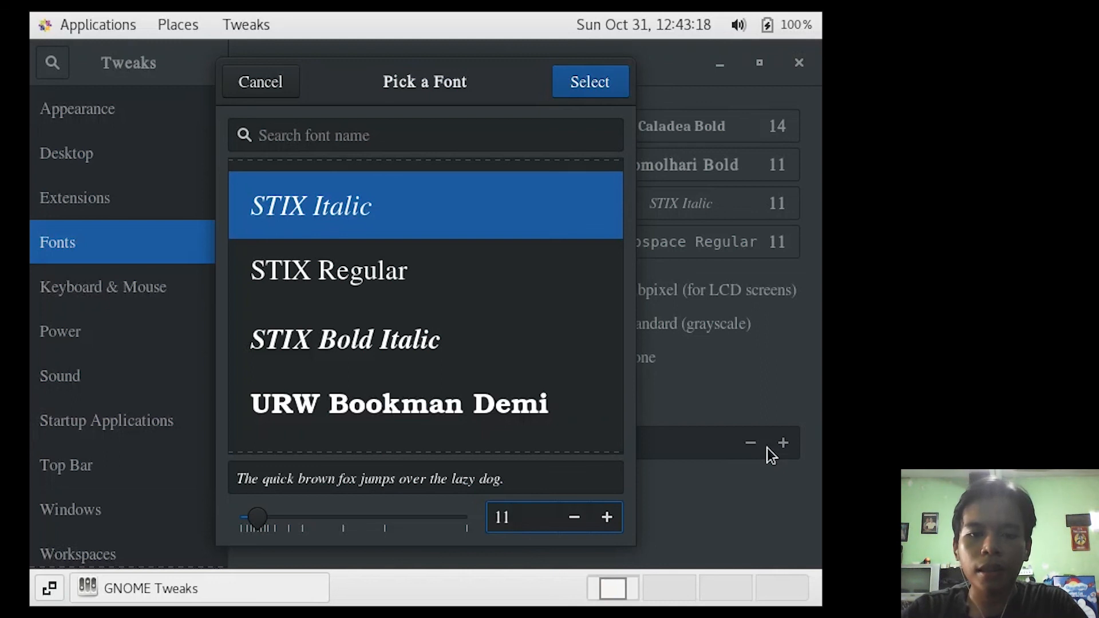
key("BackSpace")
type("3")
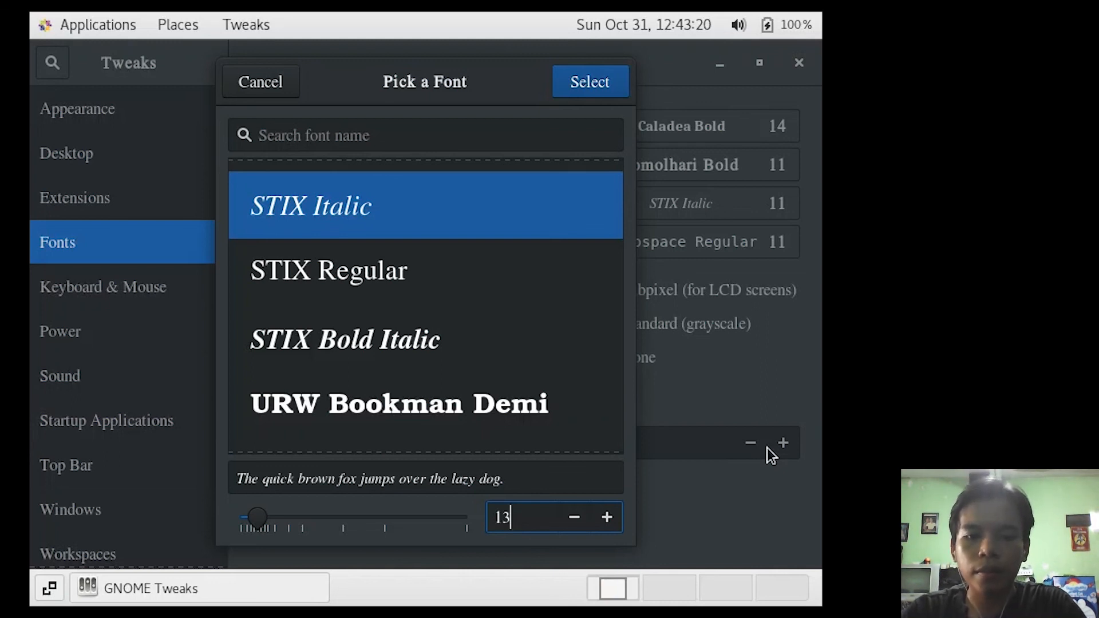
key("BackSpace")
key("BackSpace")
type("3")
key("BackSpace")
type("13")
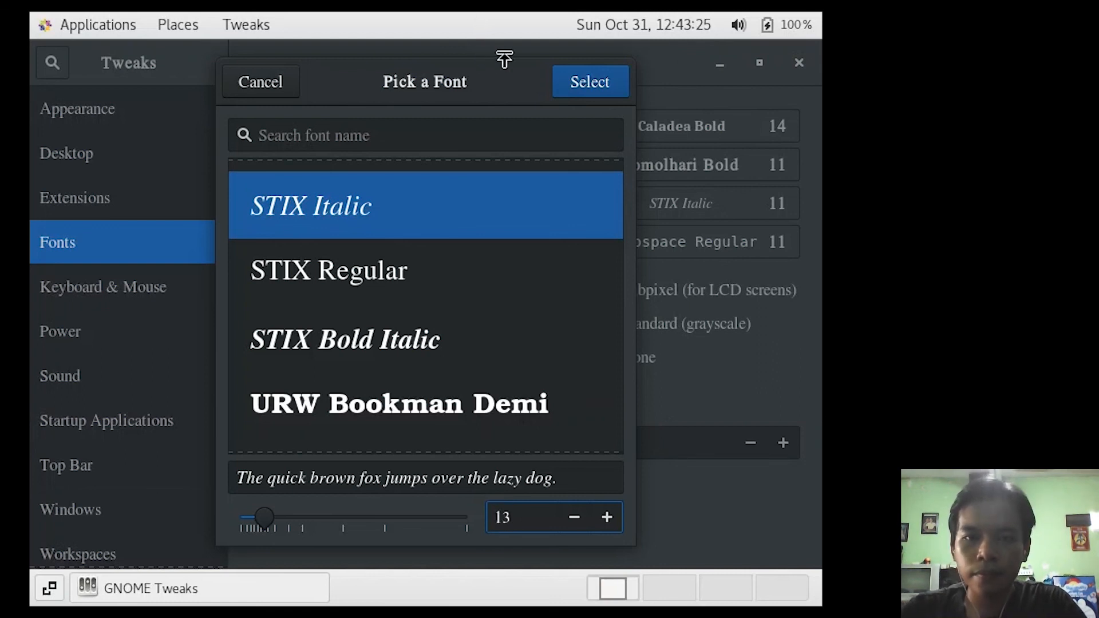
left_click(562, 82)
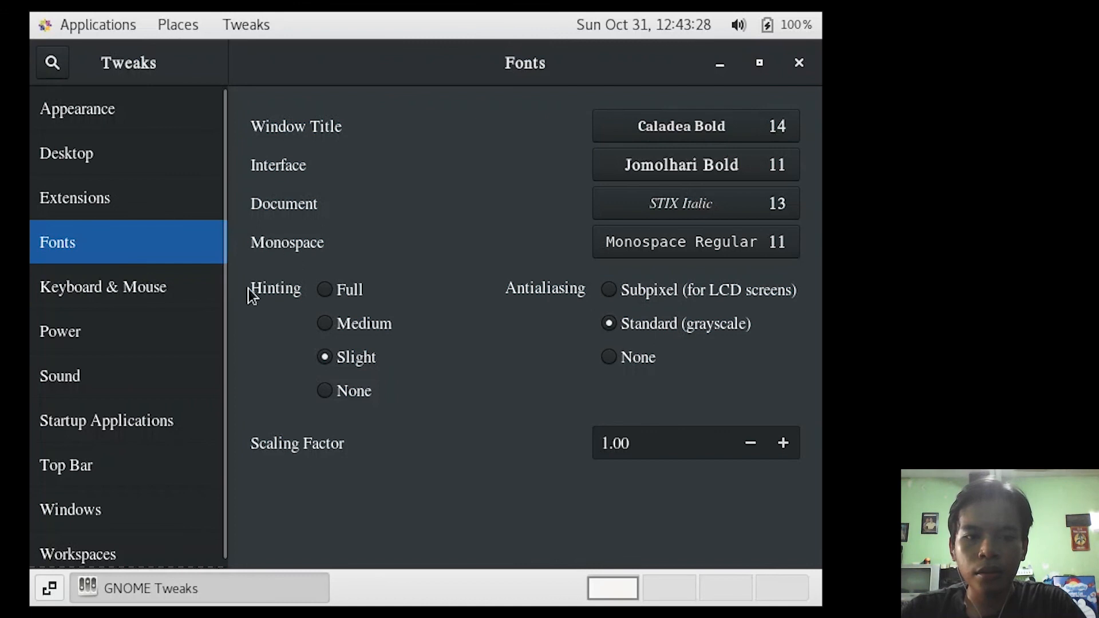
- Switch off all top bar options: application menu, battery percentage, date, seconds and week numbers
left_click(146, 465)
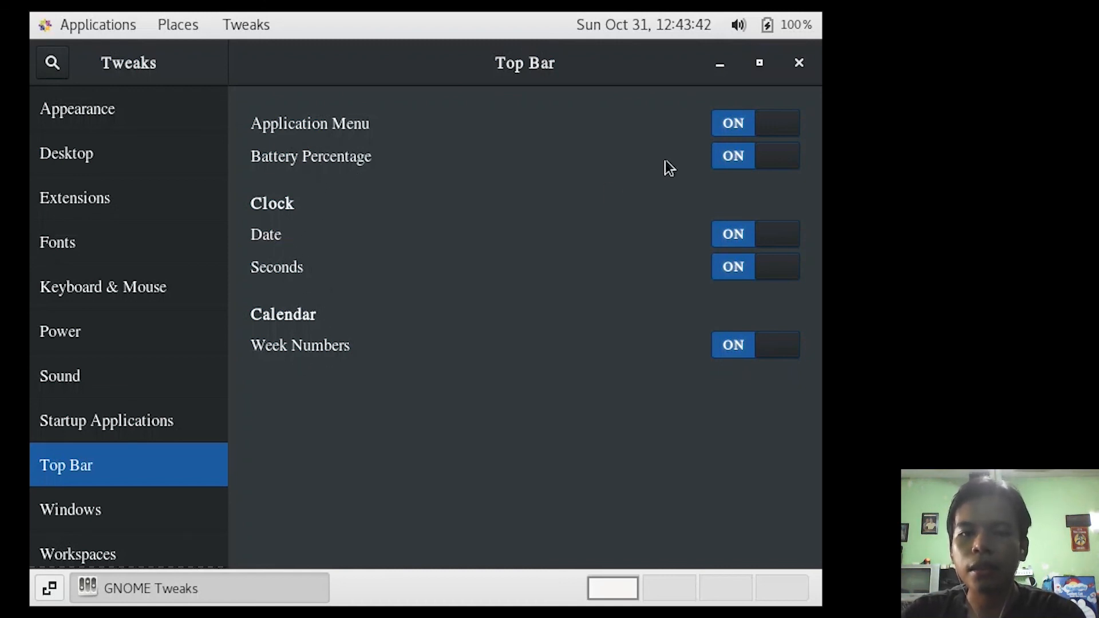
left_click(740, 134)
left_click(740, 157)
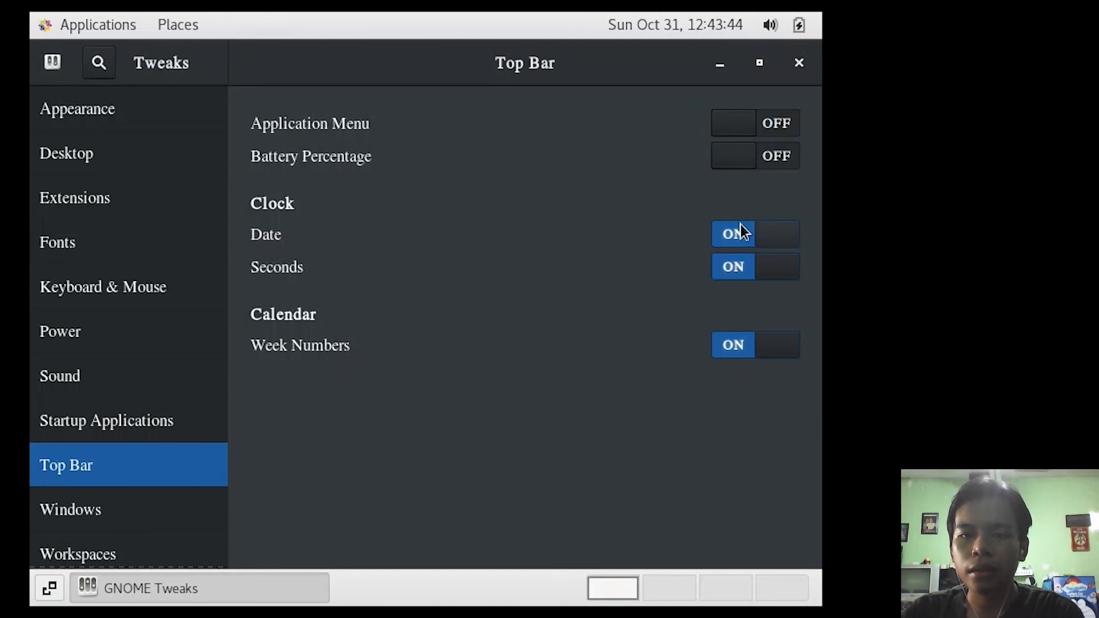
left_click(740, 229)
left_click(748, 265)
left_click(745, 342)
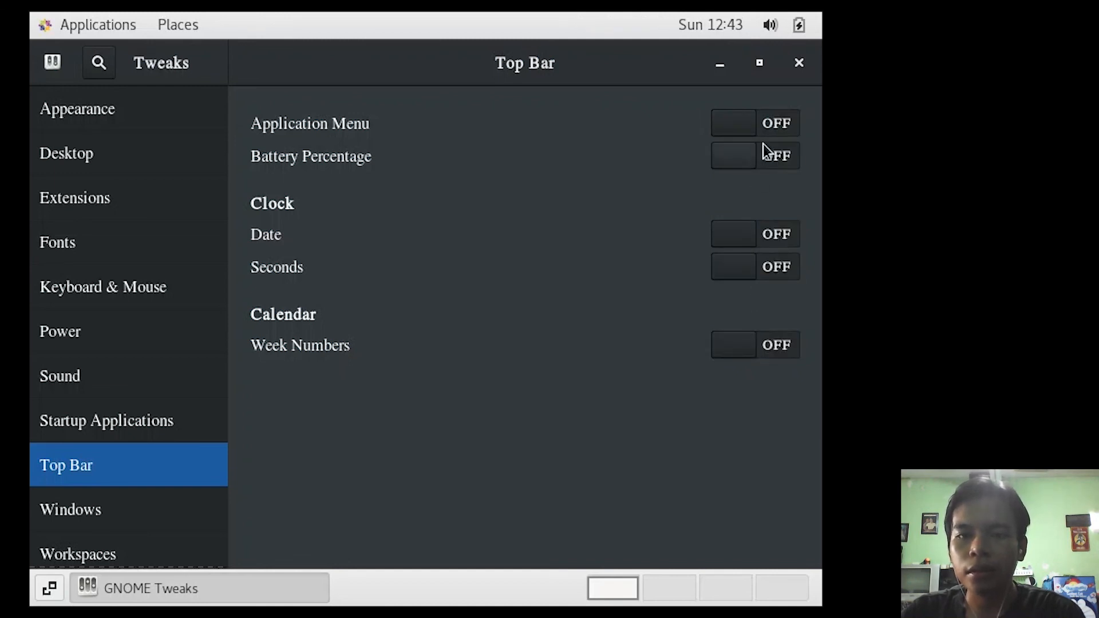
- Switch all top bar options back on
left_click(752, 134)
left_click(761, 160)
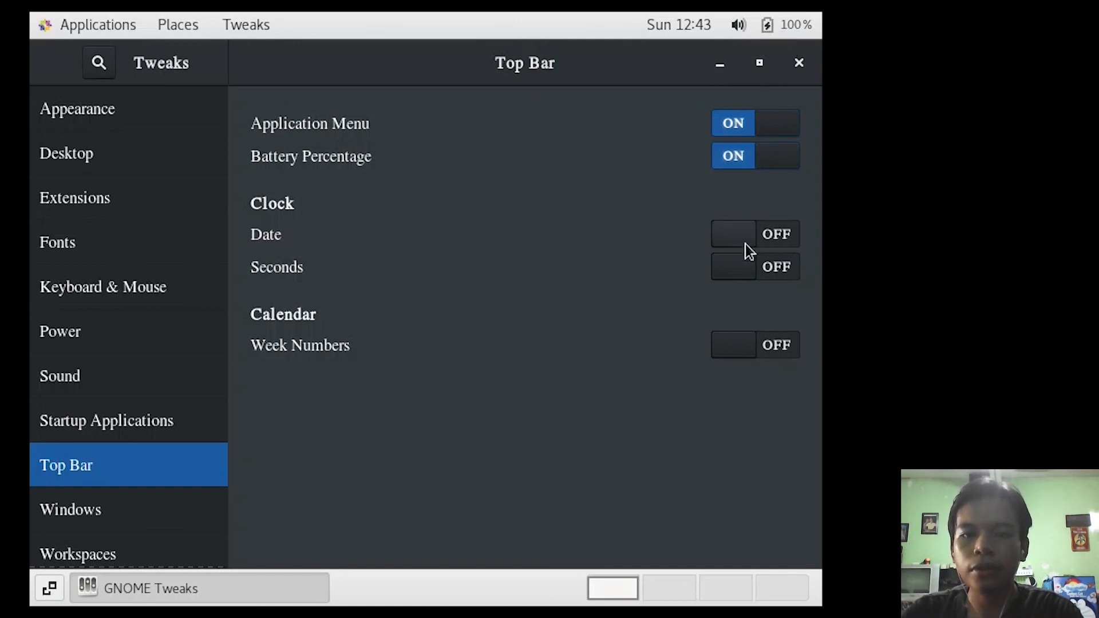
left_click(761, 237)
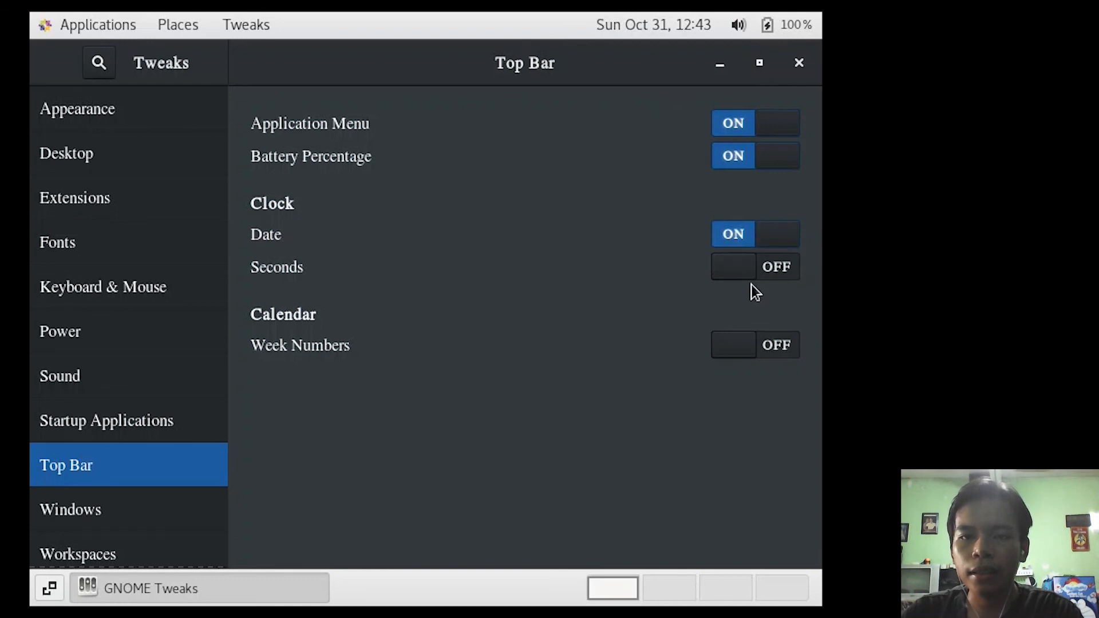
left_click(767, 275)
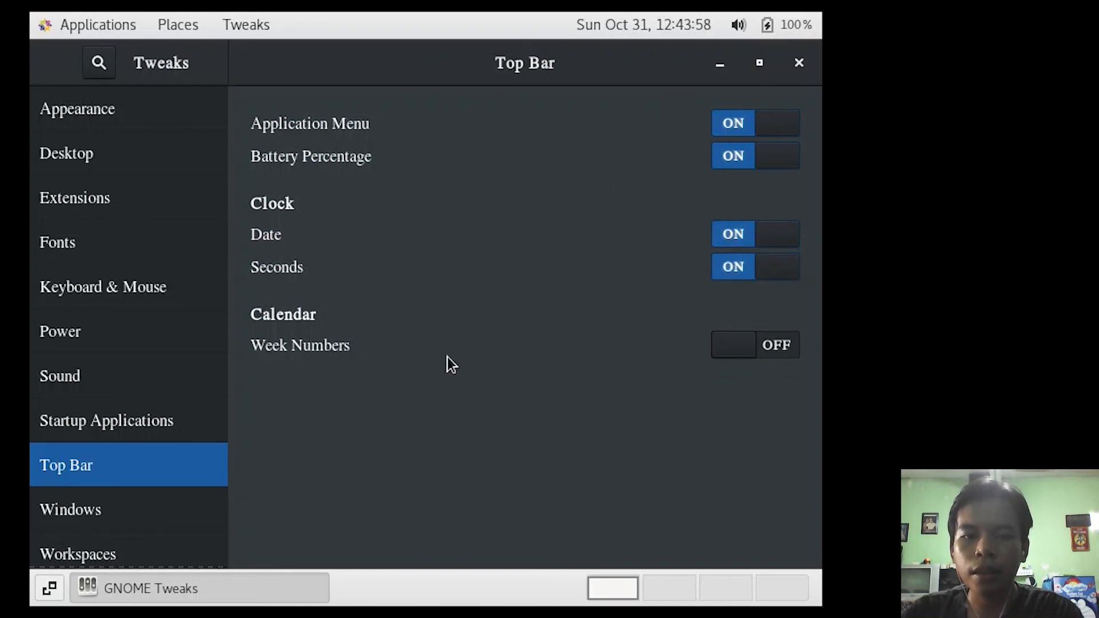
left_click(744, 346)
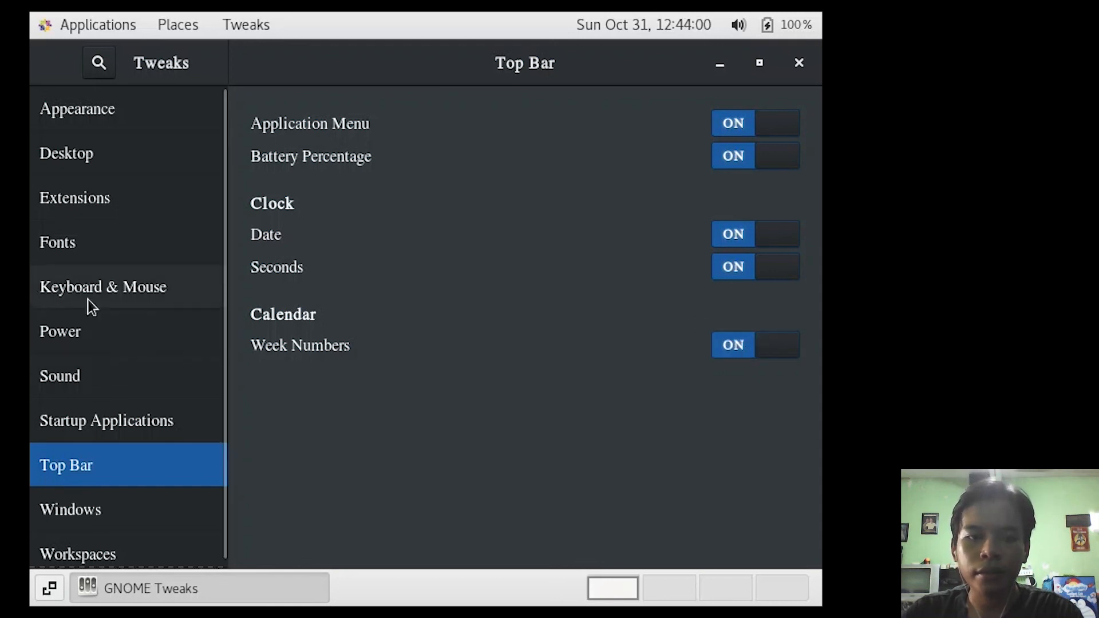
- Close Tweaks and lock the screen
left_click(806, 65)
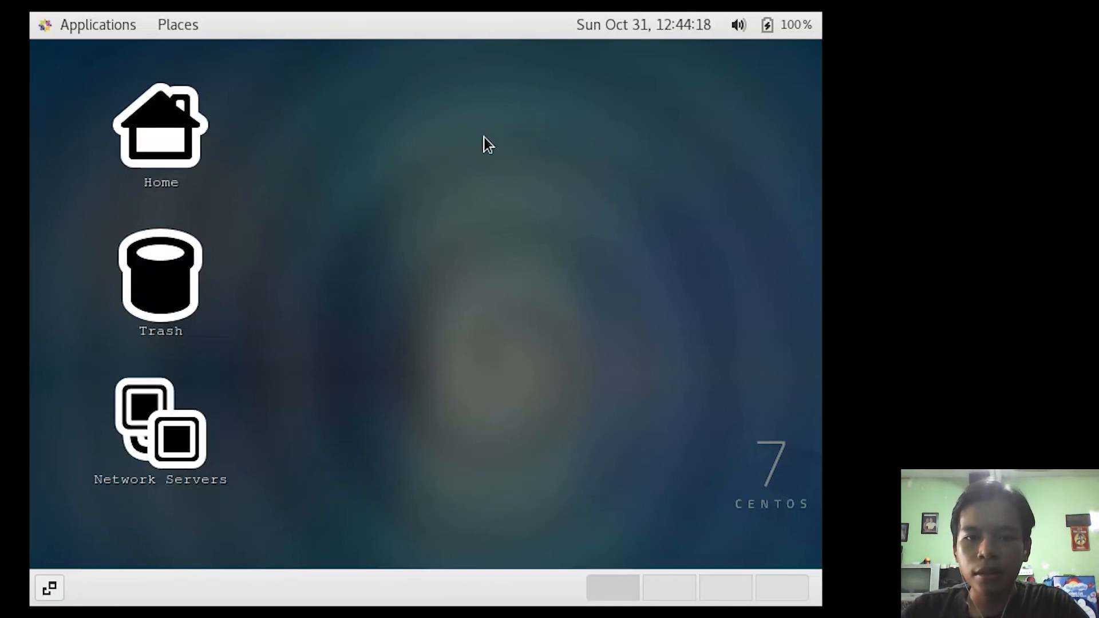
left_click(788, 29)
left_click(671, 278)
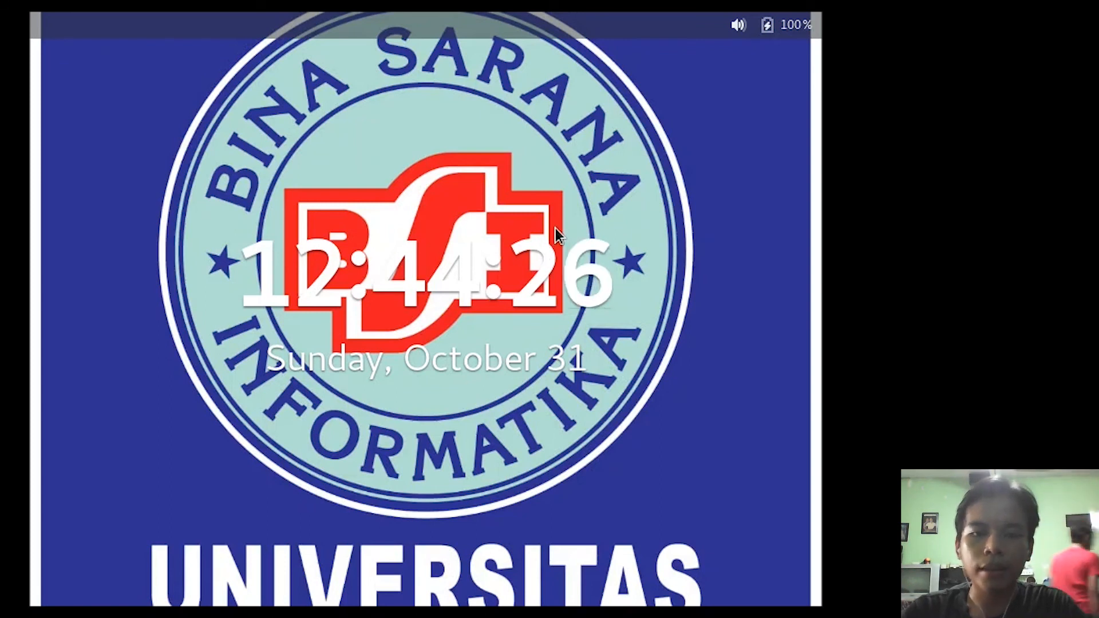
- Unlock the session by entering the account password
key("Return")
type("*")
key("BackSpace")
type("***")
key("Return")
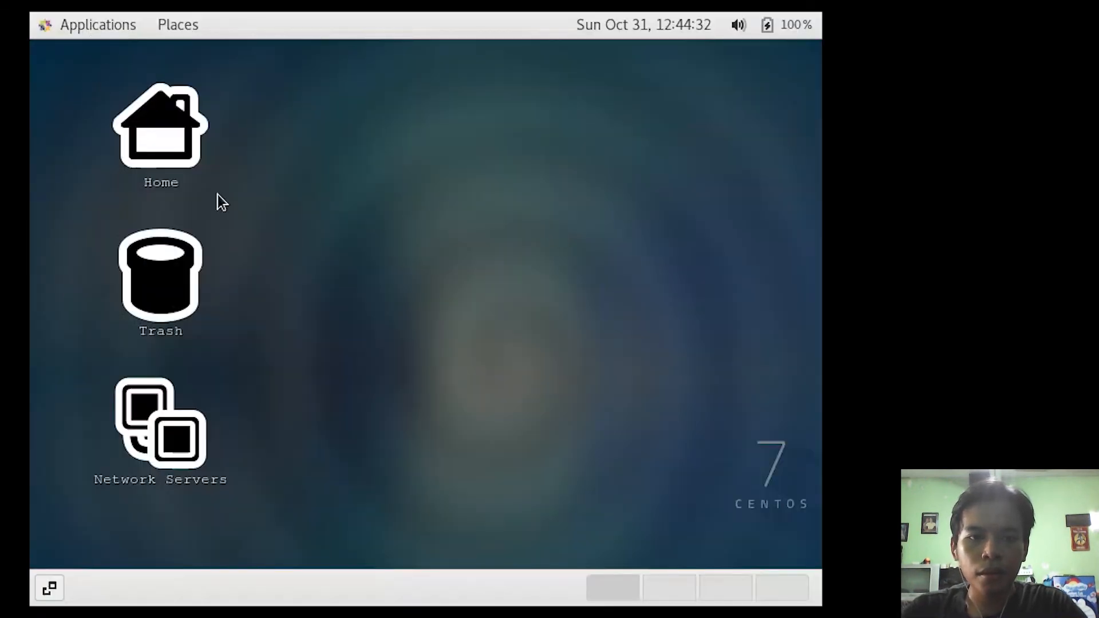
- Open the Home folder from the desktop and scroll through its contents
double_click(176, 161)
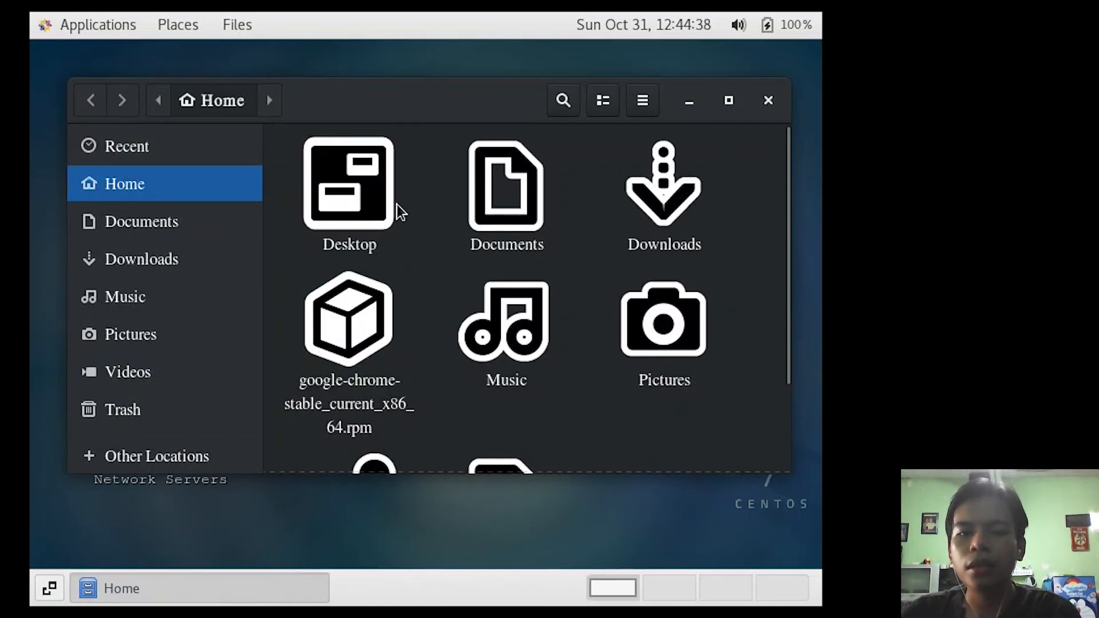
scroll(397, 203, "down", 3)
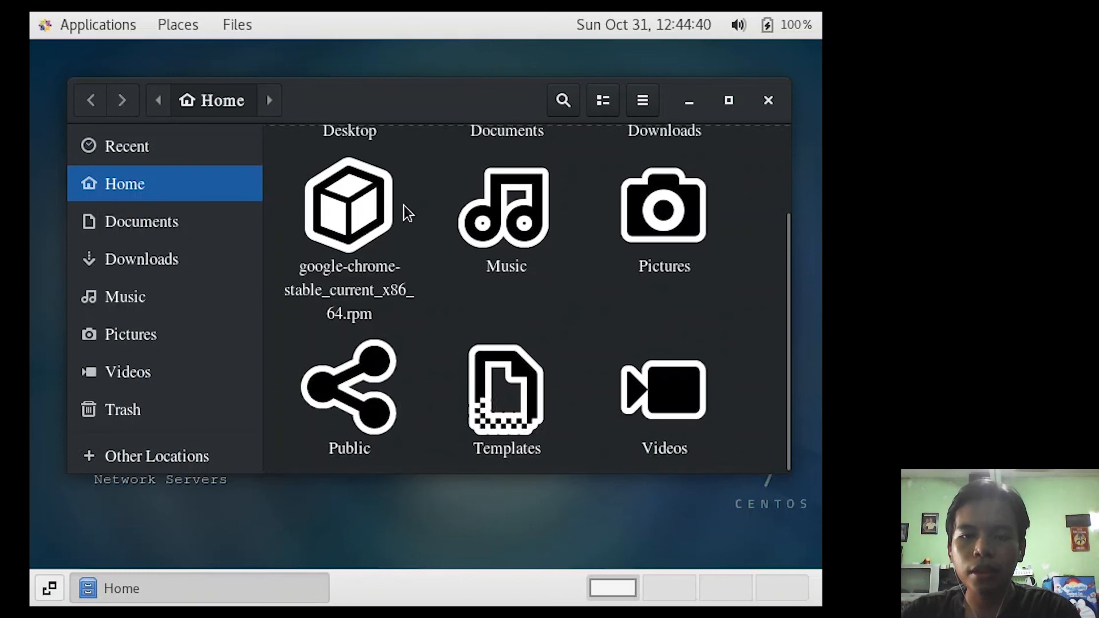
scroll(405, 213, "up", 3)
- Browse the Documents and Downloads folders in the file manager, then close the window
left_click(206, 236)
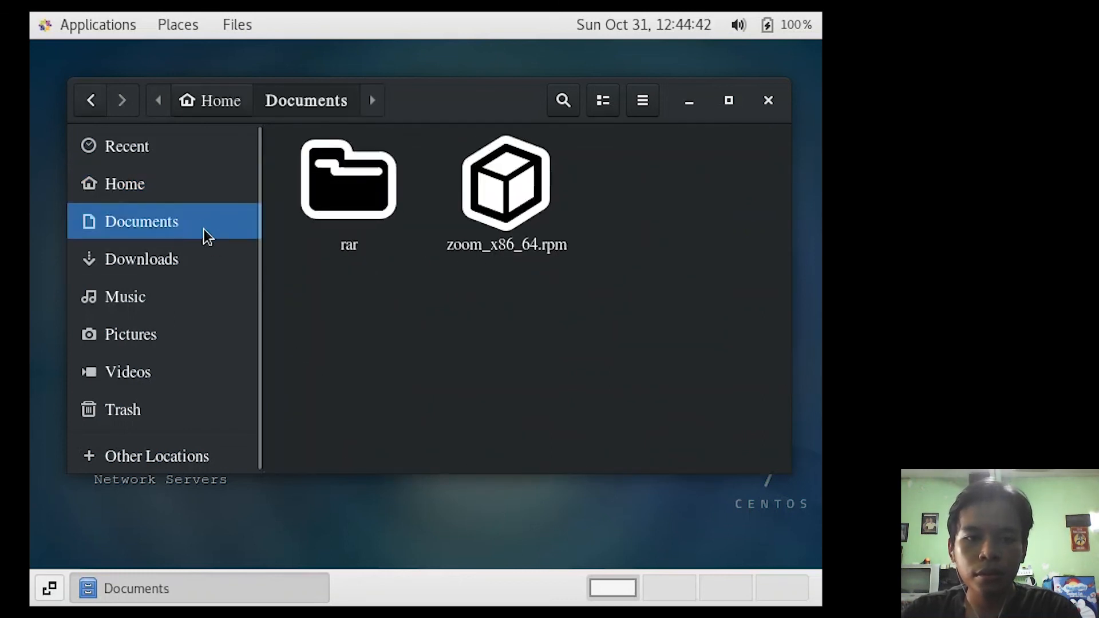
left_click(220, 261)
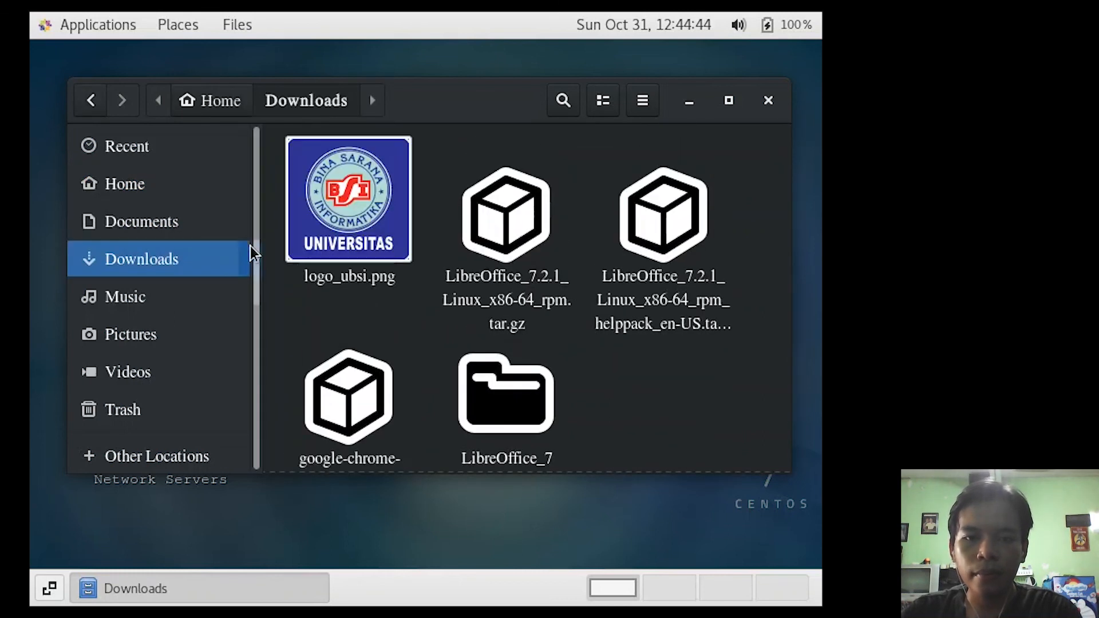
left_click(127, 342)
left_click(137, 296)
left_click(158, 261)
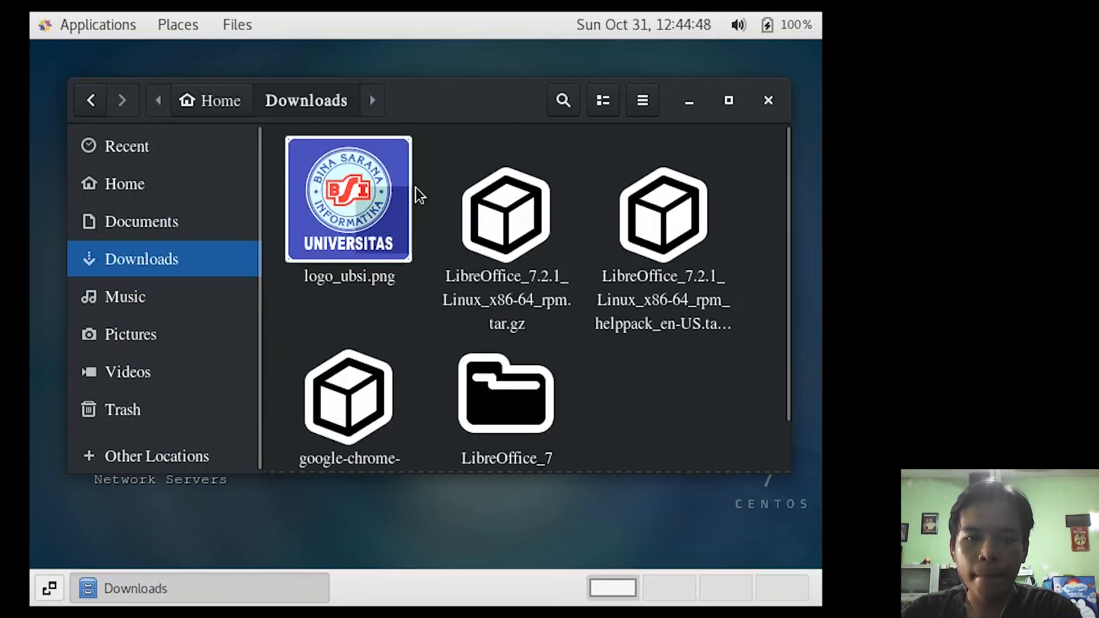
left_click(192, 236)
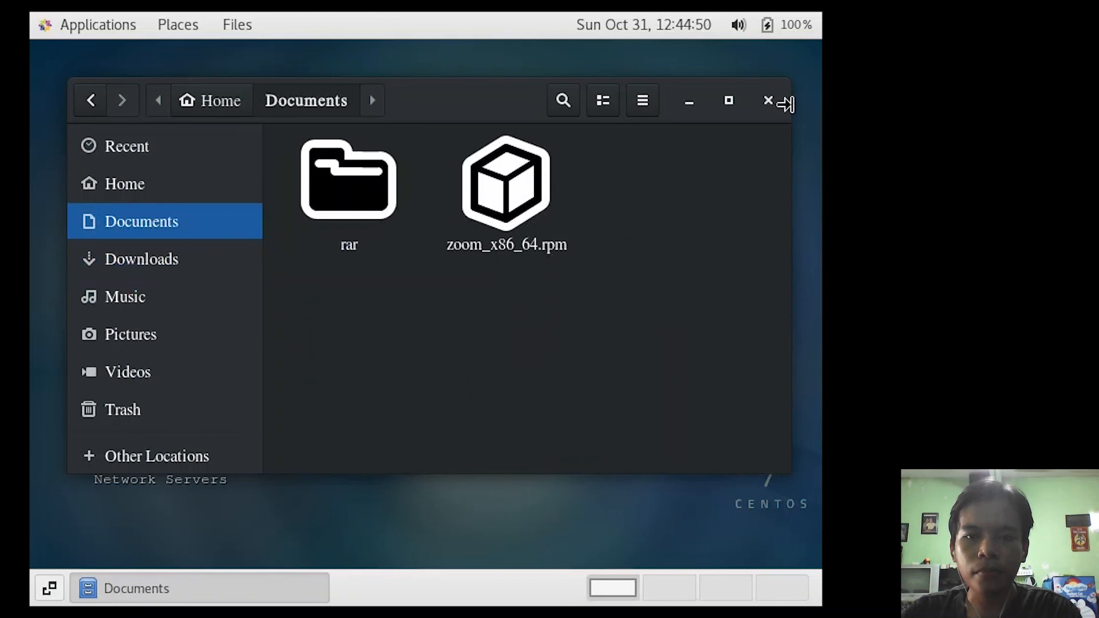
left_click(771, 112)
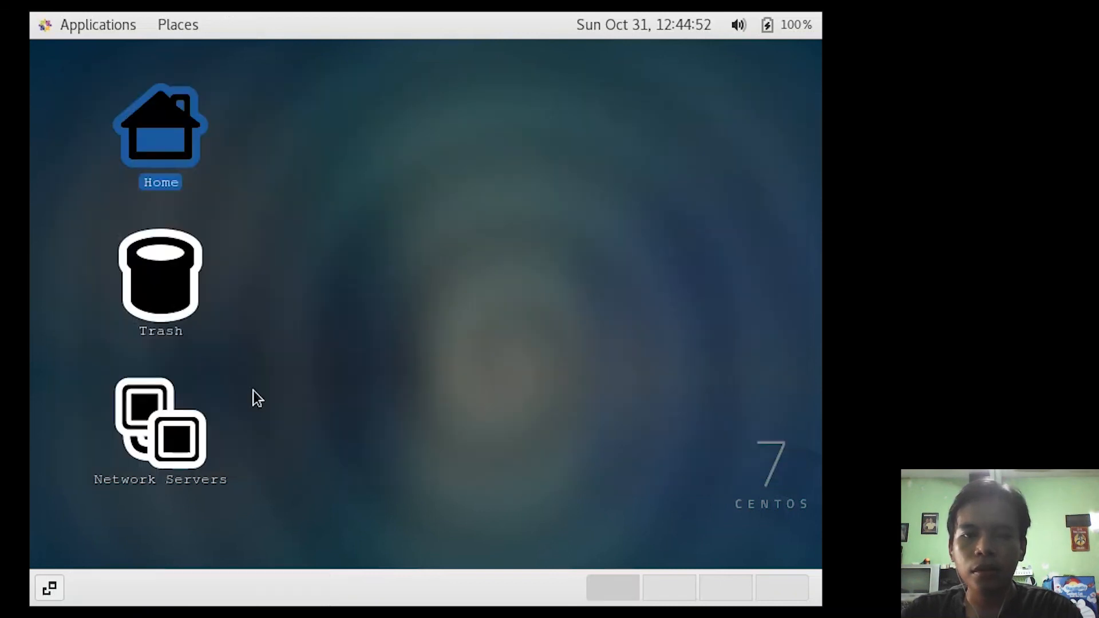
left_click(372, 315)
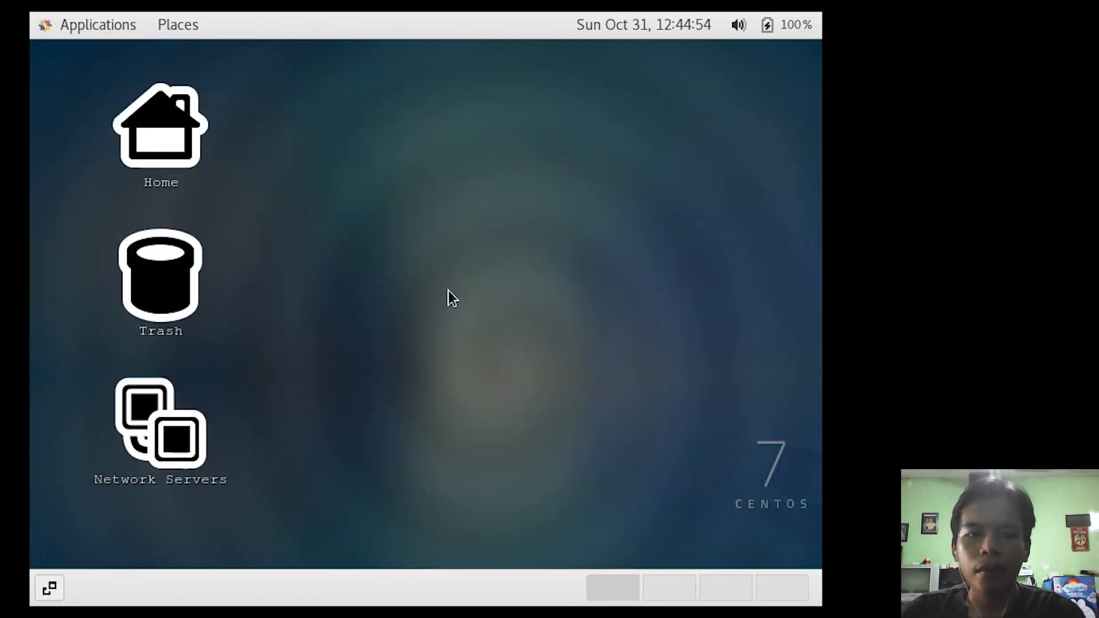